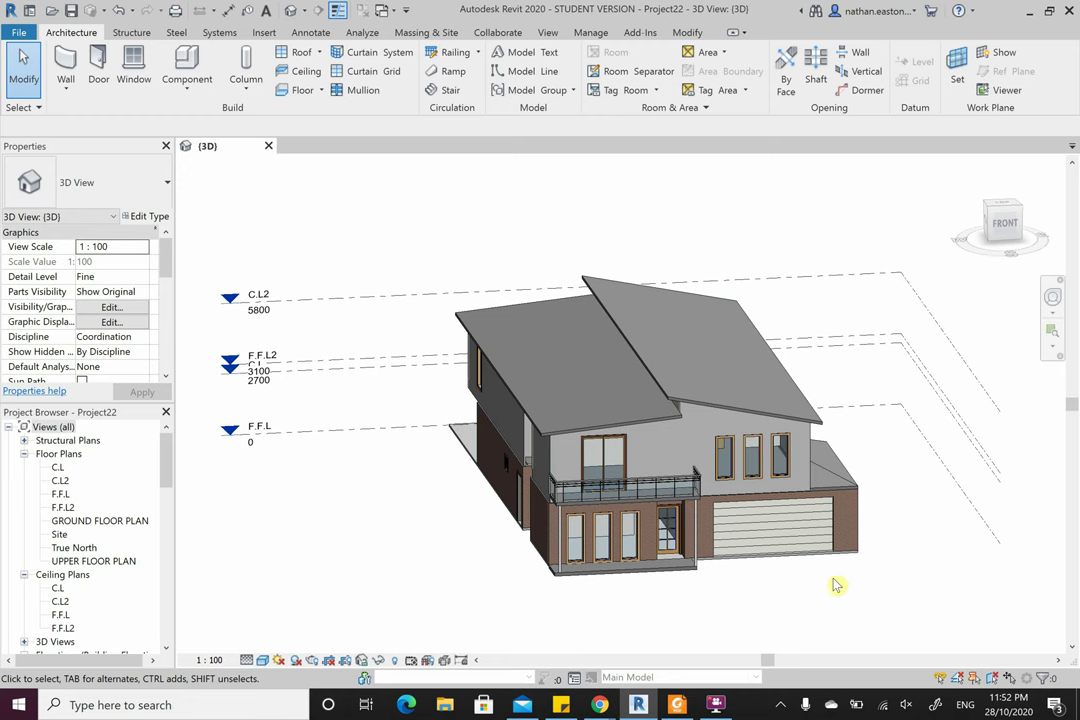
- Switch to Chrome and examine the downloadable brick collections on the PGH Bricks Revit BIM library page
mouse_move(599, 705)
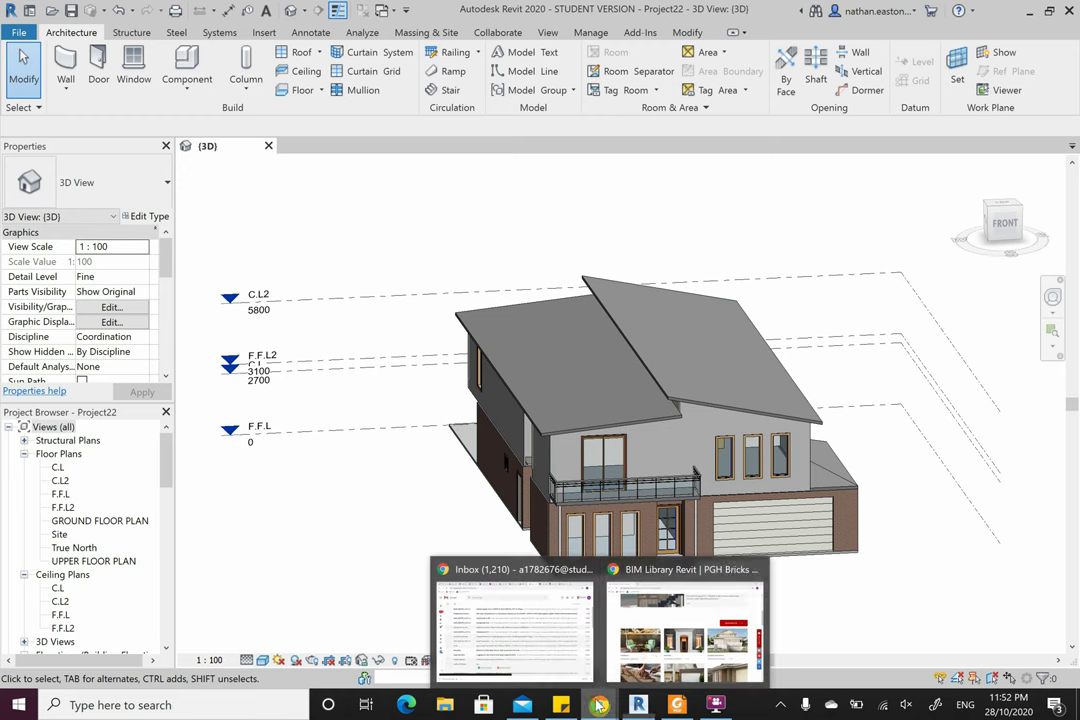
click(650, 652)
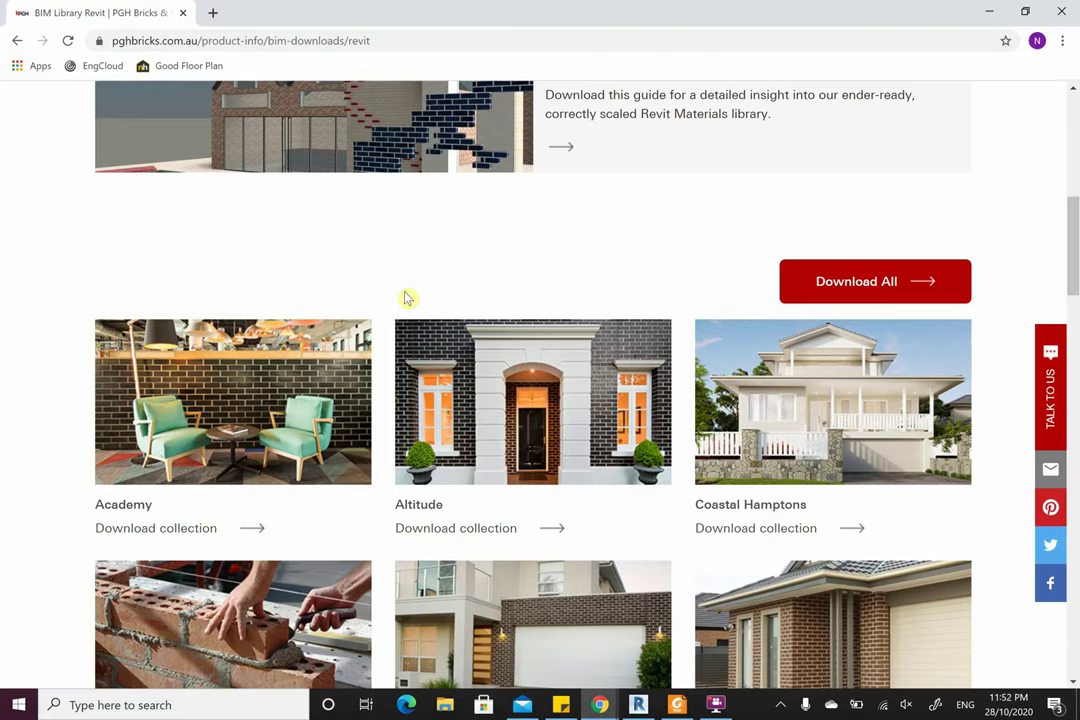
scroll(343, 267, up, 6)
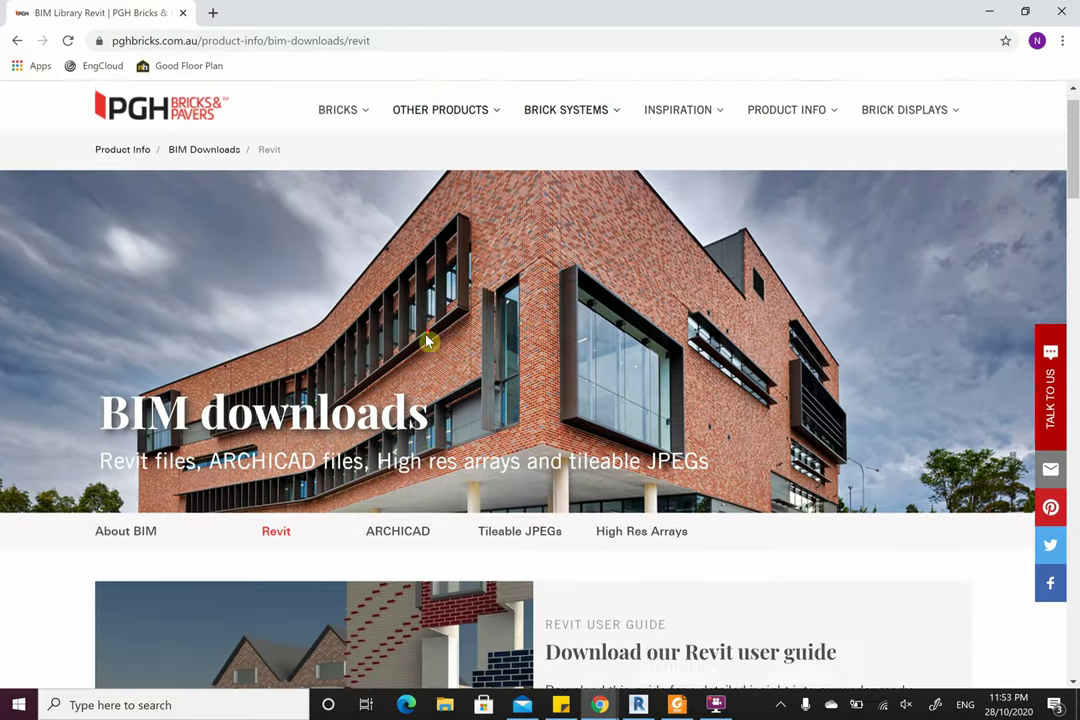
scroll(530, 238, down, 2)
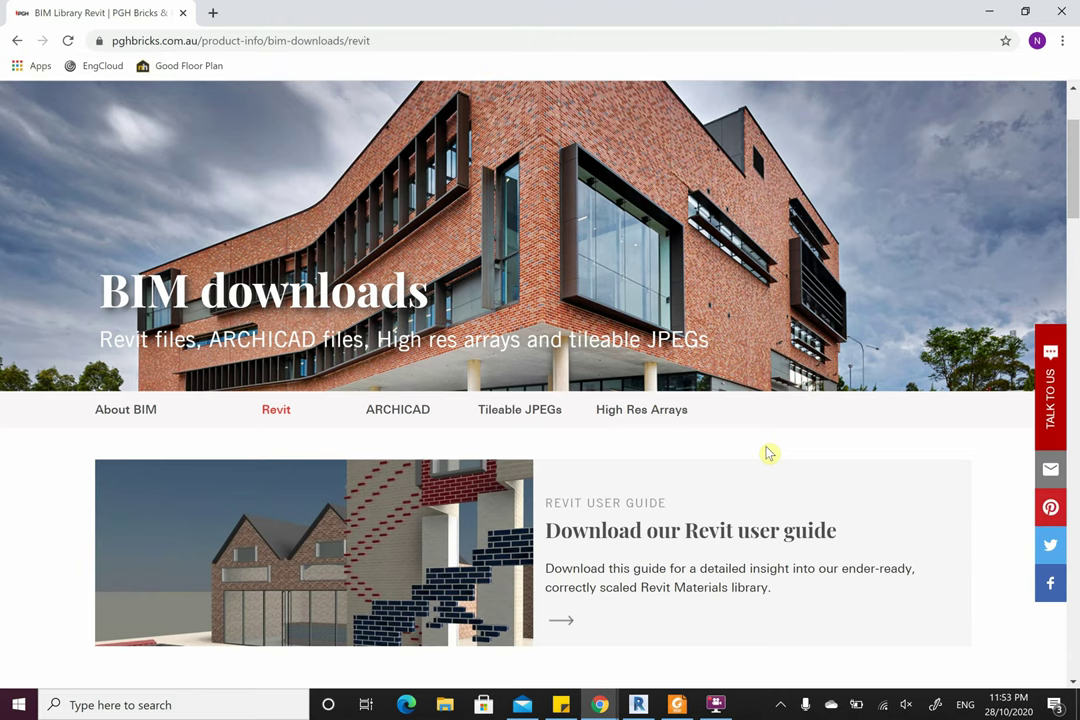
scroll(766, 453, down, 6)
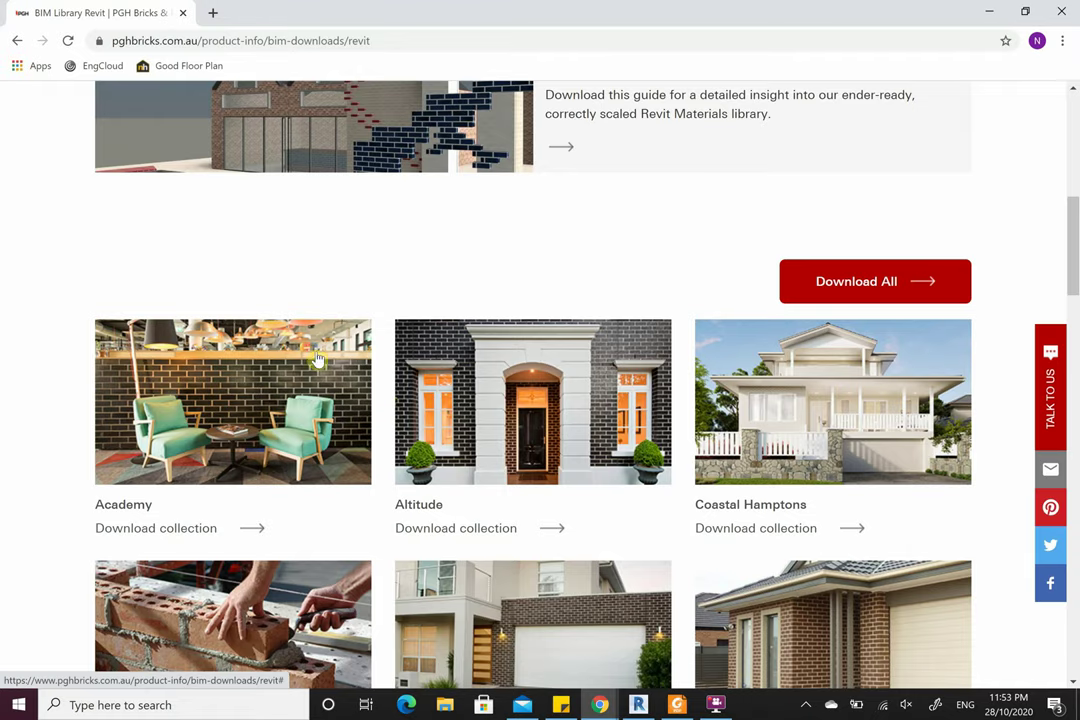
scroll(467, 330, down, 3)
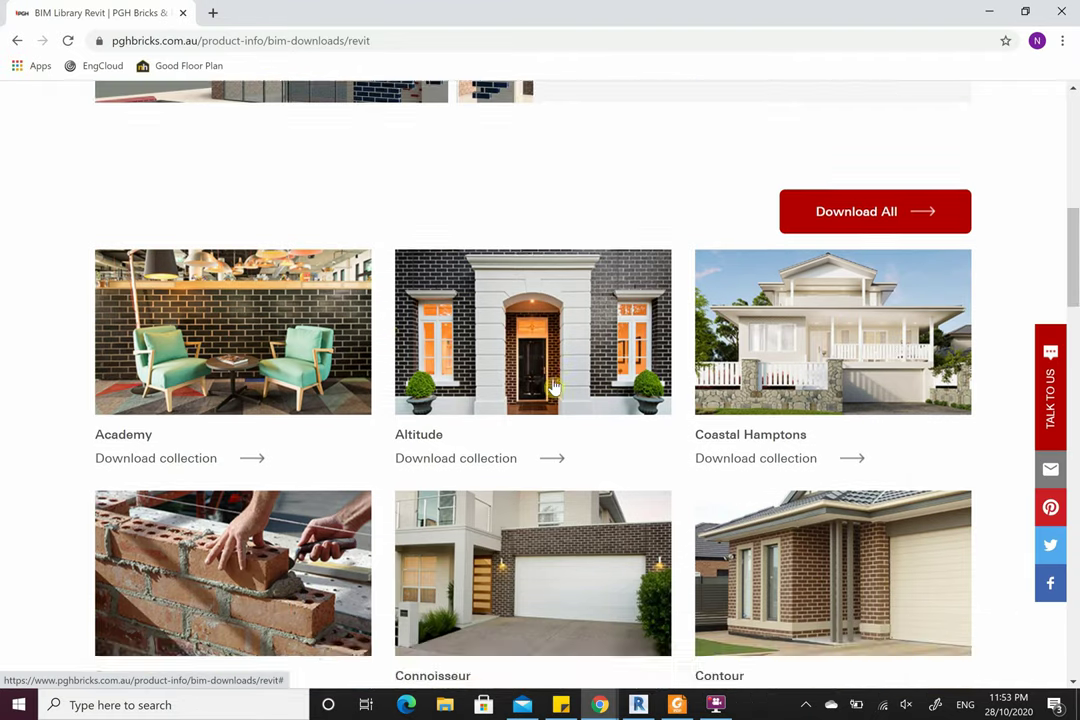
scroll(512, 400, down, 1)
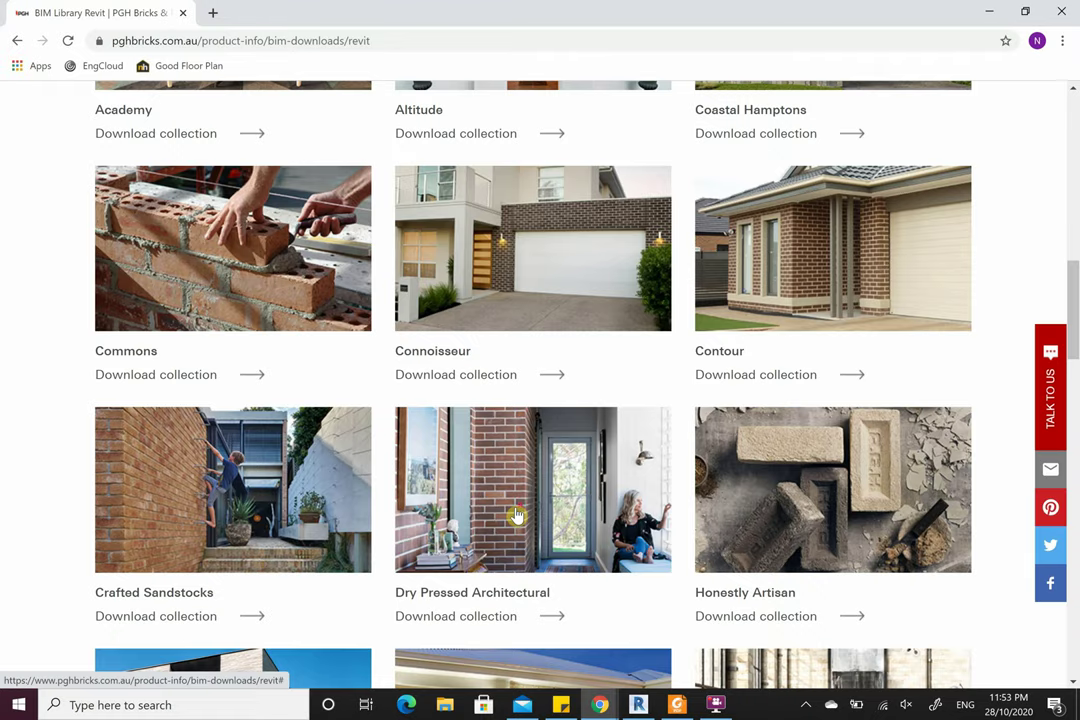
scroll(517, 515, down, 2)
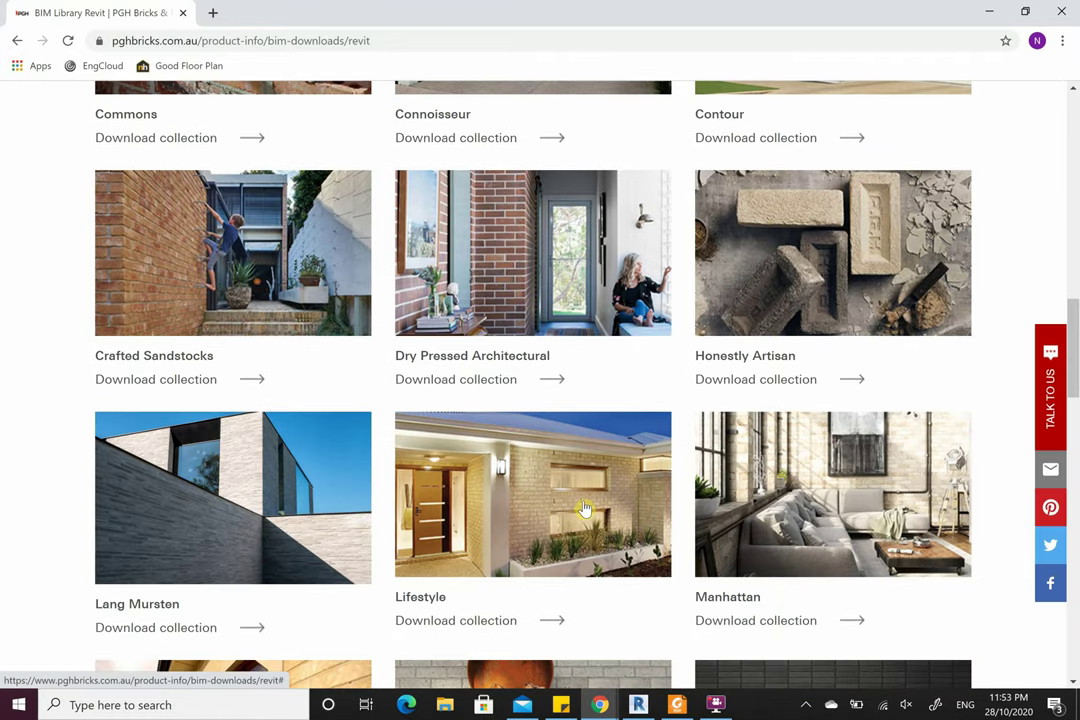
scroll(512, 437, up, 1)
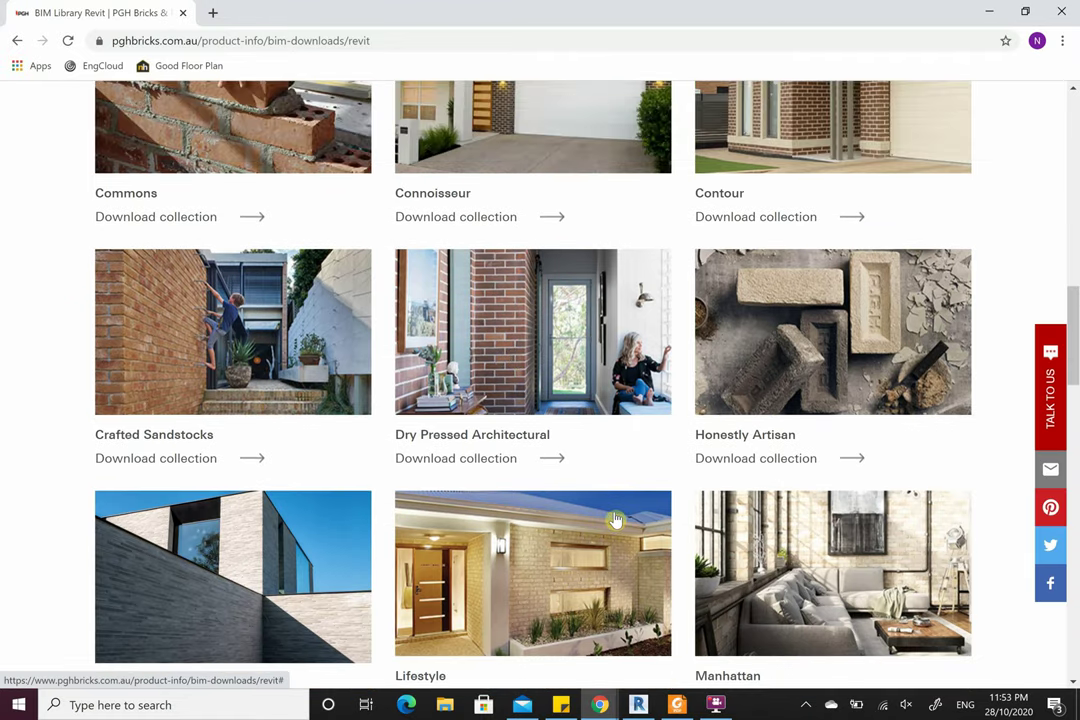
scroll(600, 450, up, 1)
scroll(676, 497, up, 5)
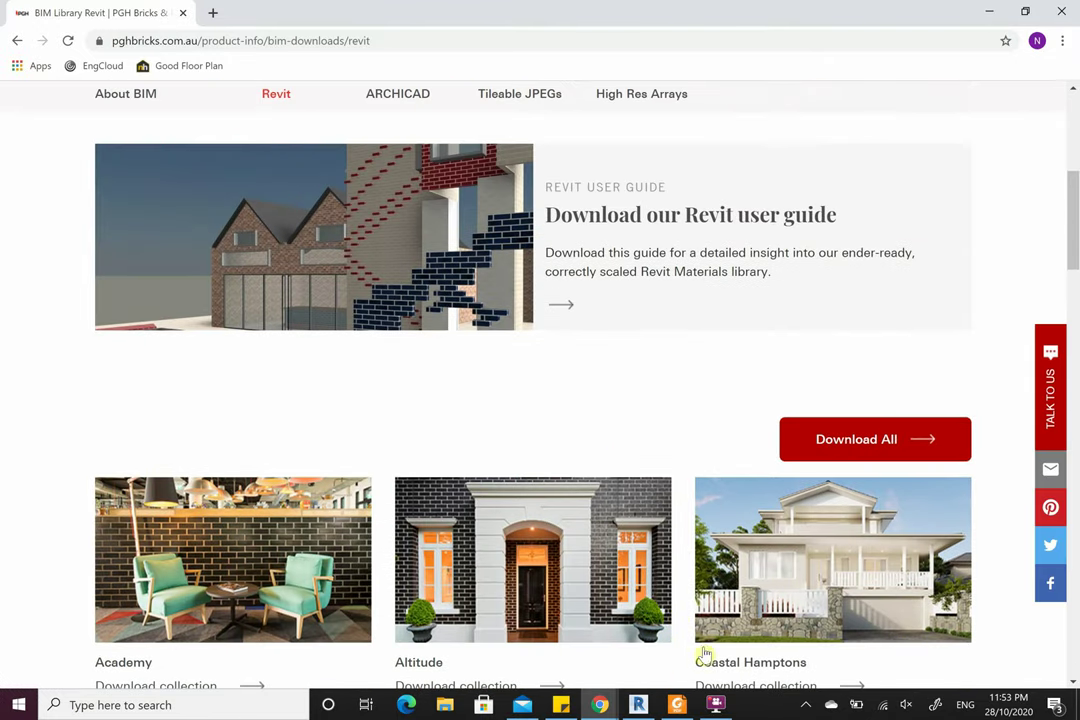
- Return to Revit and open the appearance settings of the Finish 1 layer's brick material in the ground-floor front wall's type
click(640, 705)
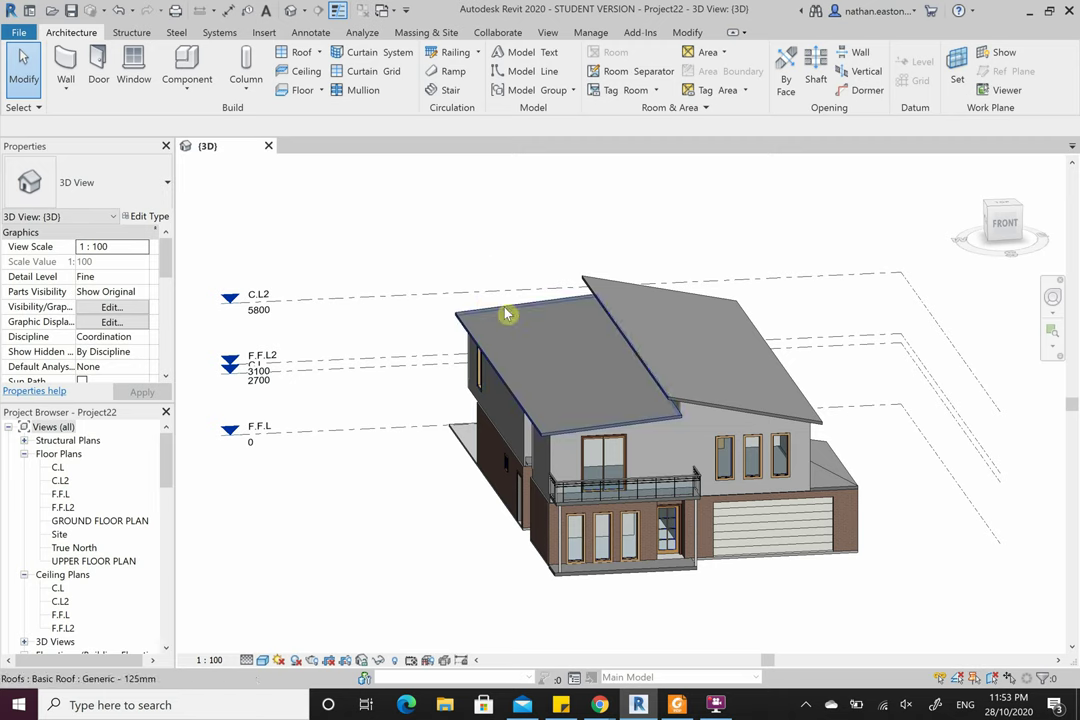
click(264, 33)
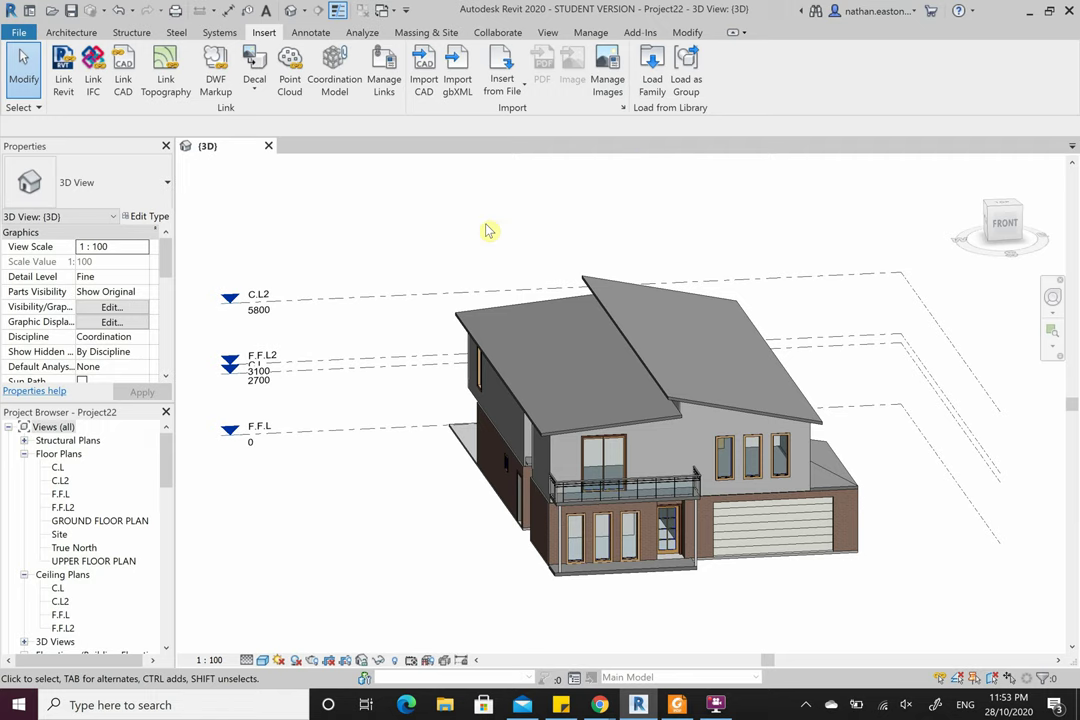
click(543, 534)
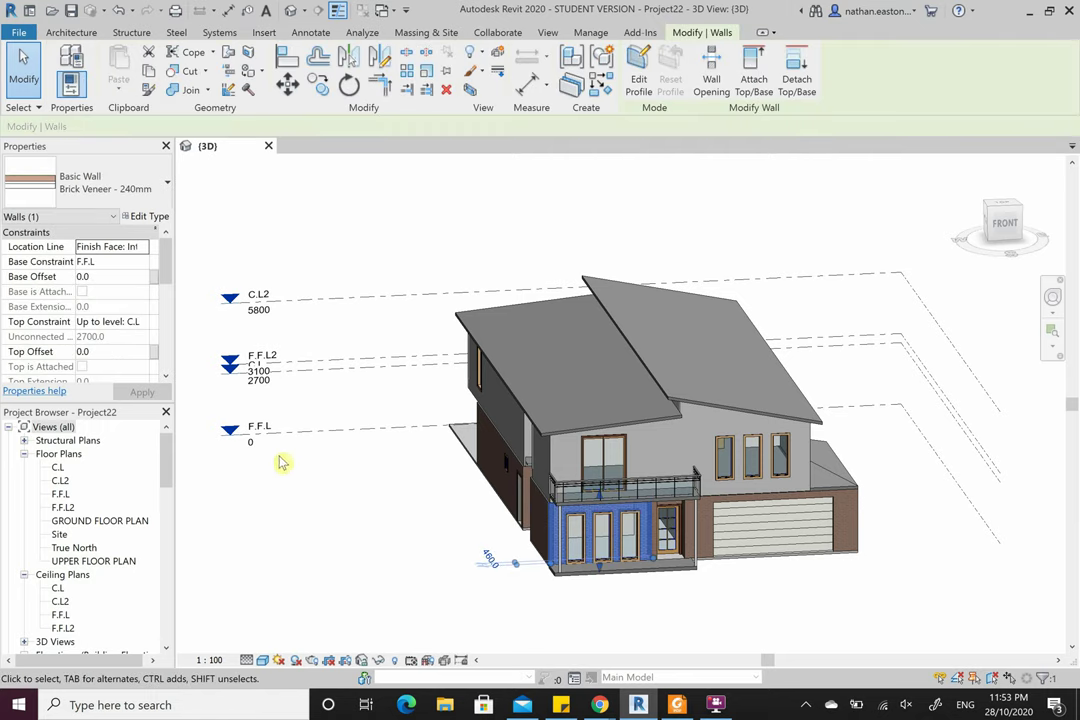
click(148, 216)
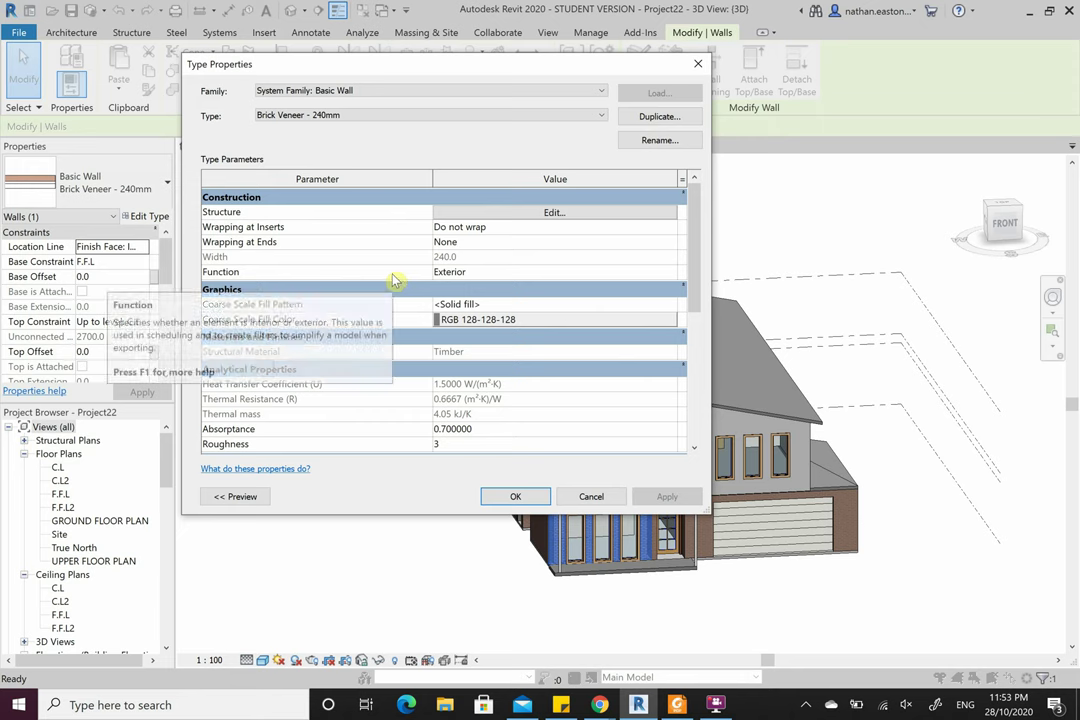
click(550, 215)
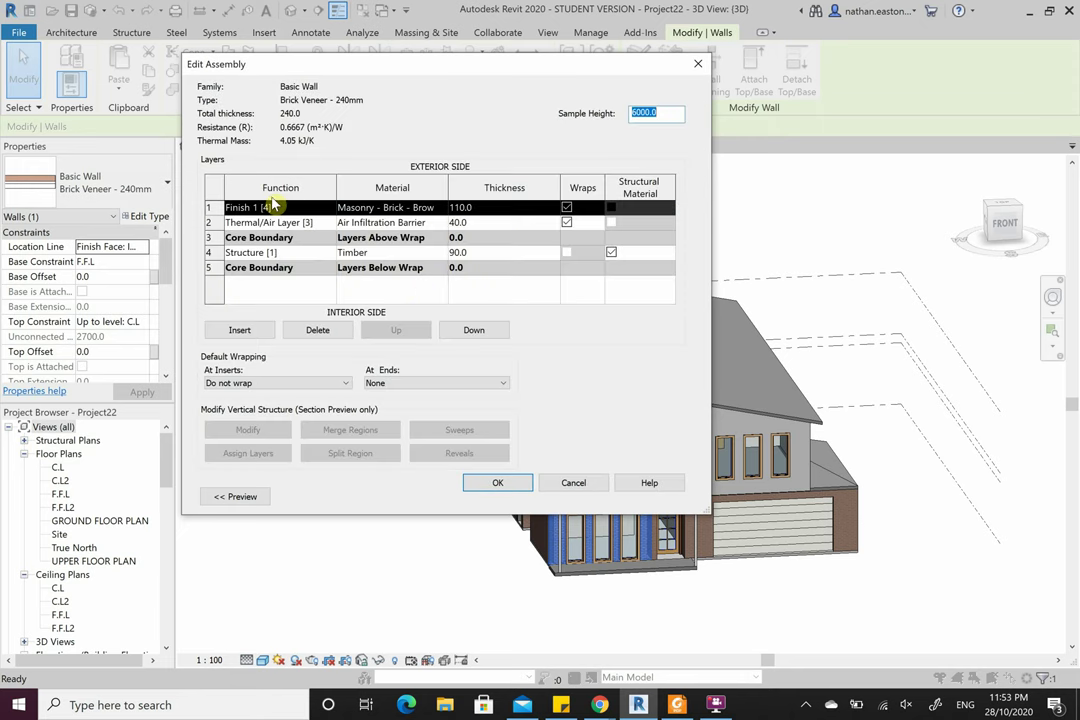
click(416, 208)
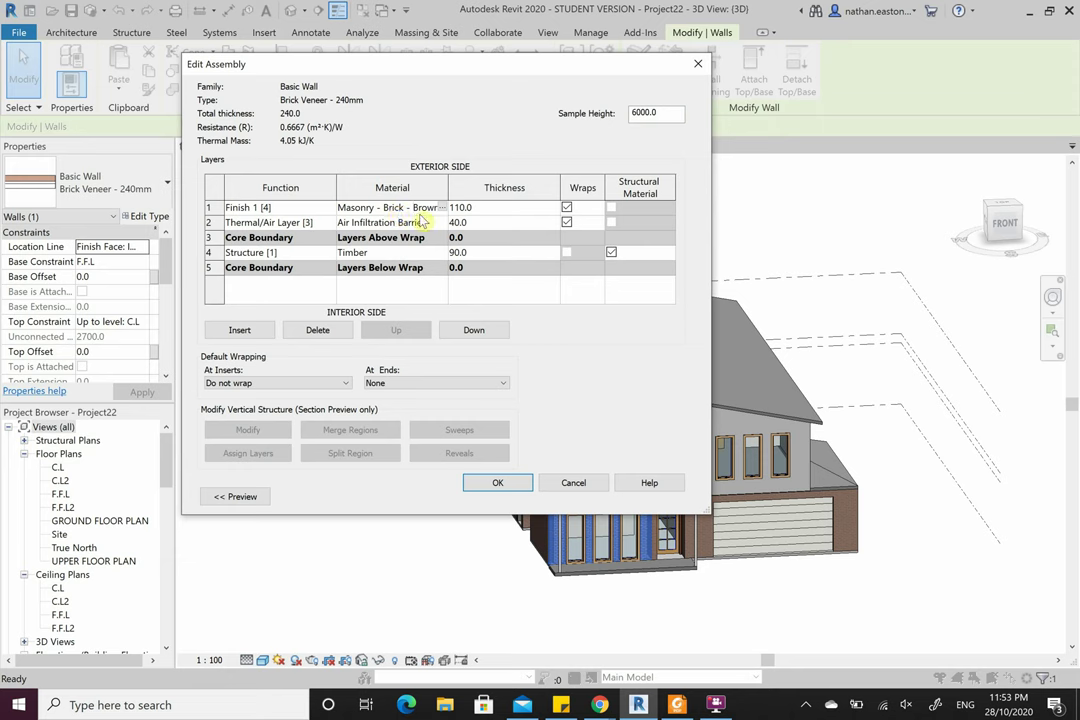
click(441, 208)
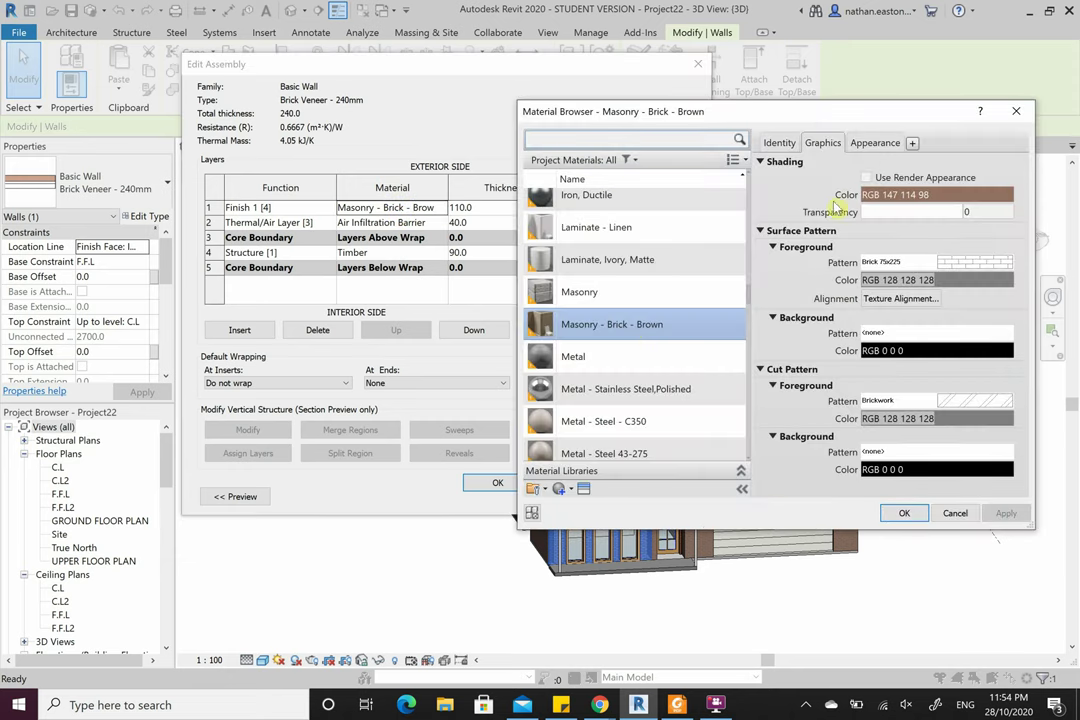
click(869, 146)
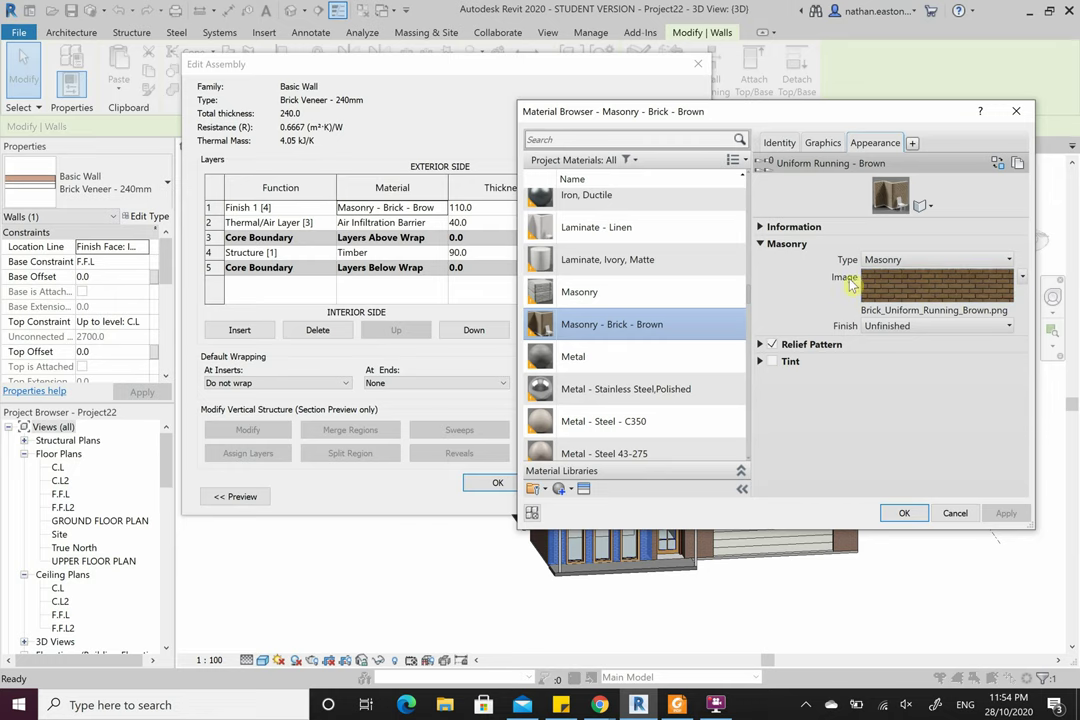
- Replace the masonry image by browsing from Downloads through Masonry_PGH Bricks_Altitude to the PGH Bricks_Altitude_Revit Image Assets folder
click(866, 310)
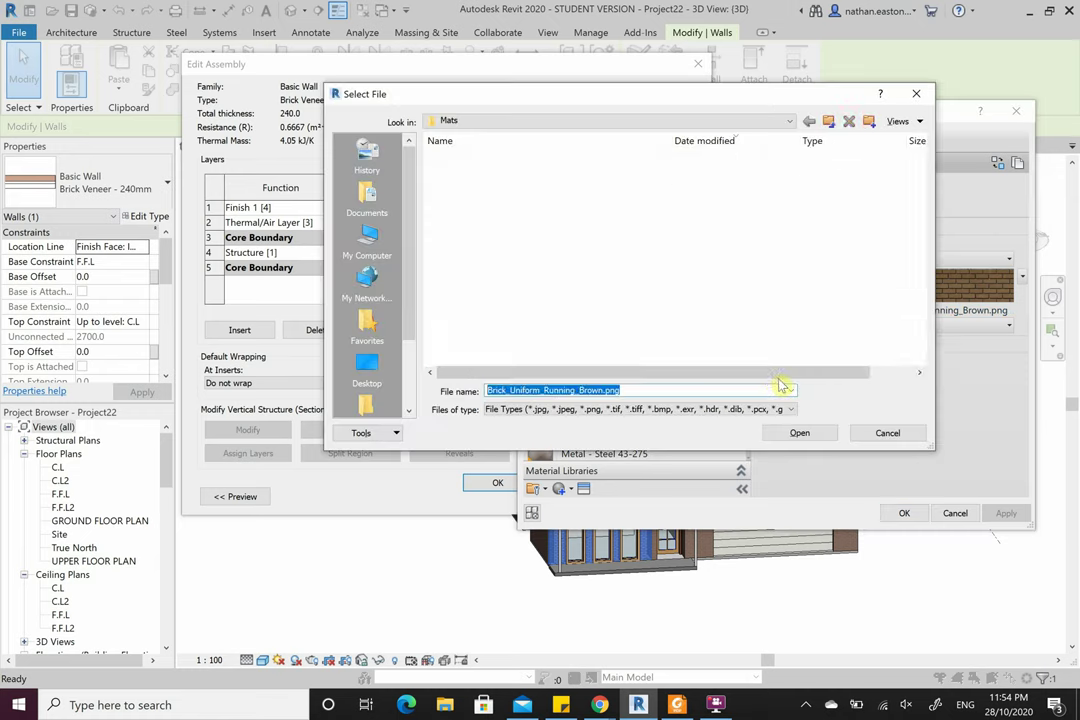
scroll(590, 345, up, 10)
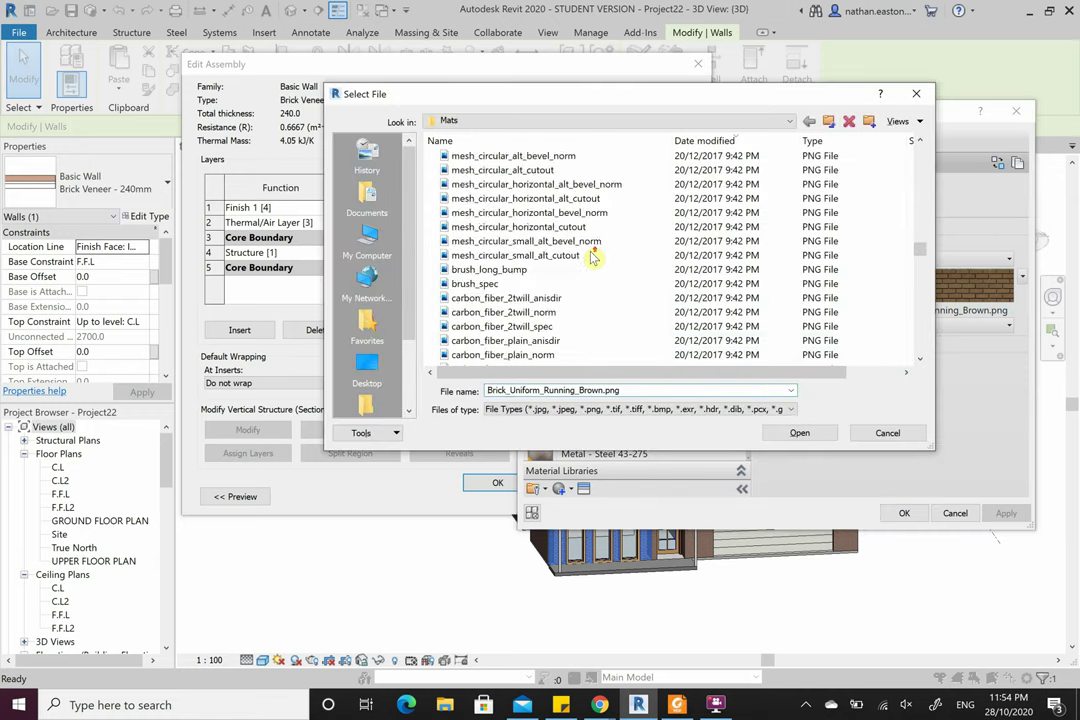
scroll(592, 257, up, 10)
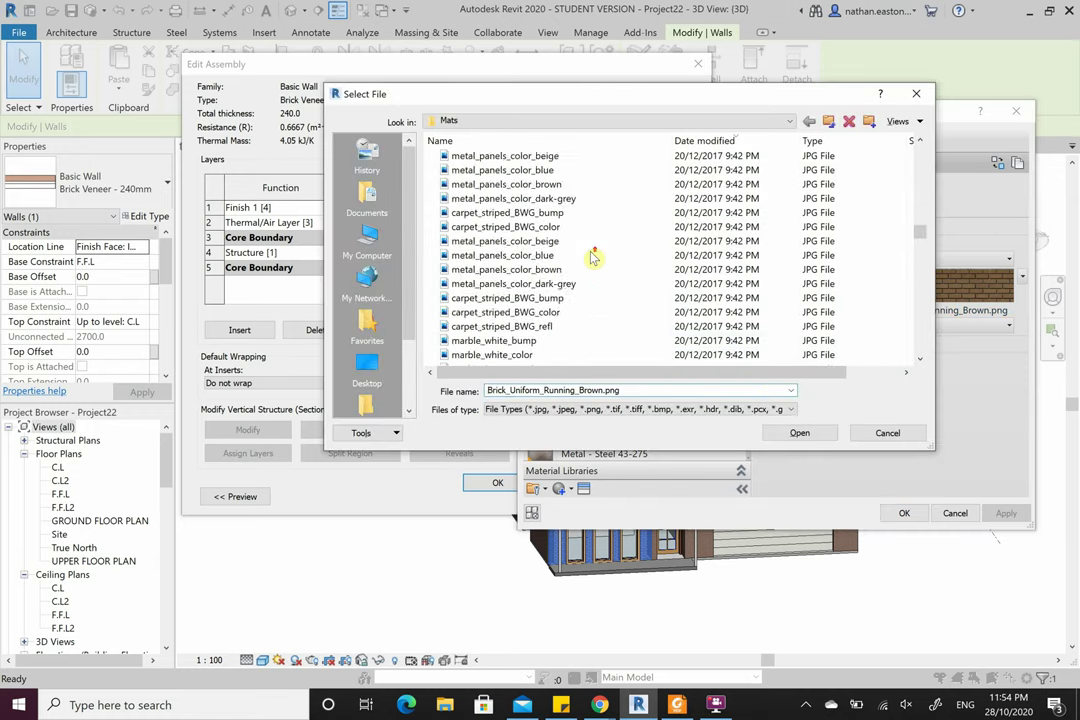
click(373, 236)
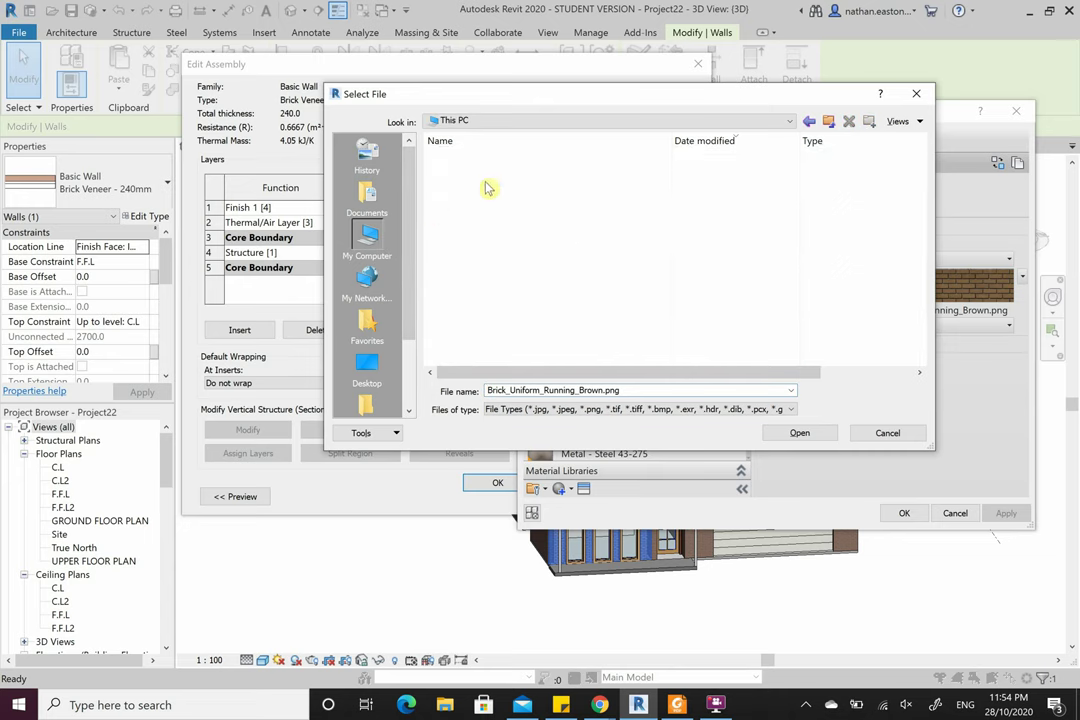
click(517, 171)
double_click(517, 171)
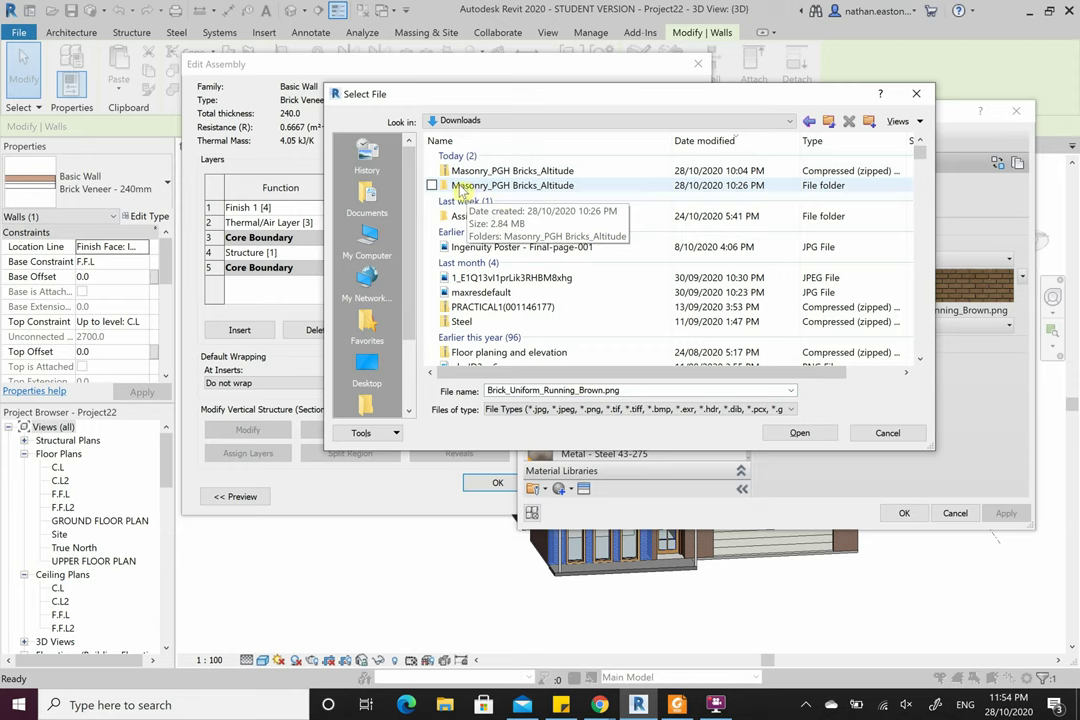
double_click(503, 188)
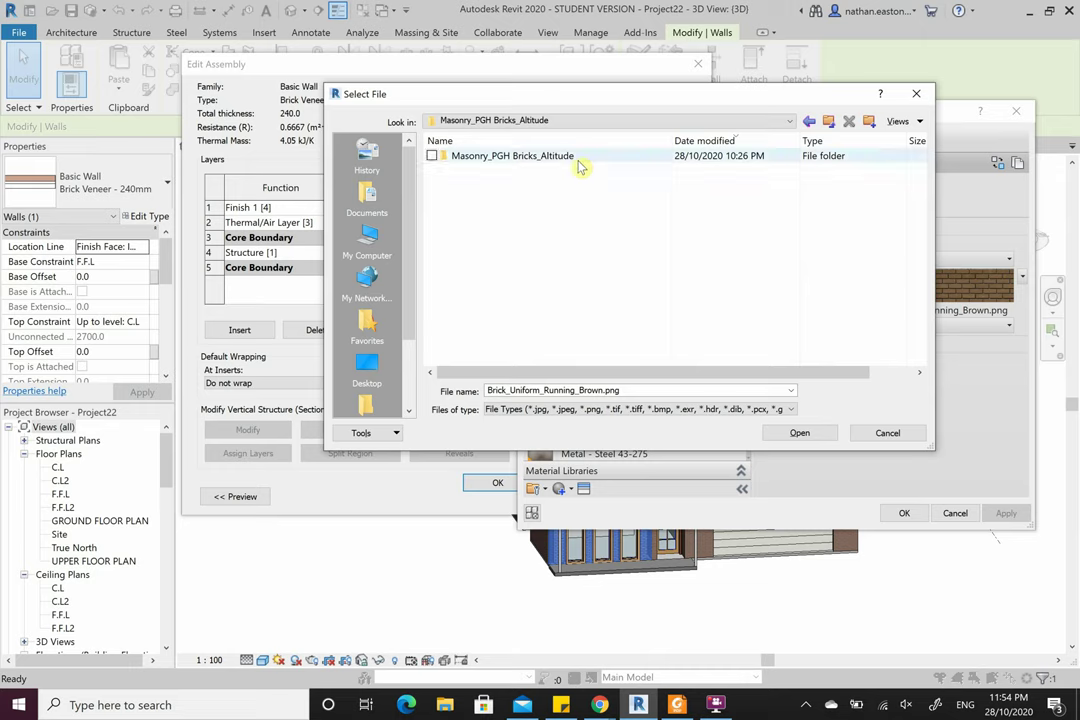
double_click(523, 162)
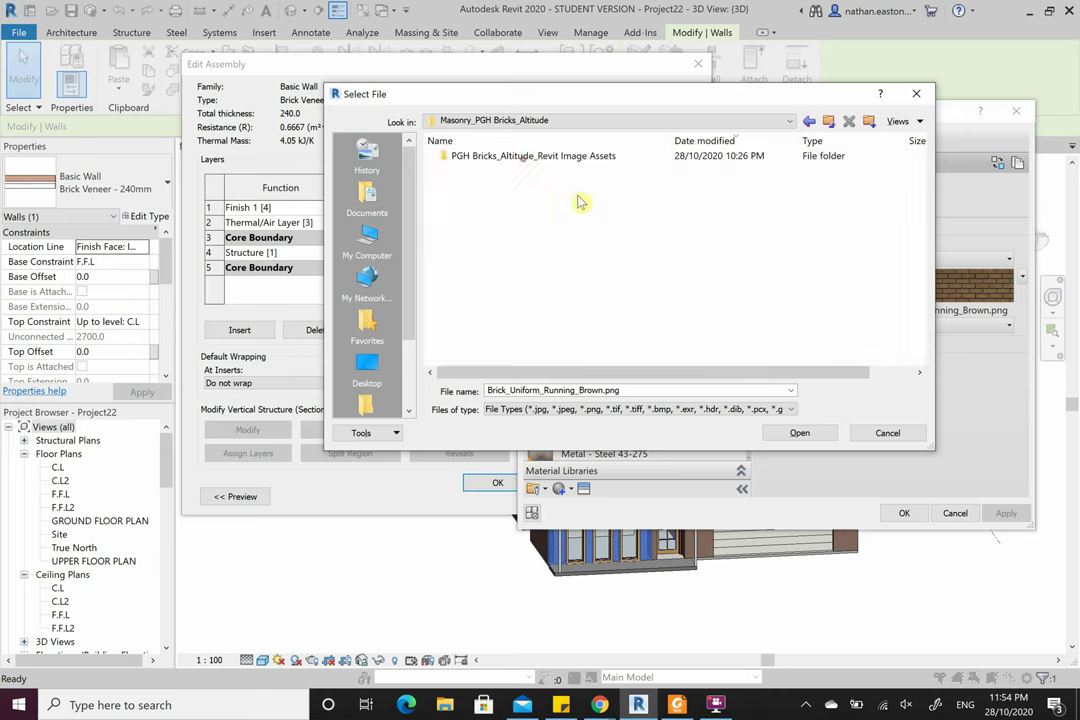
double_click(556, 162)
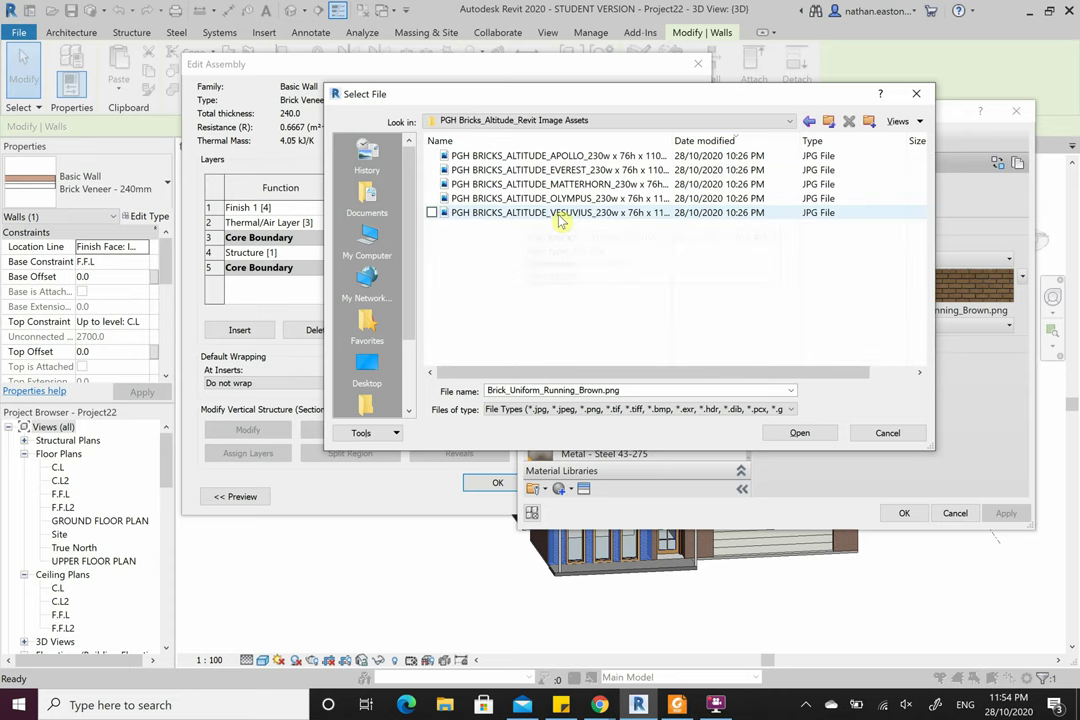
- Load PGH BRICKS_ALTITUDE_VESUVIUS_230w x 76h x 110d_REVIT.jpg as the brick image, accept the material and wall type changes, and deselect the wall
click(503, 213)
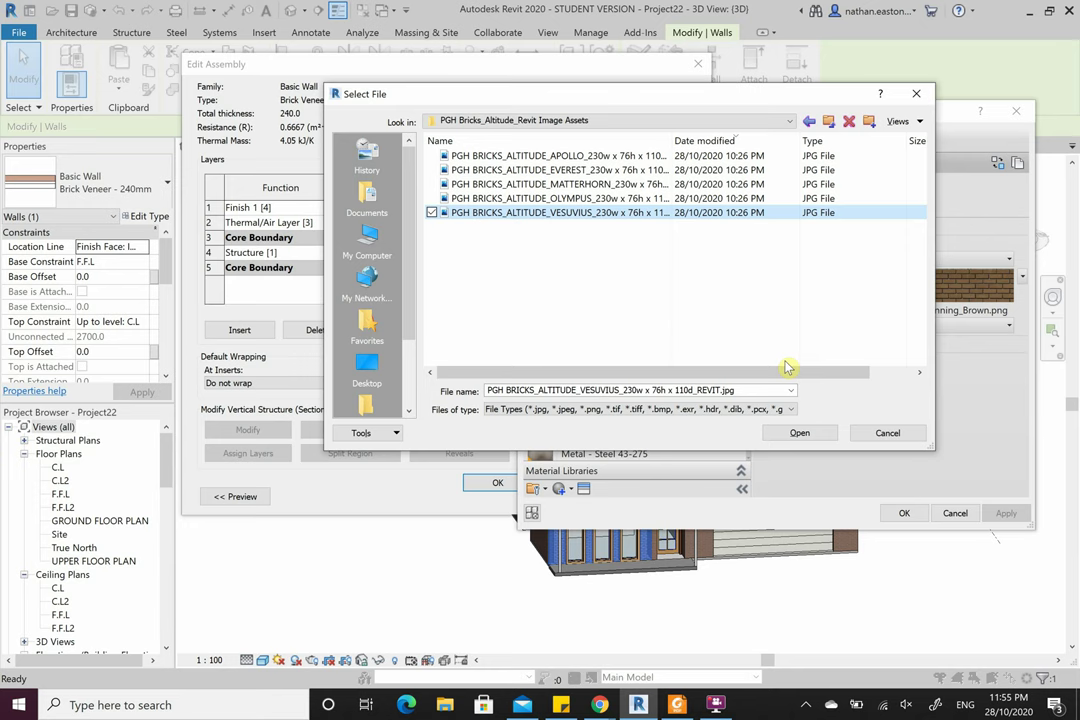
click(800, 433)
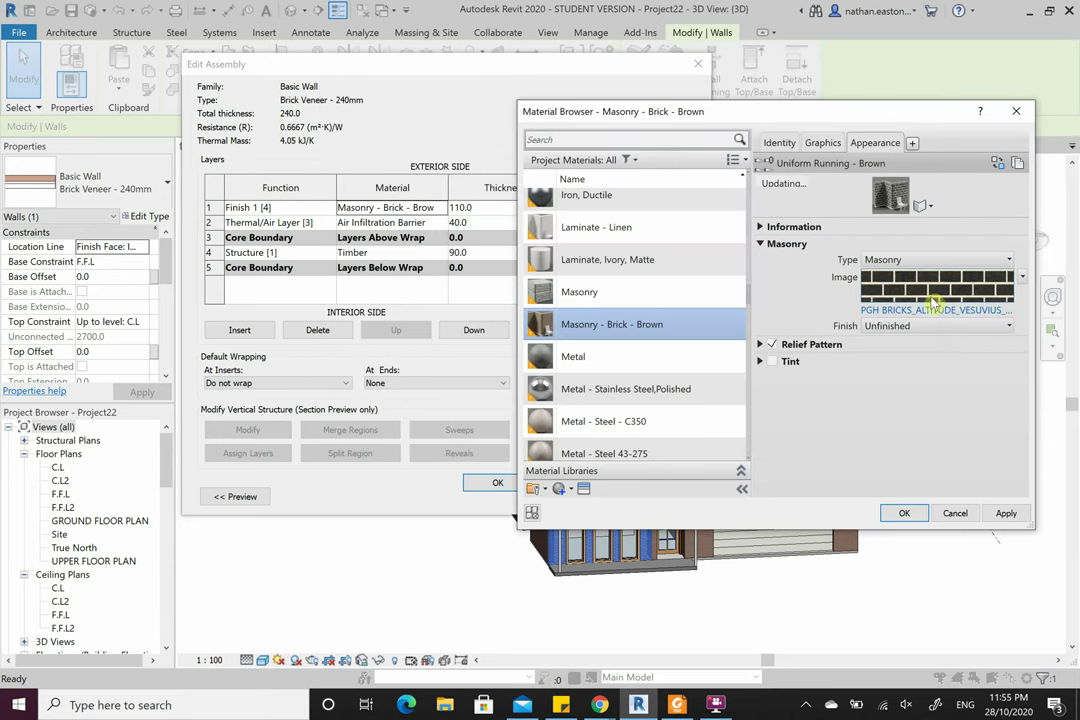
click(903, 514)
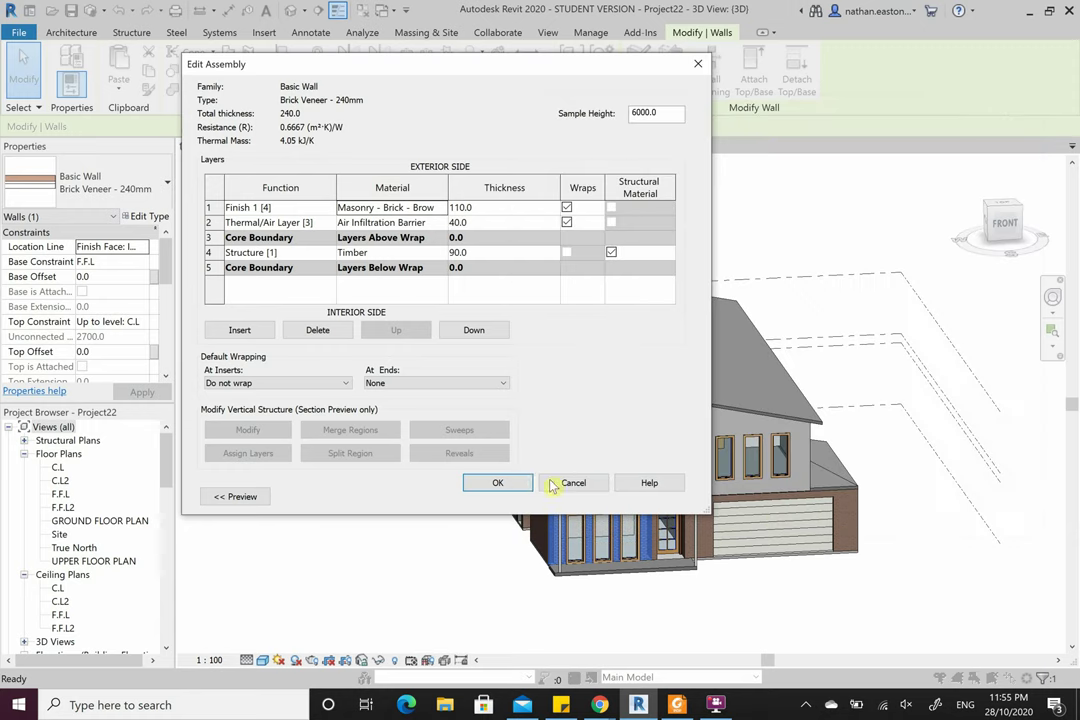
click(496, 483)
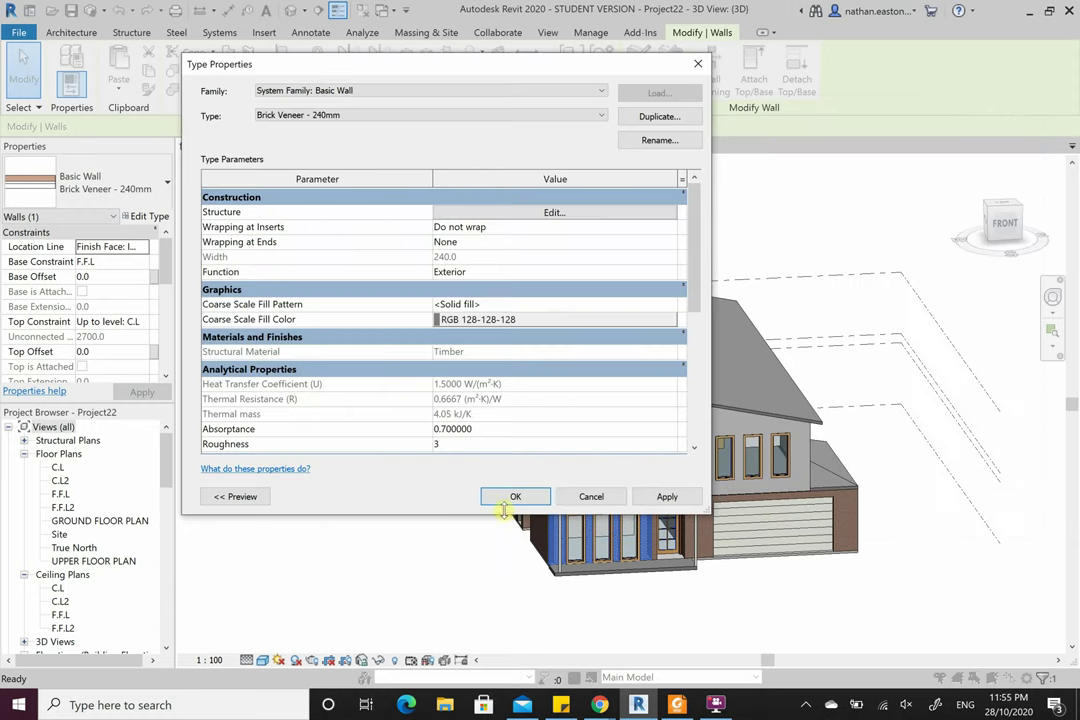
click(510, 498)
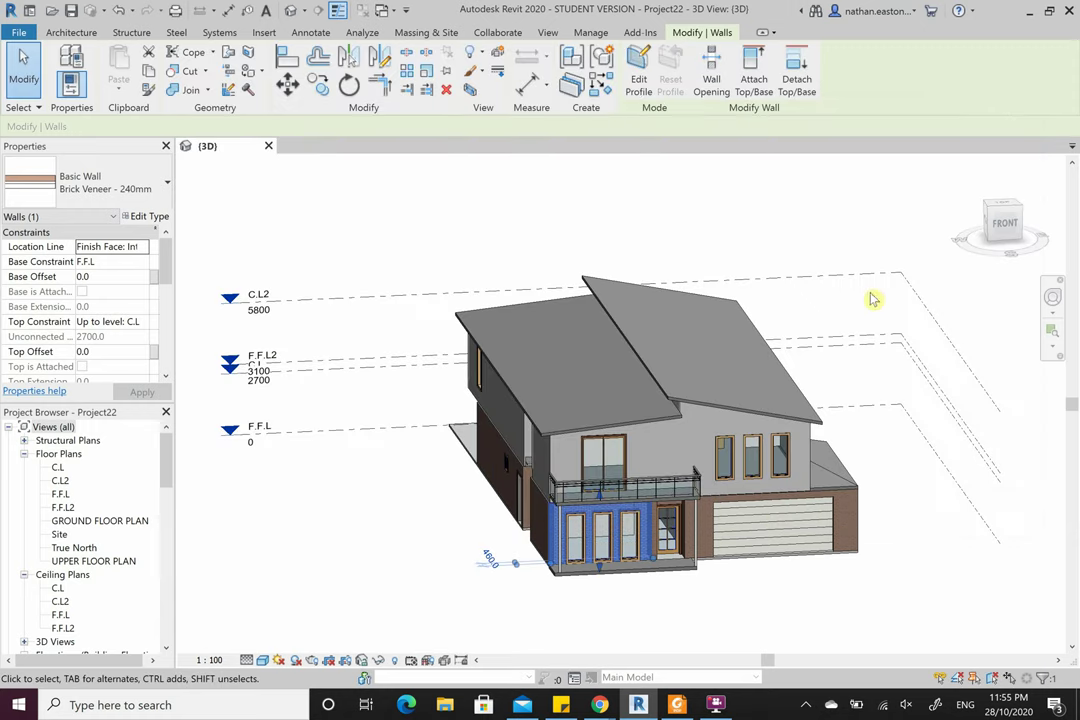
click(845, 212)
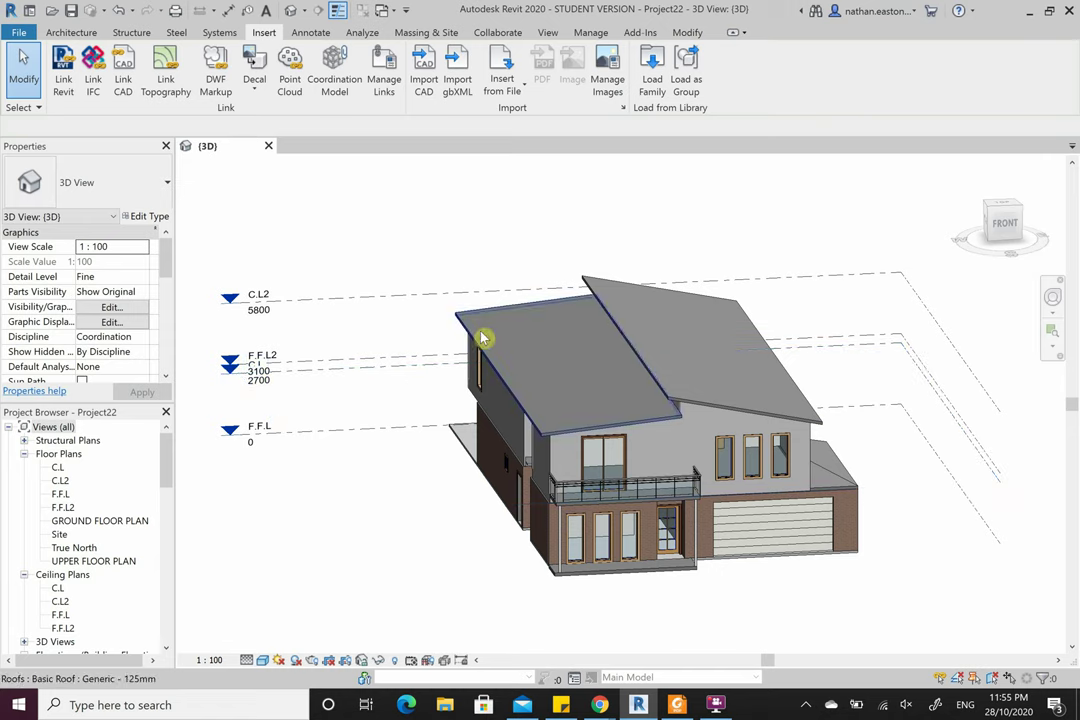
- Set the 3D view's visual style to Ray Trace and inspect the brickwork along the house's left side
click(263, 660)
click(277, 646)
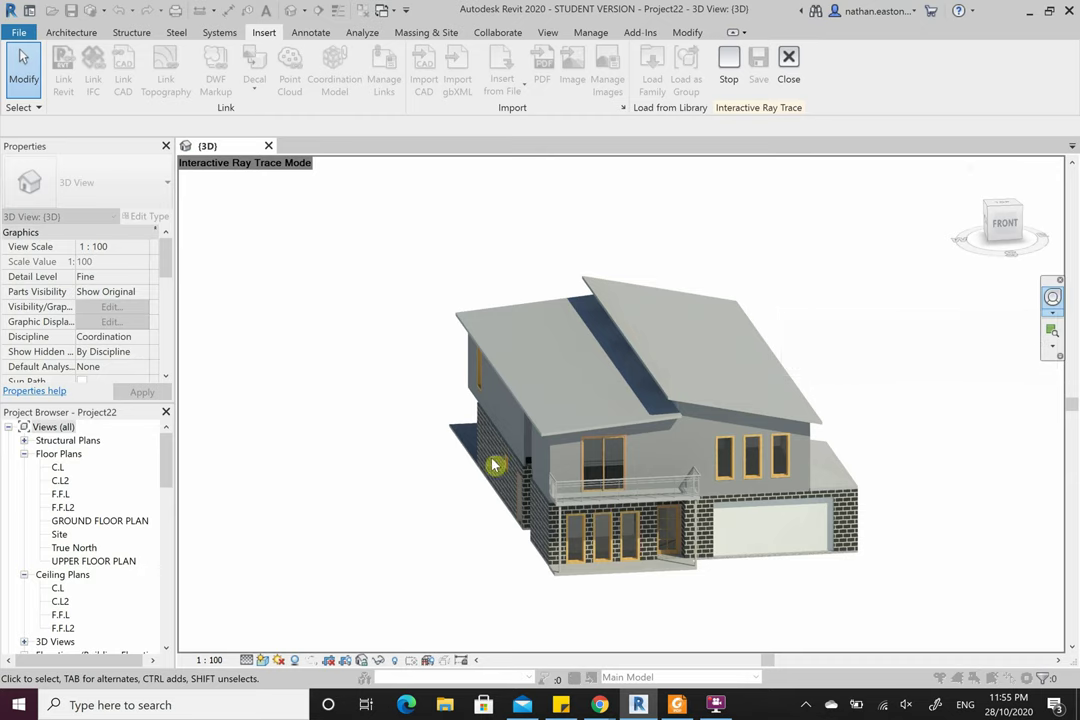
click(1052, 297)
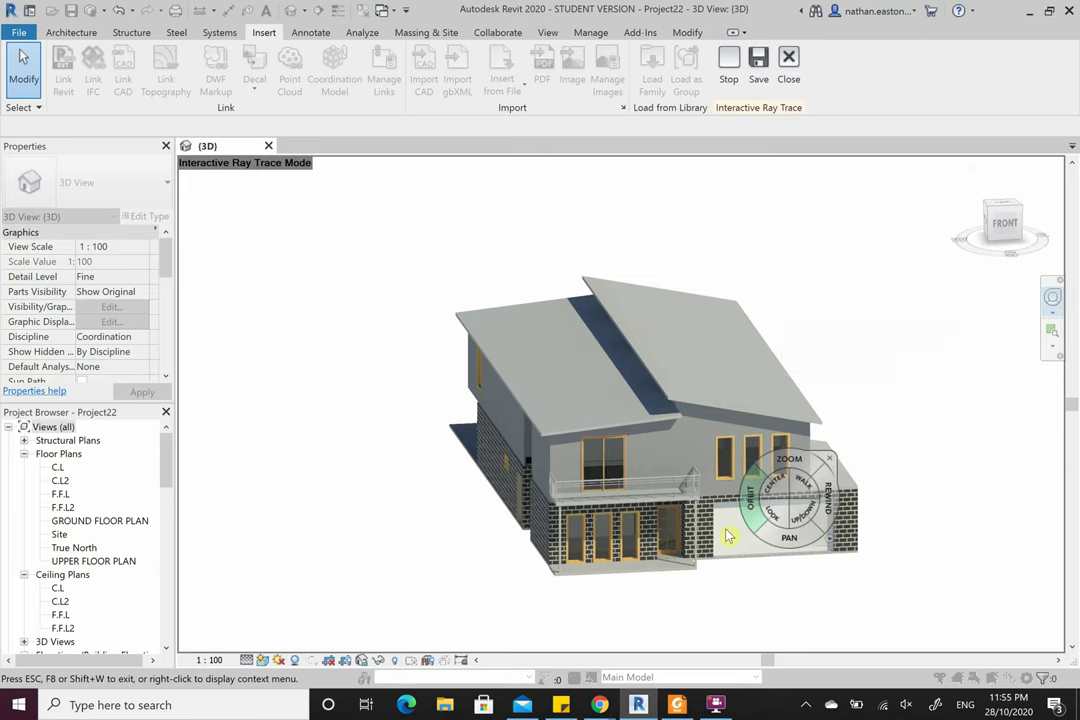
mouse_move(725, 530)
mouse_down()
mouse_move(808, 531)
mouse_move(795, 530)
mouse_up()
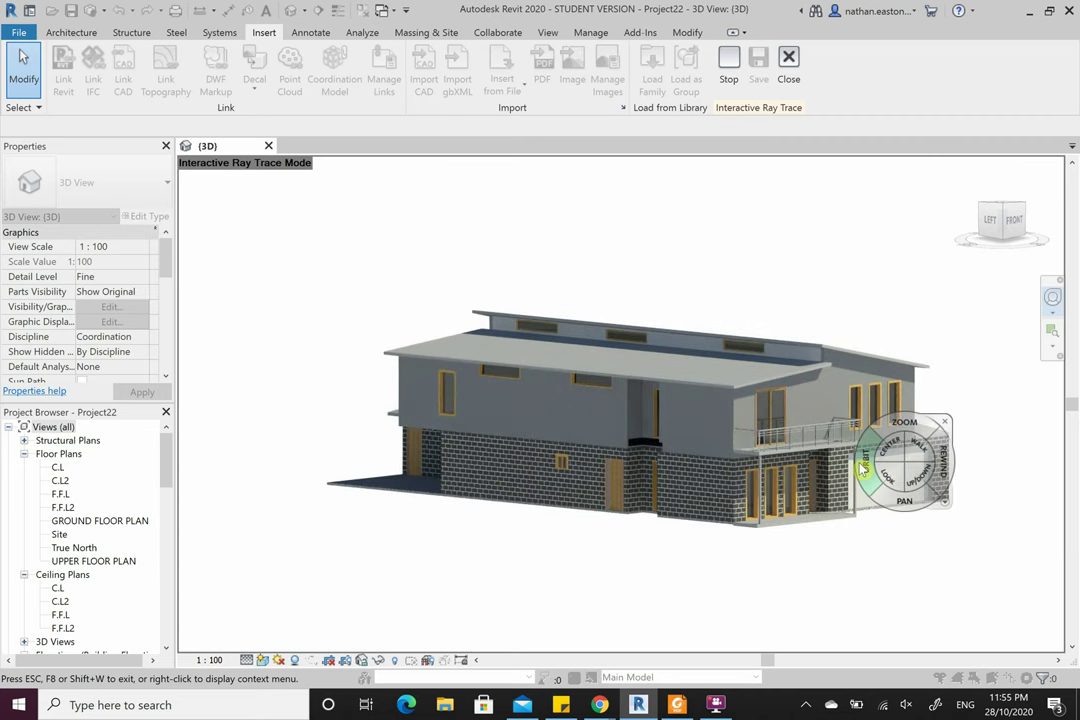
- Inspect the brickwork on the house's rear, garage side and front in the ray-traced 3D view
drag(862, 468, 213, 466)
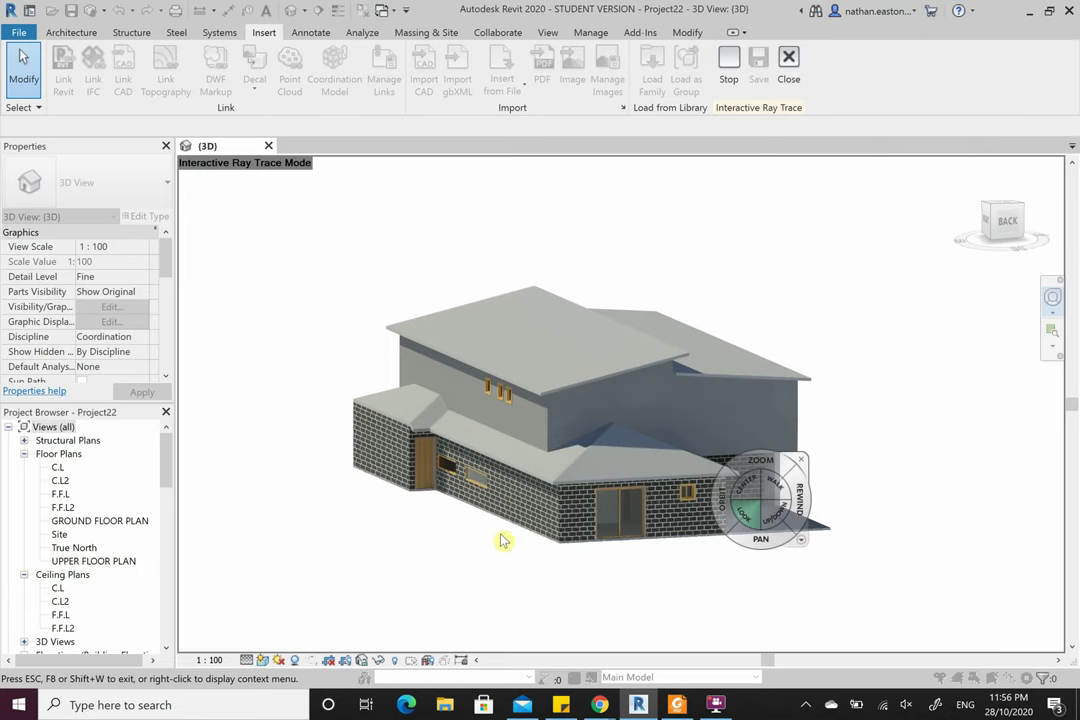
mouse_move(487, 533)
mouse_down()
mouse_move(700, 470)
mouse_move(1005, 510)
mouse_move(990, 530)
mouse_move(897, 535)
mouse_up()
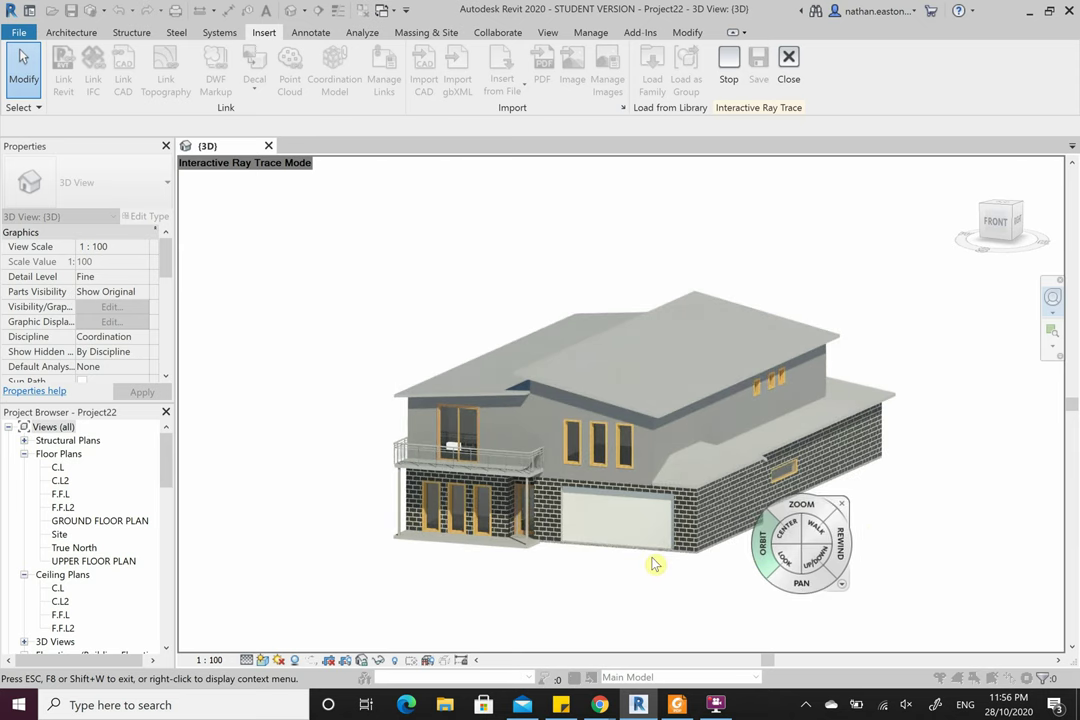
shift+middle_drag(654, 565, 815, 563)
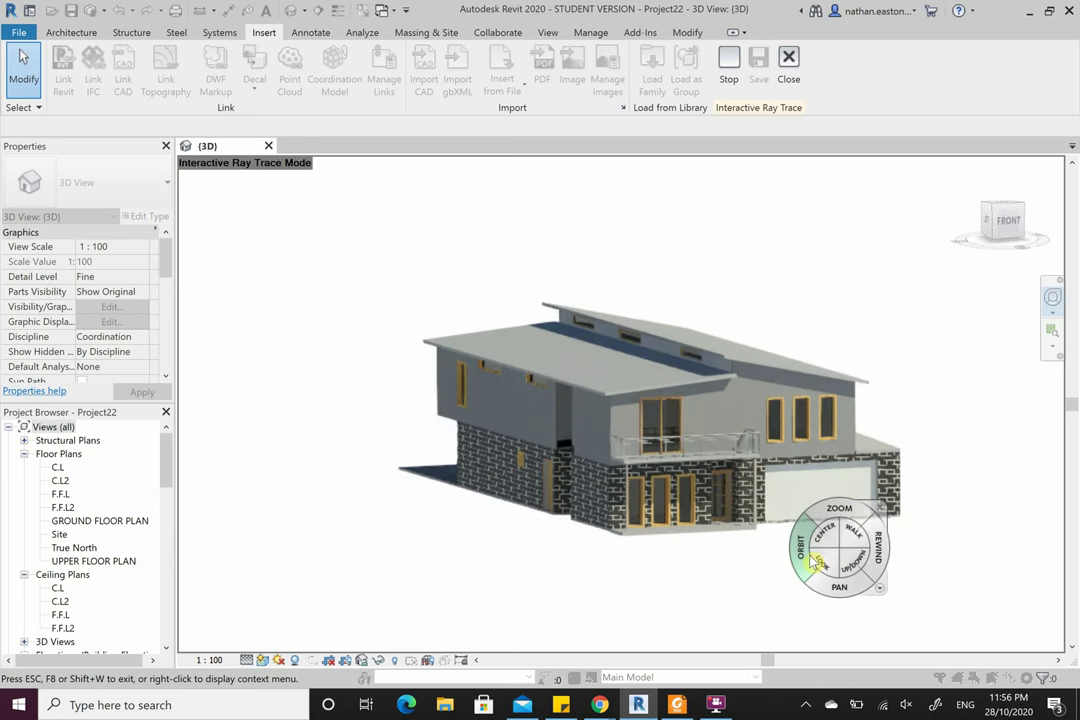
click(880, 507)
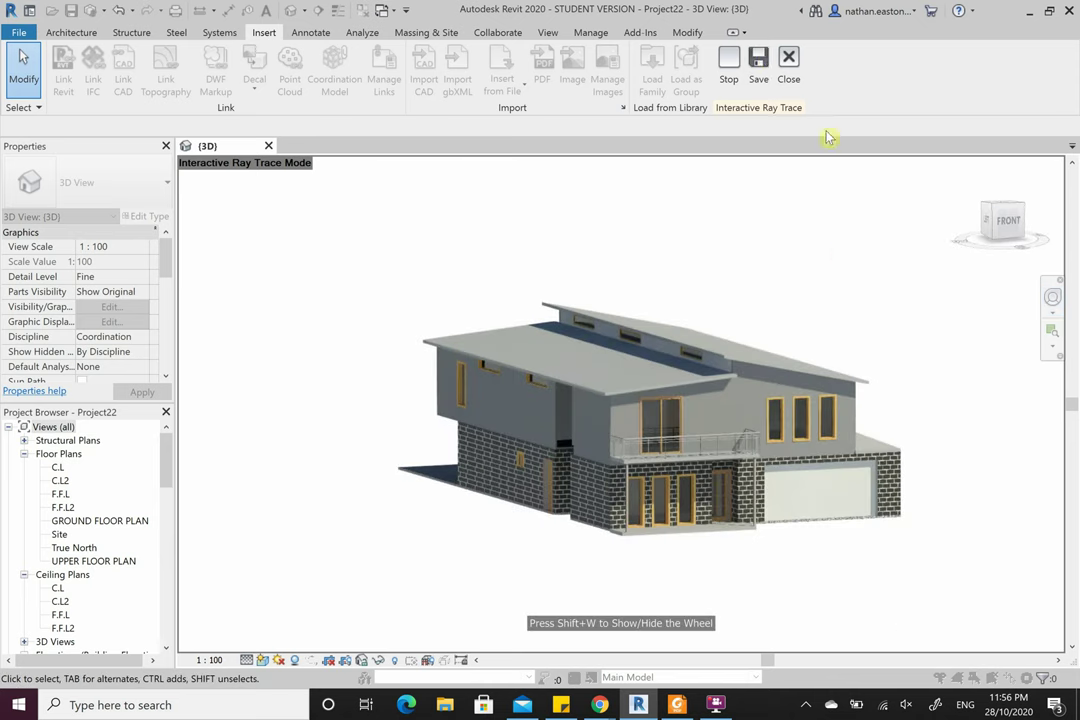
- Exit the interactive ray trace and close Project22 without saving its changes
click(790, 80)
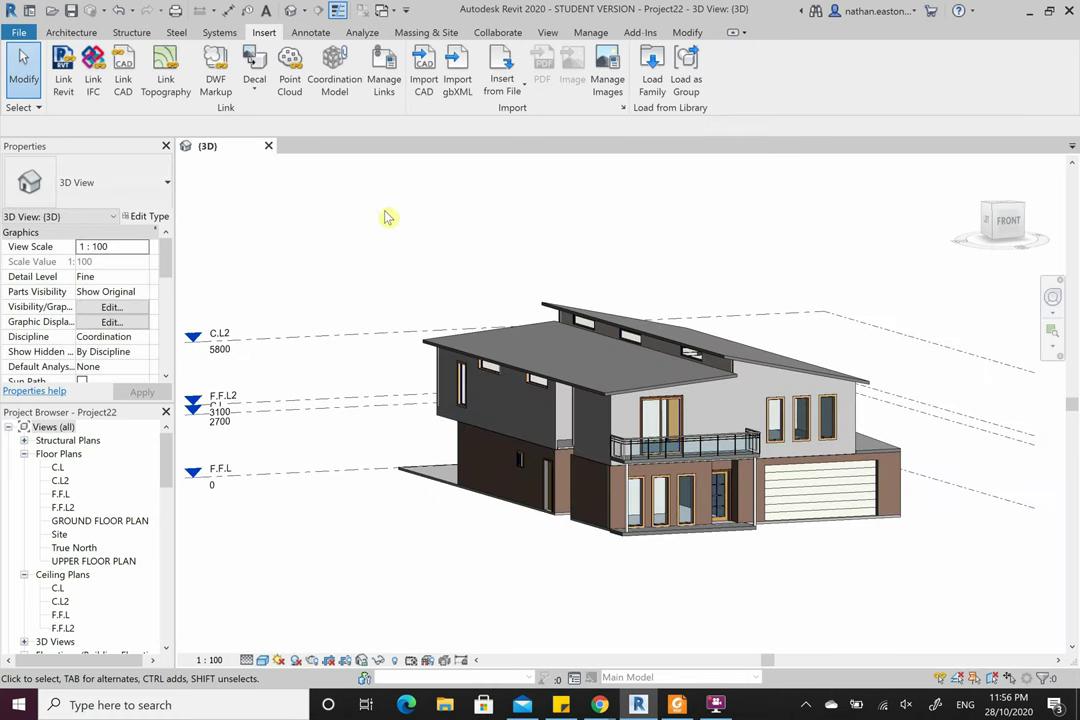
click(268, 146)
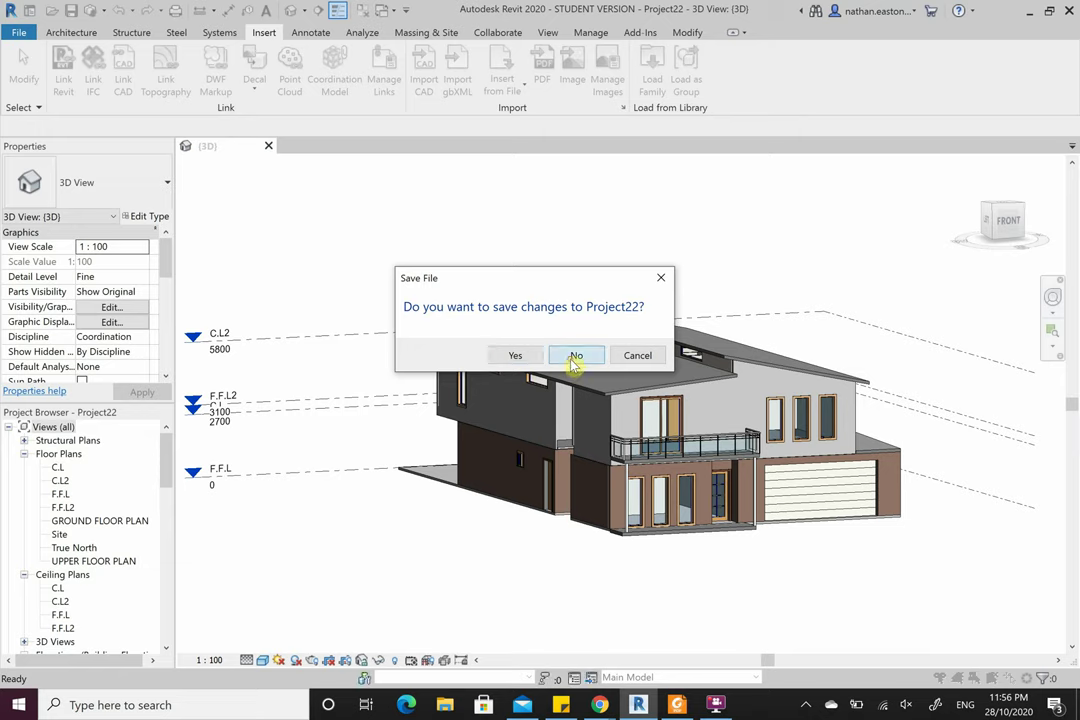
click(577, 356)
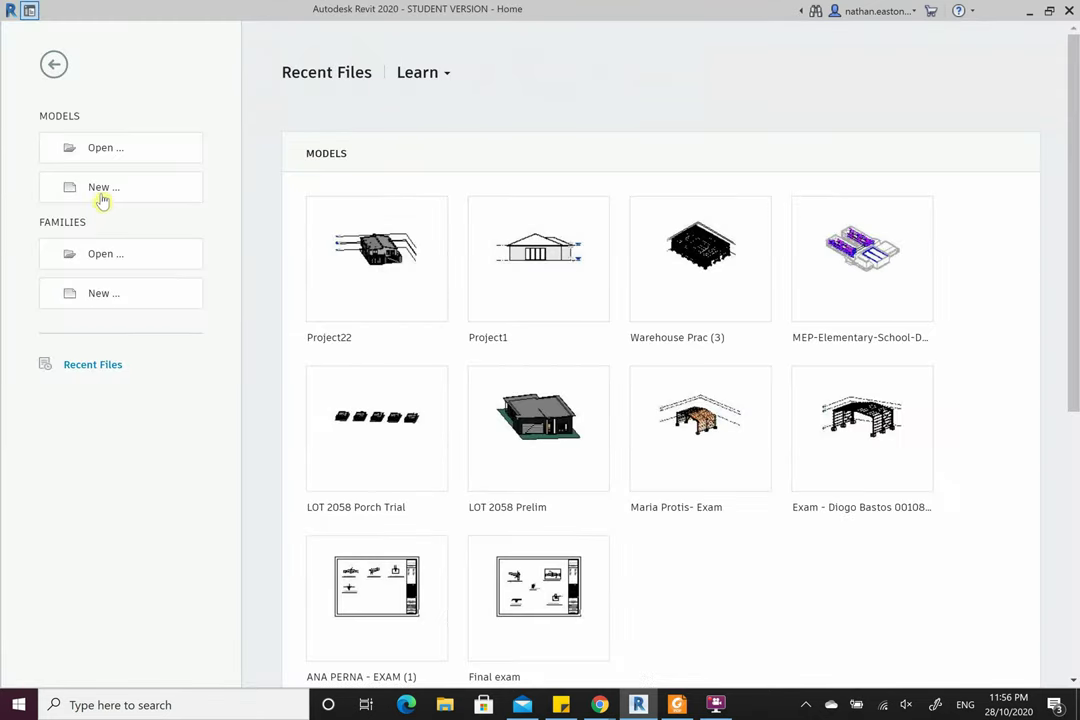
- Create a new project from the Structural Template
click(102, 188)
click(513, 319)
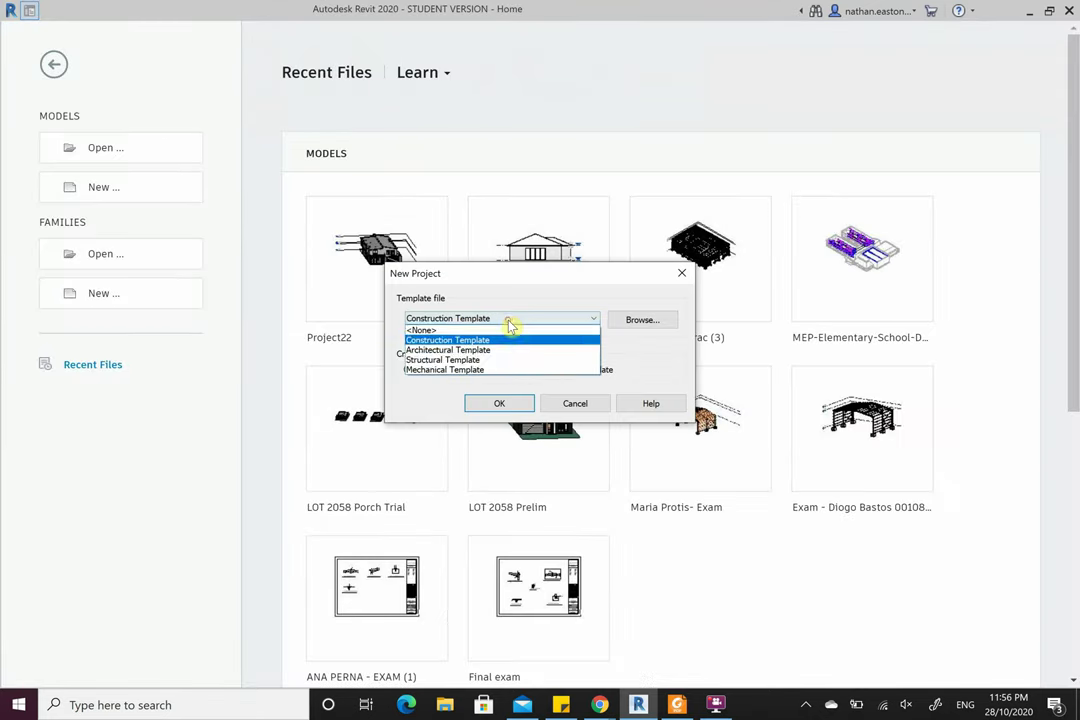
click(513, 362)
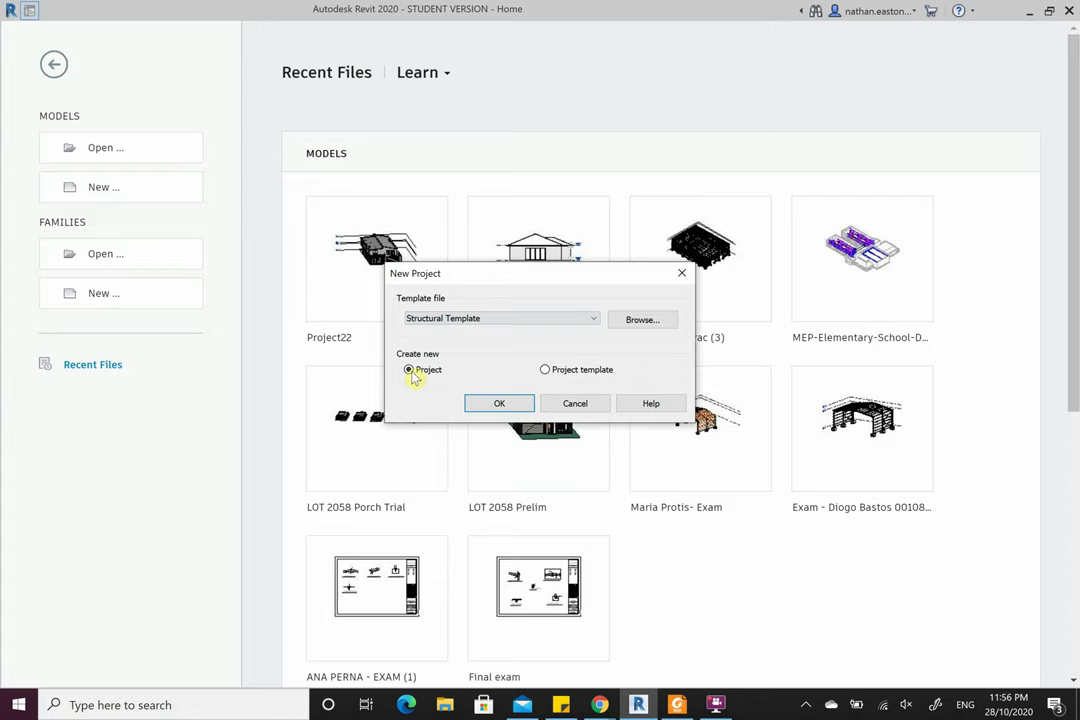
click(508, 403)
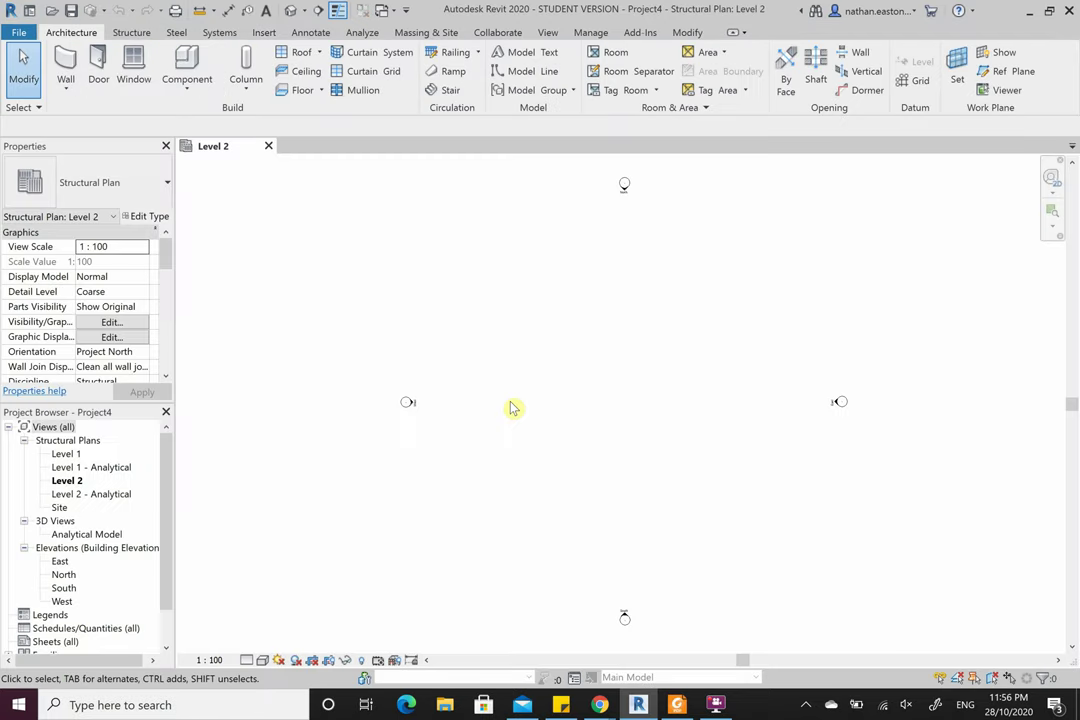
click(130, 33)
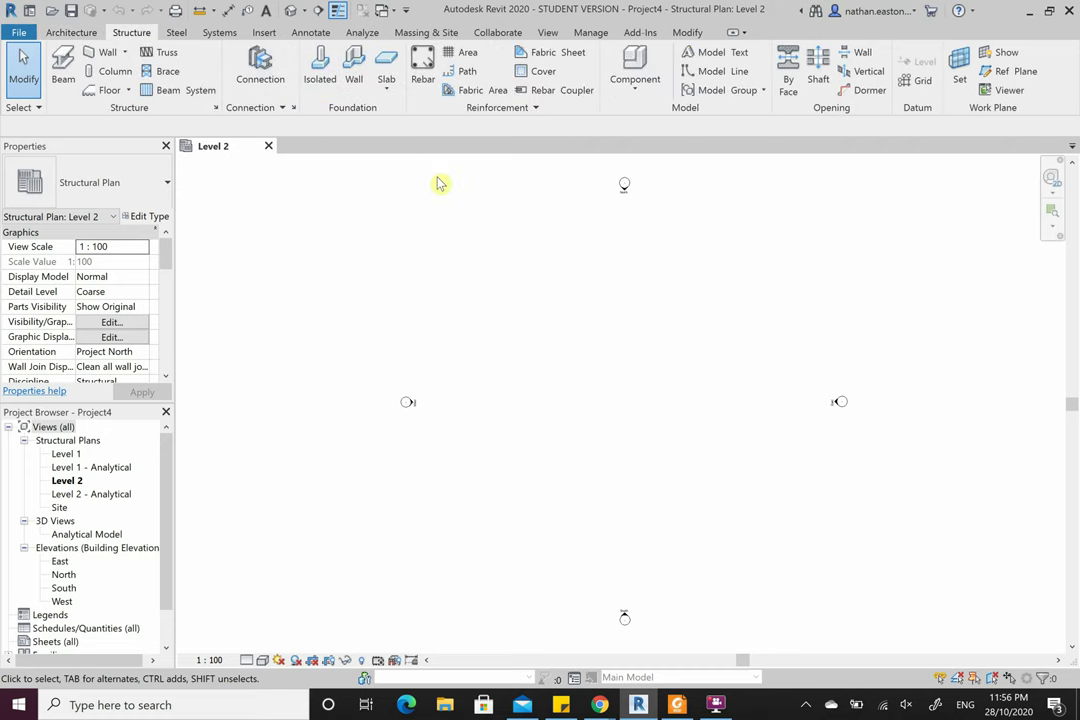
click(70, 33)
click(122, 33)
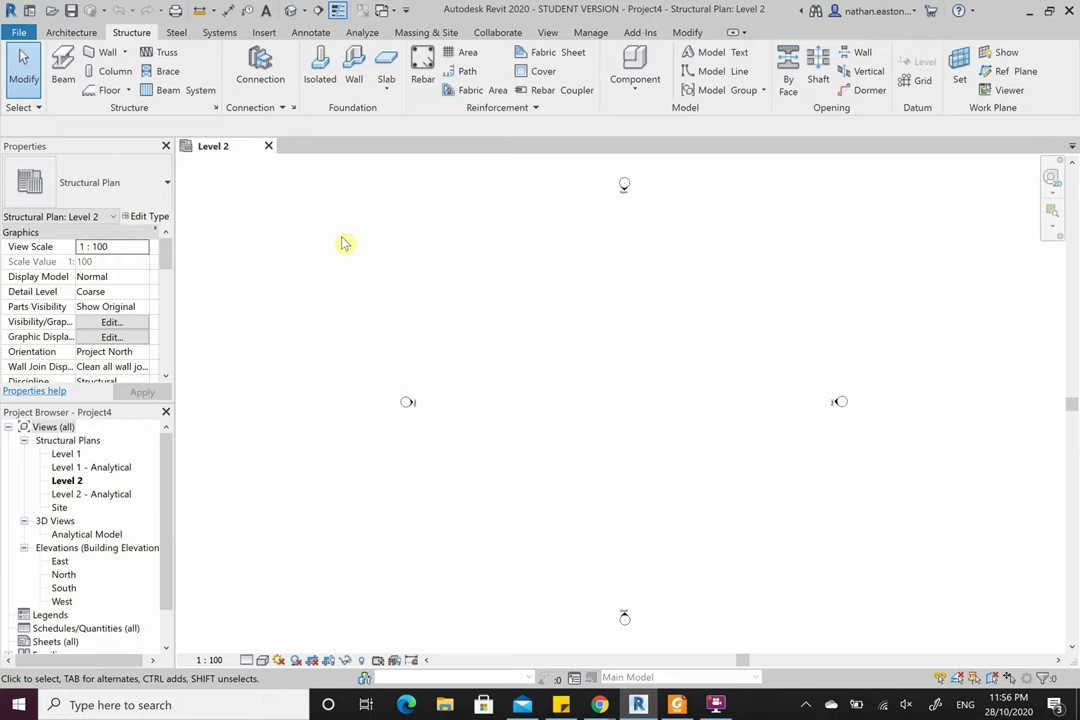
click(177, 34)
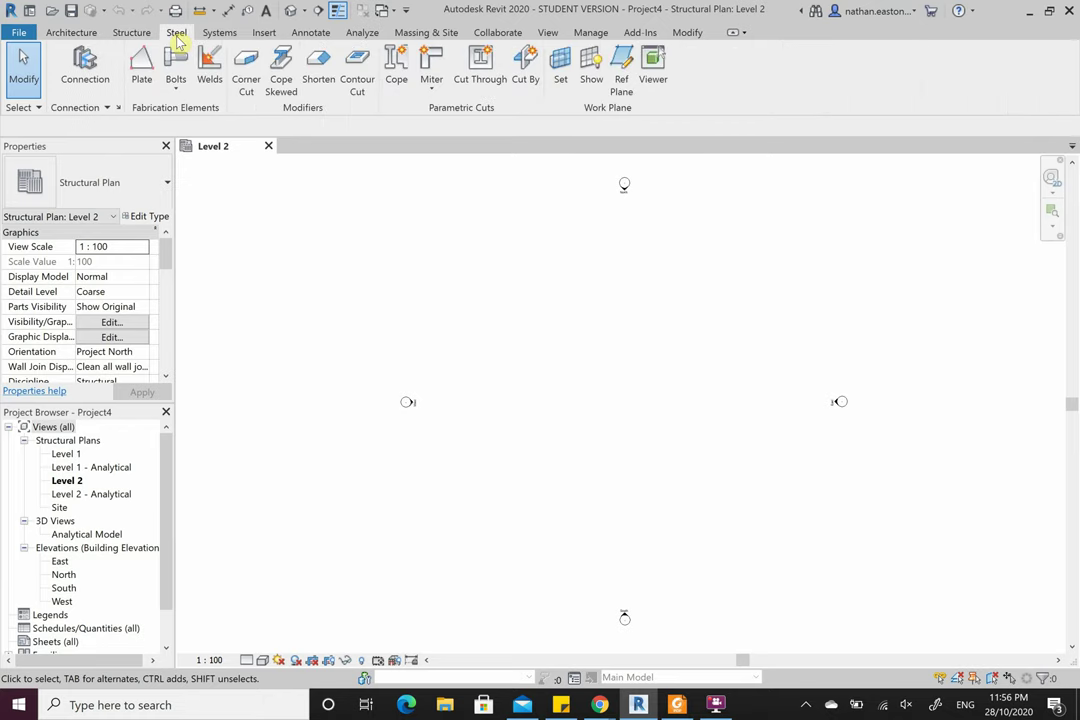
click(116, 34)
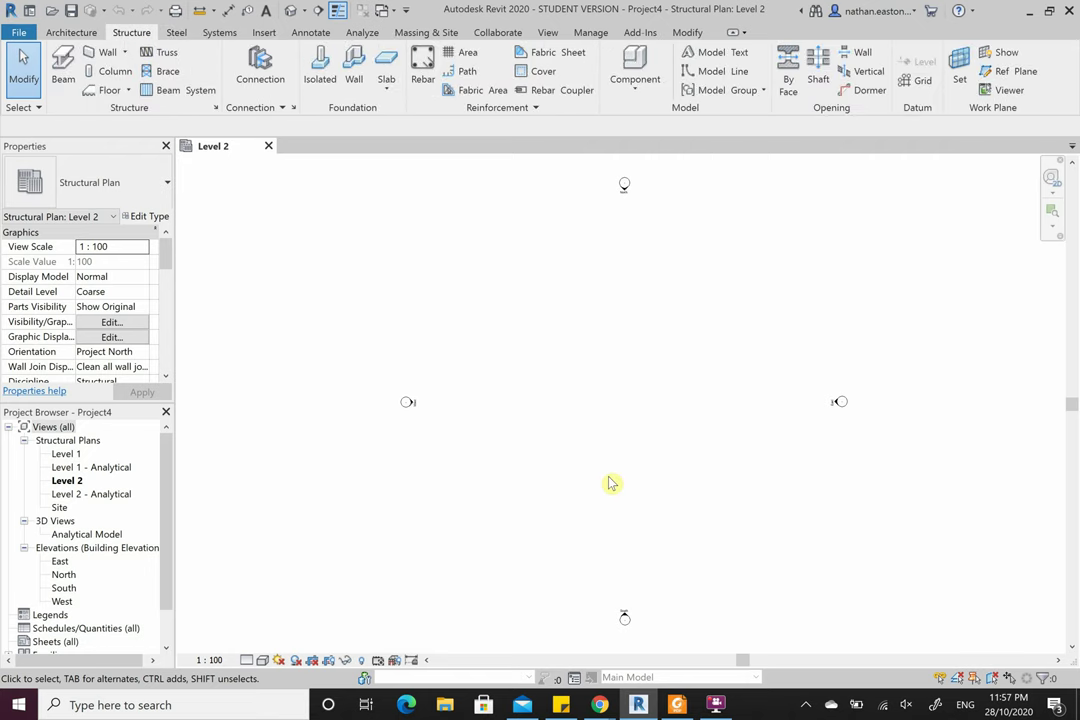
- Open the Level 1 structural plan
click(108, 495)
click(116, 534)
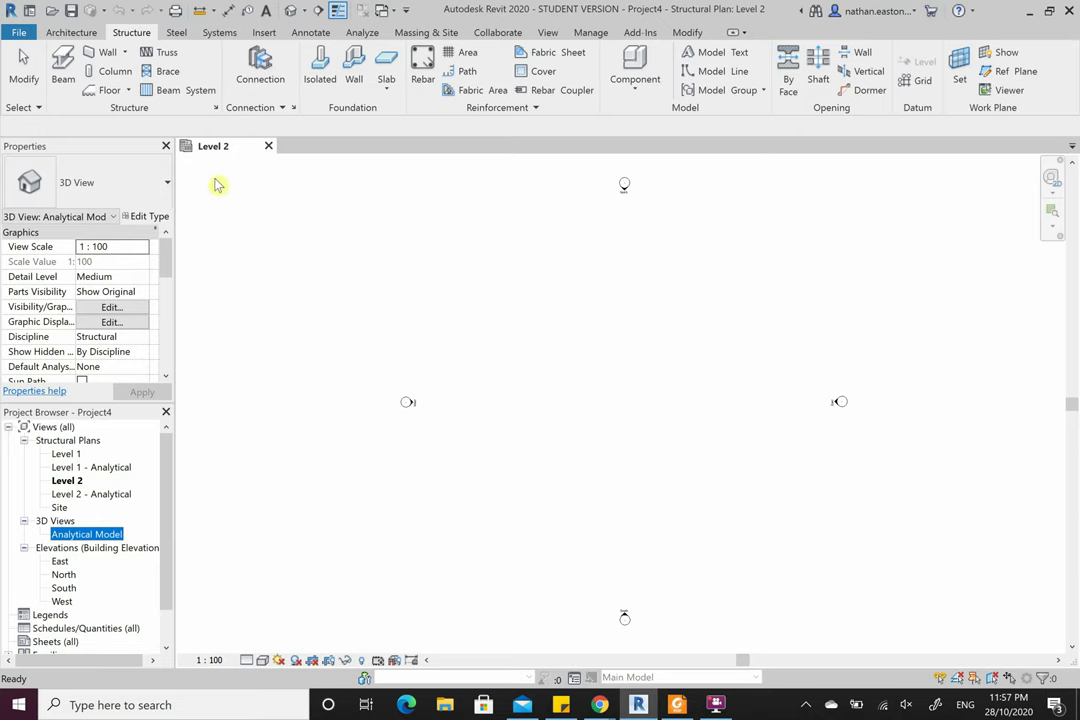
double_click(66, 454)
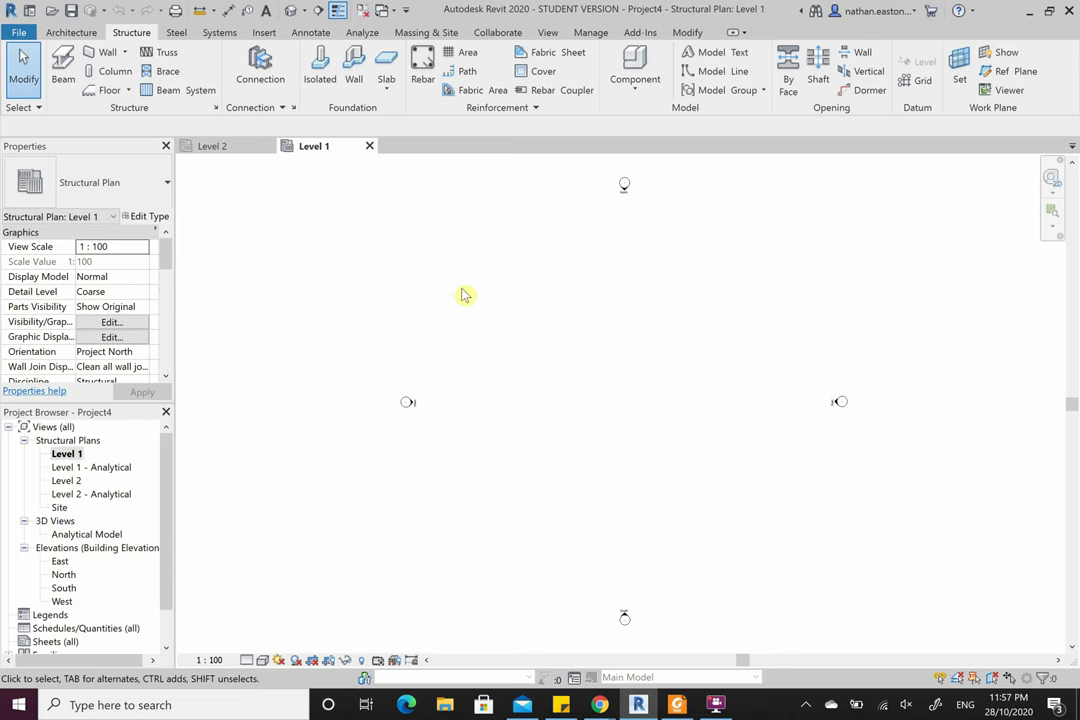
- Link the Revit model Project22.rvt from the Downloads folder into the Level 1 structural plan
click(264, 32)
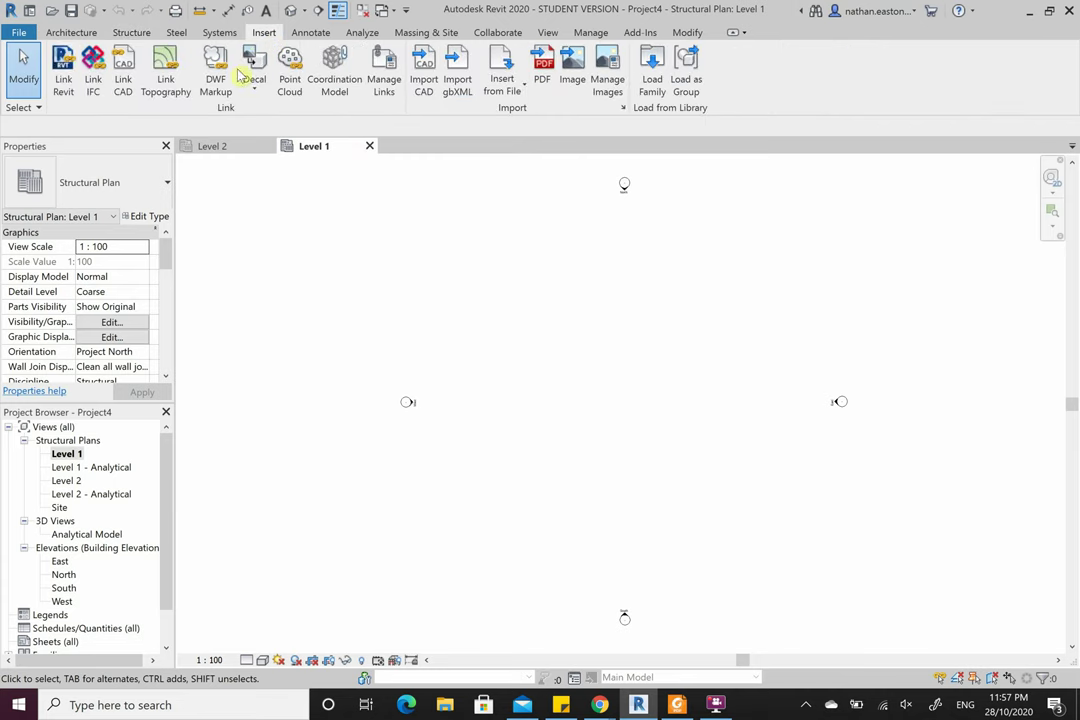
click(68, 84)
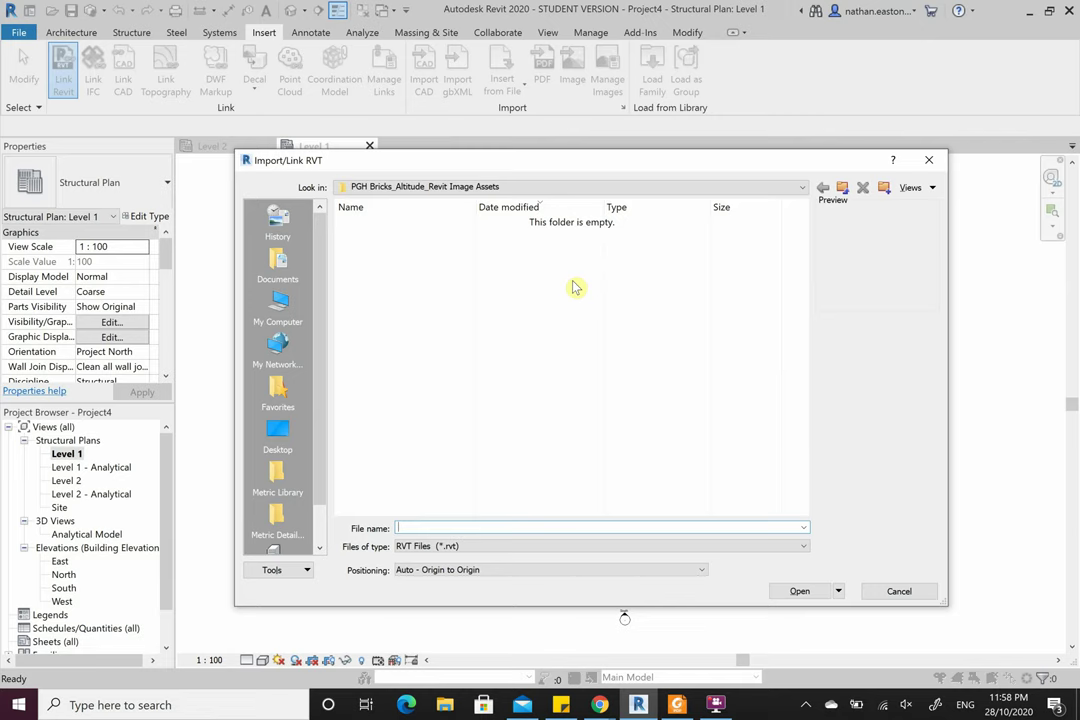
click(729, 190)
scroll(605, 290, up, 3)
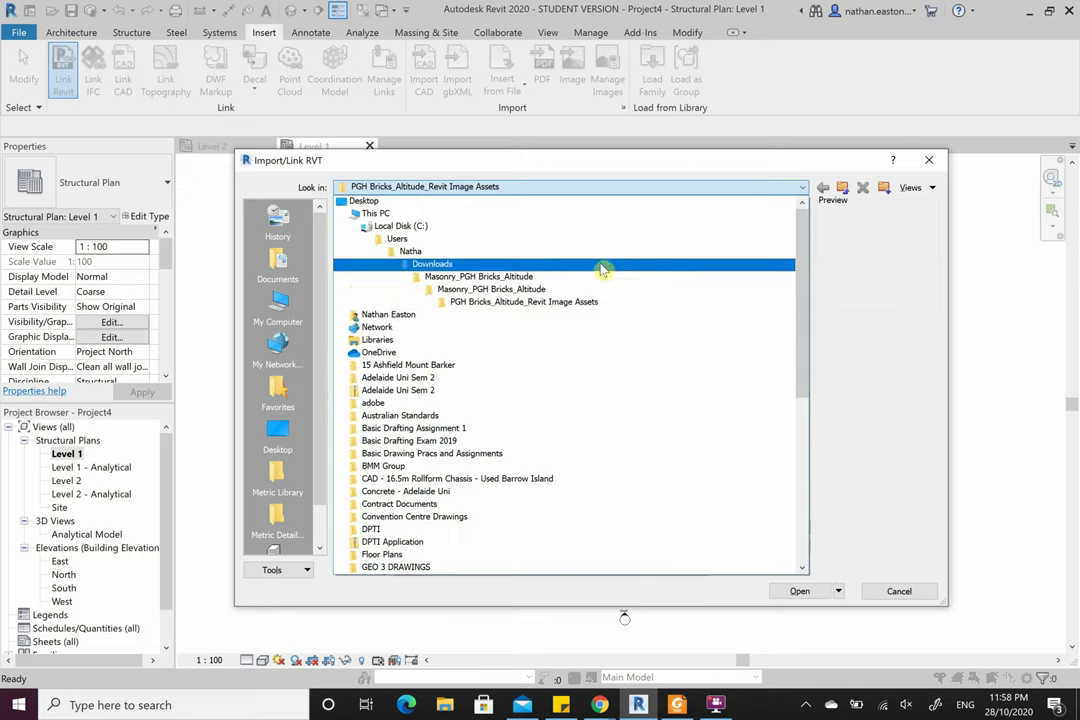
click(602, 266)
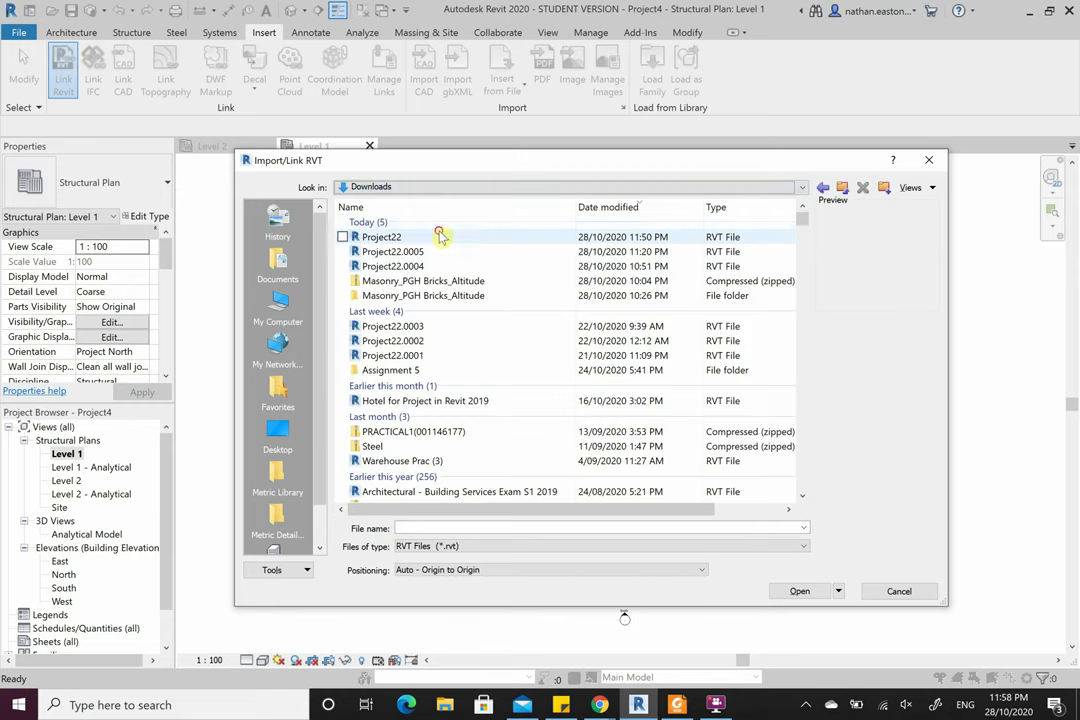
click(355, 237)
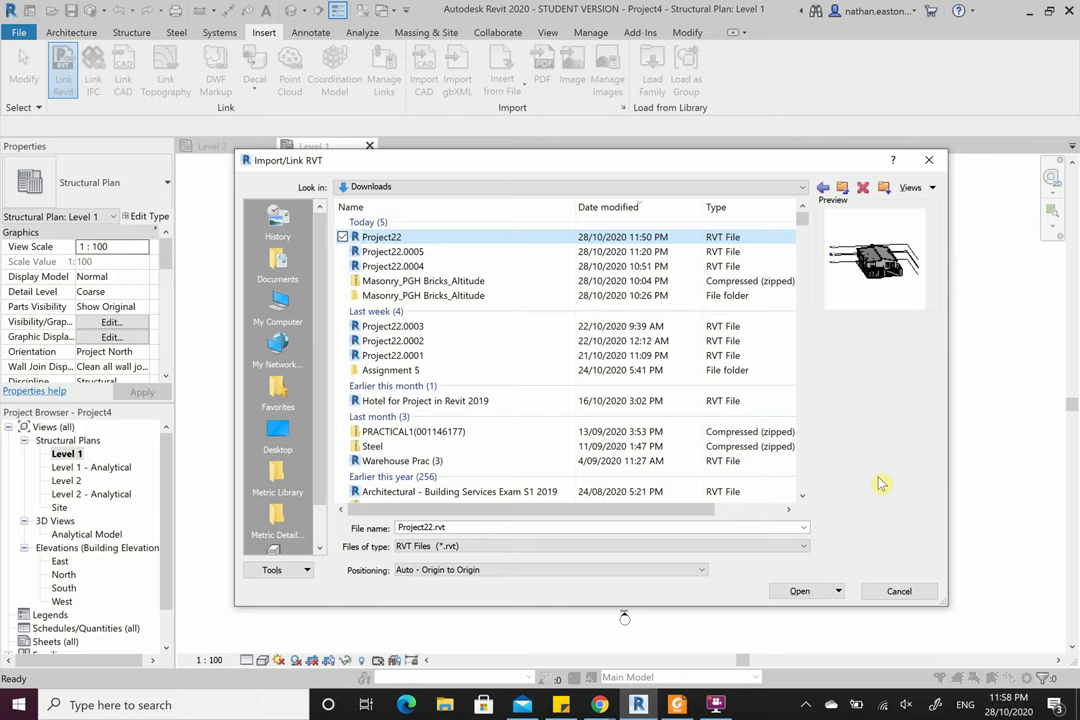
click(801, 597)
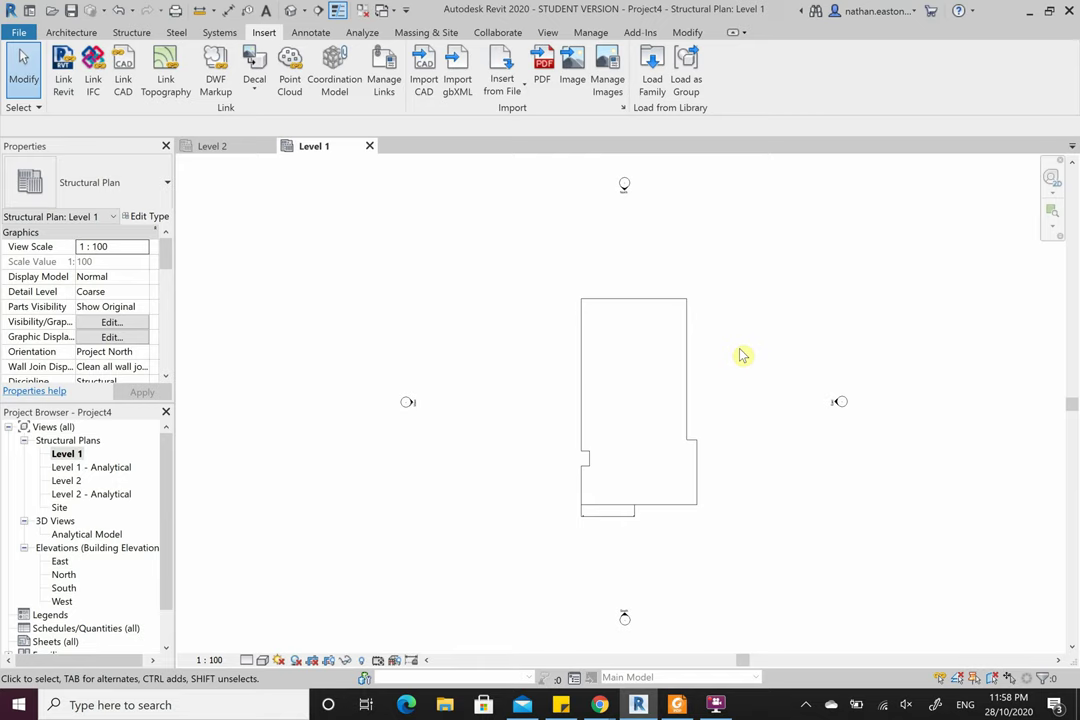
- Examine the linked house's outline in the Level 1 plan, and its level markers and porch posts in the default 3D view
scroll(656, 518, up, 4)
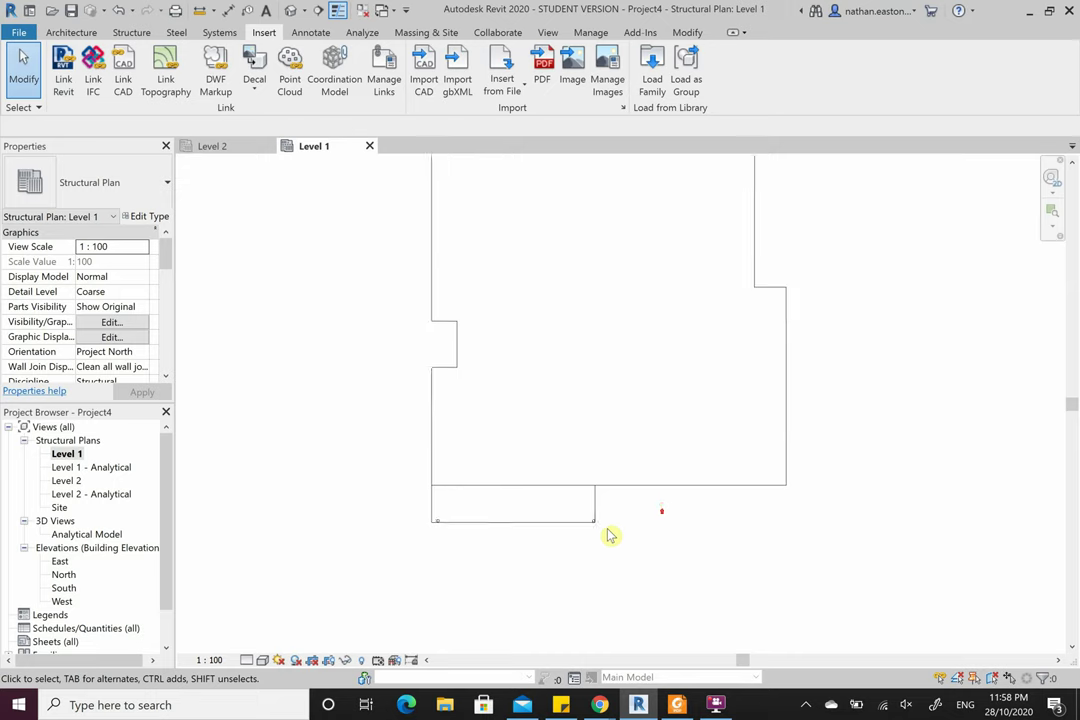
scroll(611, 535, up, 5)
scroll(600, 545, down, 7)
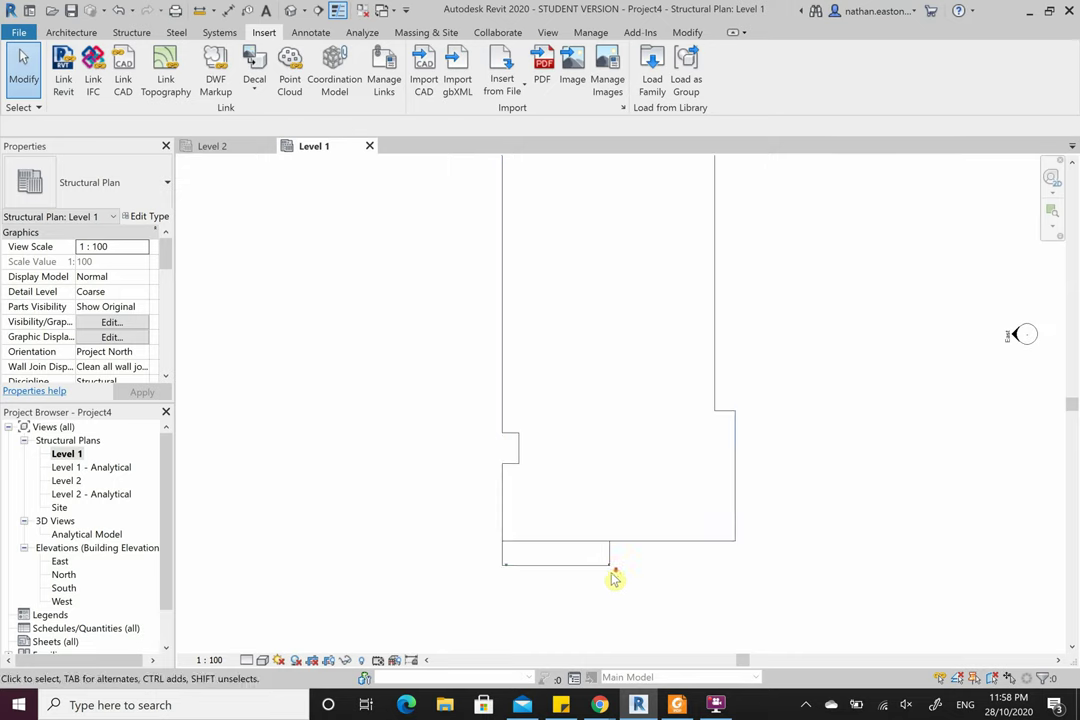
scroll(680, 429, down, 3)
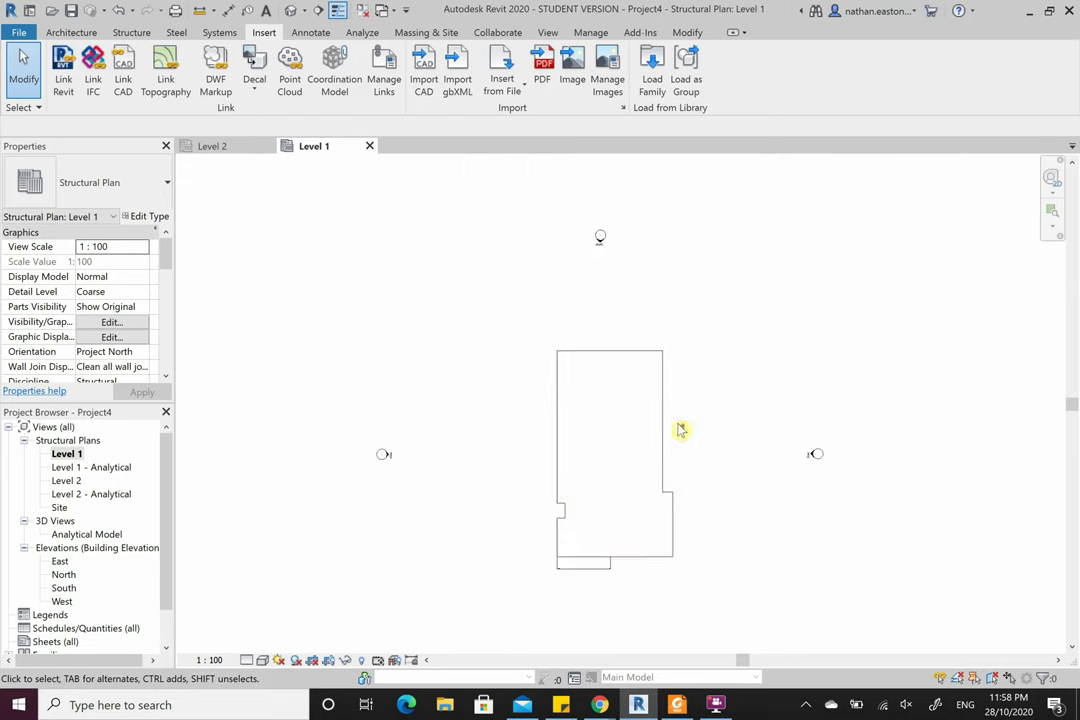
click(291, 12)
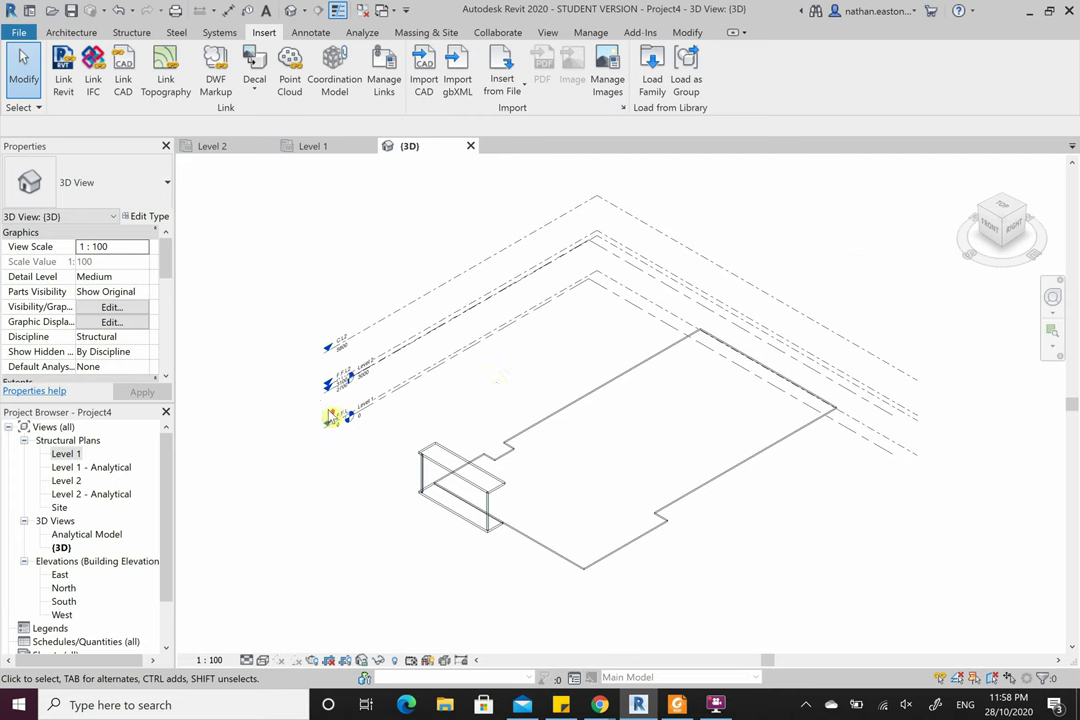
scroll(325, 415, up, 5)
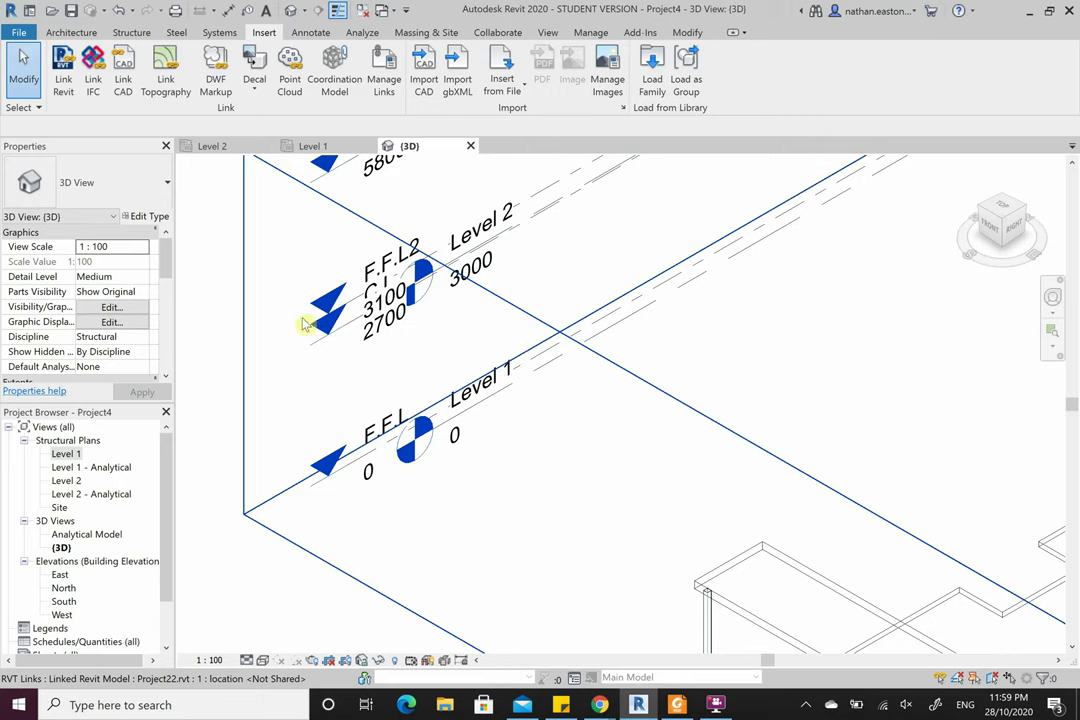
scroll(300, 345, down, 5)
scroll(690, 498, up, 3)
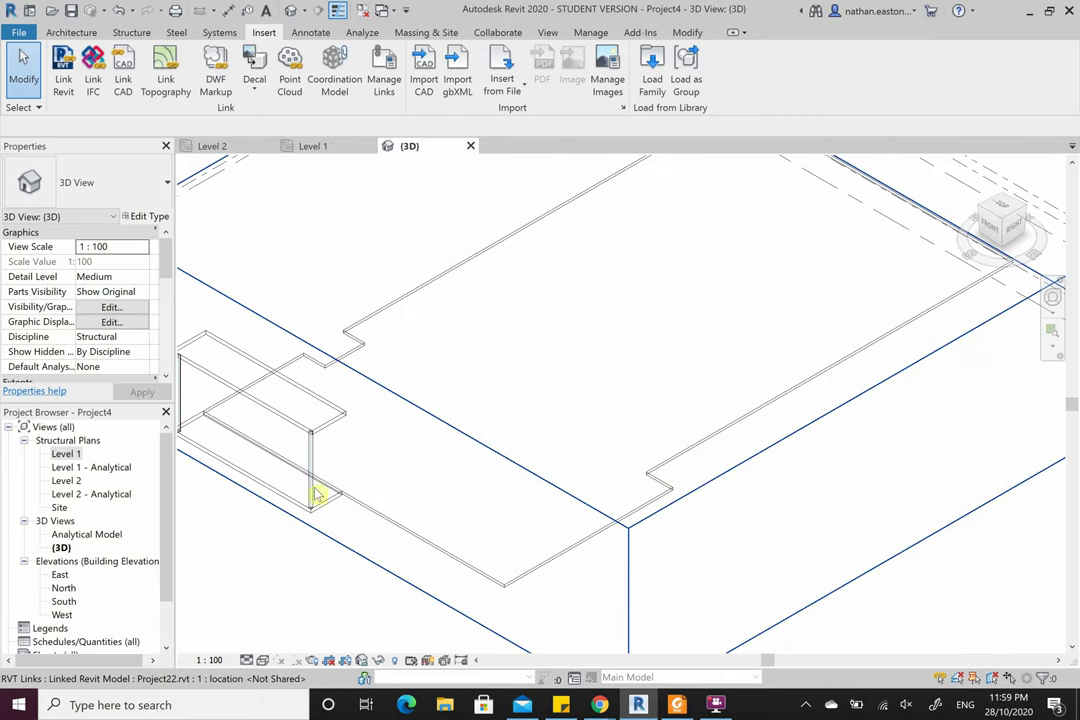
scroll(316, 497, down, 4)
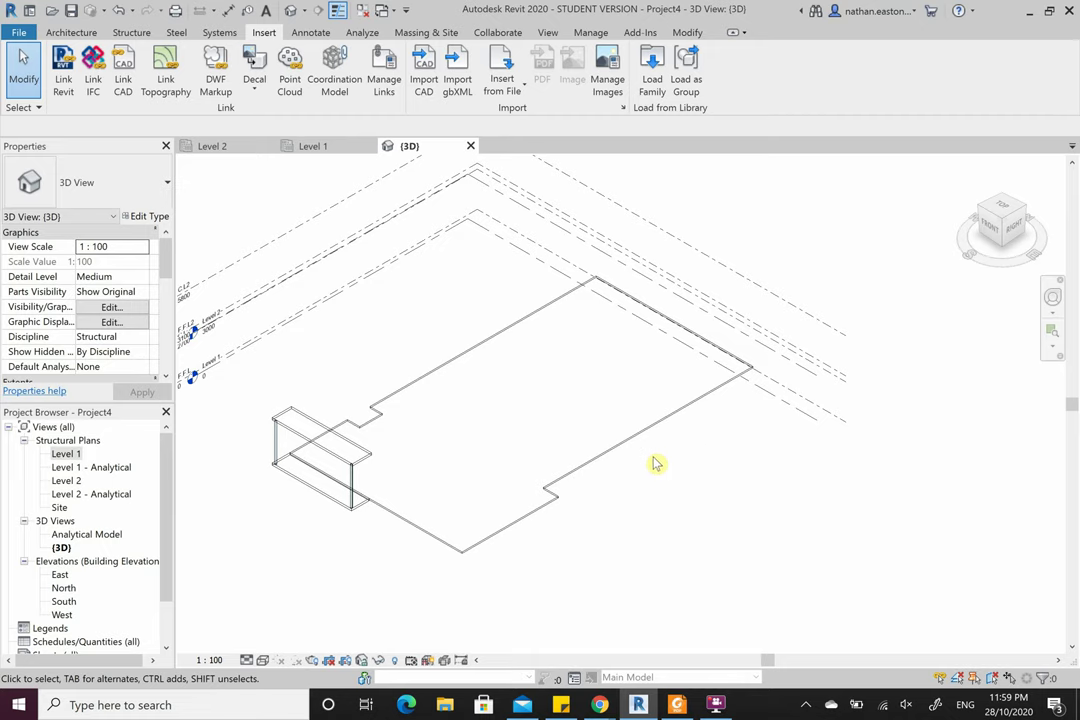
- Check how the linked Project22.rvt is set to display in the 3D view's visibility overrides, and close them without changes
key(v)
key(v)
click(464, 128)
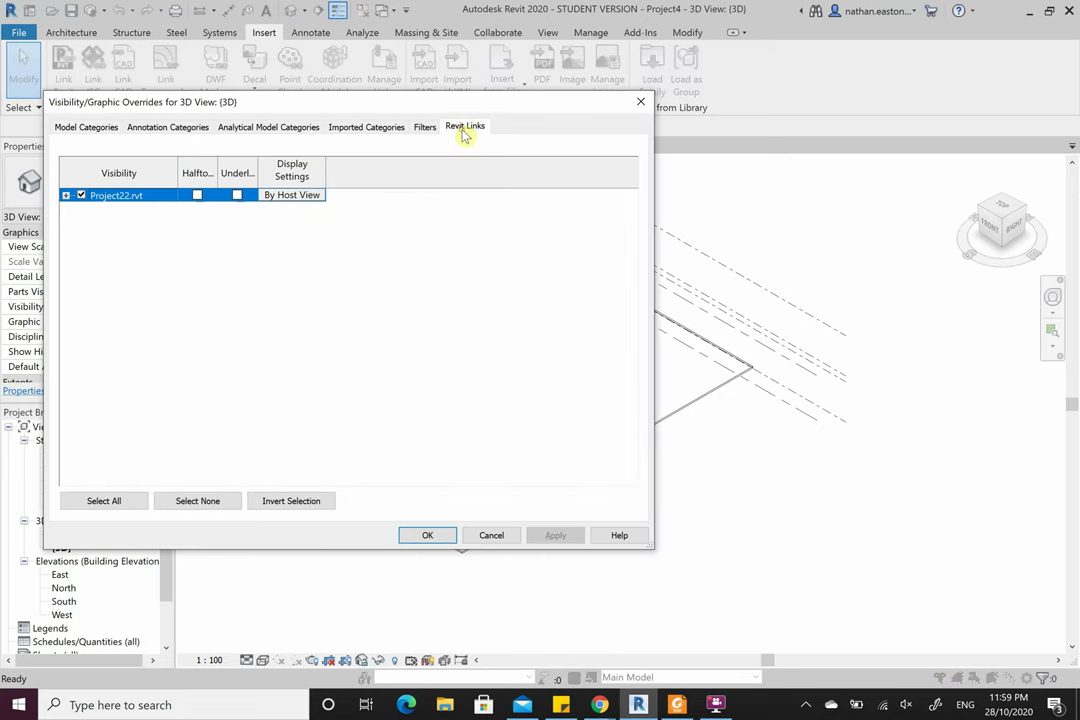
click(637, 106)
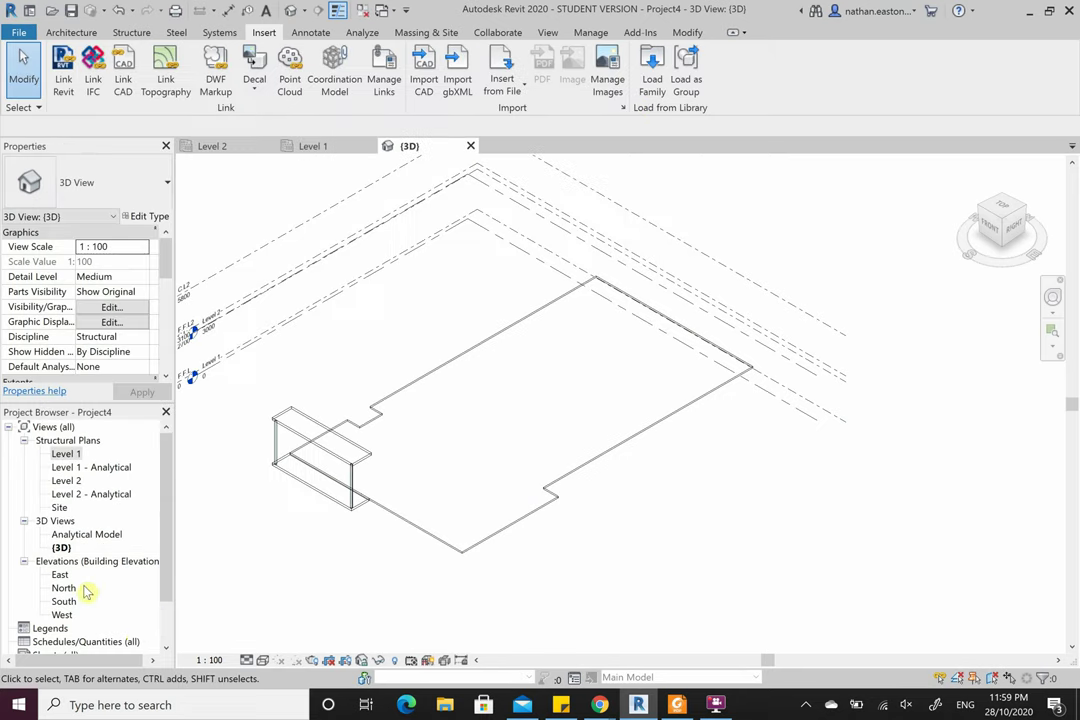
- Open the linked Project22.rvt for editing from the project's Revit links, unloading it from the structural project
scroll(82, 585, down, 2)
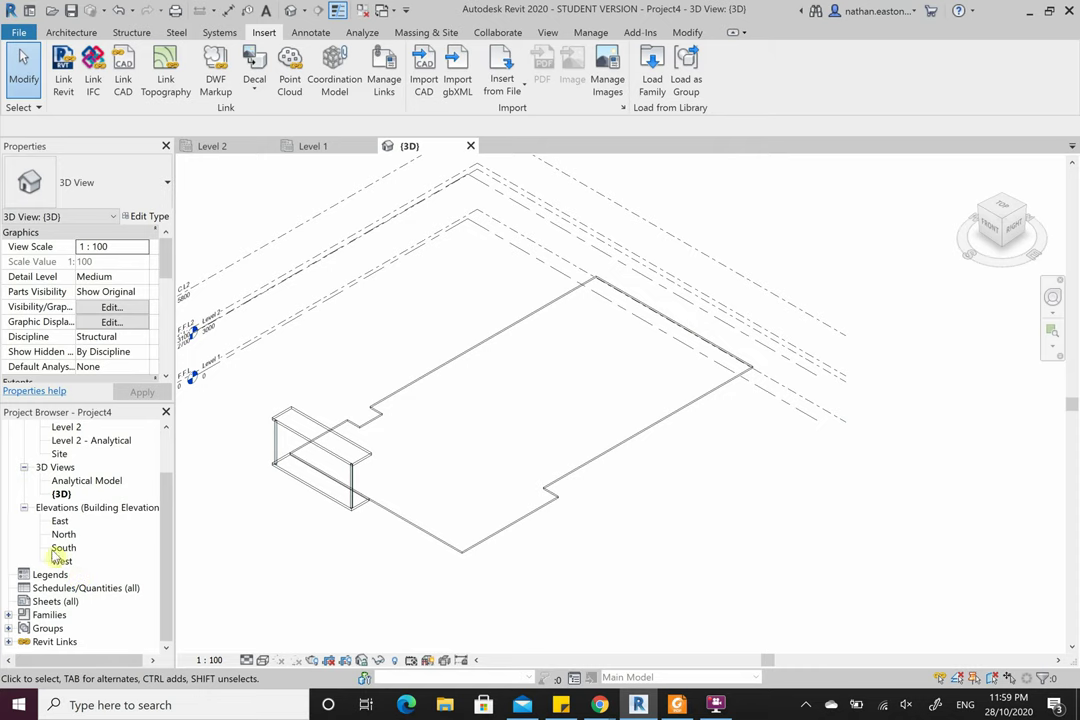
click(8, 642)
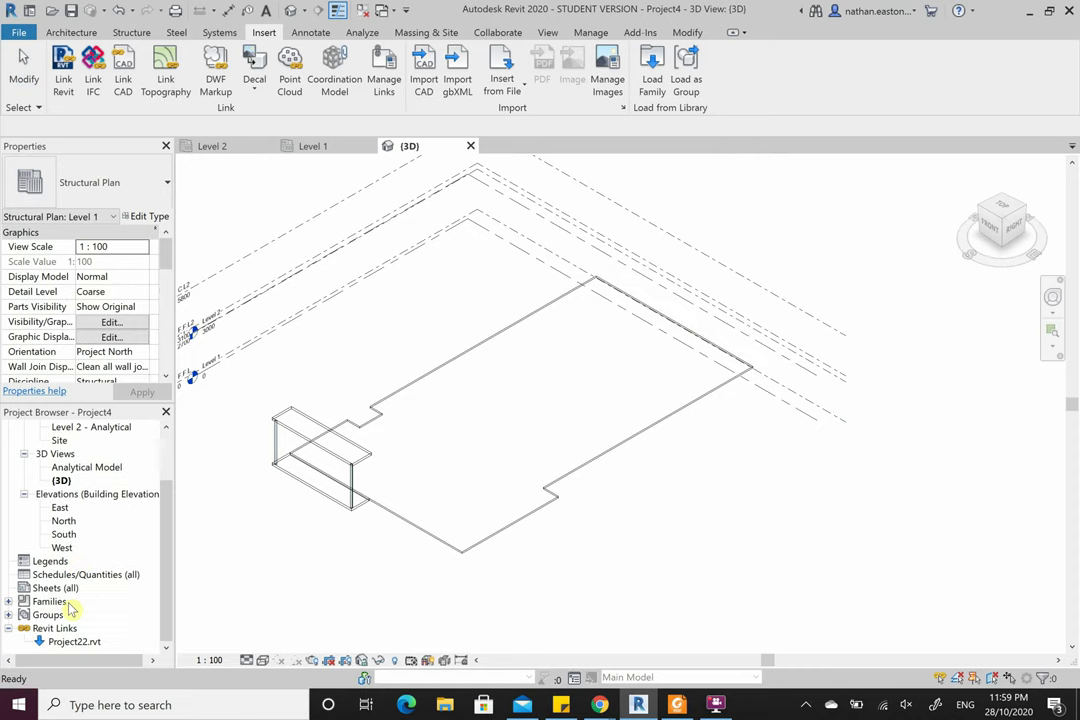
click(76, 642)
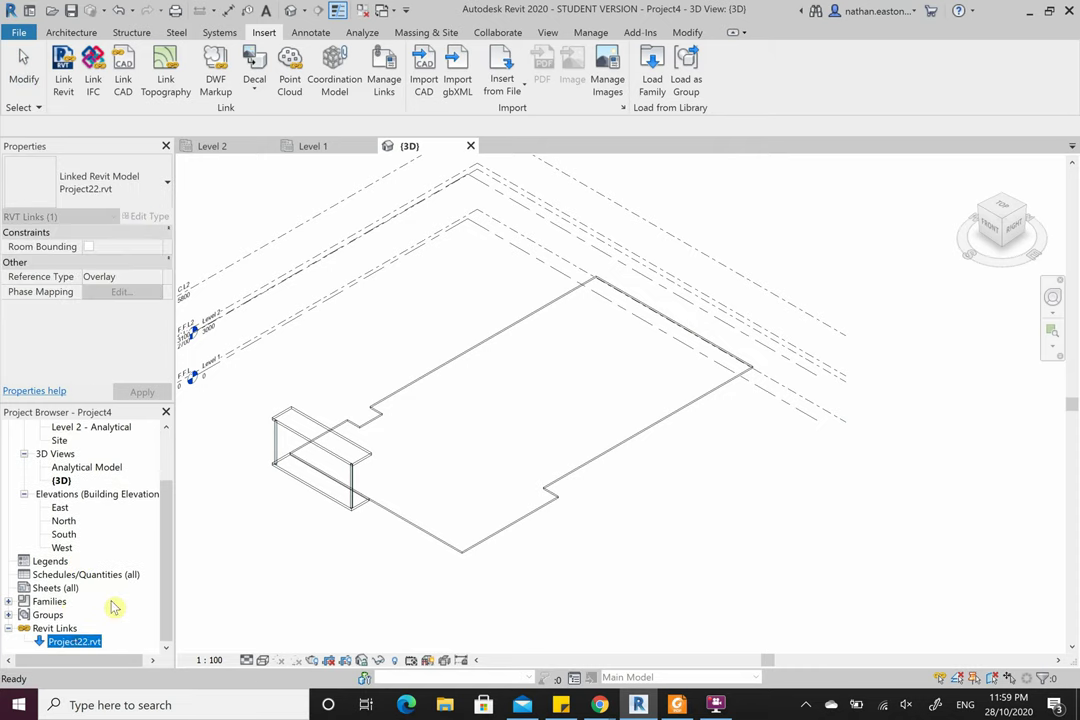
right_click(84, 641)
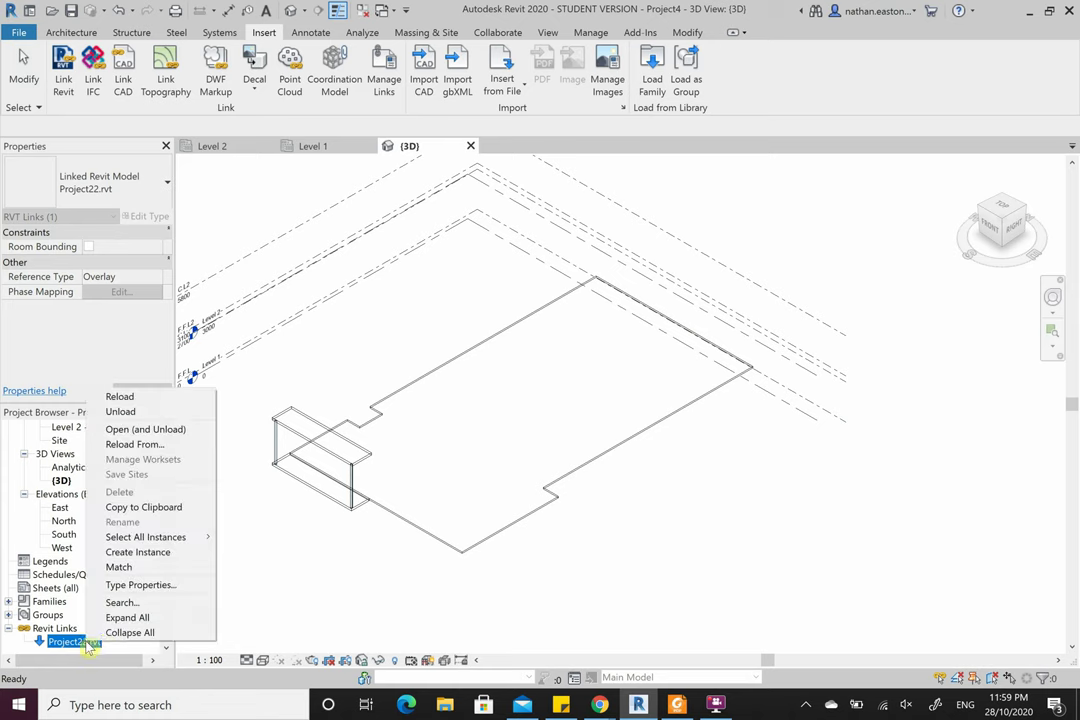
click(125, 411)
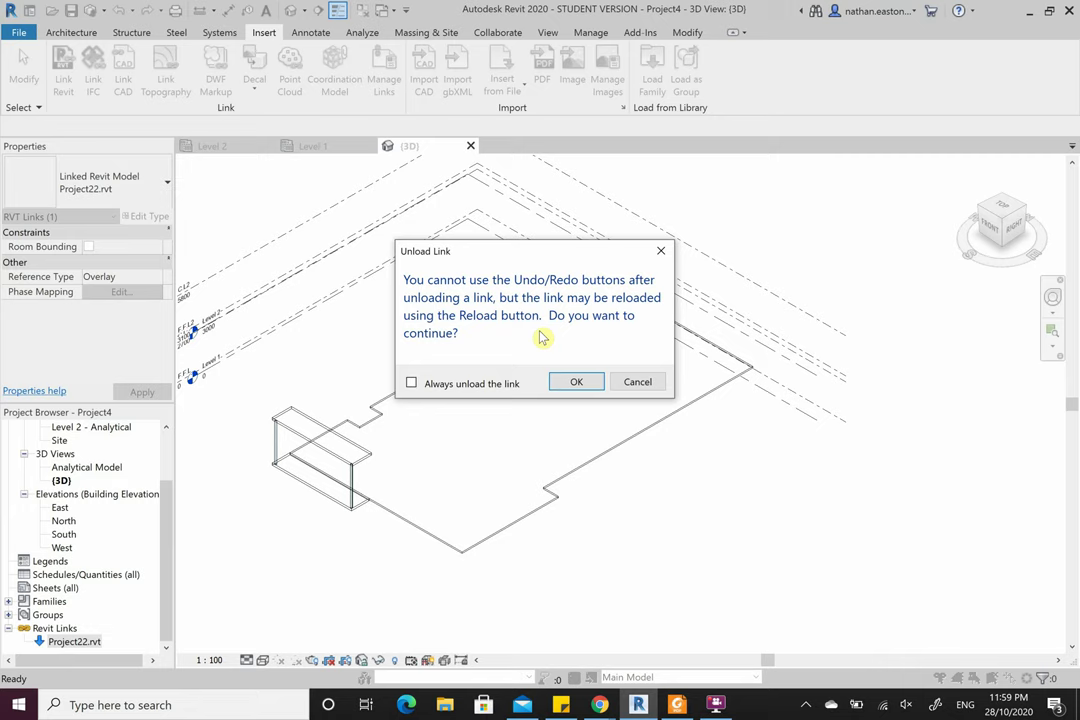
click(580, 383)
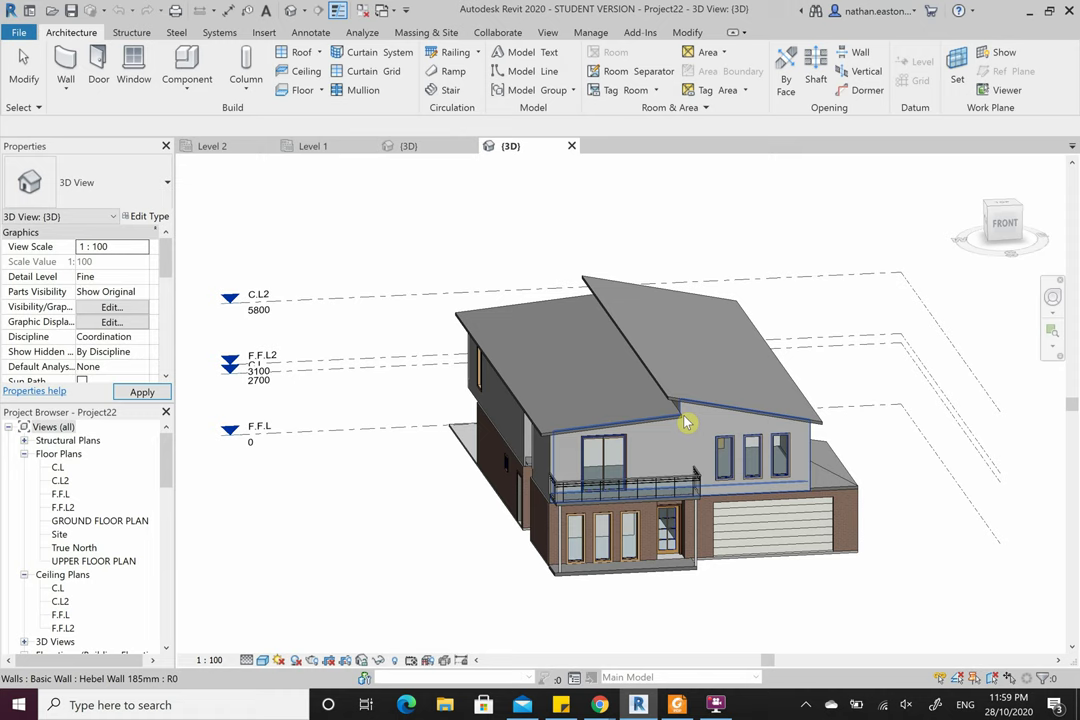
- Select the whole house, filter the selection to walls only, and mark all those walls as Structural
scroll(422, 381, down, 2)
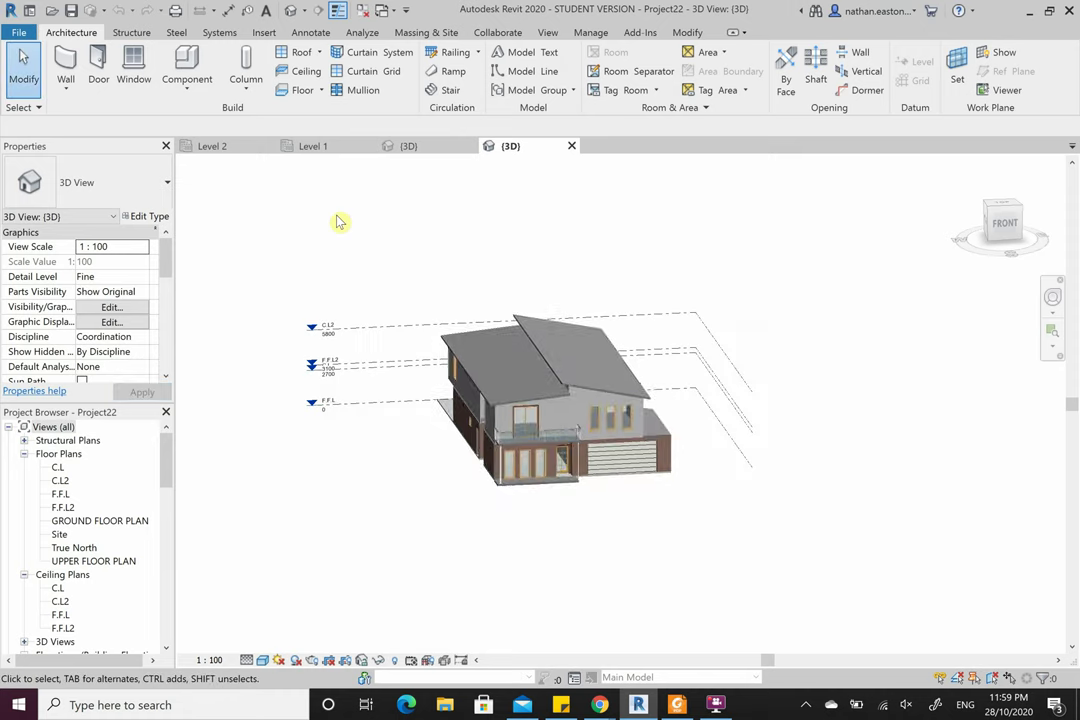
drag(336, 215, 766, 561)
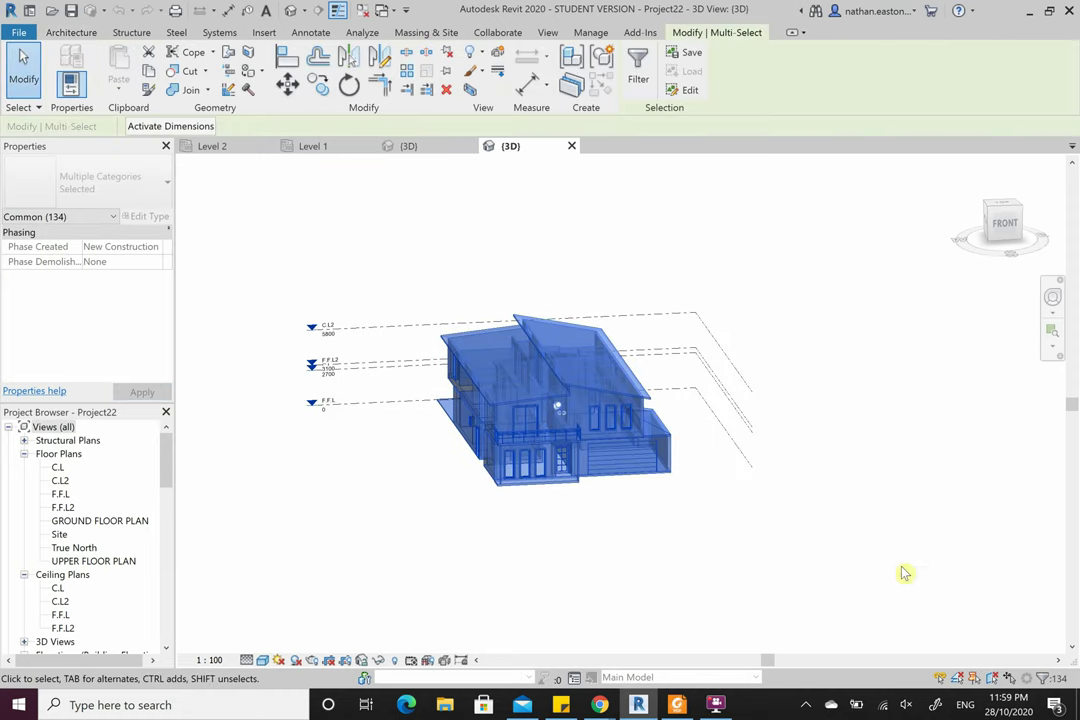
click(1050, 679)
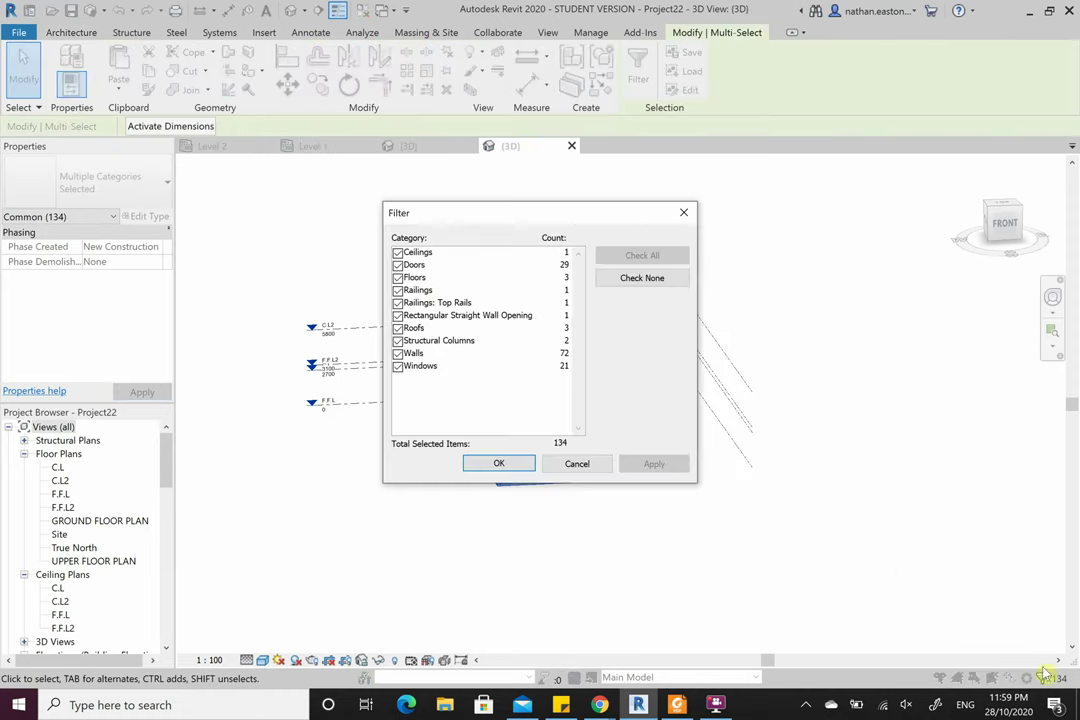
click(641, 279)
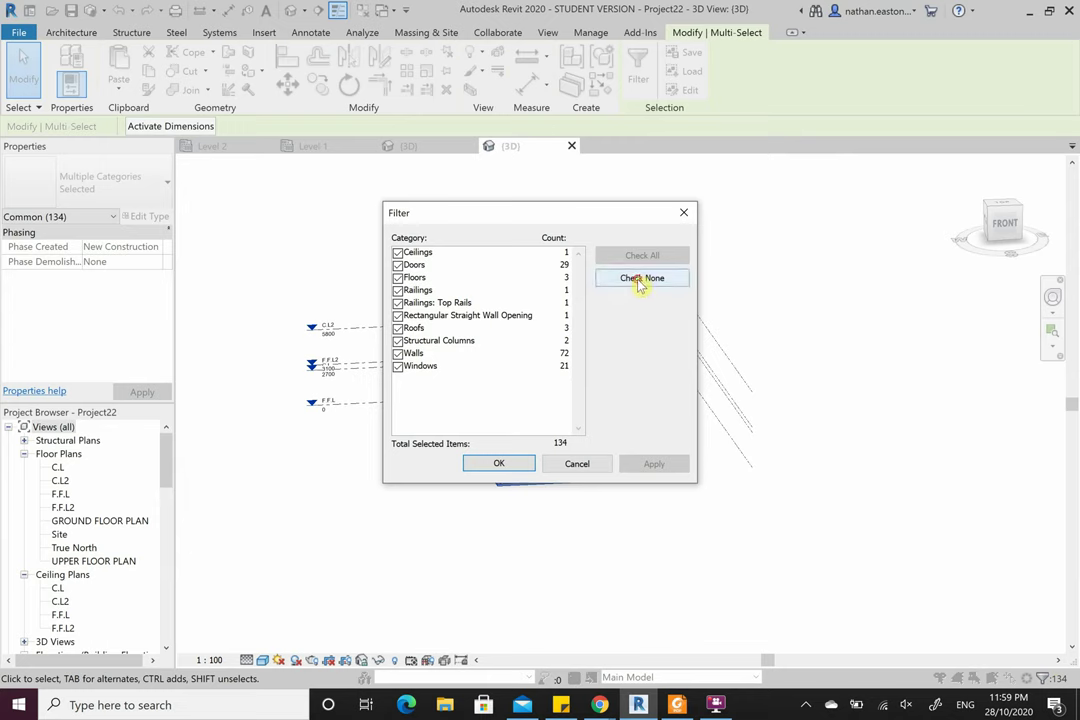
click(398, 354)
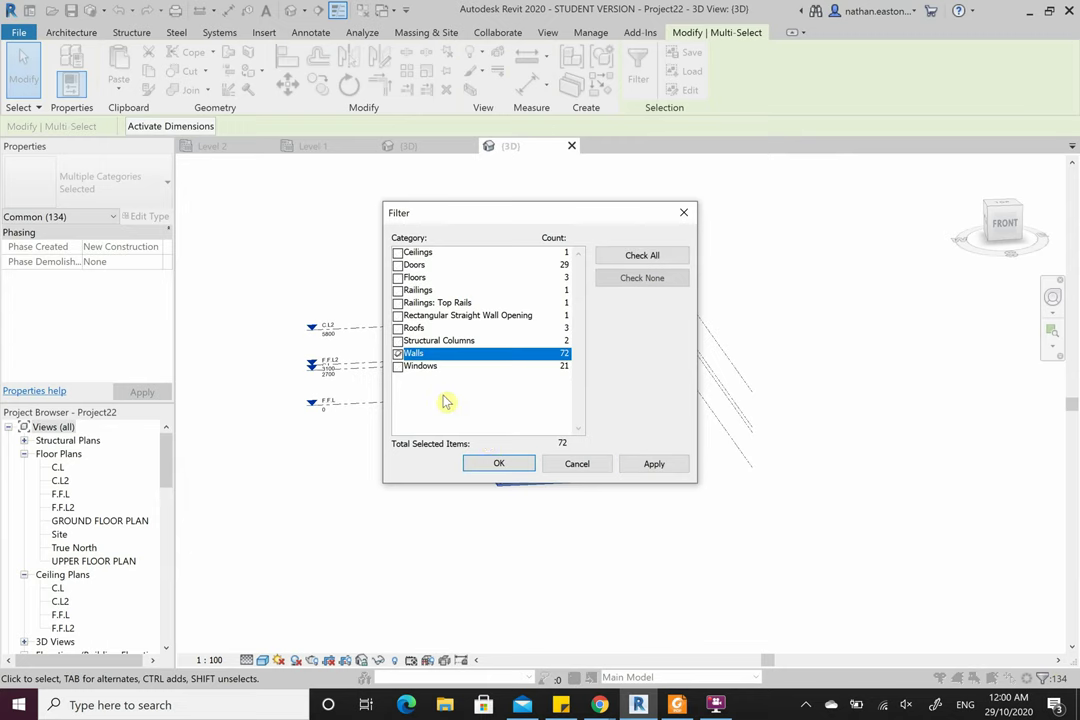
click(496, 464)
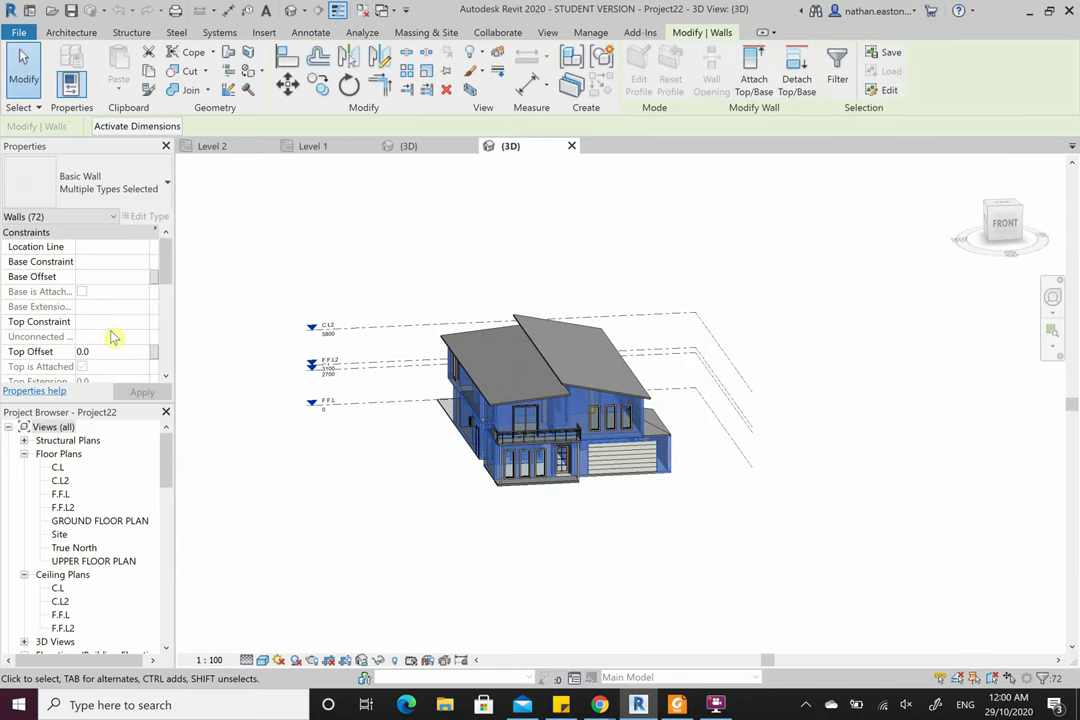
scroll(113, 330, down, 5)
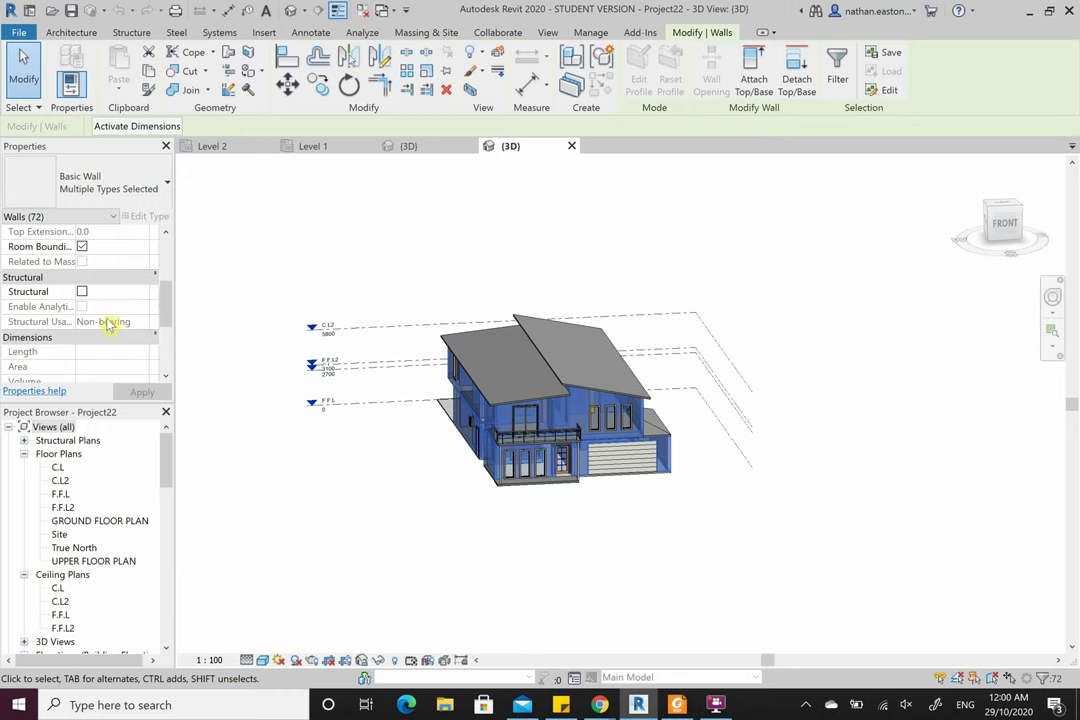
click(82, 292)
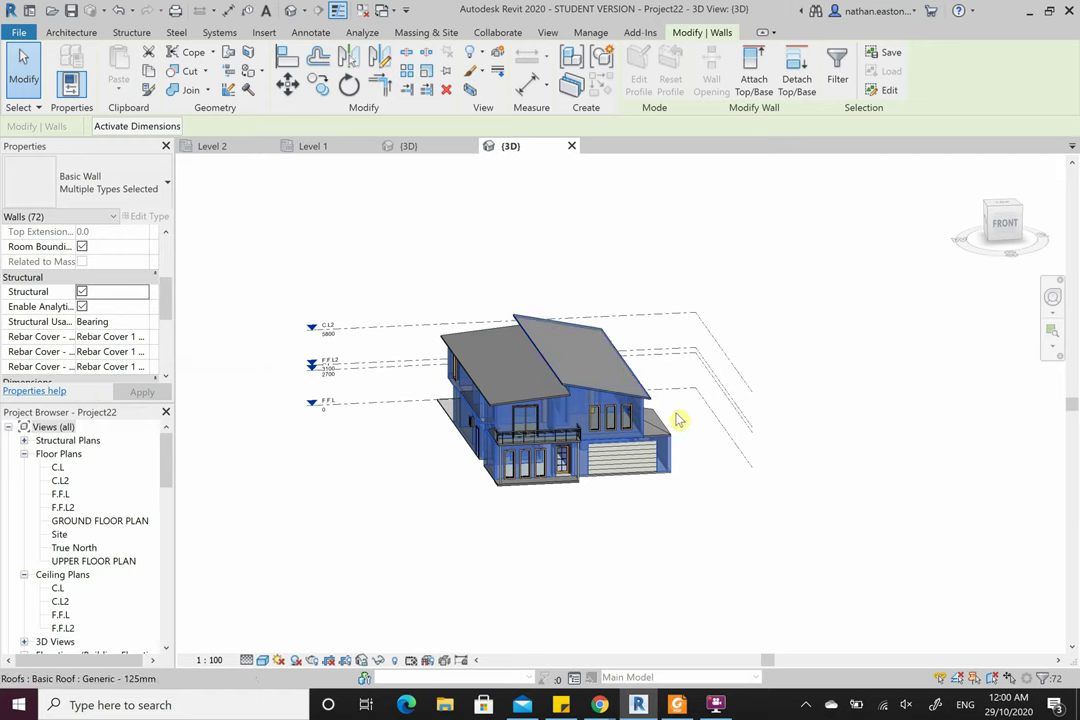
click(492, 248)
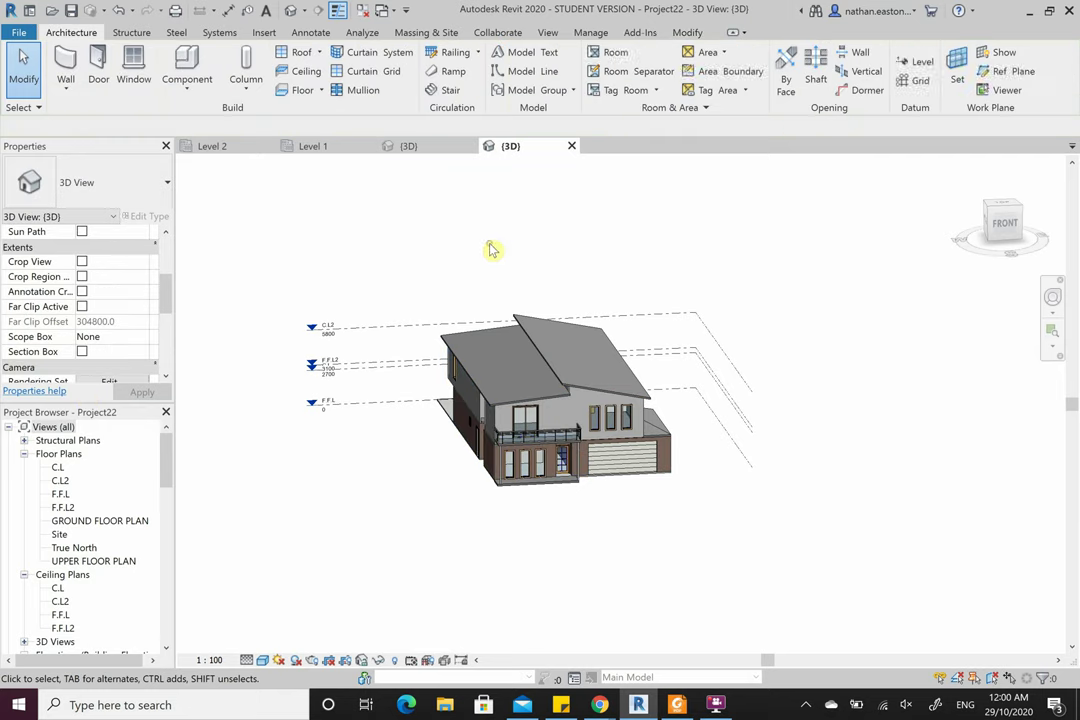
click(72, 92)
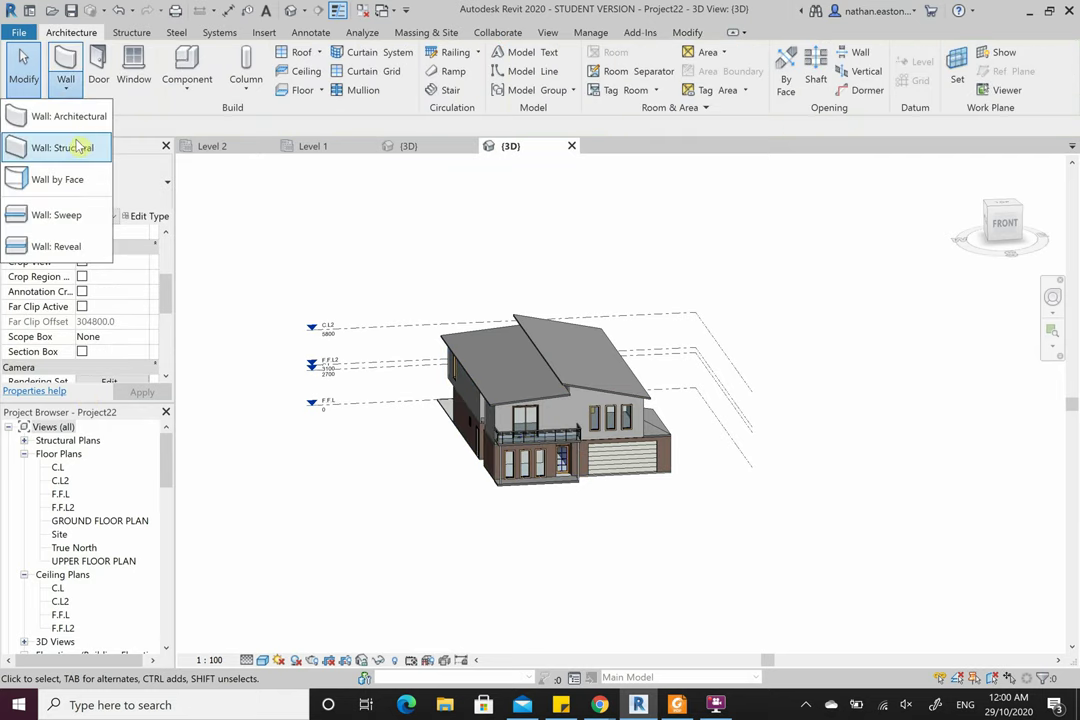
click(345, 224)
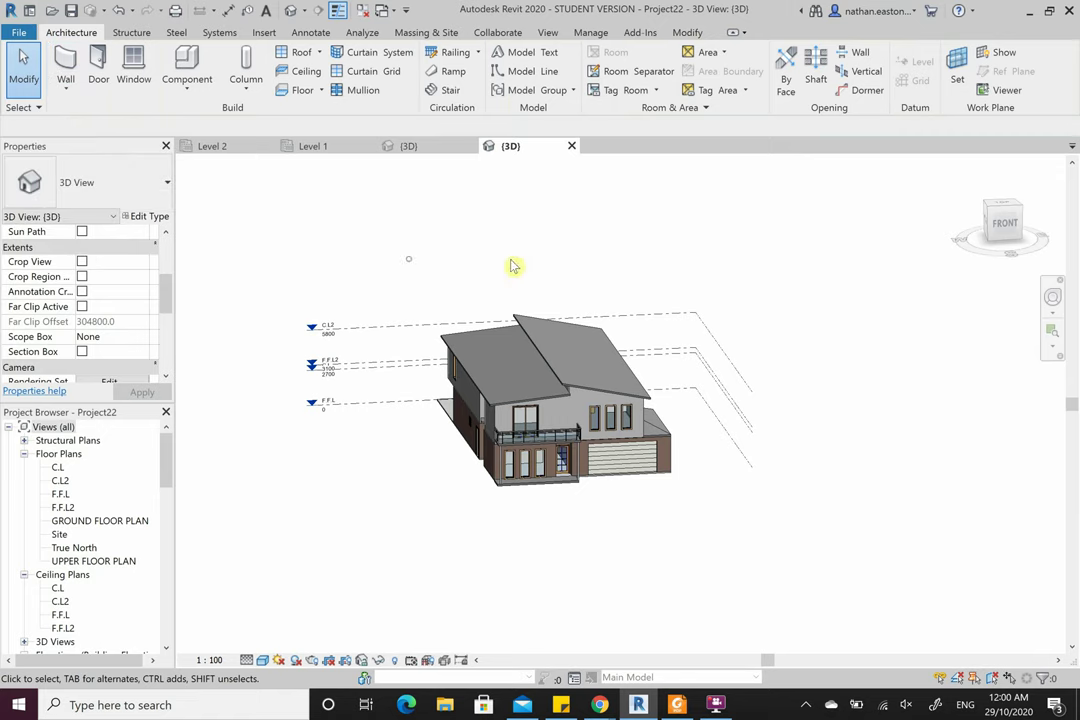
- Save the Project22 model and close it
click(70, 10)
click(572, 147)
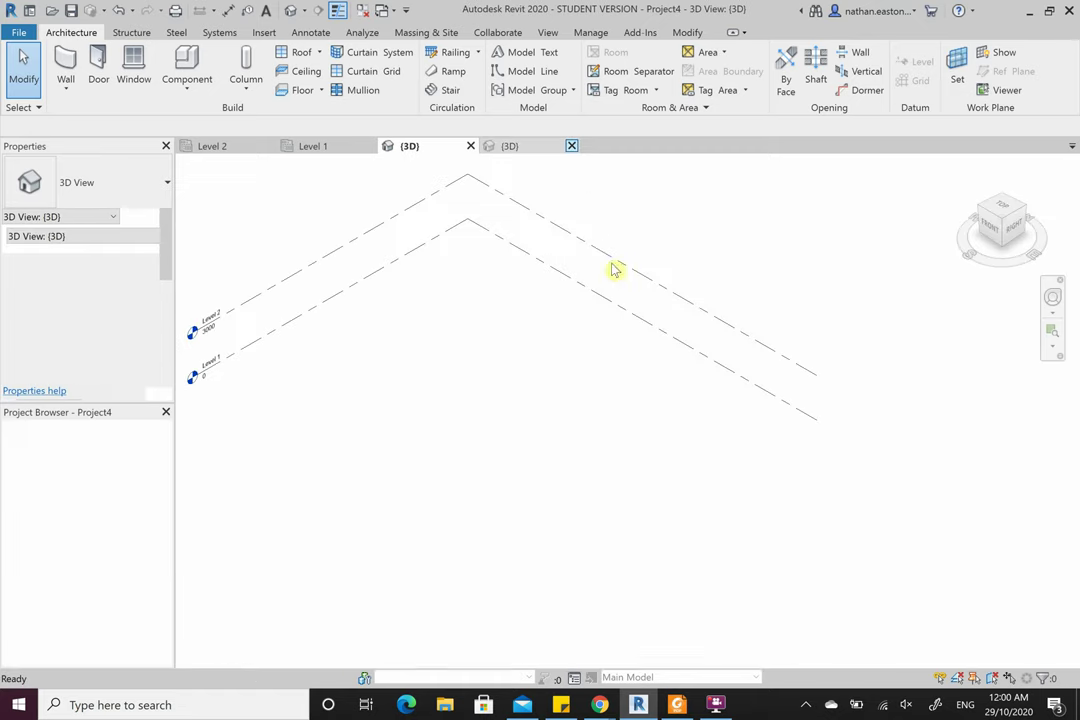
scroll(740, 279, down, 2)
scroll(712, 277, up, 1)
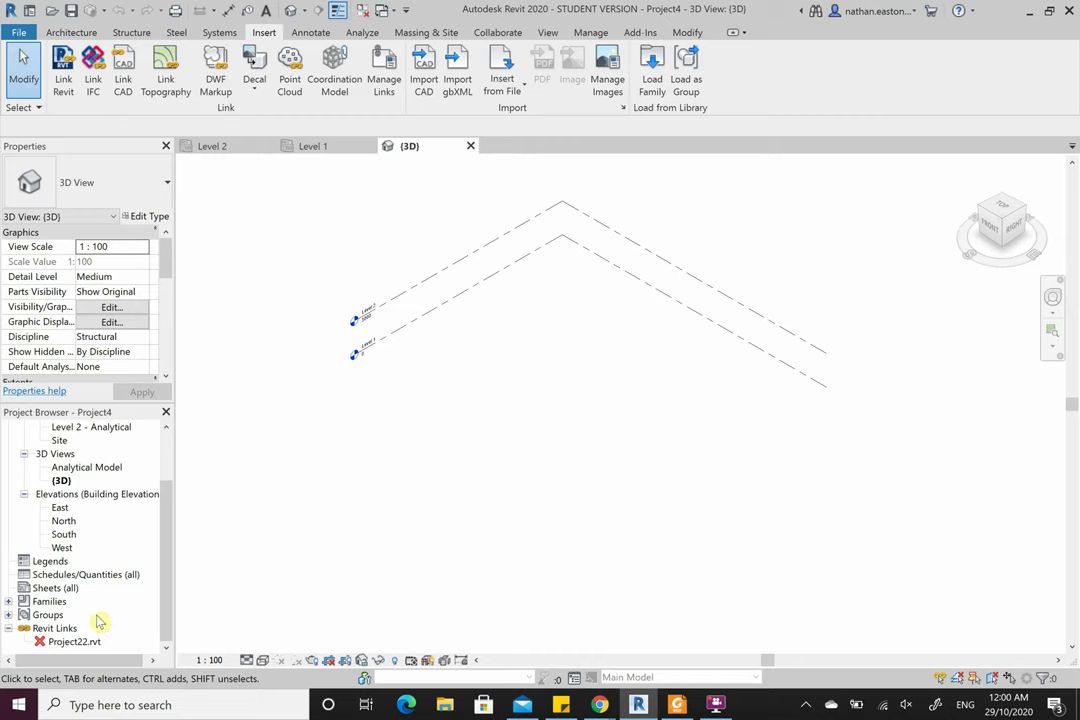
right_click(85, 645)
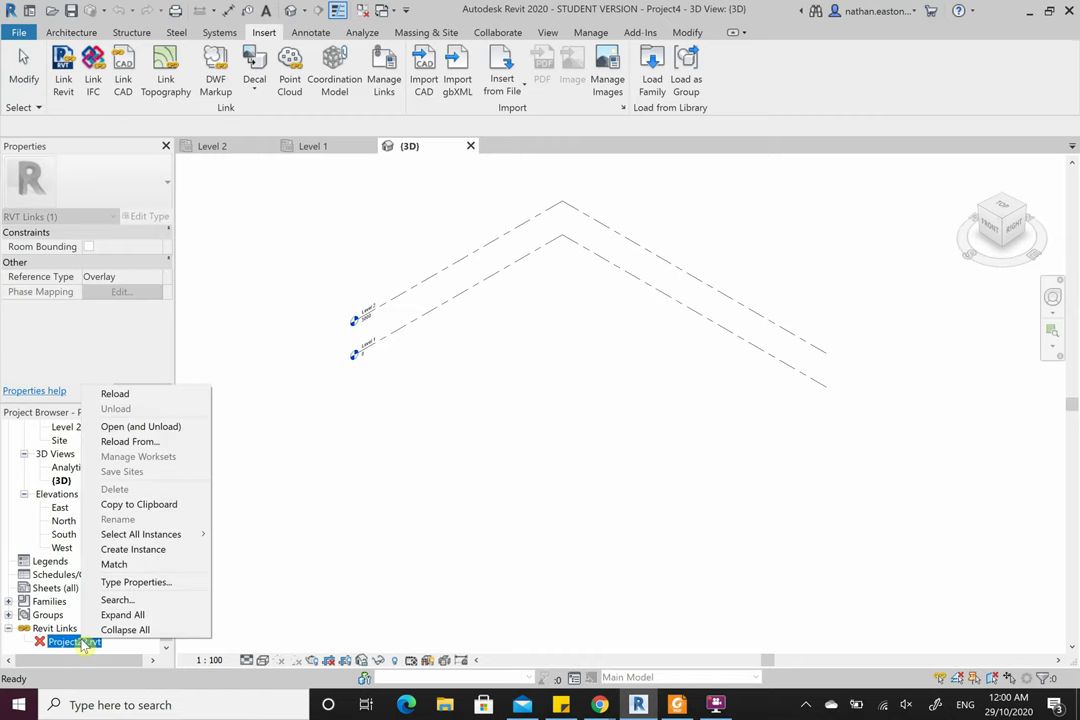
click(179, 451)
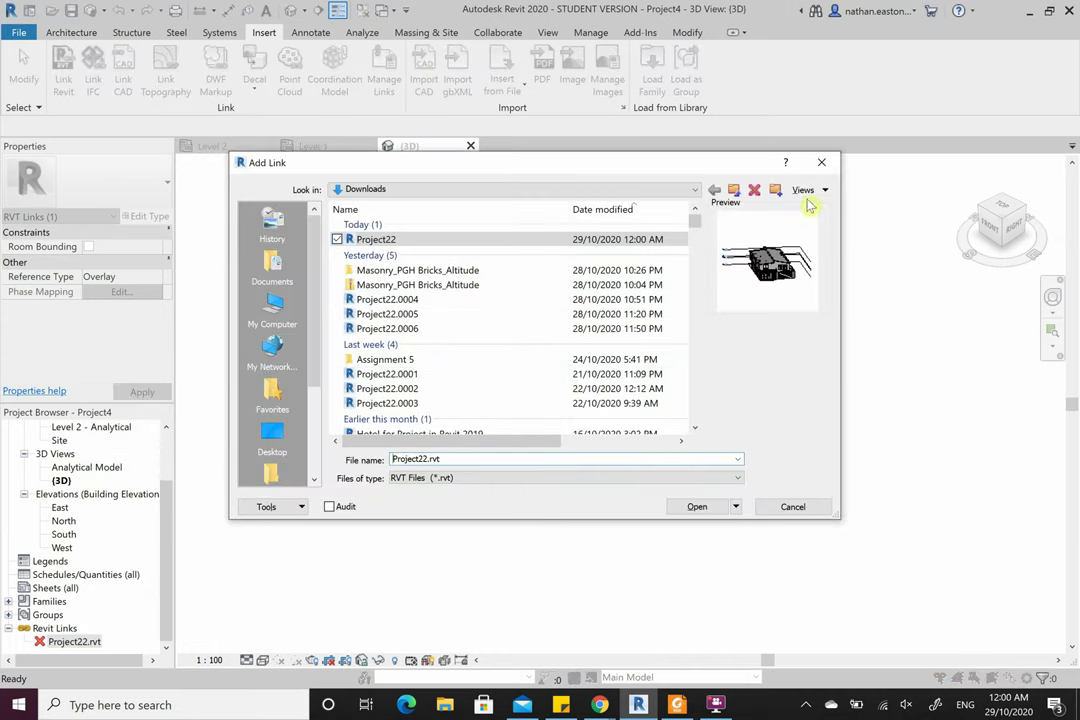
click(821, 162)
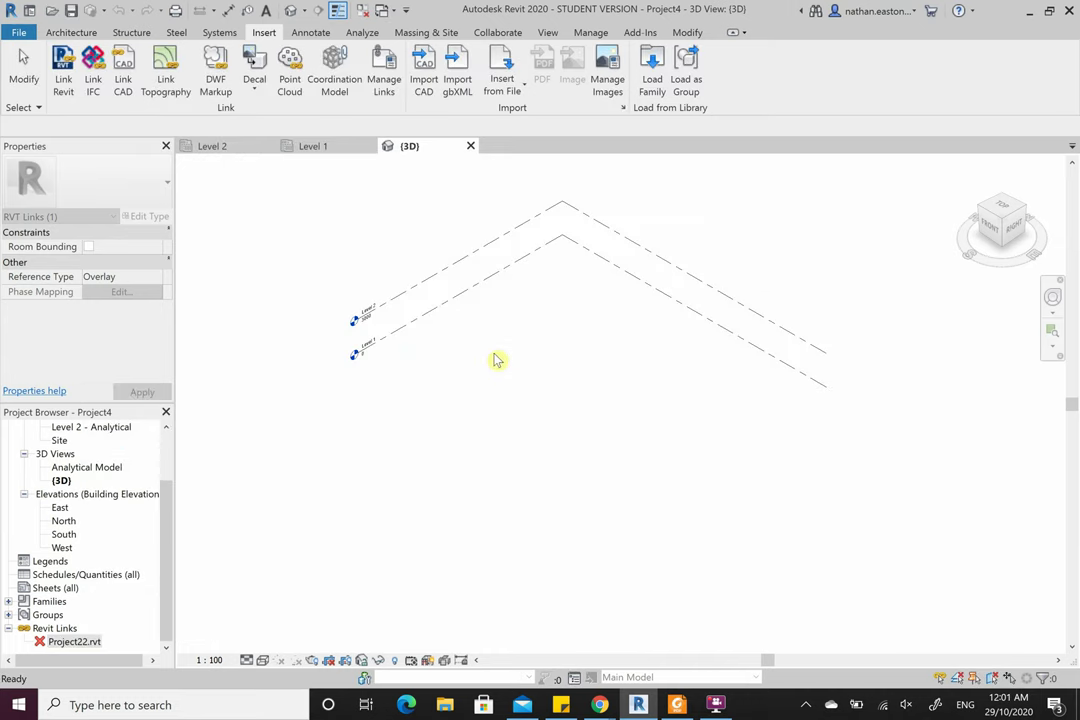
- Reload the unloaded Project22.rvt link into the structural project
right_click(87, 643)
click(176, 400)
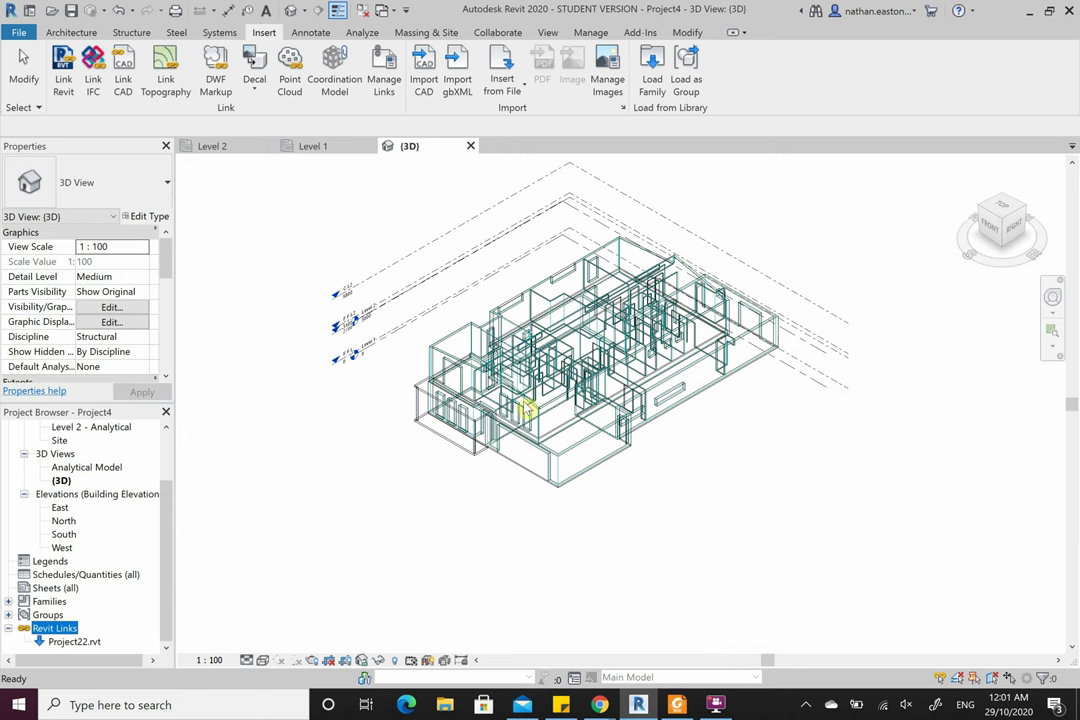
scroll(773, 300, up, 2)
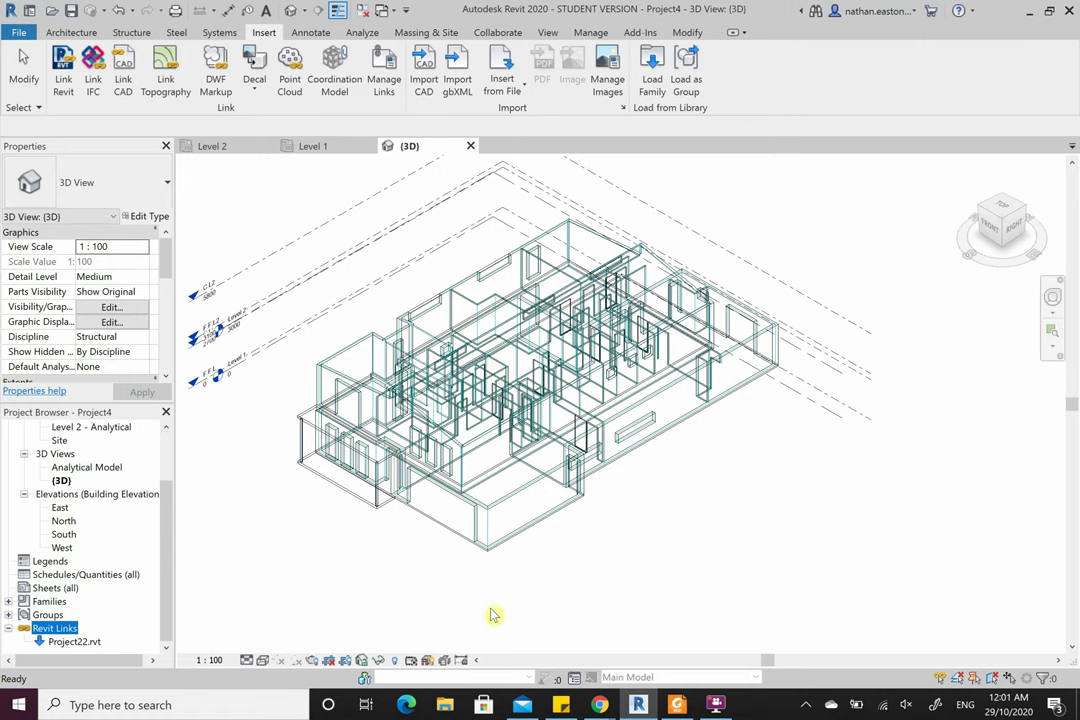
- Hide the analytical model in the 3D view
click(430, 665)
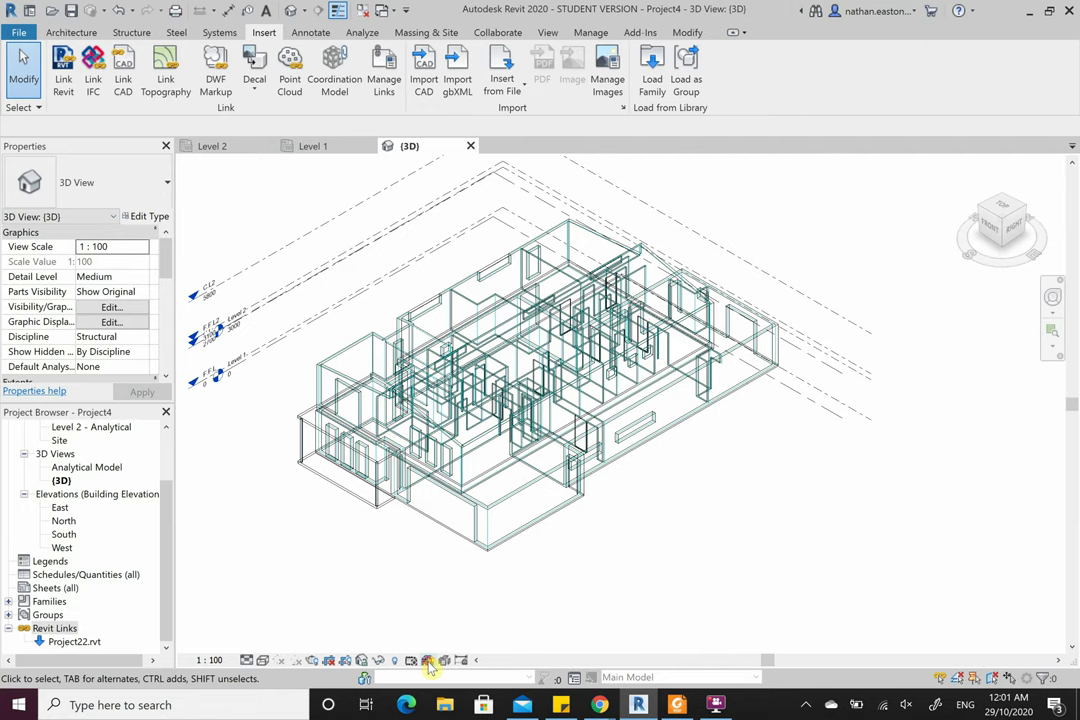
click(429, 661)
scroll(499, 415, up, 3)
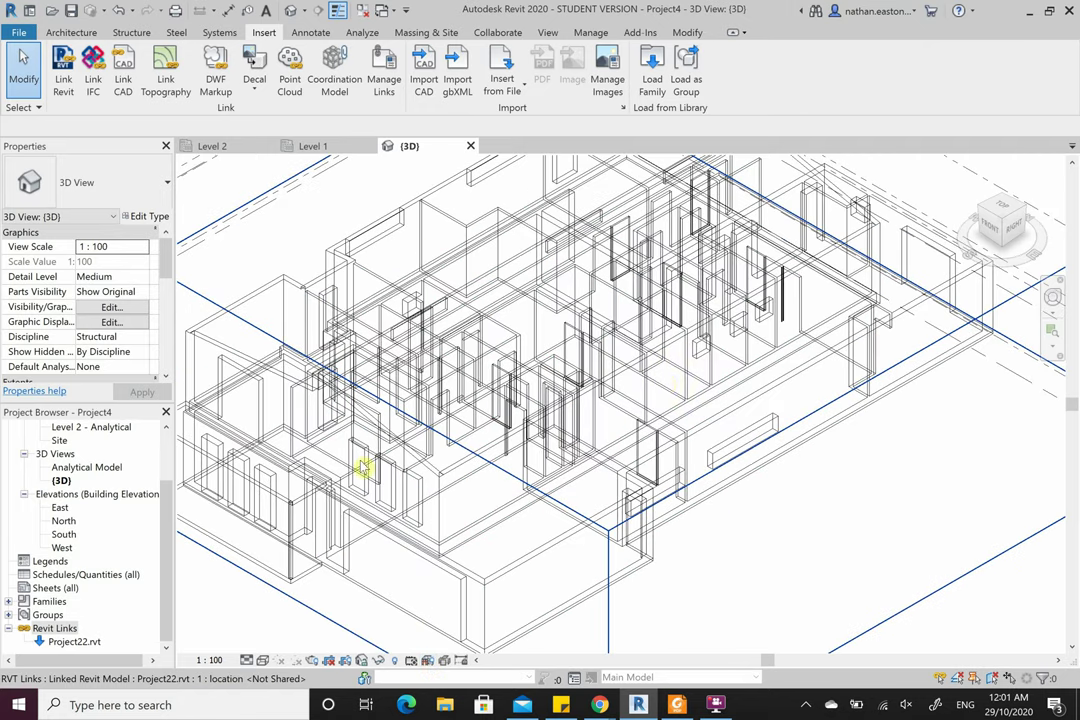
scroll(640, 430, down, 3)
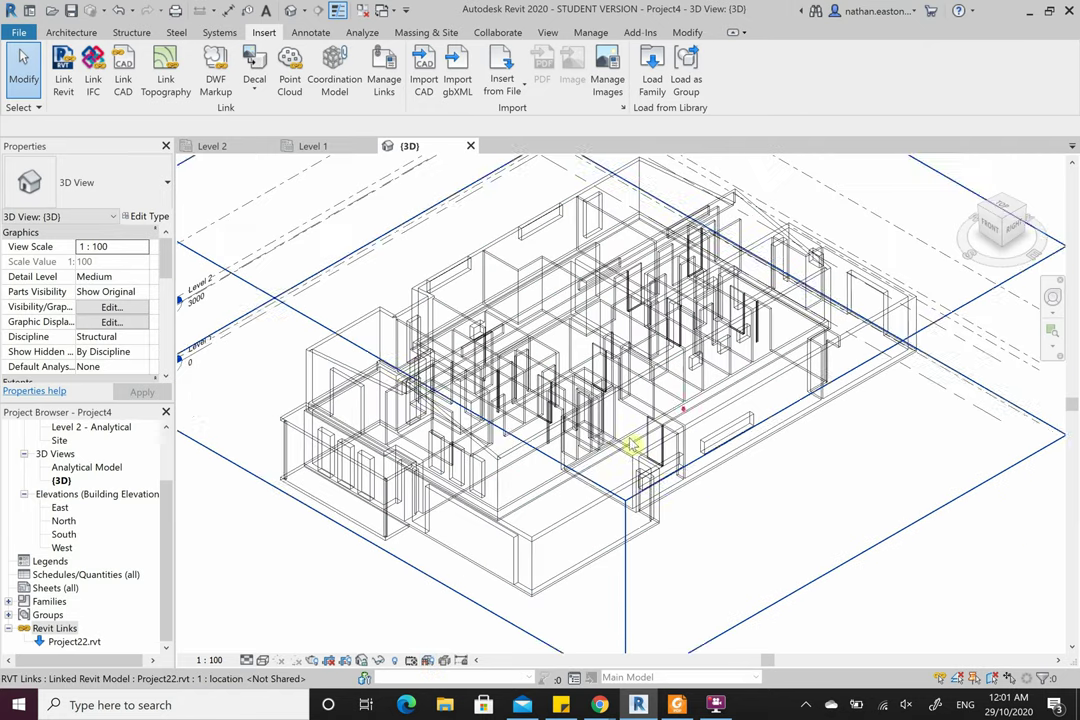
- Try the 3D view in the Shaded and Hidden Line visual styles, and set it back to Wireframe
click(263, 661)
click(295, 507)
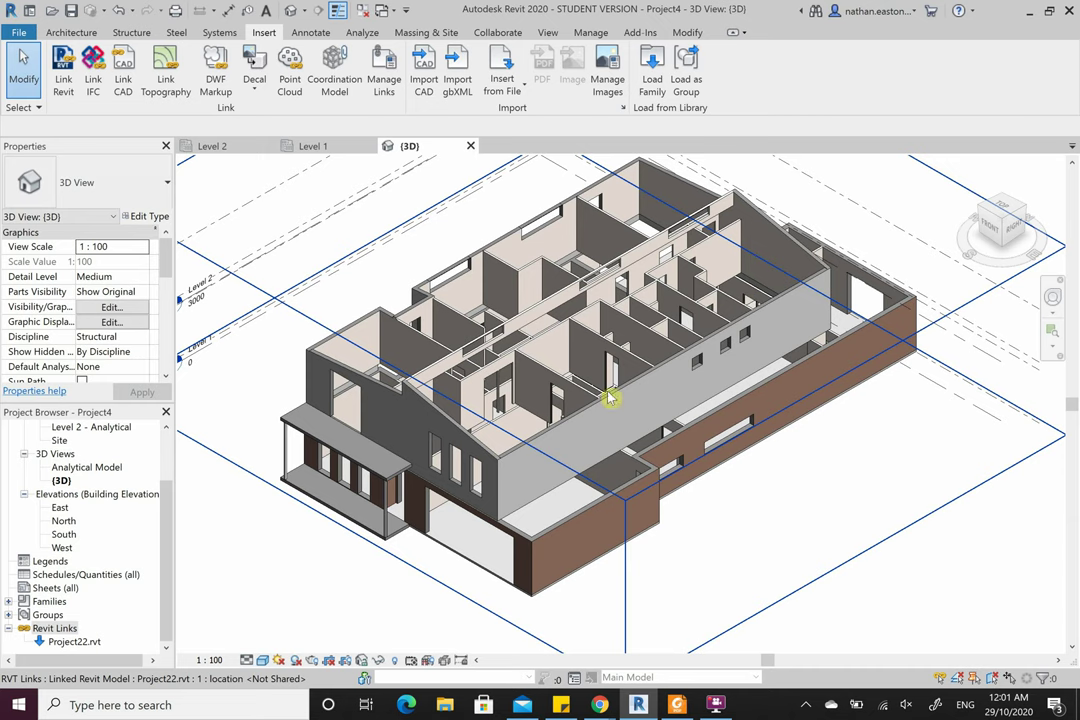
click(263, 661)
click(316, 571)
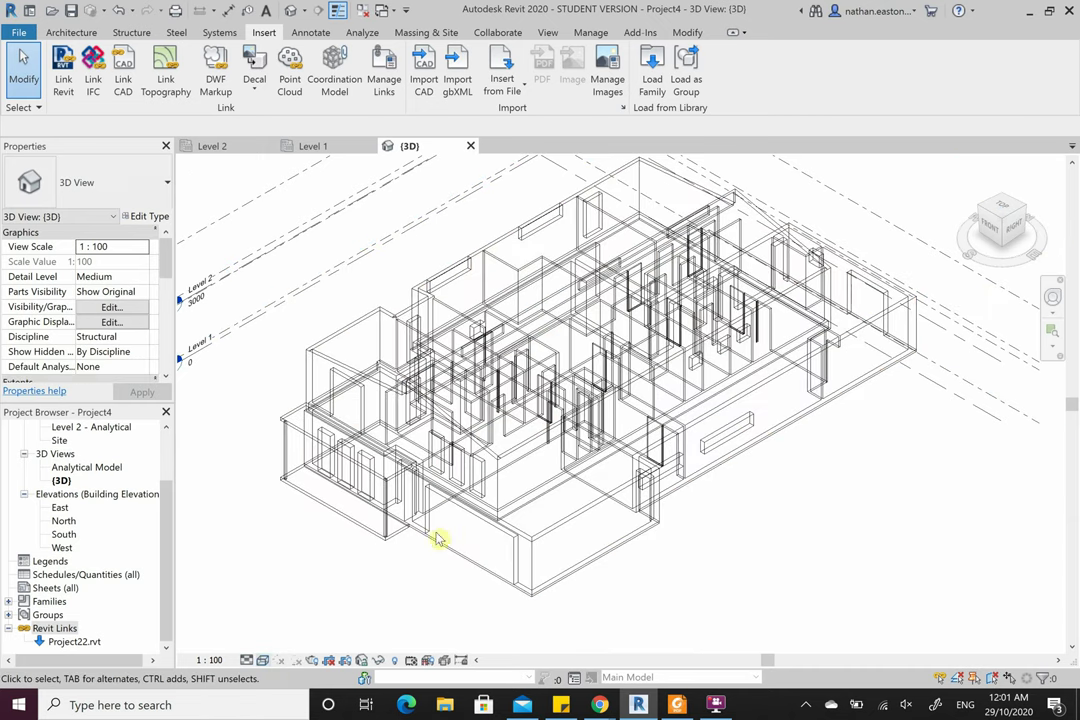
click(263, 661)
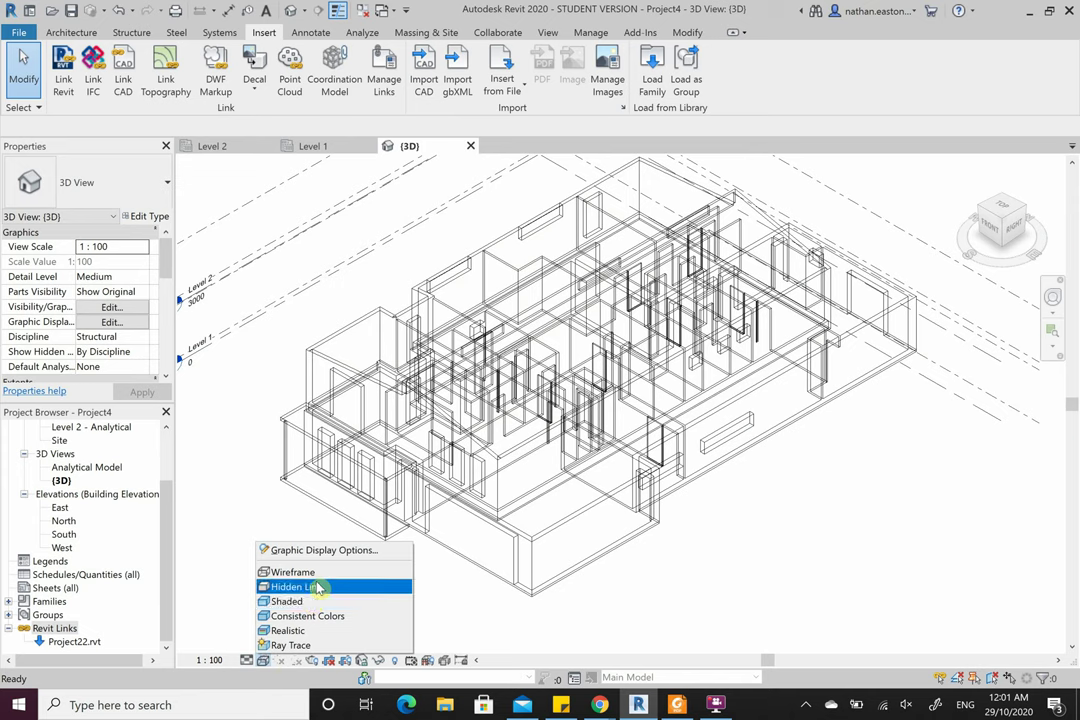
click(313, 585)
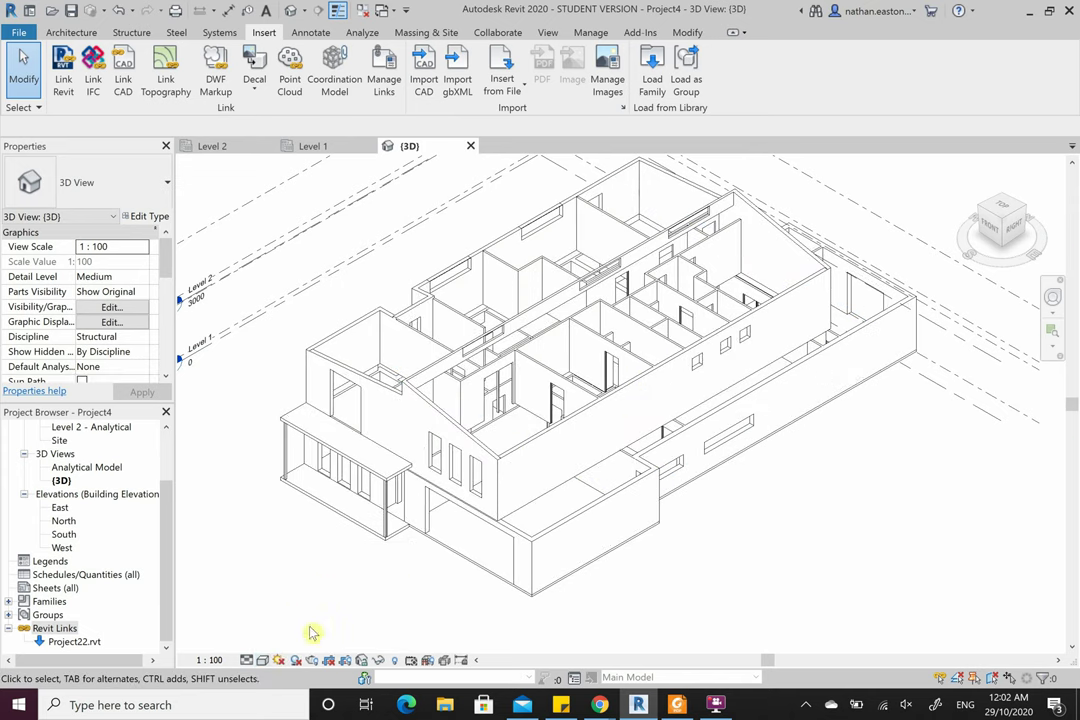
click(266, 661)
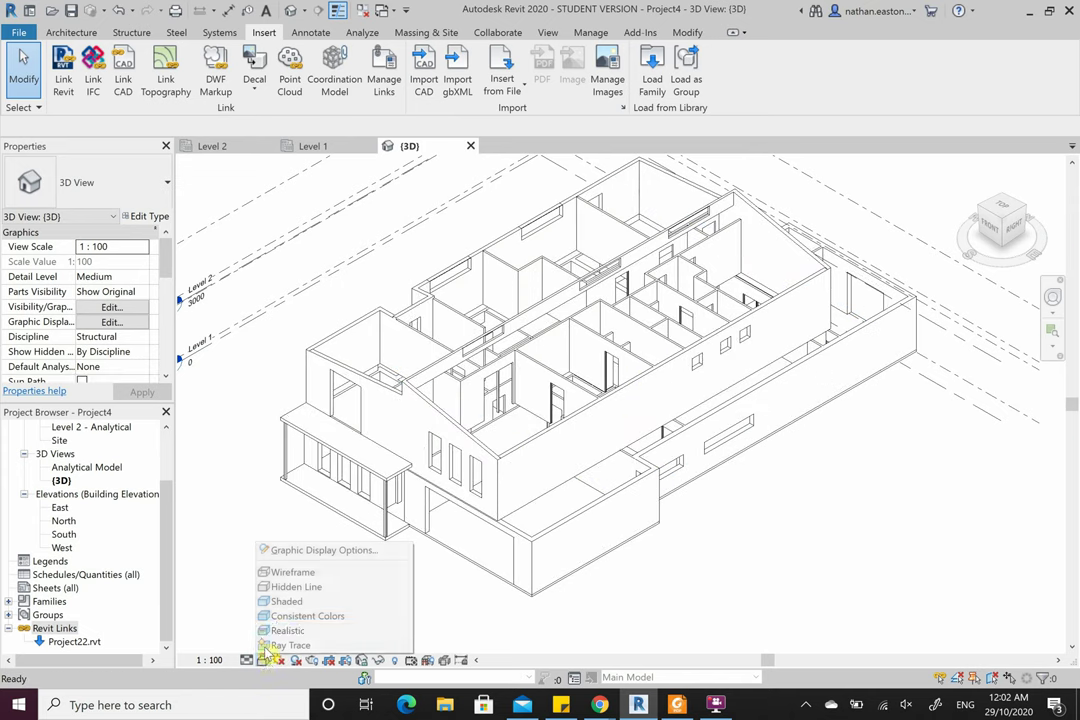
click(306, 578)
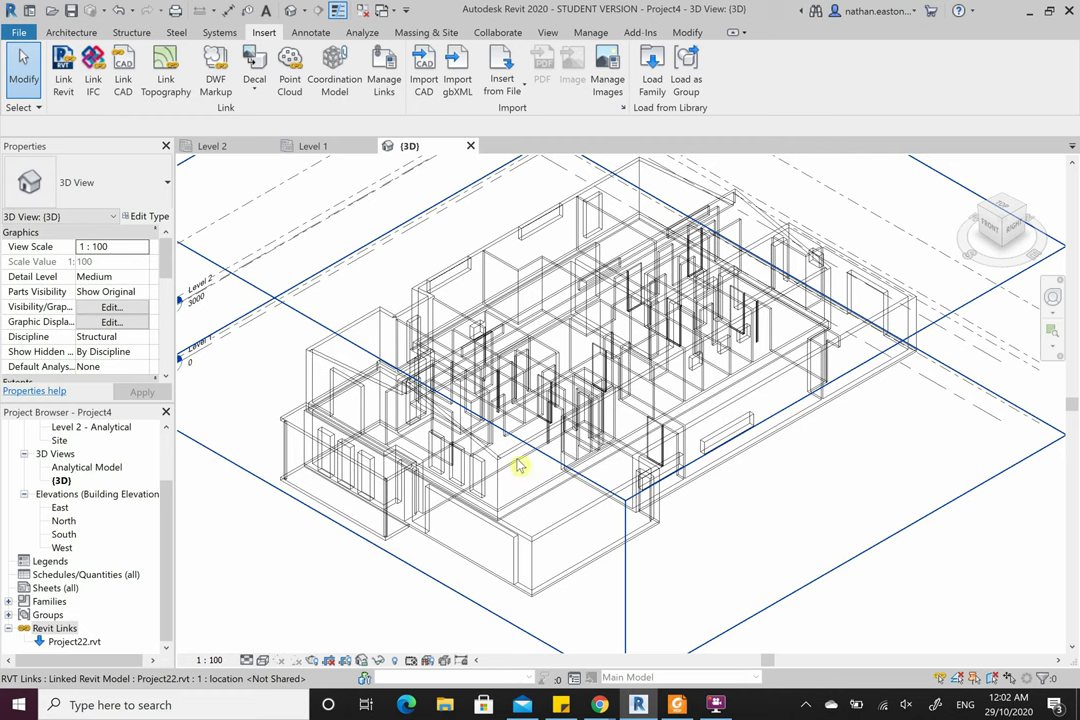
- Duplicate the Level 1 structural plan view
scroll(116, 492, up, 2)
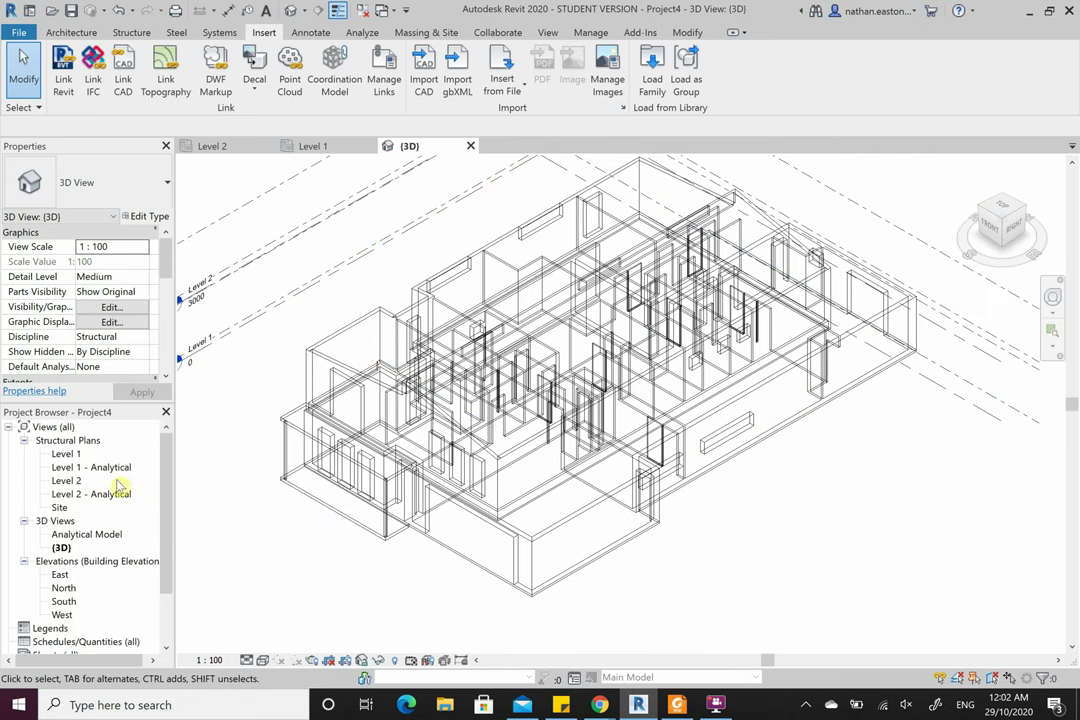
click(68, 453)
right_click(78, 454)
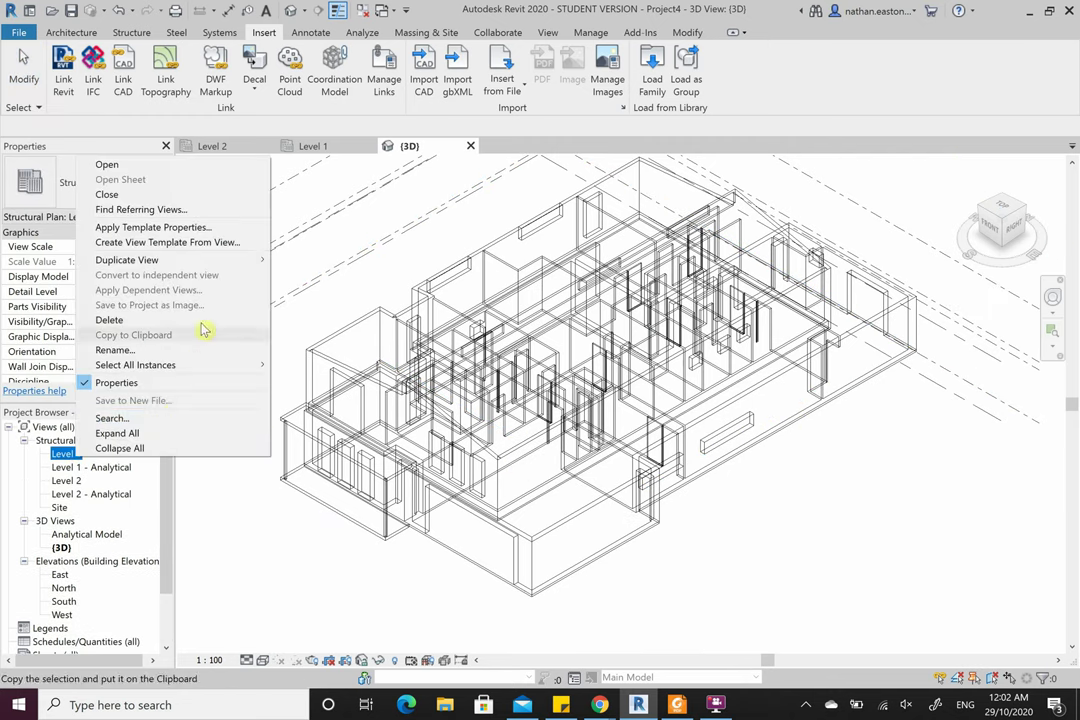
mouse_move(215, 261)
click(292, 260)
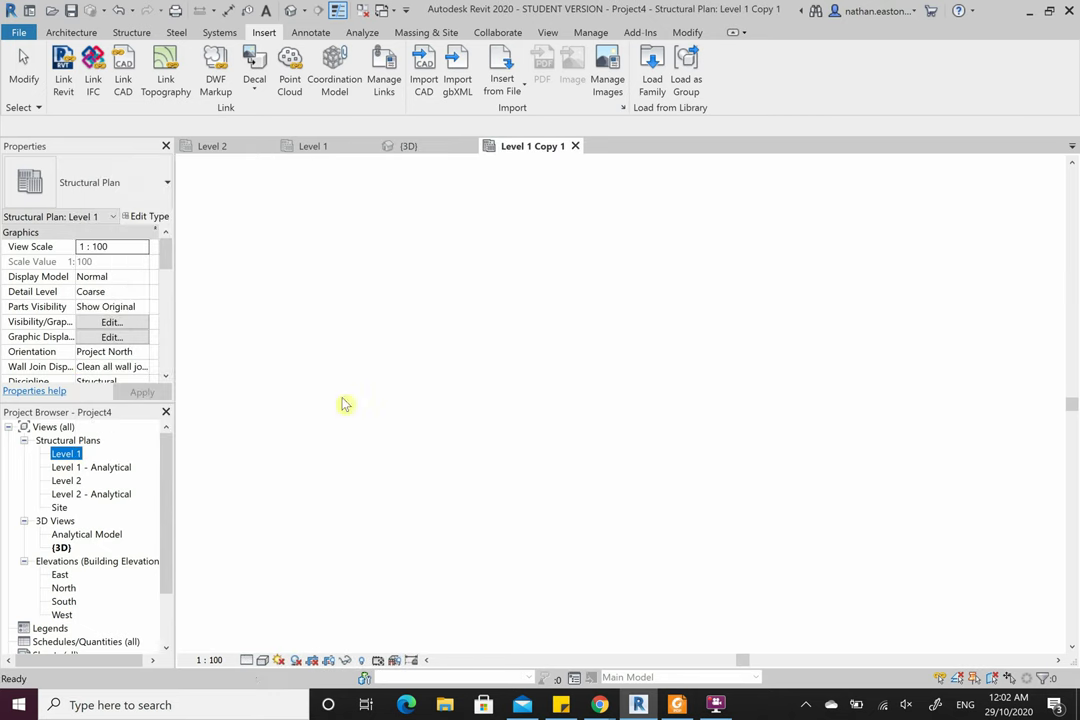
- Rename the duplicated Level 1 plan view as FOOTING PLAN
right_click(97, 482)
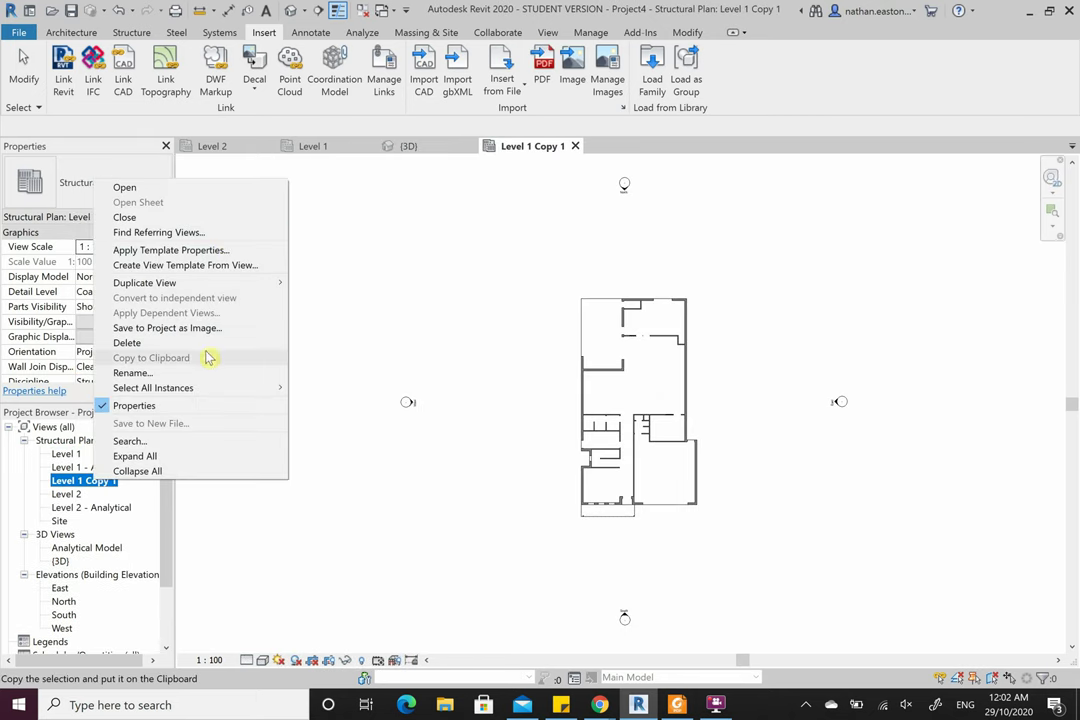
click(210, 372)
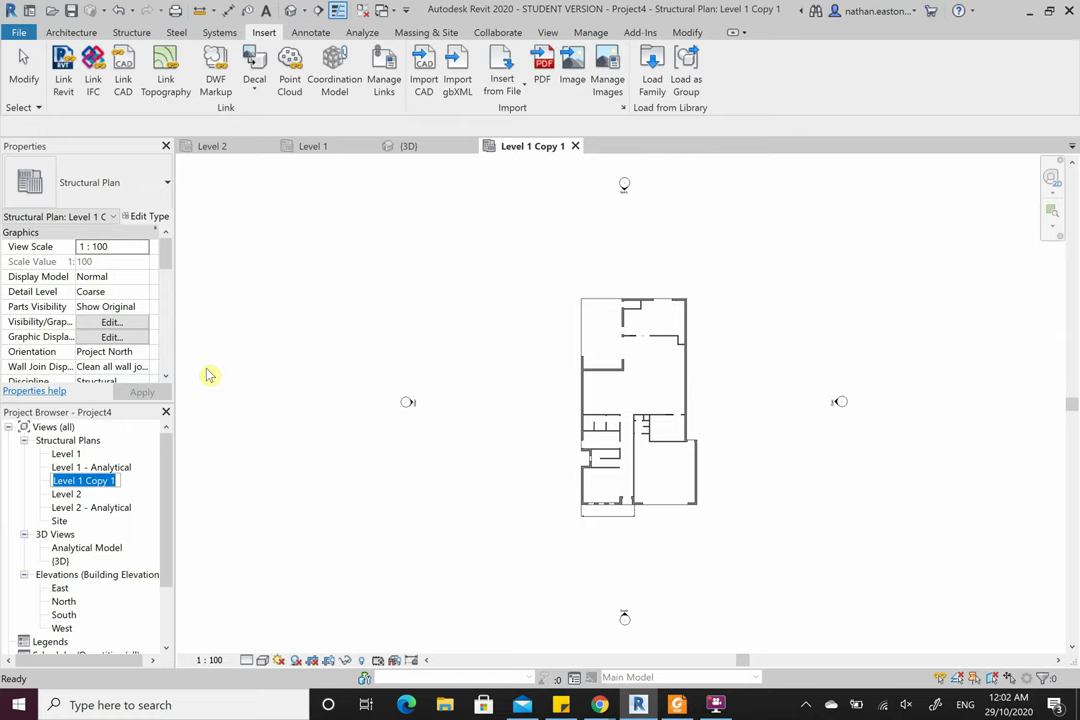
text(FOOTING PLAN)
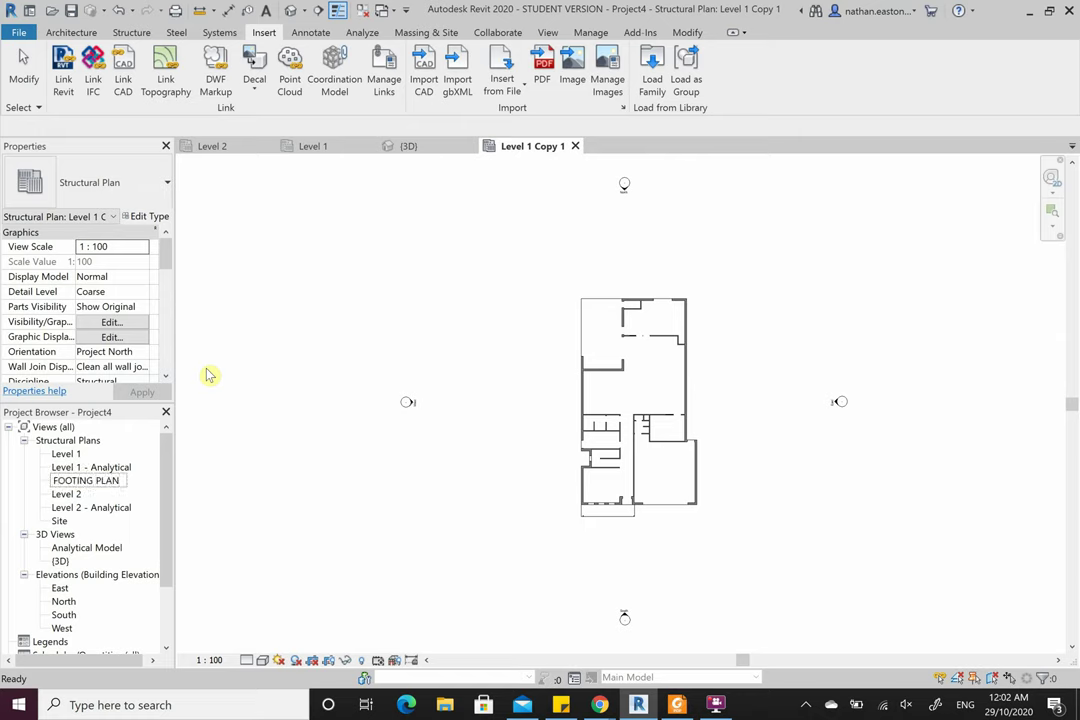
key(Return)
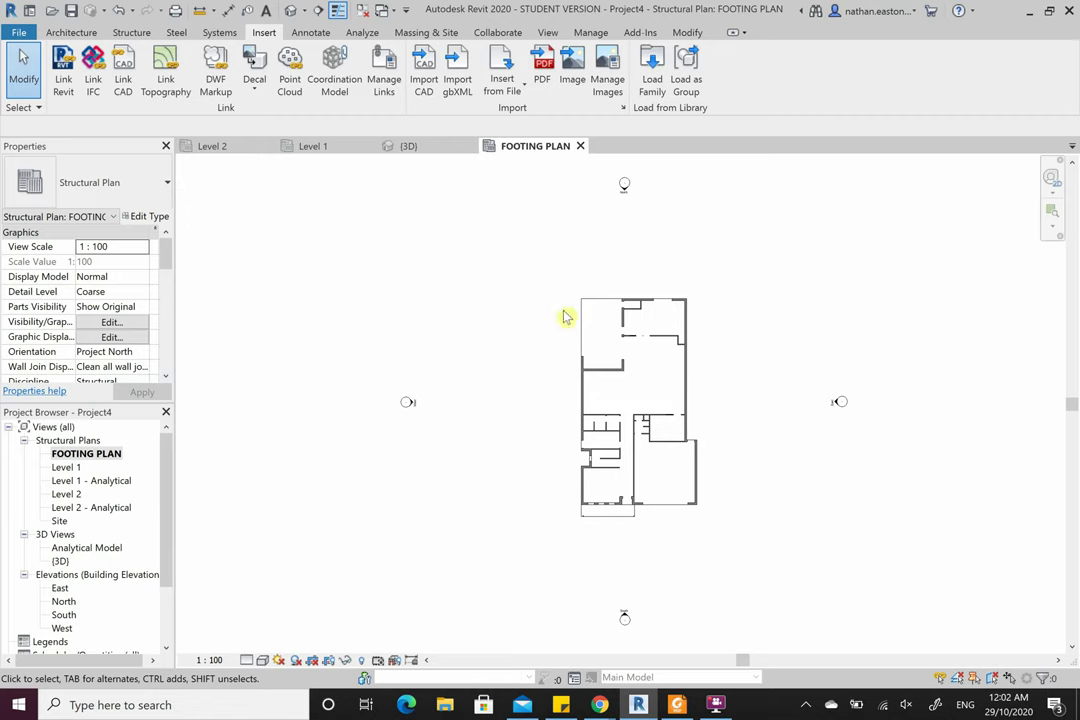
- Start a structural foundation slab in the footing plan and duplicate its 150mm Foundation Slab type as "100mm 25MPa Slab"
scroll(658, 248, up, 2)
scroll(718, 463, down, 1)
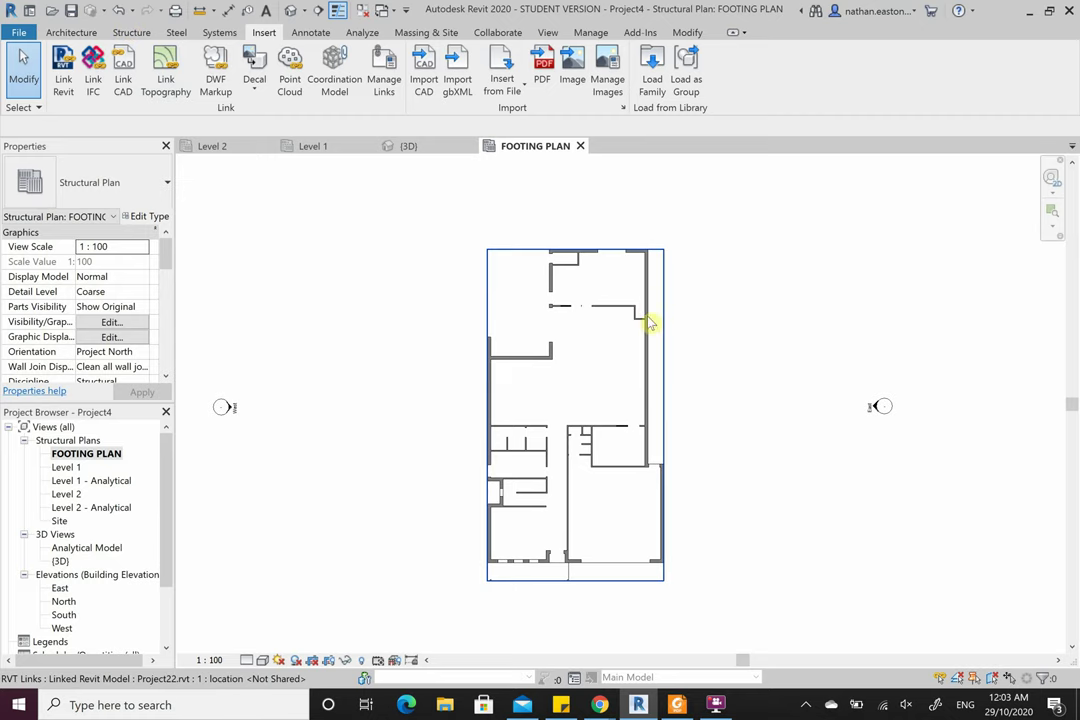
click(130, 33)
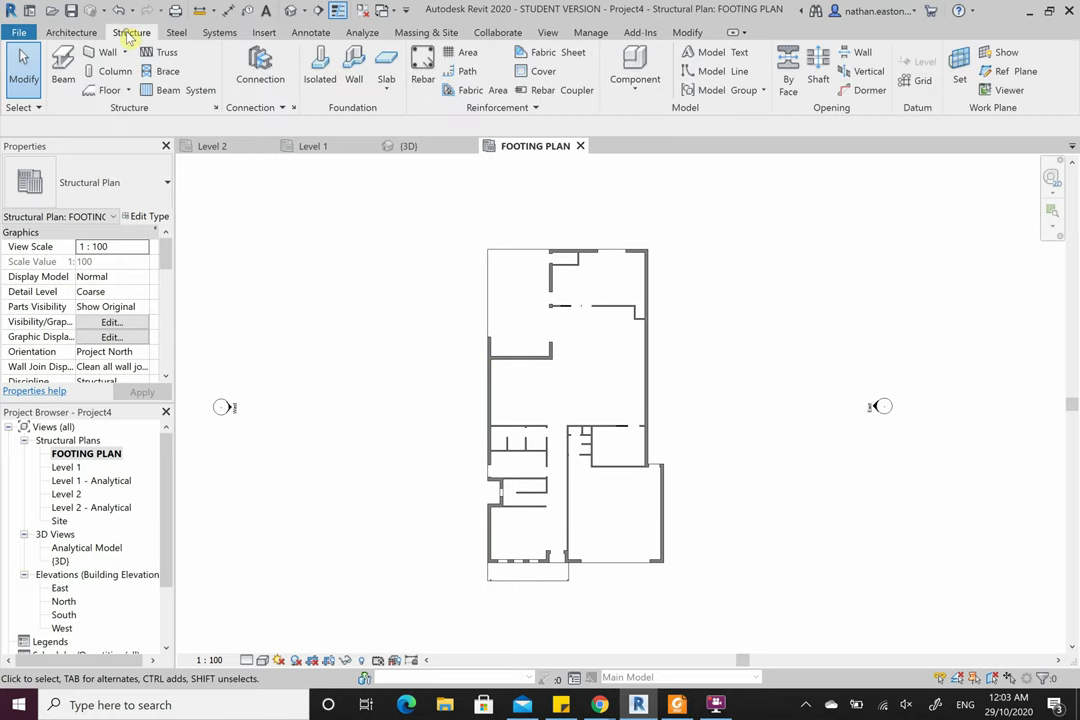
click(388, 62)
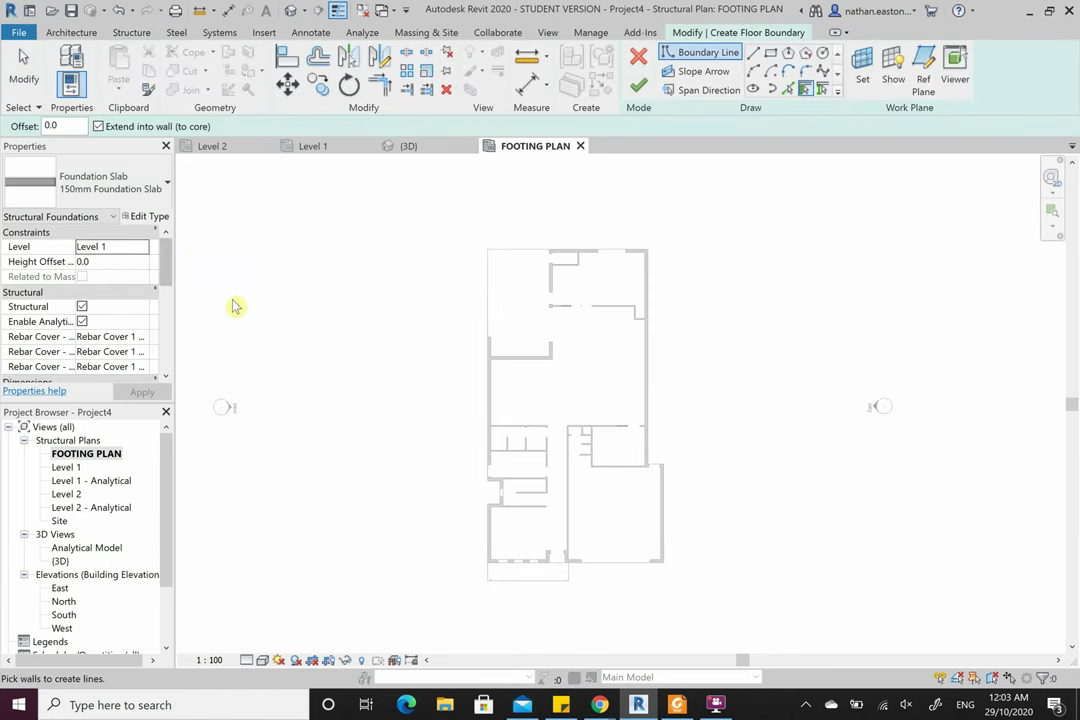
click(150, 216)
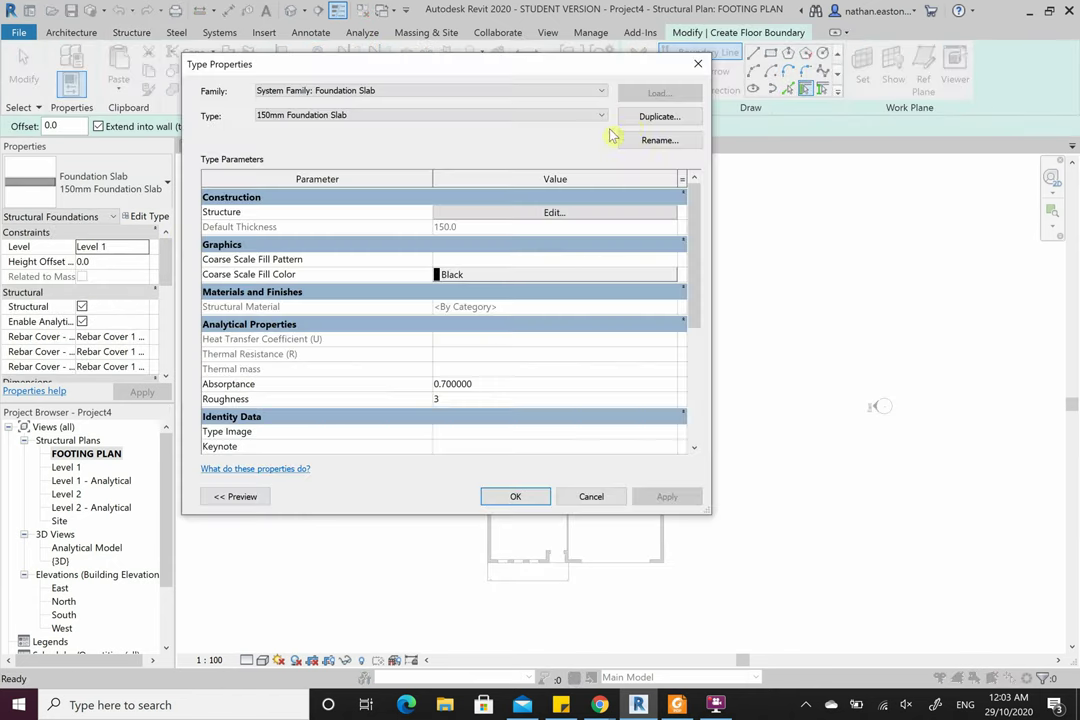
click(640, 118)
text(100mm 25MPa Slab)
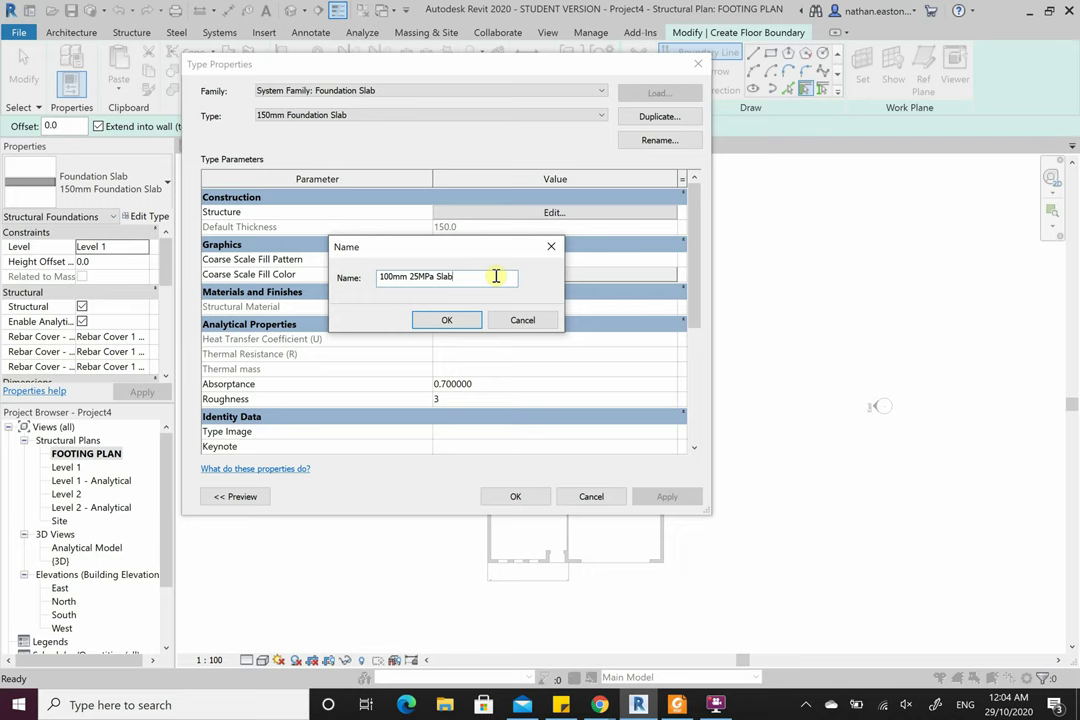
double_click(412, 277)
click(466, 279)
double_click(420, 277)
click(474, 277)
click(462, 319)
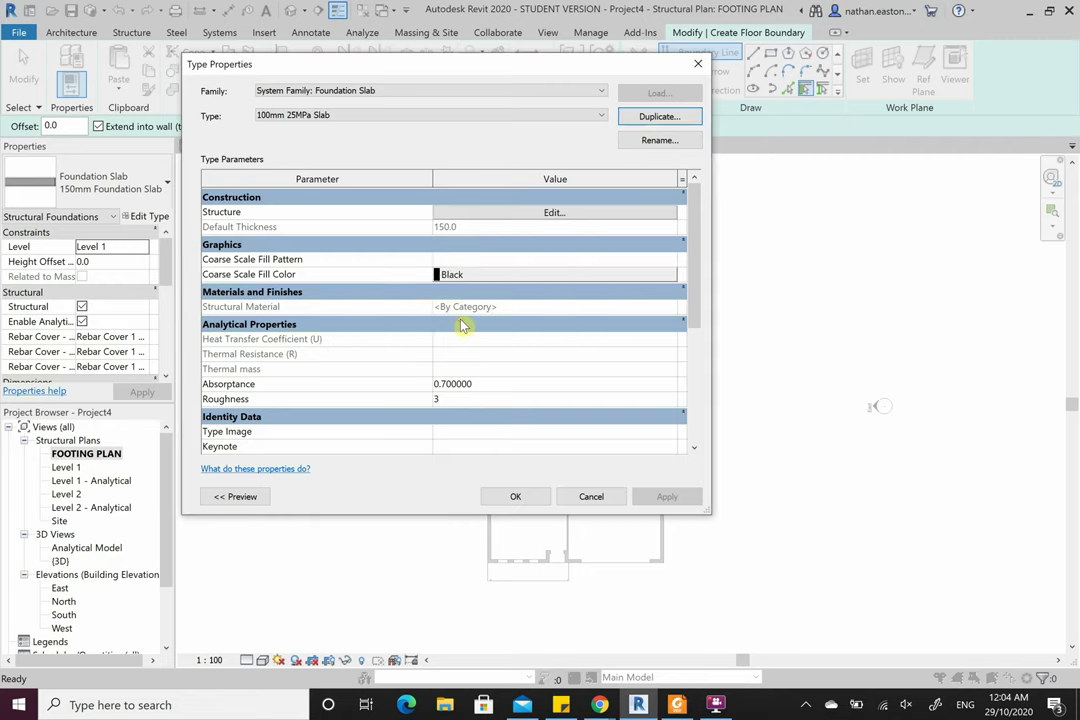
- Set the thickness of the new slab type's structure layer to 100 mm
click(605, 214)
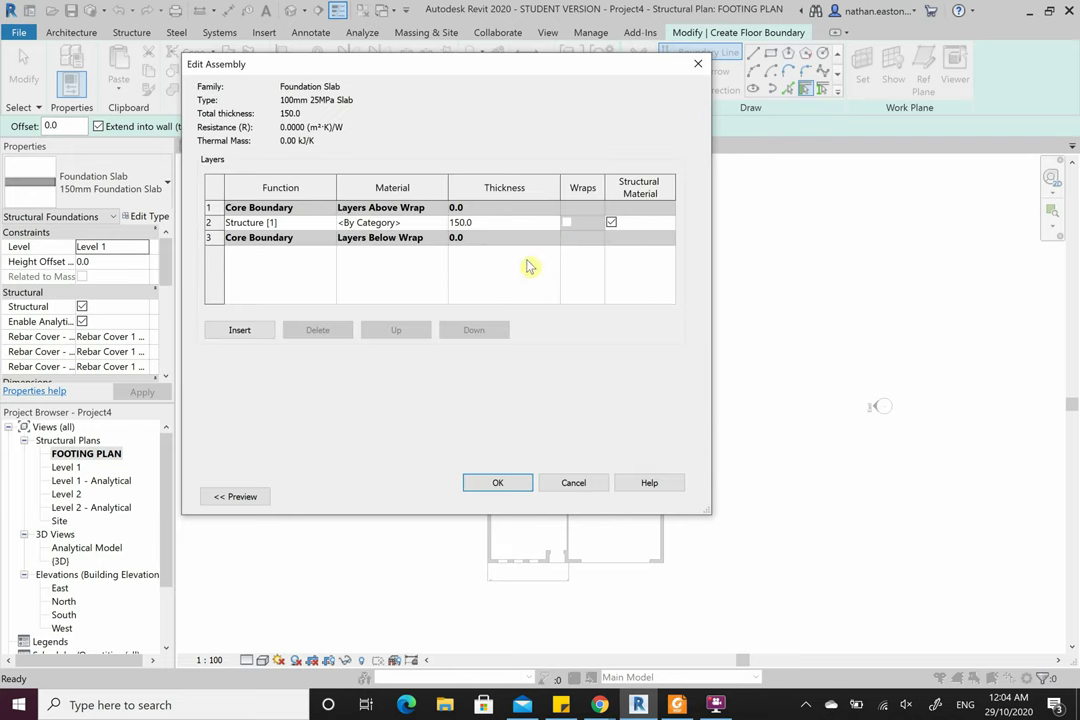
click(490, 223)
text(100)
- Assign the material Concrete - Cast-in-Place Concrete - 25 MPa to the slab's structure layer and accept the type settings
click(400, 224)
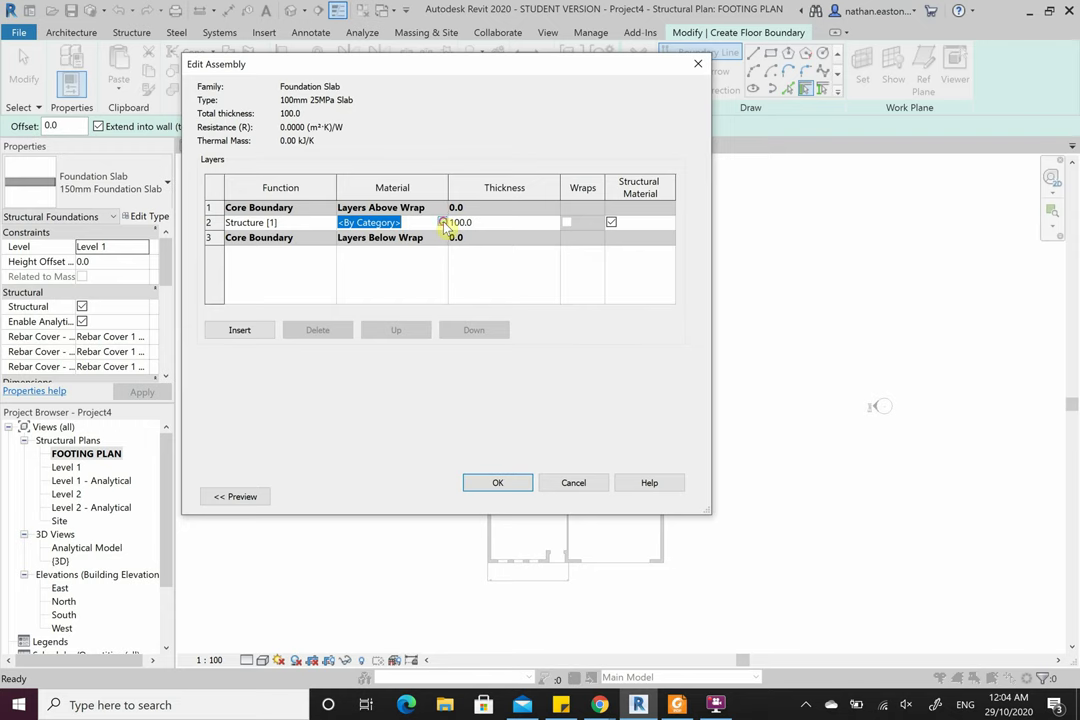
click(443, 222)
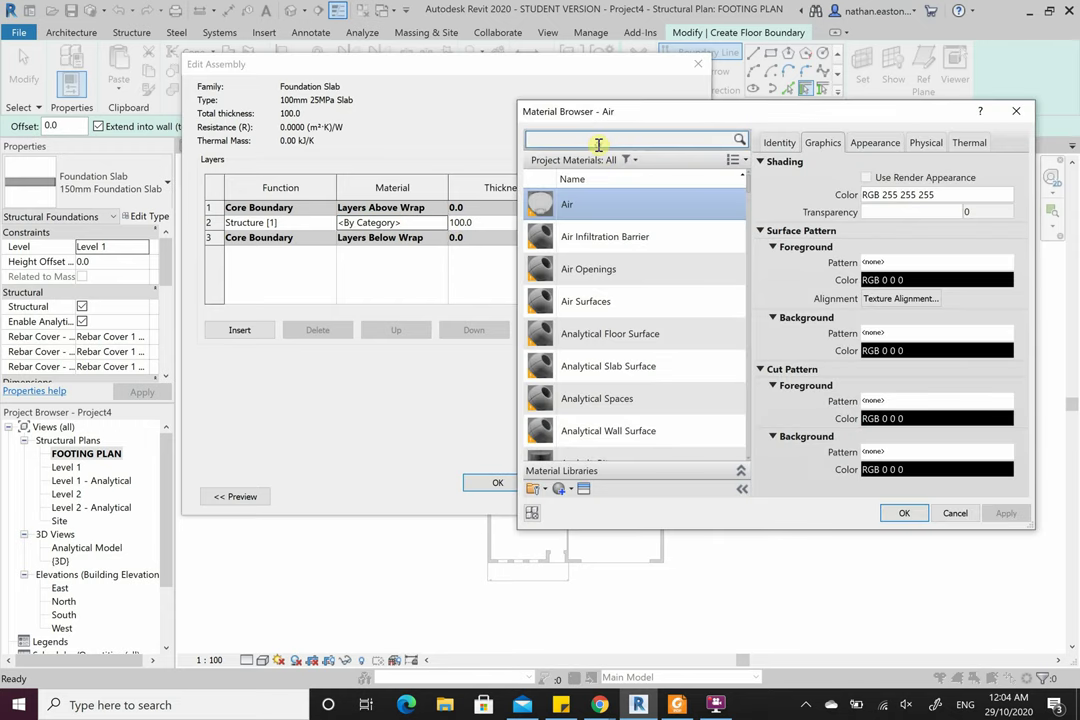
text(concrete)
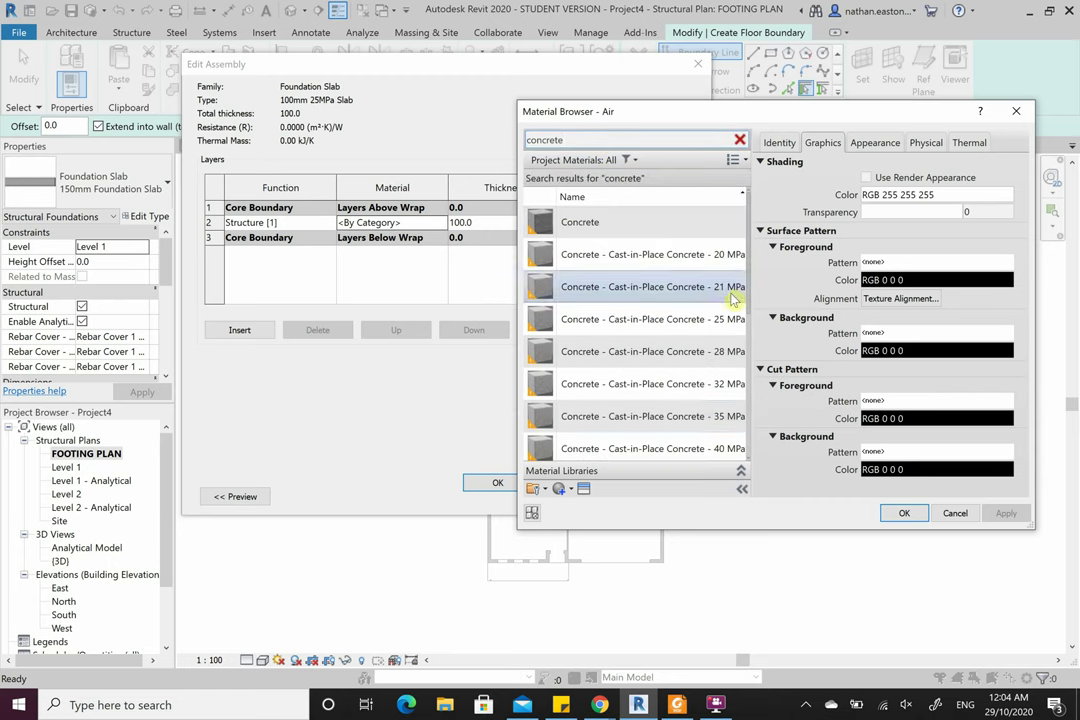
click(686, 322)
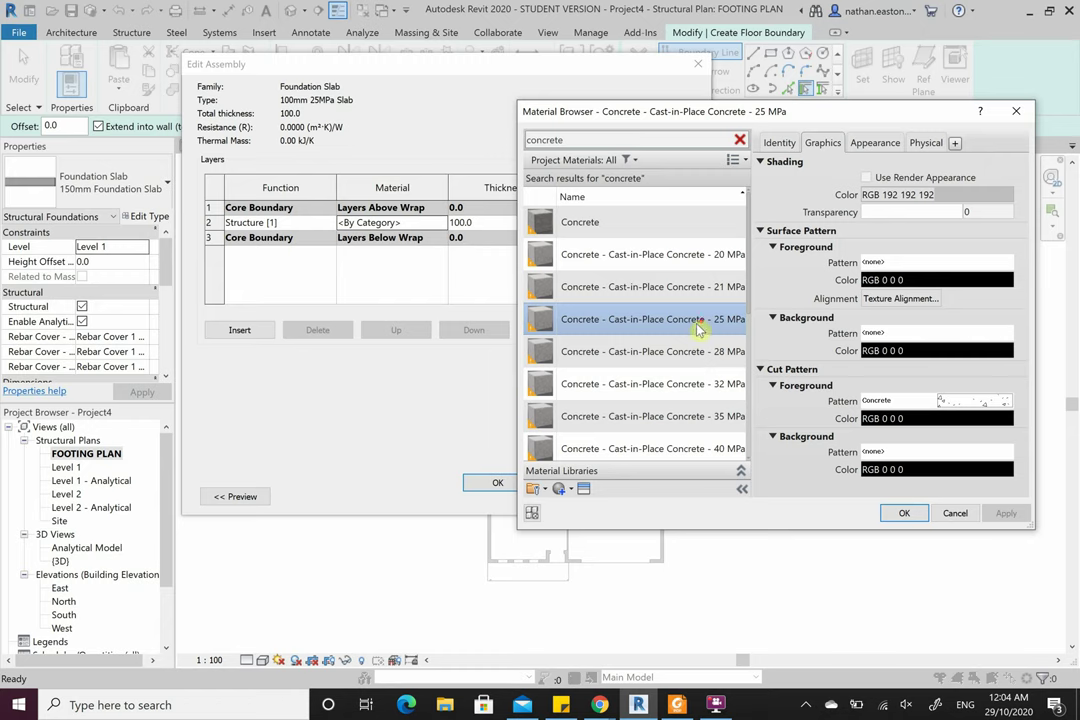
scroll(697, 380, down, 1)
scroll(703, 372, up, 1)
scroll(692, 415, down, 1)
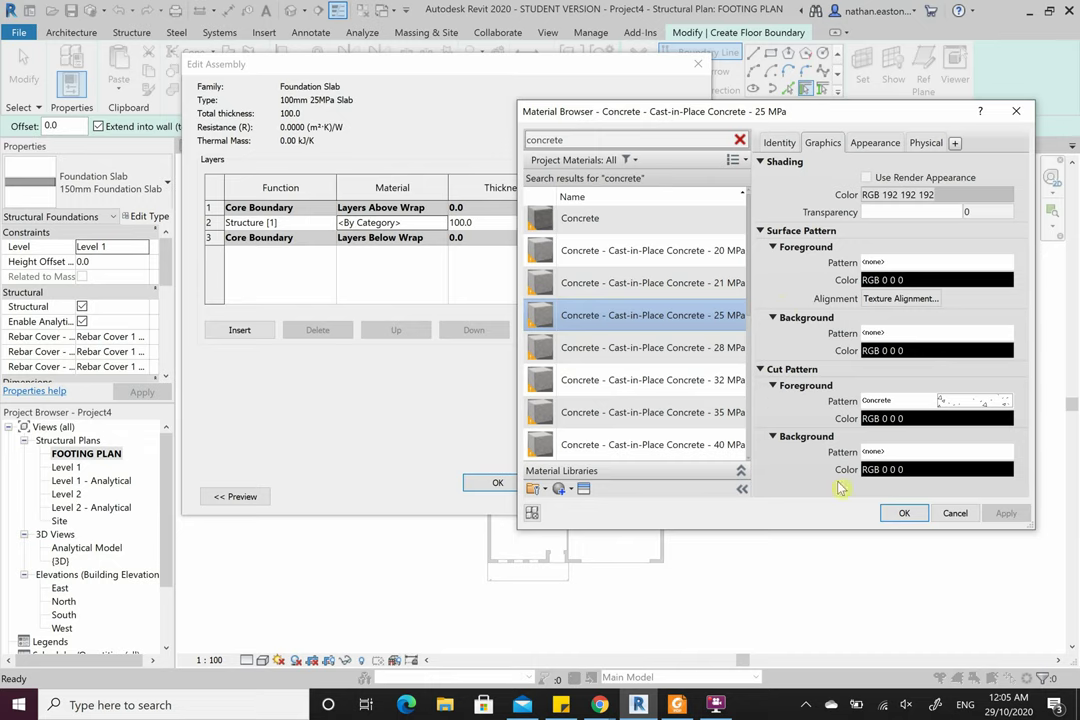
click(902, 513)
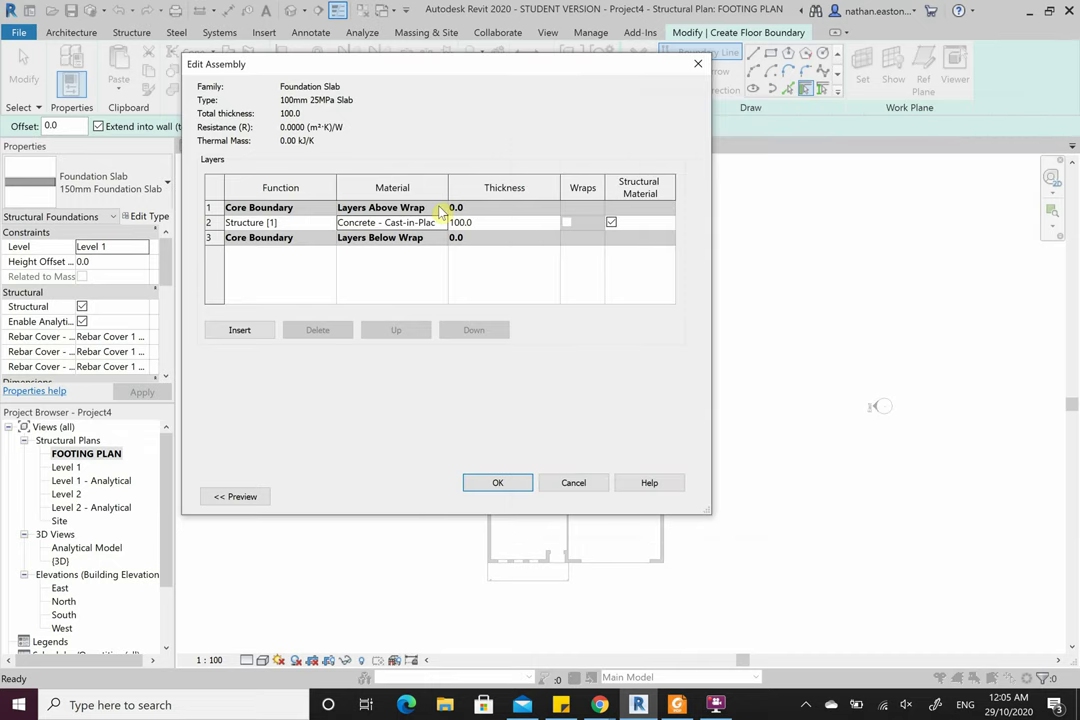
click(495, 484)
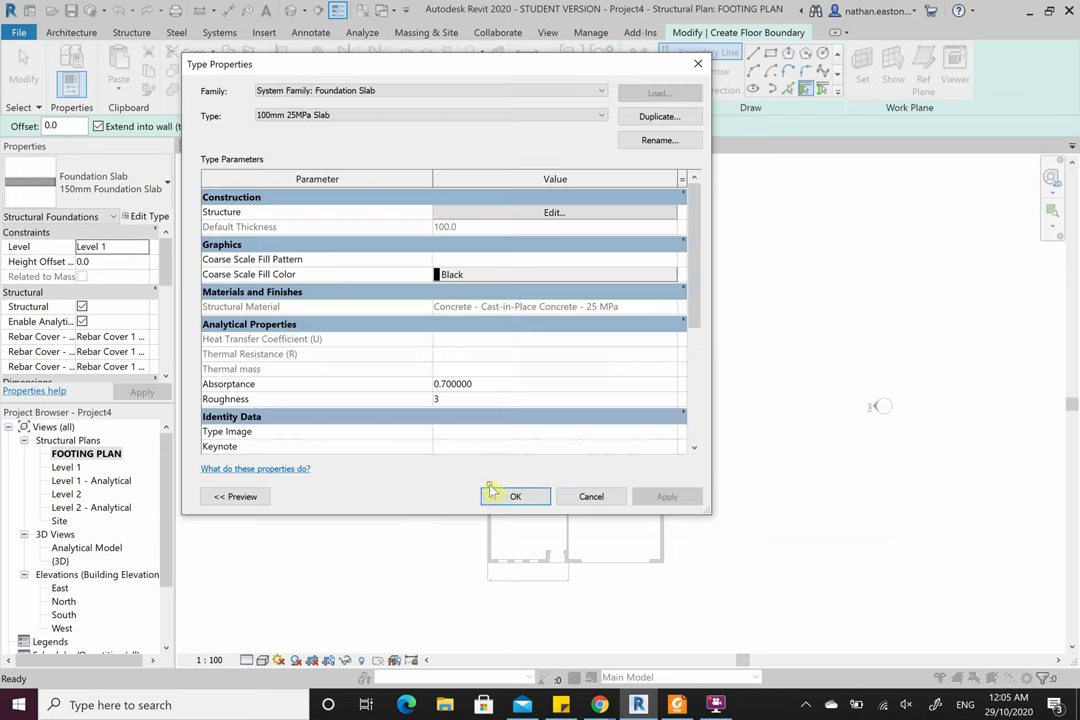
click(515, 495)
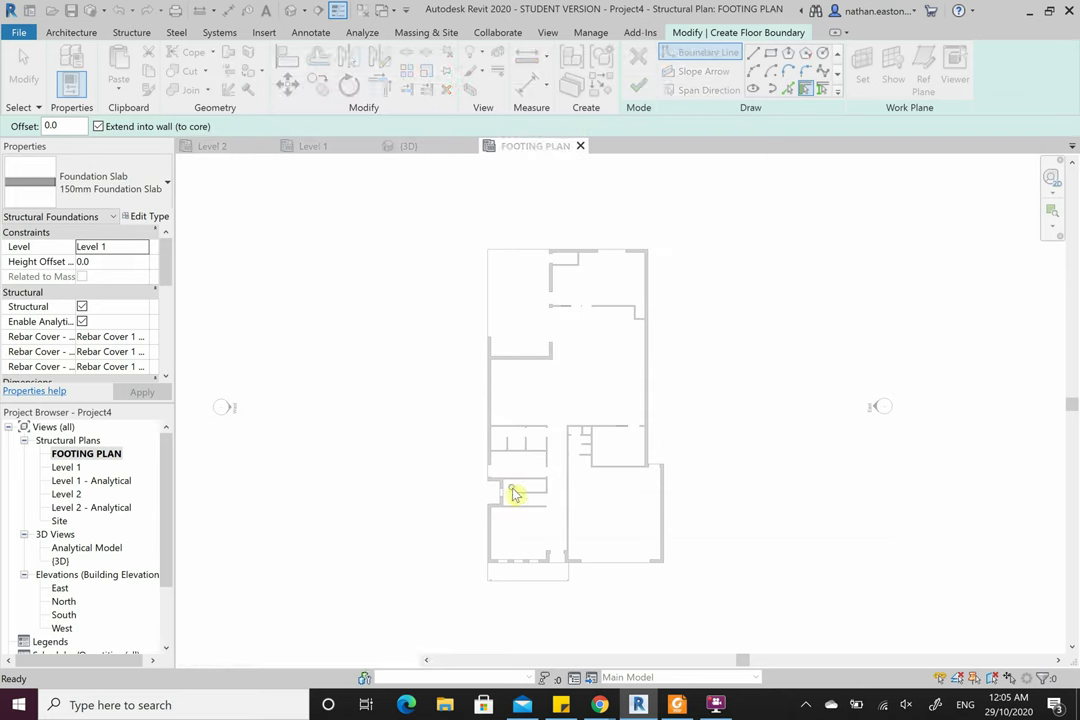
- Create slab boundary lines by picking the linked house's upper edge, its long left and right edges, and the lower-left outer wall face
click(789, 89)
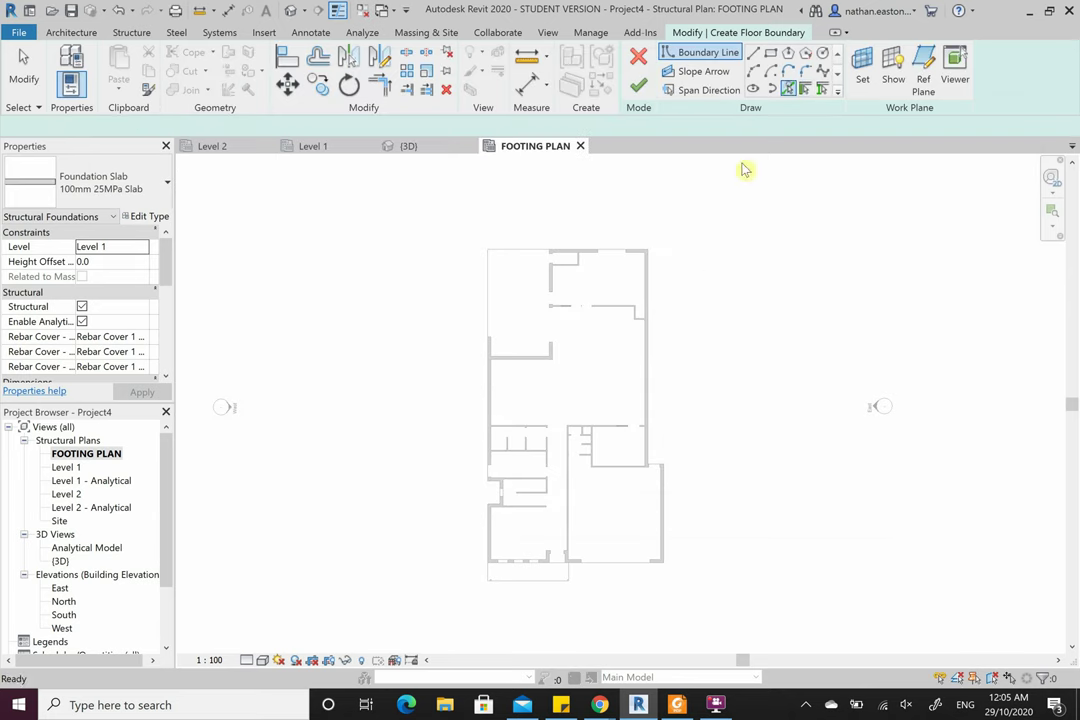
click(529, 251)
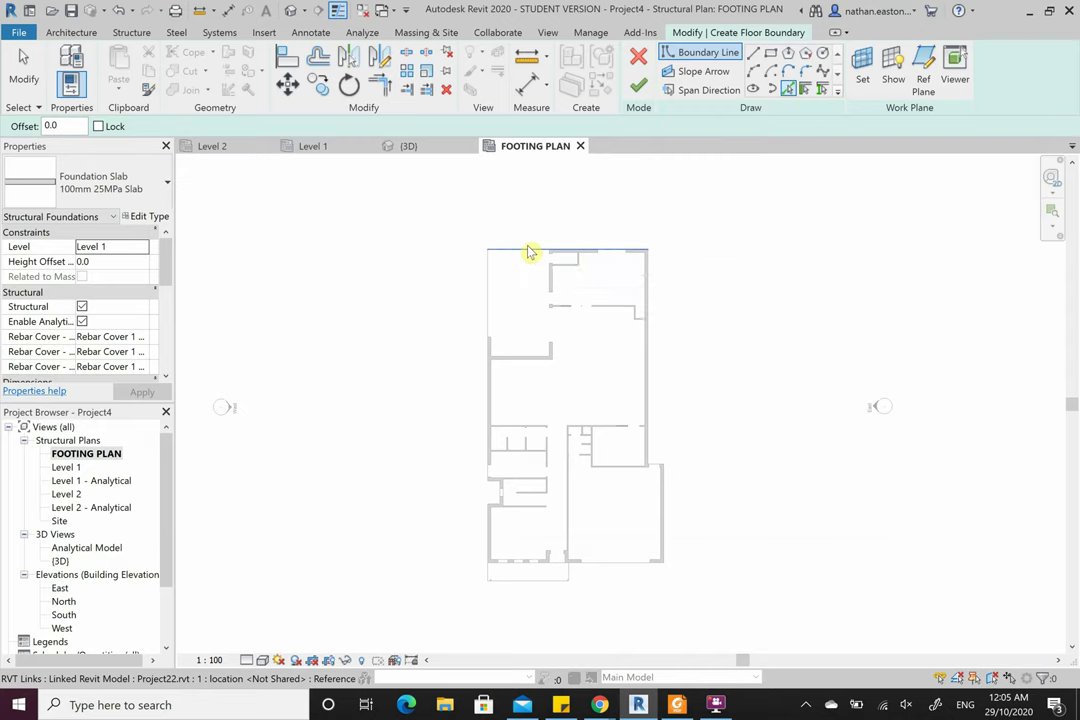
click(492, 305)
click(652, 393)
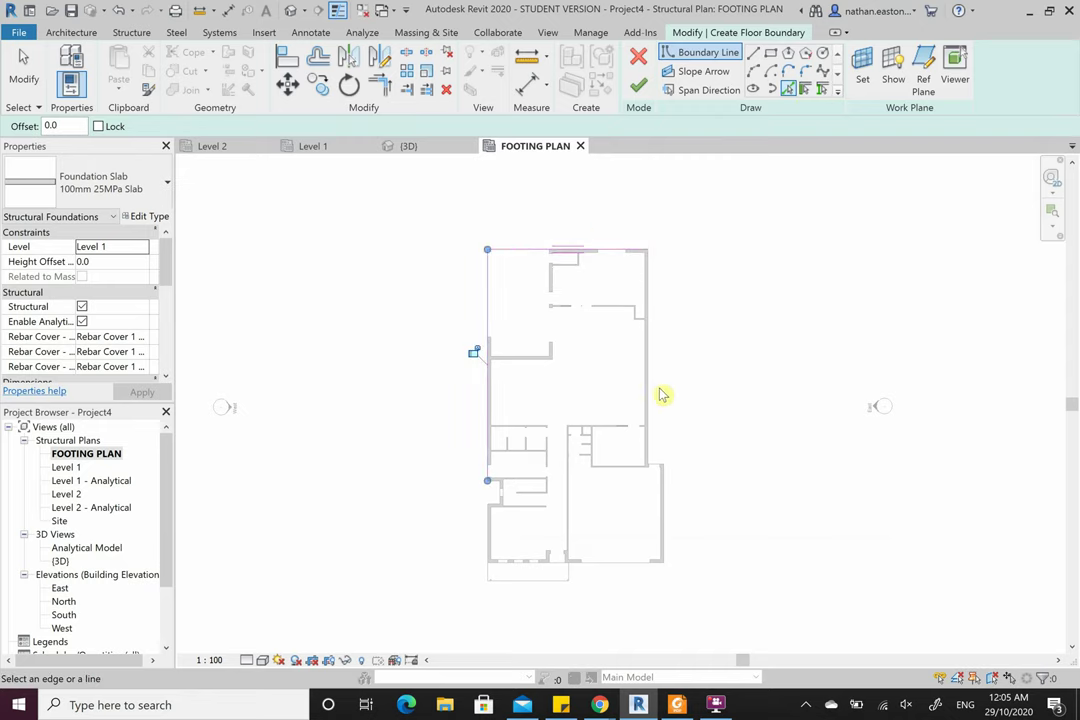
click(662, 393)
click(487, 543)
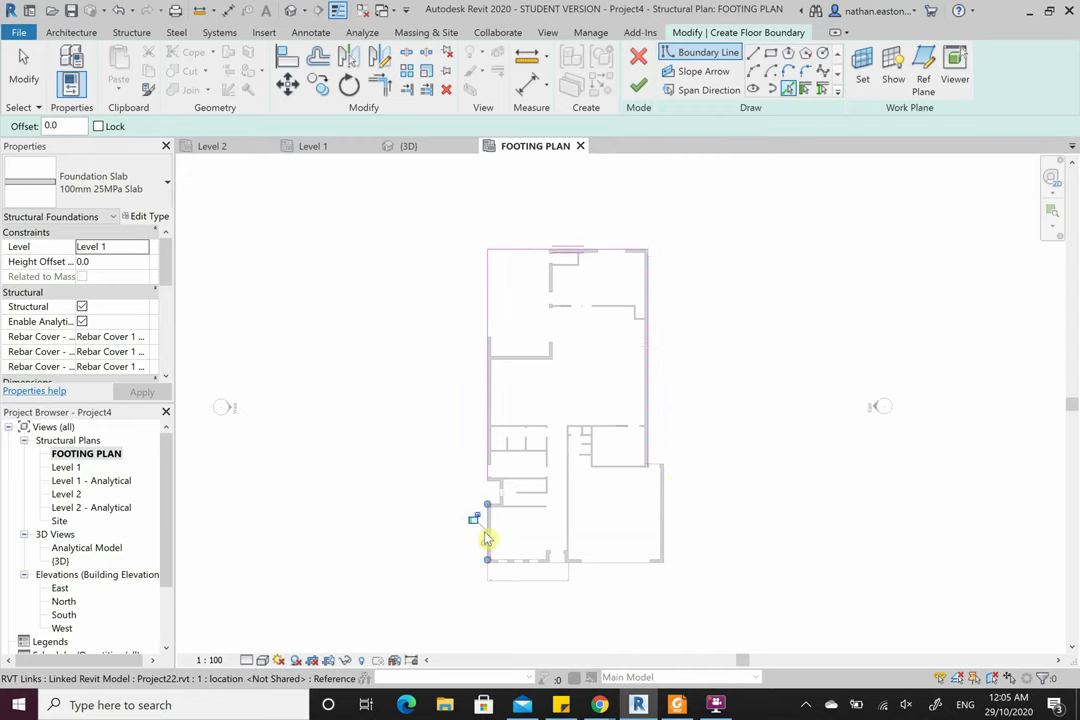
- Pick the outer wall faces of the left-side recess, the front wall, and the garage's side and return walls as further slab boundary lines
scroll(494, 505, up, 5)
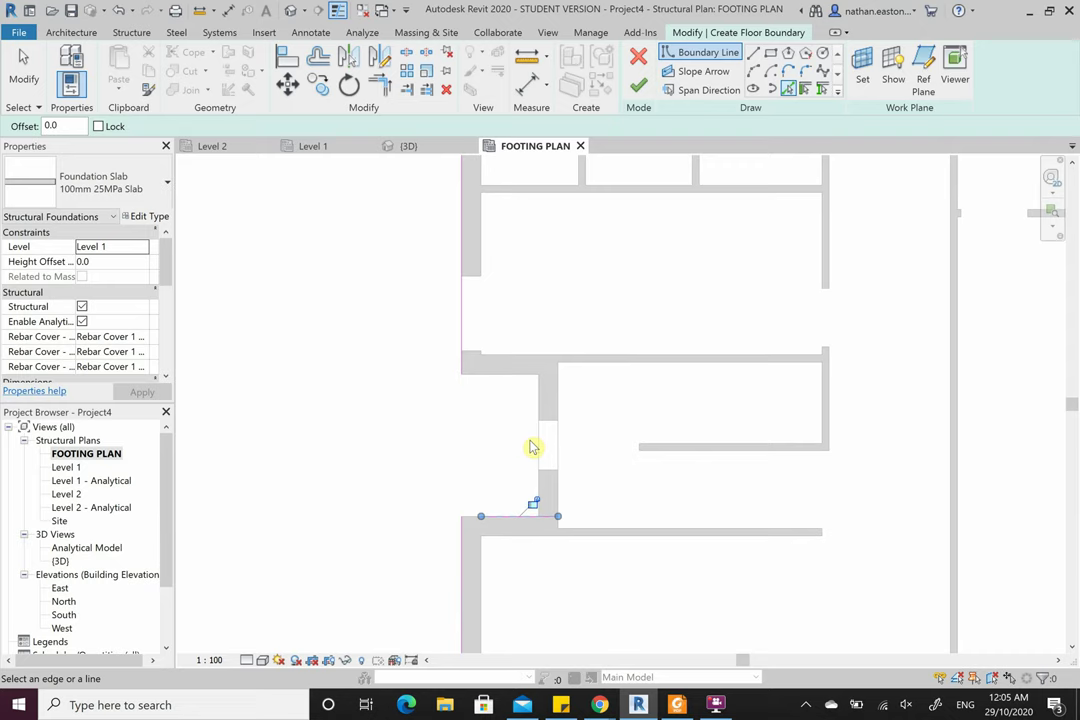
click(533, 398)
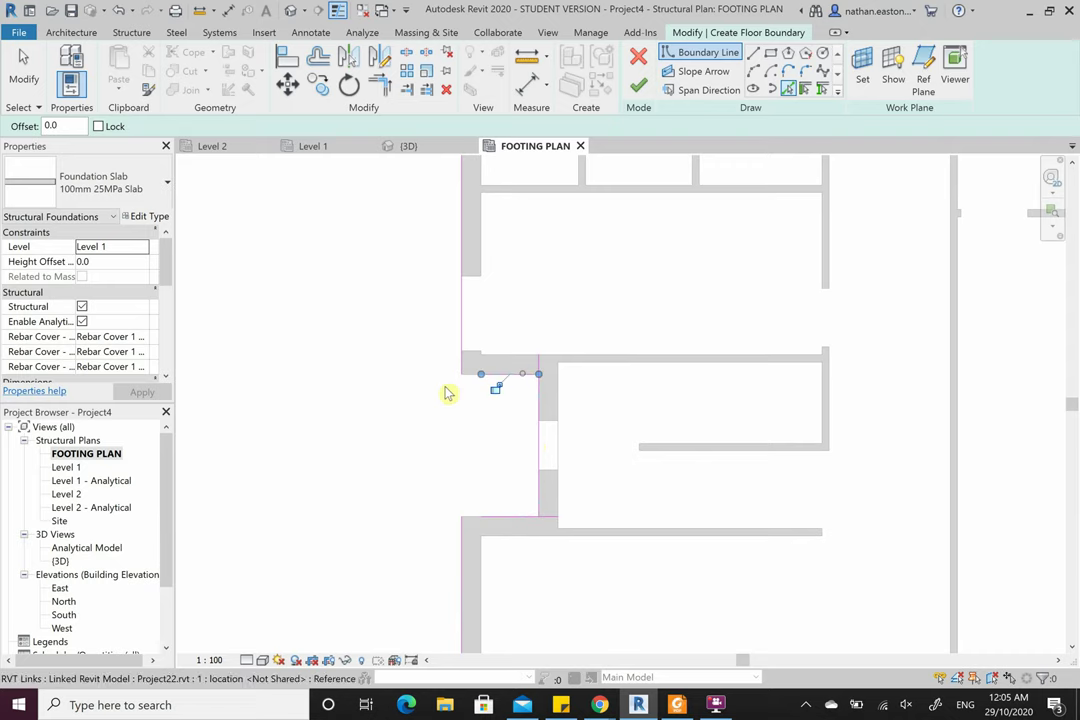
scroll(354, 356, down, 4)
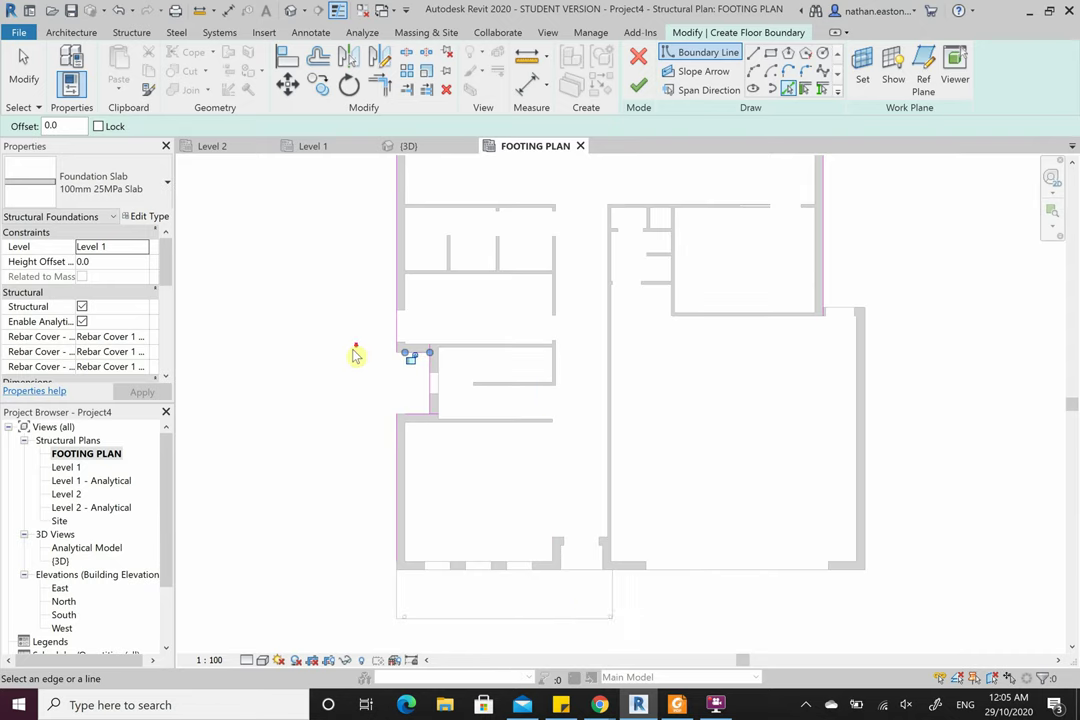
click(671, 580)
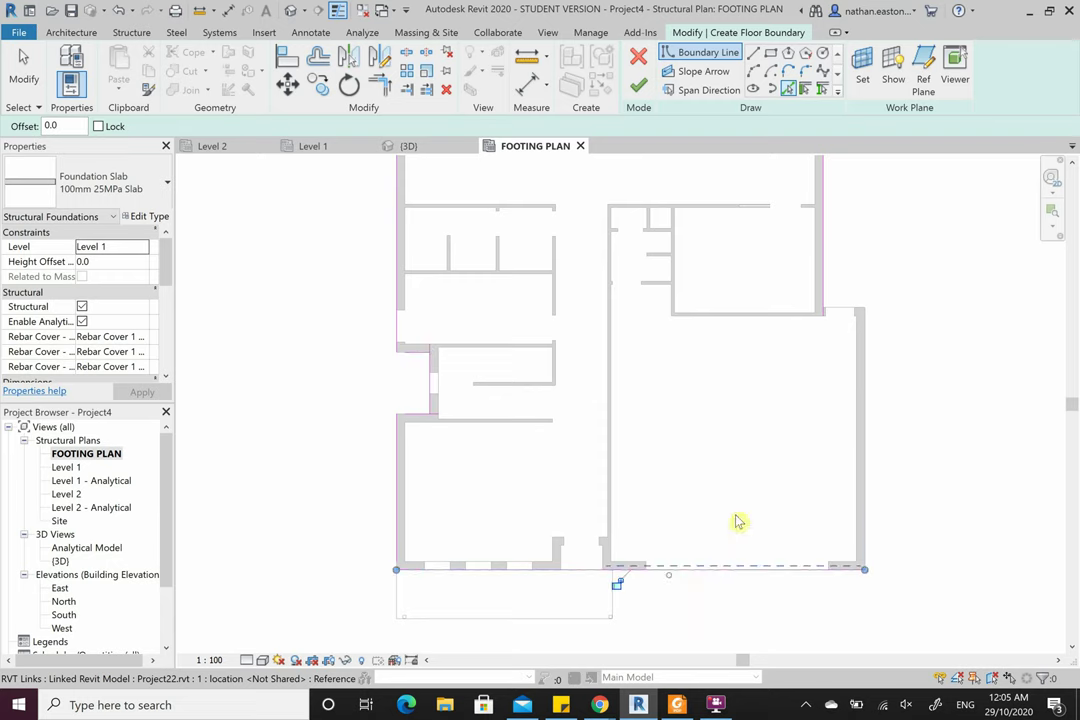
scroll(866, 330, up, 5)
click(867, 343)
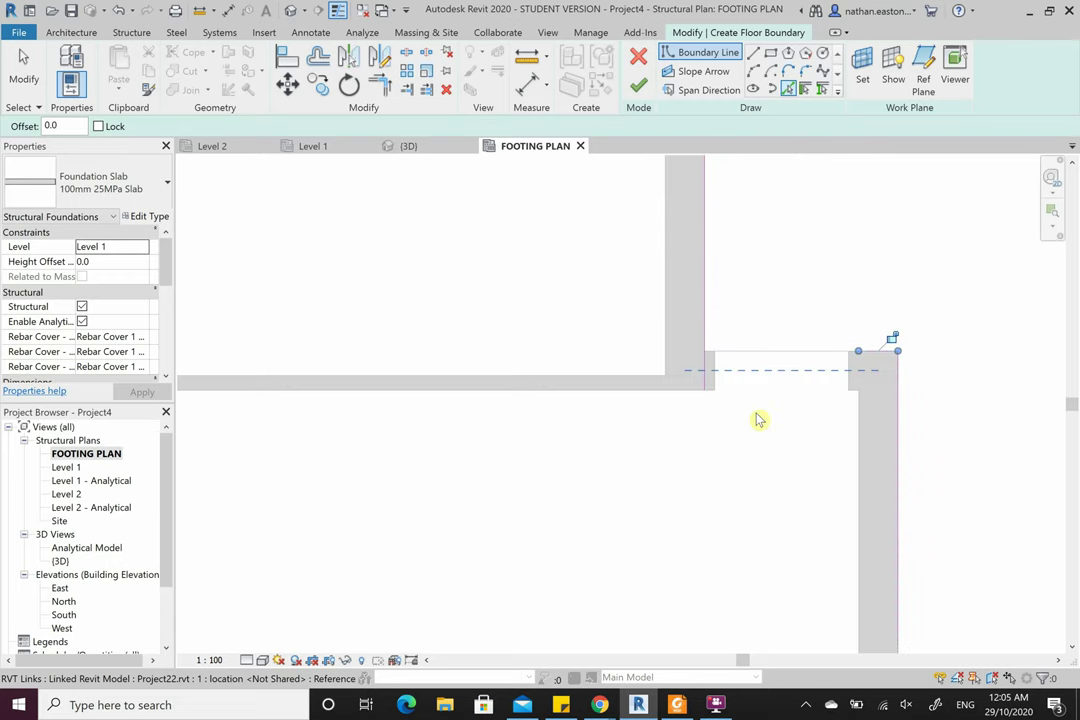
- Trim or extend the slab boundary lines to form closed corners at both ends of the garage's short return wall
key(Escape)
key(Escape)
click(383, 92)
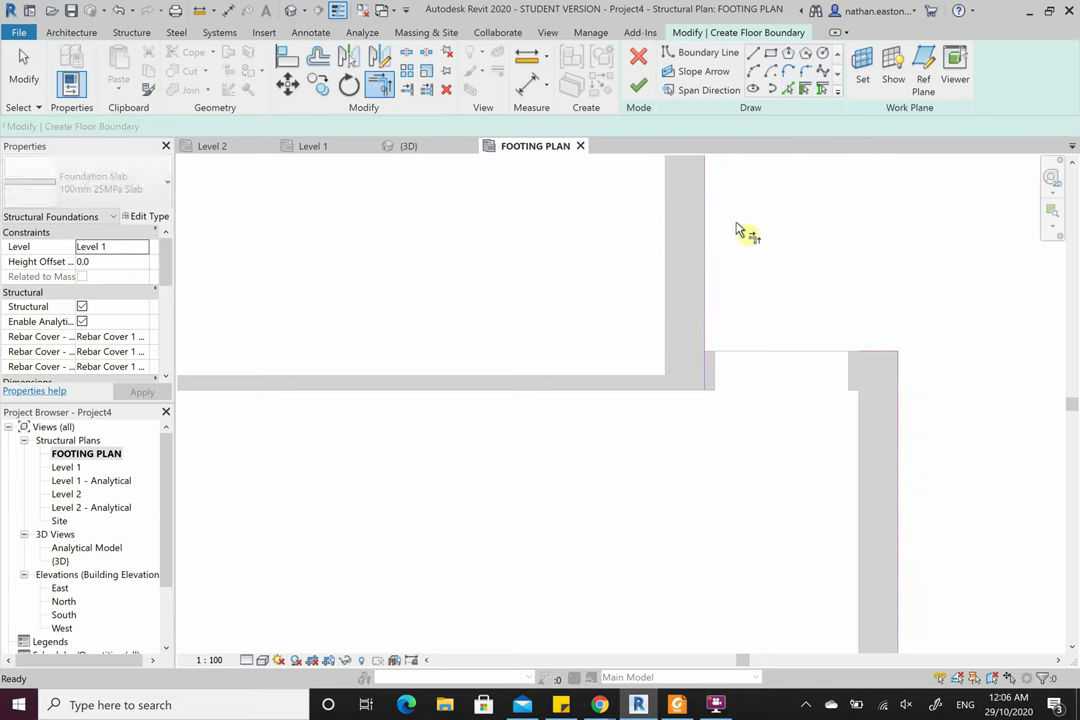
click(840, 352)
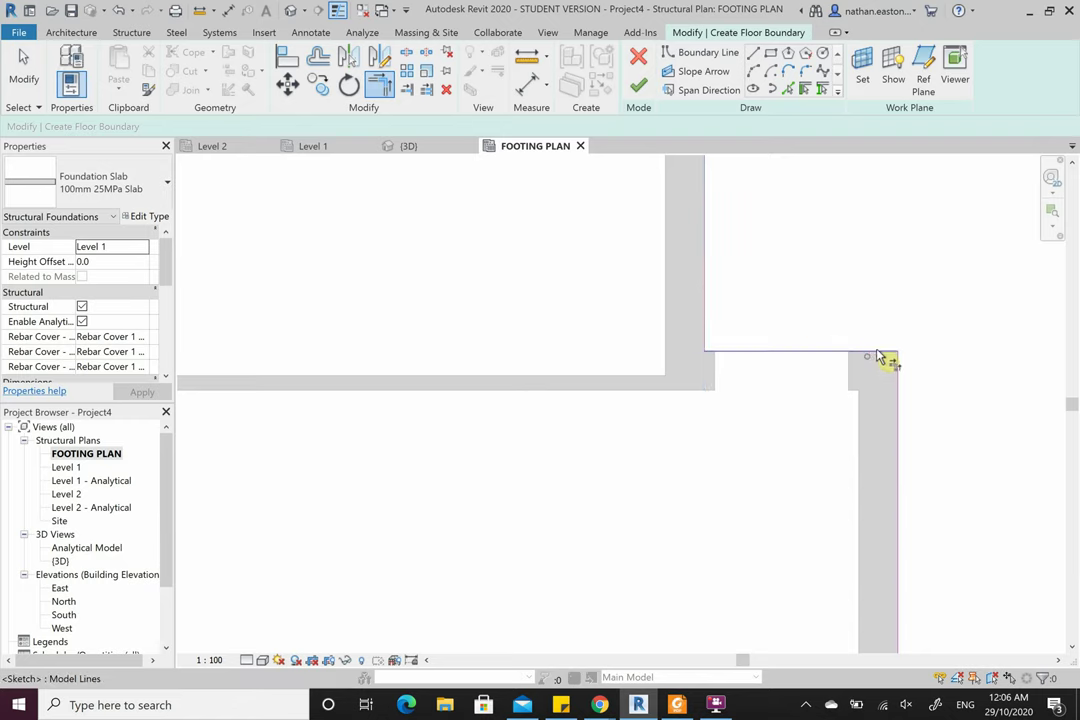
click(899, 389)
scroll(800, 240, down, 5)
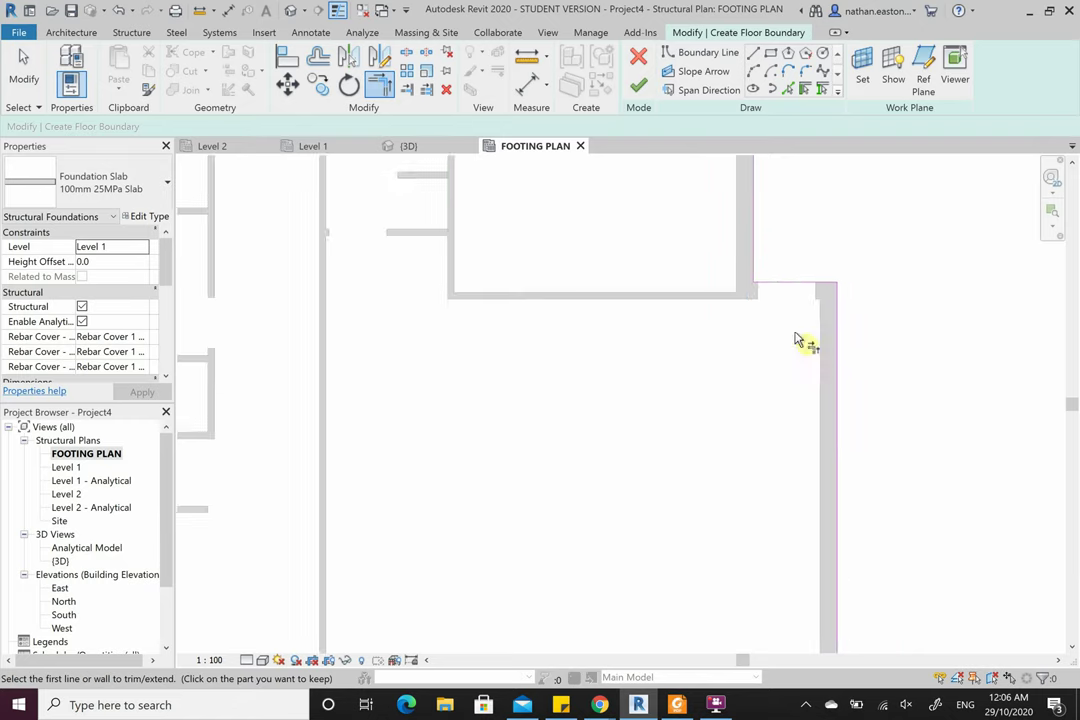
- Trim the slab boundary lines into closed corners along the front wall and around the left-side recess
click(818, 476)
click(680, 512)
click(680, 512)
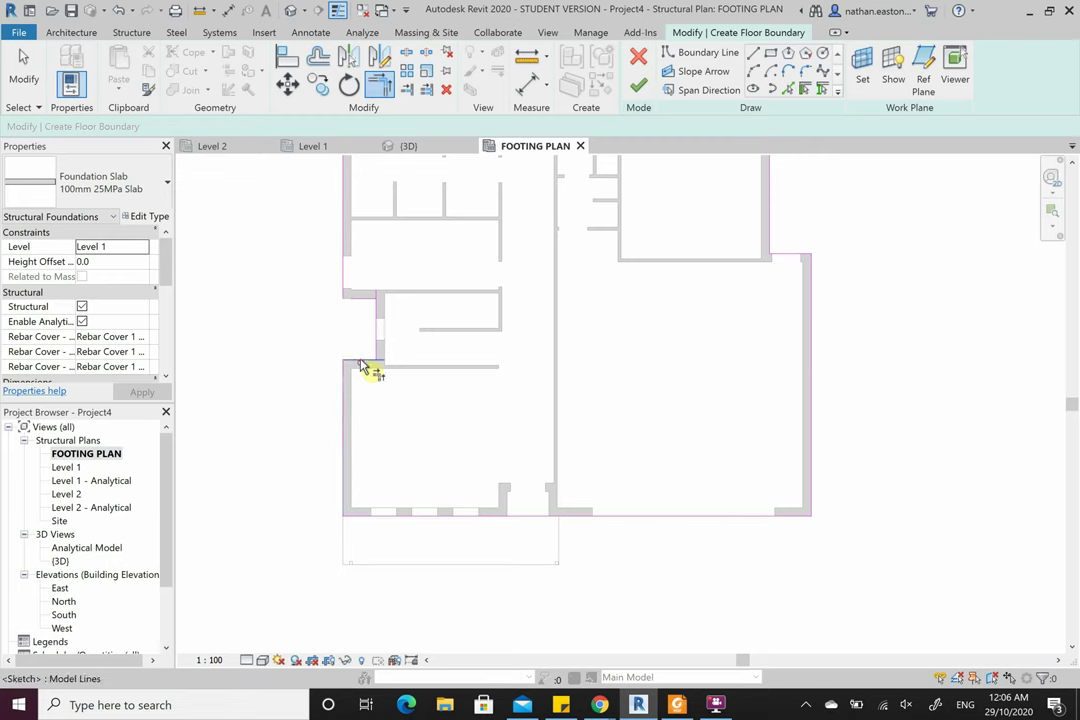
click(355, 278)
scroll(429, 340, down, 5)
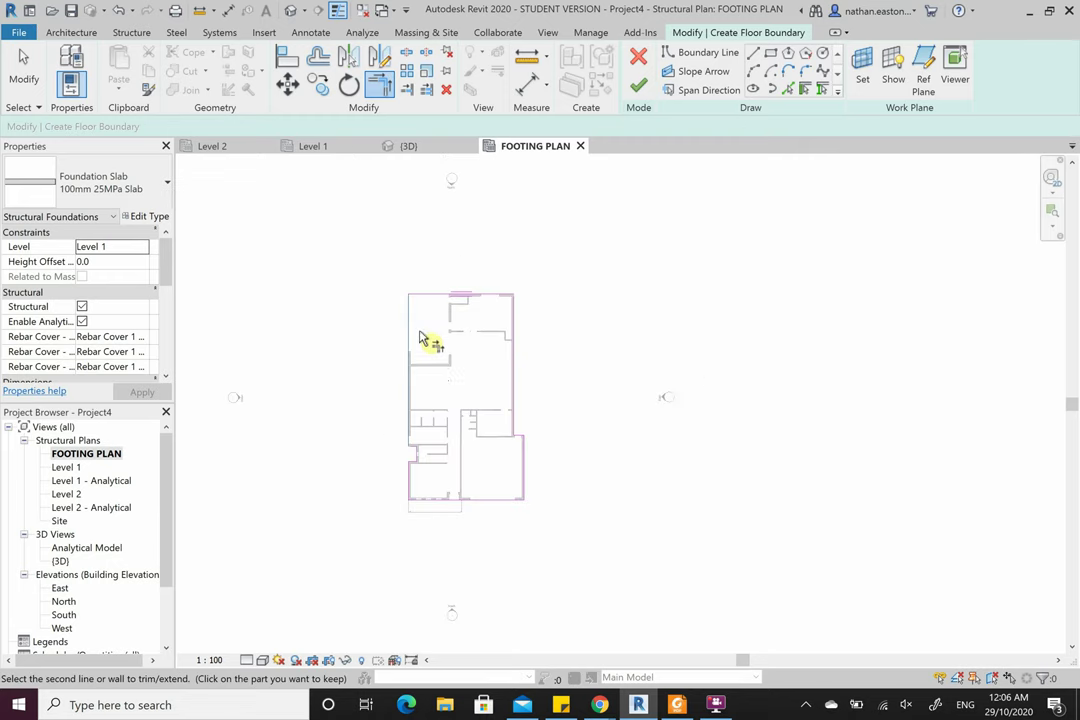
- Trim the house's upper boundary line with the long right and left edges to close both rear corners
scroll(436, 294, up, 3)
click(587, 283)
click(589, 284)
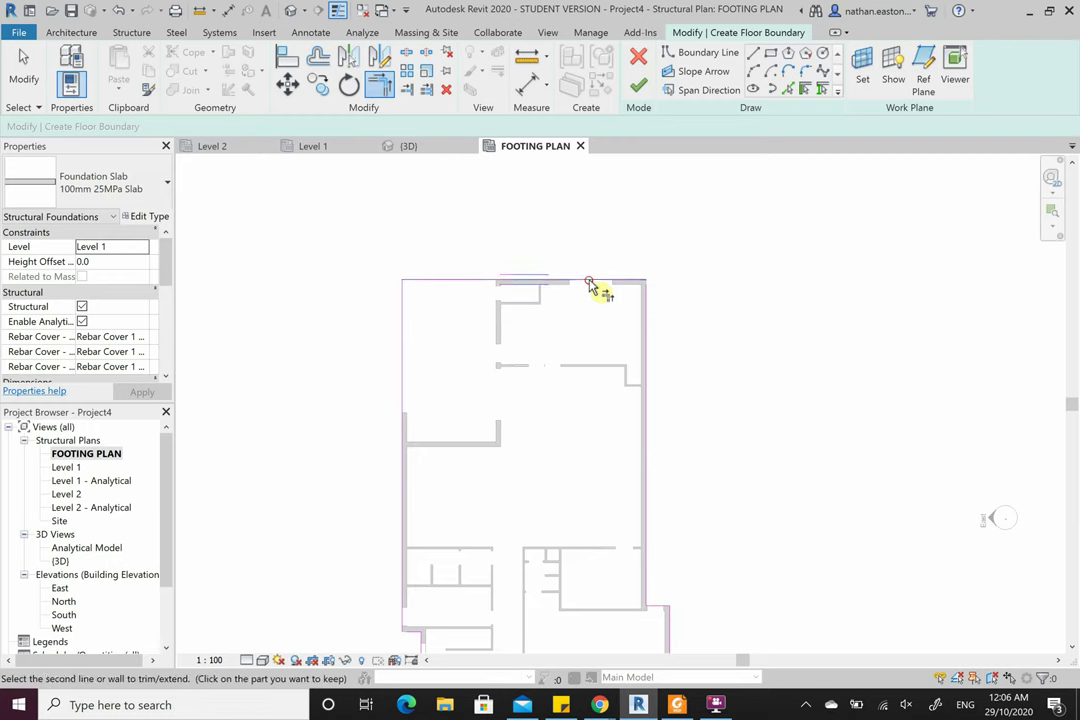
click(650, 330)
click(480, 298)
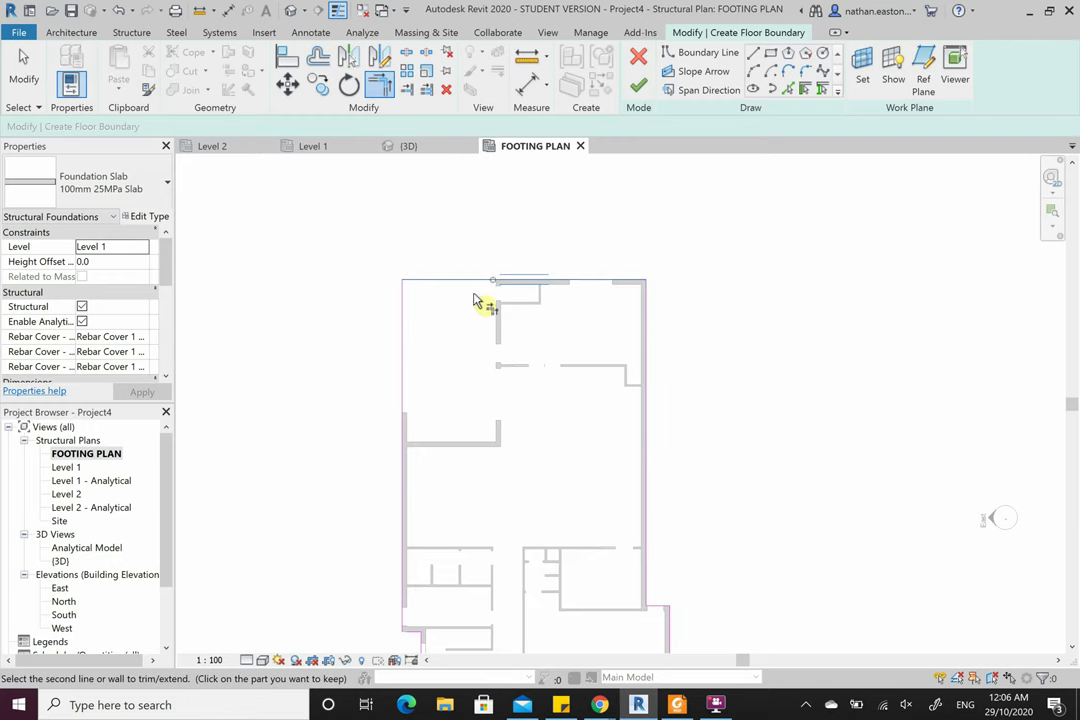
click(406, 347)
- Leave the trim command and inspect the slab boundary around the recess, garage and front wall for gaps
scroll(446, 364, down, 2)
scroll(432, 527, up, 5)
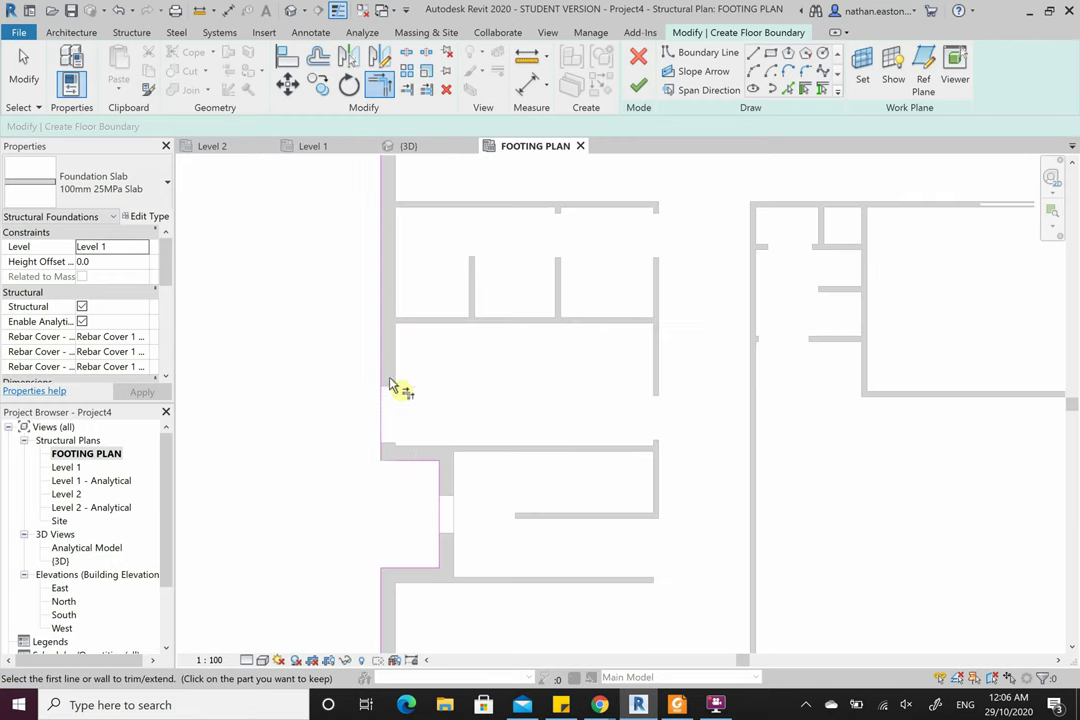
scroll(395, 440, up, 1)
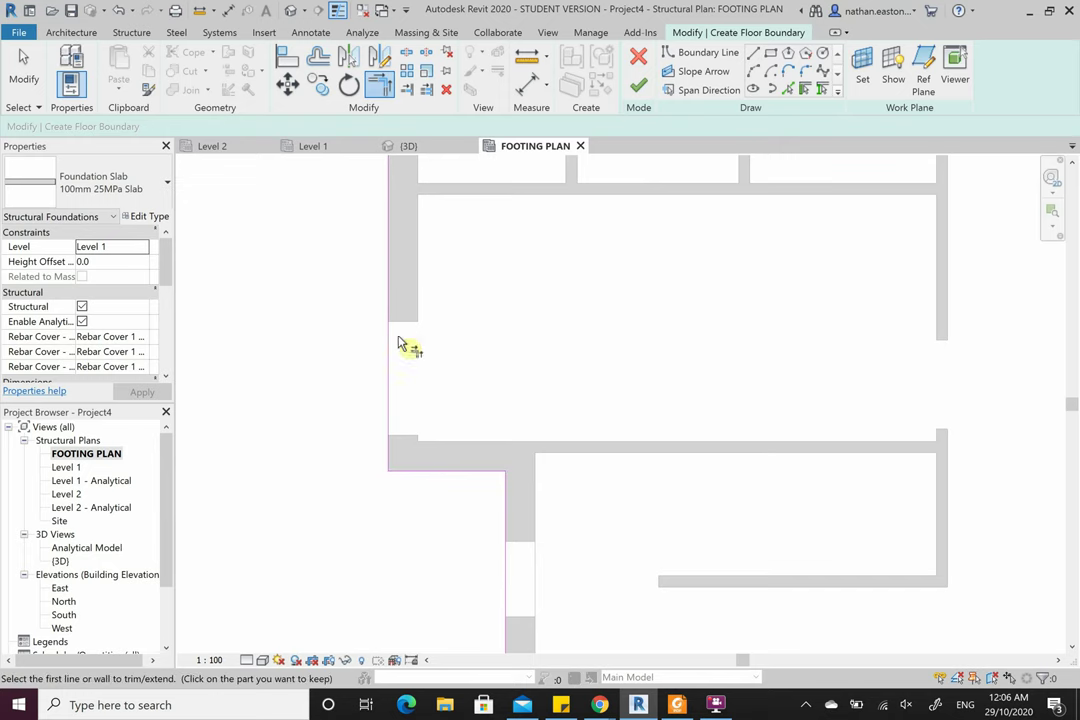
scroll(405, 220, up, 2)
key(Escape)
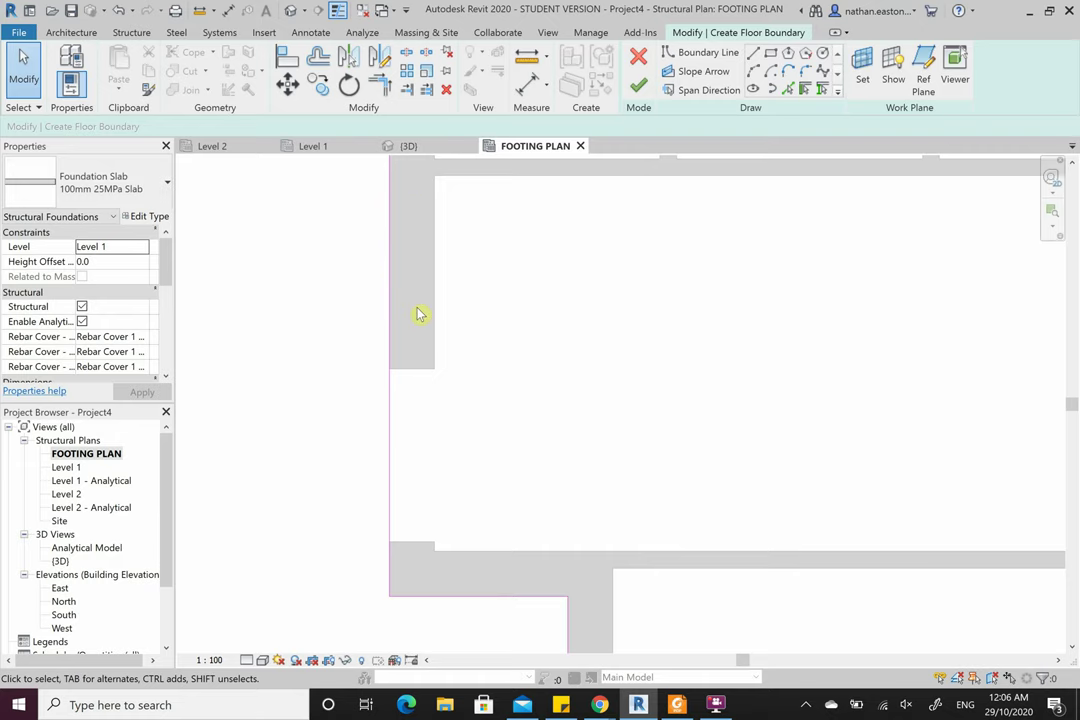
scroll(311, 313, down, 3)
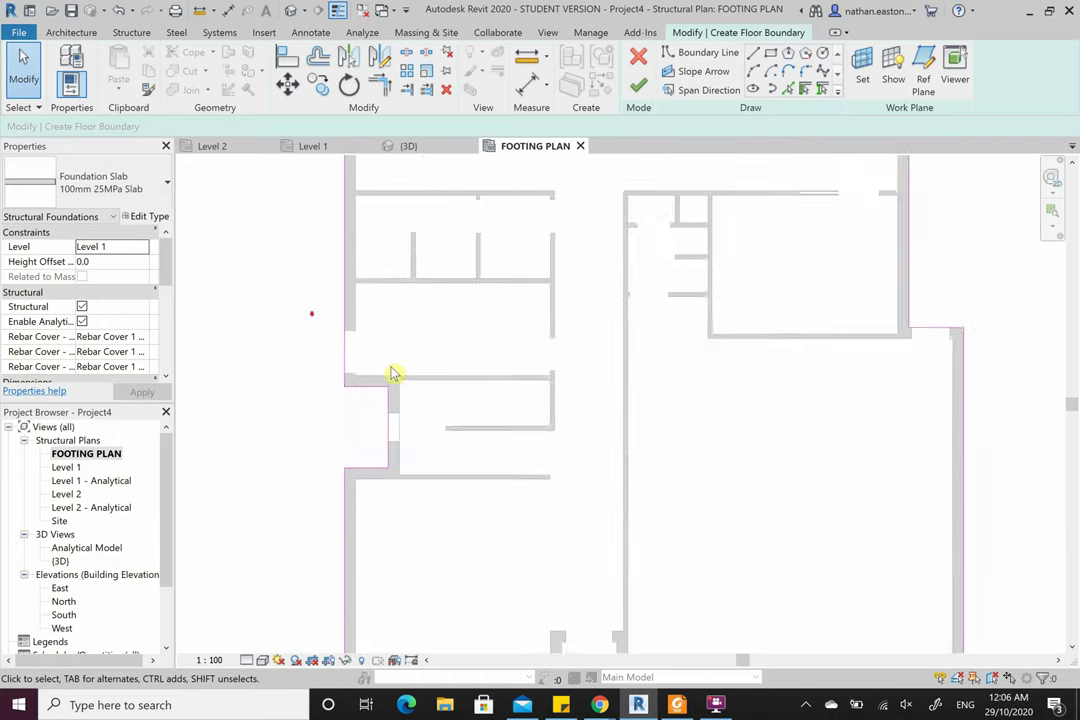
scroll(391, 374, down, 3)
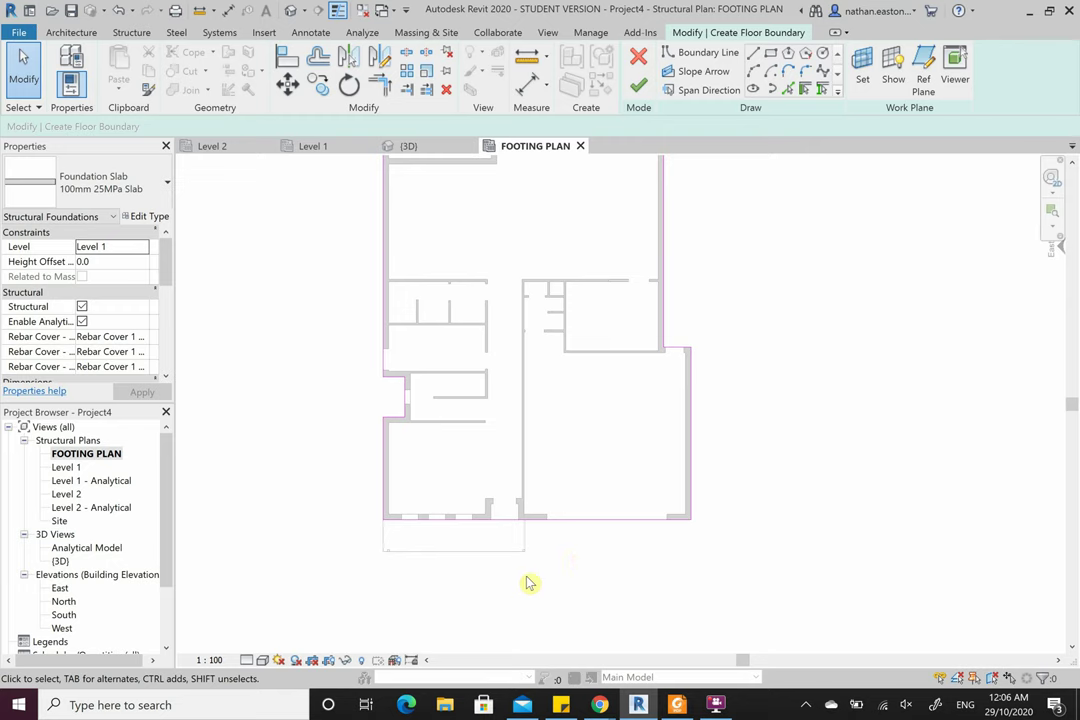
scroll(540, 578, down, 2)
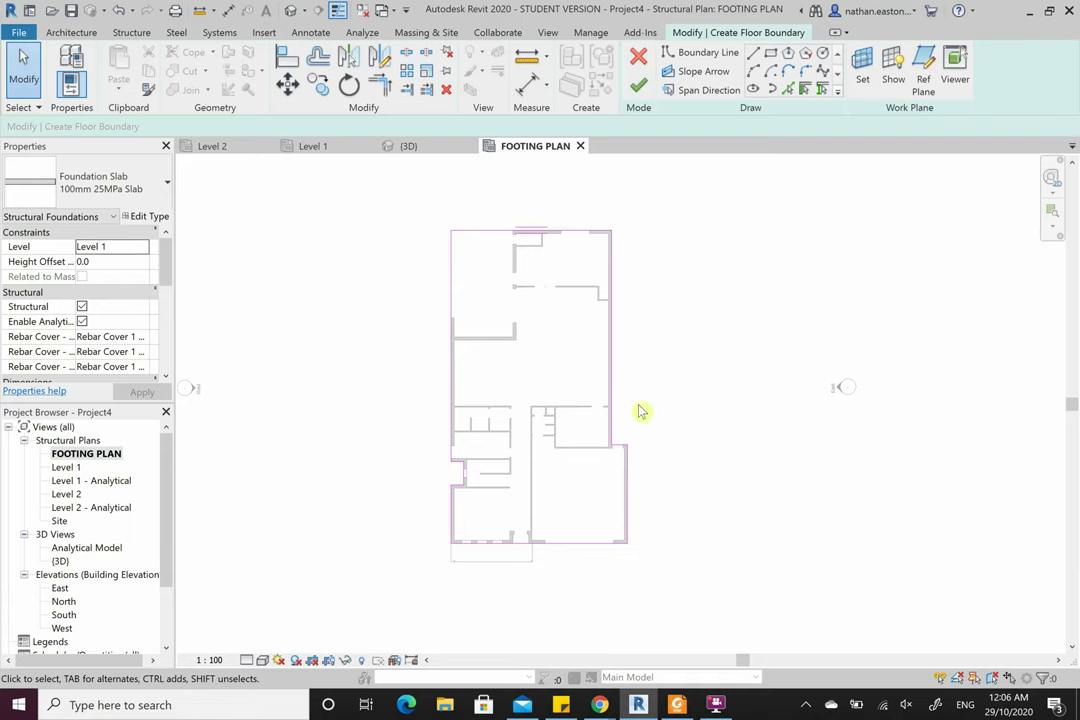
- Add a second rebar cover type in the Rebar Cover Settings
click(137, 37)
click(552, 110)
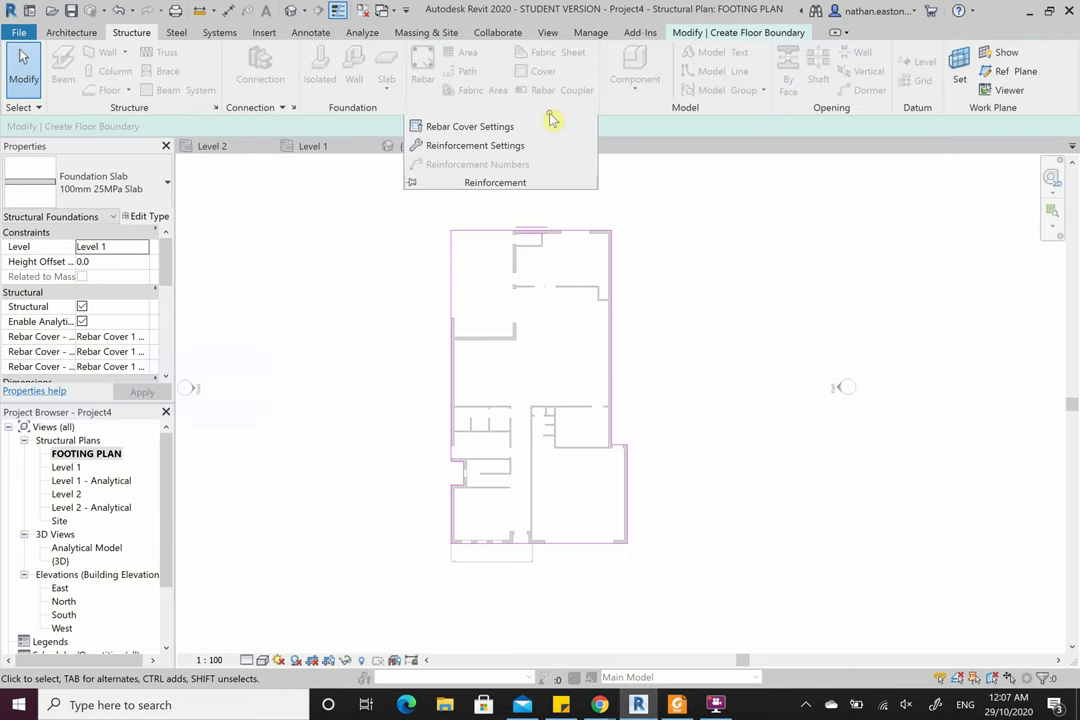
click(505, 128)
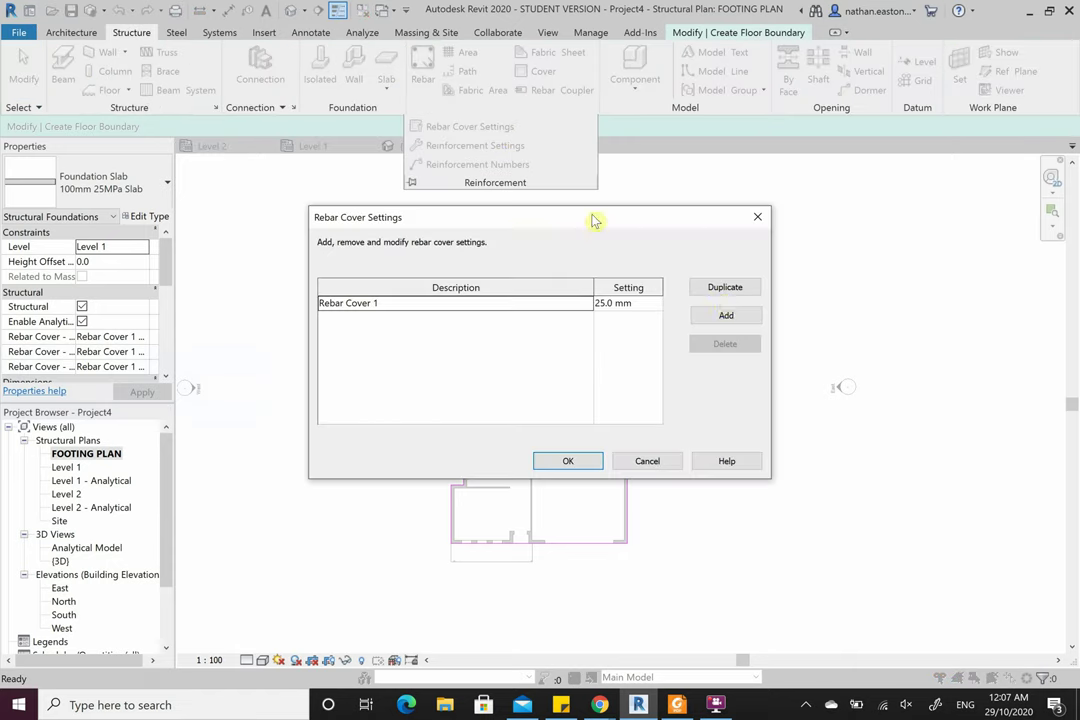
click(726, 316)
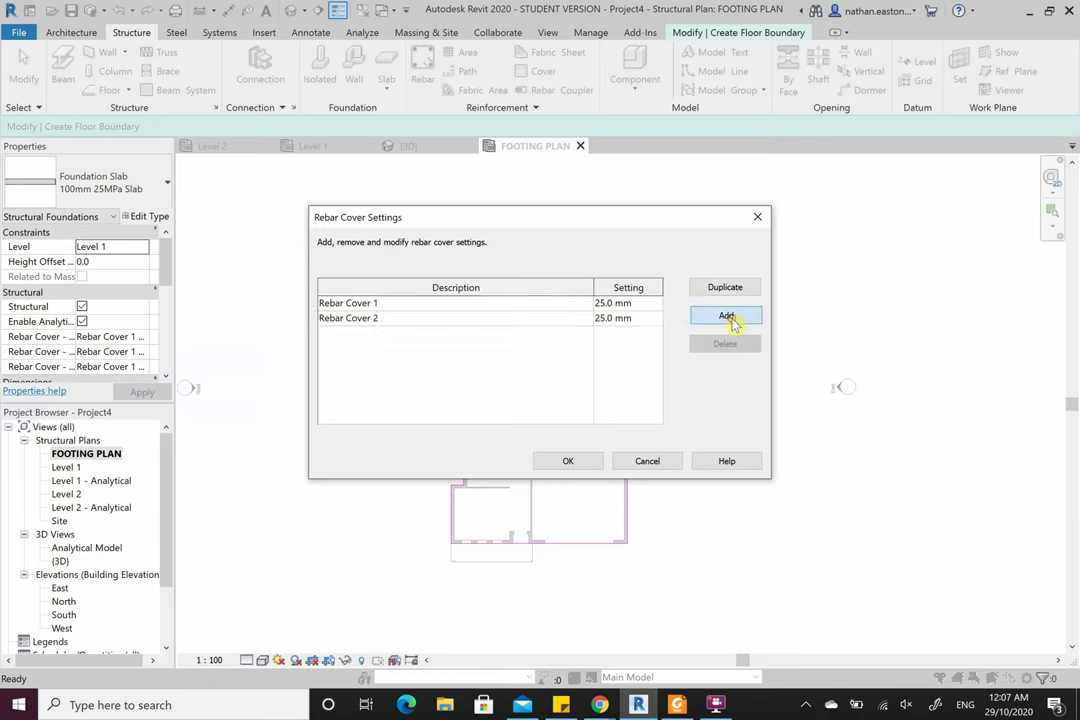
click(482, 320)
click(480, 320)
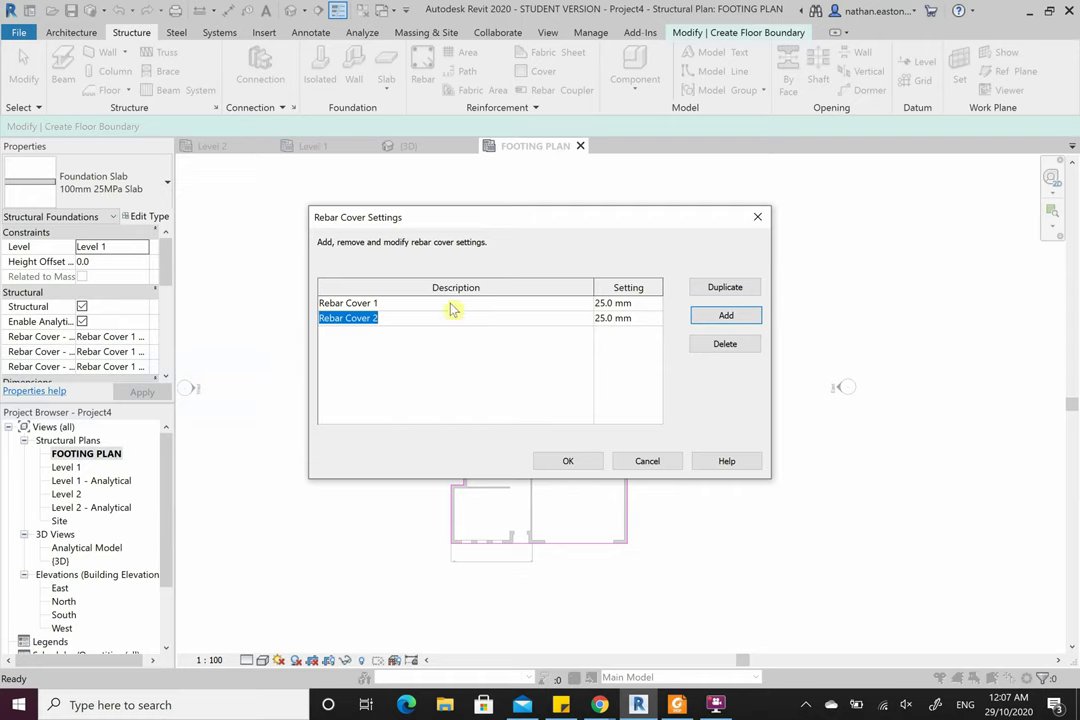
- Set the cover distance of Rebar Cover 2 to 20 mm and accept the settings
click(614, 318)
double_click(614, 318)
text(20)
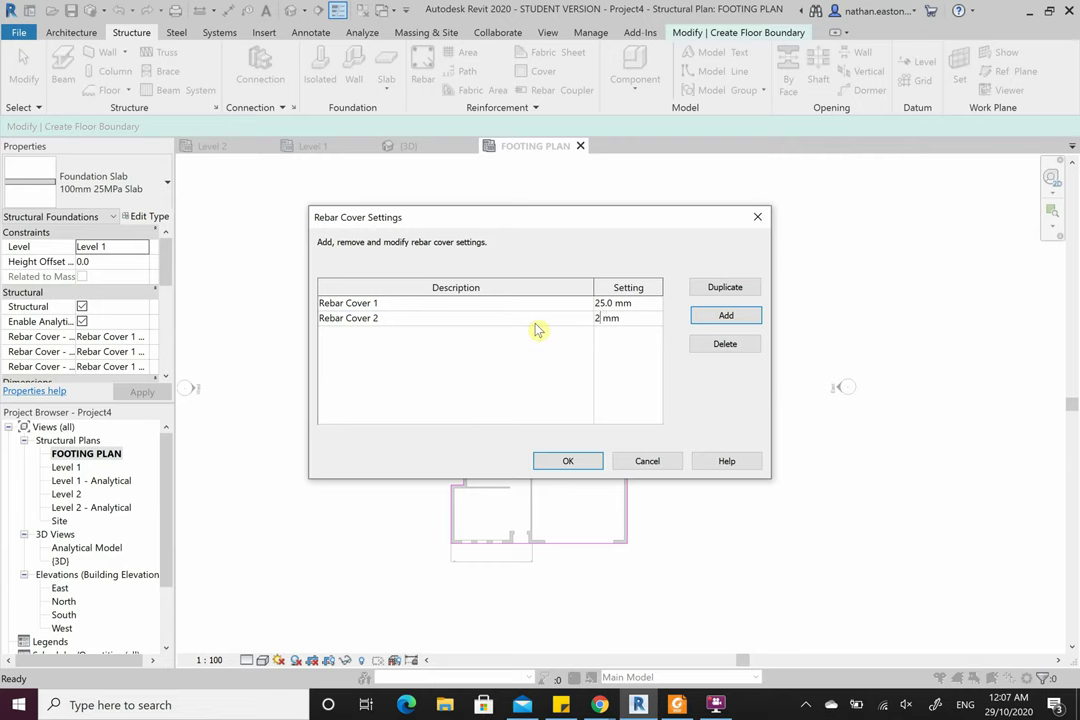
text(.00)
click(577, 463)
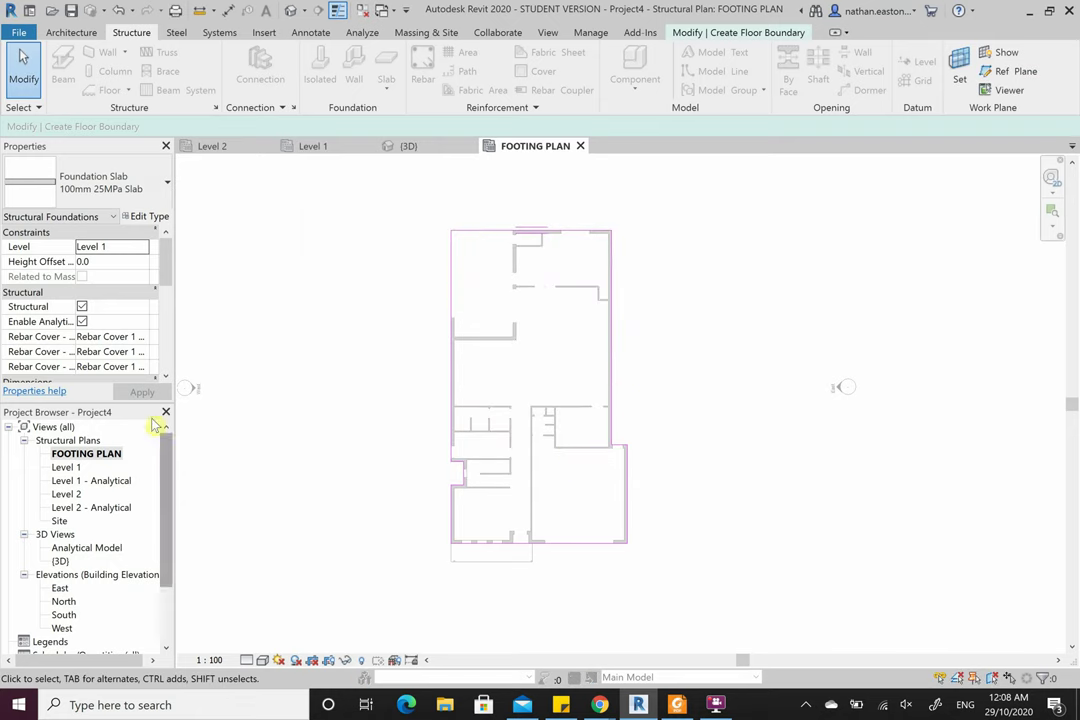
- Assign Rebar Cover 2 <20 mm> to all three rebar cover properties of the foundation slab
click(142, 337)
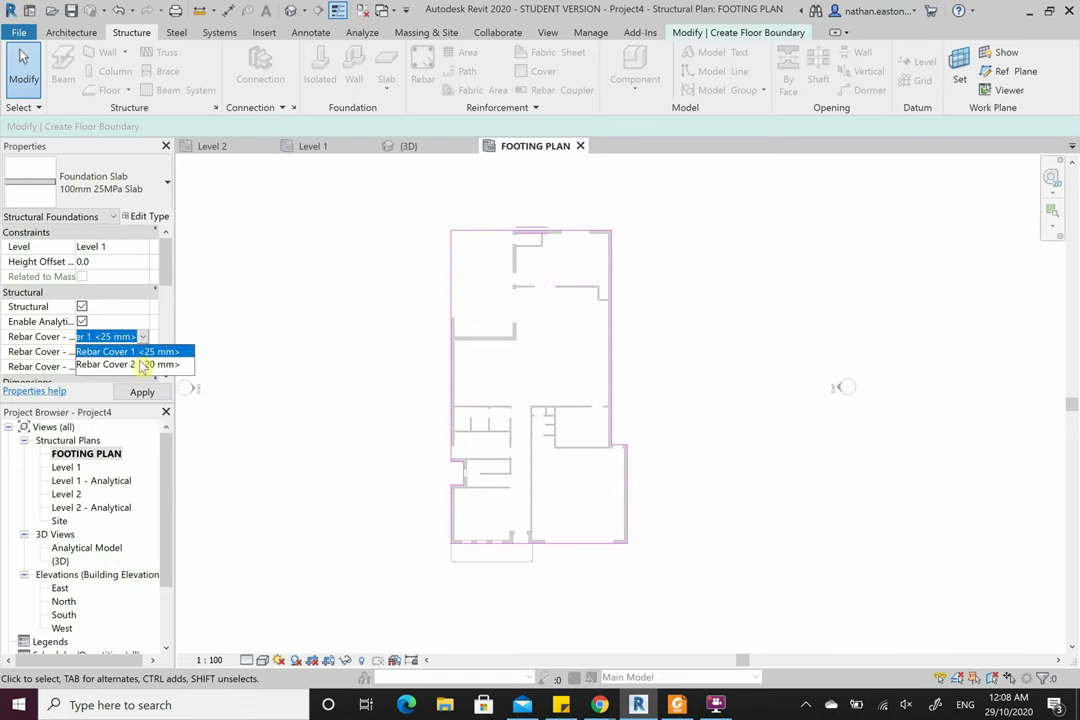
click(143, 364)
click(142, 352)
click(143, 378)
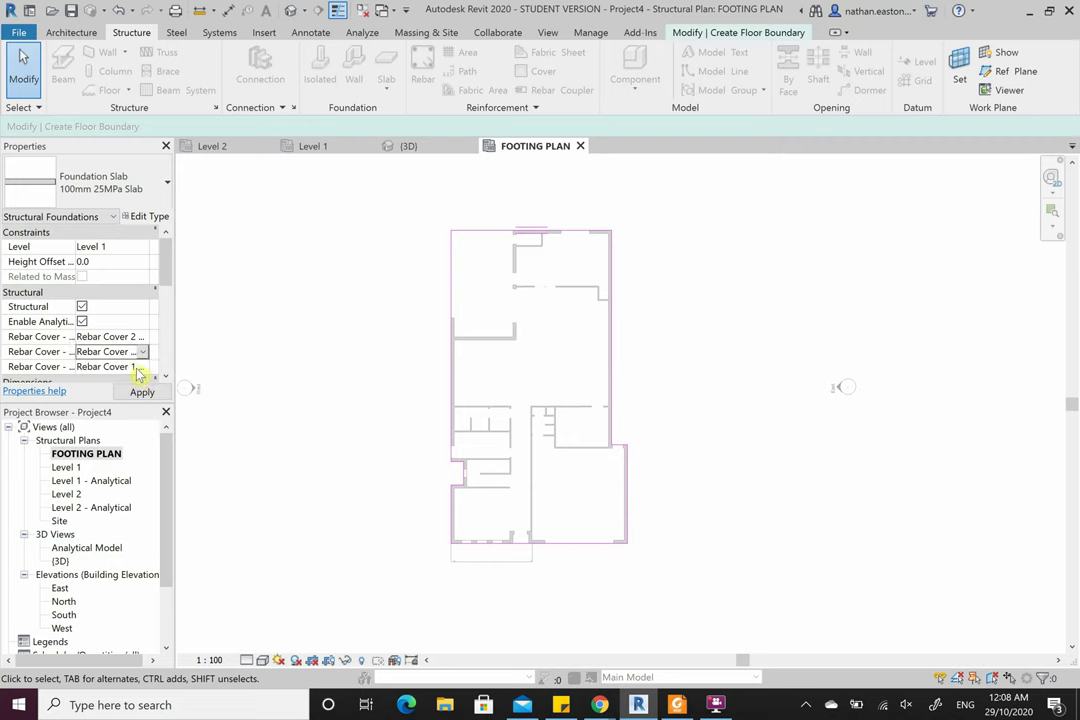
click(140, 366)
click(142, 366)
click(100, 378)
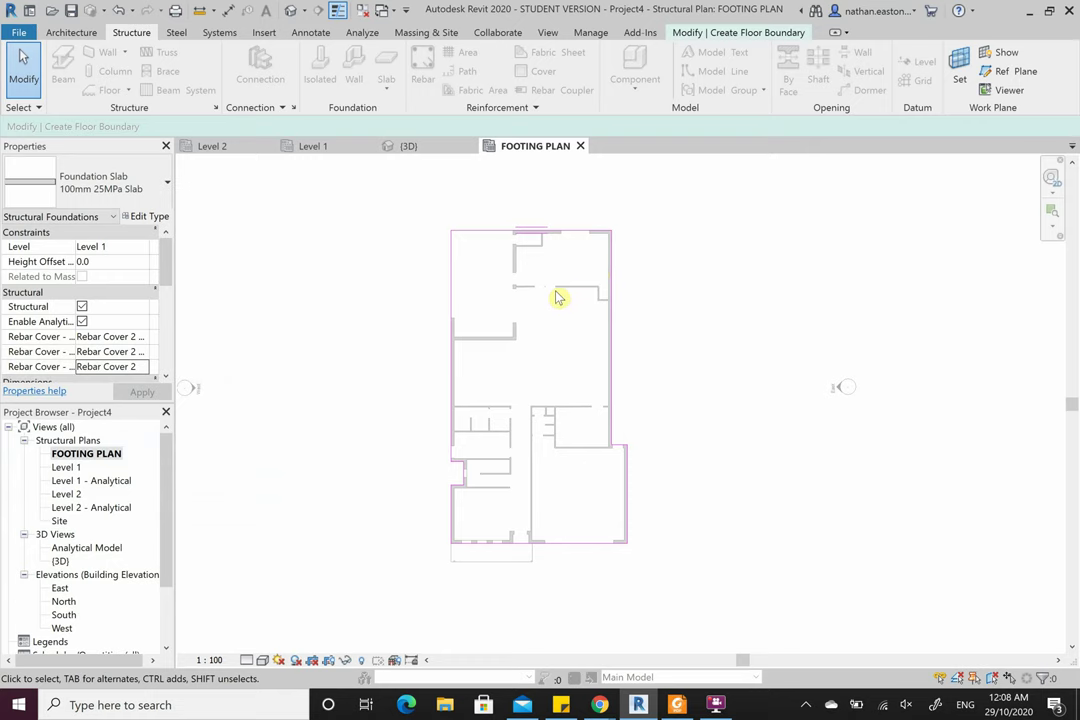
- Finish the boundary sketch to create the 100mm 25MPa foundation slab
click(718, 32)
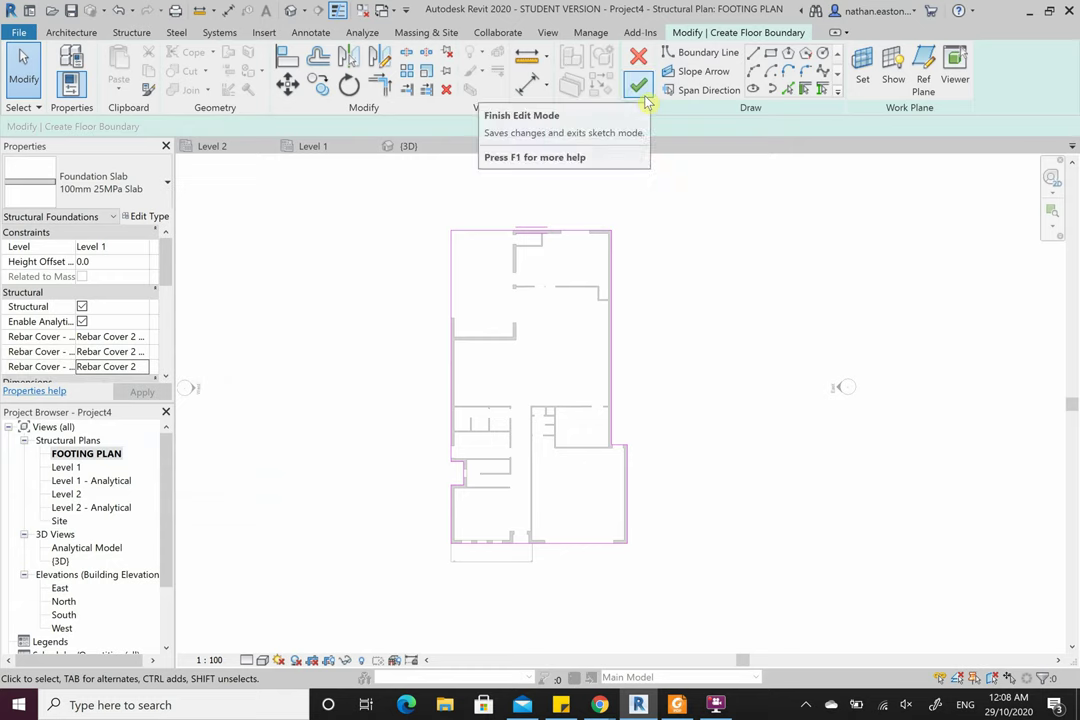
click(131, 32)
scroll(250, 28, down, 2)
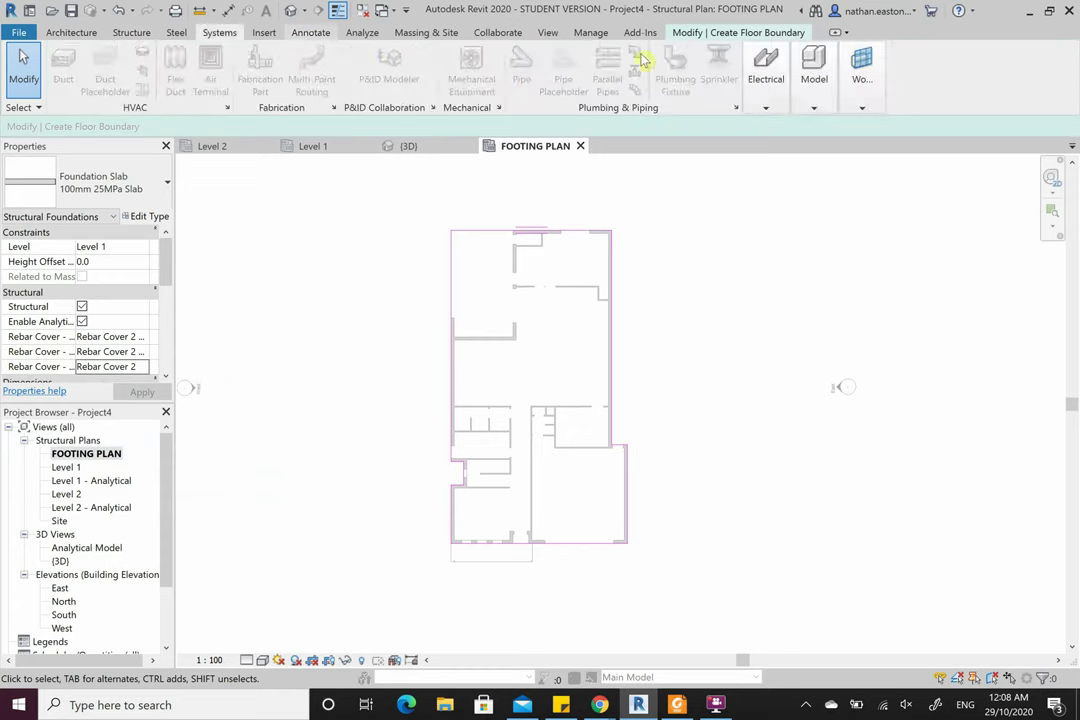
scroll(547, 50, down, 2)
click(735, 35)
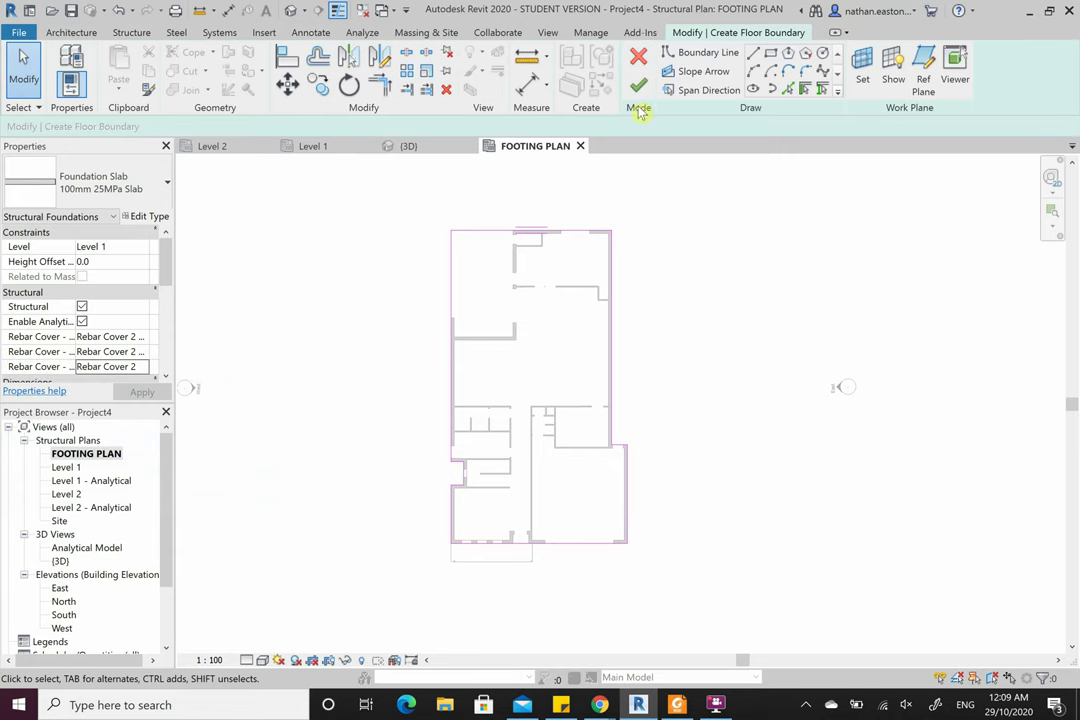
click(638, 90)
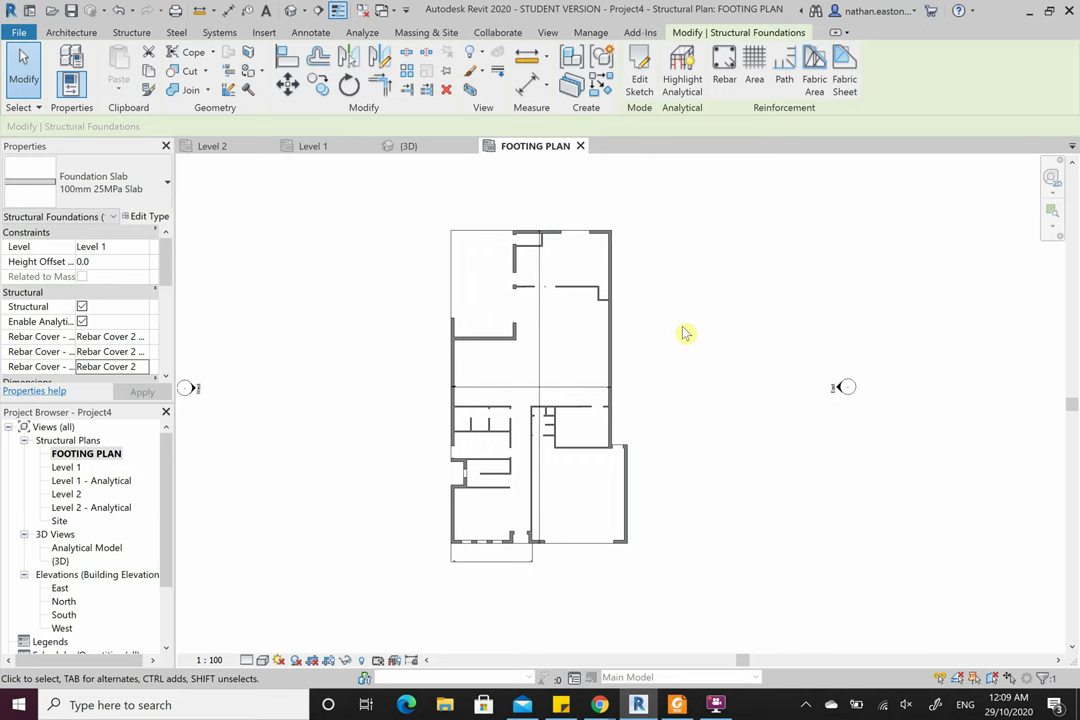
key(v)
key(v)
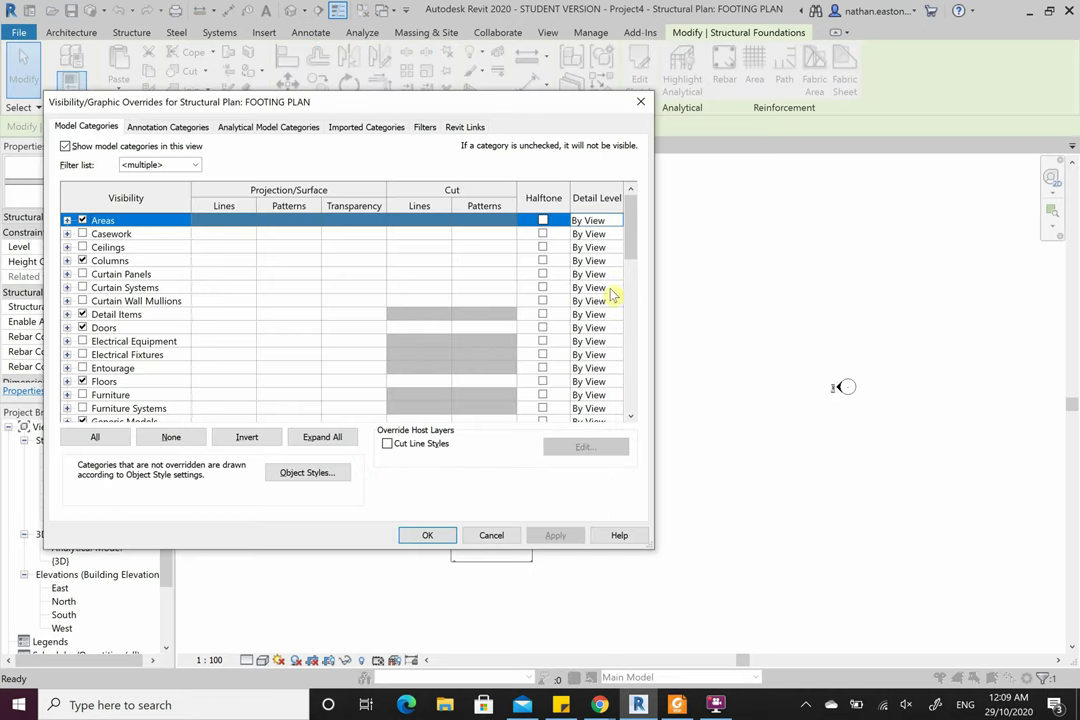
click(470, 130)
drag(487, 101, 723, 16)
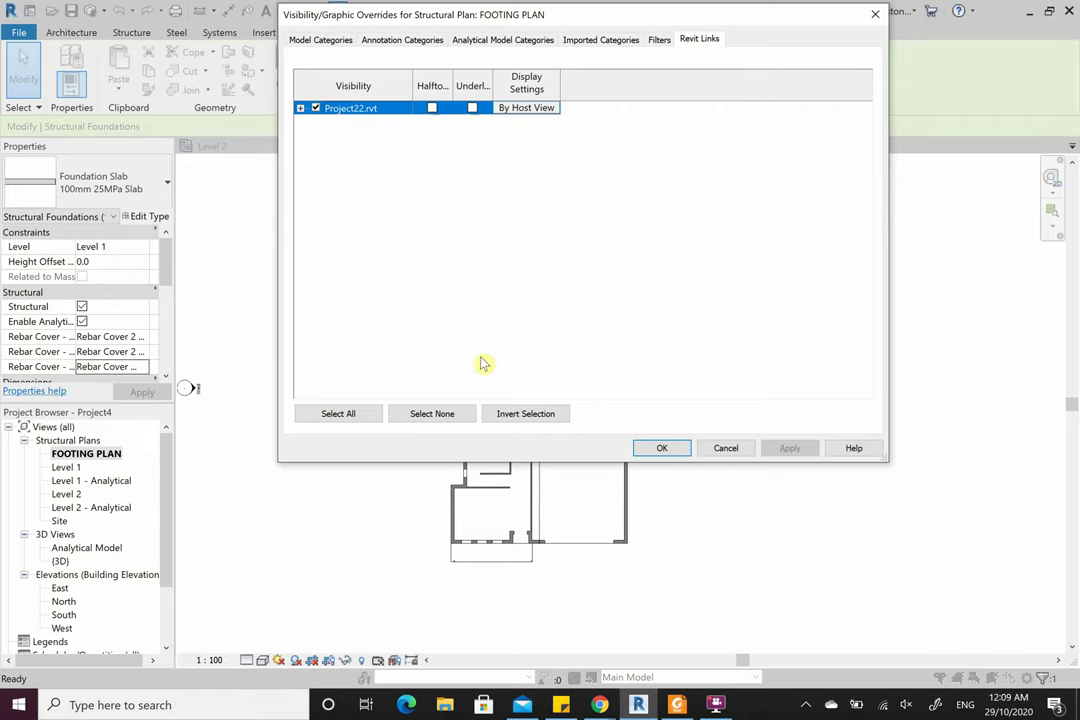
click(875, 14)
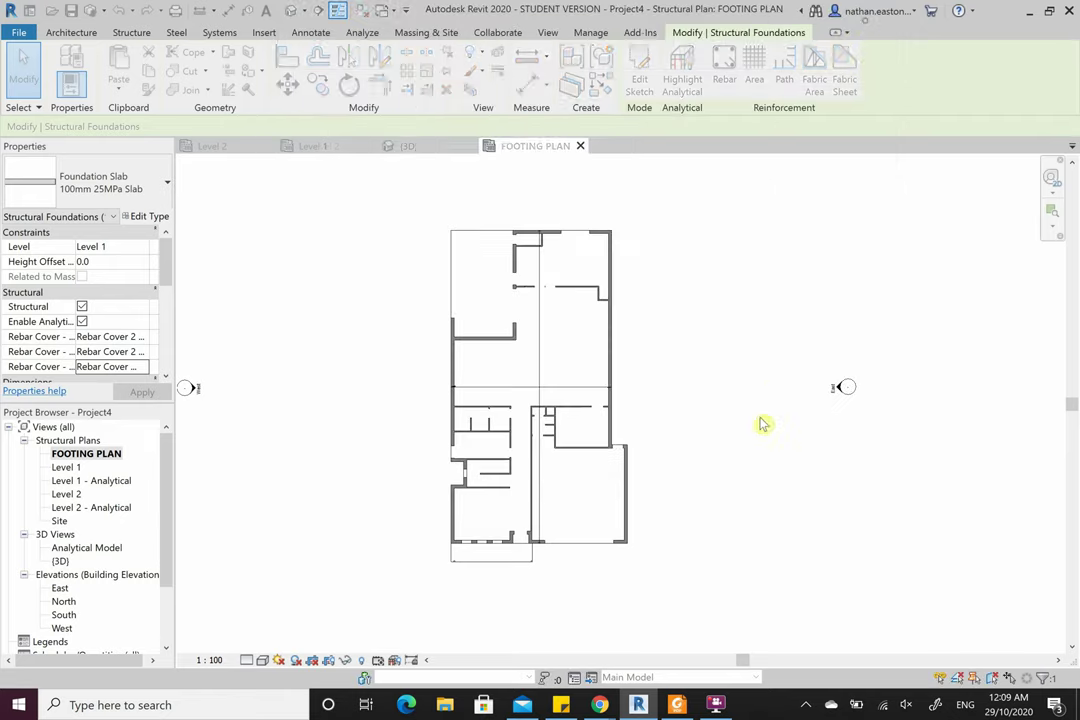
key(Escape)
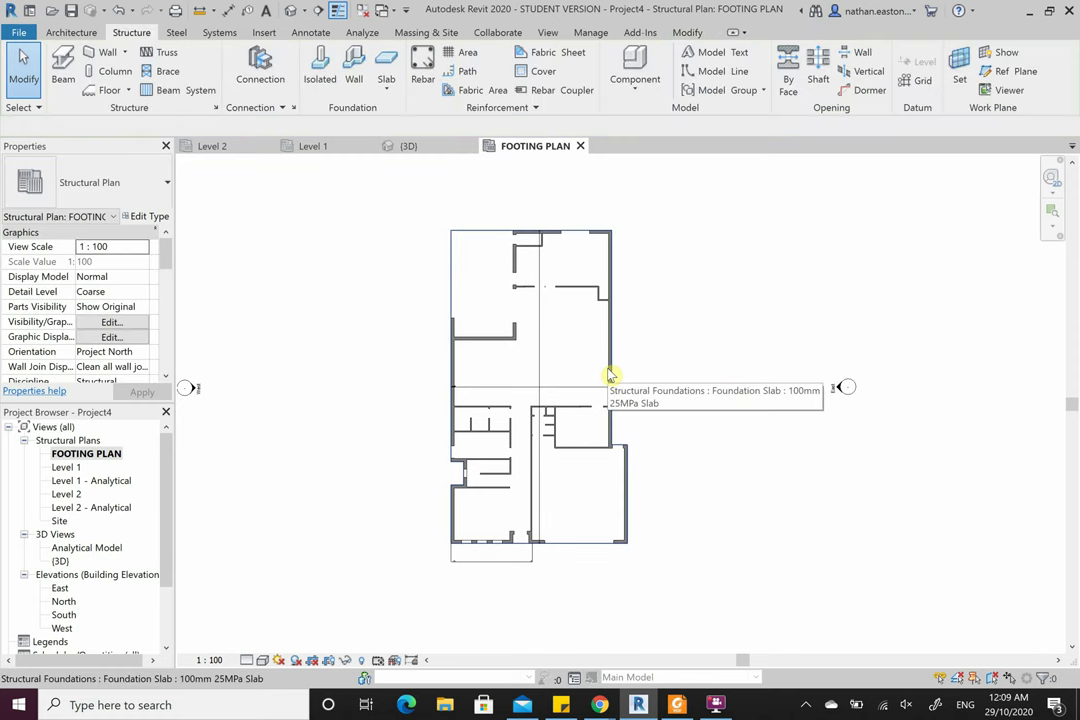
click(583, 292)
key(Escape)
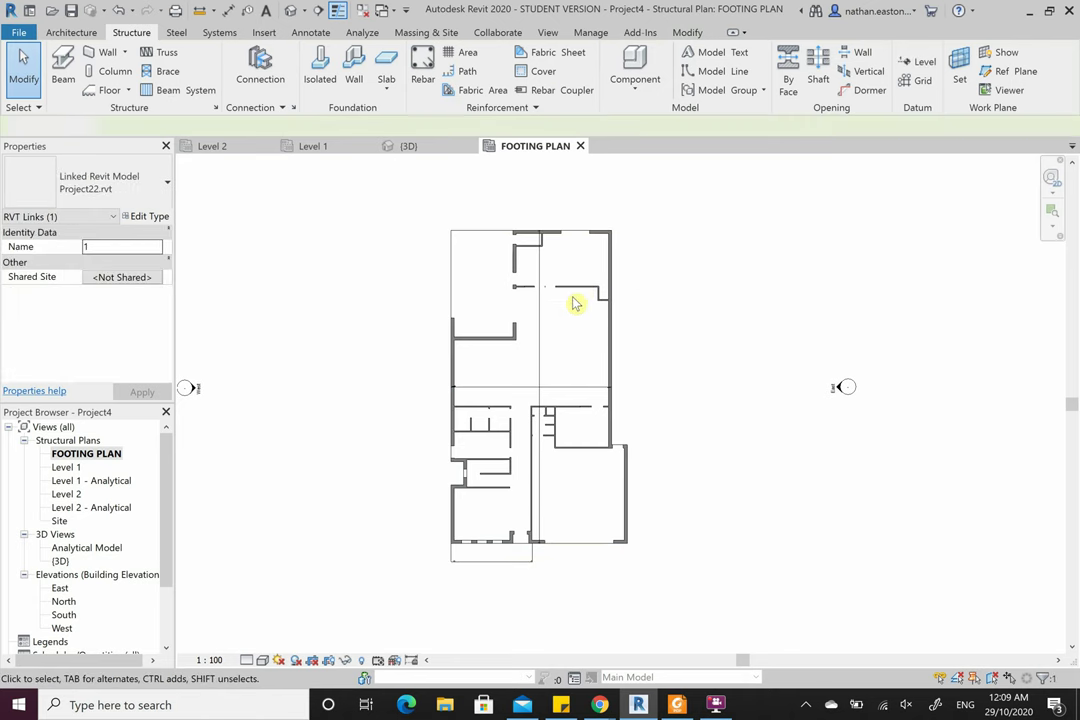
key(Tab)
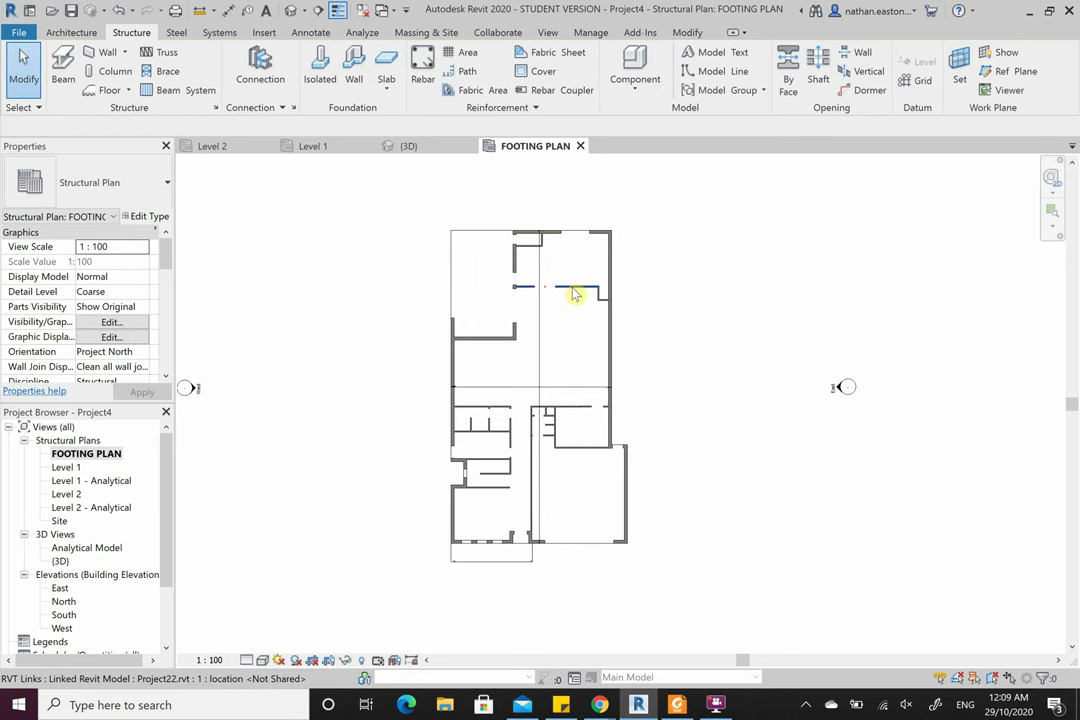
click(575, 293)
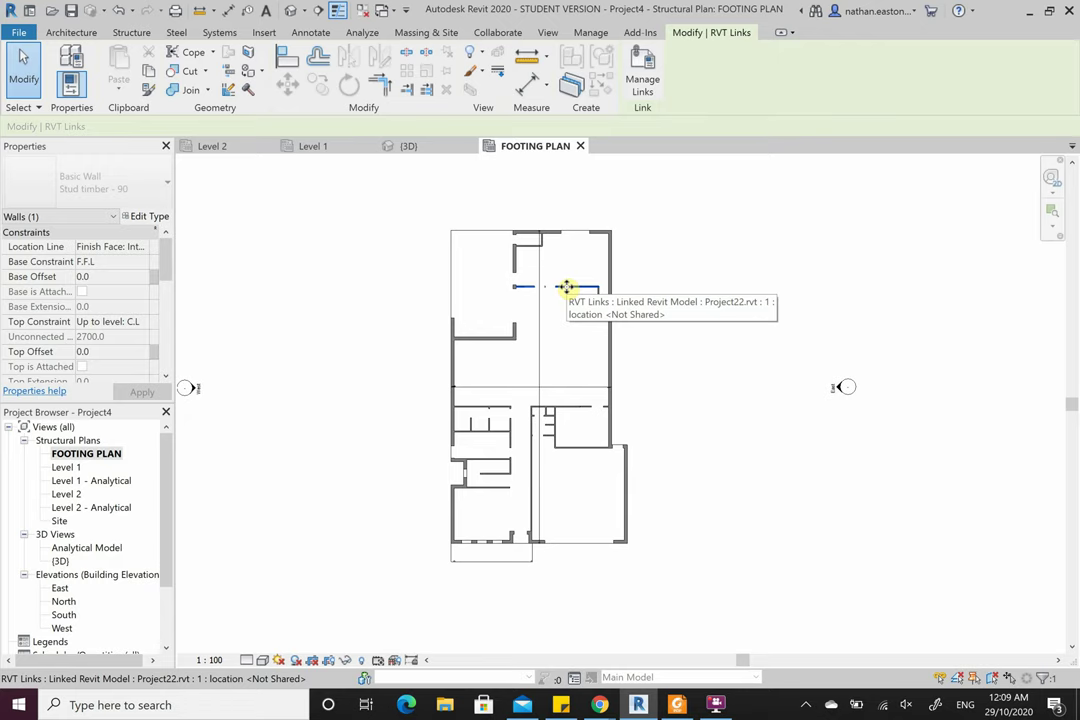
right_click(566, 288)
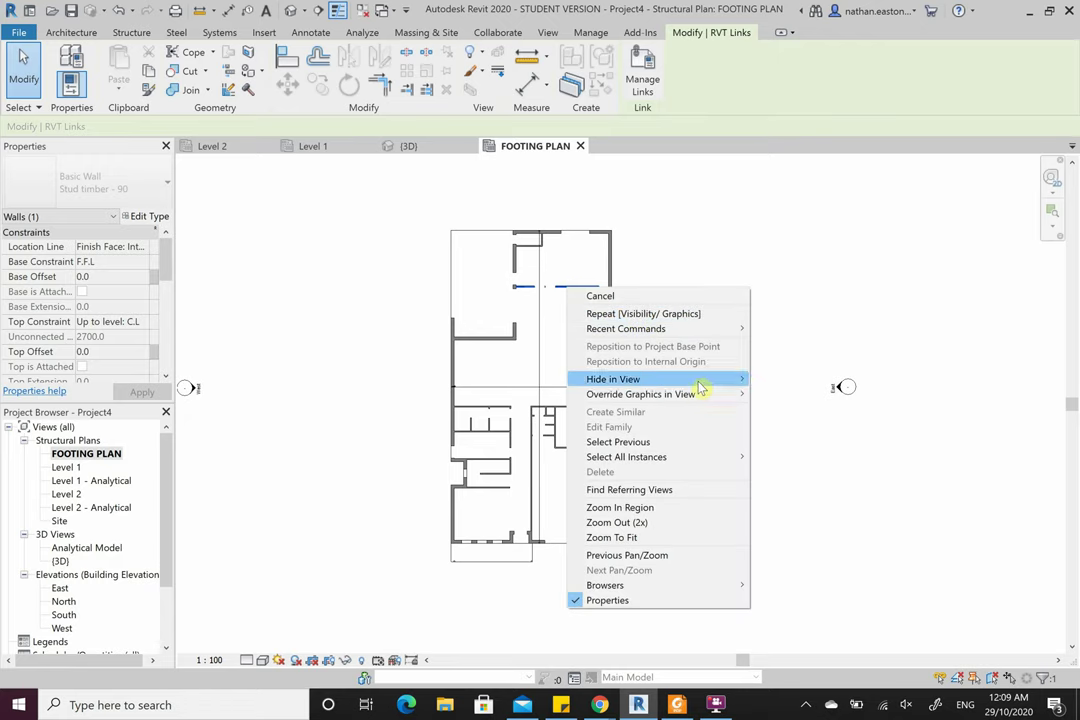
mouse_move(700, 405)
click(778, 410)
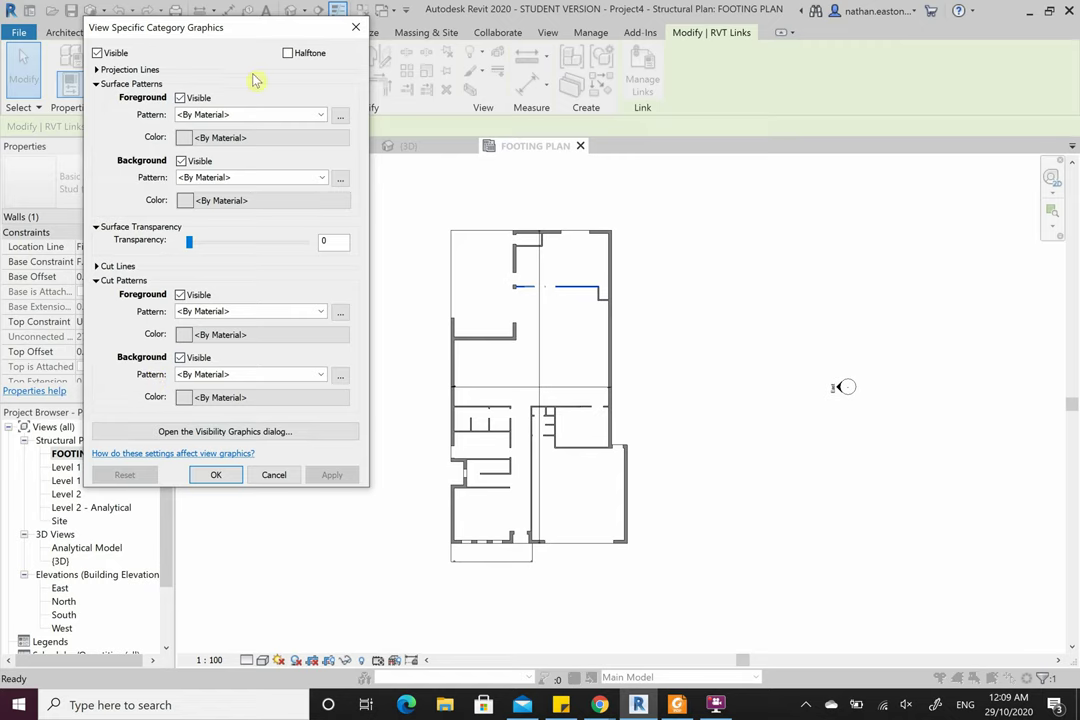
click(355, 27)
click(725, 357)
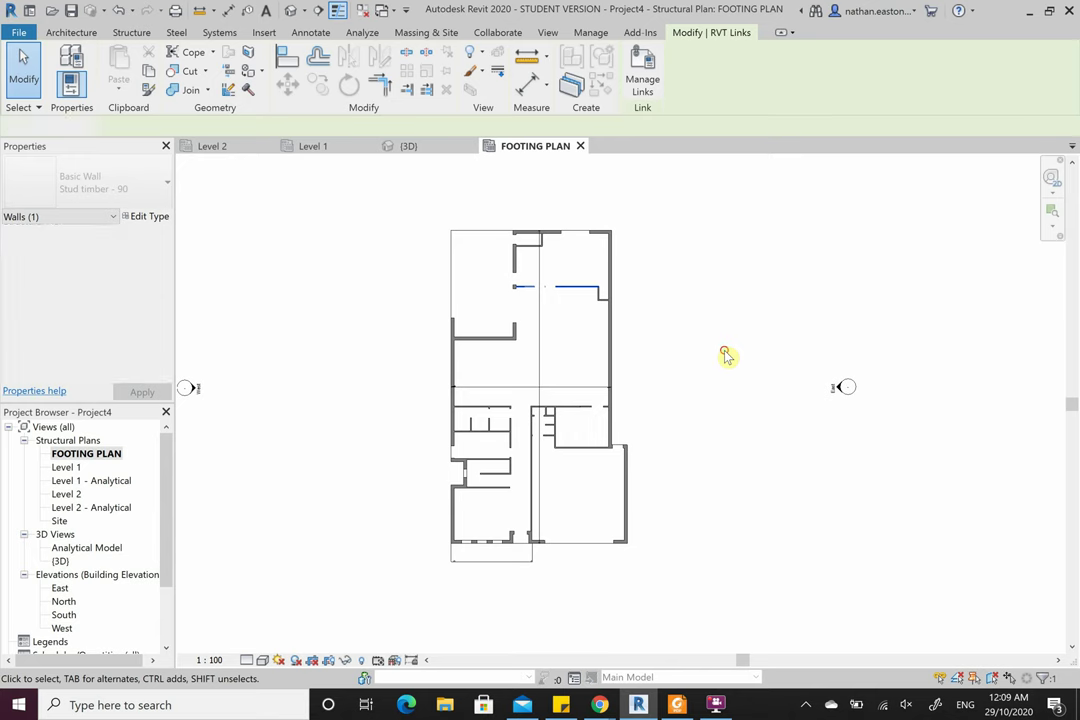
- Set the Project22.rvt link's display settings in the footing plan to Custom, with its model categories also set to Custom
key(v)
key(v)
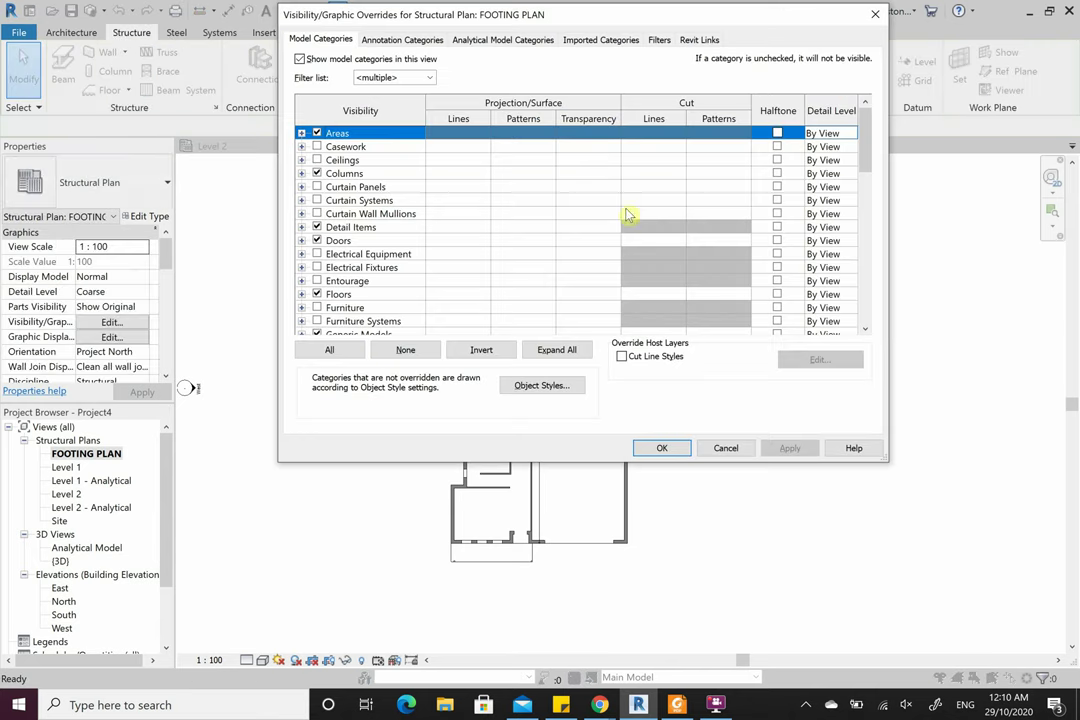
click(690, 42)
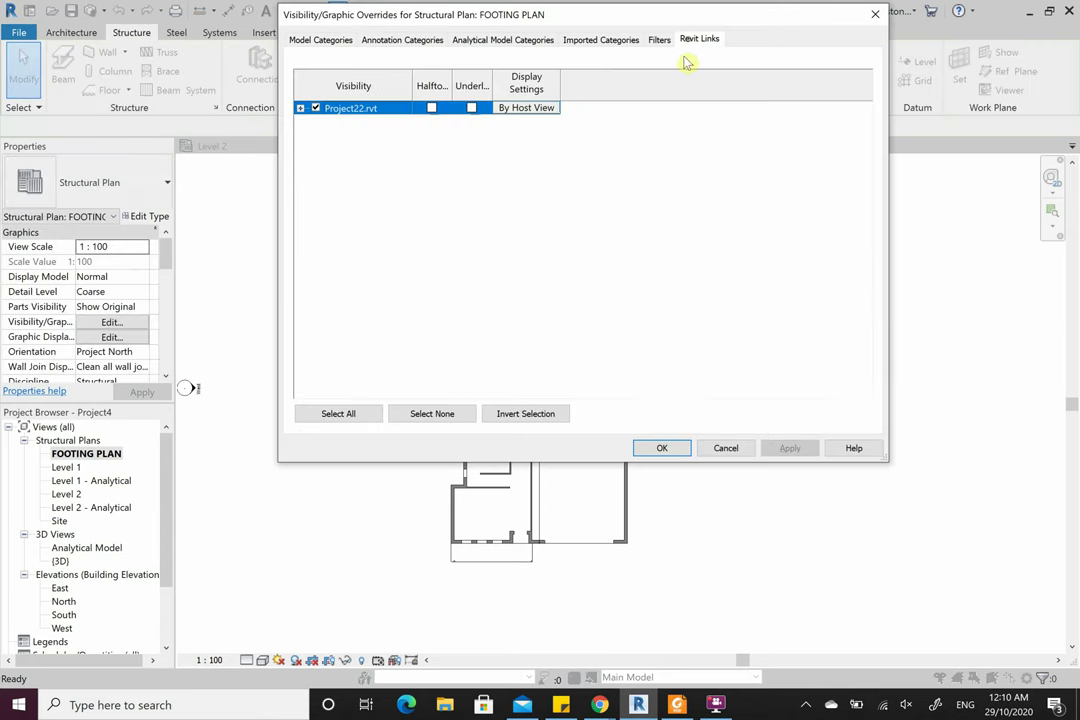
click(535, 110)
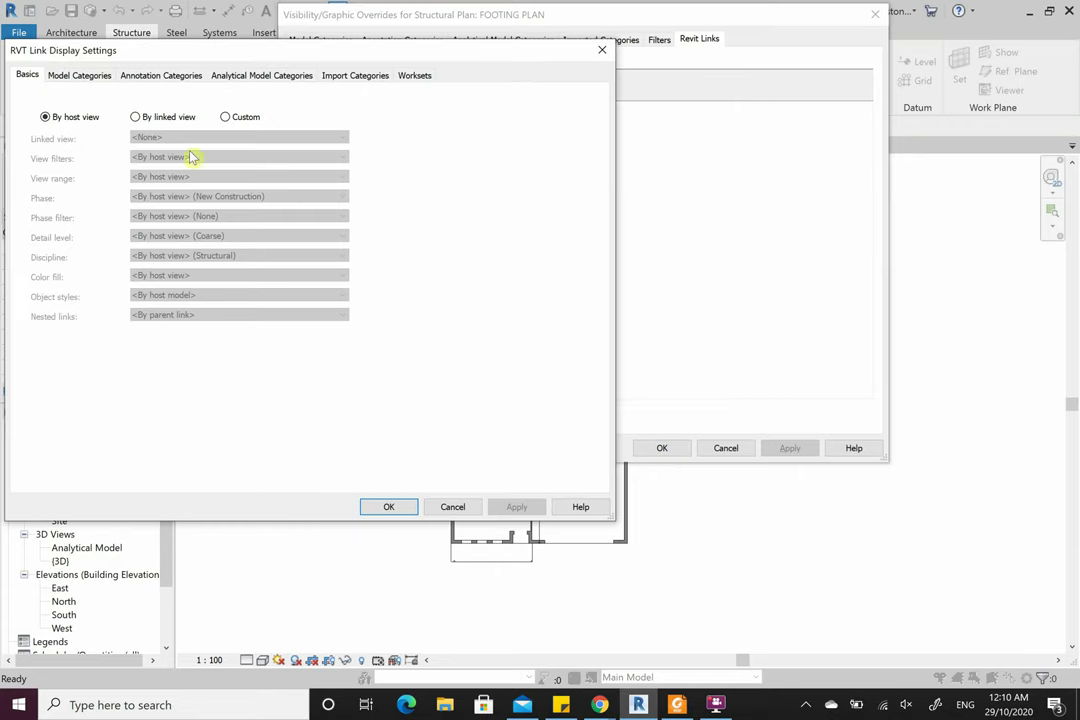
click(80, 76)
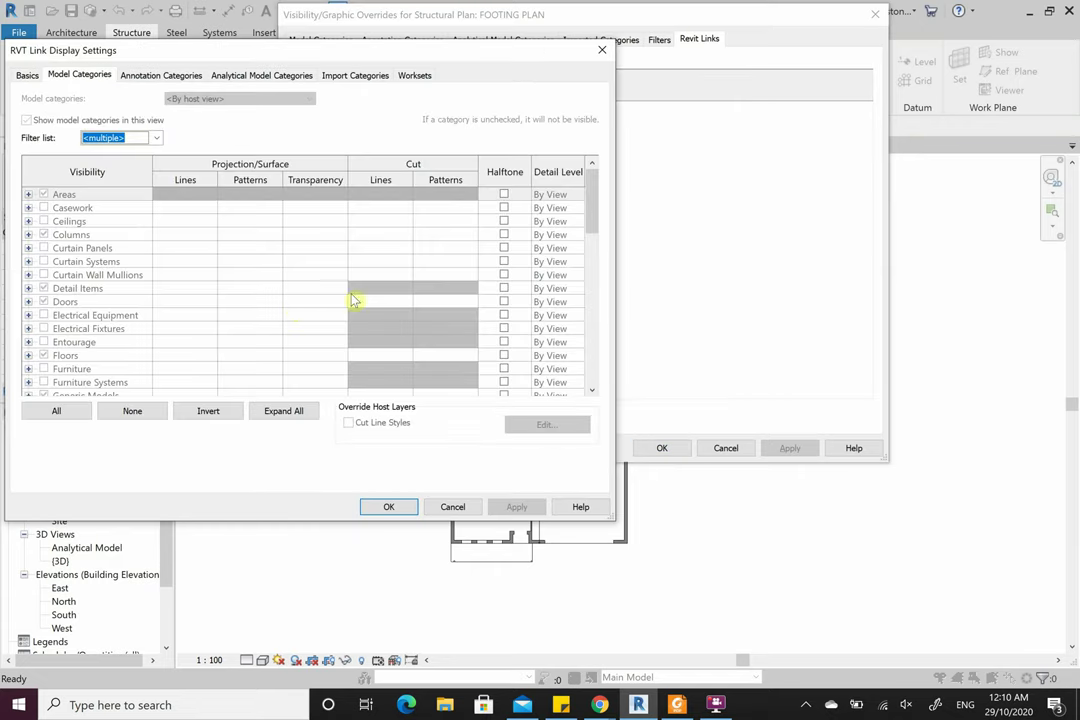
click(28, 76)
click(224, 118)
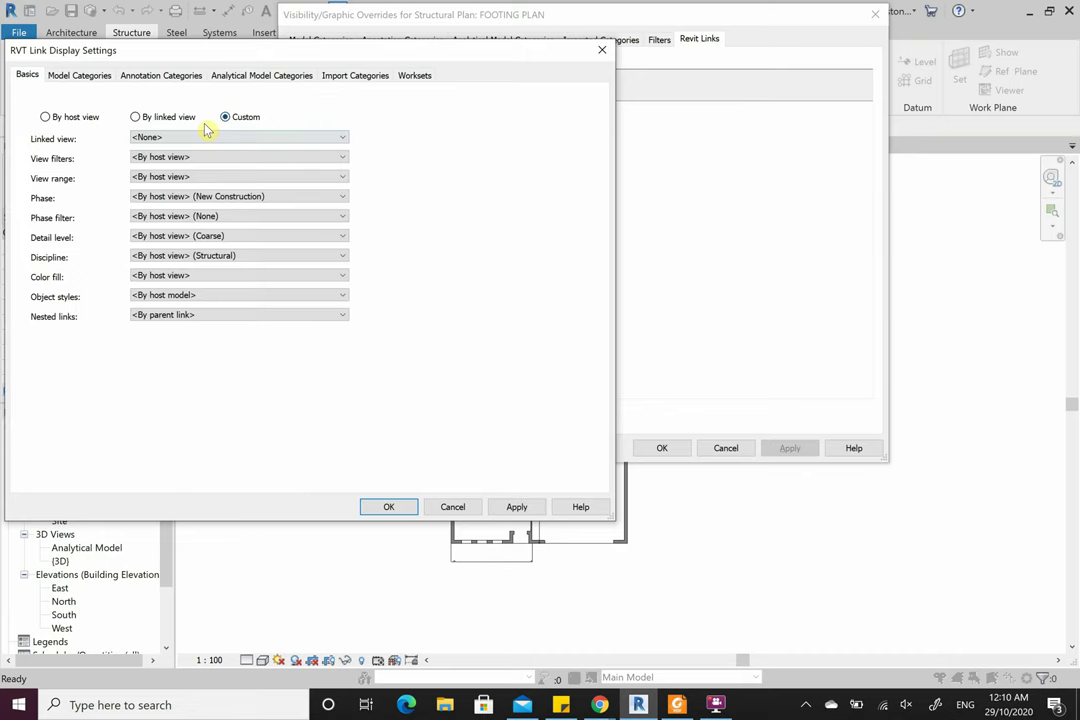
click(79, 75)
click(274, 99)
click(268, 120)
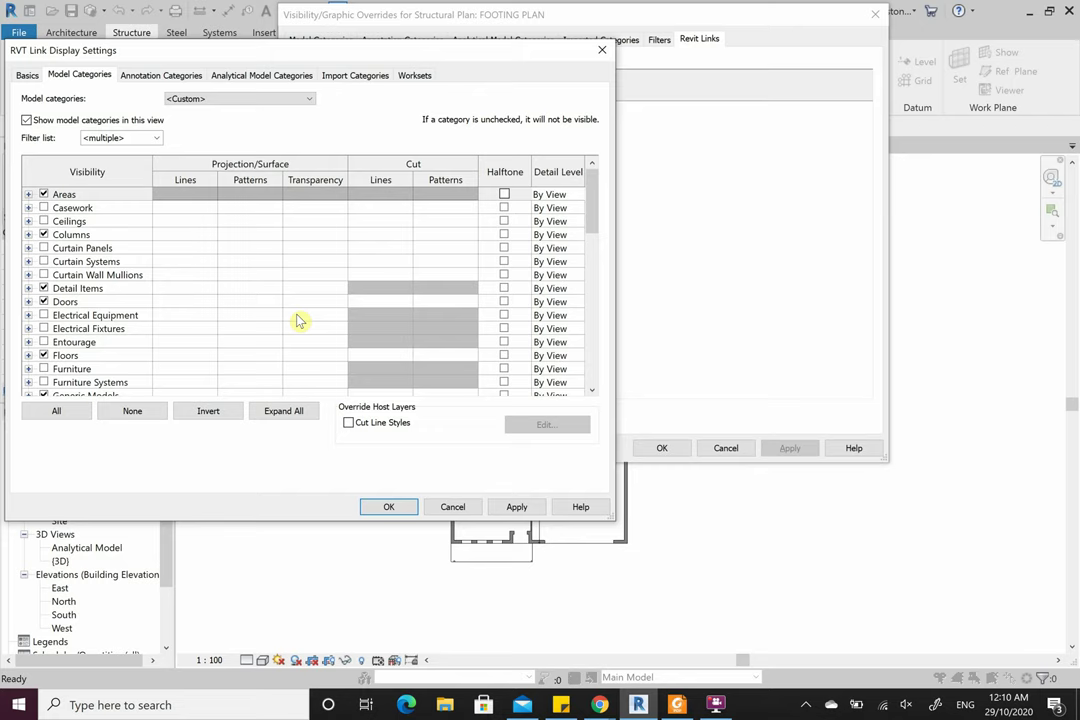
click(156, 139)
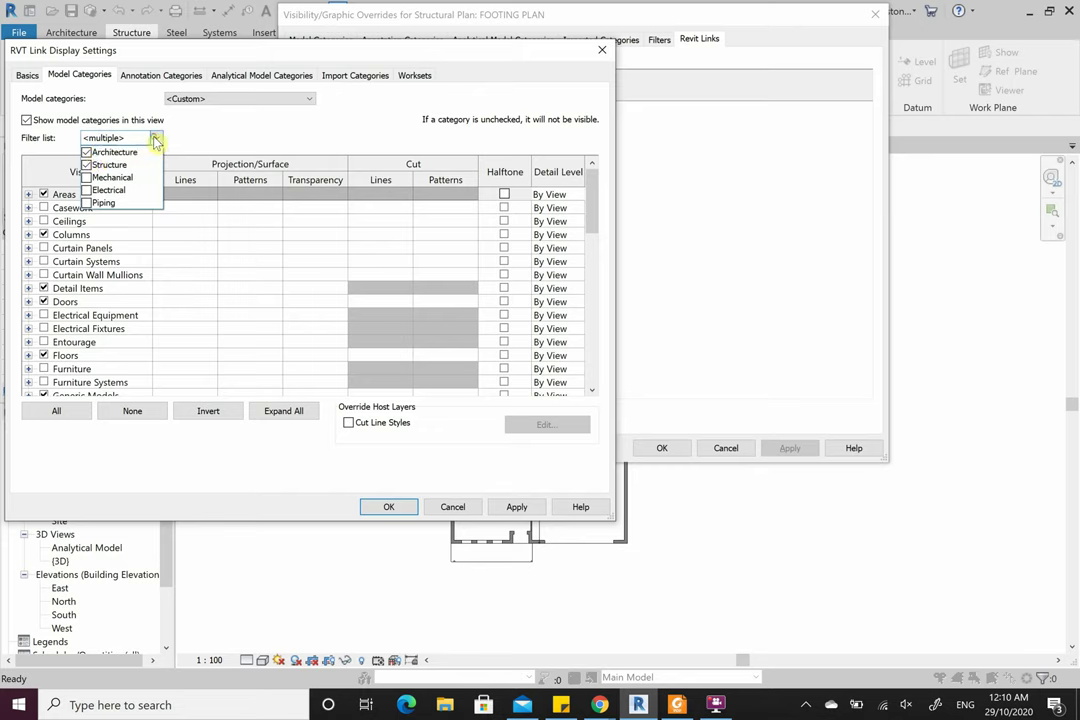
click(87, 152)
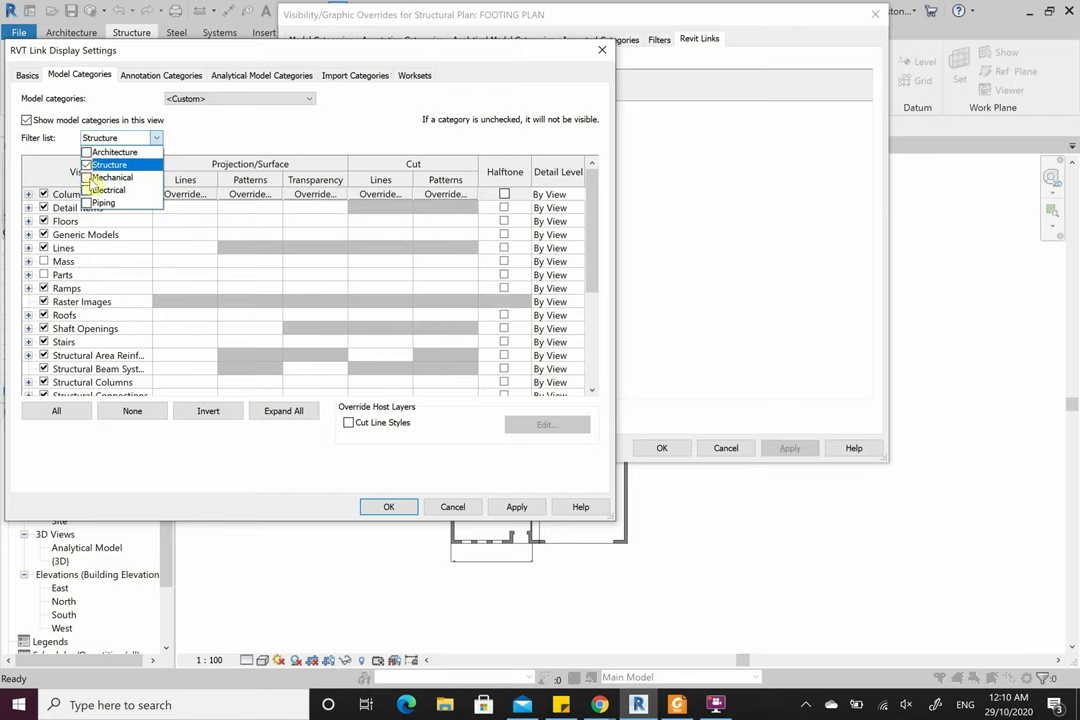
click(183, 147)
click(156, 138)
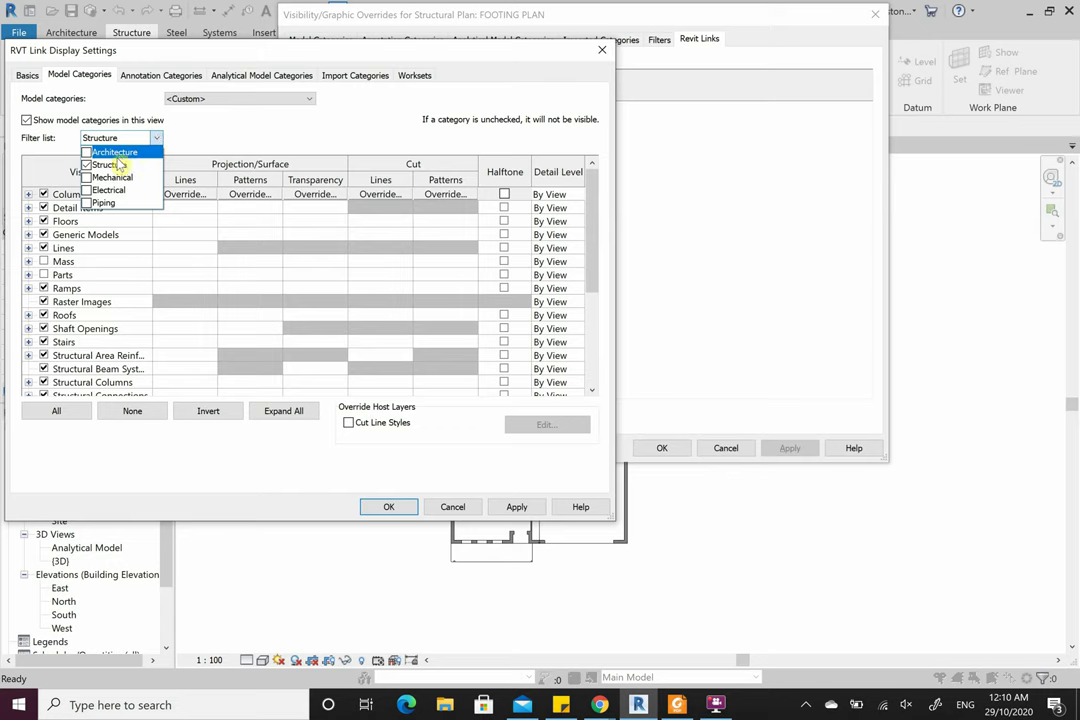
click(87, 152)
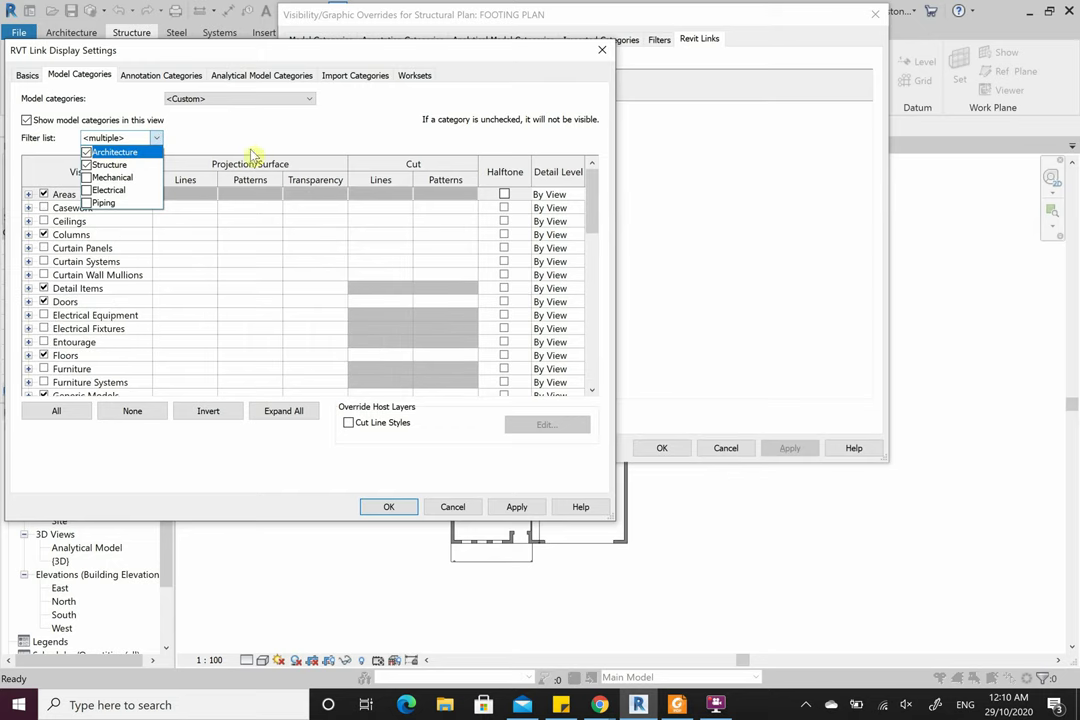
click(224, 122)
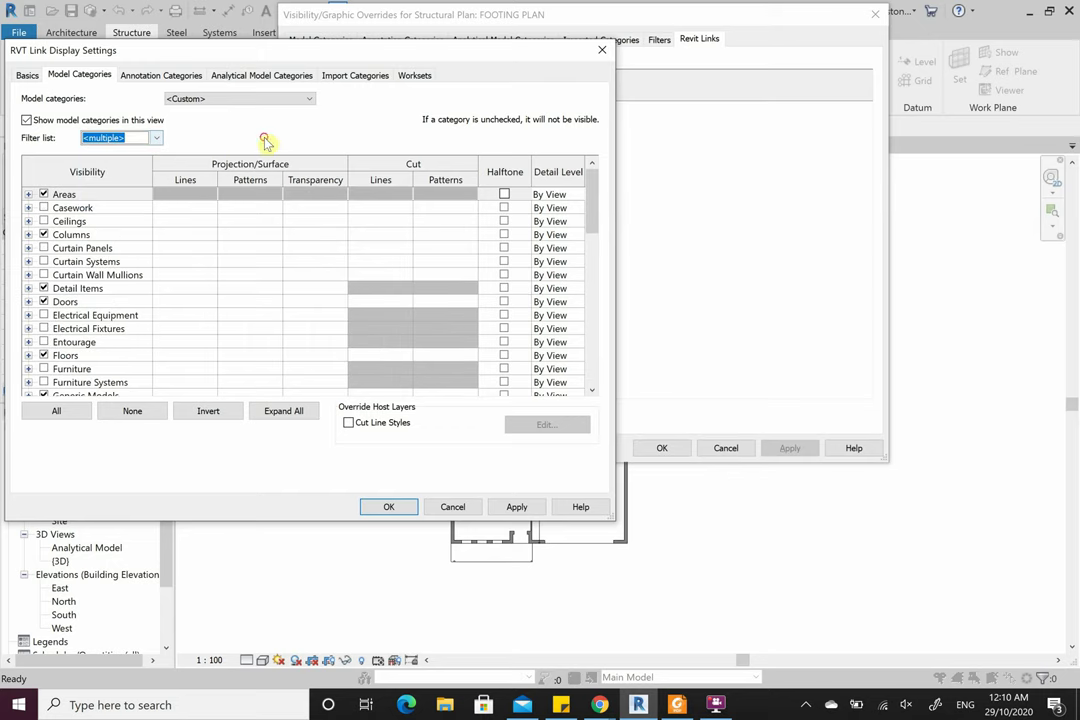
- Turn off the linked model's Floors category and set its Walls category to halftone, applying both overrides
click(46, 358)
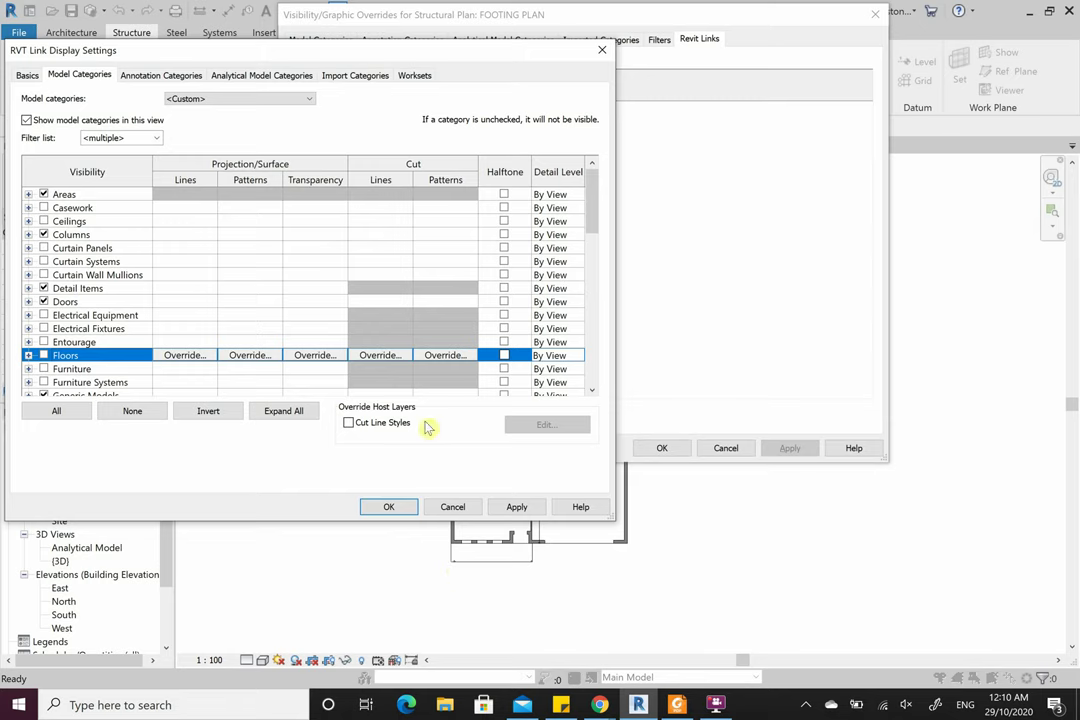
click(516, 506)
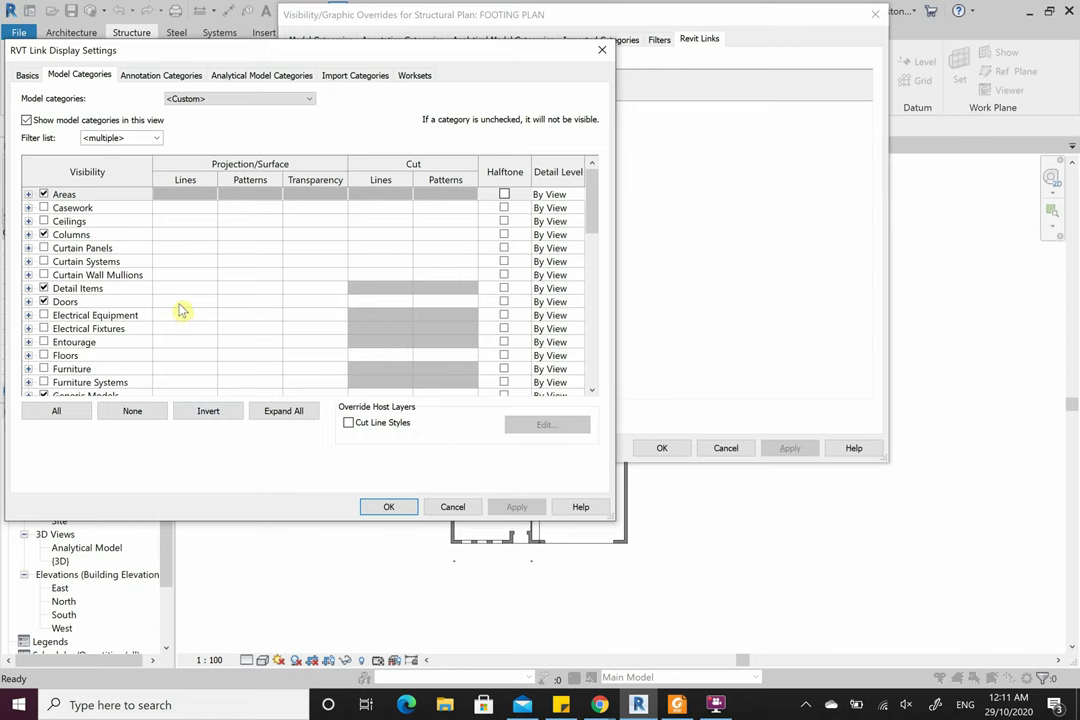
scroll(181, 310, down, 12)
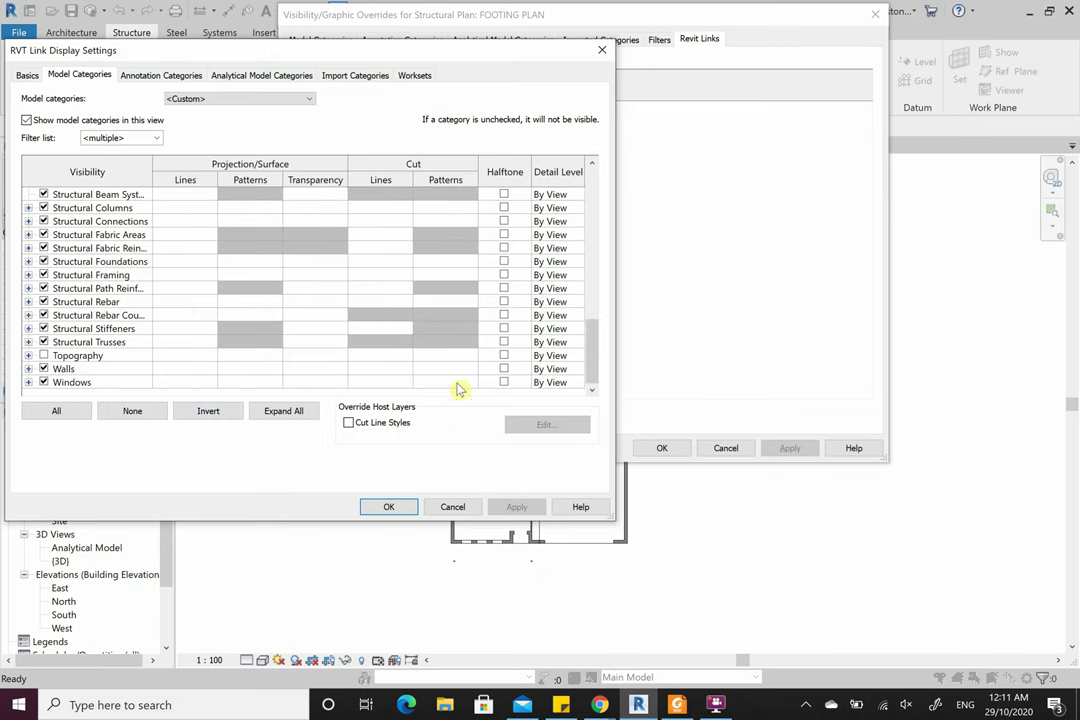
click(504, 369)
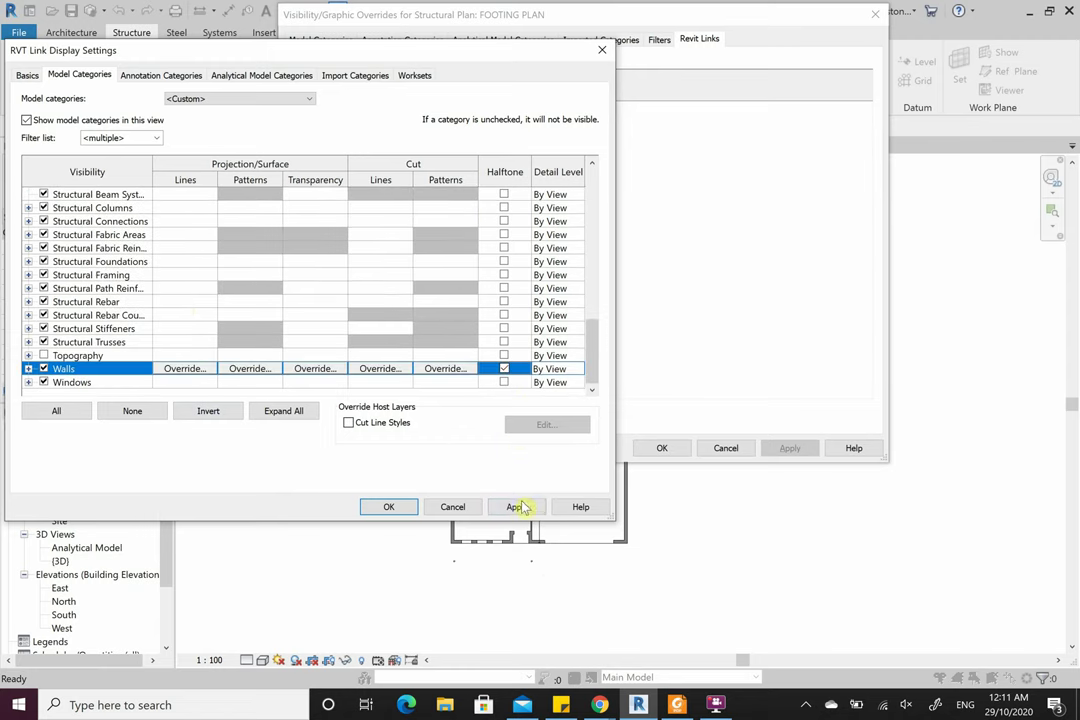
click(516, 506)
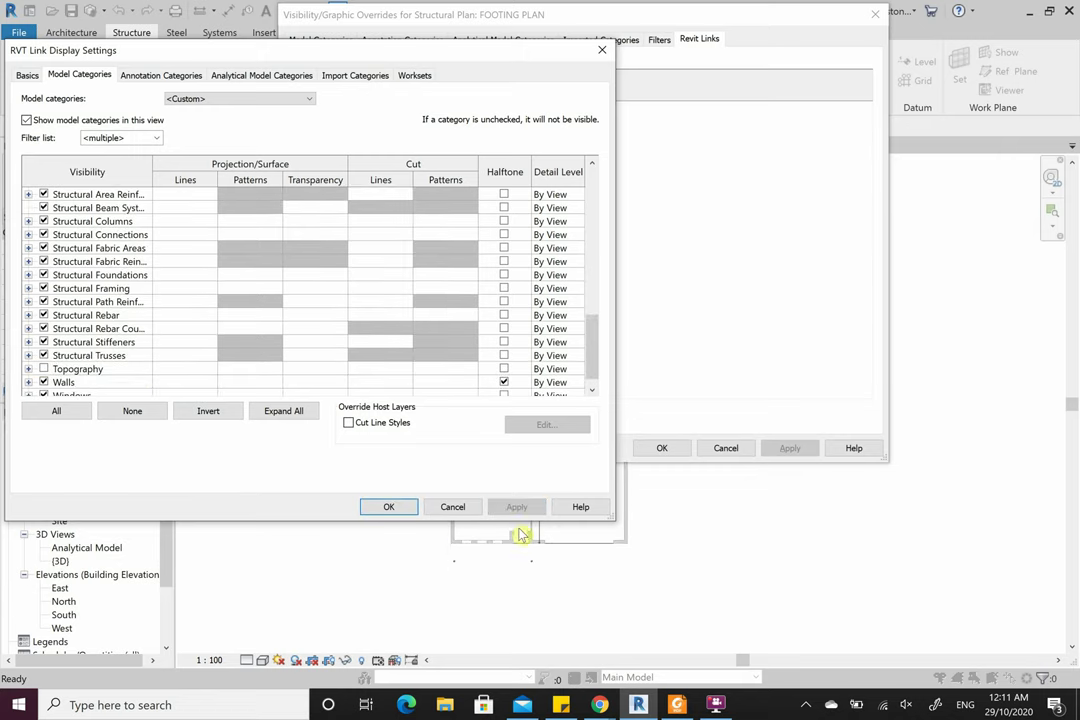
- Override the linked model's Windows surface transparency to 25% and accept the link display and view graphics settings
scroll(379, 353, down, 1)
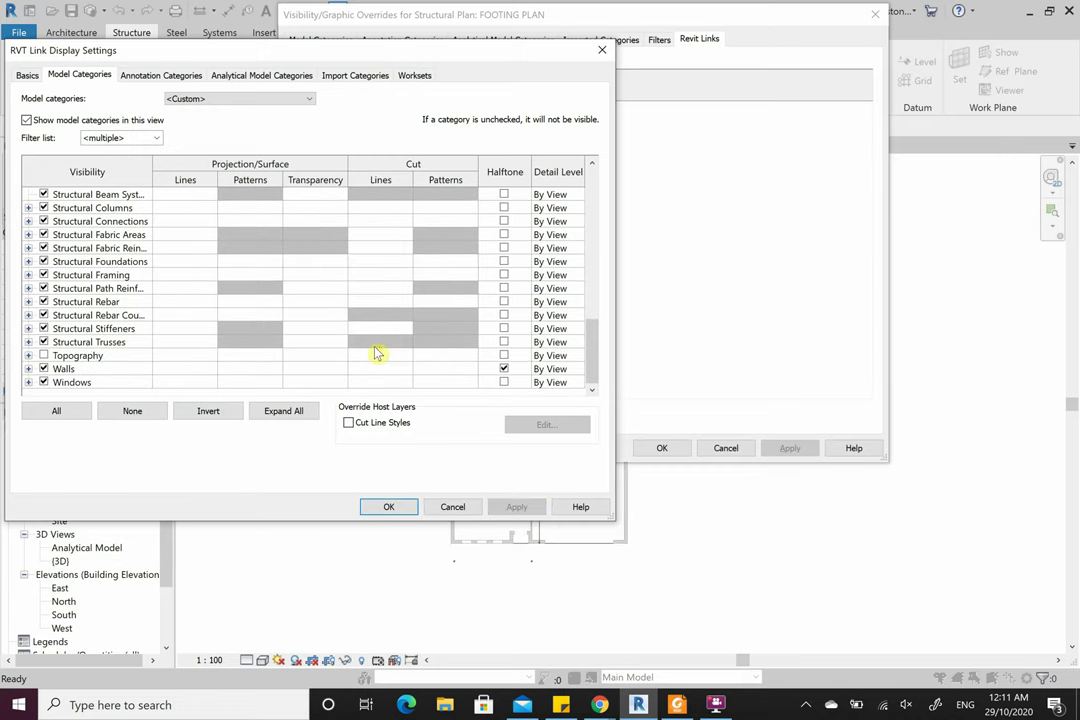
click(324, 386)
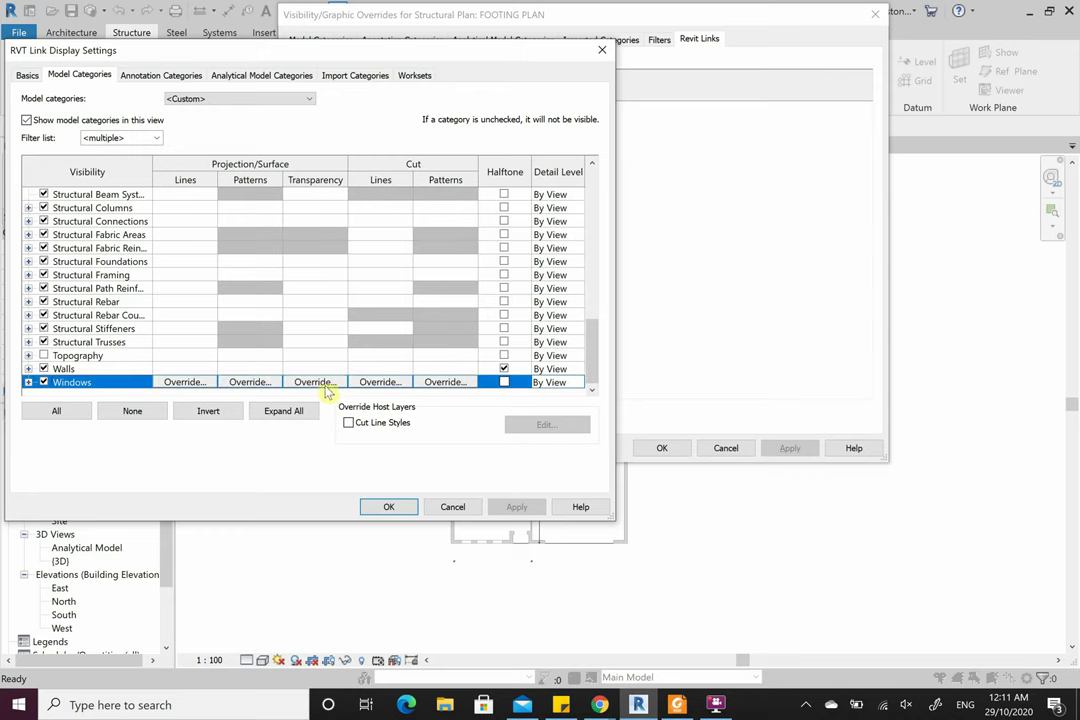
click(314, 382)
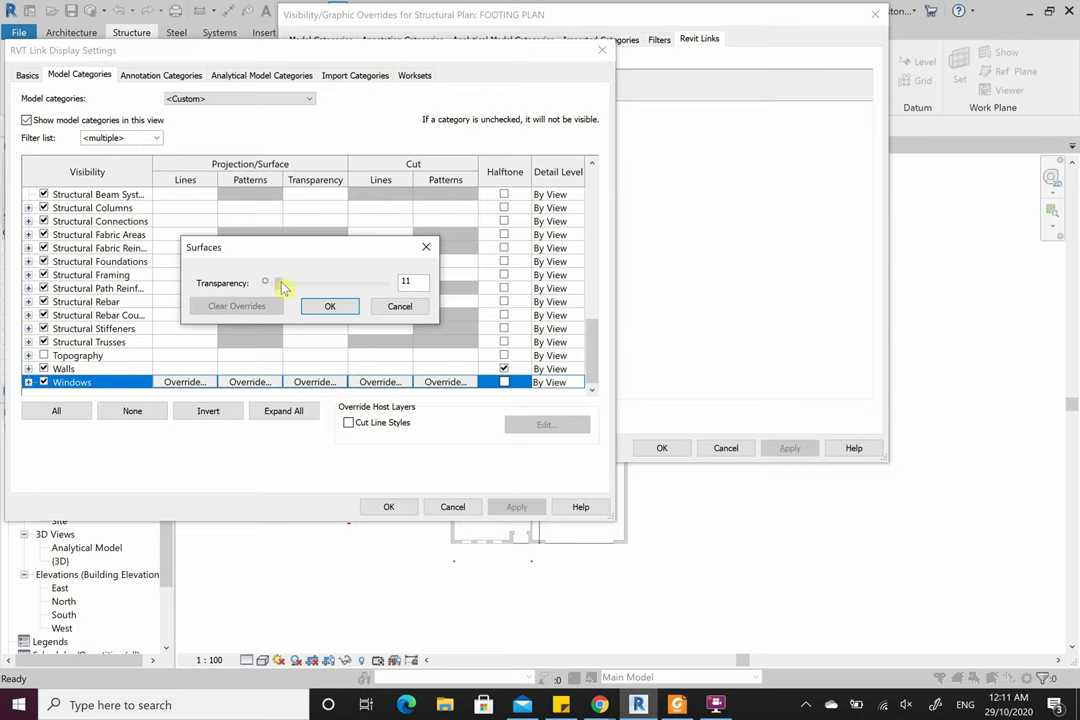
drag(283, 288, 297, 288)
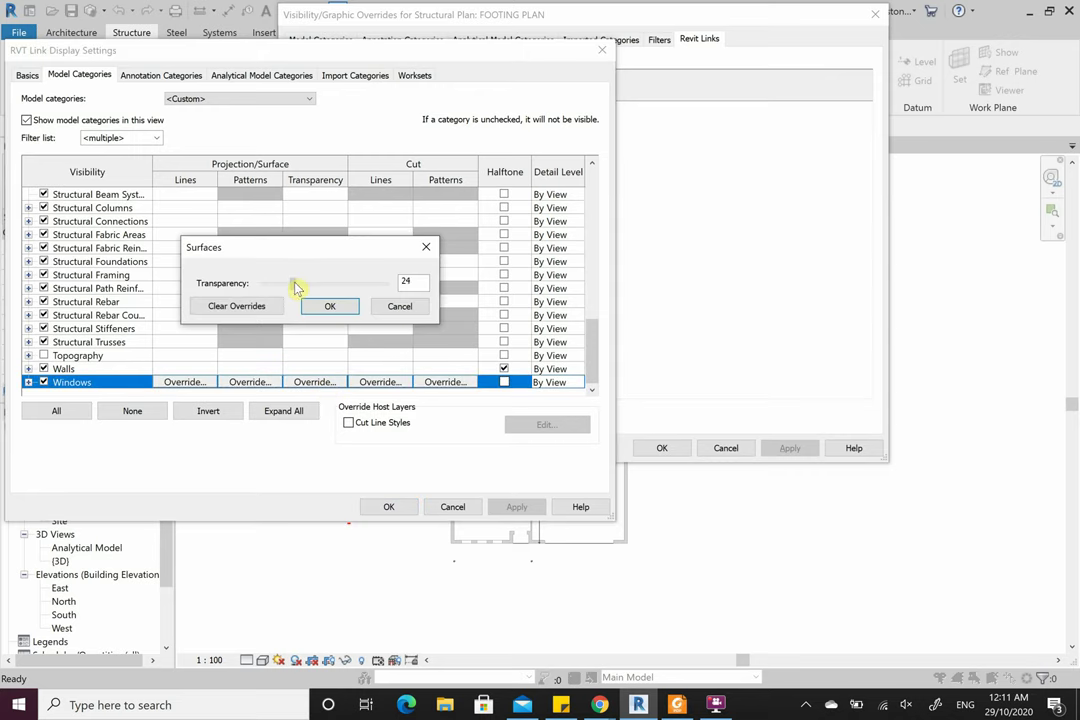
click(329, 307)
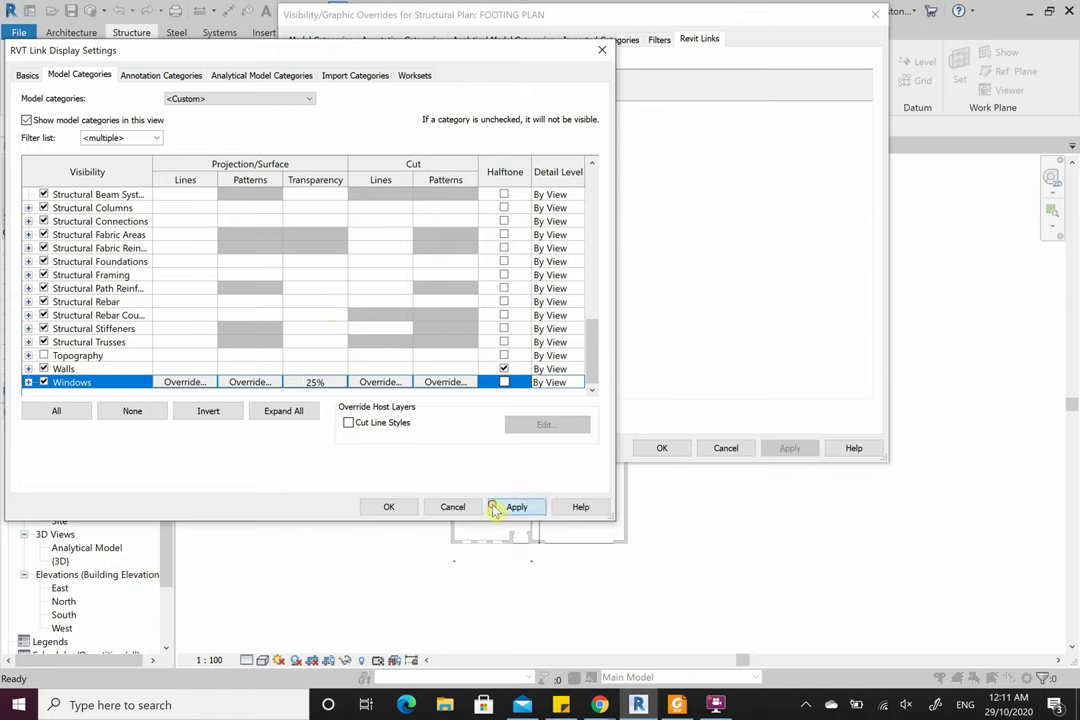
click(513, 506)
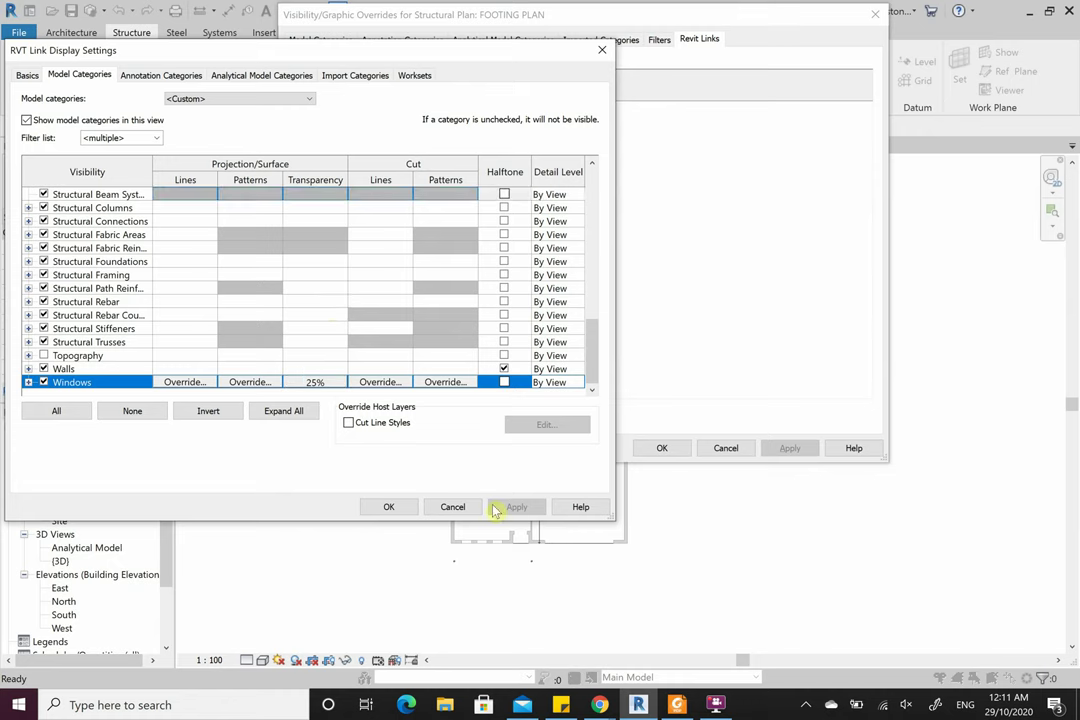
click(385, 506)
click(662, 450)
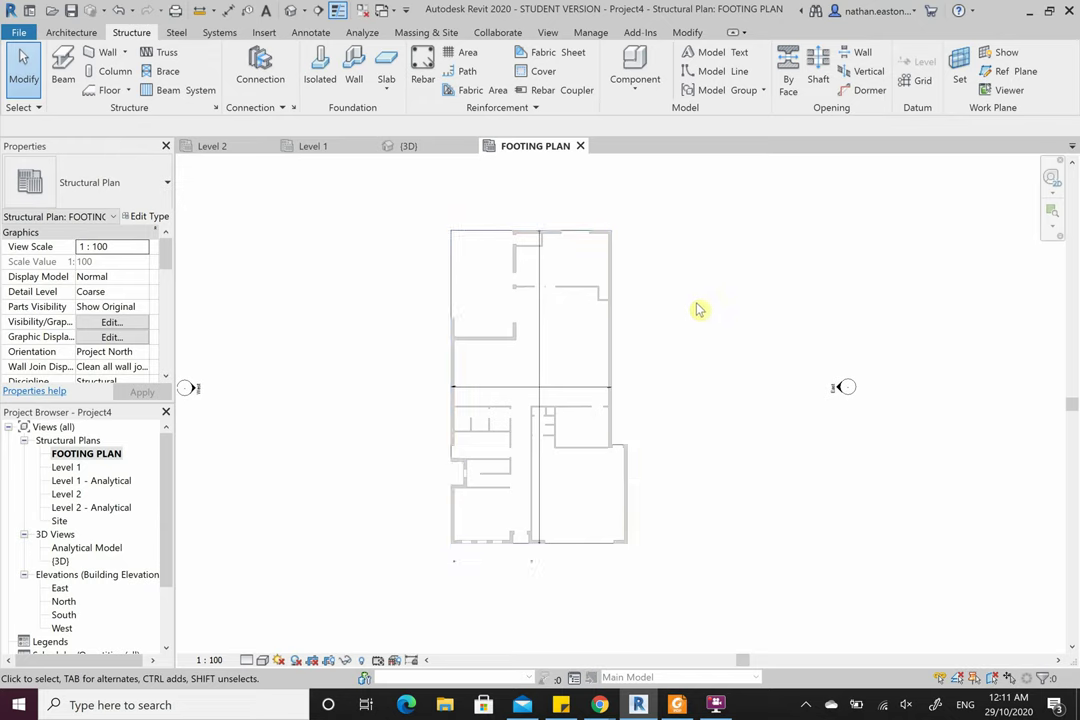
- Hide the foundation slab's span direction symbol element in the footing plan view
scroll(697, 305, up, 1)
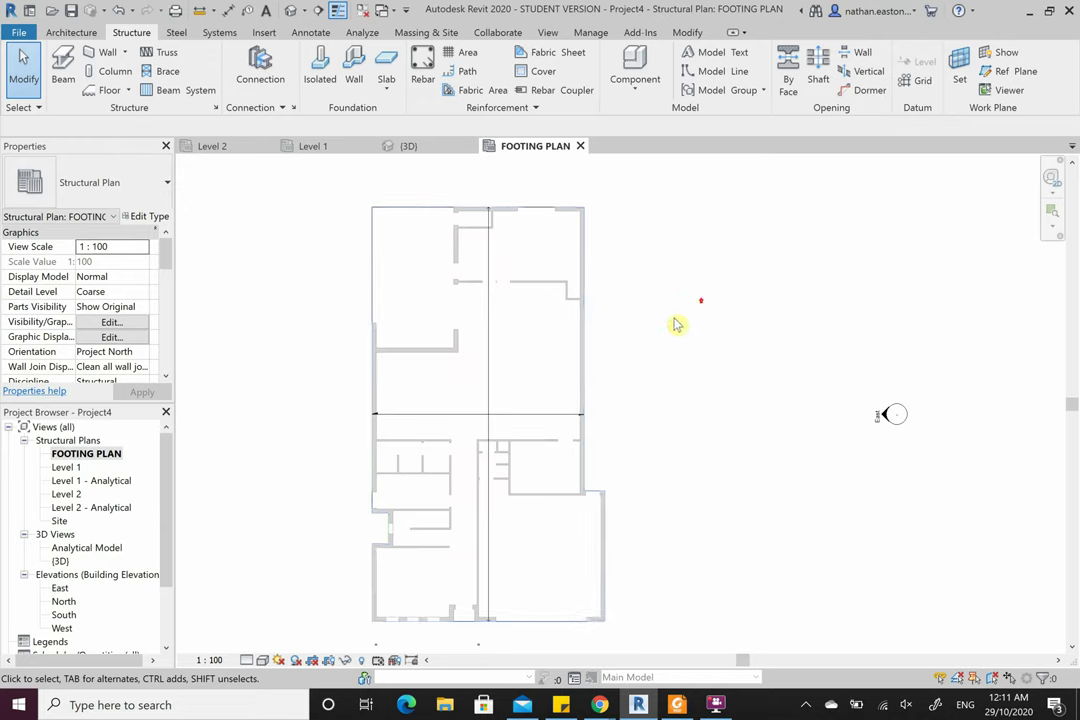
right_click(491, 407)
mouse_move(554, 173)
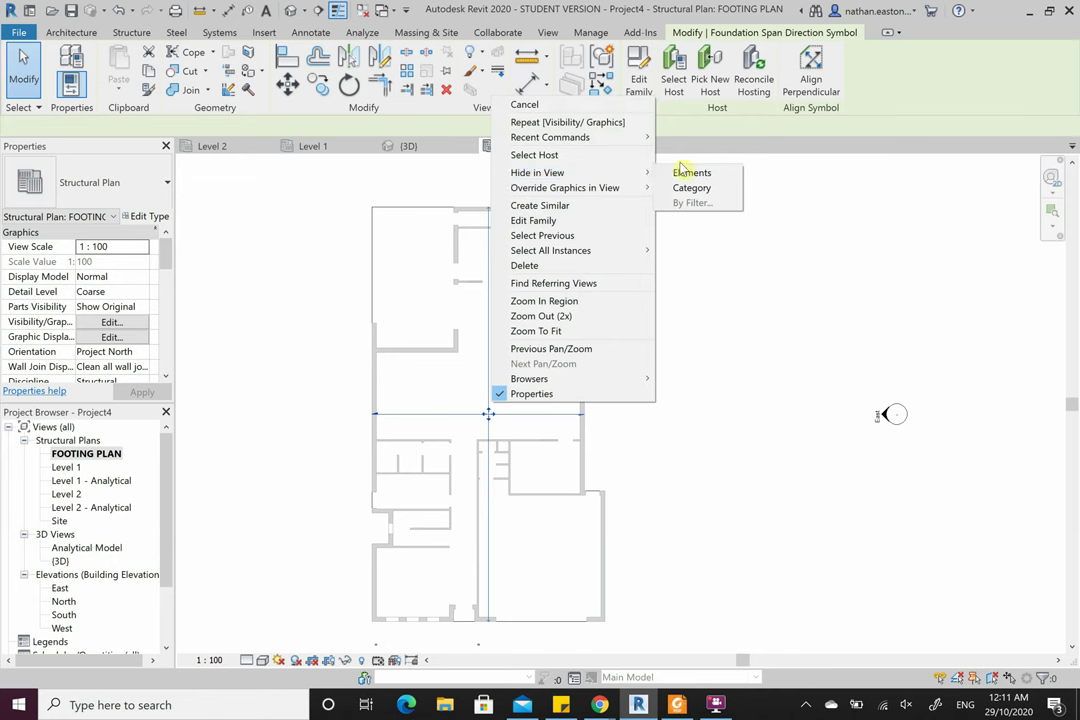
click(688, 172)
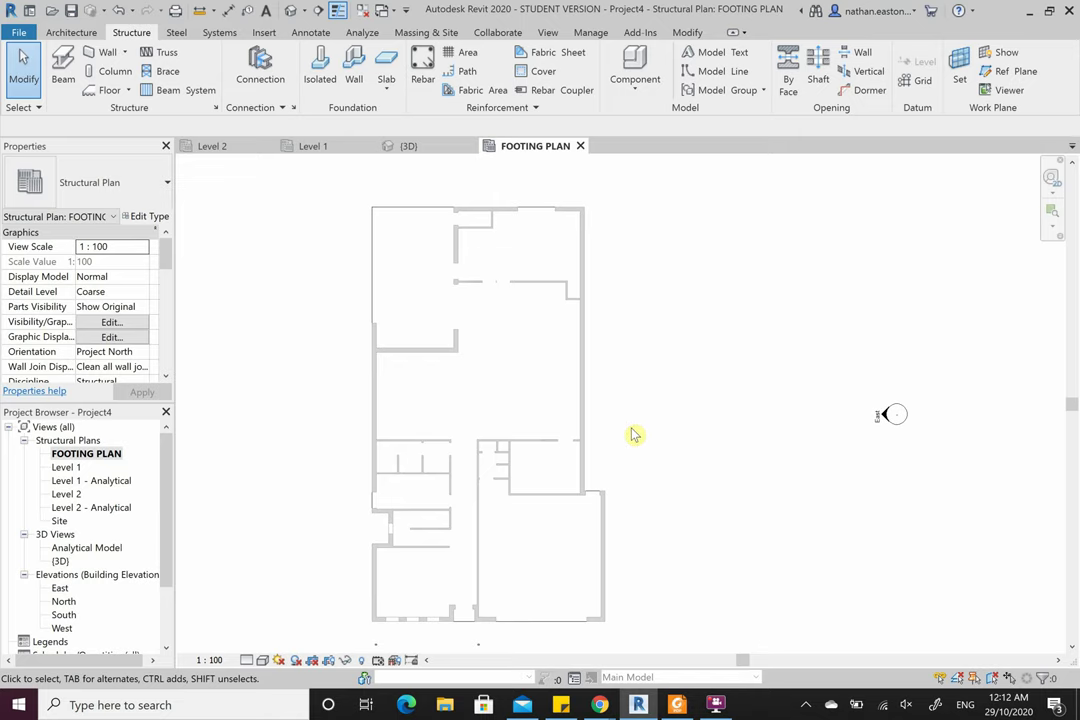
- Turn off the visibility of the Project22.rvt link in the footing plan and accept the graphic overrides
key(v)
key(g)
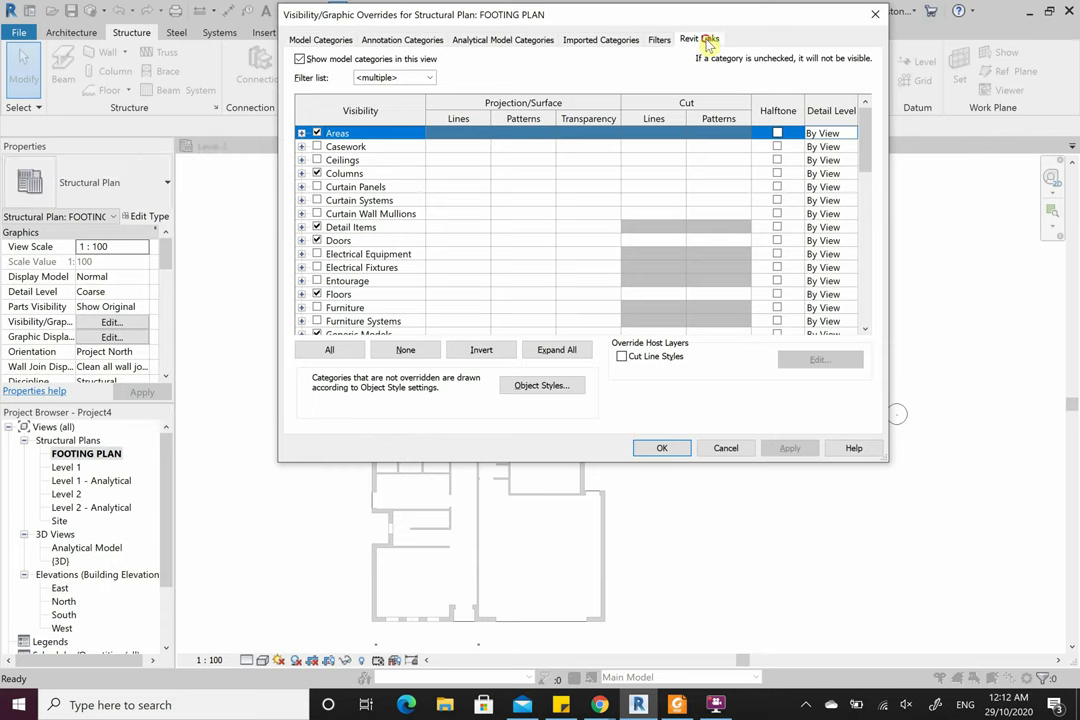
click(705, 40)
click(315, 108)
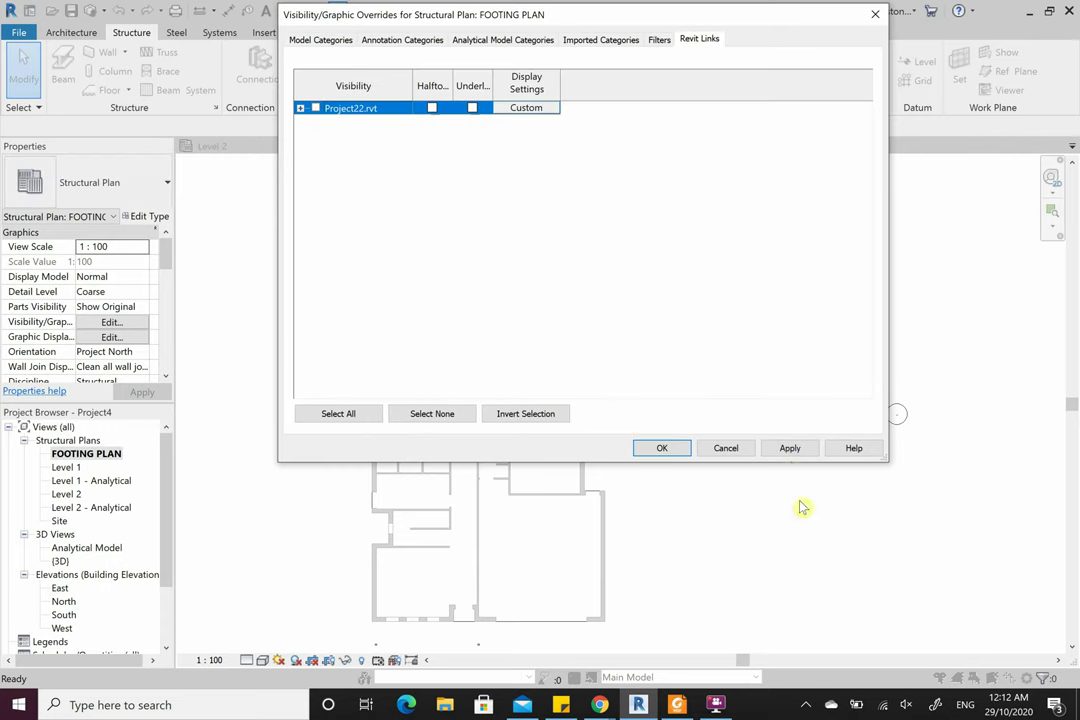
click(790, 448)
click(661, 448)
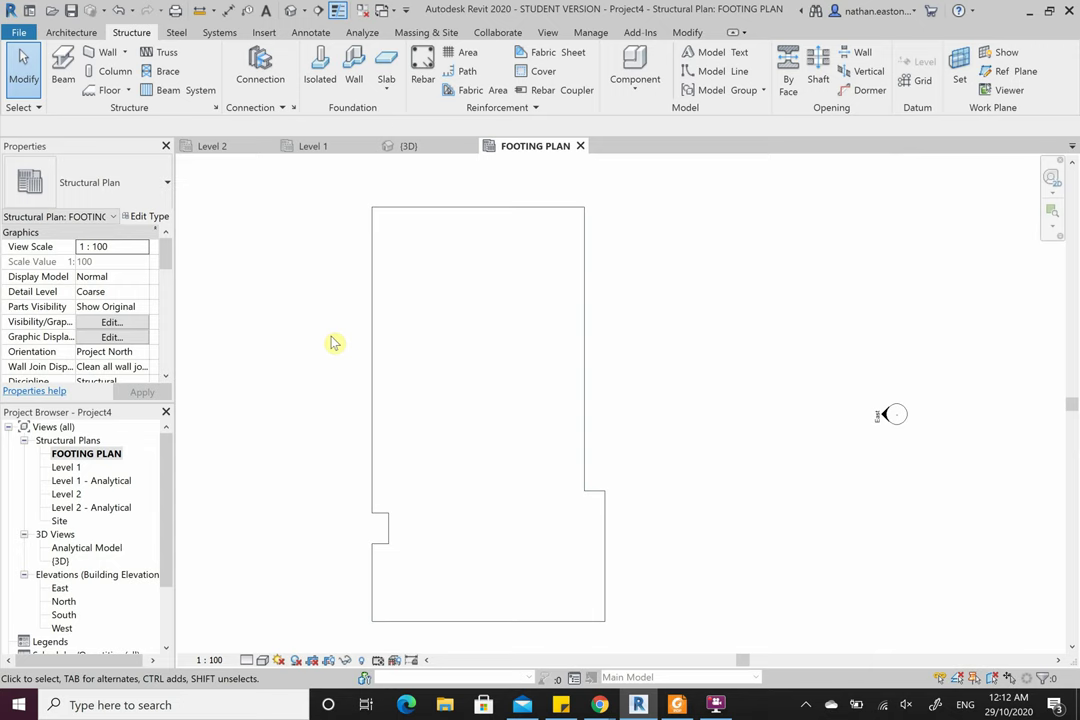
- Start the Beam tool with the Concrete-Rectangular Beam 300 x 600mm type
click(63, 68)
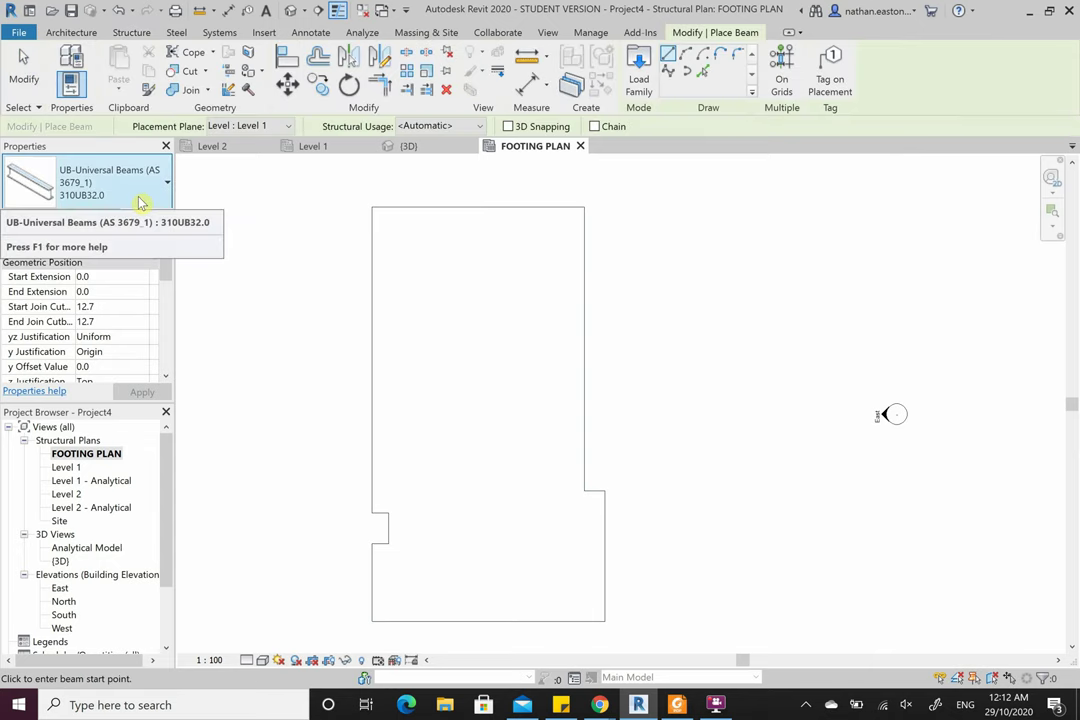
click(140, 192)
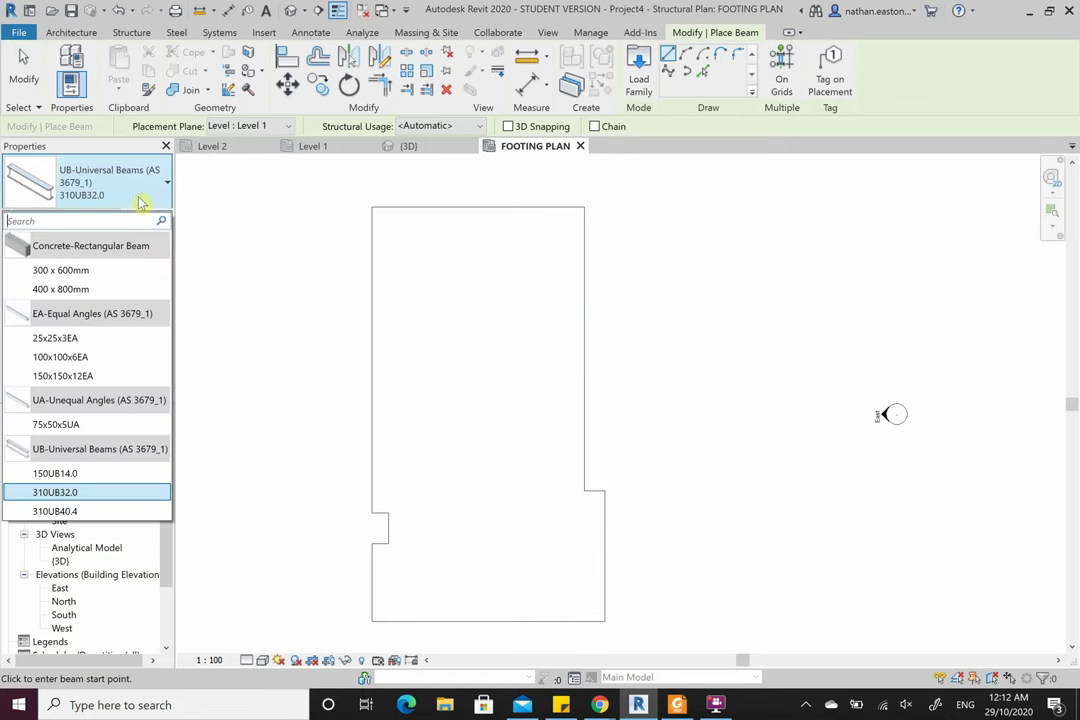
click(117, 272)
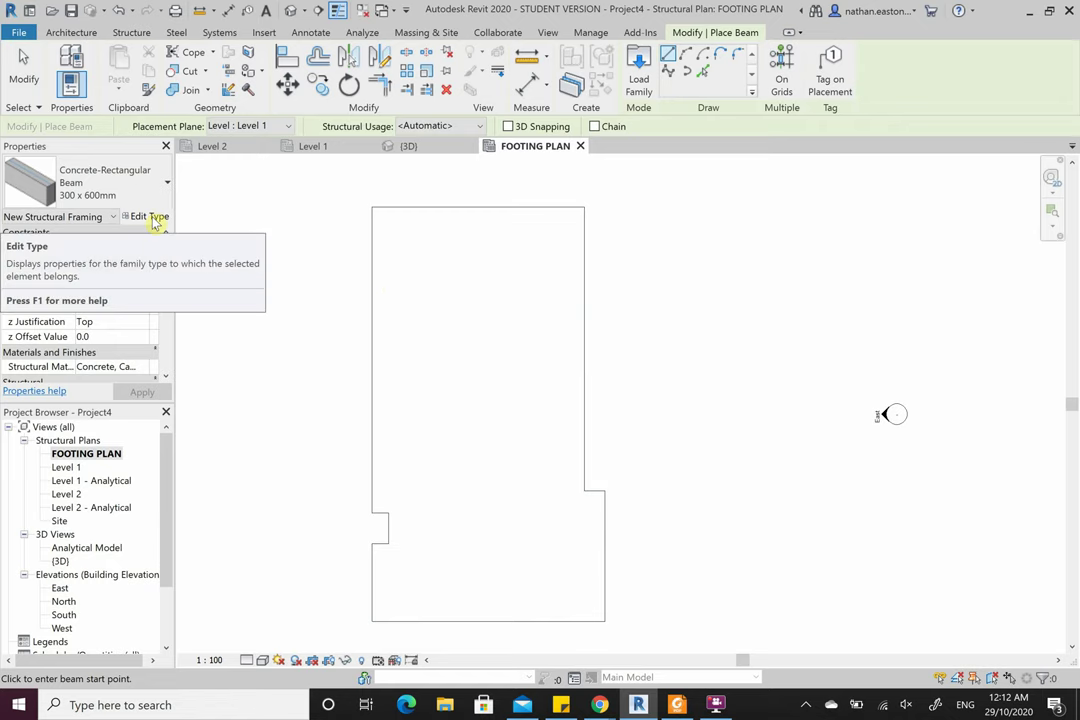
click(640, 80)
scroll(518, 313, down, 7)
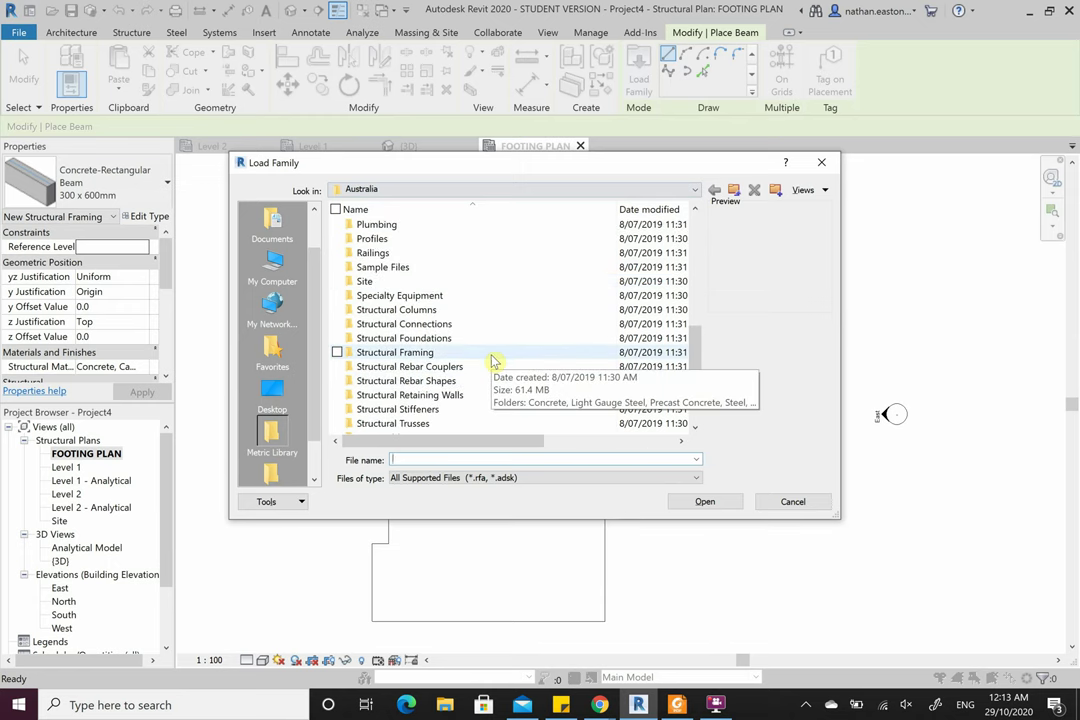
double_click(492, 354)
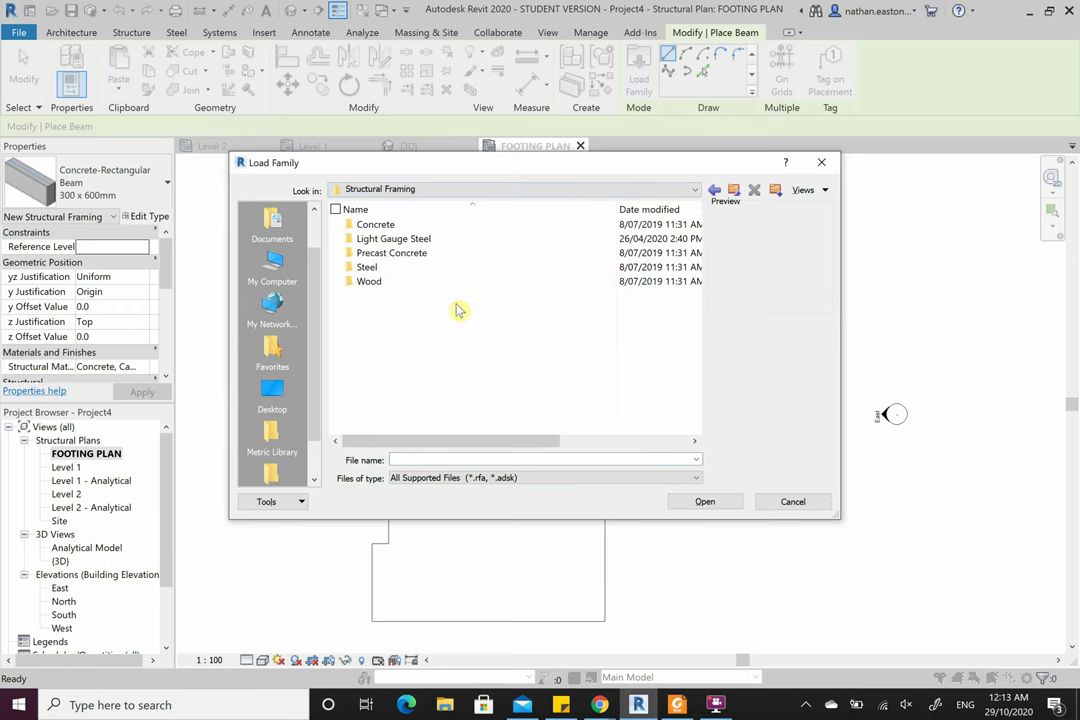
double_click(434, 224)
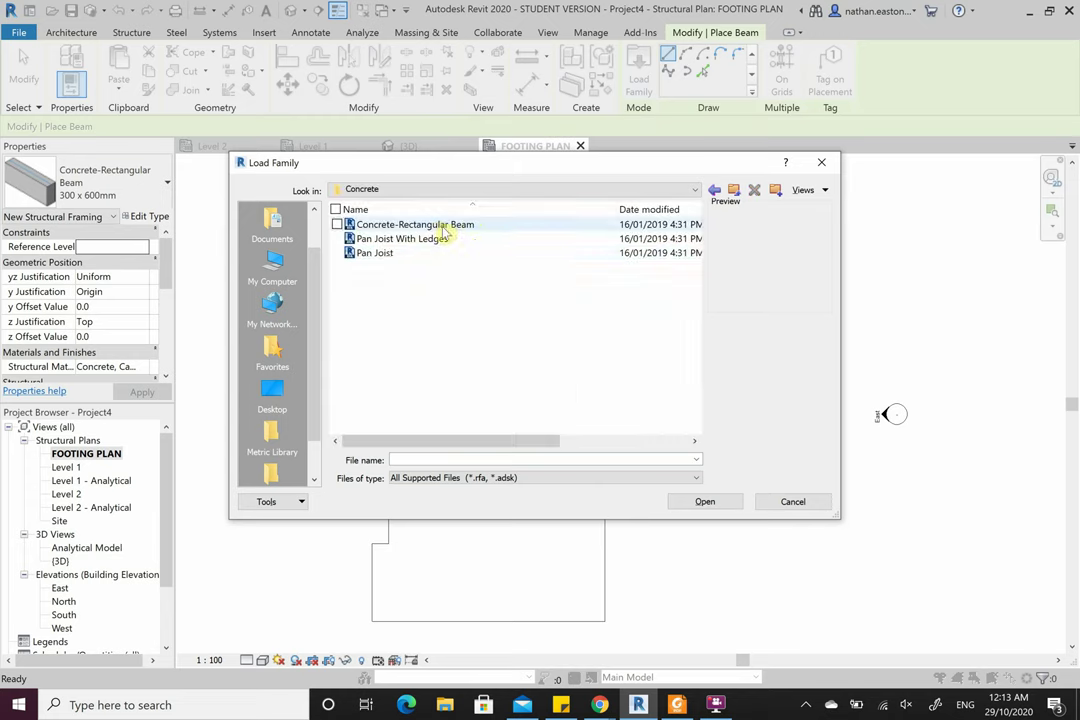
click(494, 225)
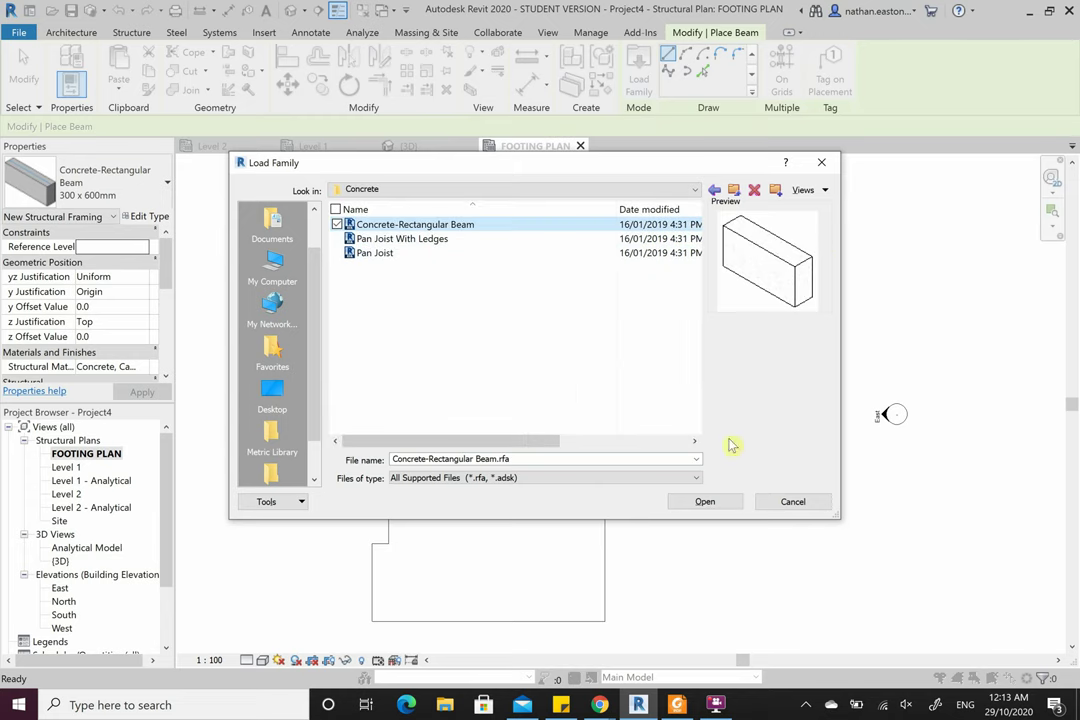
click(821, 162)
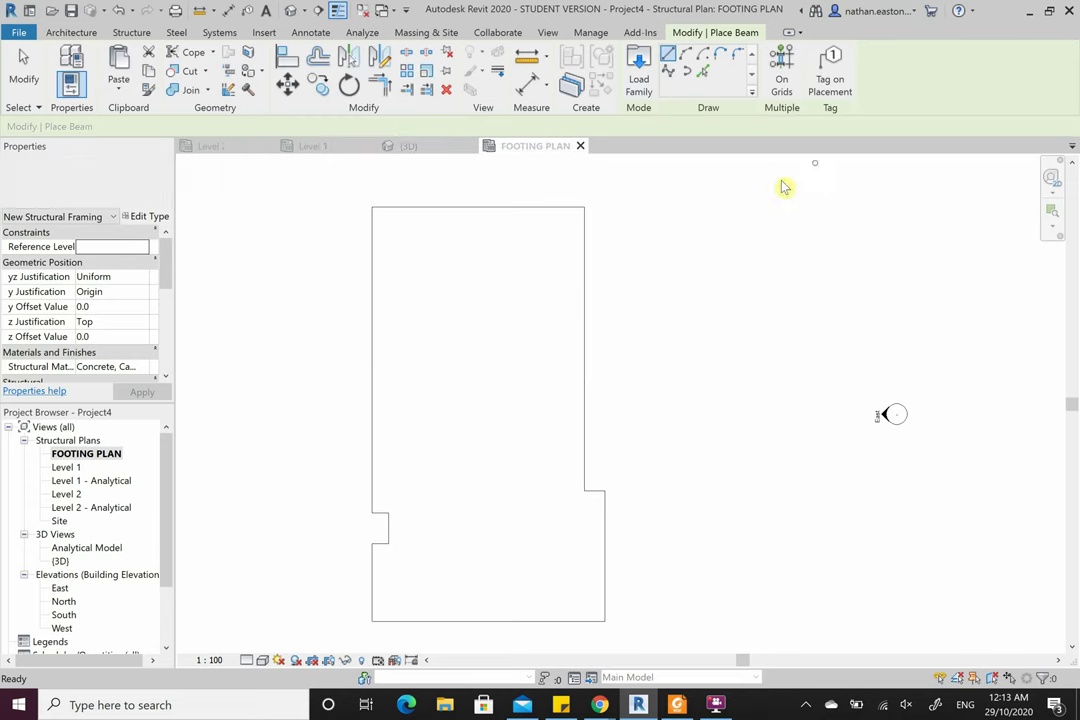
- Open the beam's type properties and find the Figure 3.1 stiffened raft designs table in the AS 2870-2011 PDF in Foxit Reader
click(145, 217)
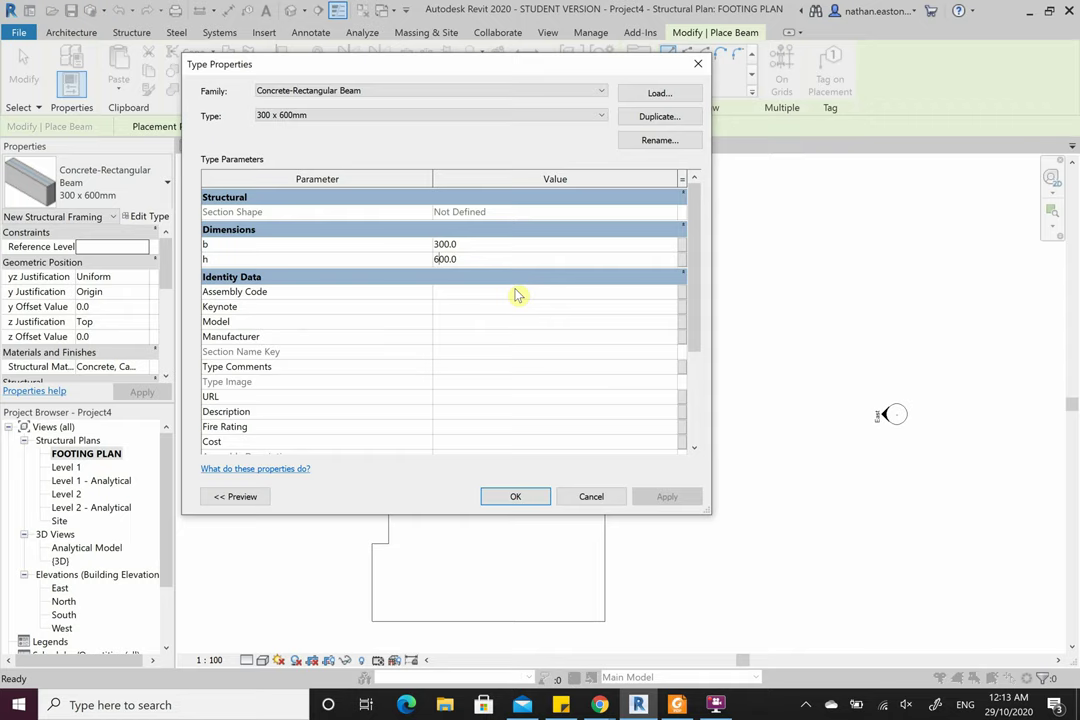
click(677, 705)
scroll(760, 360, down, 3)
scroll(781, 370, down, 5)
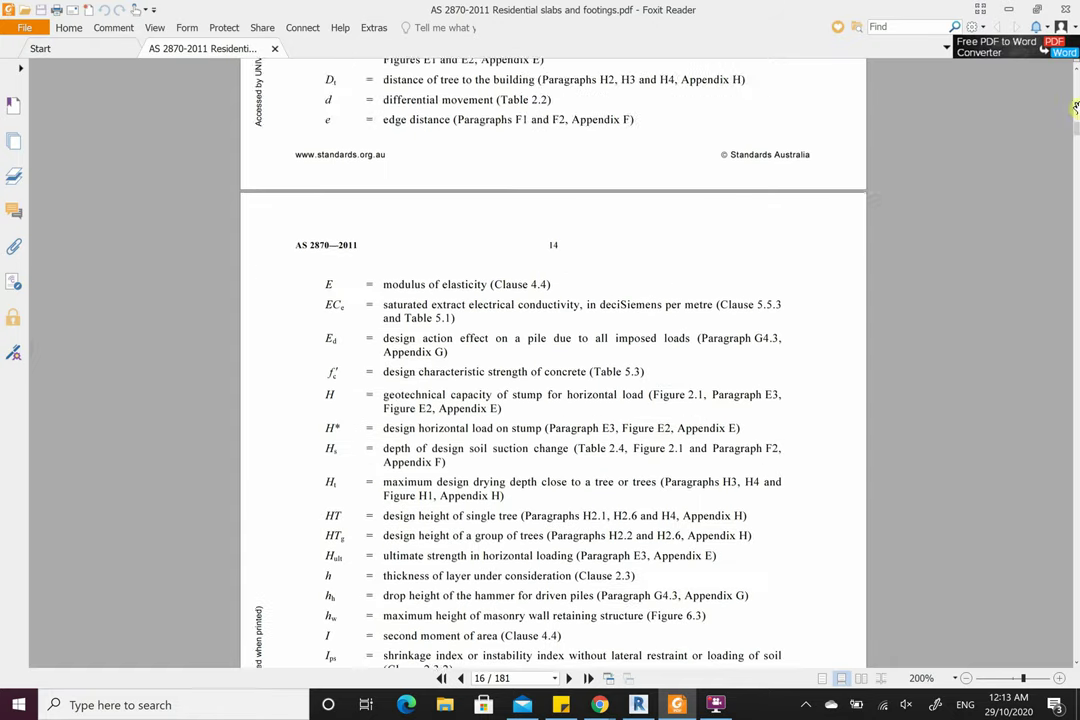
drag(1076, 130, 1066, 197)
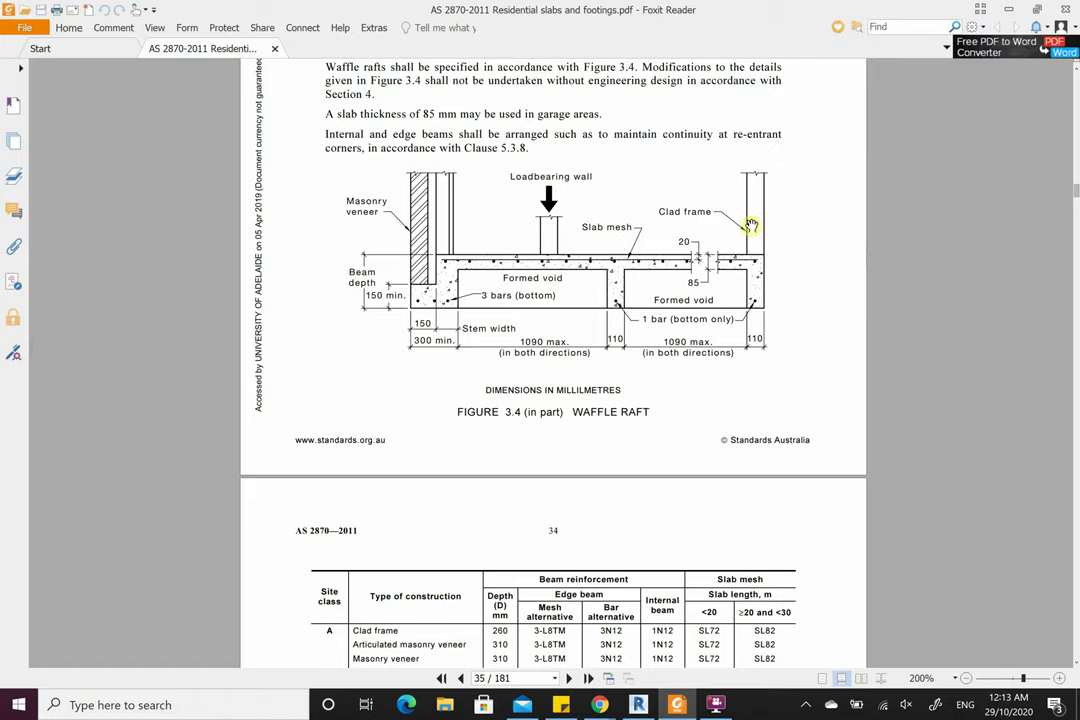
scroll(751, 222, up, 3)
scroll(751, 220, up, 15)
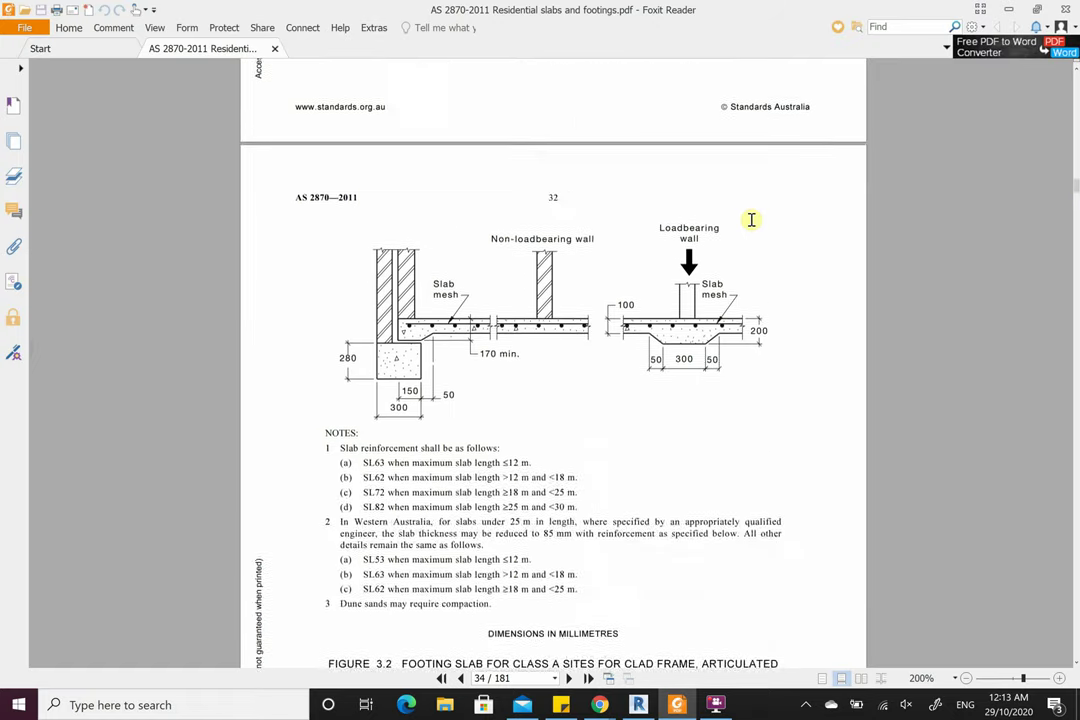
scroll(751, 220, up, 15)
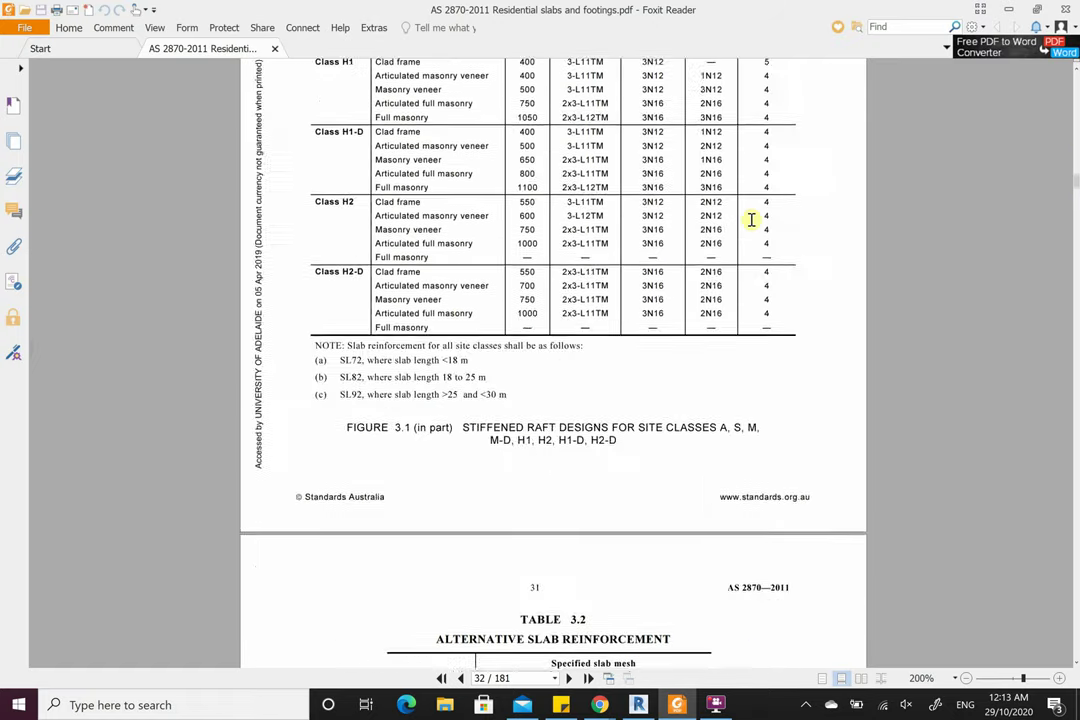
- Examine the beam depths, reinforcement and spacings by site class in the raft table, and return to Revit to accept the beam type properties
scroll(761, 300, up, 1)
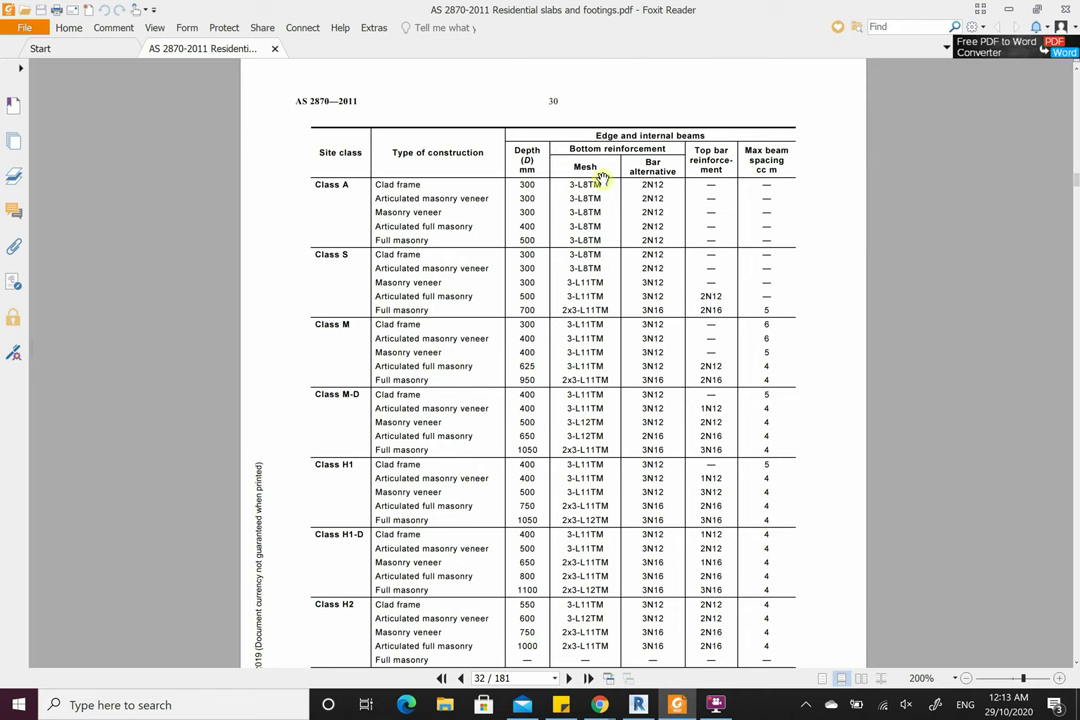
scroll(603, 178, down, 1)
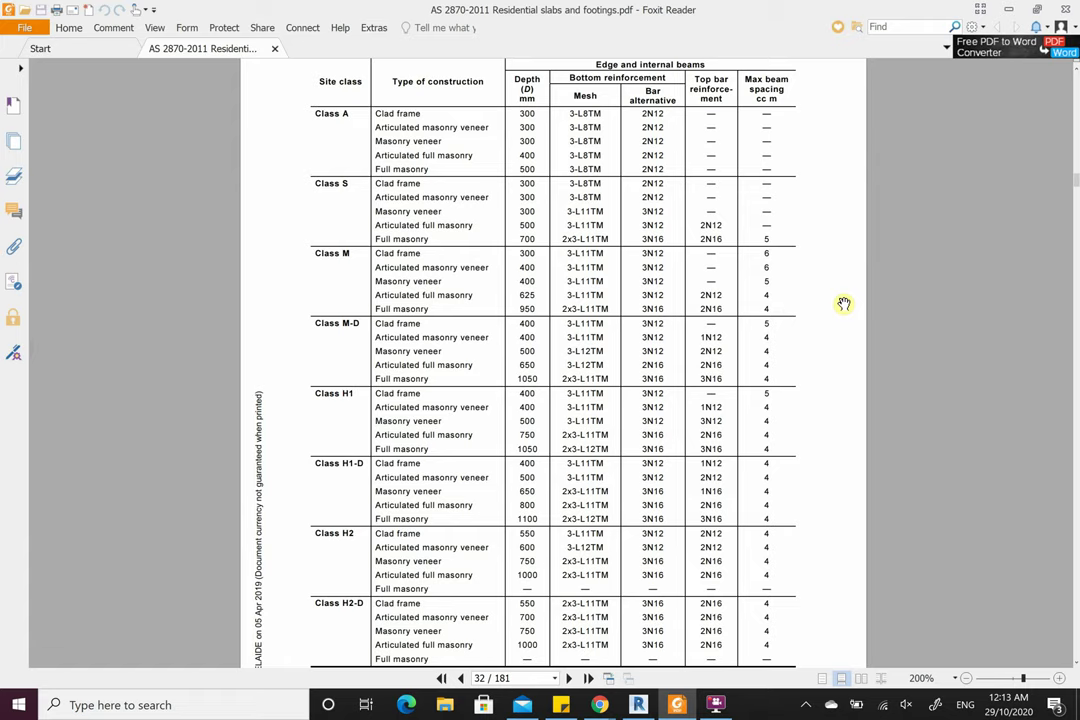
scroll(791, 328, down, 2)
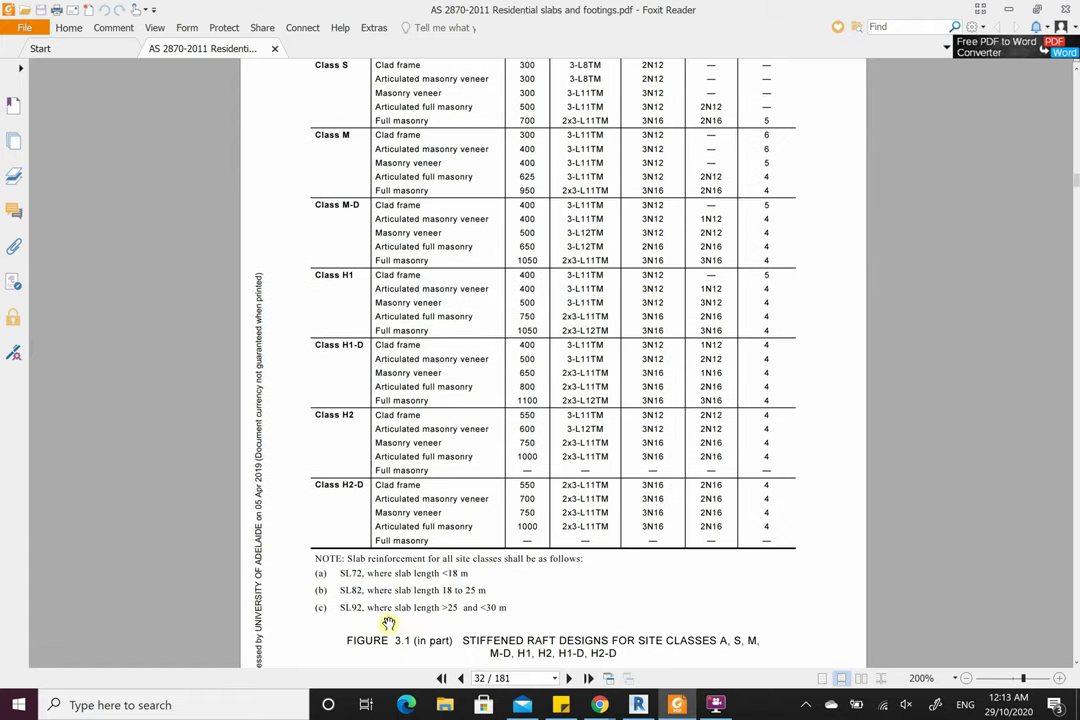
scroll(456, 581, up, 1)
scroll(606, 99, up, 1)
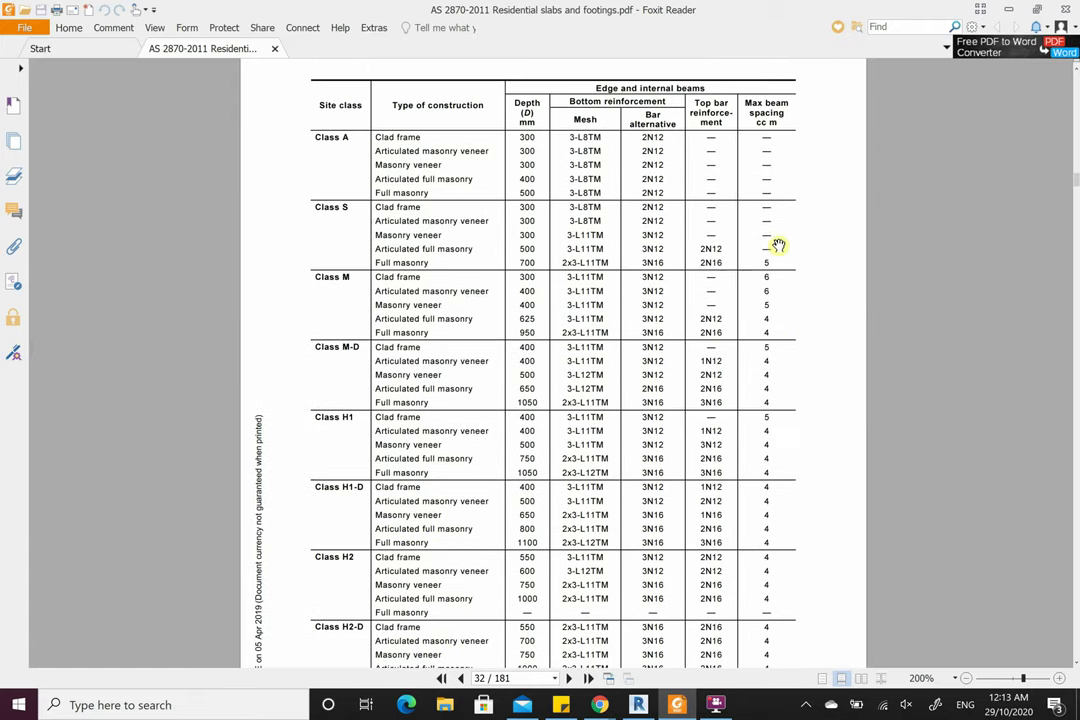
click(1007, 12)
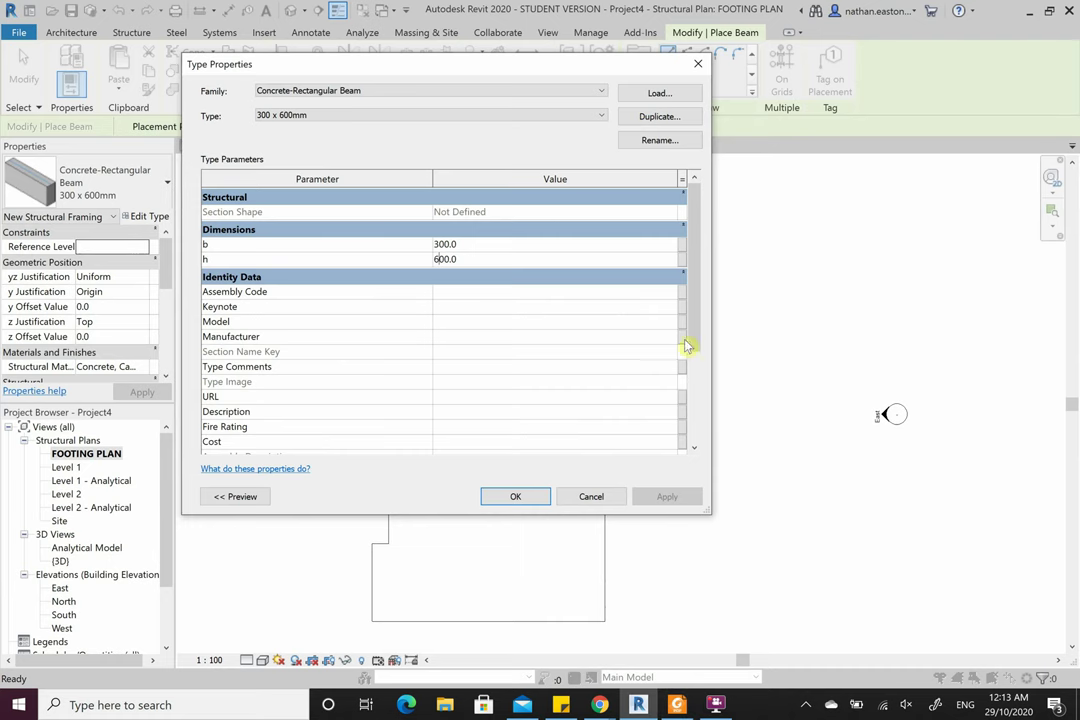
click(446, 260)
click(533, 497)
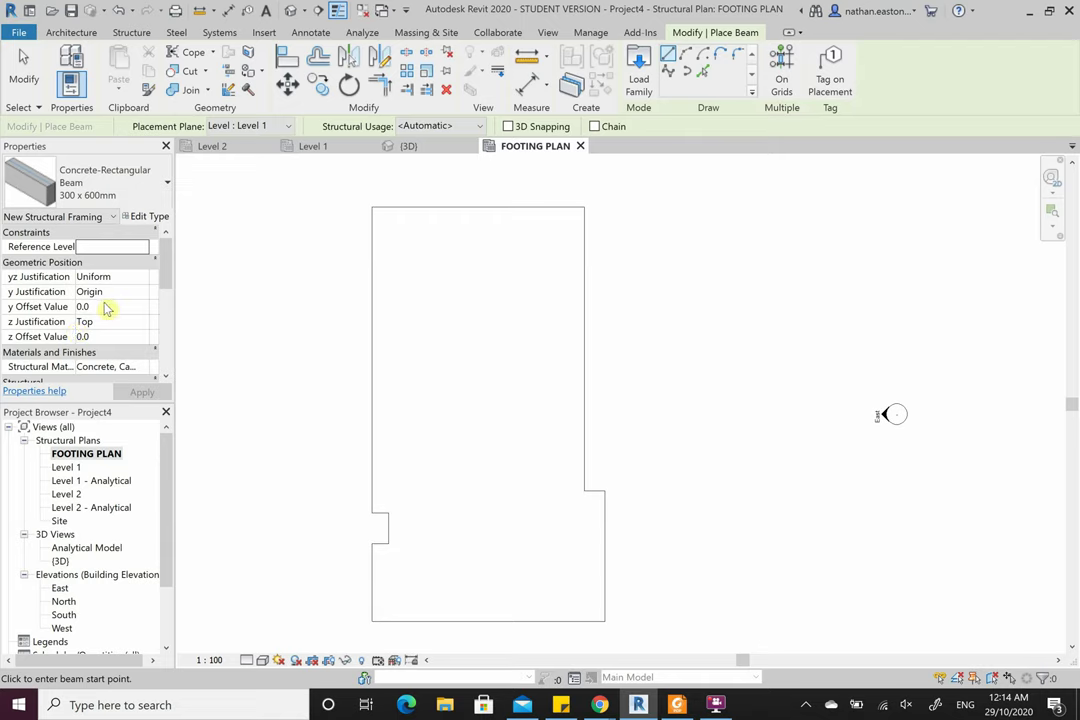
- Set all three rebar cover settings of the new concrete beam to Rebar Cover 2 <20 mm>
scroll(108, 309, down, 5)
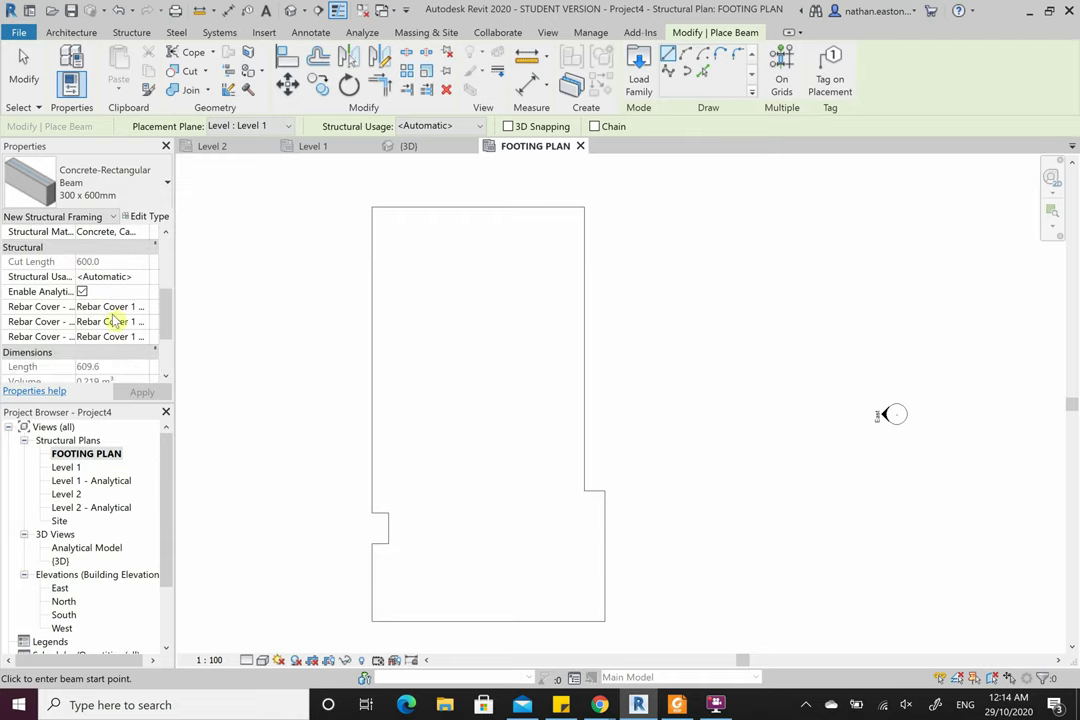
click(135, 306)
click(142, 306)
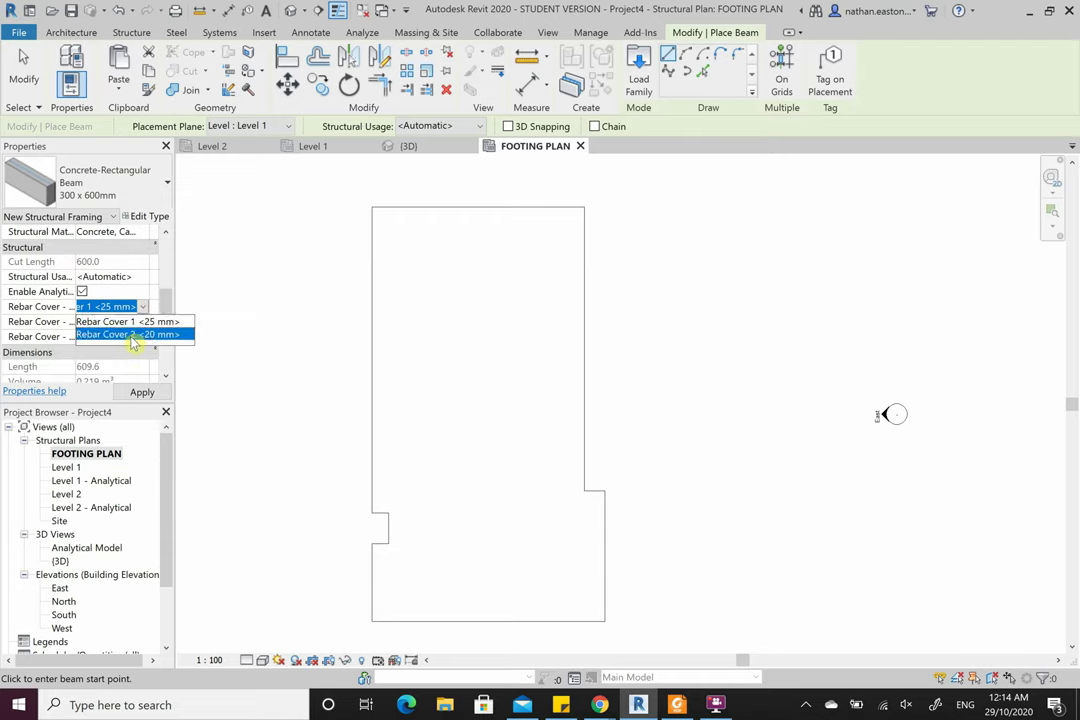
click(133, 334)
click(140, 321)
click(143, 321)
click(140, 349)
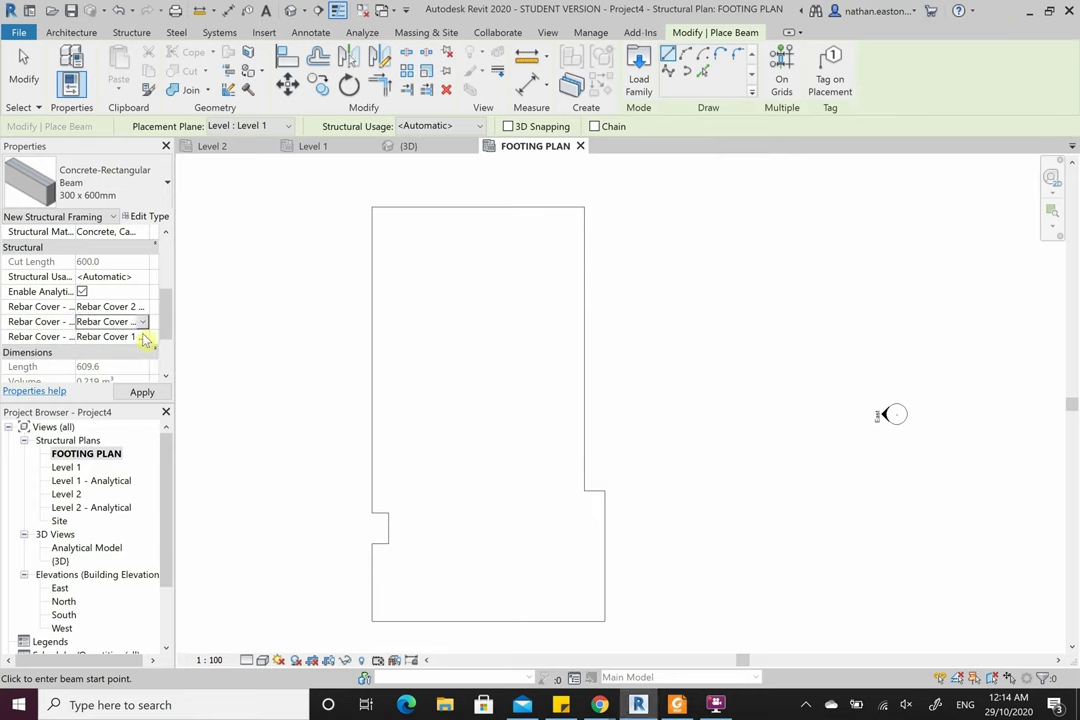
click(143, 337)
click(143, 336)
click(140, 364)
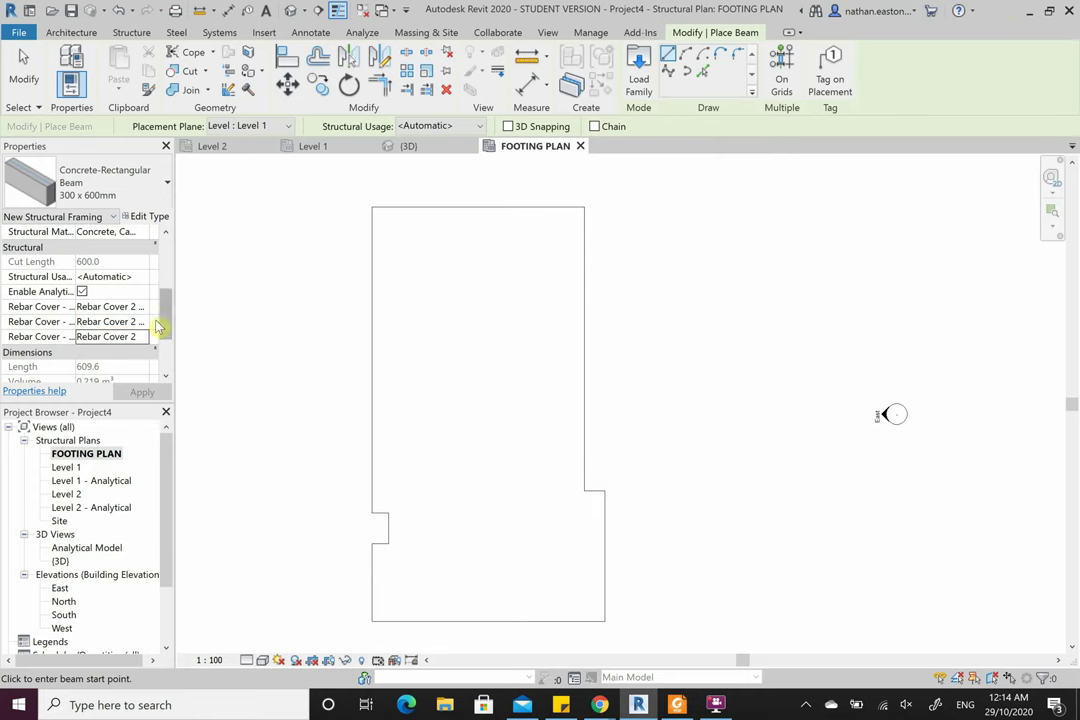
- Place the 300 x 600mm concrete beam along the slab's north edge from corner to corner, and finish the Beam command
scroll(153, 323, up, 5)
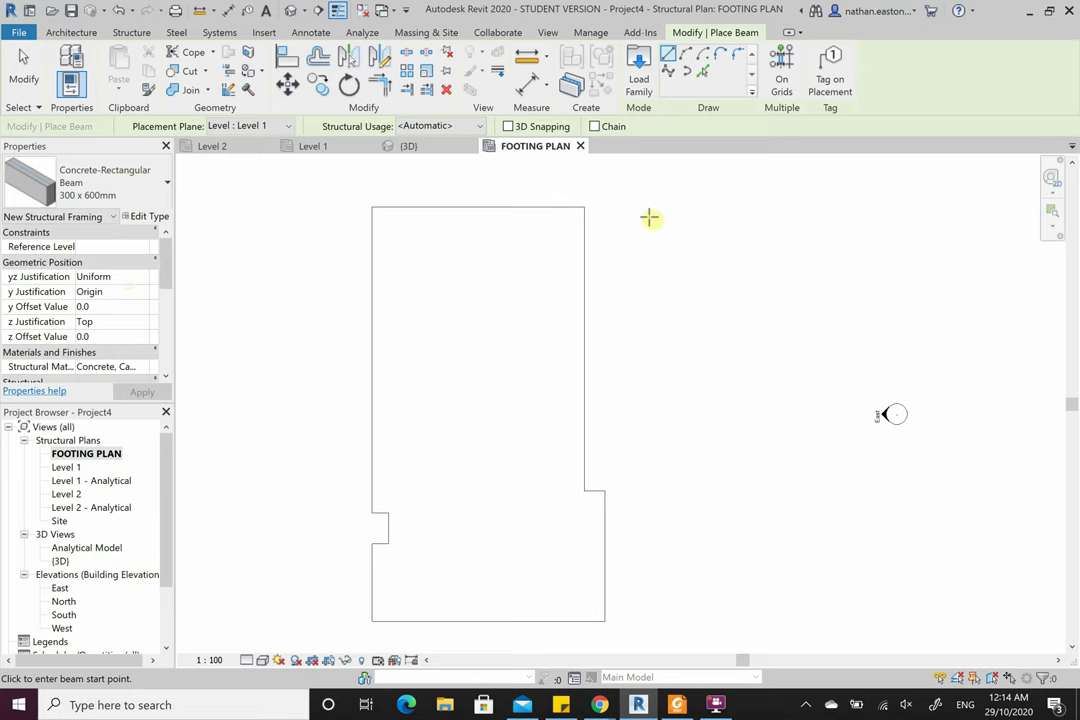
scroll(422, 209, up, 1)
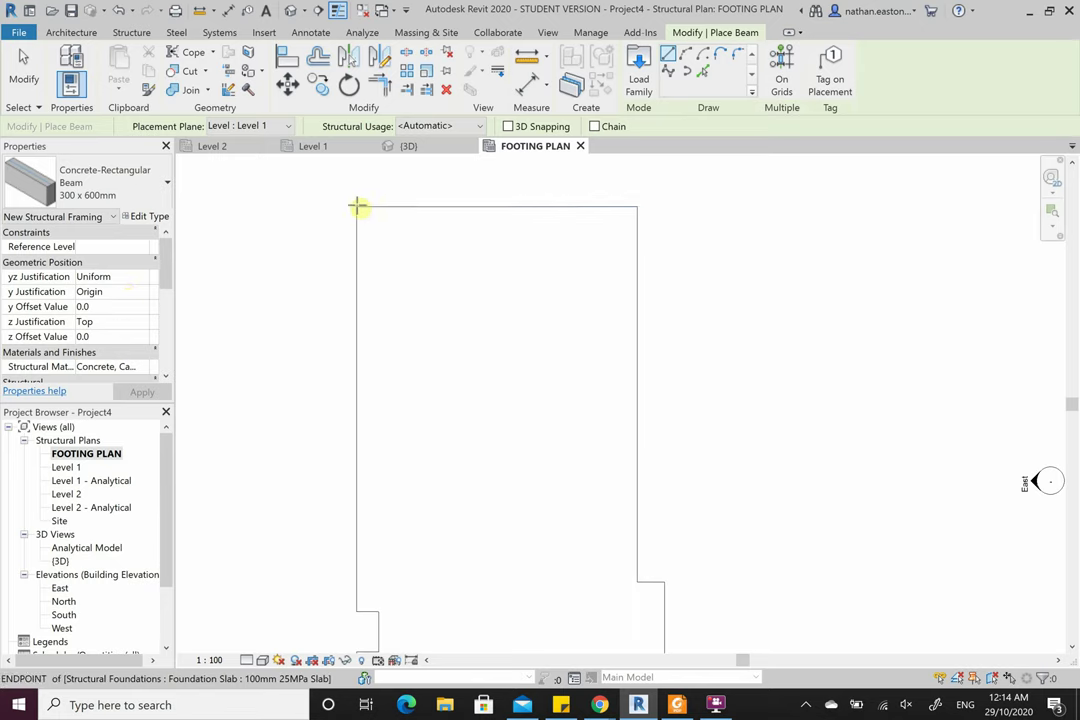
click(358, 207)
click(636, 208)
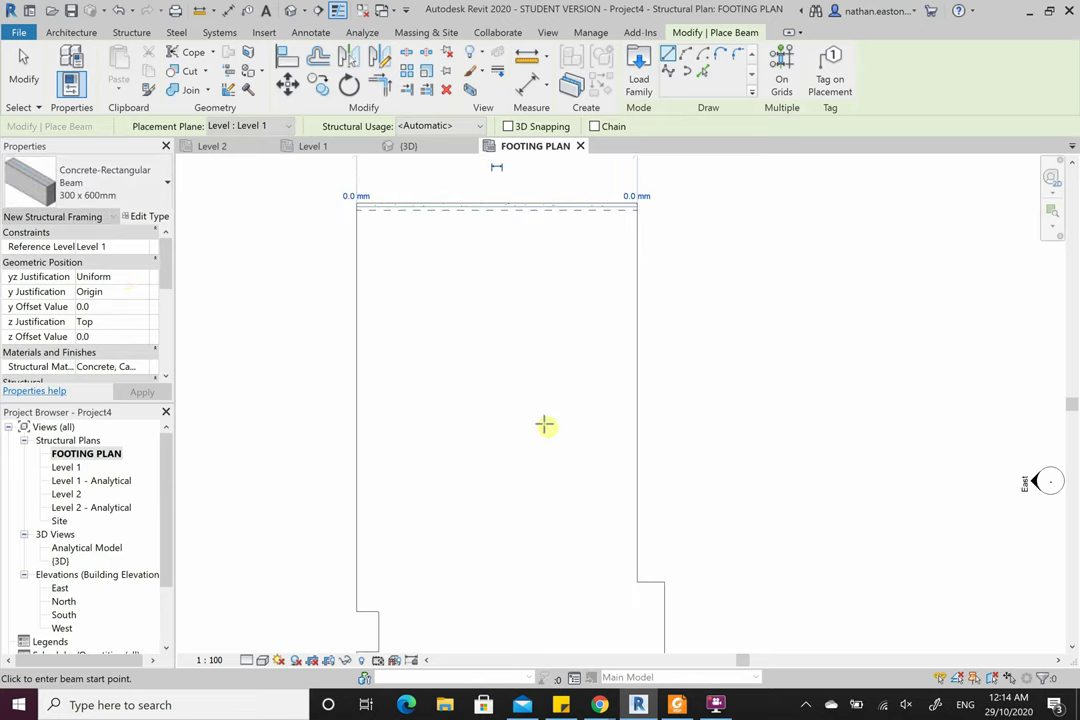
key(Escape)
key(Escape)
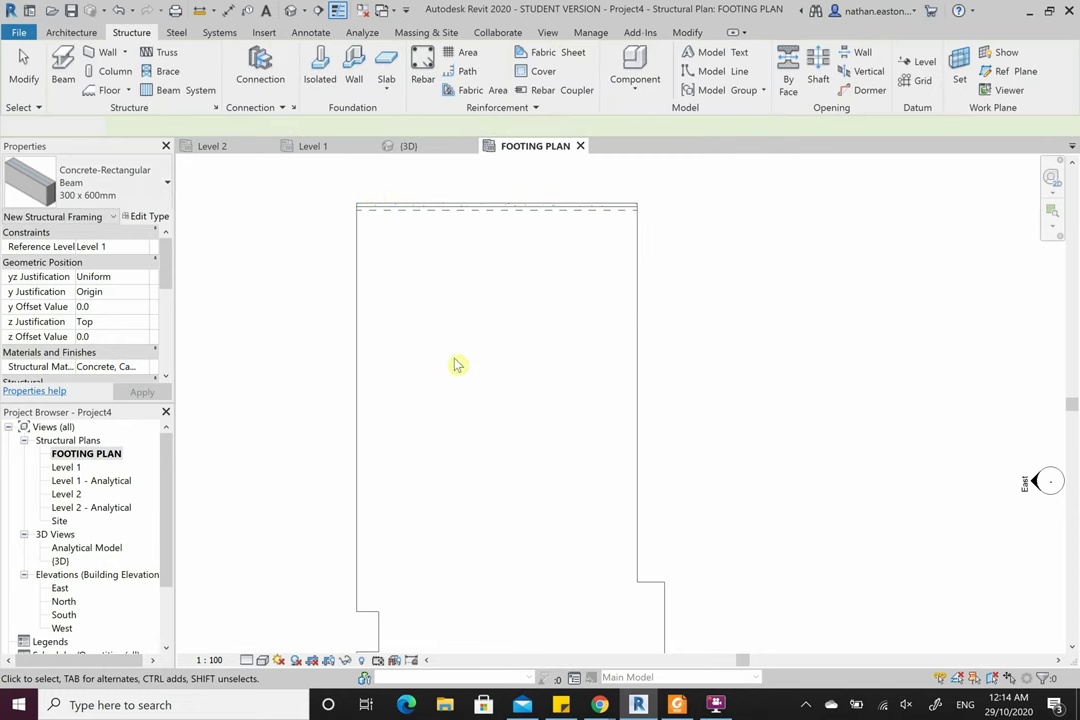
- Inspect the new edge beam at the slab's northwest corner, distinguishing it from the foundation slab and viewing its properties
scroll(390, 198, up, 3)
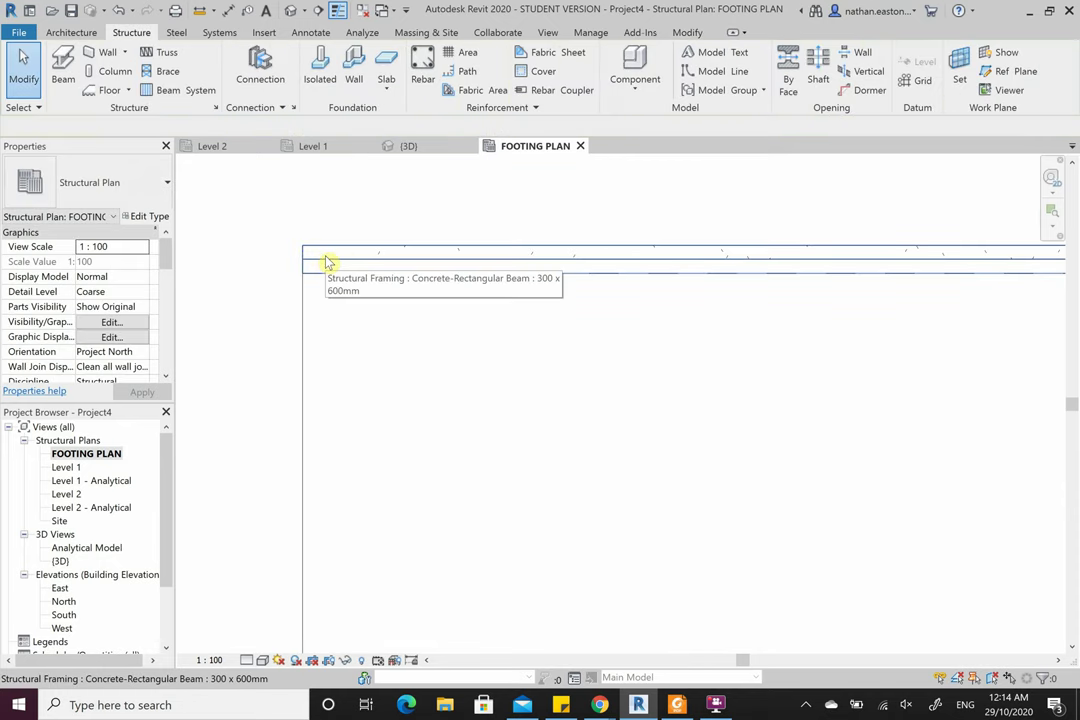
key(Tab)
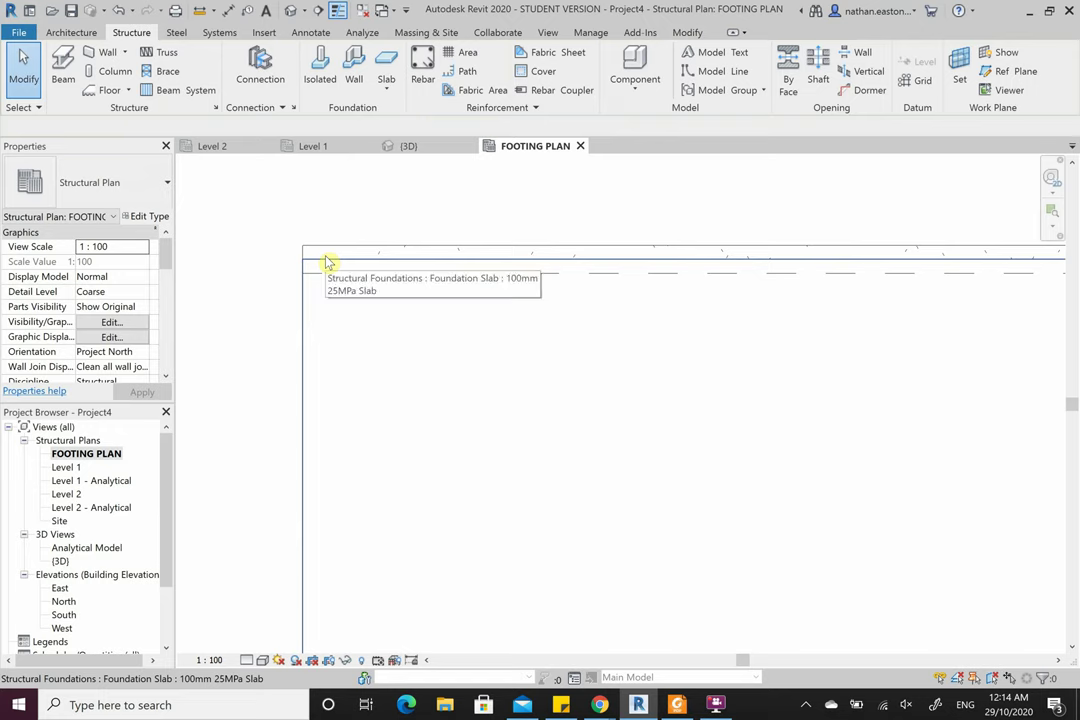
click(408, 246)
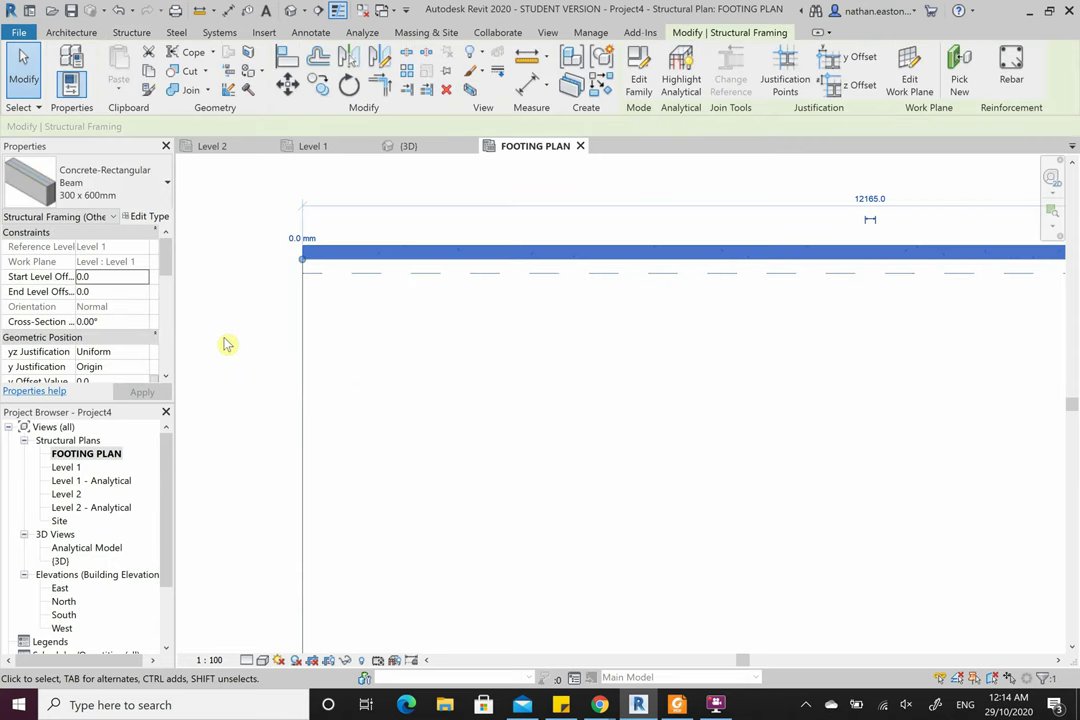
click(318, 300)
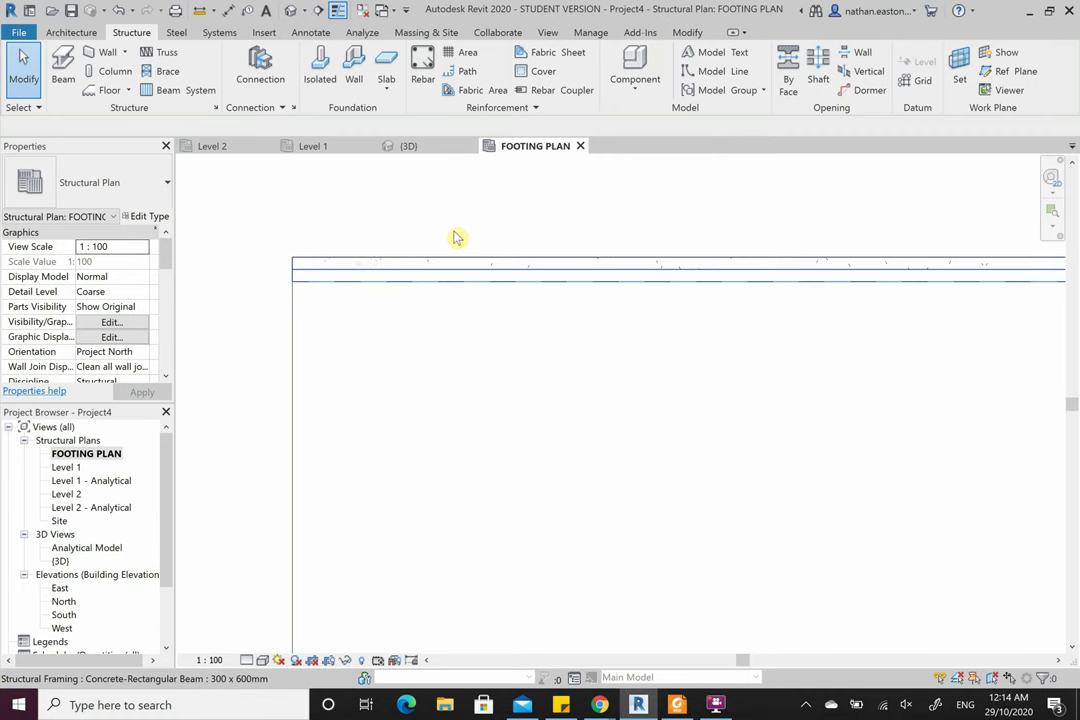
- Switch to the 3D view, set its visual style to Shaded, and orbit to a close view of the new edge beam
click(412, 147)
click(283, 661)
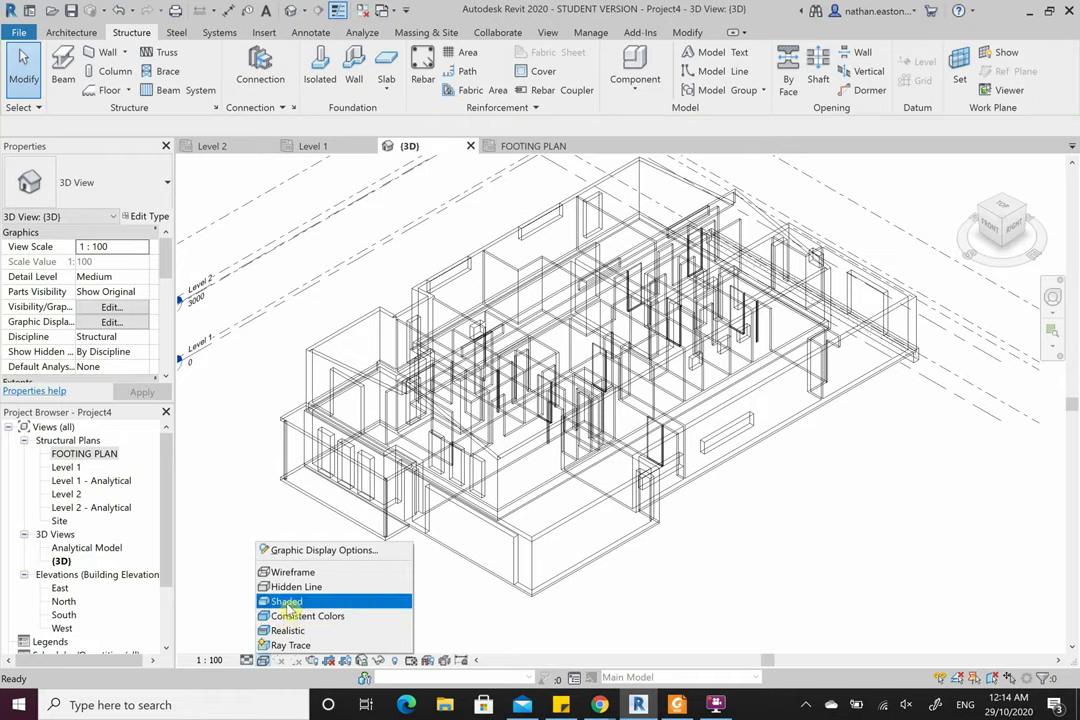
click(265, 596)
click(1052, 297)
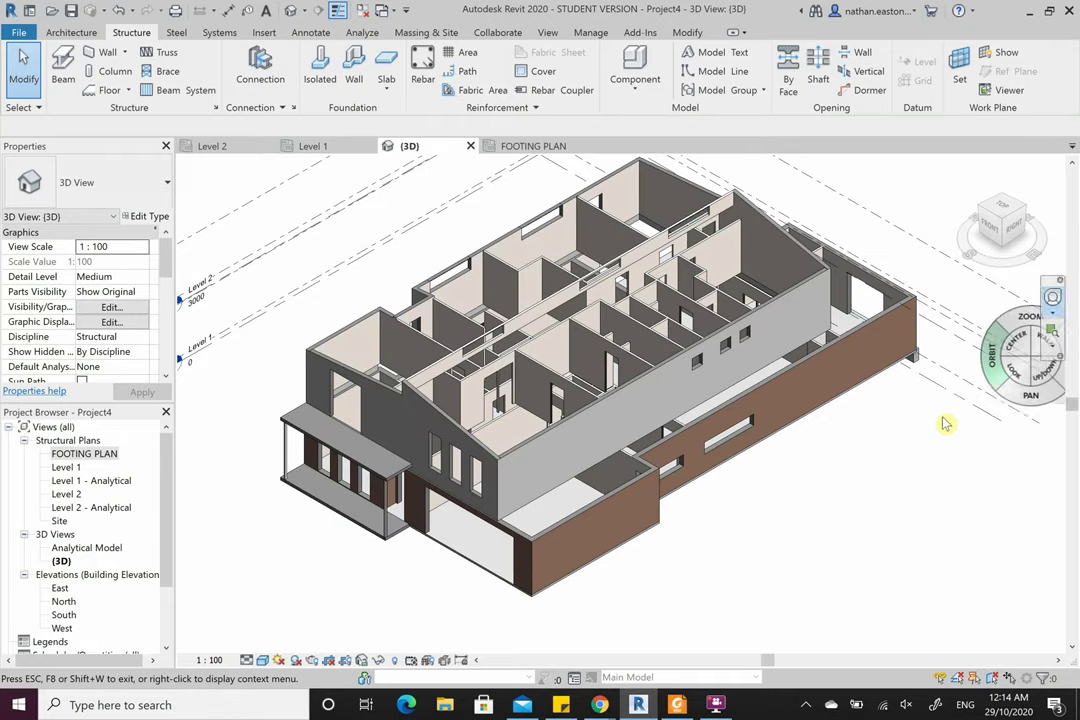
mouse_move(945, 426)
mouse_down()
mouse_move(714, 499)
mouse_move(657, 474)
mouse_move(868, 482)
mouse_up()
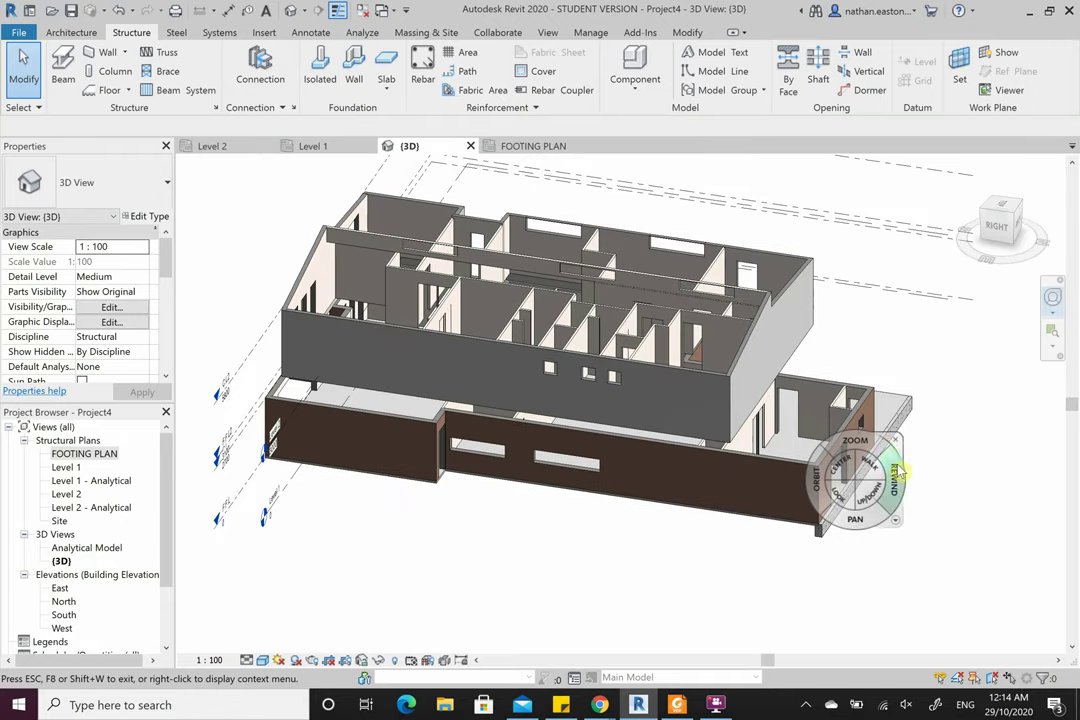
click(897, 453)
scroll(867, 526, up, 5)
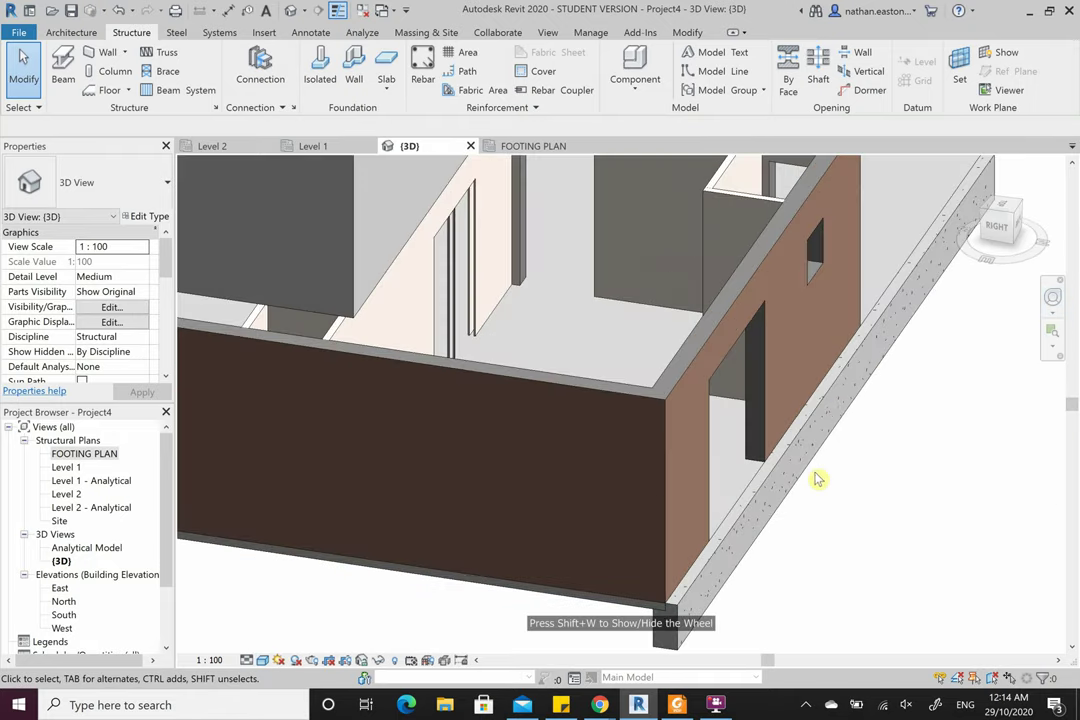
- Try to lower the north edge beam by setting its z Offset Value to -25, and inspect its corner in 3D
scroll(762, 560, up, 8)
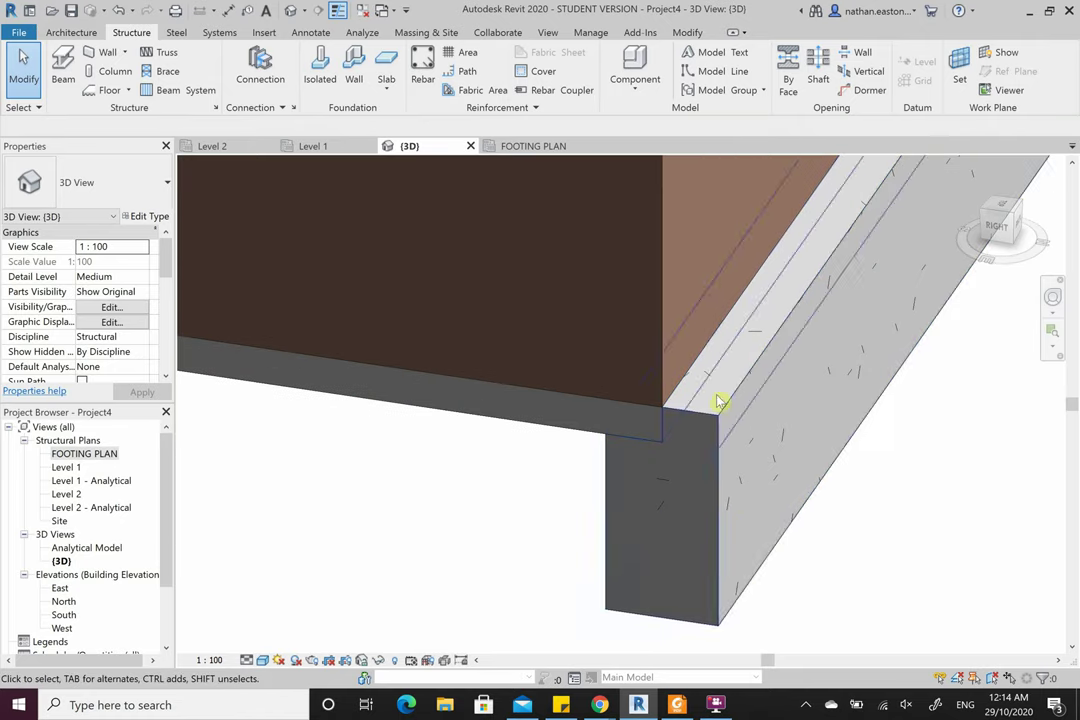
click(719, 533)
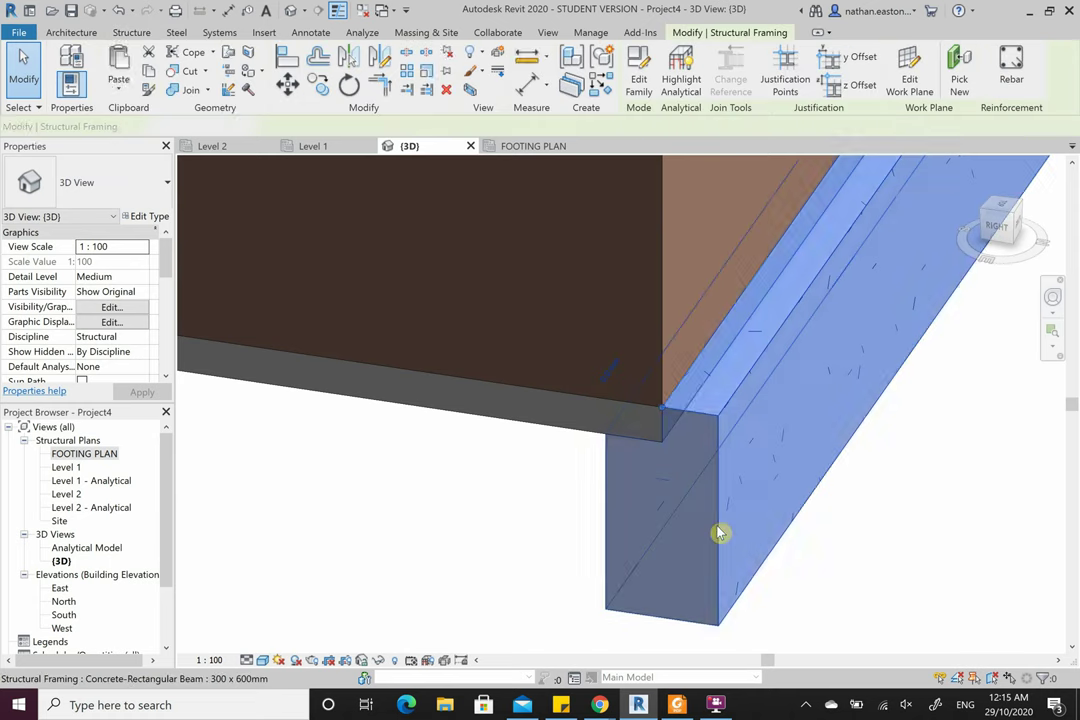
scroll(130, 318, down, 3)
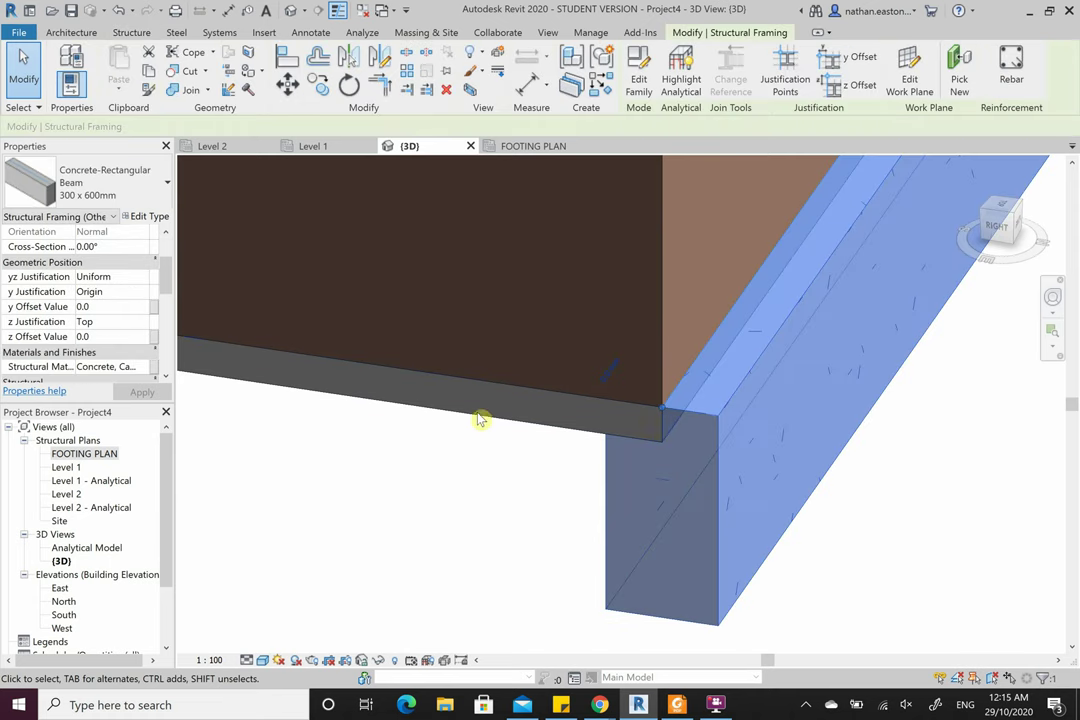
click(114, 337)
text(-)
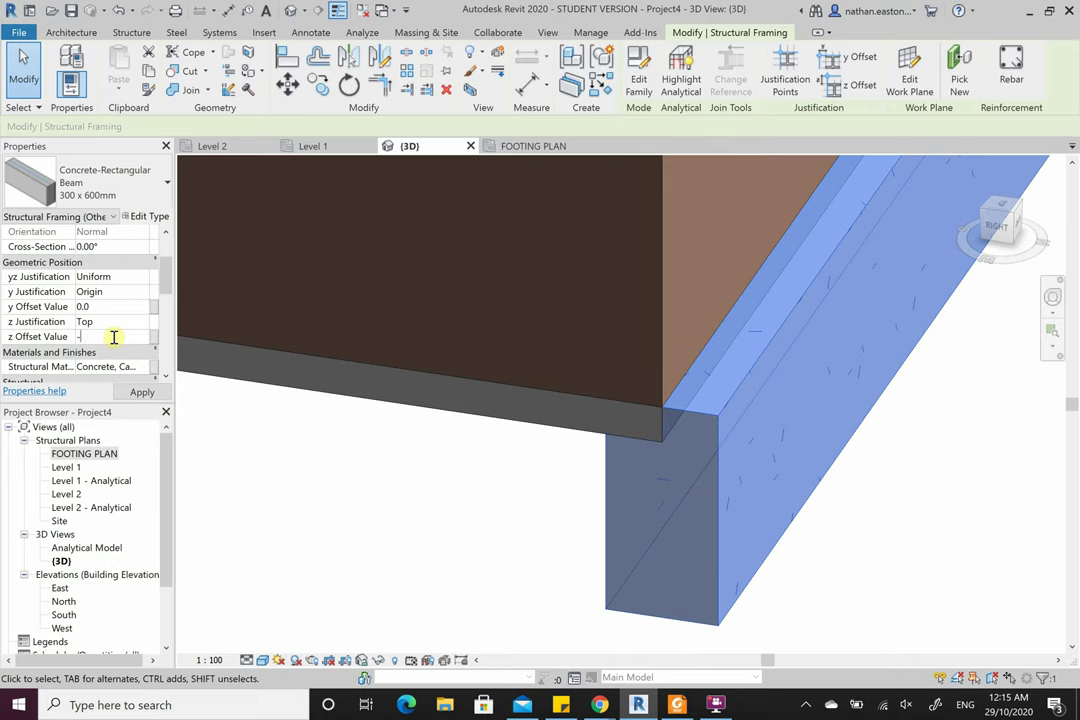
text(25)
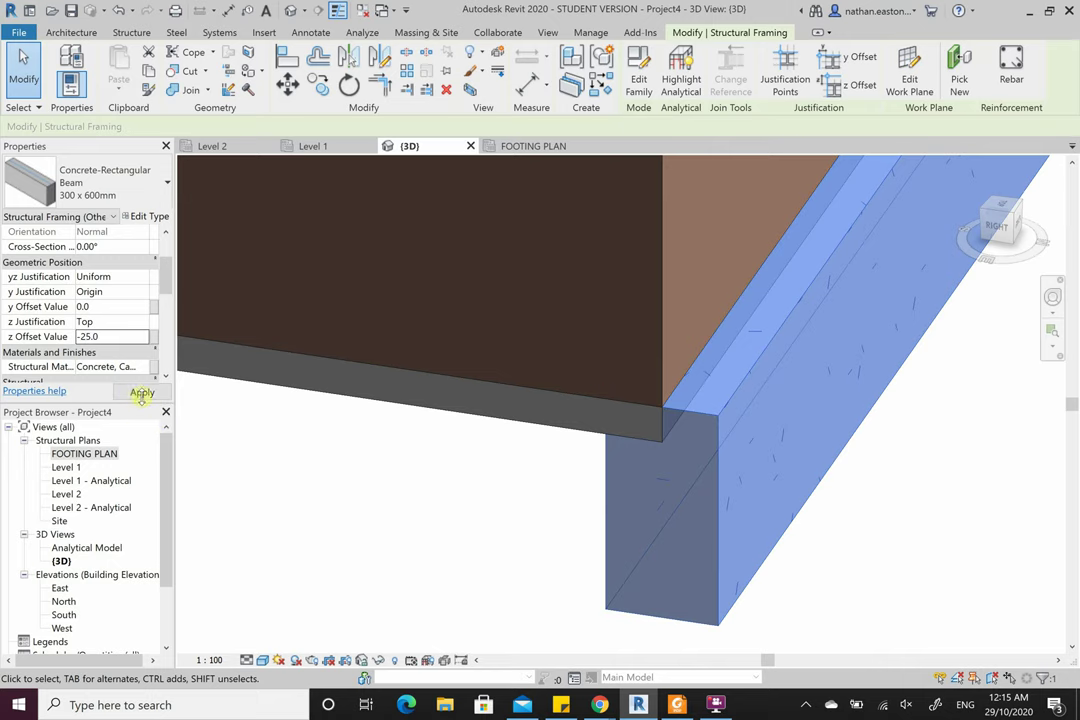
click(139, 393)
click(571, 513)
scroll(690, 402, up, 2)
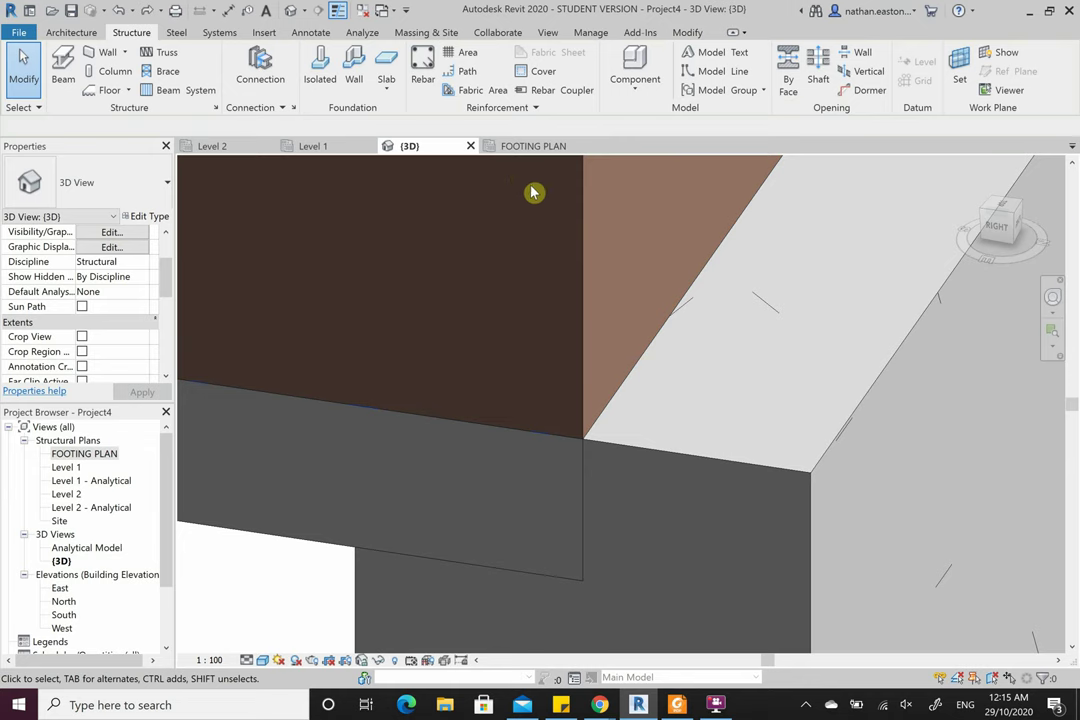
shift+middle_drag(535, 190, 655, 405)
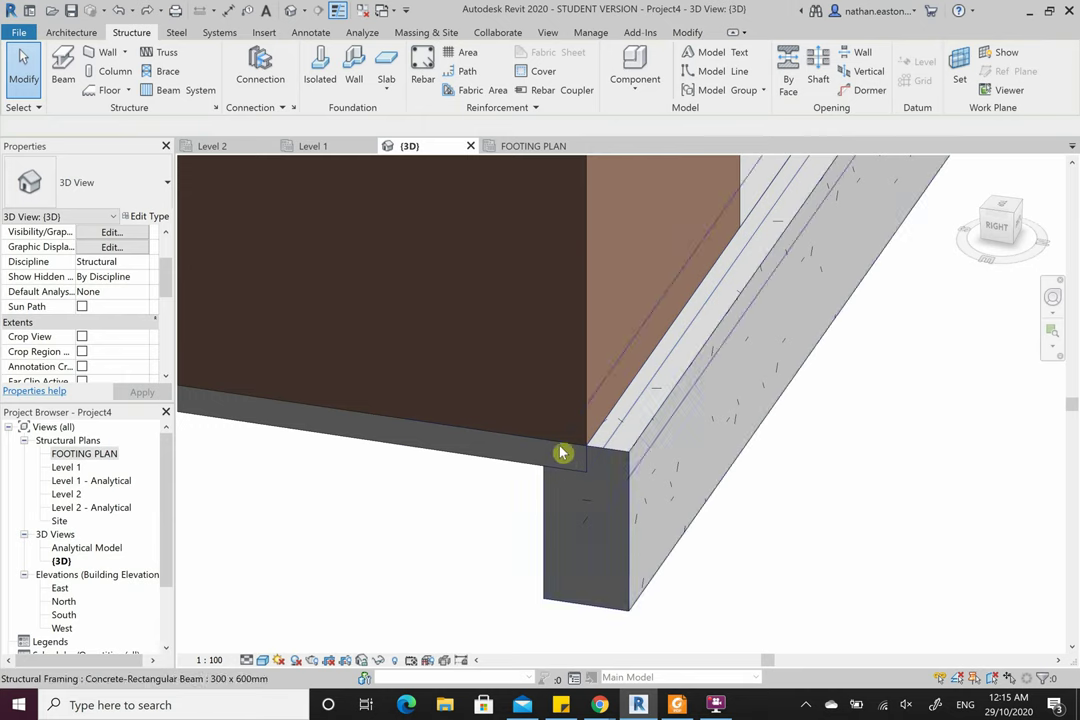
- Switch to the FOOTING PLAN view and examine the north edge beam's position relative to the slab edge
click(550, 147)
click(458, 265)
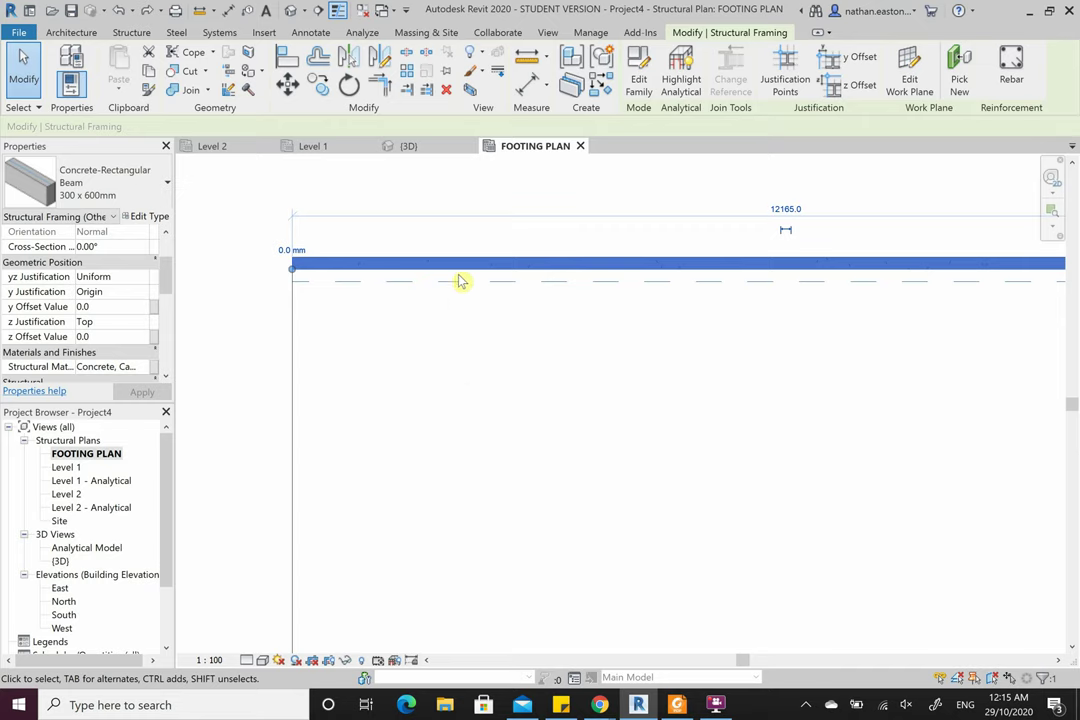
scroll(456, 260, up, 2)
drag(458, 345, 478, 386)
click(476, 394)
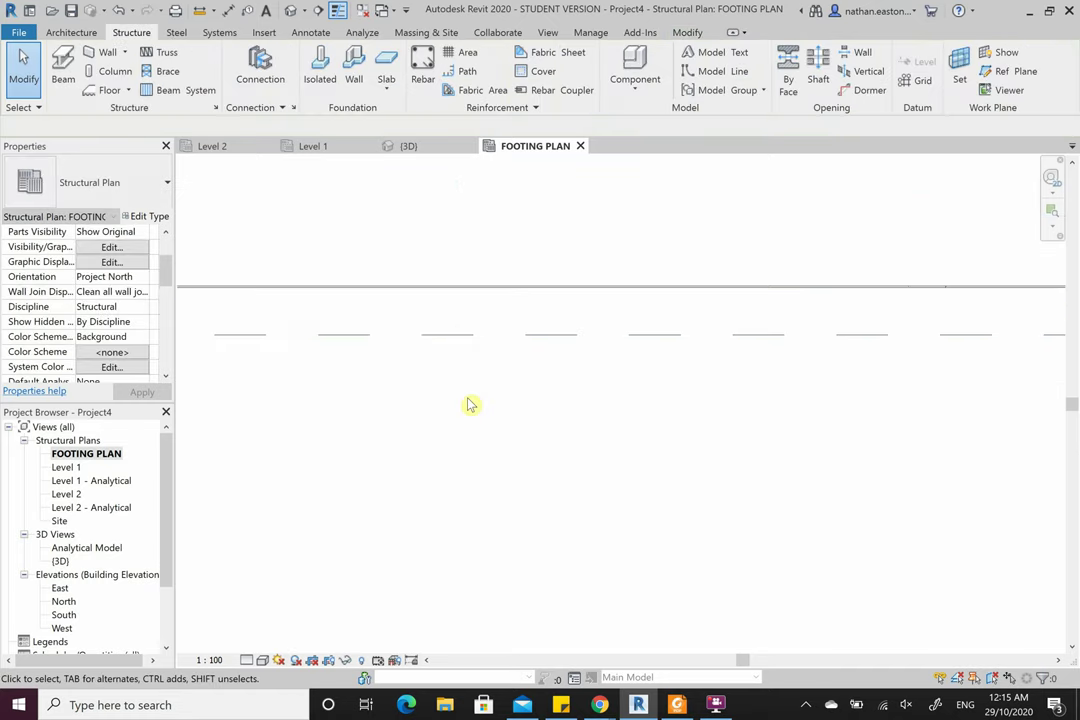
scroll(472, 404, up, 4)
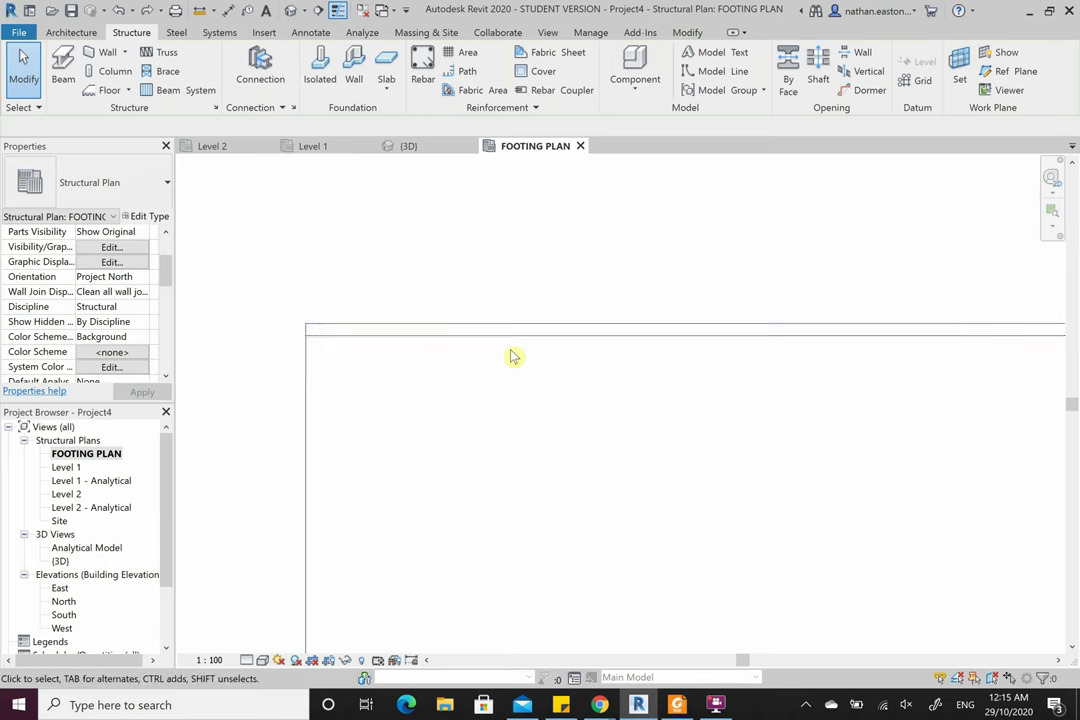
- Set the north edge beam's y Justification to Left and apply it
click(505, 330)
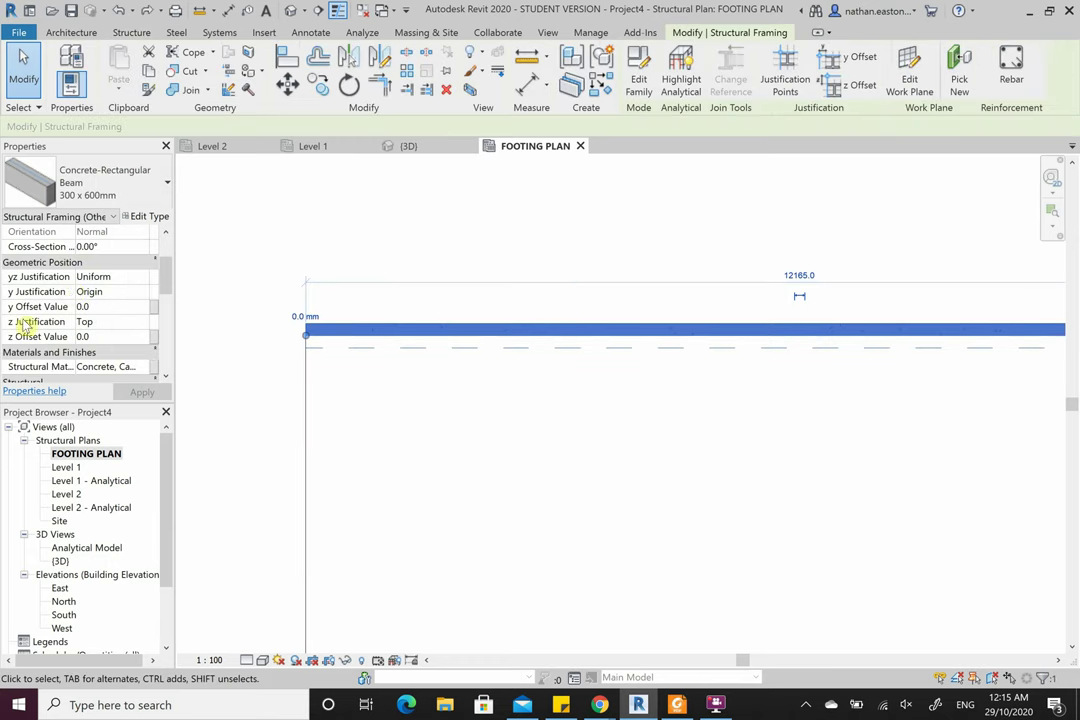
scroll(330, 252, down, 2)
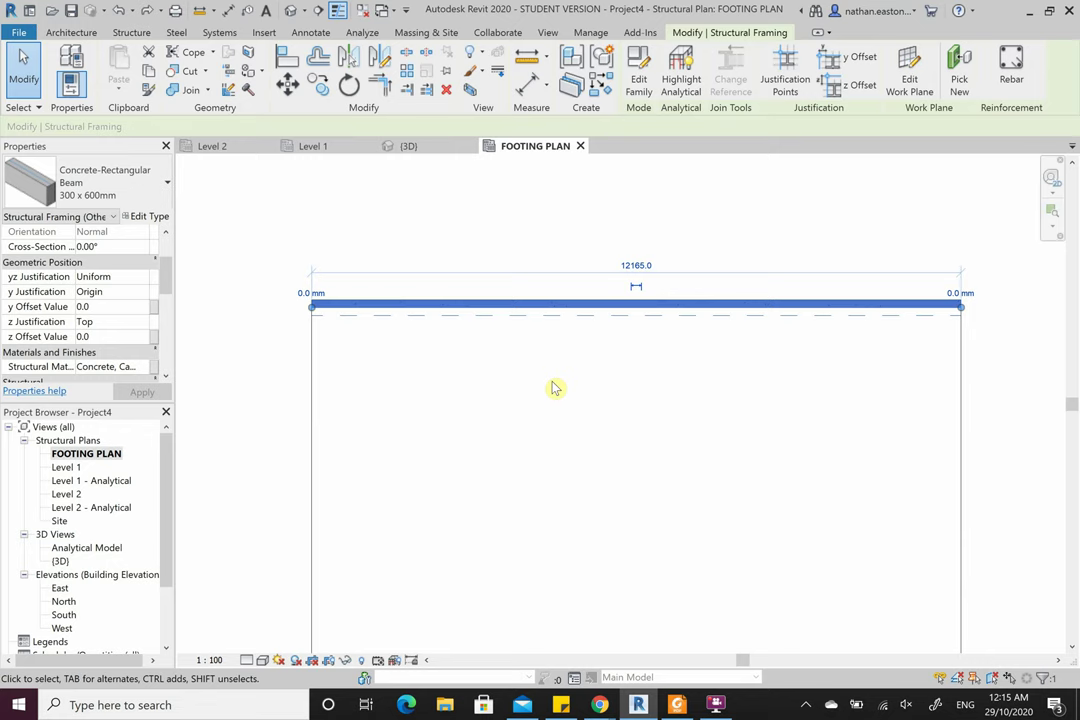
scroll(545, 357, down, 1)
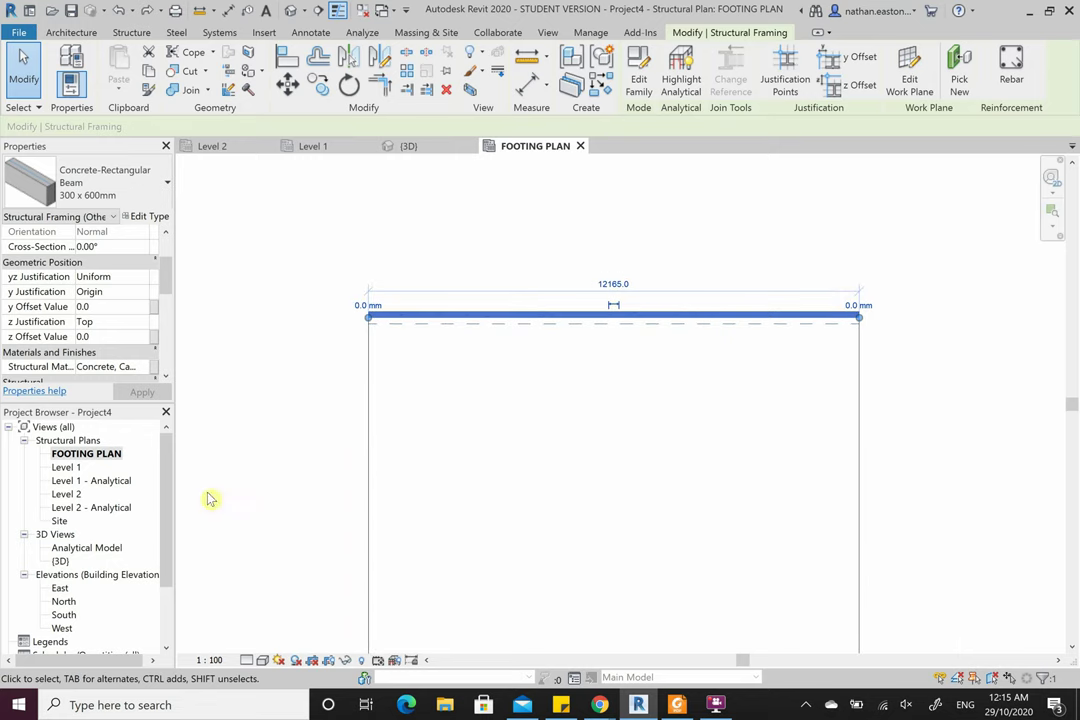
scroll(530, 306, up, 1)
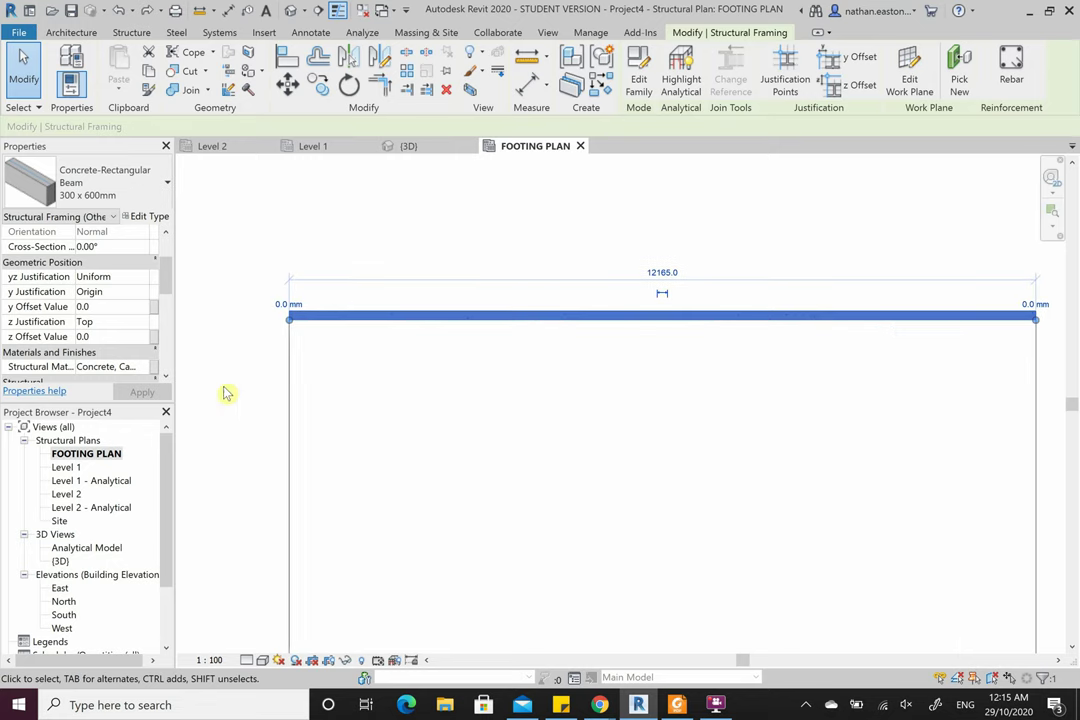
click(146, 294)
click(143, 291)
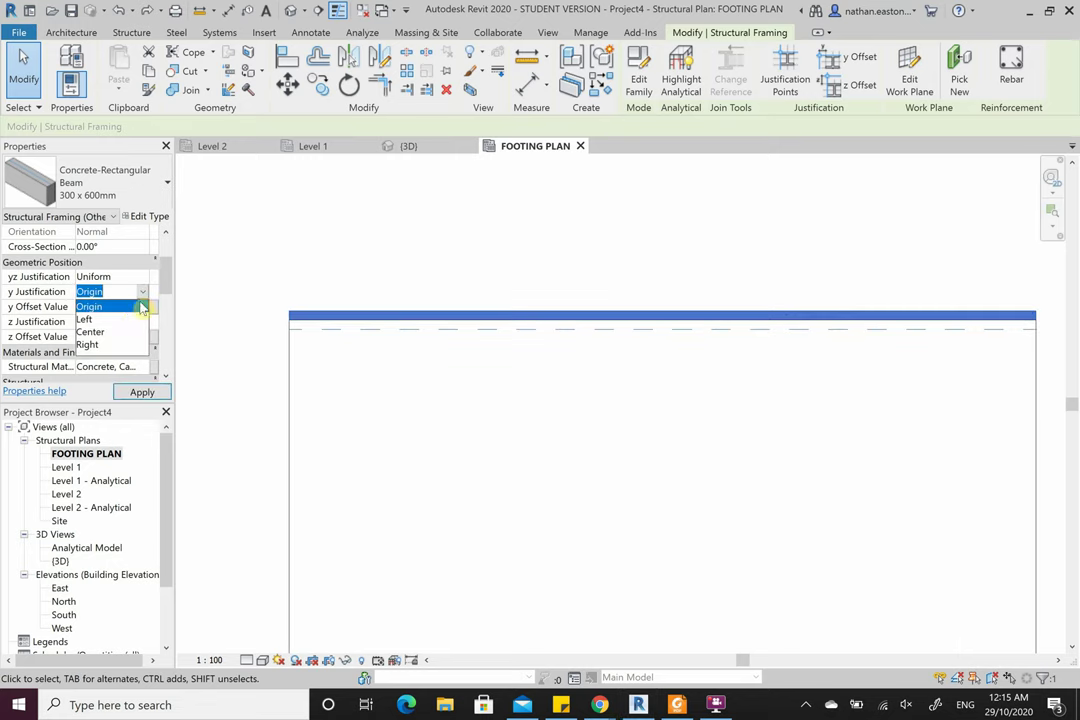
click(126, 320)
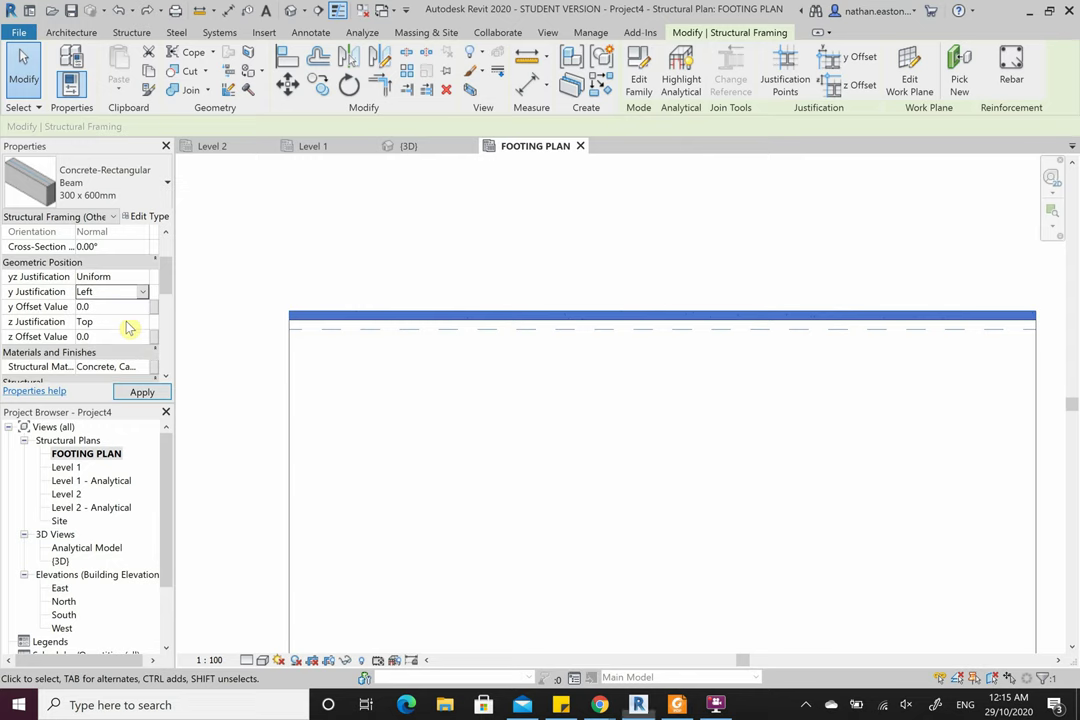
click(142, 392)
click(213, 445)
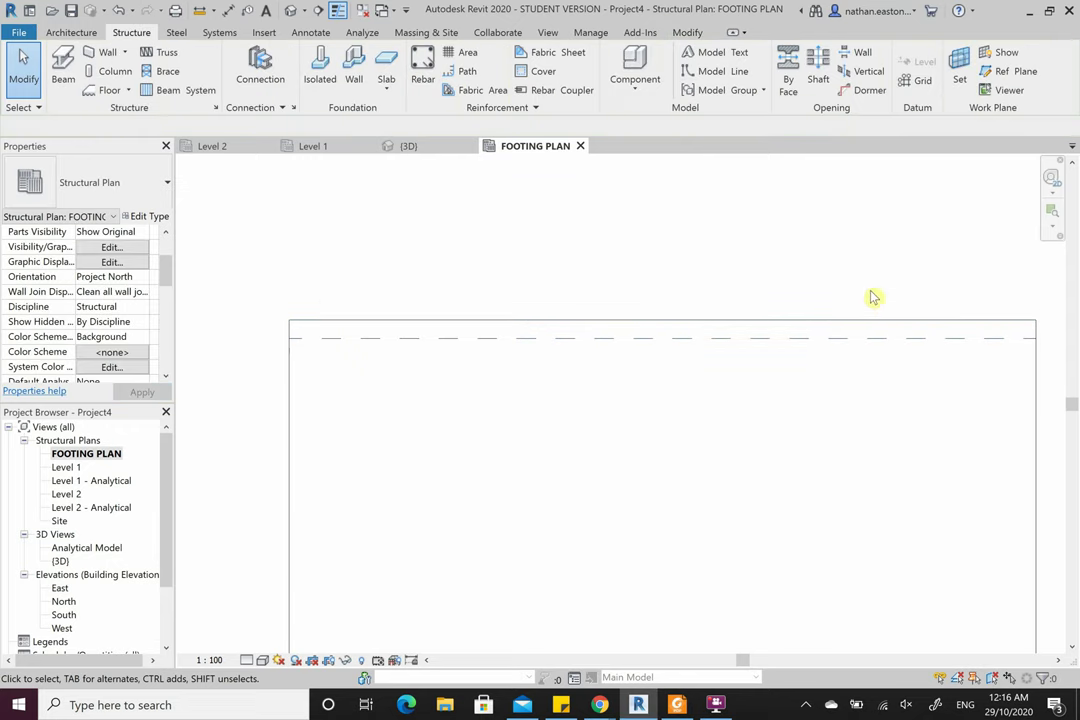
- Try the north edge beam's y Justification as Right and as Center, and return it to Left
click(700, 340)
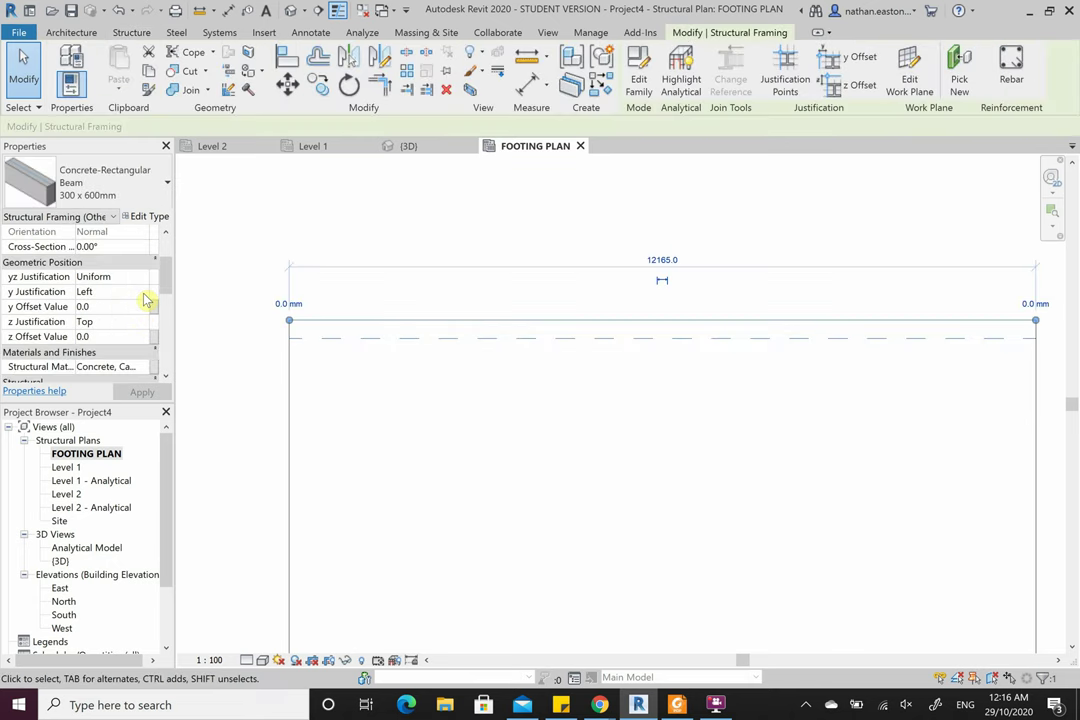
click(145, 293)
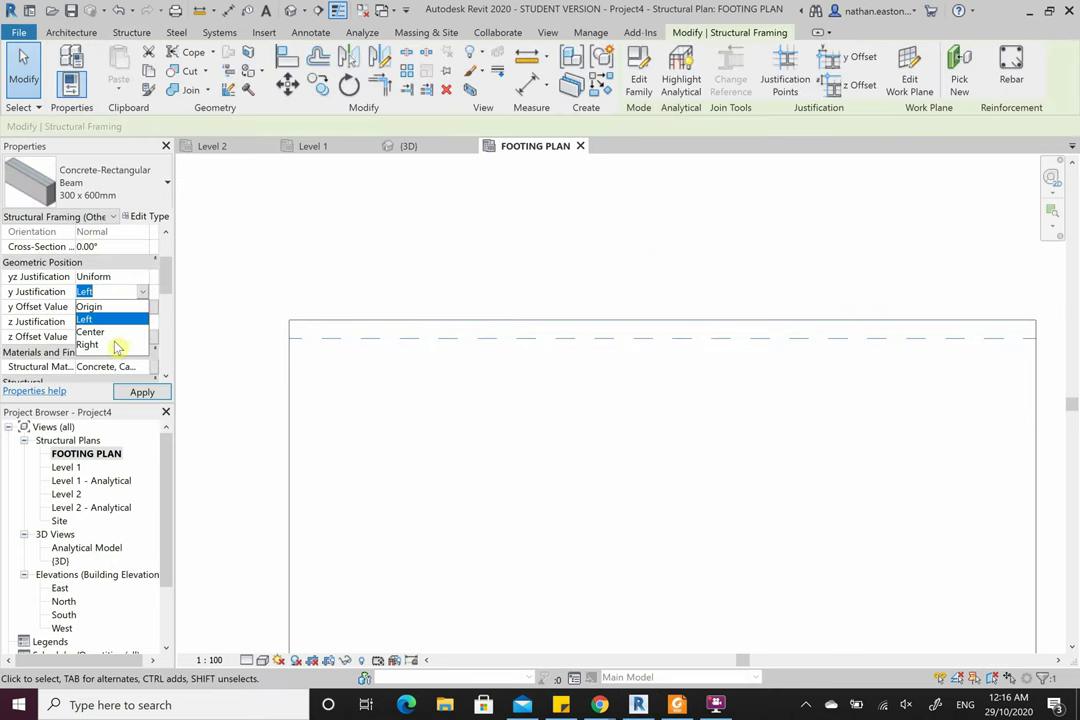
click(115, 346)
click(141, 391)
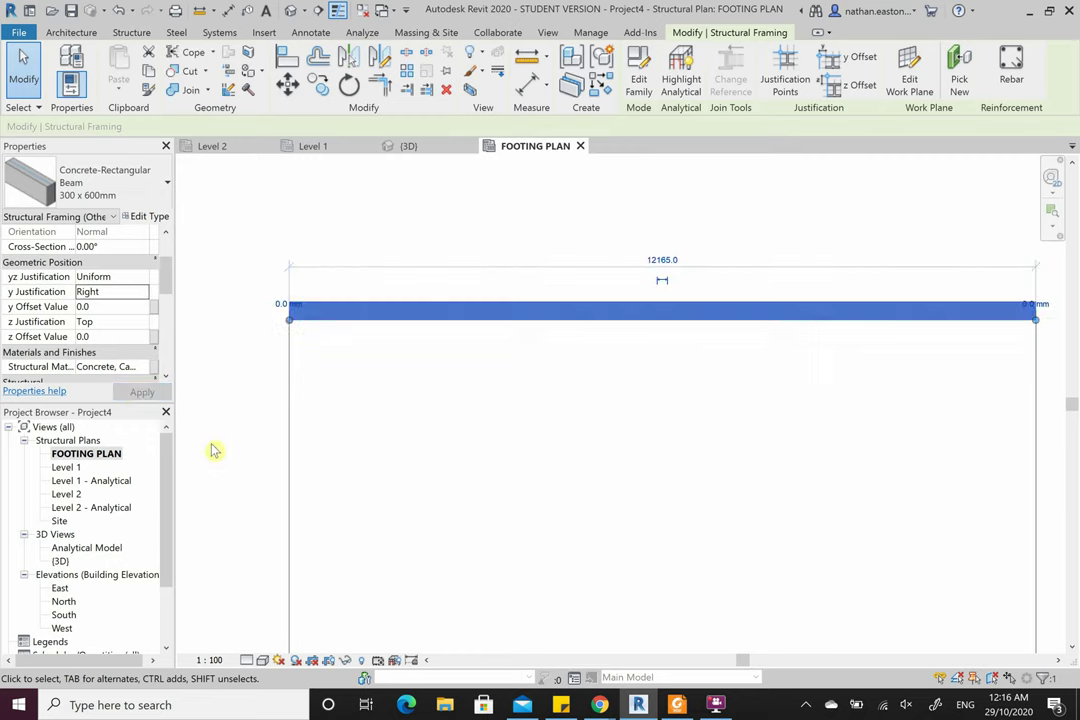
click(143, 291)
click(100, 330)
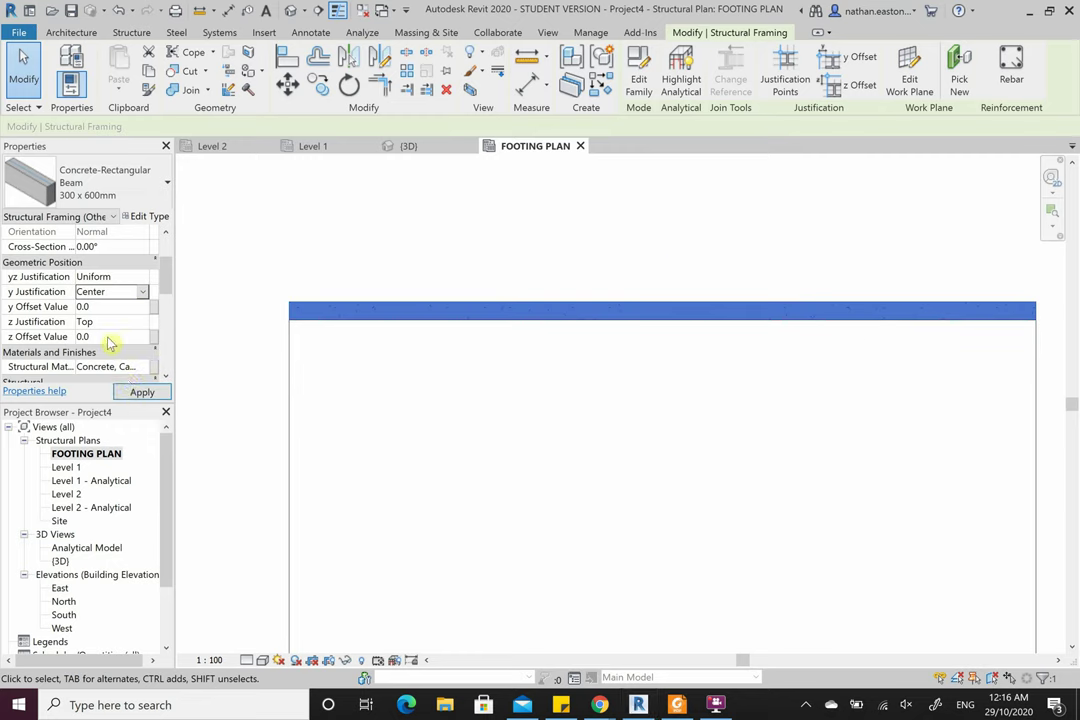
click(141, 391)
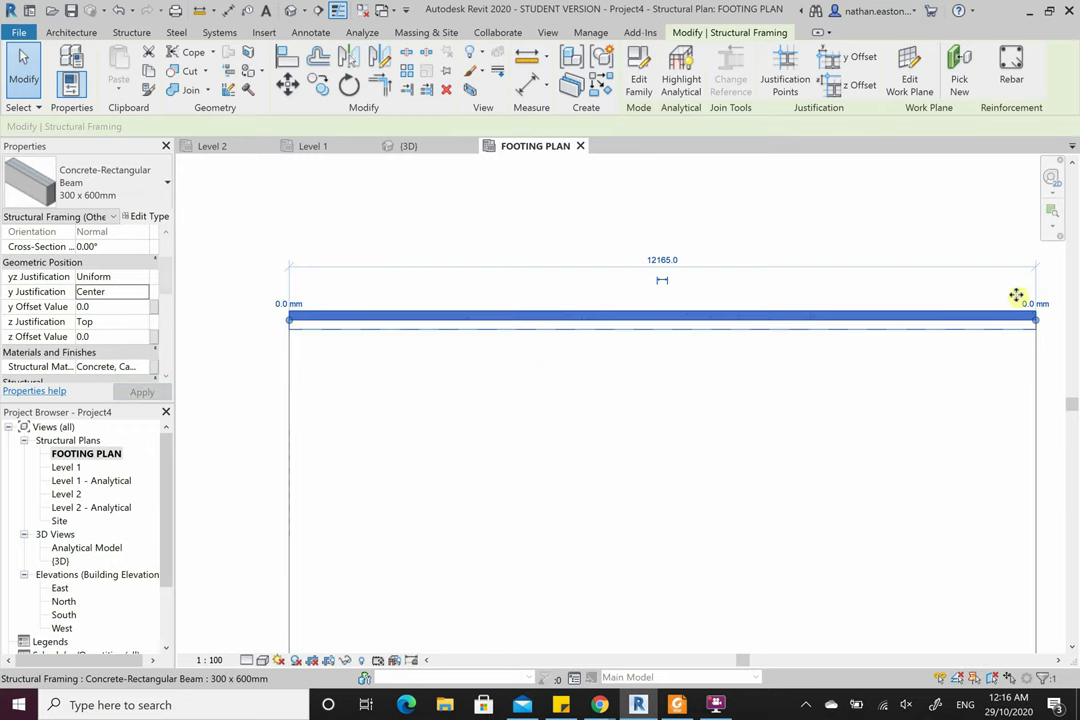
click(143, 291)
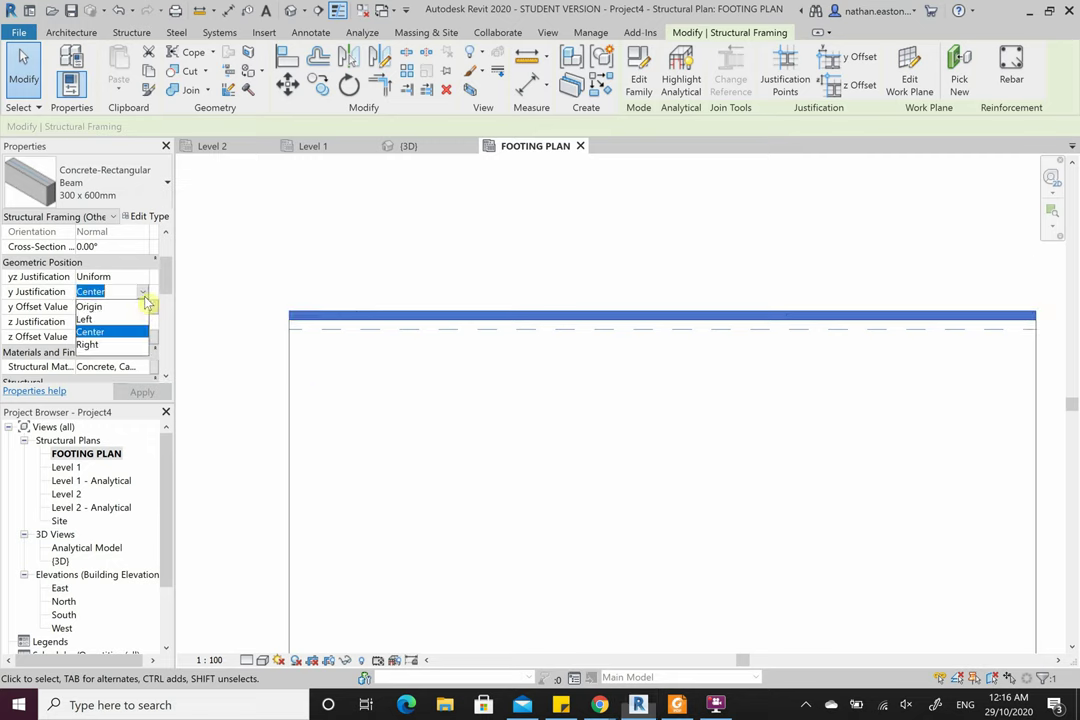
click(88, 319)
click(141, 393)
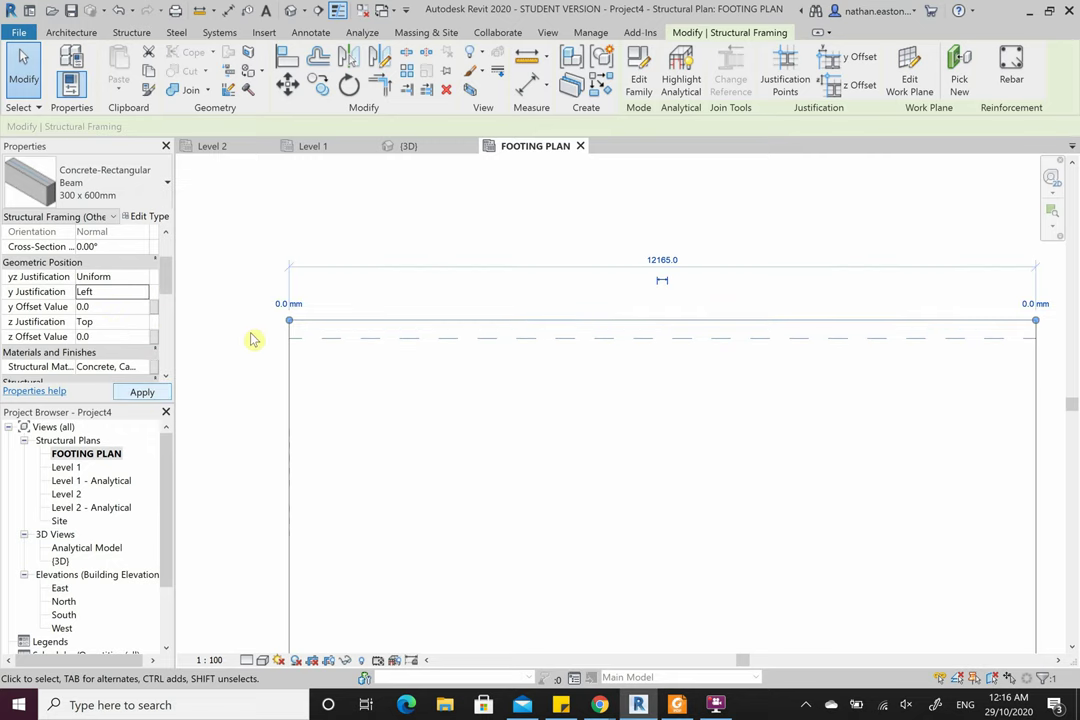
- Try a y Offset Value of 150 on the north edge beam, and reset the offset to 0
click(130, 306)
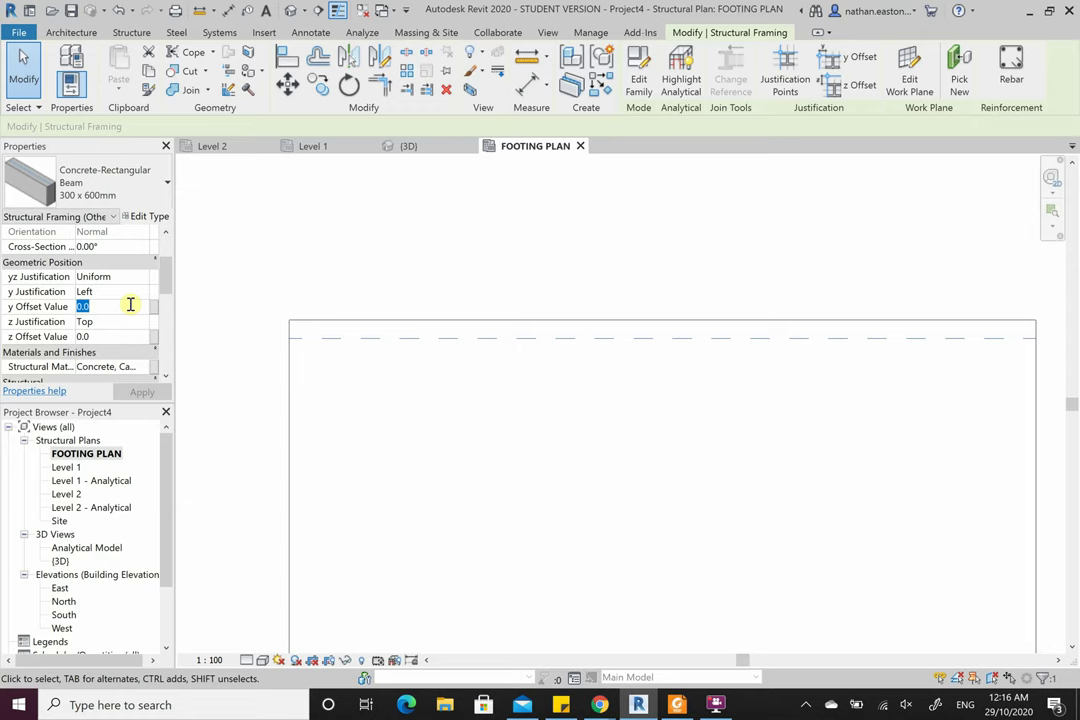
text(150)
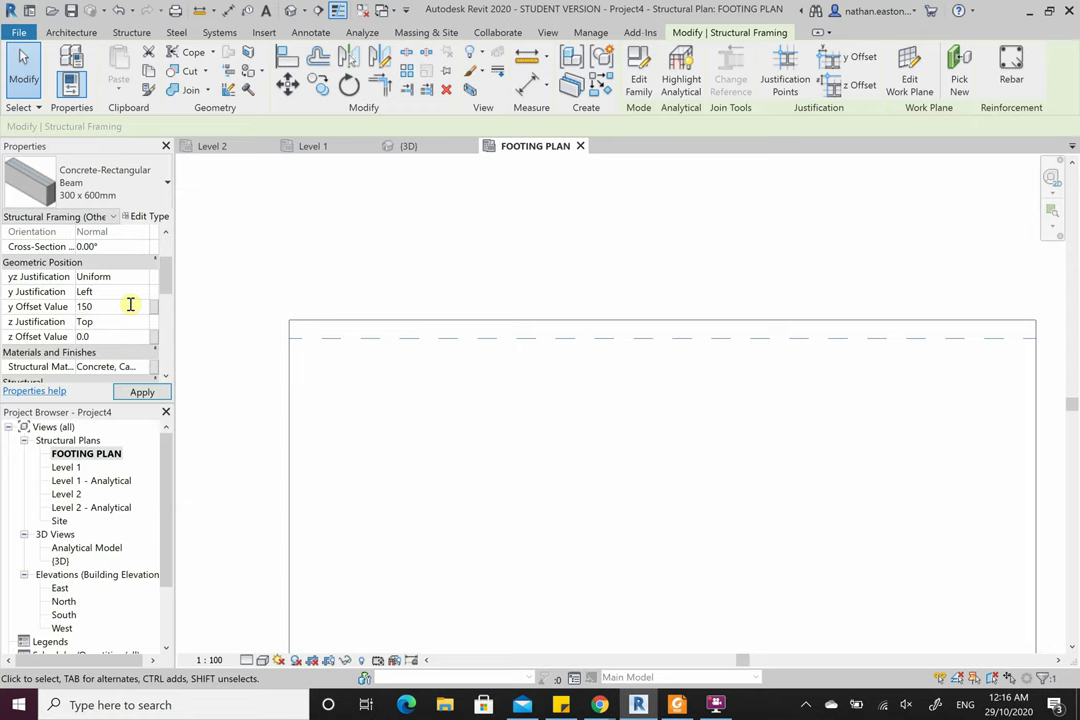
click(142, 393)
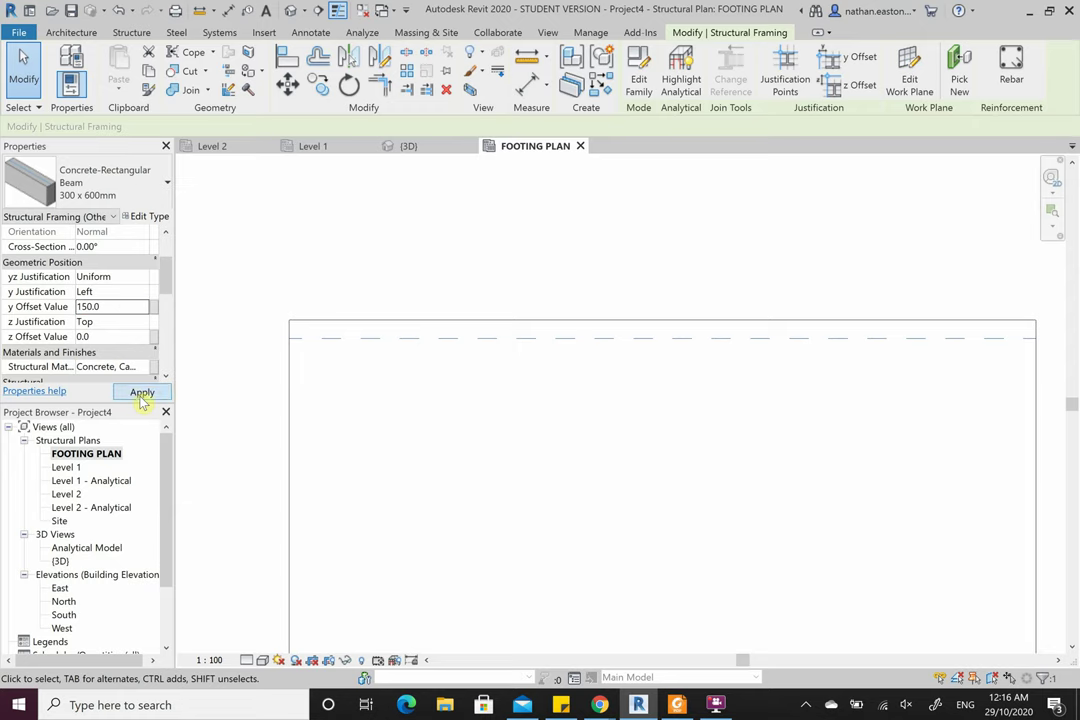
click(116, 307)
text(0)
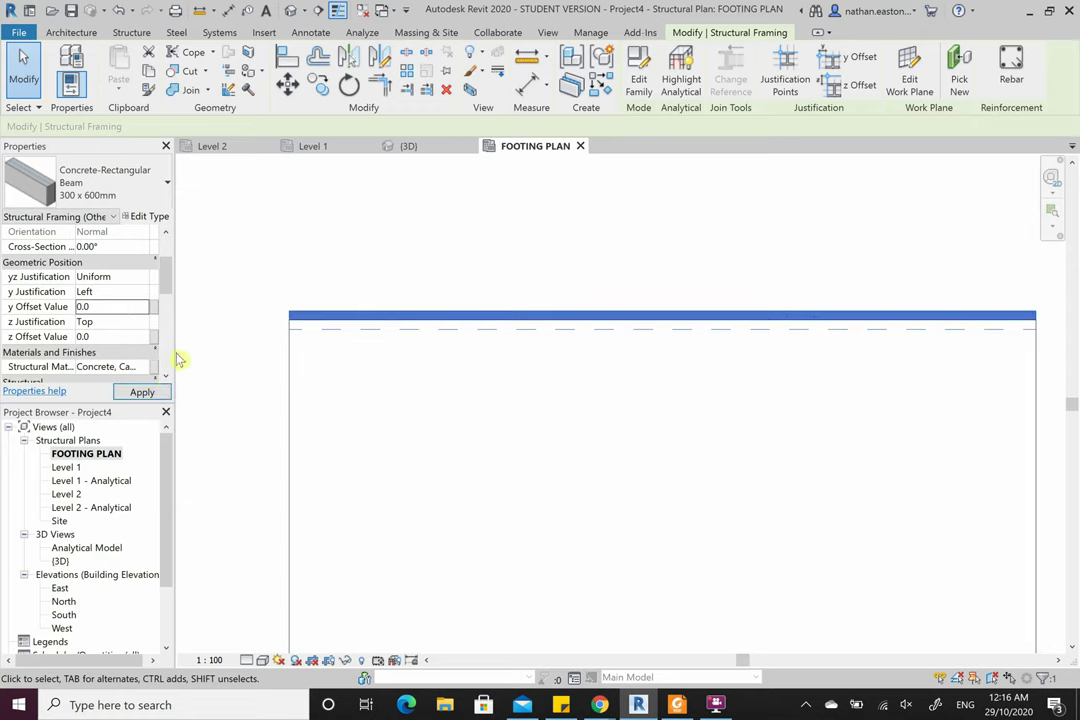
click(142, 392)
- Review the north edge beam's z Justification options and z Offset Value, keeping Top, and deselect the beam
click(143, 322)
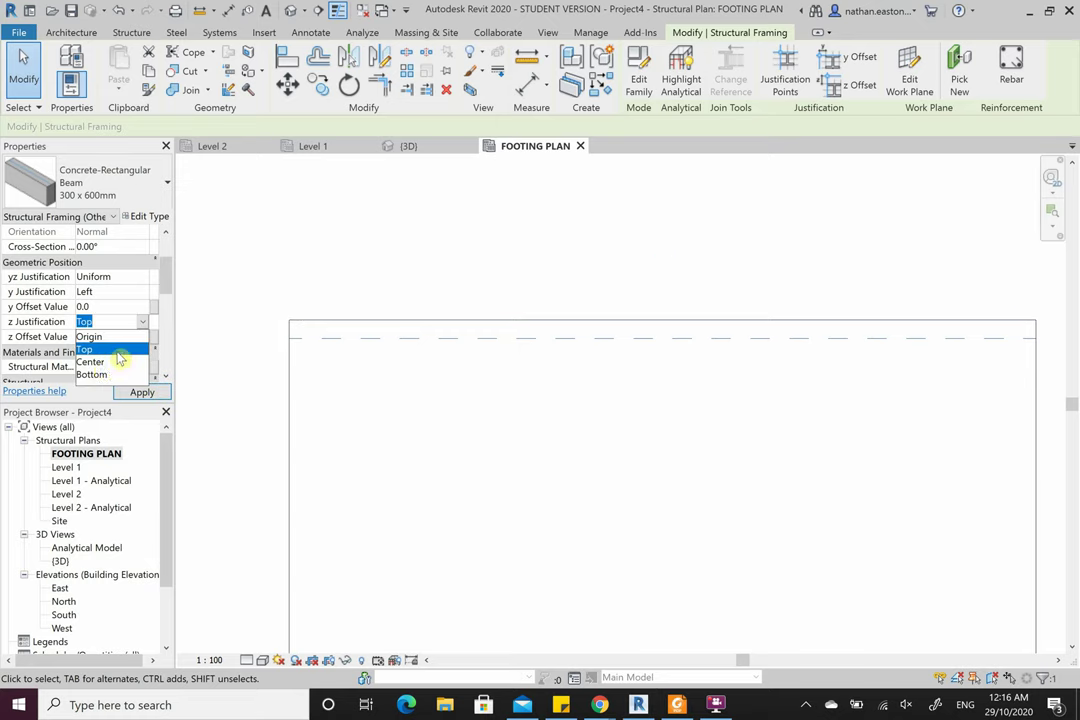
click(88, 349)
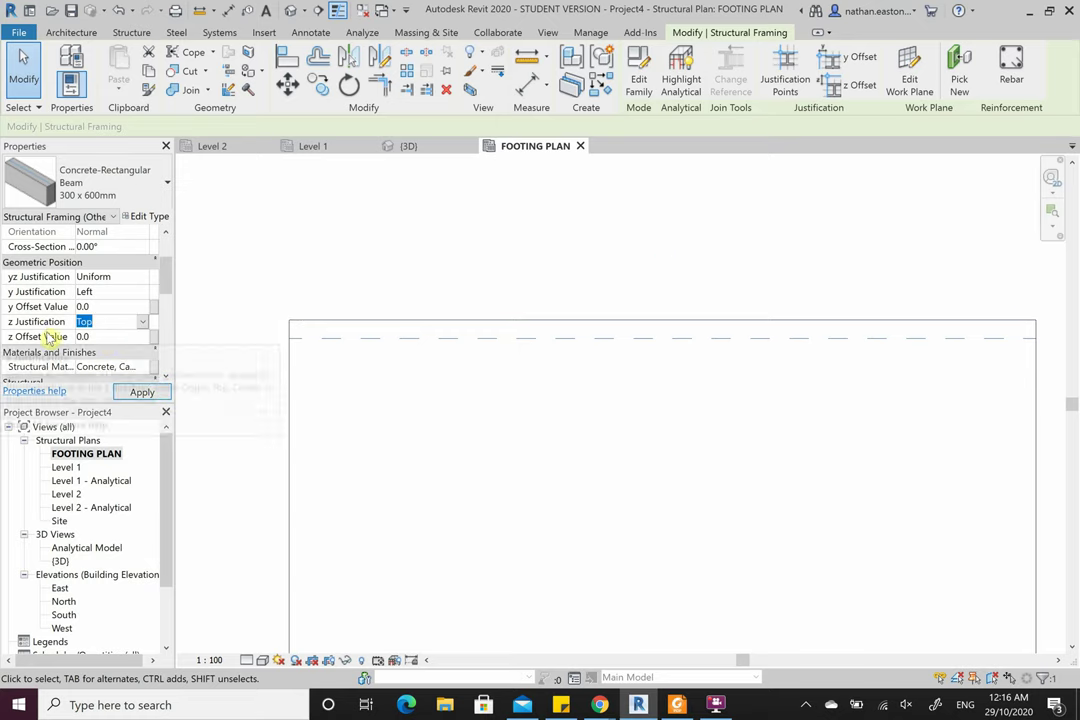
click(61, 340)
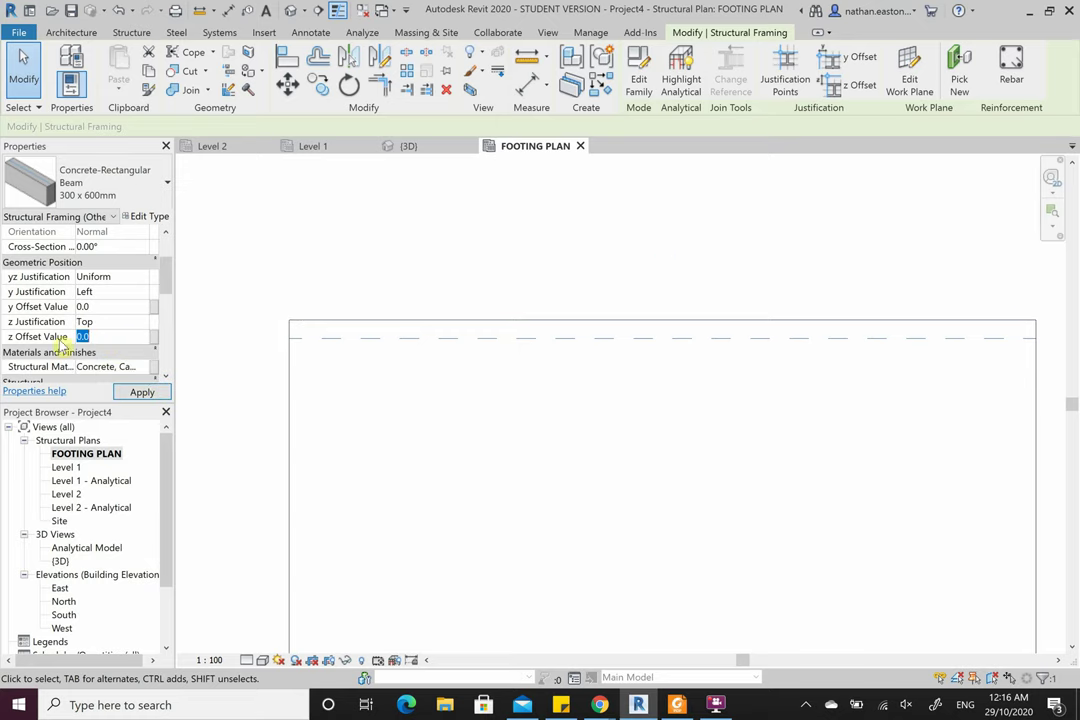
click(239, 270)
- Place 300 x 600mm concrete beams along the slab's east and west edges with the Beam command's Pick Lines option
scroll(235, 290, down, 2)
scroll(243, 286, down, 1)
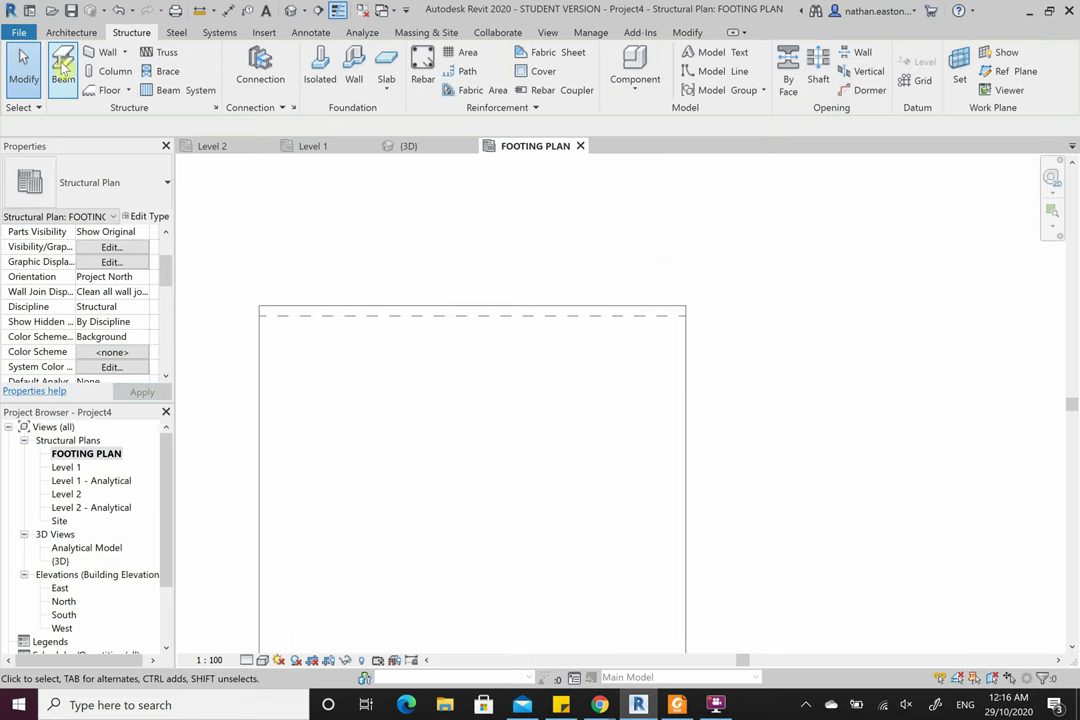
click(62, 68)
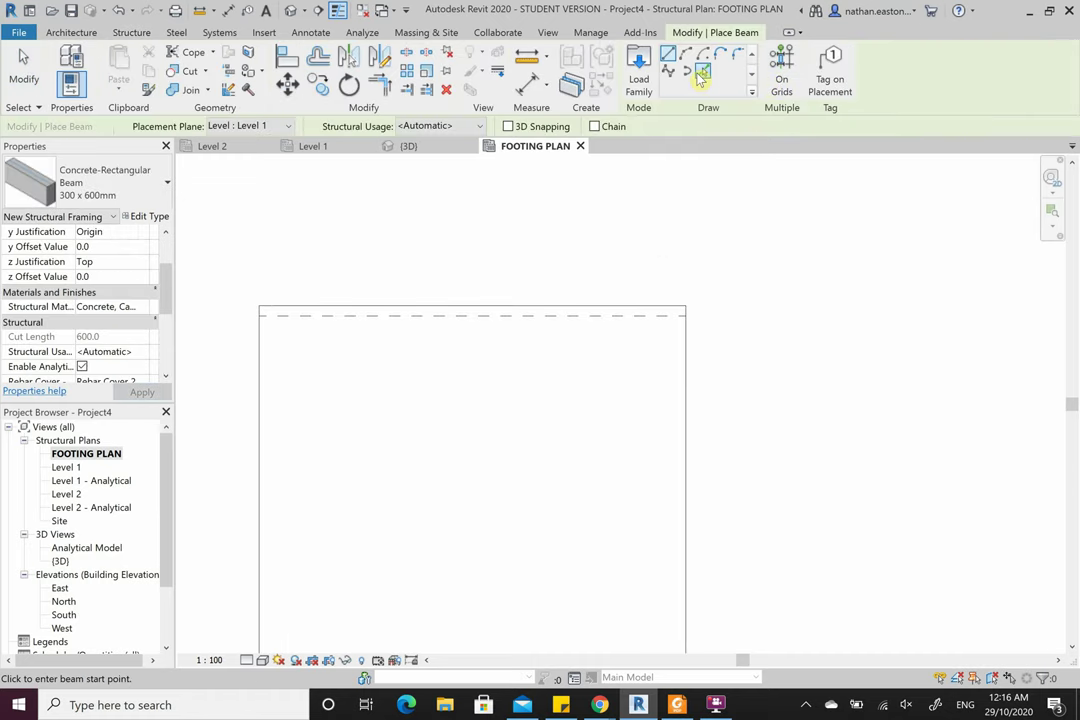
click(702, 74)
click(693, 400)
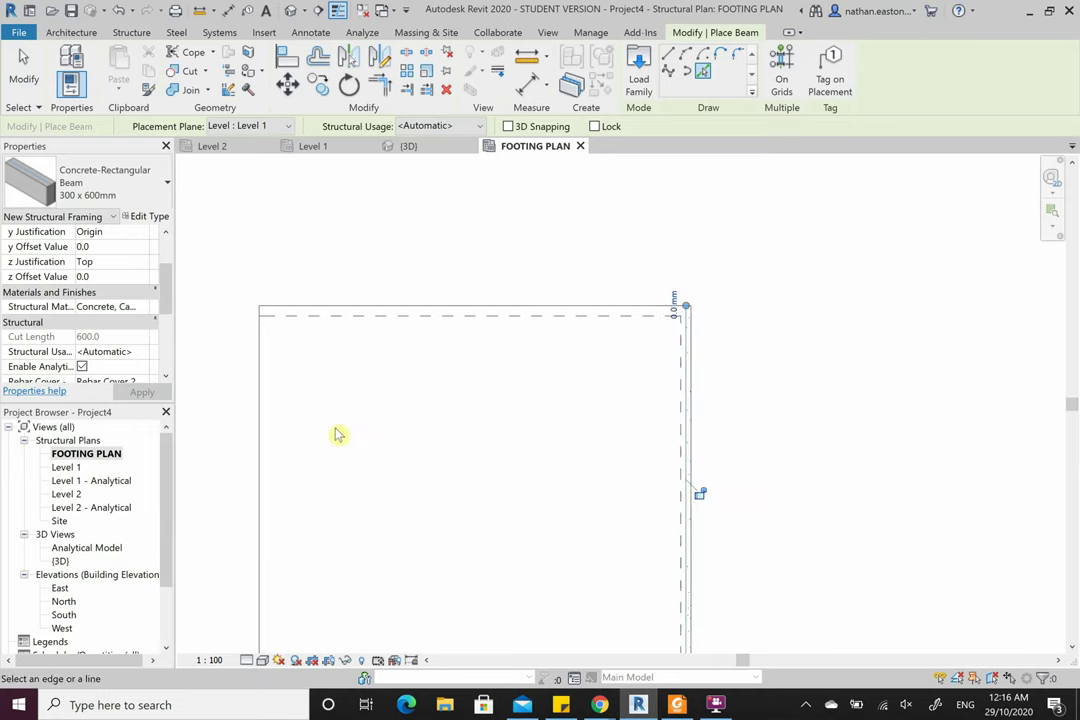
click(259, 420)
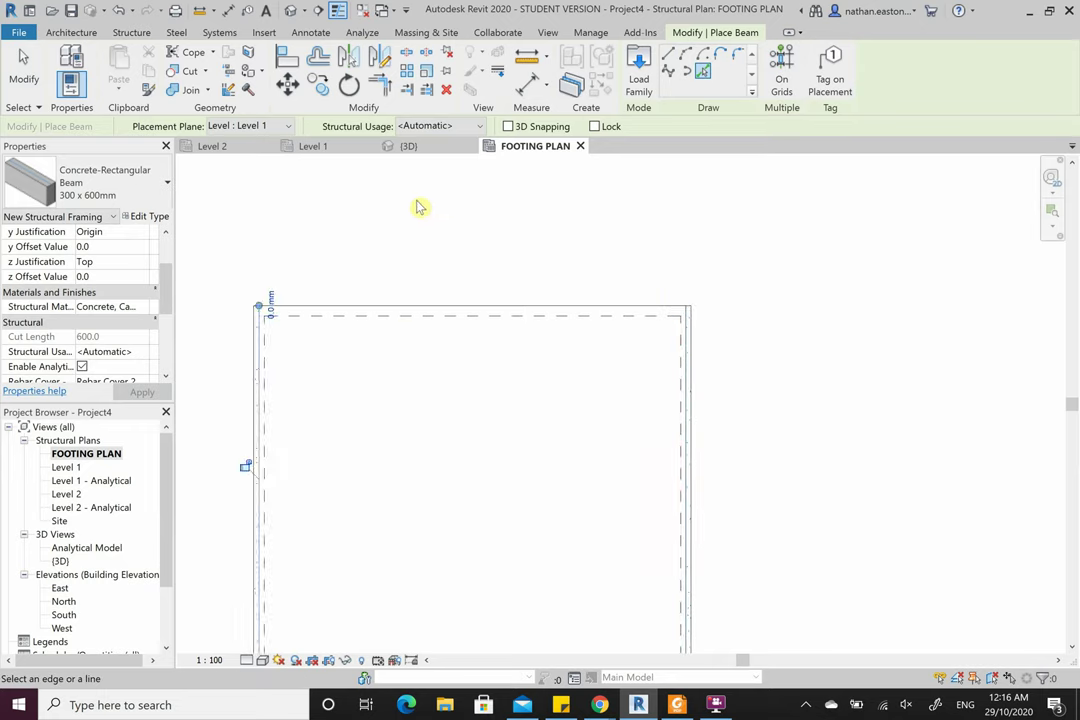
- Place 300 x 600mm concrete beams along the slab's east step, lower east edge and south edge by picking their lines
scroll(420, 207, down, 3)
scroll(522, 452, up, 3)
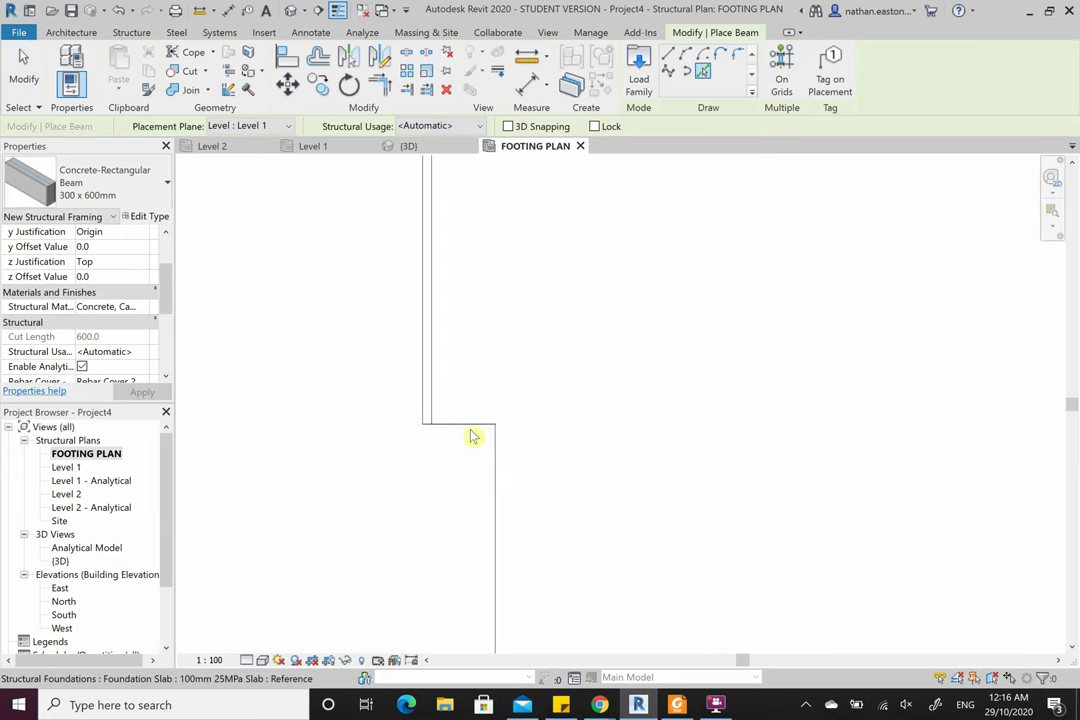
click(475, 430)
click(492, 475)
scroll(549, 277, down, 2)
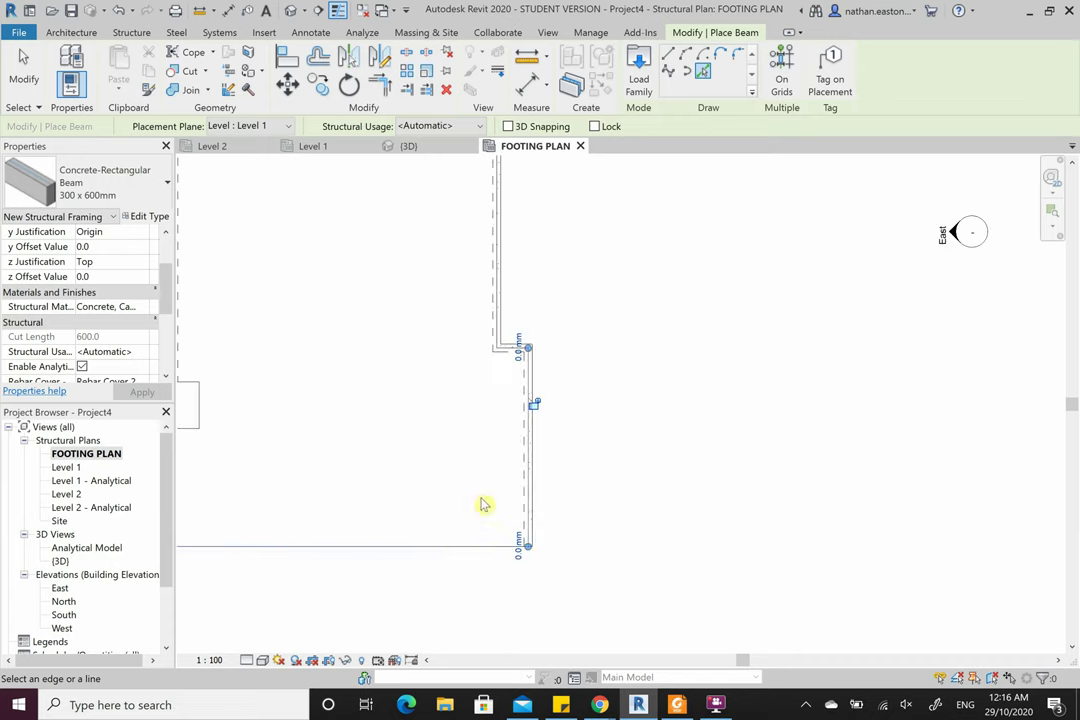
click(458, 548)
scroll(652, 512, down, 2)
scroll(306, 508, up, 3)
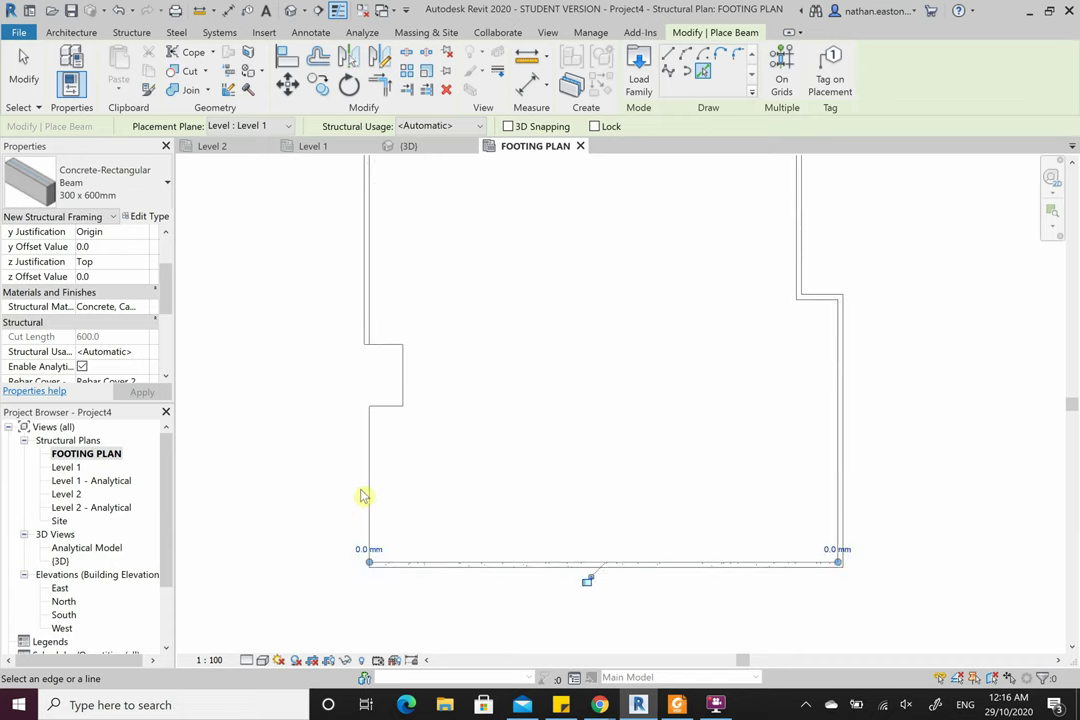
- Place 300 x 600mm beams along the lower west edge and the three sides of the west recess, completing the perimeter
click(371, 485)
scroll(390, 440, up, 3)
scroll(412, 392, up, 1)
click(415, 388)
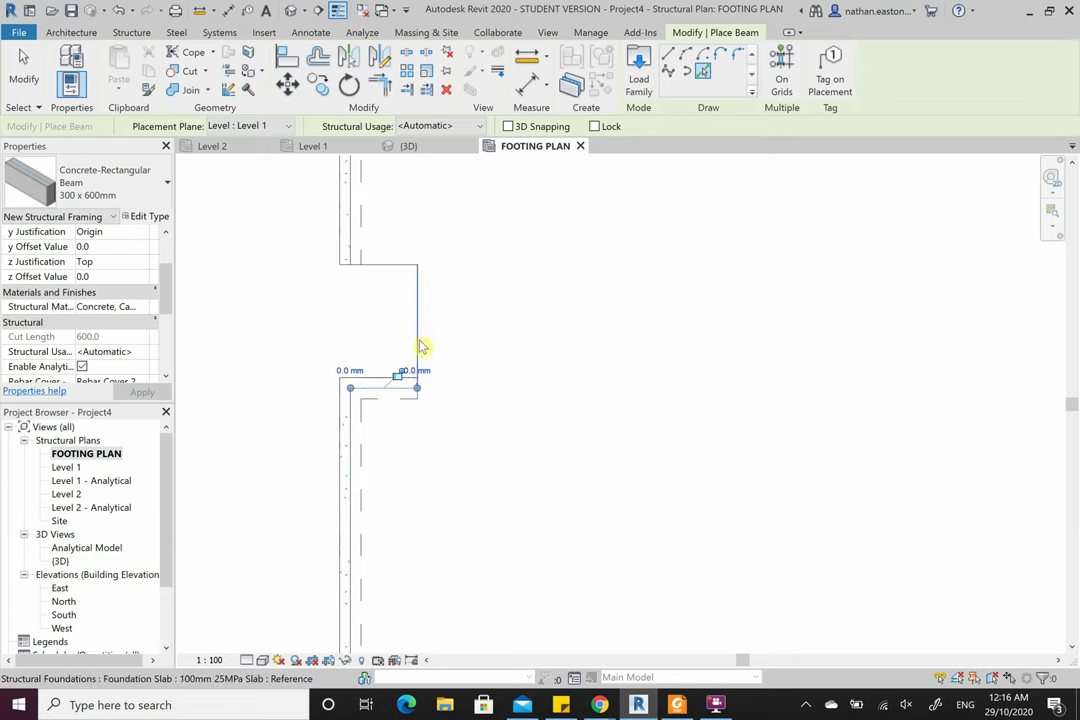
click(424, 323)
click(393, 265)
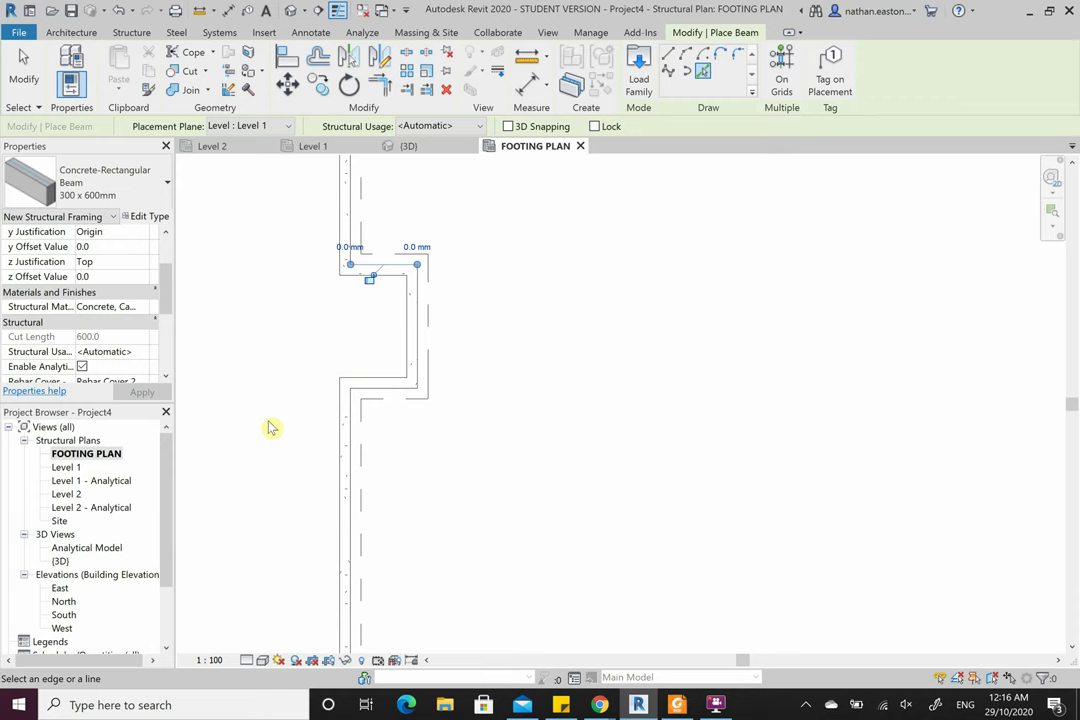
scroll(270, 427, down, 2)
scroll(427, 526, down, 2)
key(Escape)
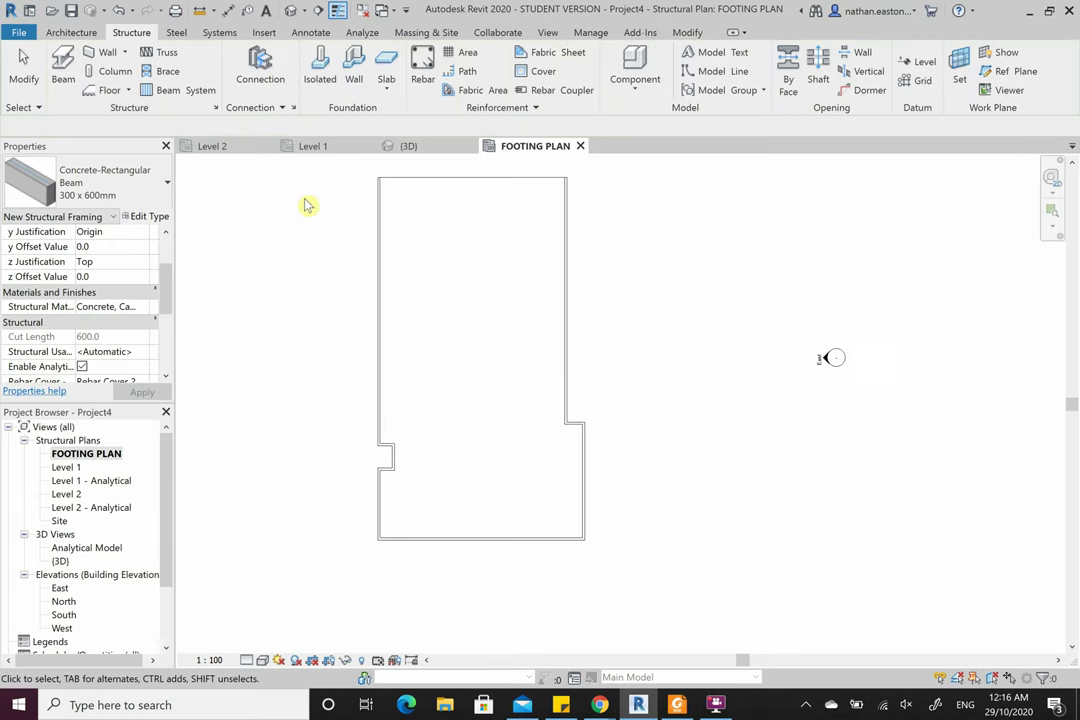
- Filter the selected footing elements to Structural Framing (Other) and try y Justification Left on the edge beams
drag(309, 176, 680, 581)
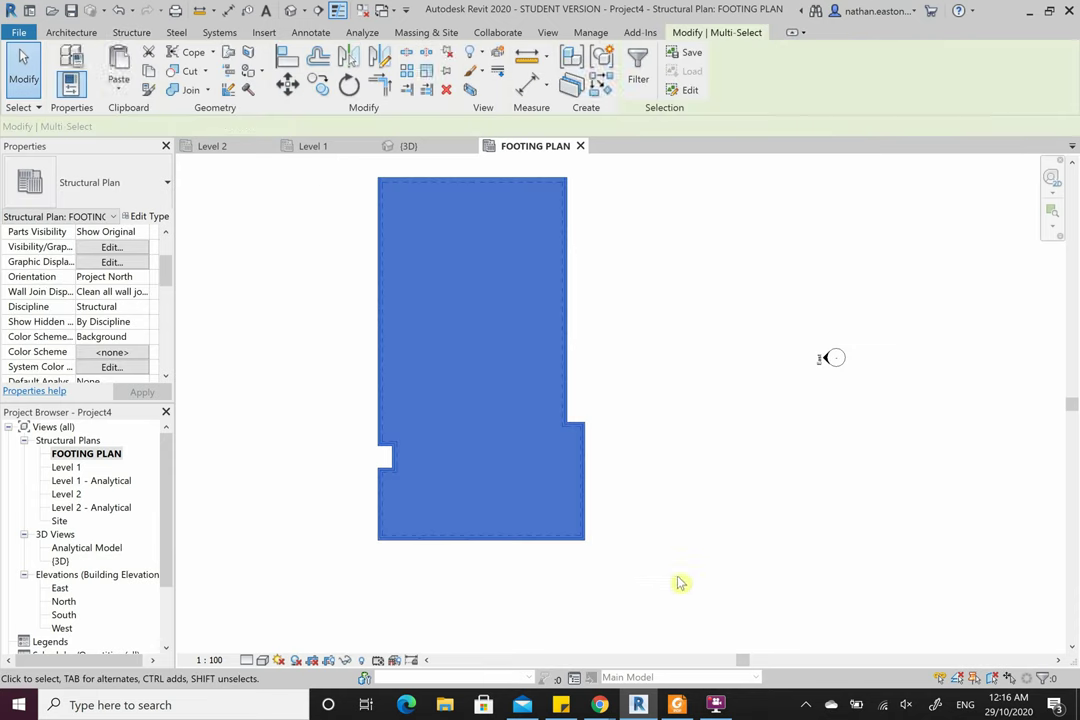
click(1045, 678)
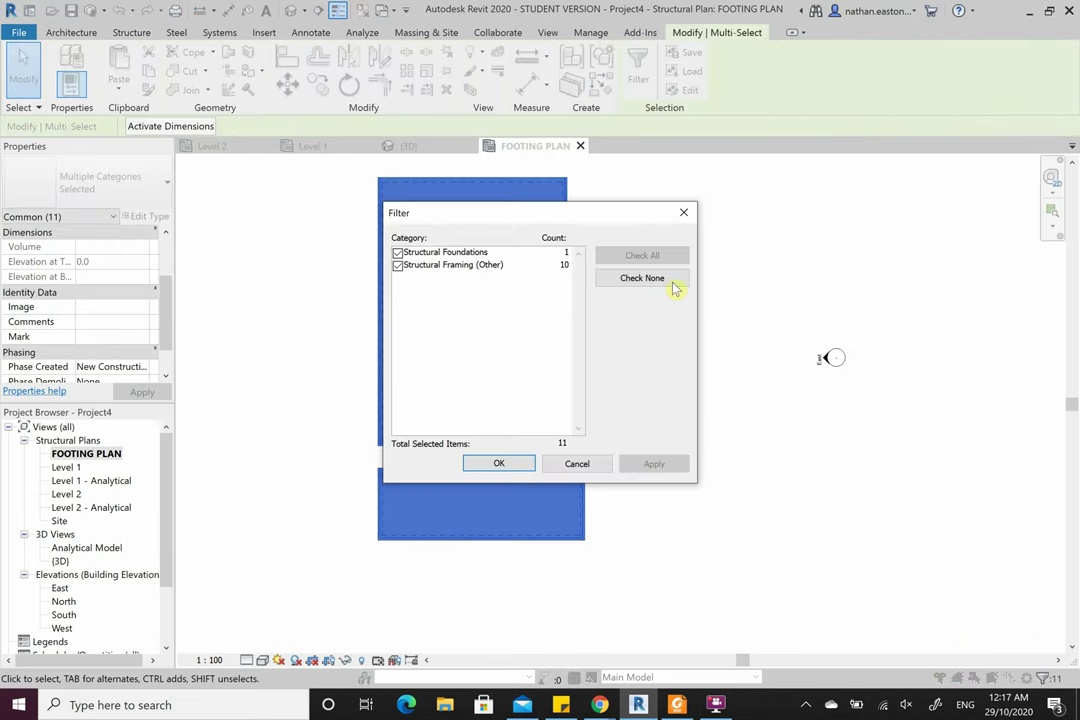
click(668, 280)
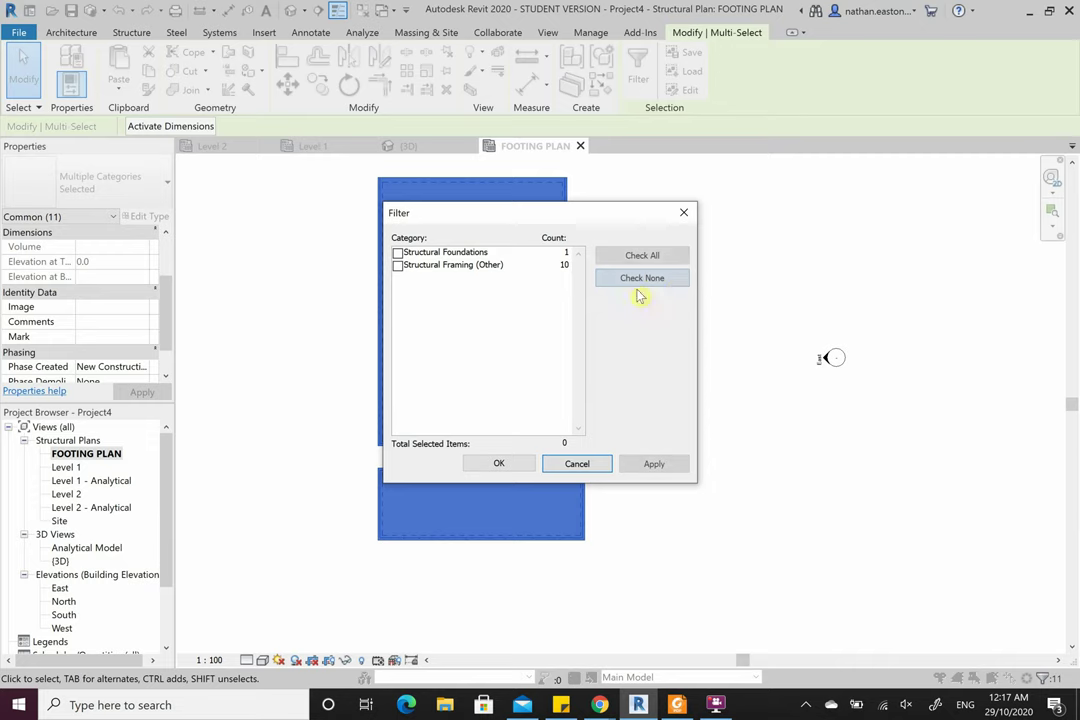
click(398, 265)
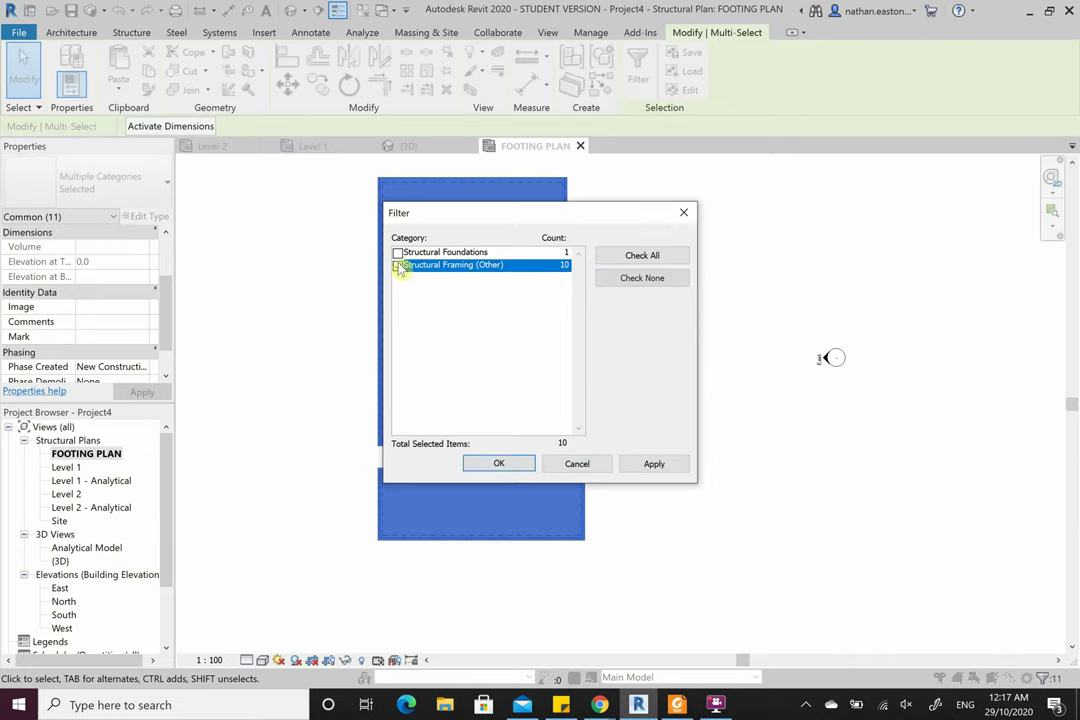
click(522, 463)
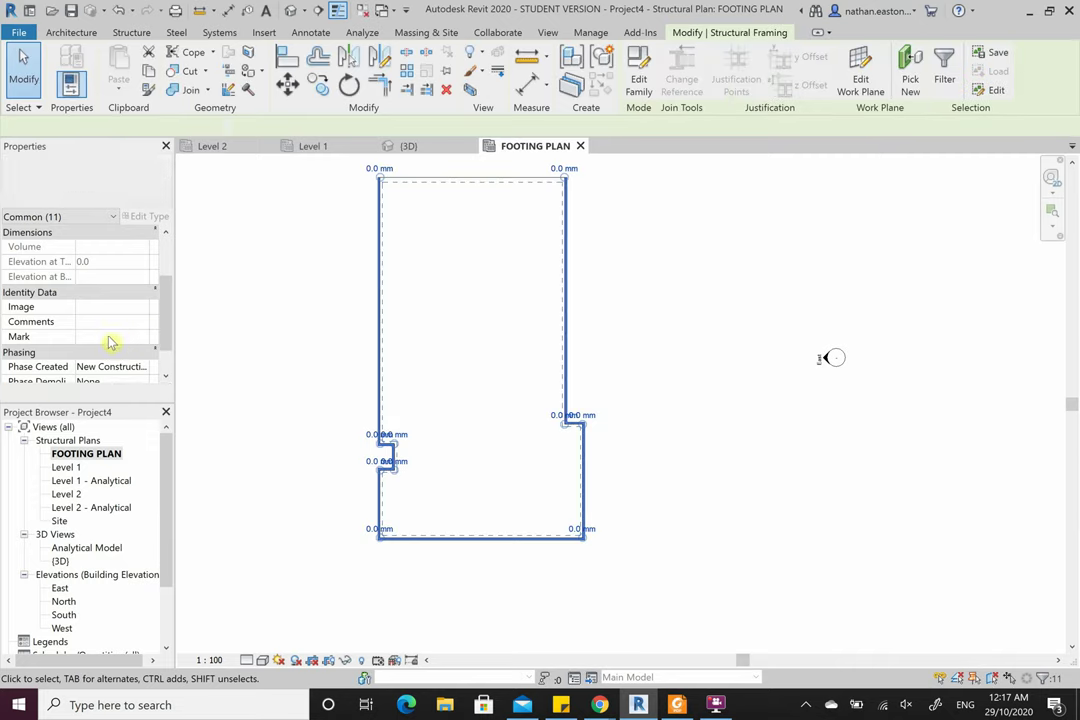
click(146, 293)
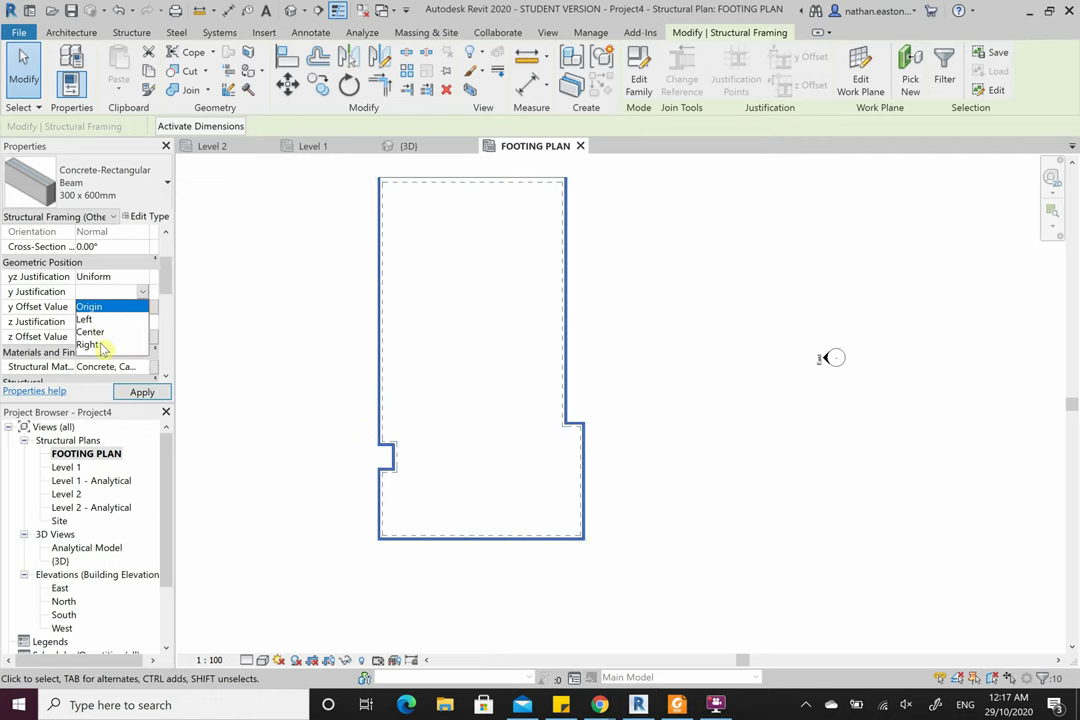
click(99, 319)
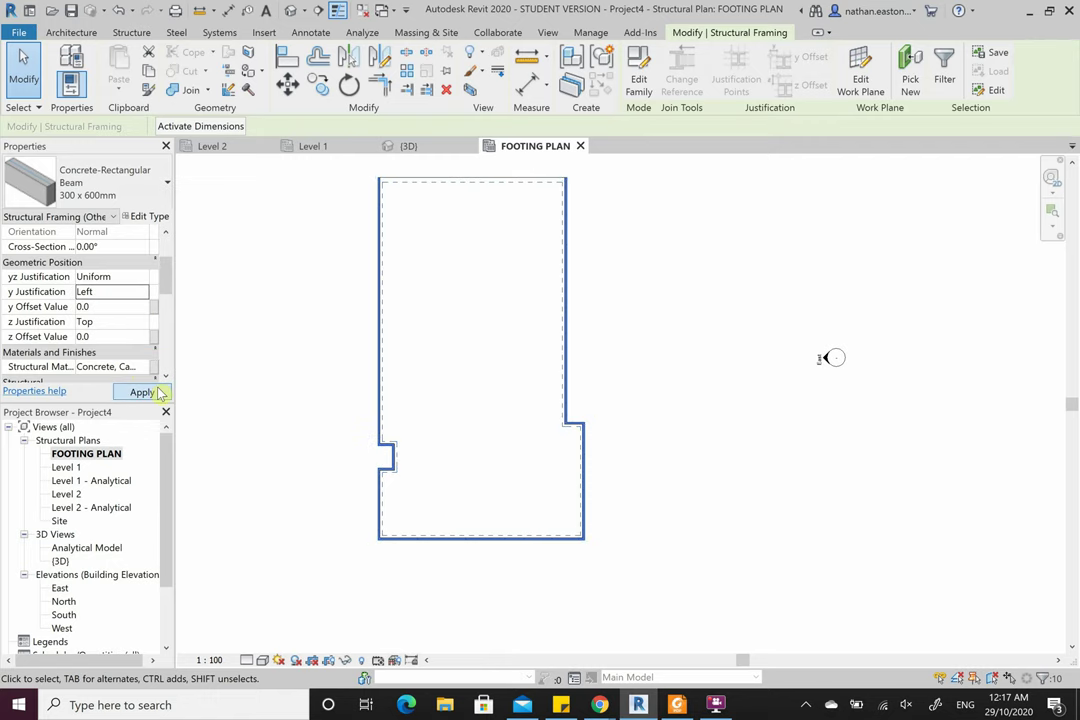
click(141, 392)
click(329, 377)
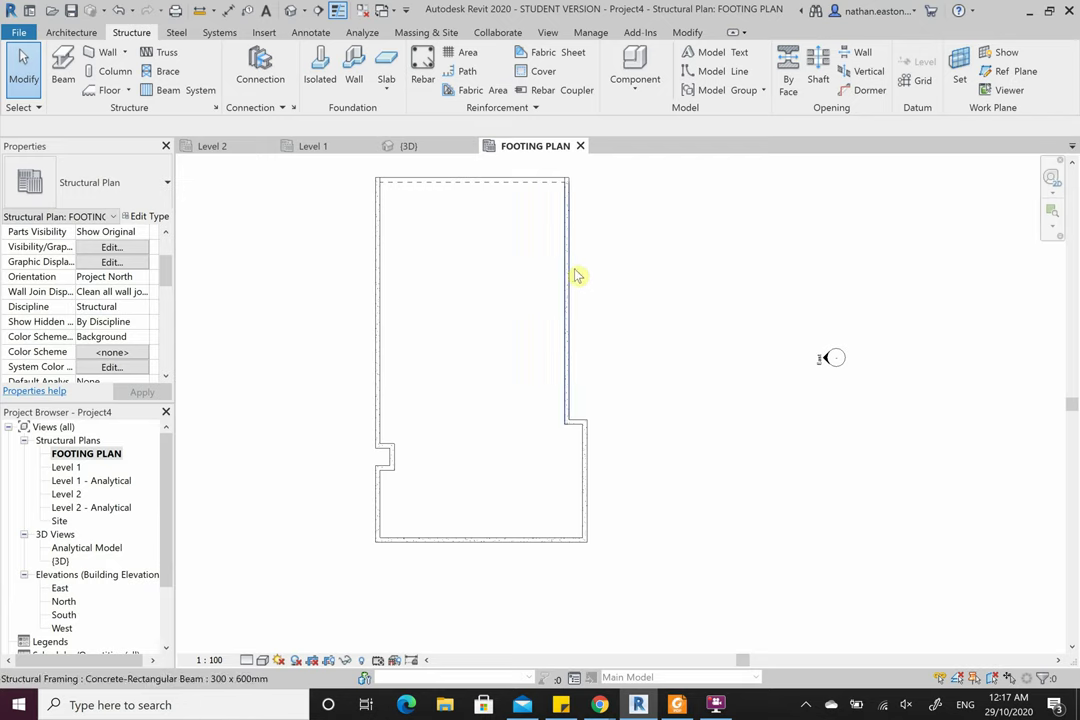
- Reselect only the Structural Framing (Other) edge beams with the filter and set their y Justification to Right
drag(664, 580, 333, 410)
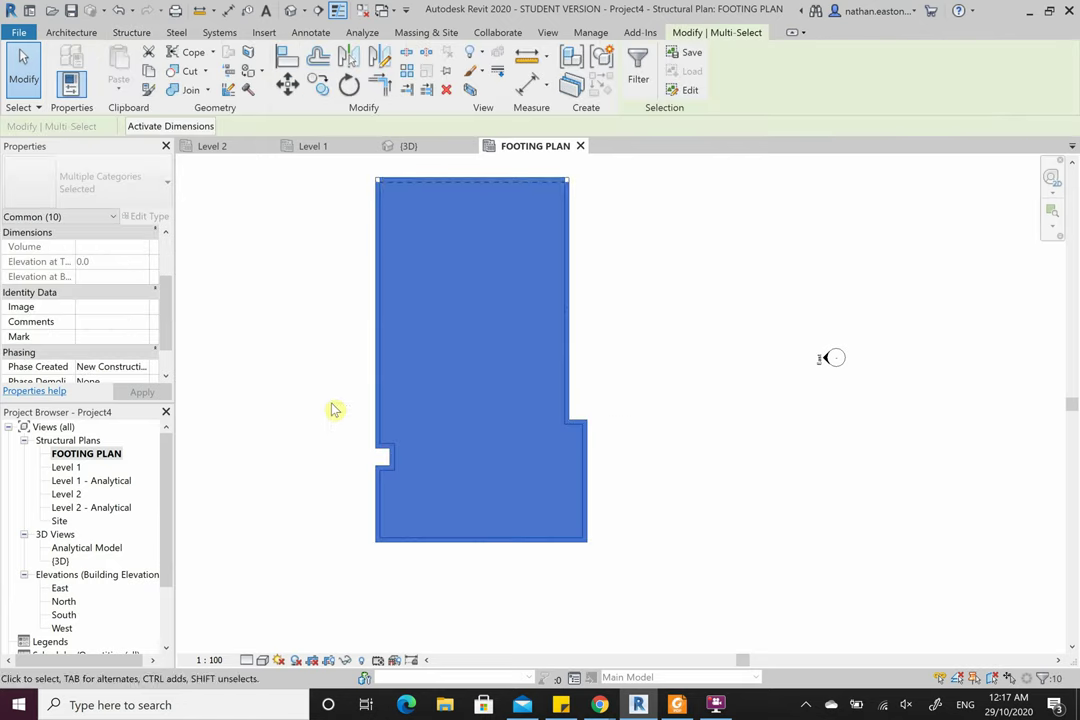
click(1042, 679)
click(640, 279)
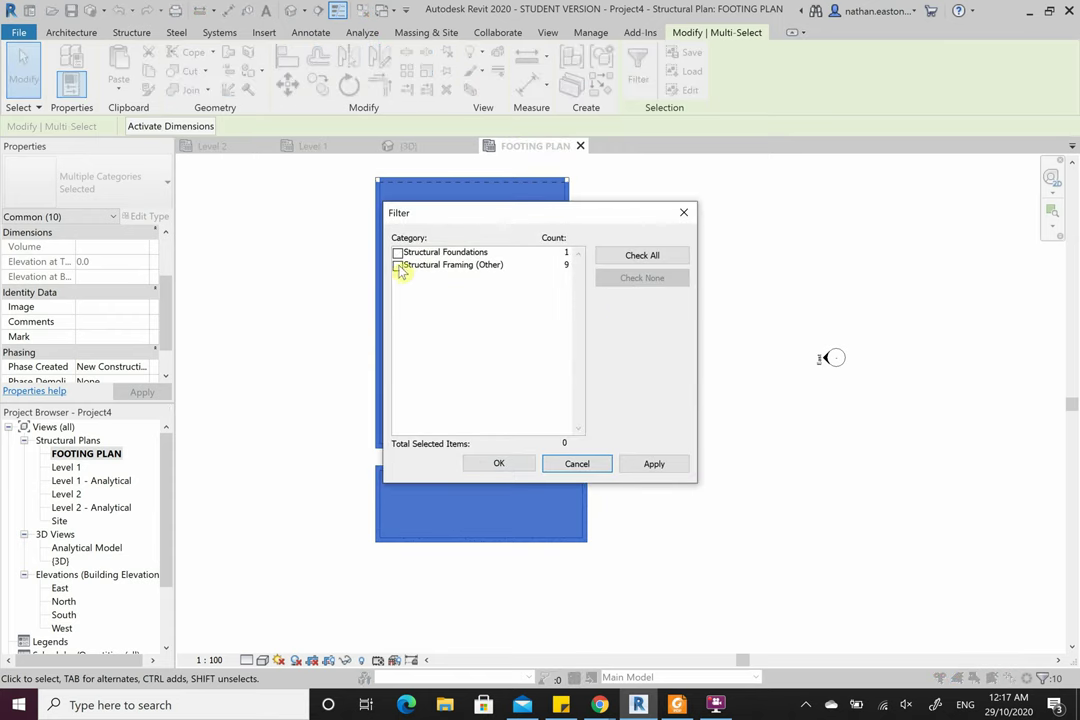
click(398, 266)
click(499, 464)
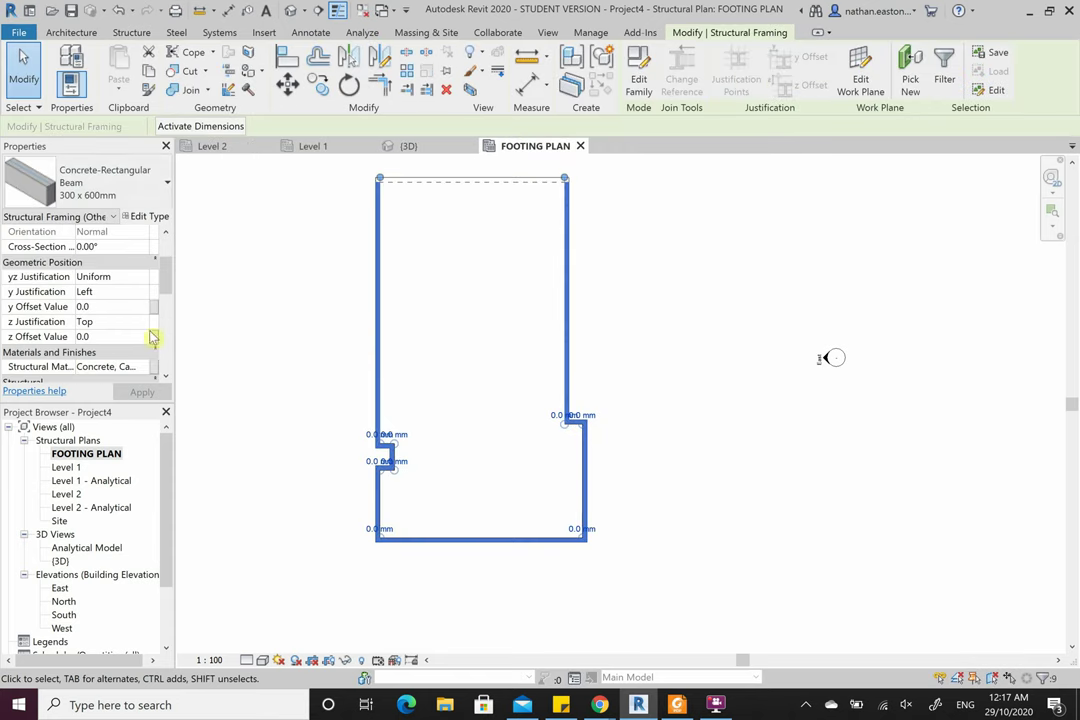
click(118, 291)
click(144, 294)
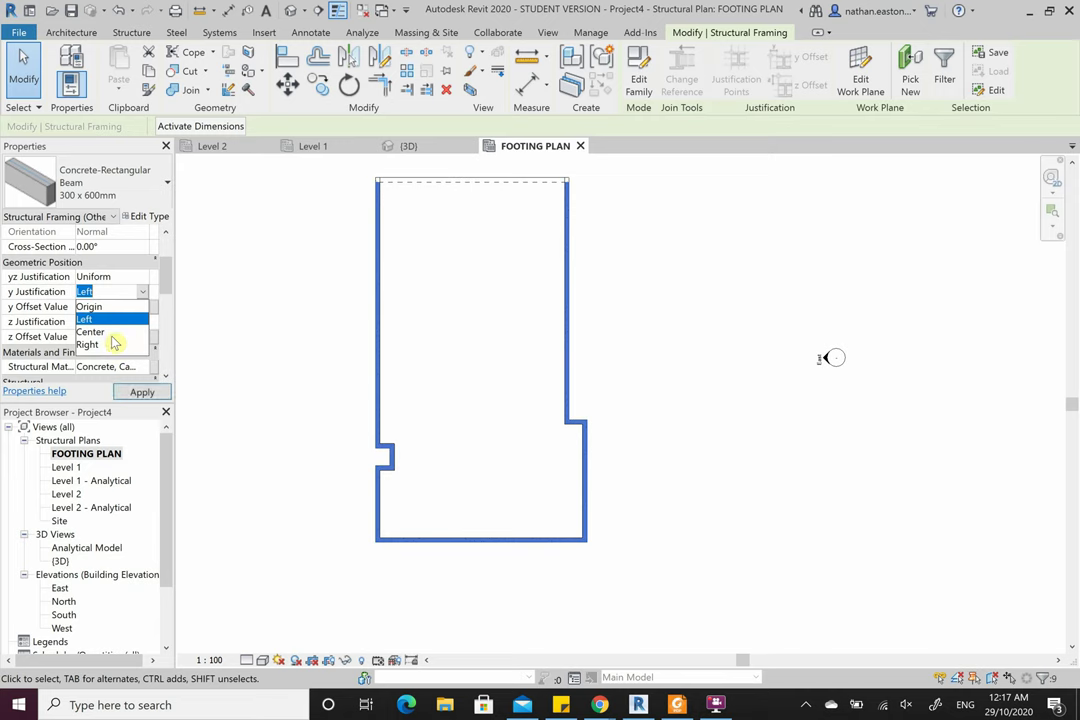
click(104, 345)
click(142, 391)
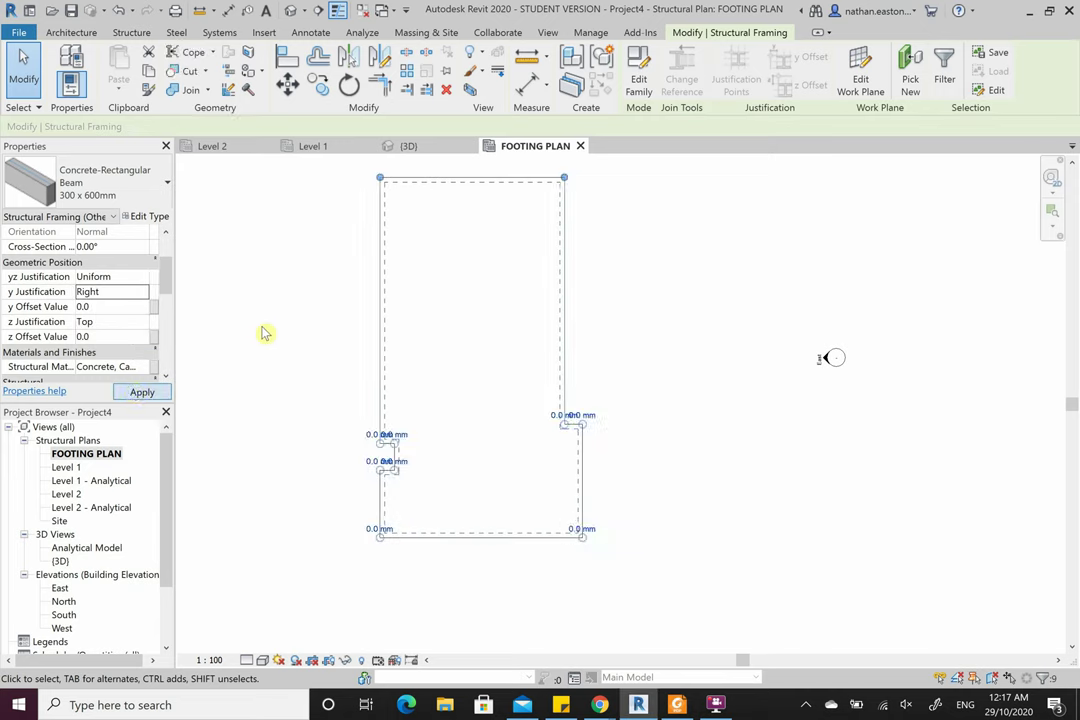
key(Escape)
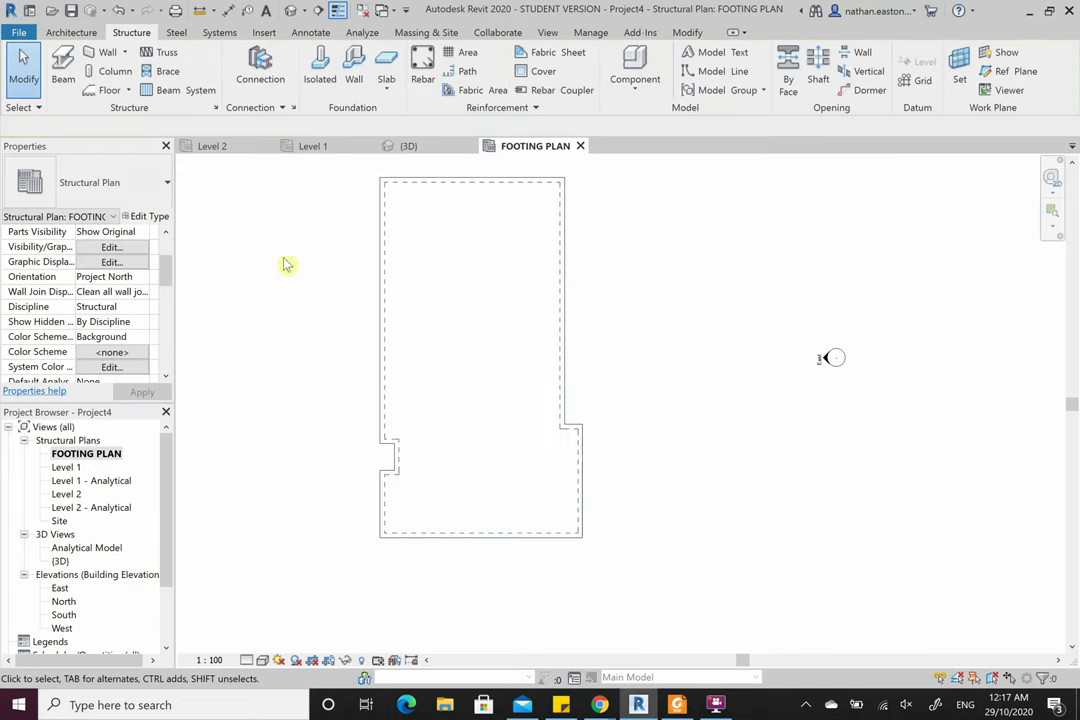
click(62, 68)
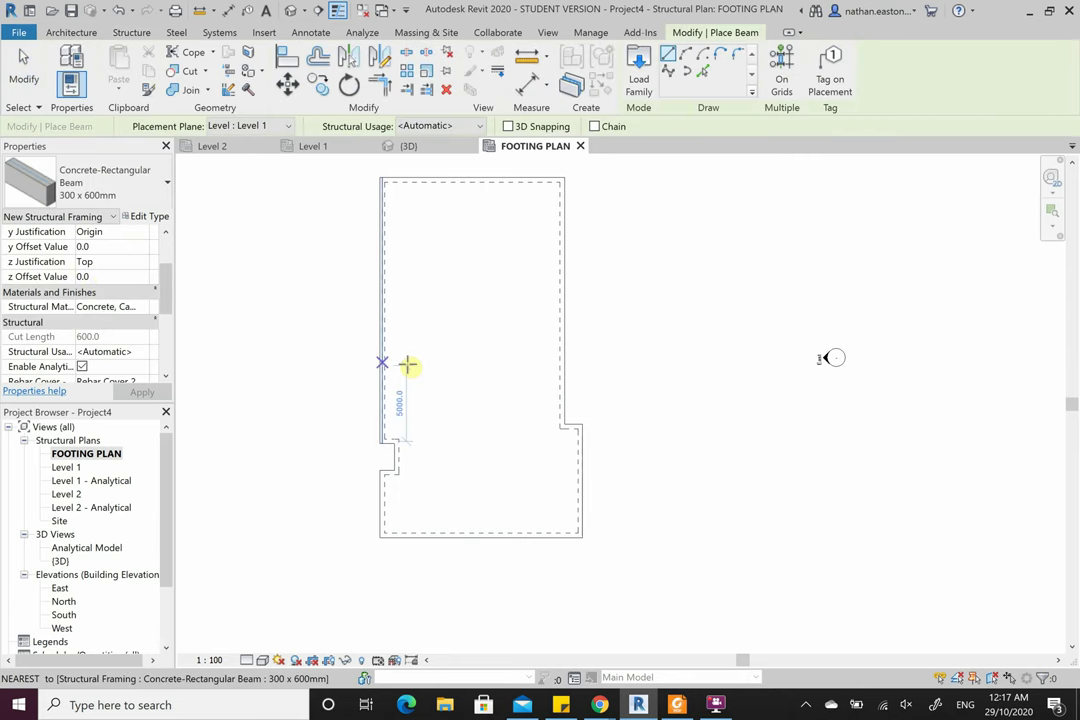
key(Escape)
scroll(617, 340, down, 3)
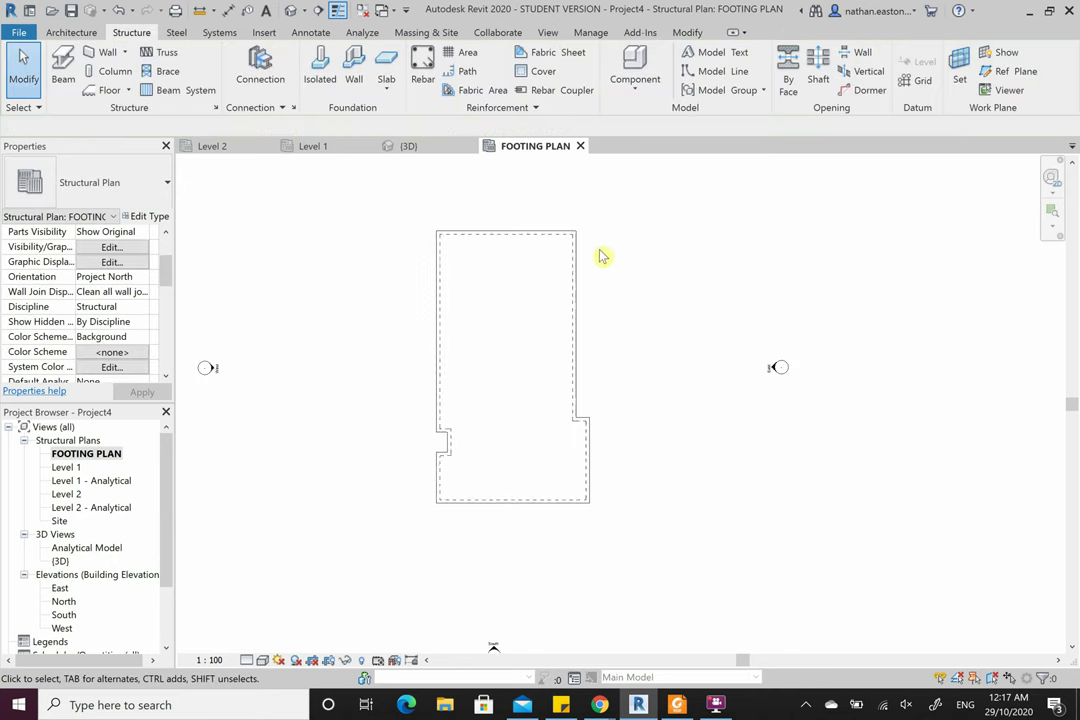
scroll(598, 262, up, 3)
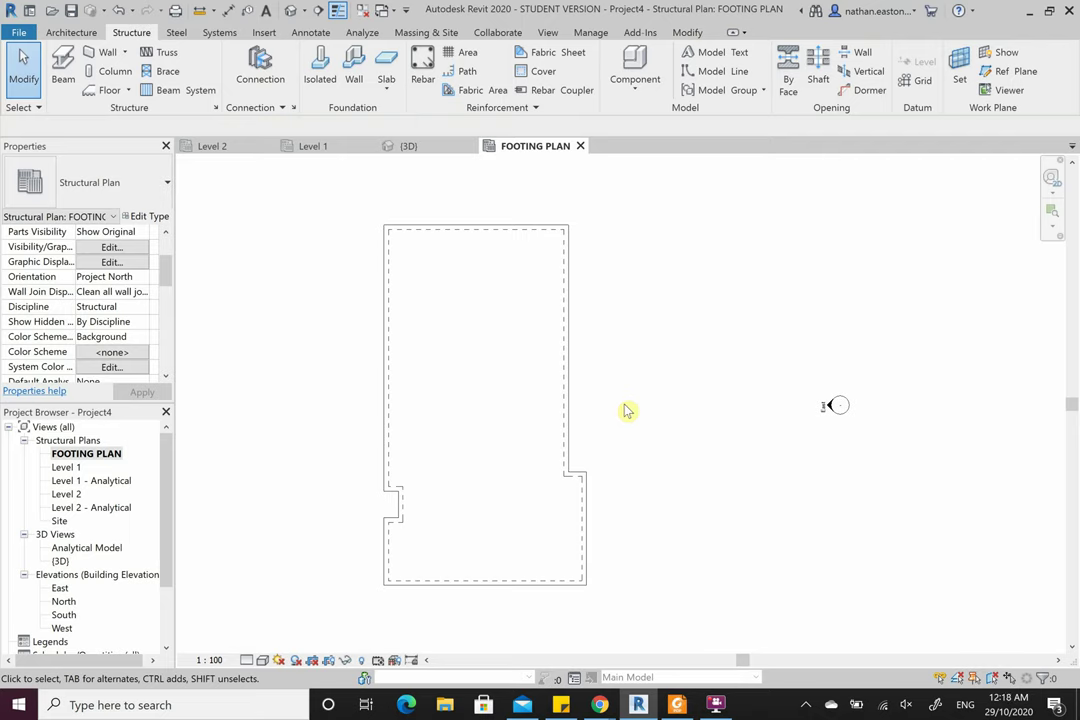
- Draw a 300 x 600mm internal beam with y Justification Center from the inner corner of the east step to the west recess's upper corner
click(63, 70)
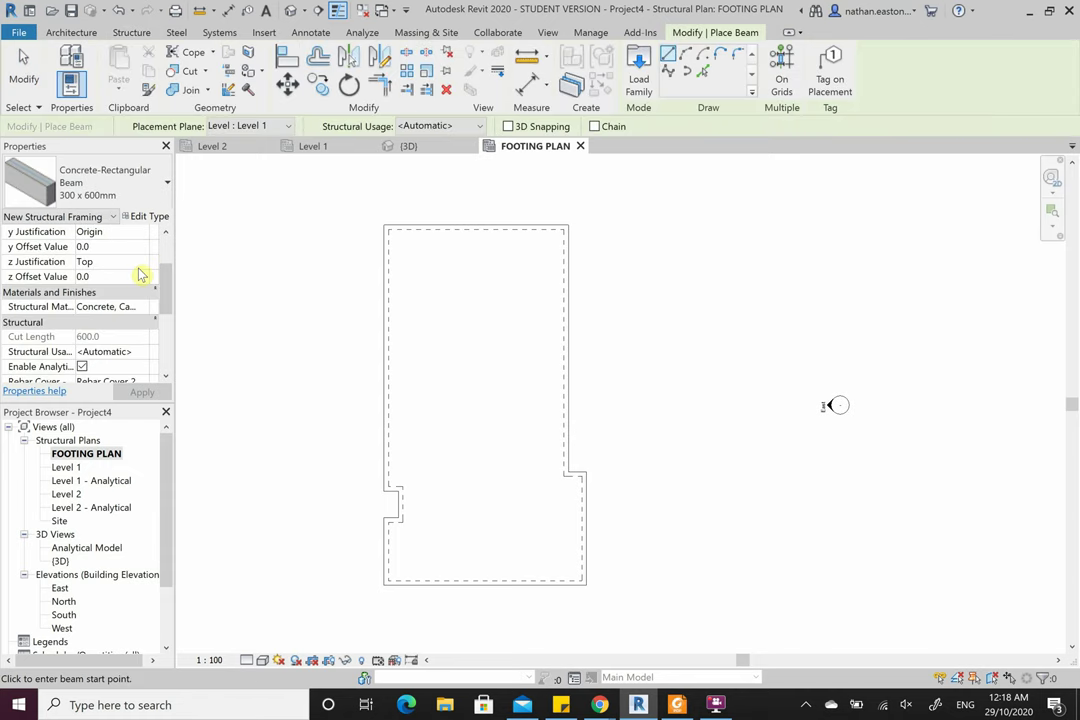
scroll(141, 265, up, 1)
click(145, 266)
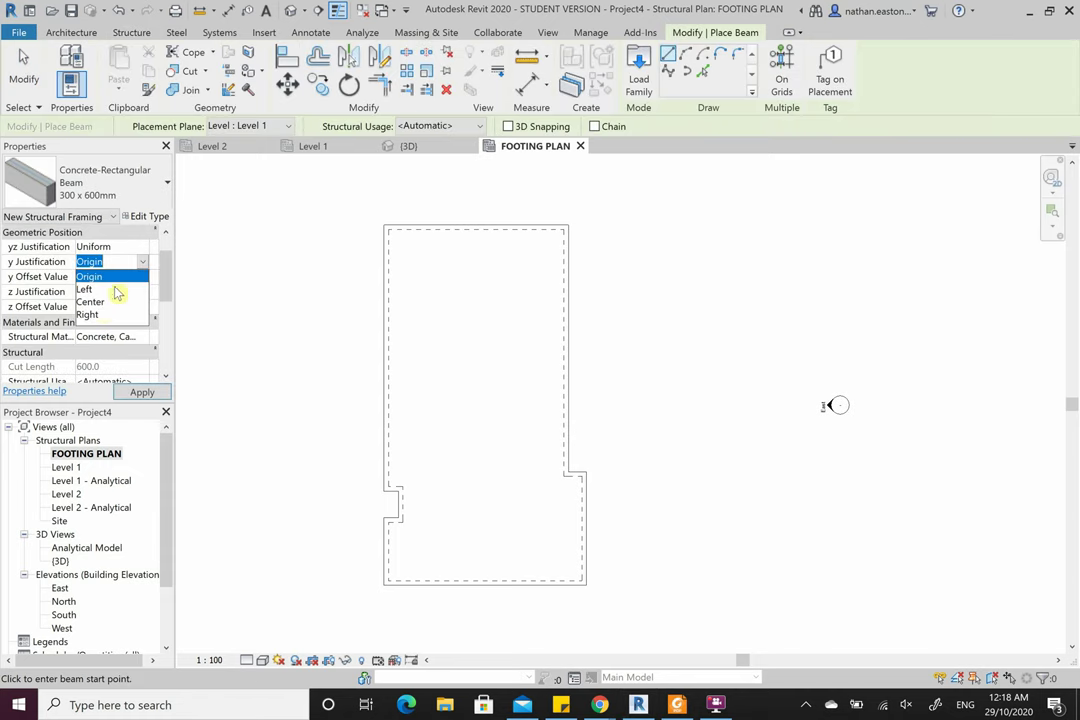
click(100, 306)
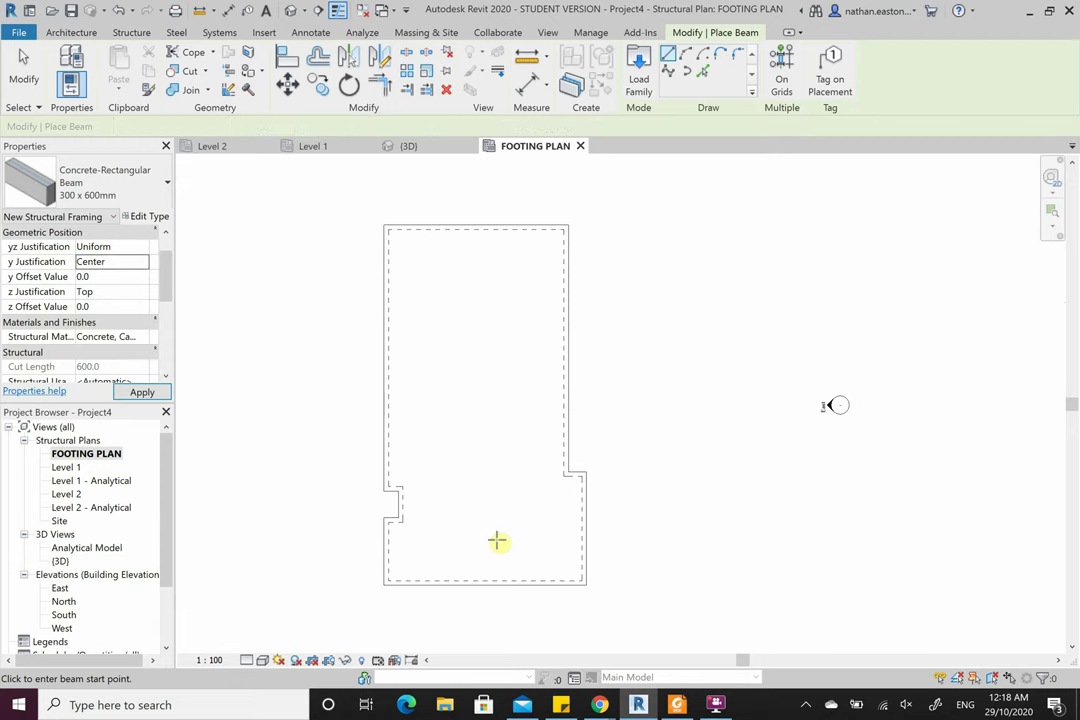
scroll(497, 539, up, 2)
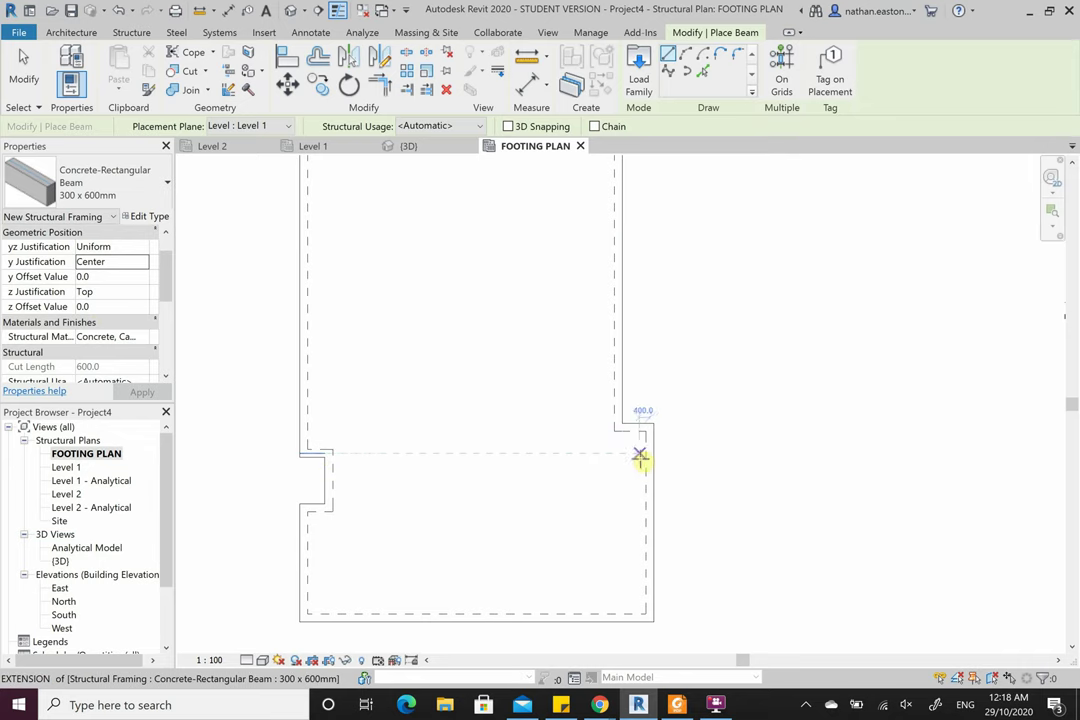
scroll(620, 430, up, 3)
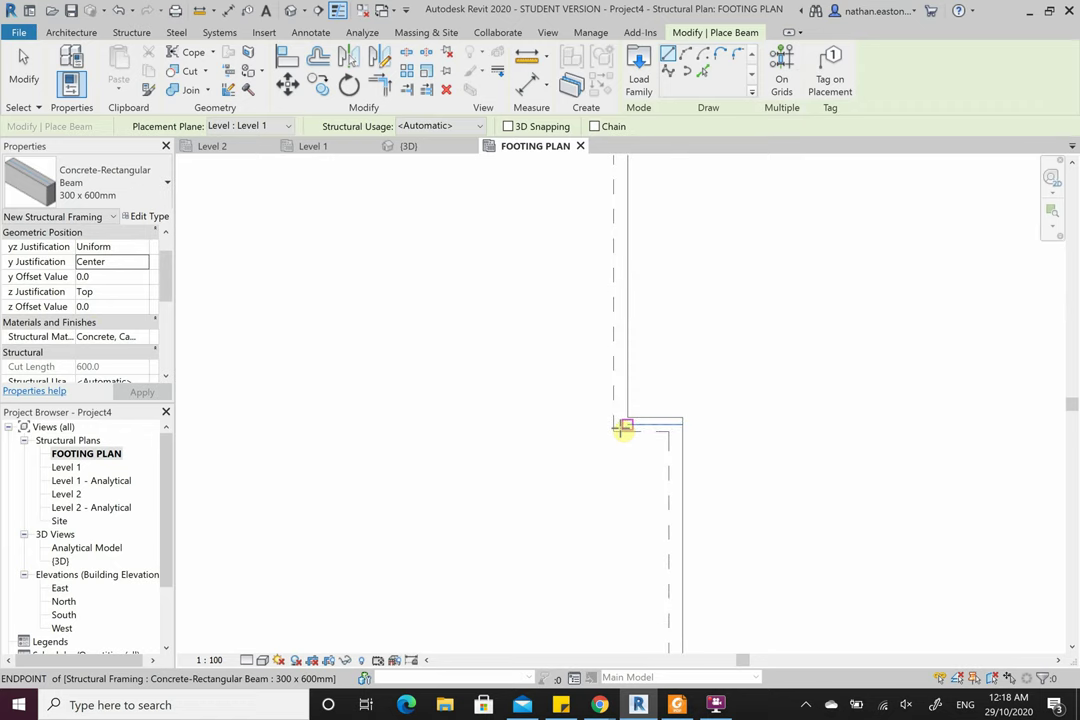
click(623, 428)
scroll(390, 460, down, 2)
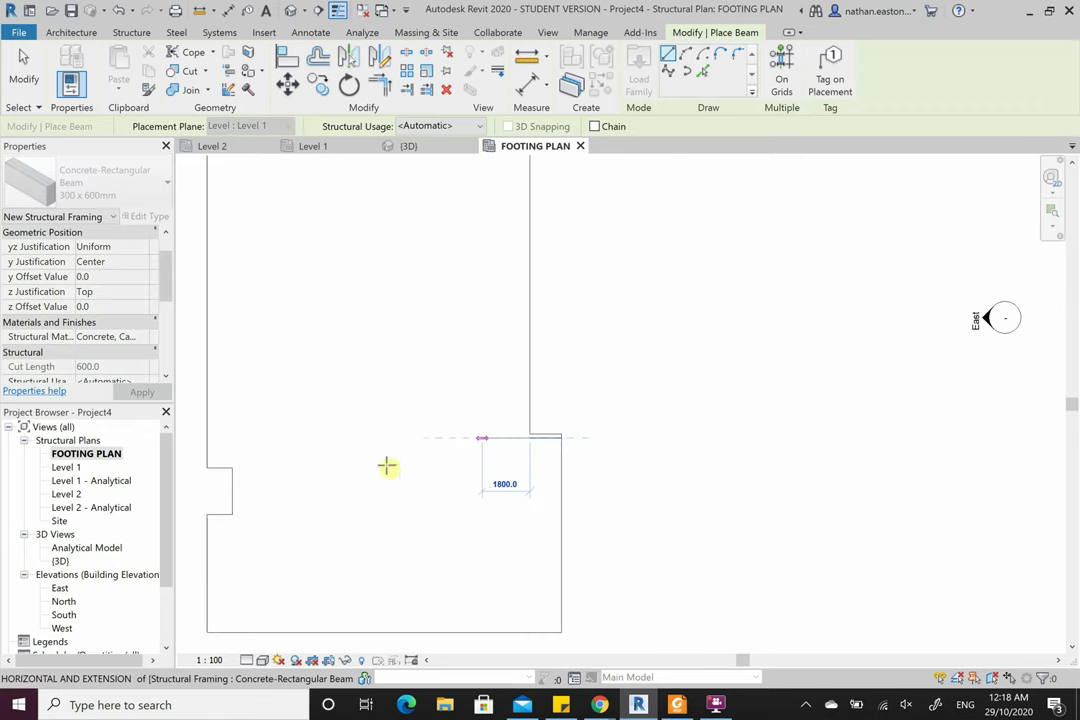
scroll(255, 472, up, 2)
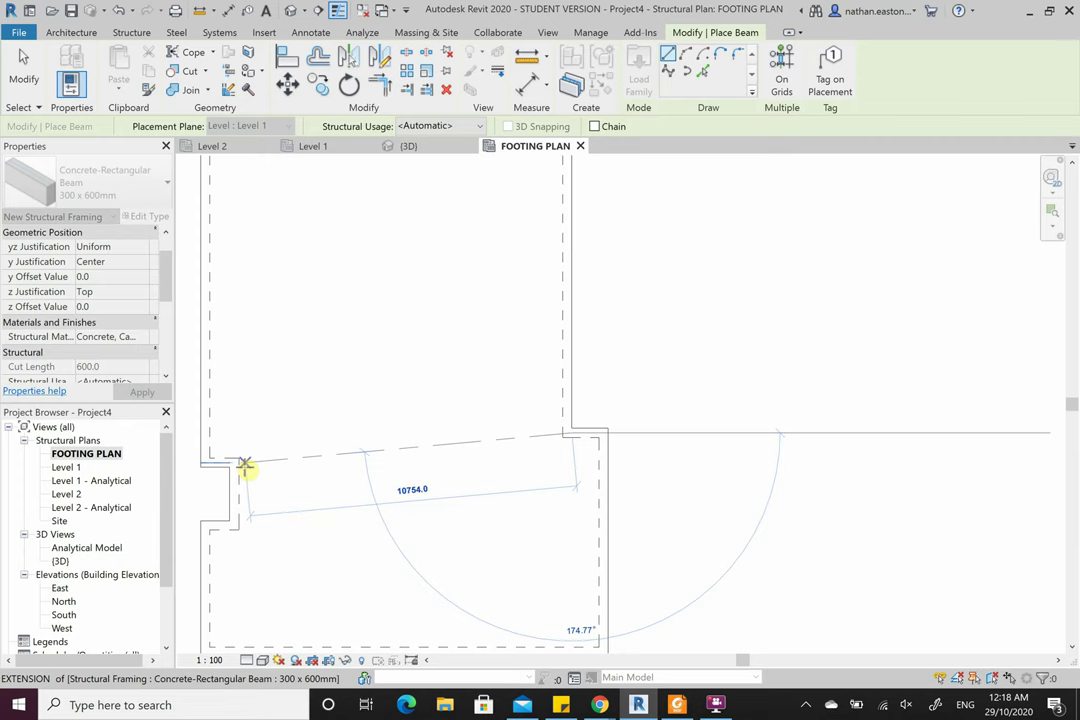
click(253, 449)
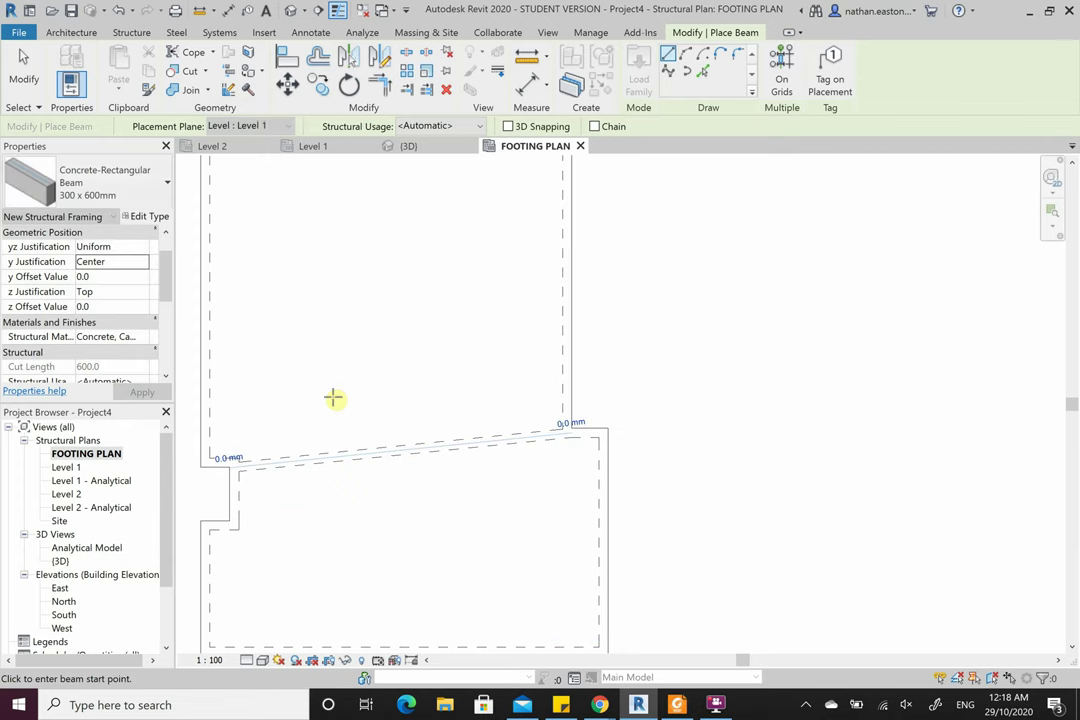
key(Escape)
- Set the y Justification of the diagonal internal beam between the west recess and the east step to Left
scroll(360, 415, down, 3)
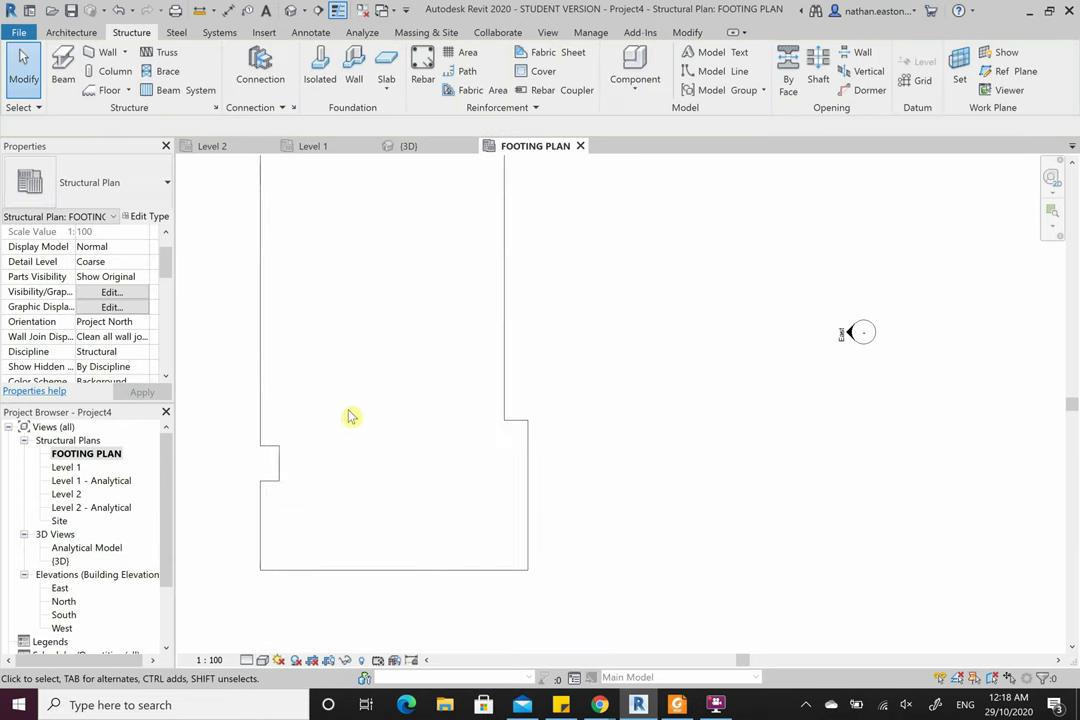
scroll(306, 443, up, 5)
scroll(250, 465, up, 2)
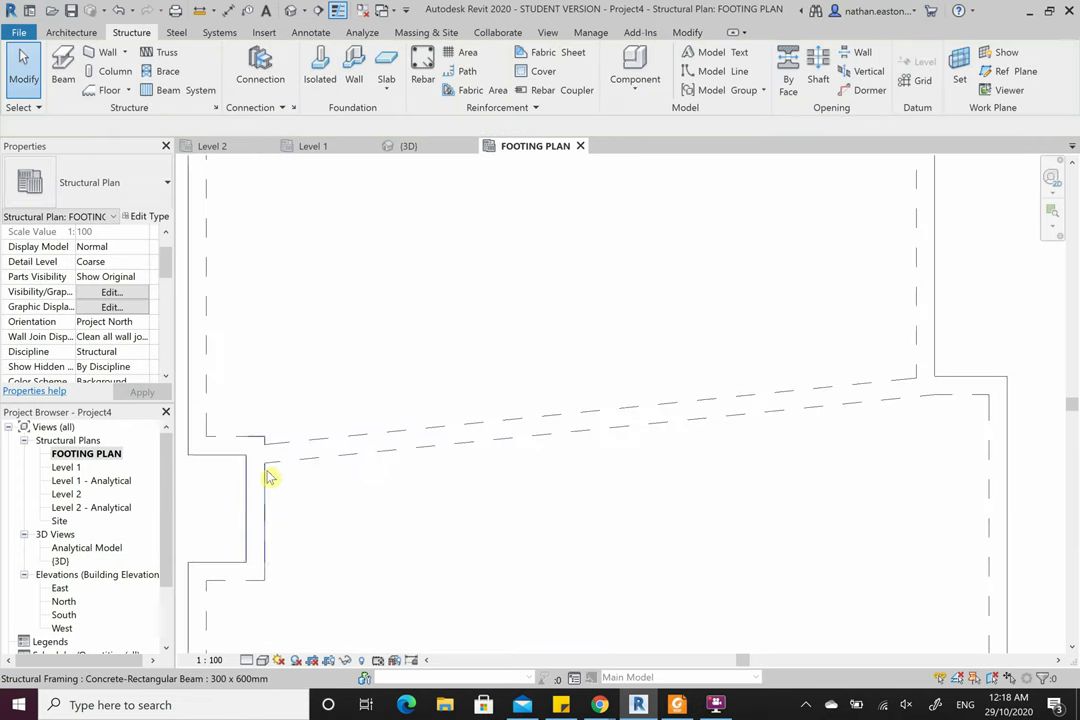
click(311, 458)
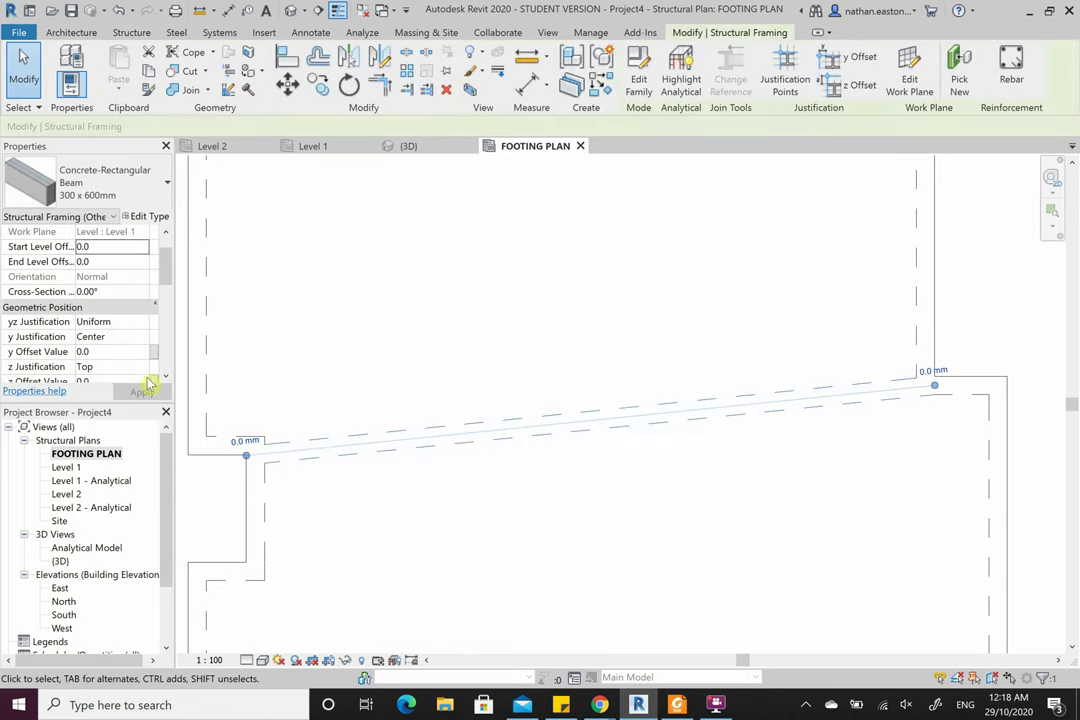
click(143, 336)
click(146, 337)
click(110, 364)
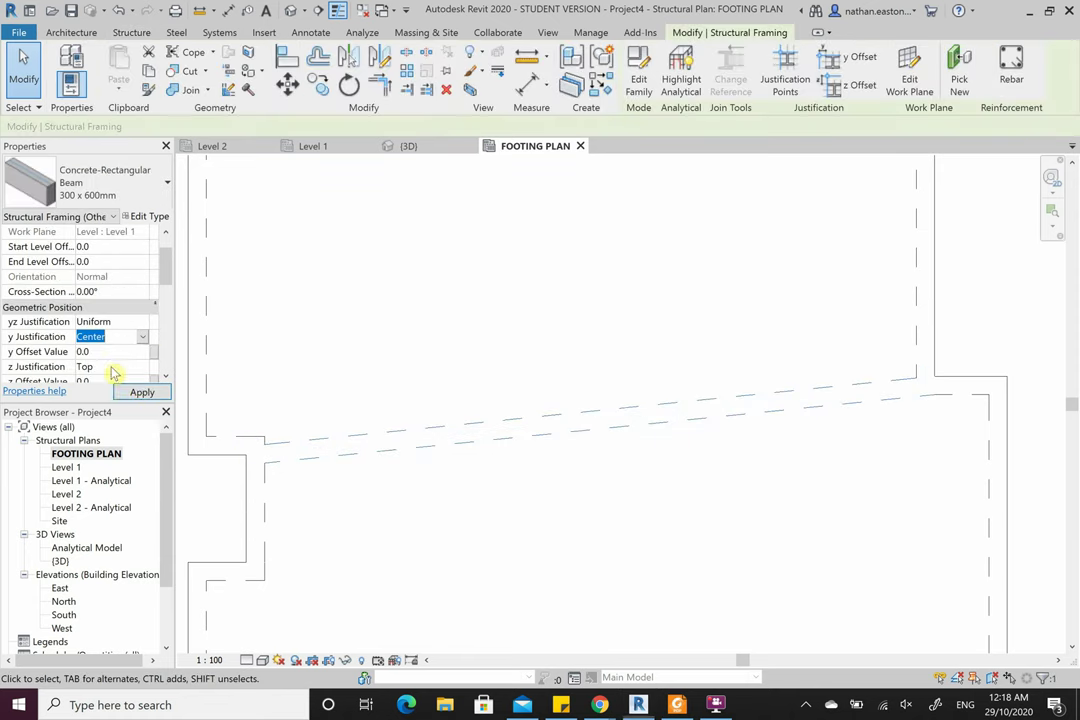
click(143, 393)
click(313, 342)
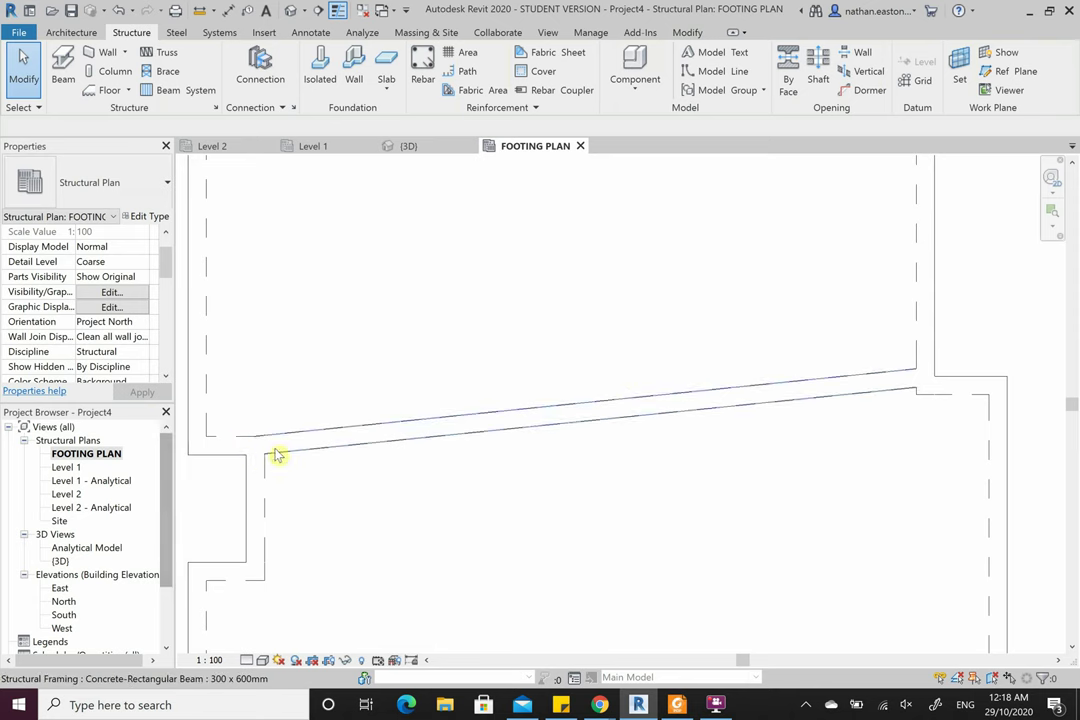
- Move the diagonal internal beam's east end away from the step corner to the inner face of the edge beams
click(374, 420)
mouse_move(931, 381)
mouse_down()
mouse_move(947, 405)
mouse_move(935, 388)
mouse_up()
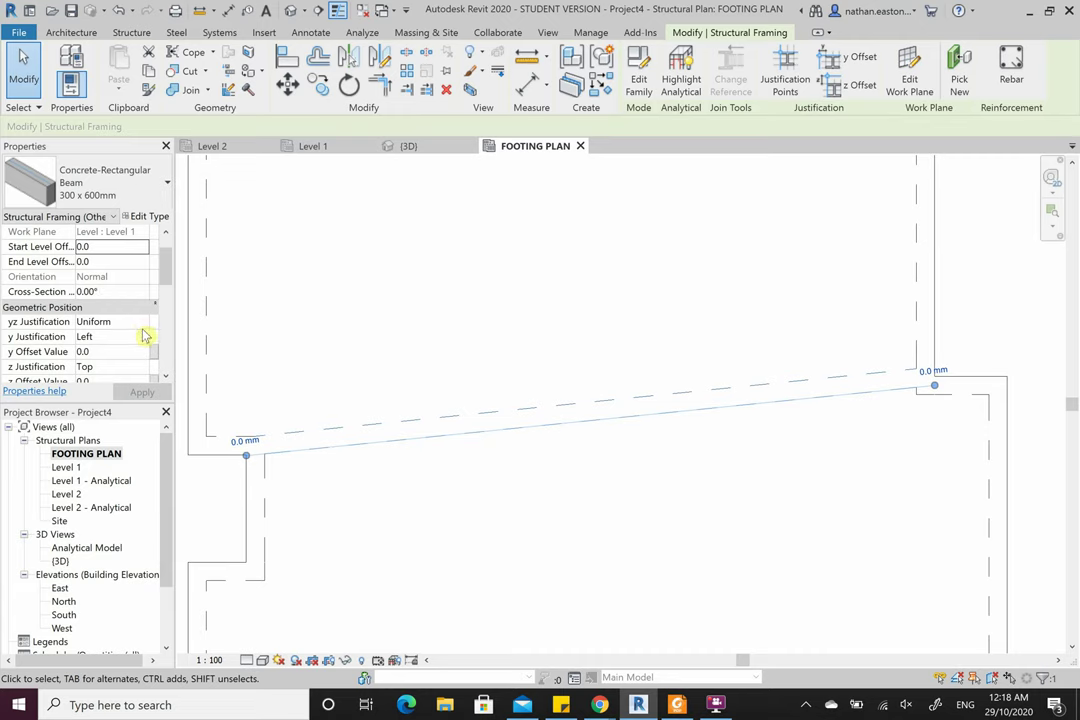
scroll(143, 335, down, 1)
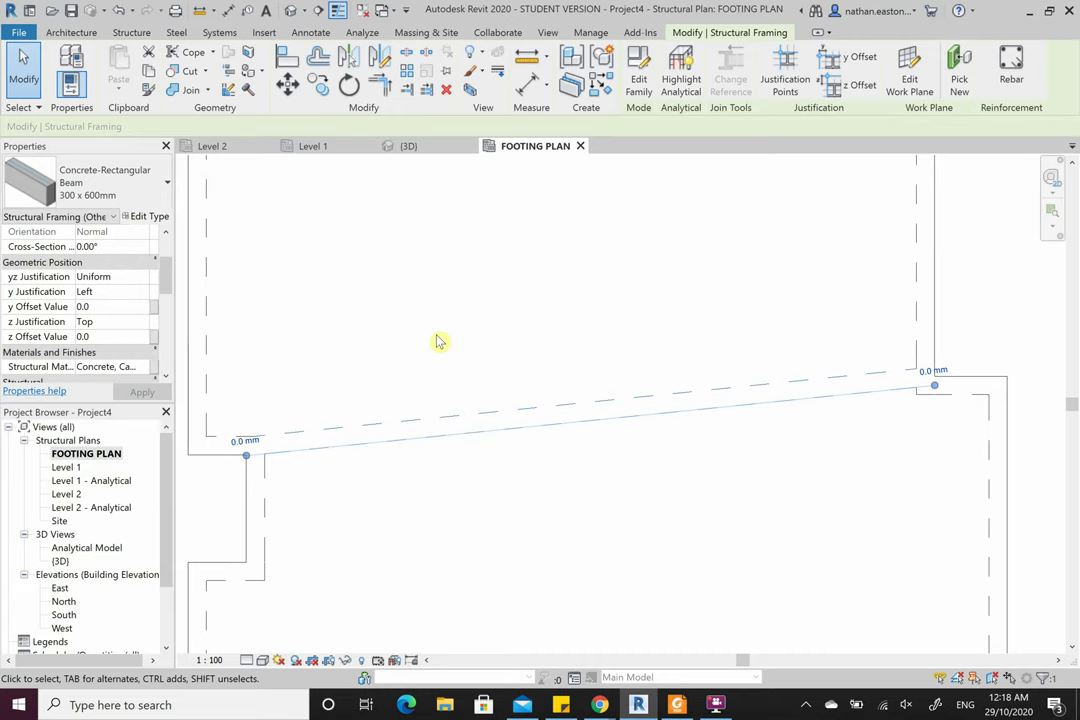
middle_drag(1007, 356, 933, 393)
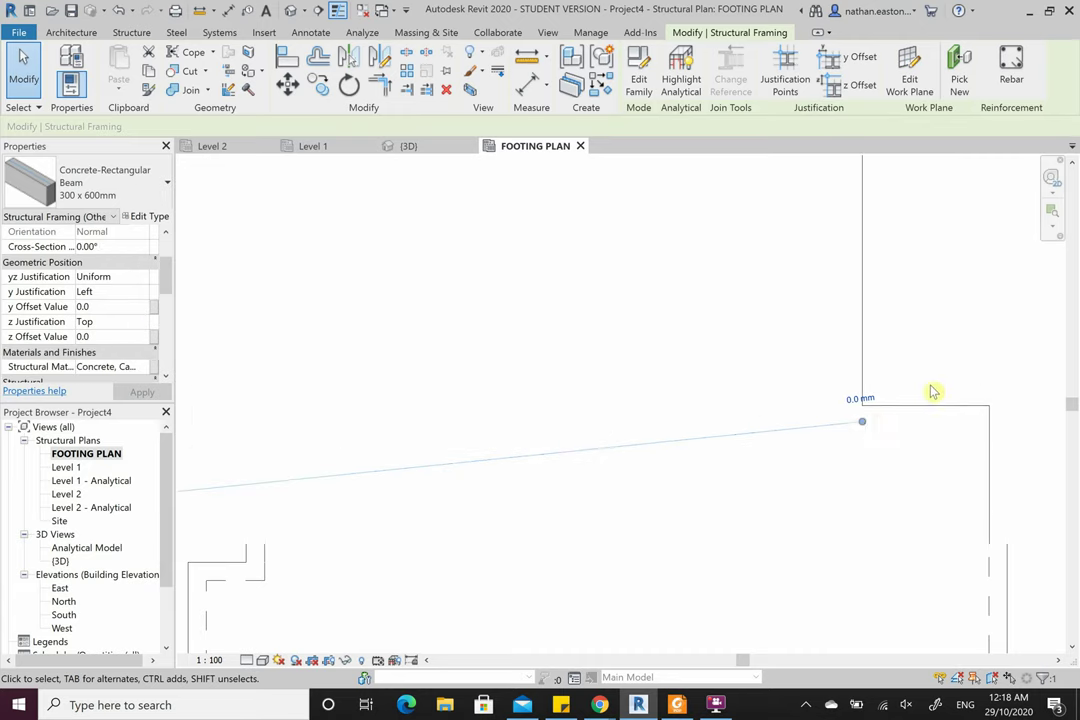
drag(866, 423, 847, 441)
click(940, 318)
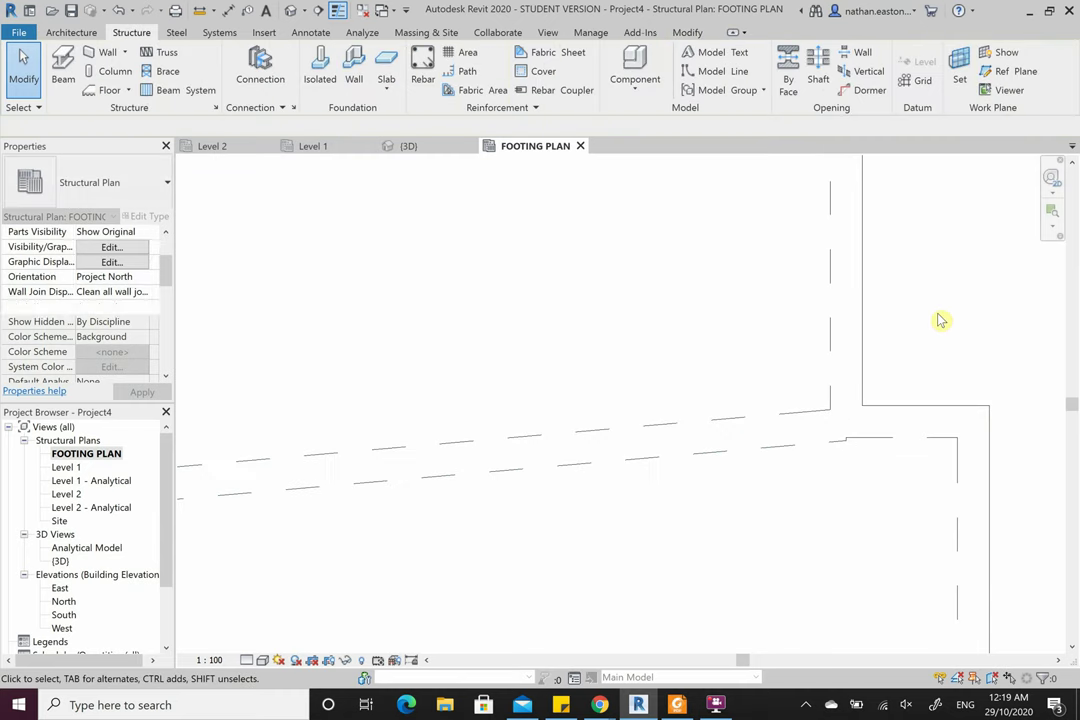
- Try to nudge the diagonal beam's east end flush with the step beam's inner face, and inspect its west end at the recess
scroll(856, 450, up, 2)
scroll(856, 450, down, 2)
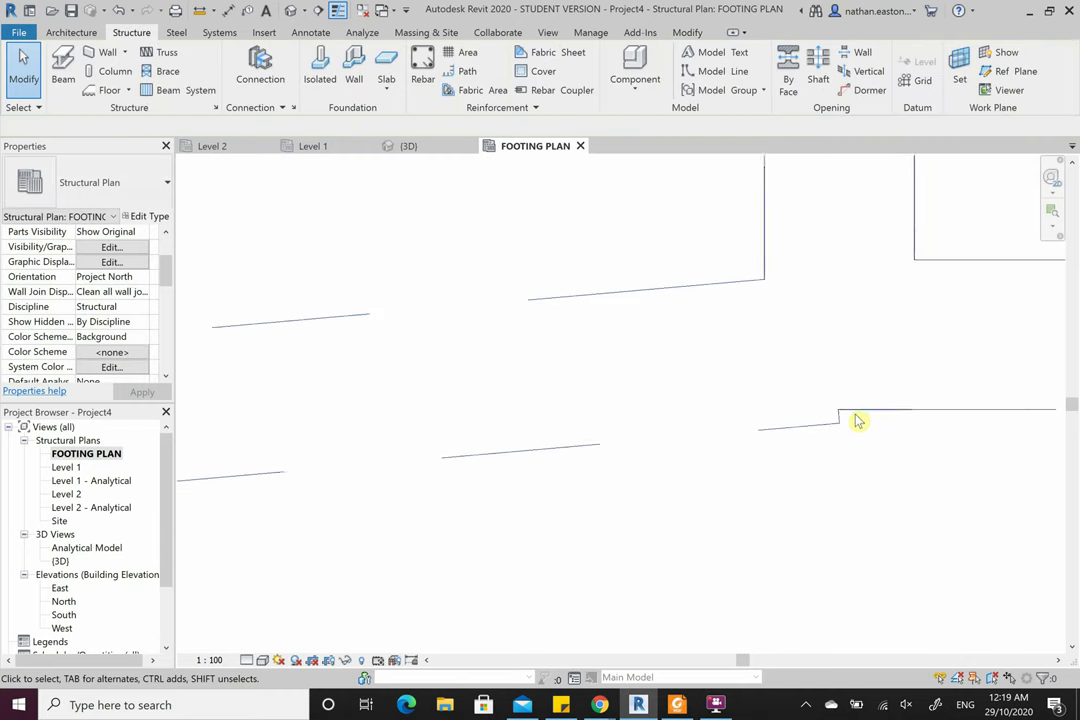
click(848, 432)
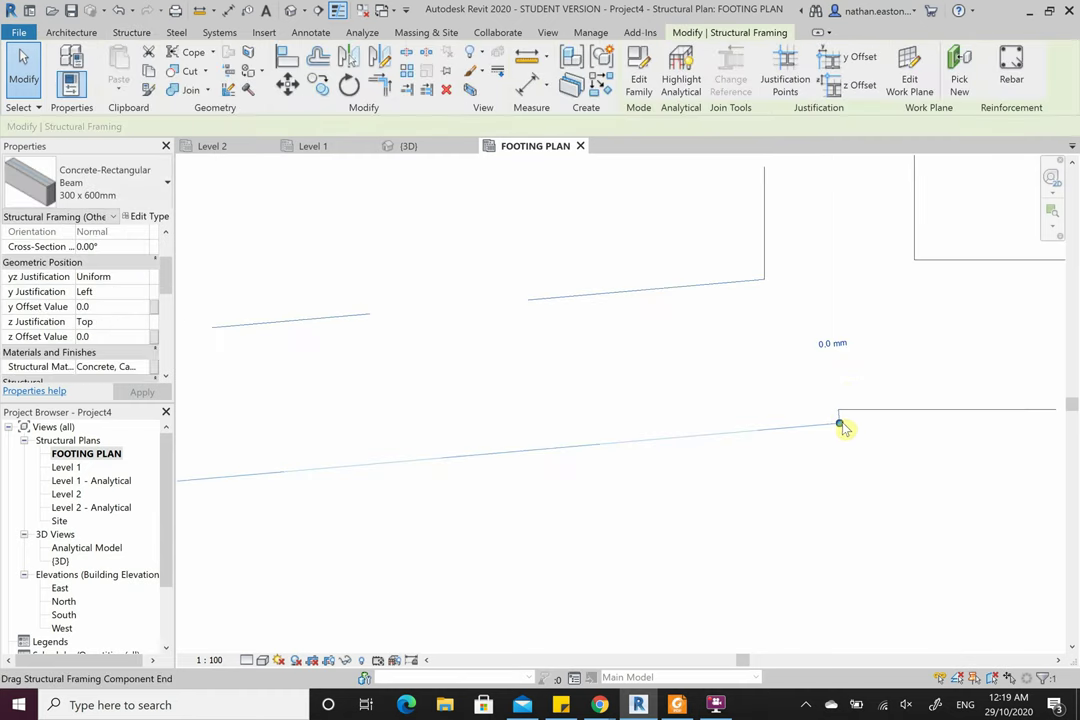
drag(843, 428, 839, 414)
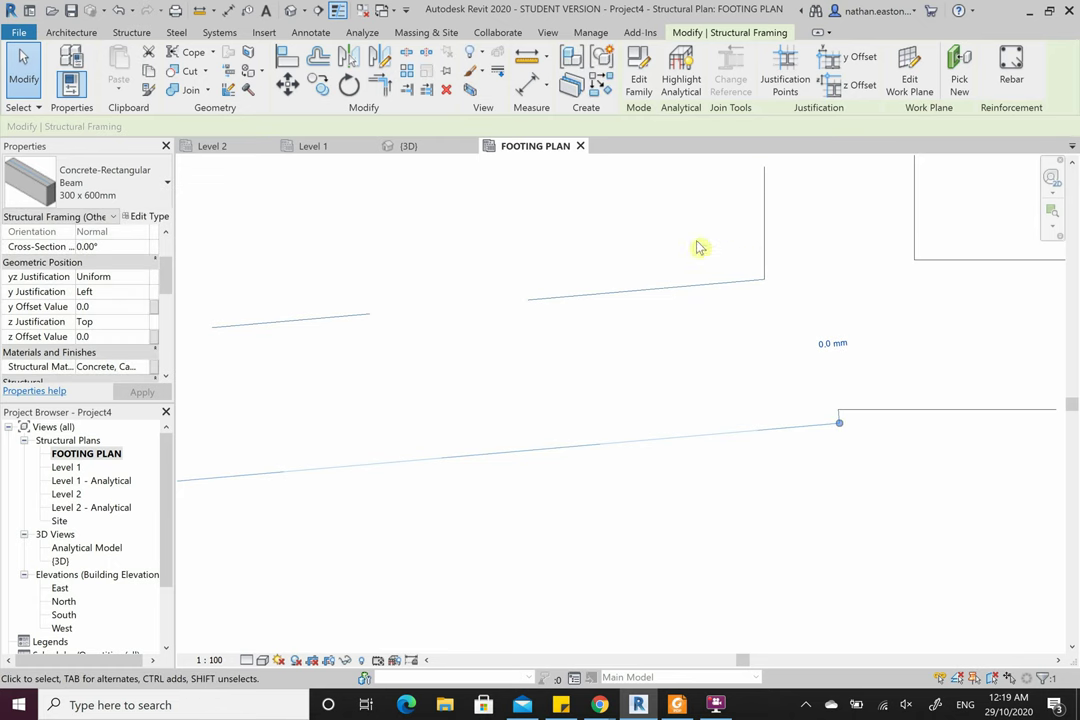
scroll(699, 246, down, 2)
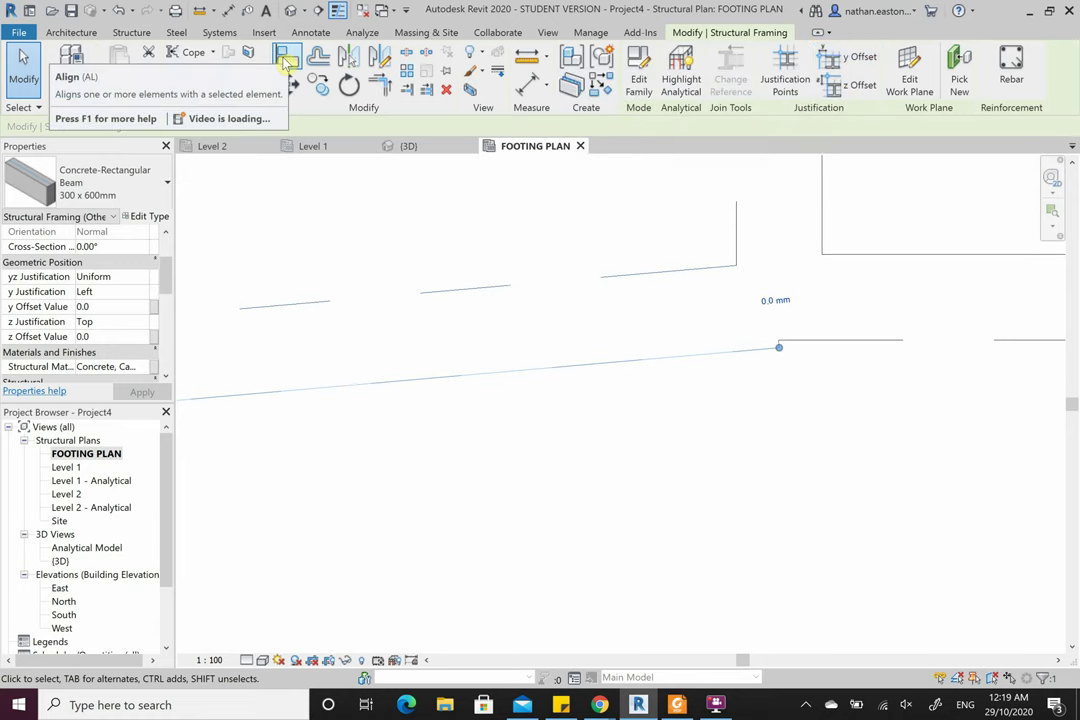
scroll(829, 451, down, 2)
scroll(655, 312, down, 1)
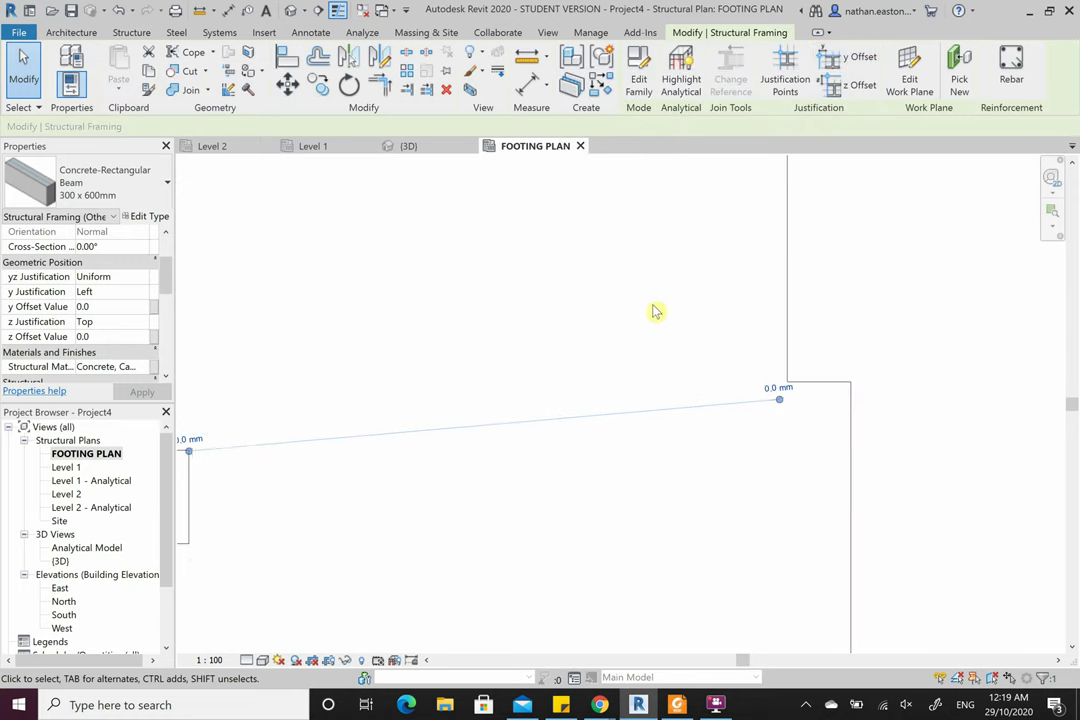
scroll(697, 337, down, 1)
scroll(366, 400, up, 2)
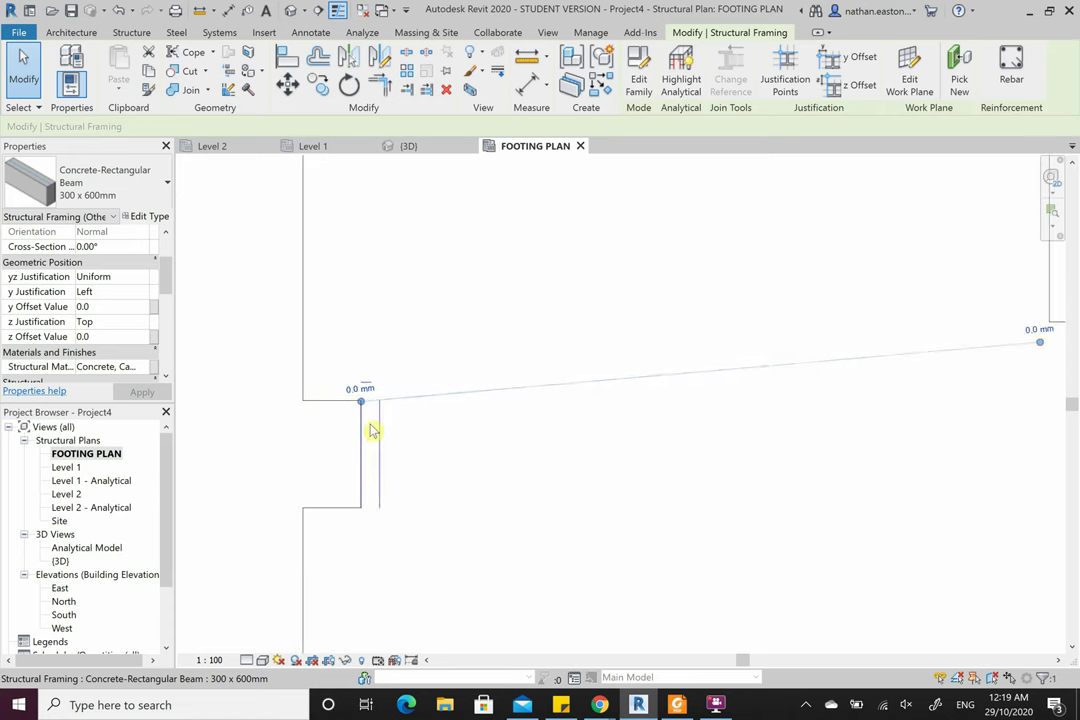
click(502, 445)
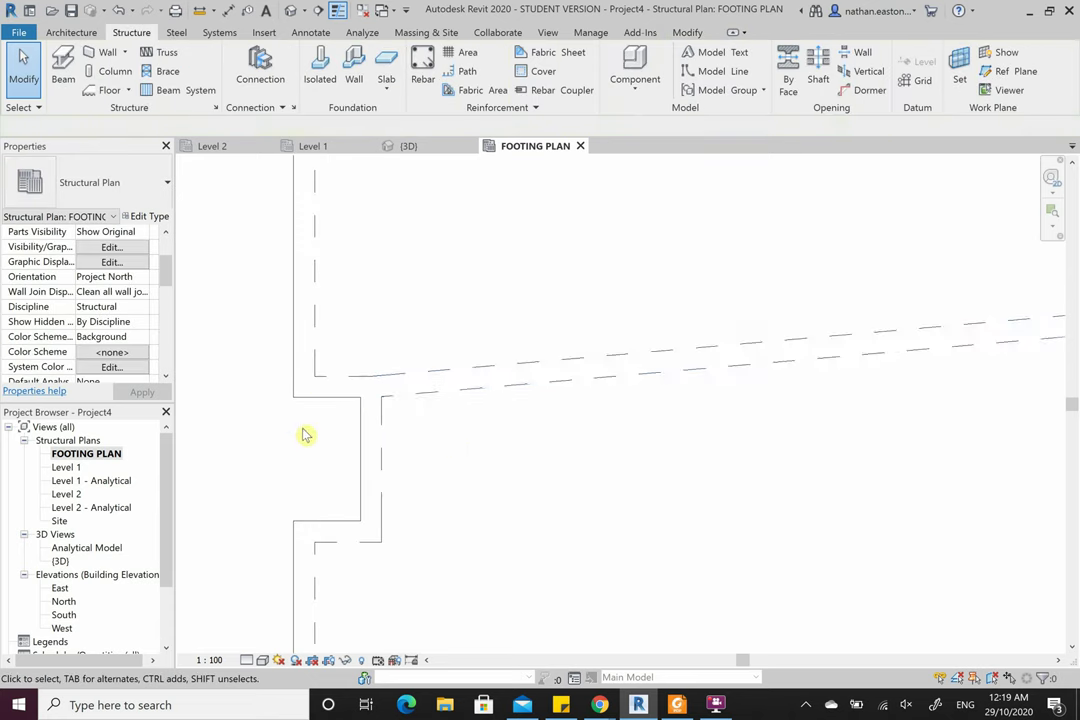
- Set the diagonal internal beam's End Level Offset to 300 mm and undo the change
scroll(305, 435, down, 2)
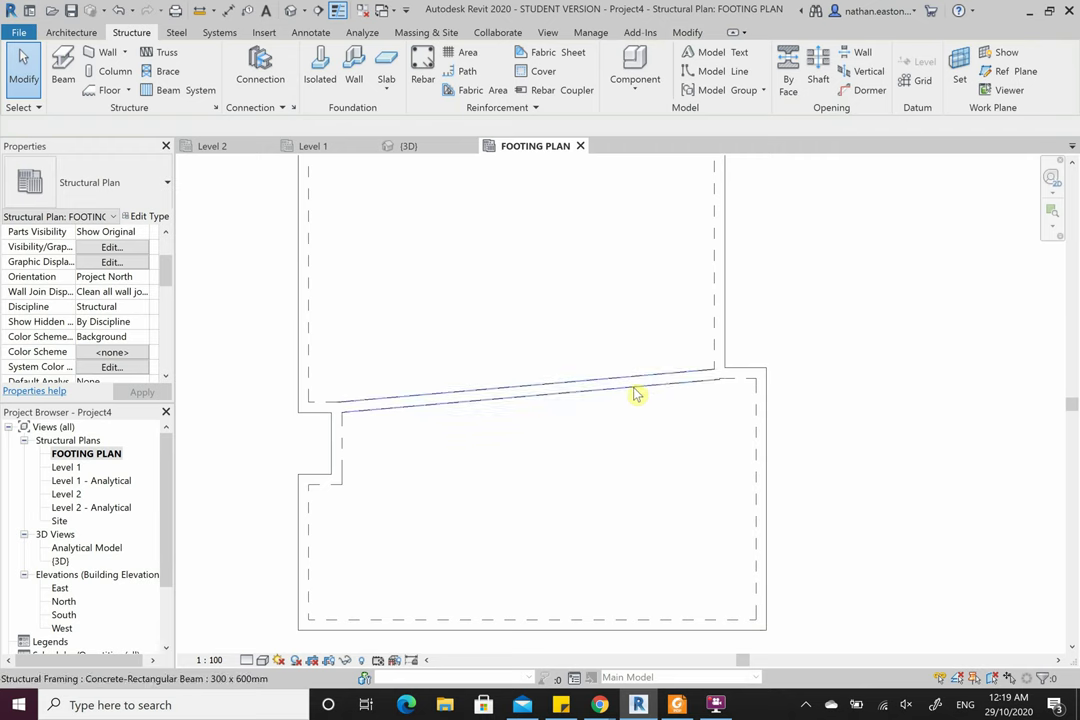
click(381, 426)
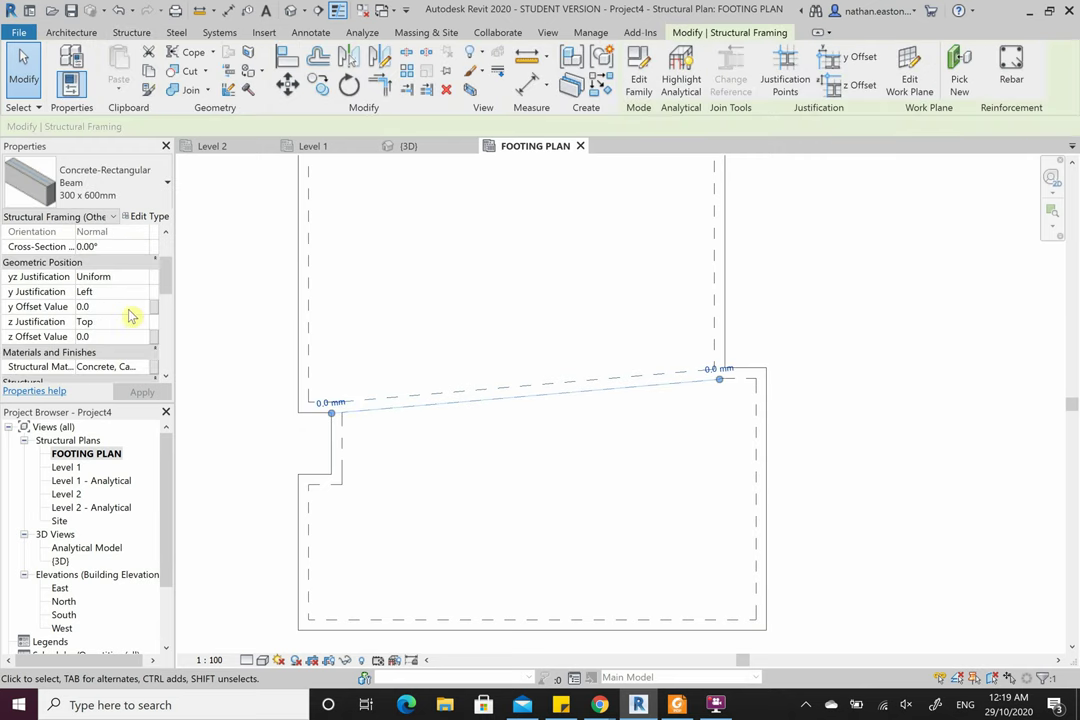
scroll(130, 316, down, 1)
scroll(131, 340, up, 3)
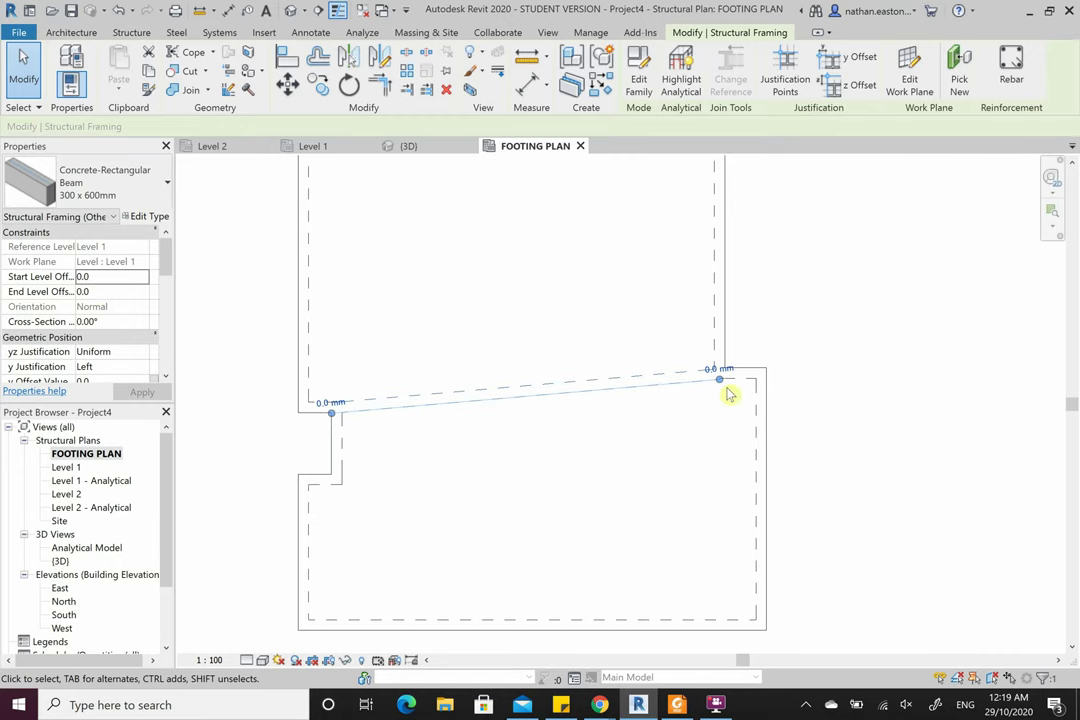
click(133, 292)
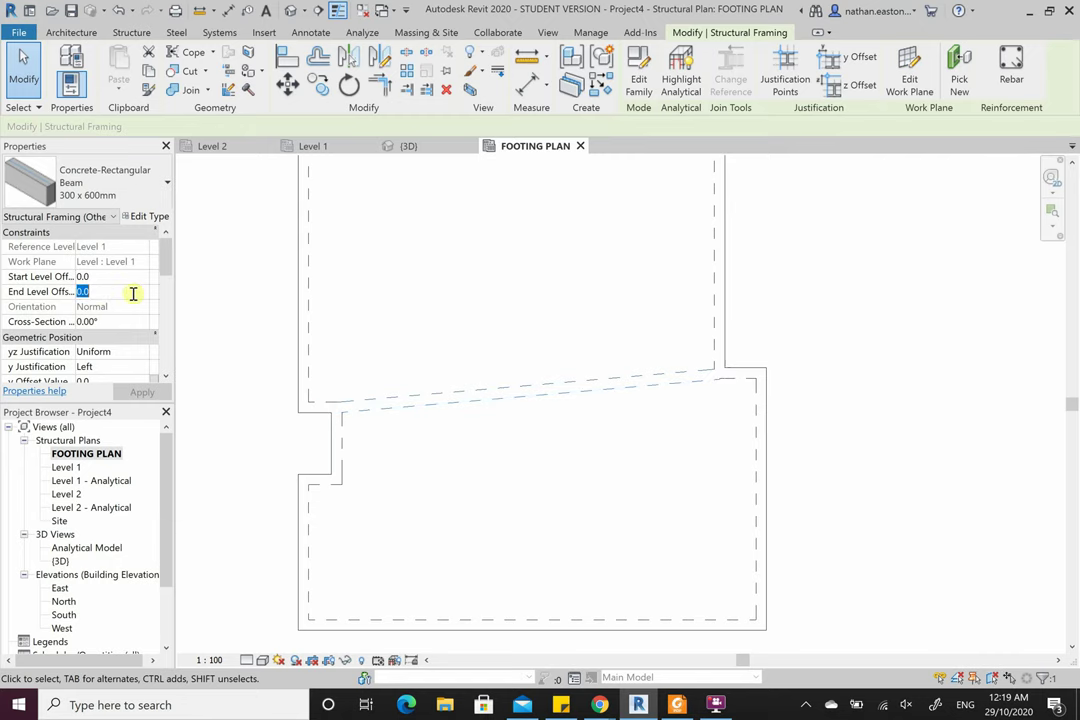
click(506, 394)
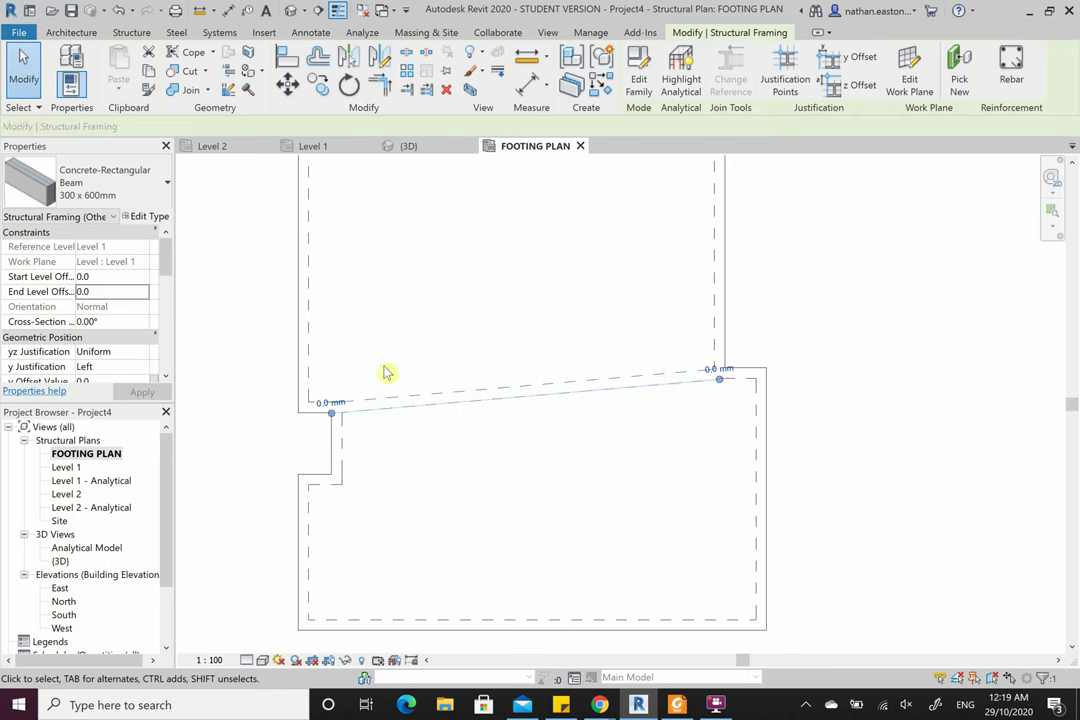
click(115, 290)
text(300)
click(157, 392)
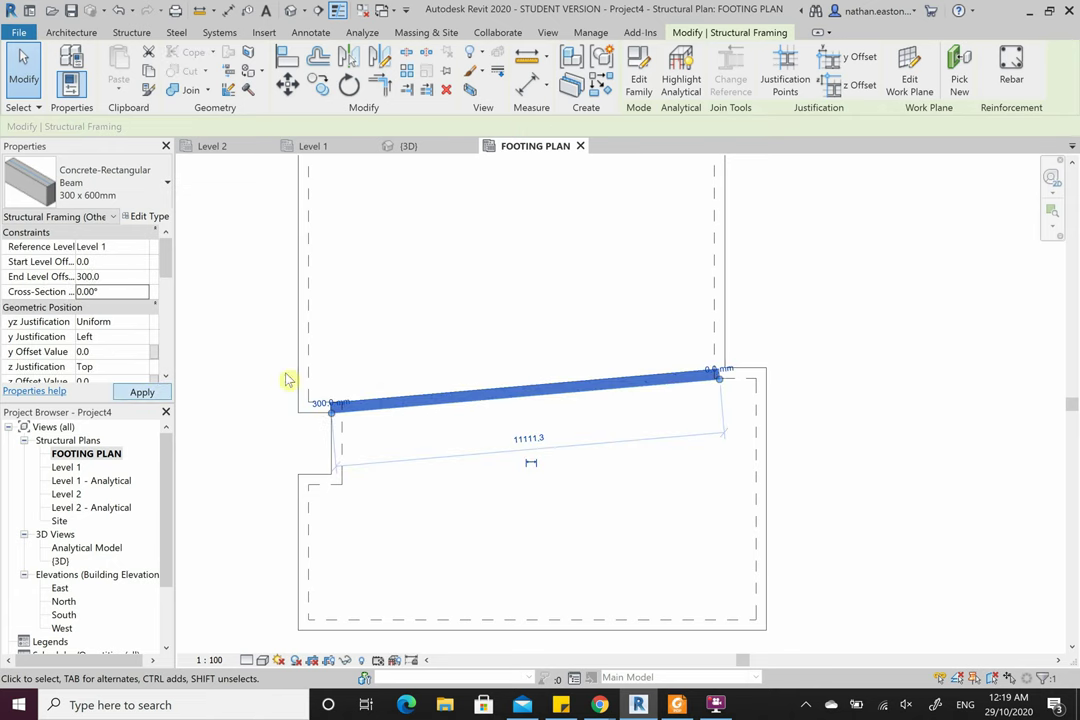
click(504, 347)
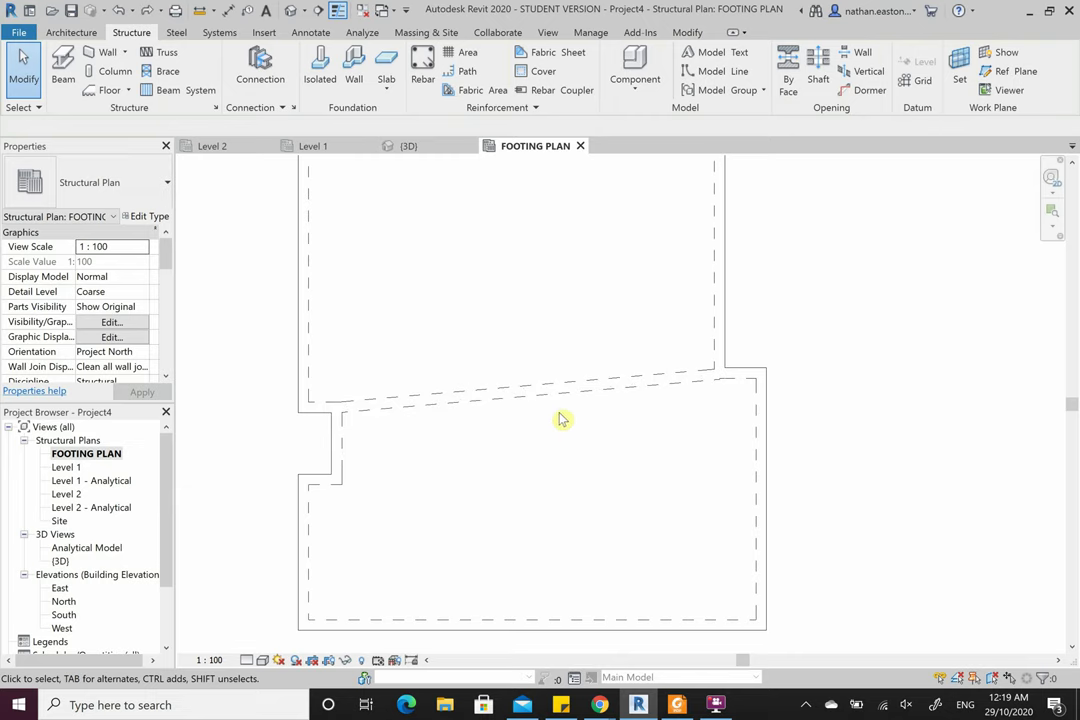
- Delete the diagonal internal beam between the west recess and the east step
drag(563, 420, 504, 350)
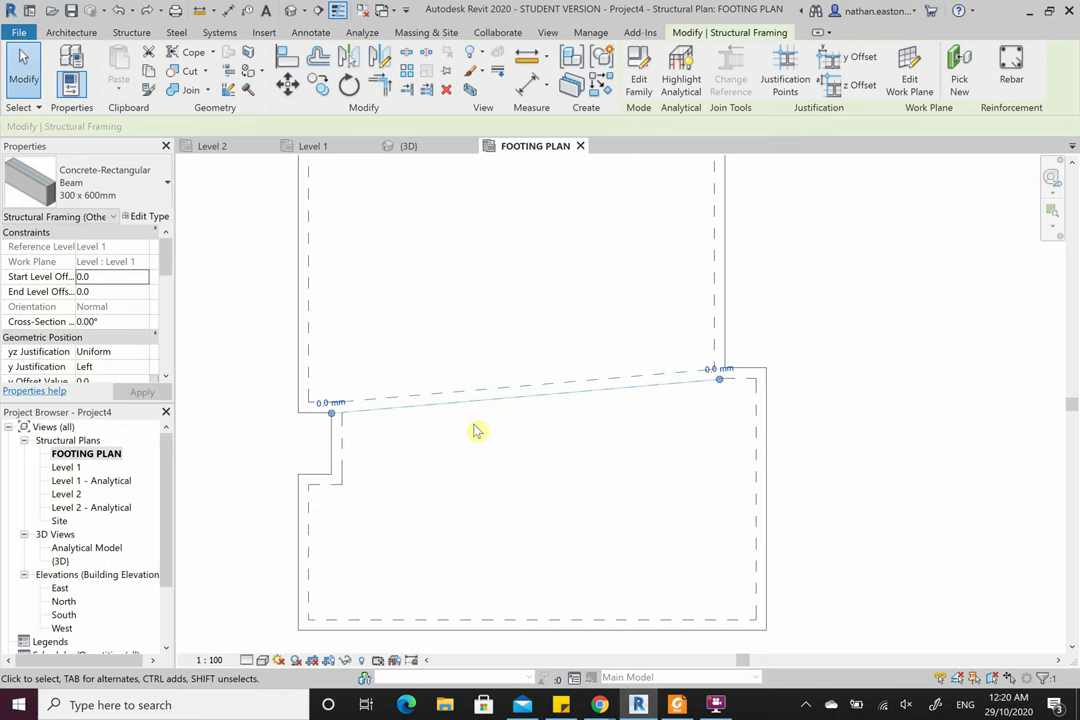
click(603, 341)
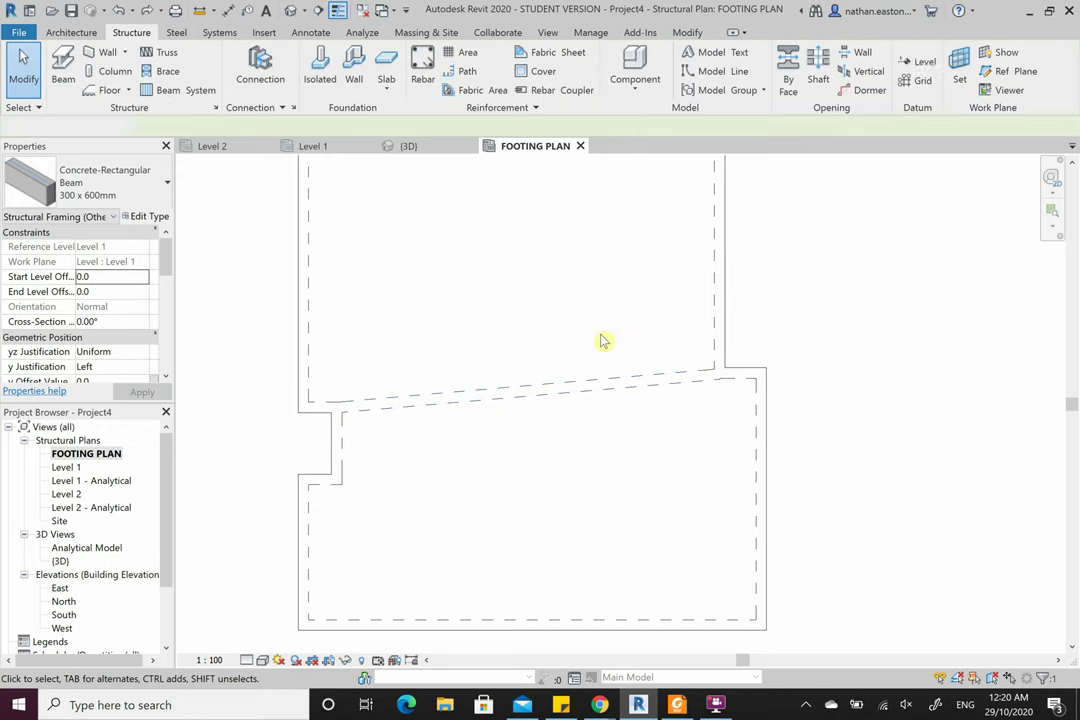
click(118, 10)
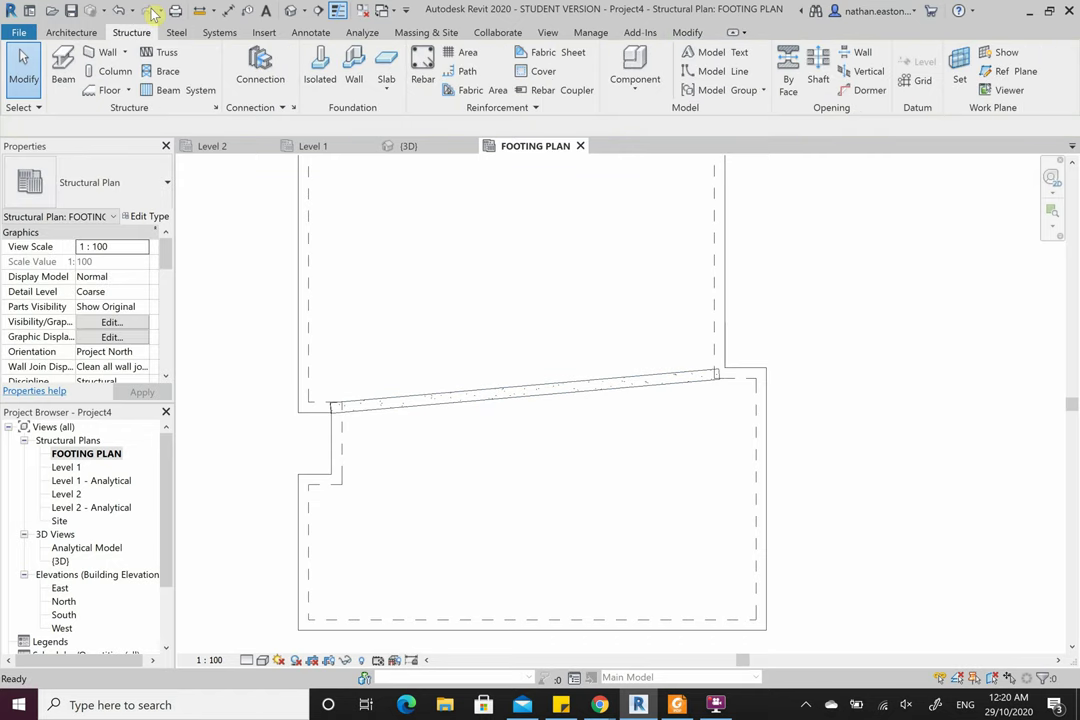
click(603, 374)
key(Delete)
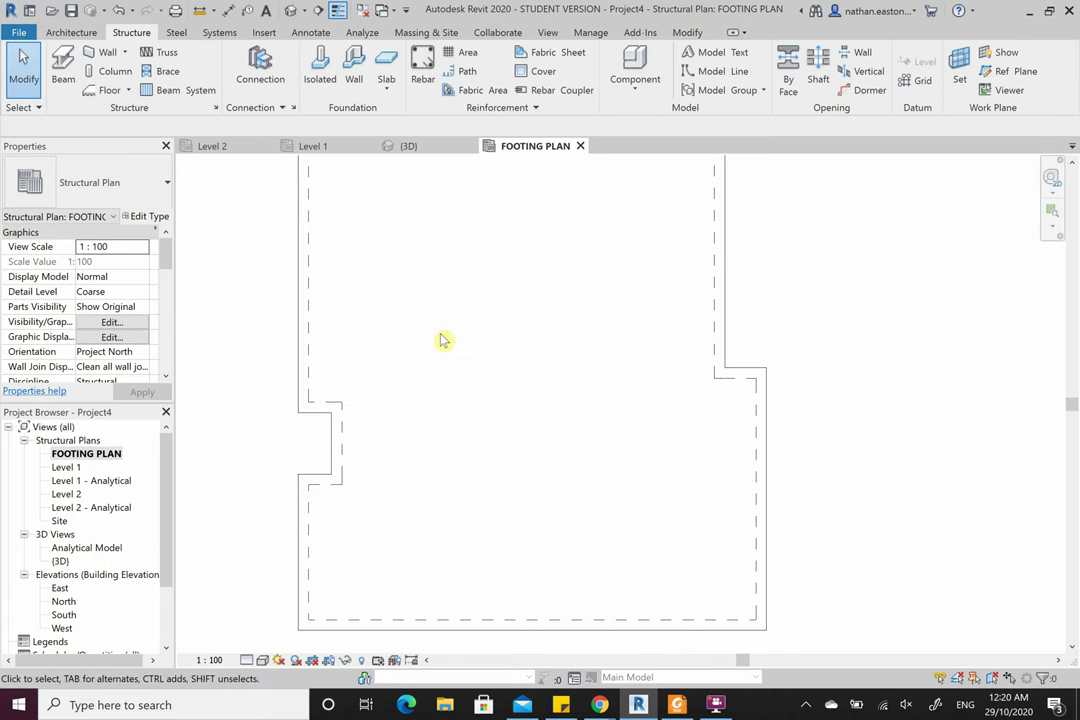
- Extend the west recess's north-south beam at both ends, reaching the north edge beam and the south edge beam
click(349, 448)
scroll(408, 561, down, 3)
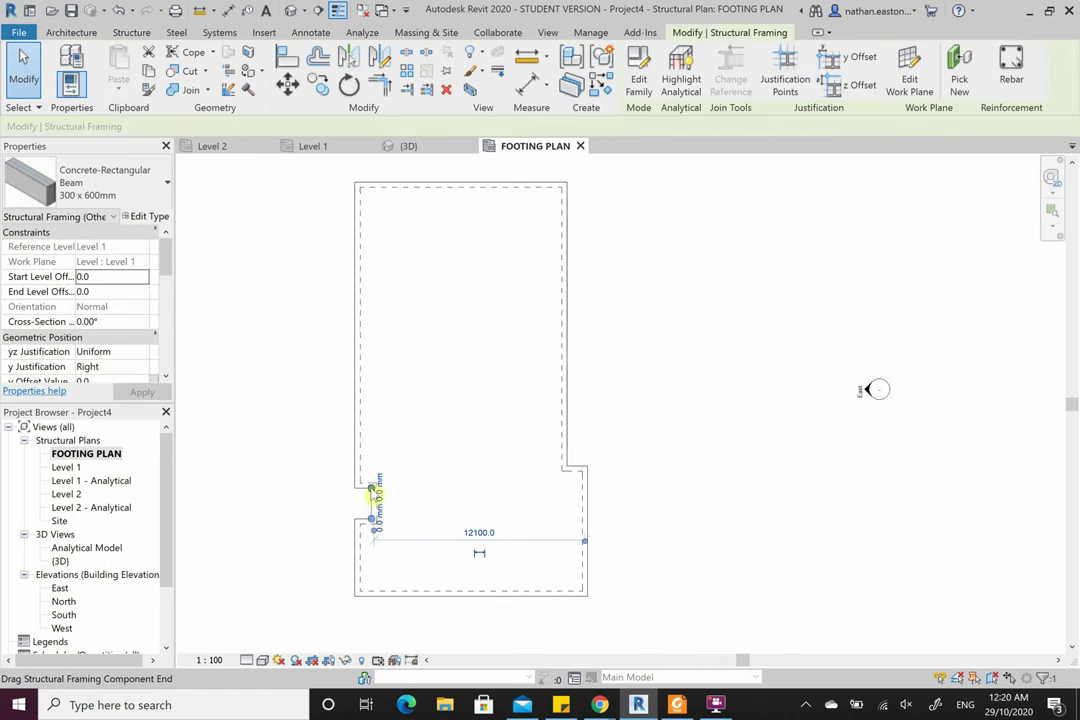
drag(372, 490, 374, 193)
key(Escape)
scroll(380, 520, up, 2)
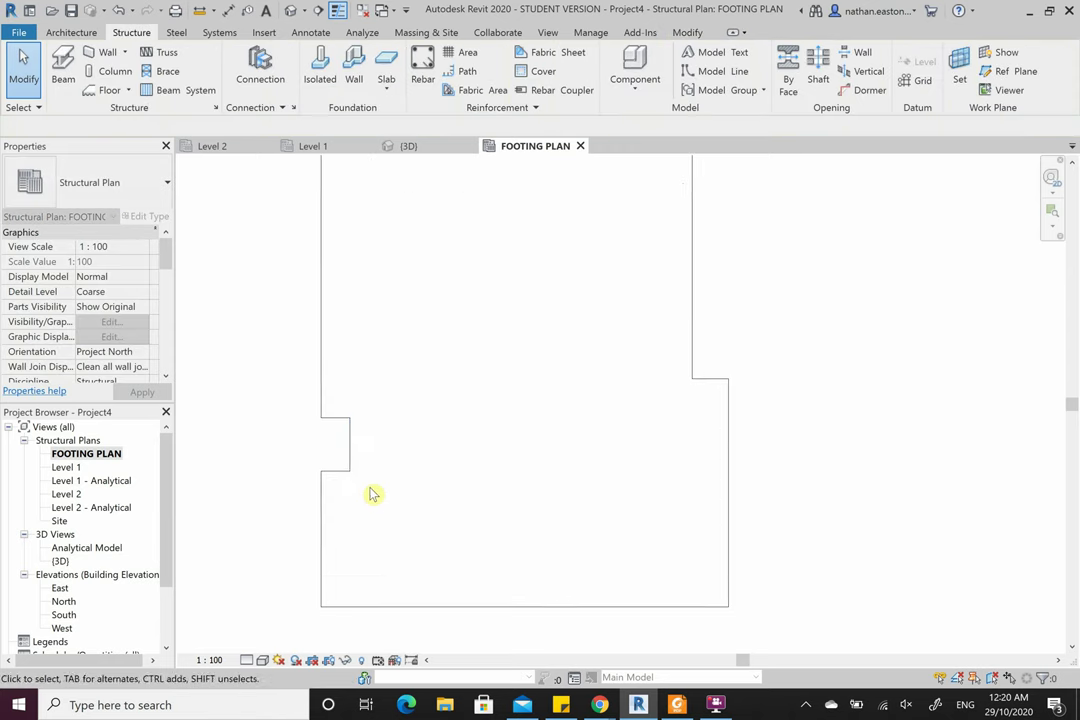
click(358, 472)
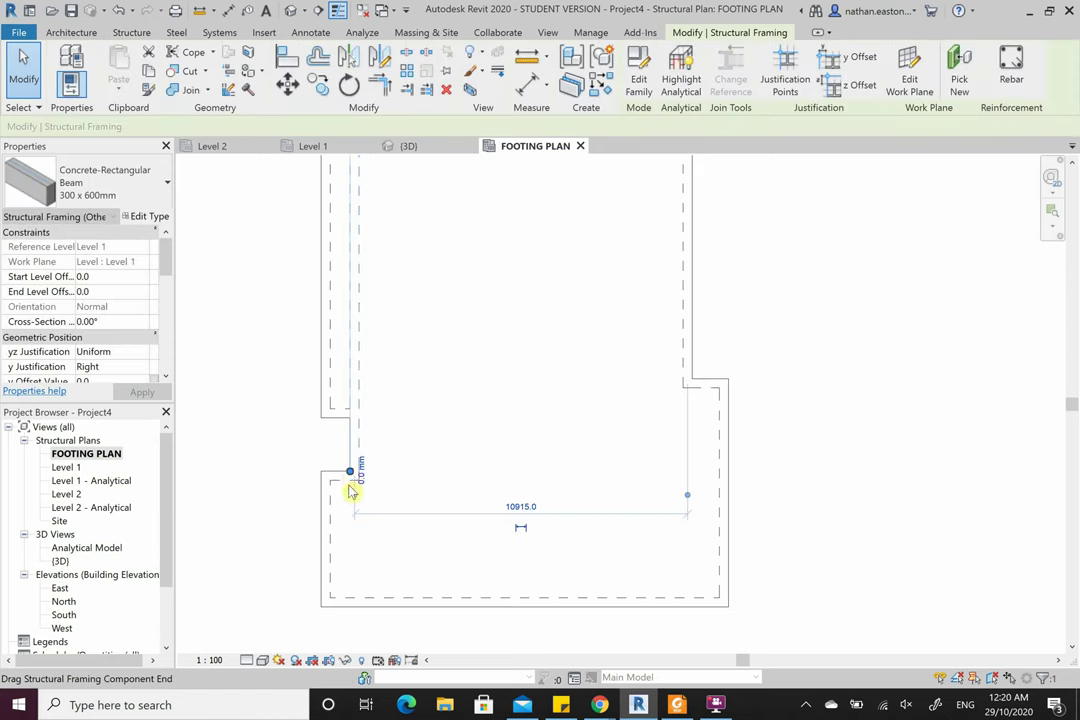
drag(352, 490, 357, 600)
key(Escape)
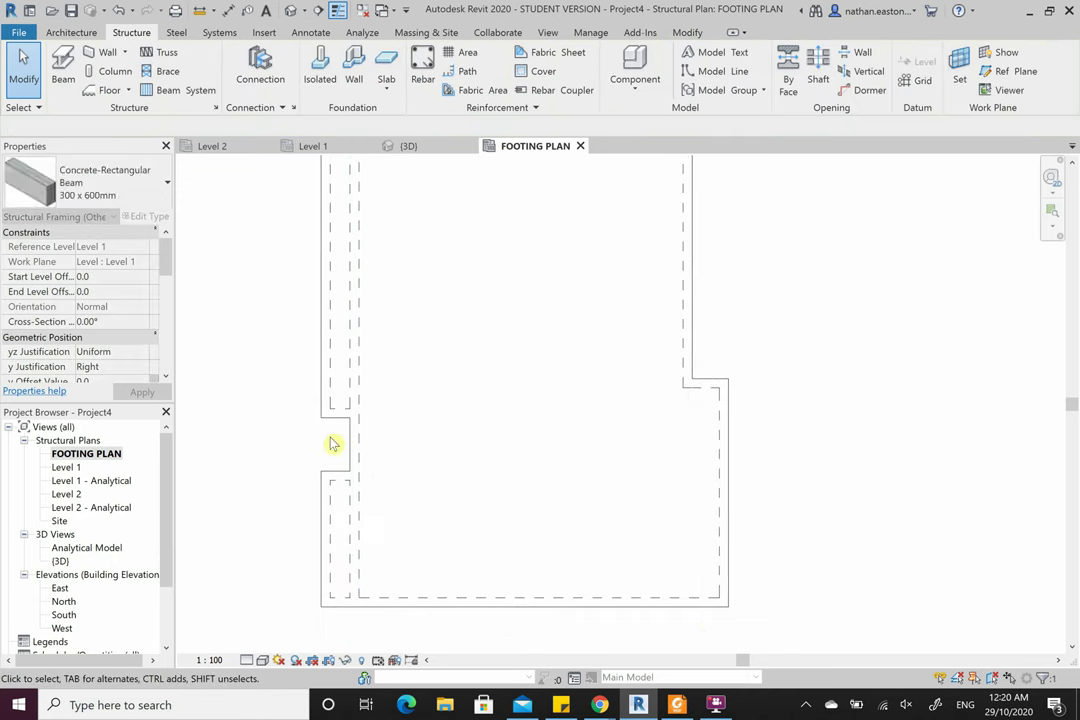
- Extend the lower east-west beam of the west recess across the slab to the east edge beam
click(700, 398)
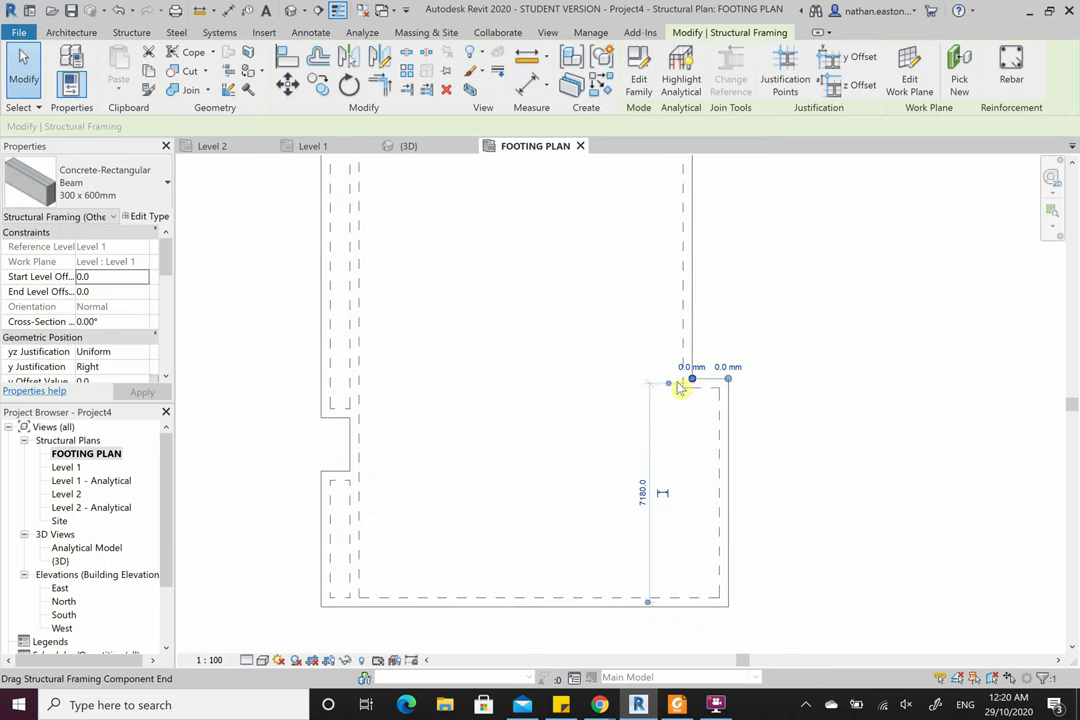
click(651, 406)
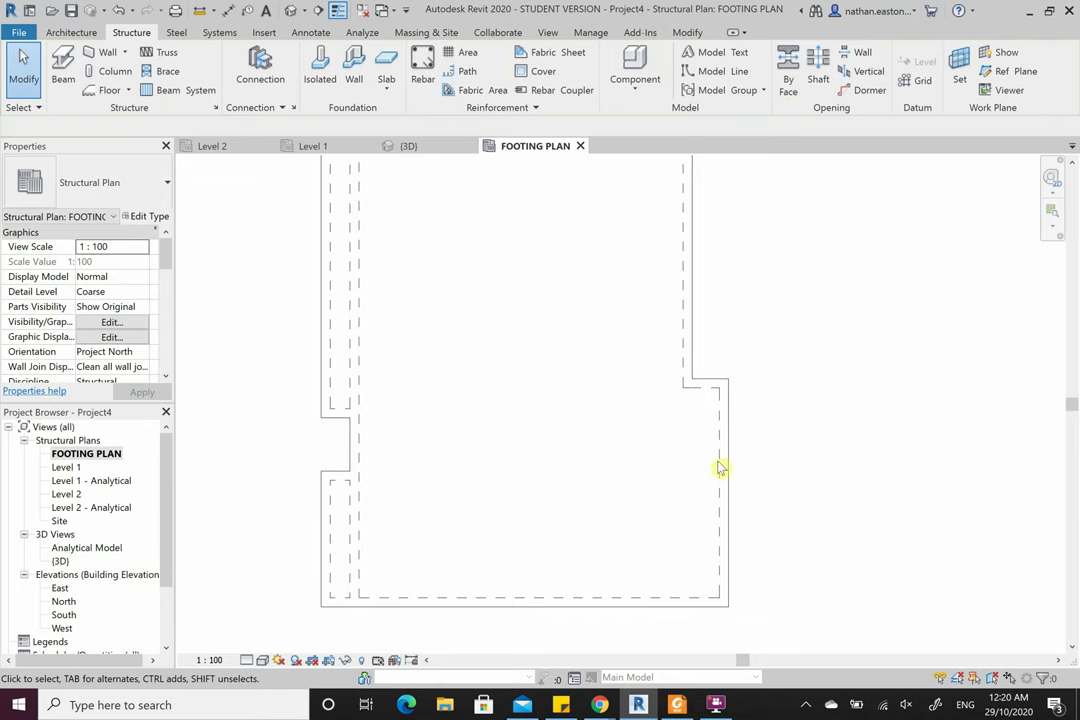
click(345, 489)
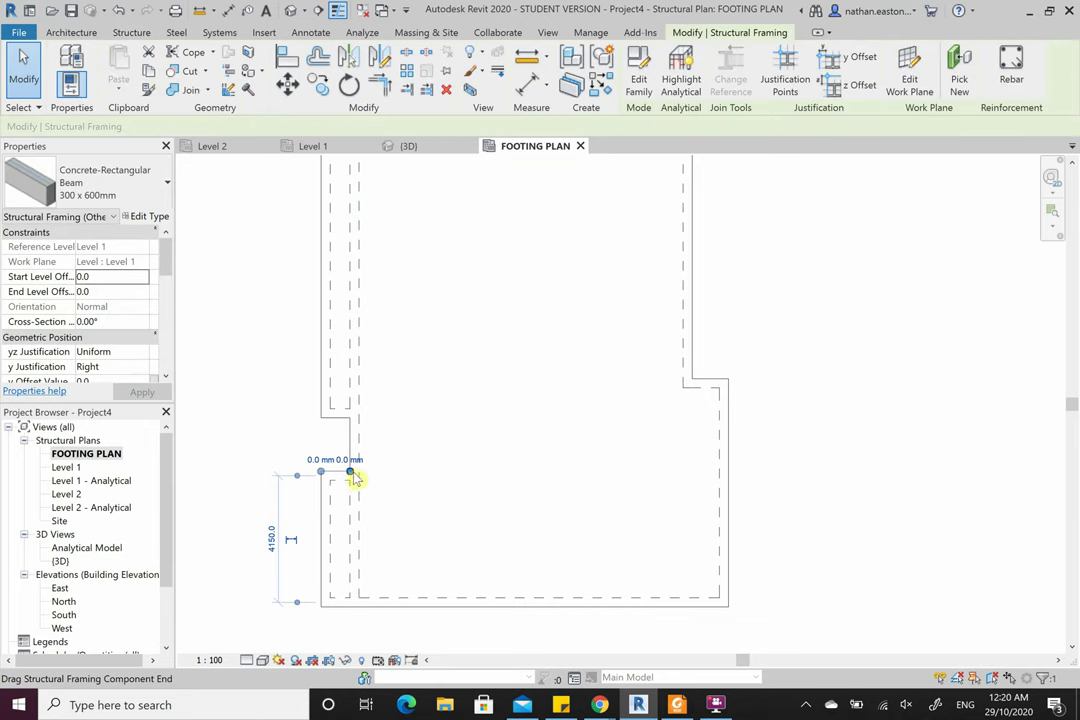
drag(351, 475, 721, 473)
click(768, 434)
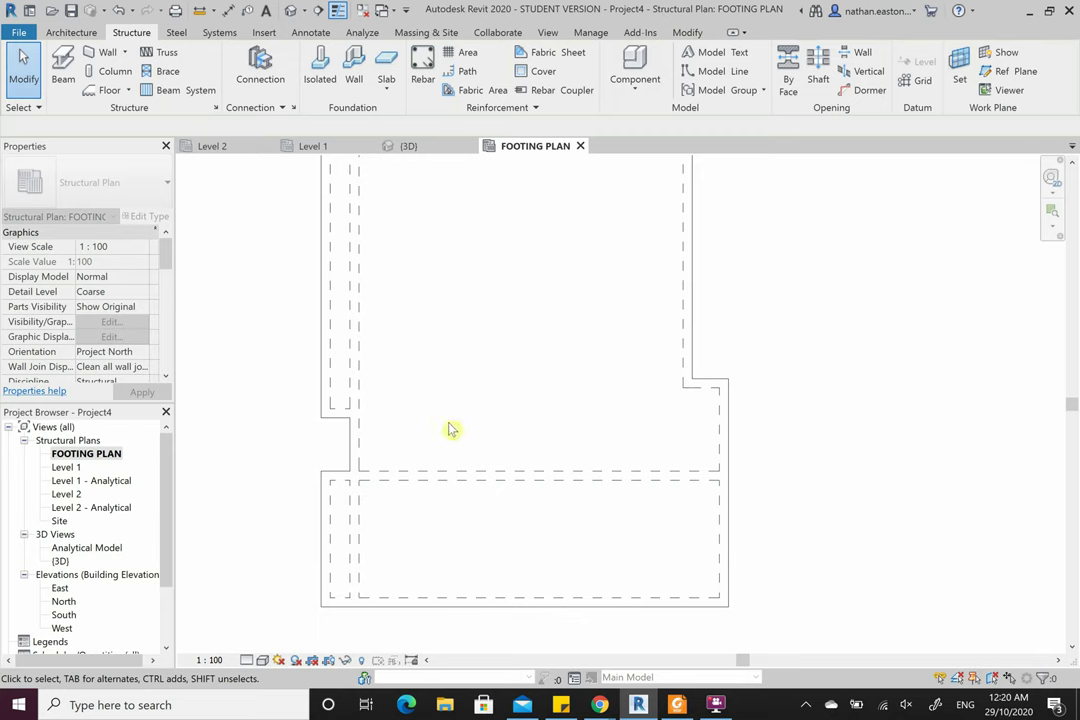
- Place a 300 x 600 mm concrete beam running north-south from the midpoint of the north edge beam to the south edge beam
scroll(365, 505, up, 5)
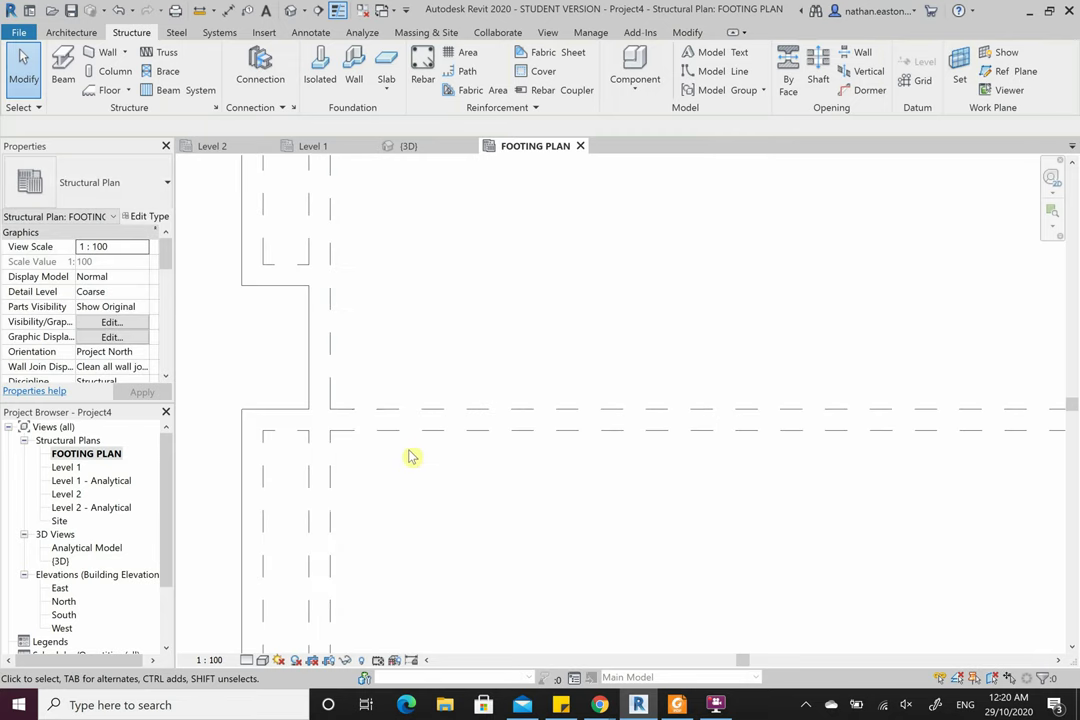
scroll(424, 550, down, 6)
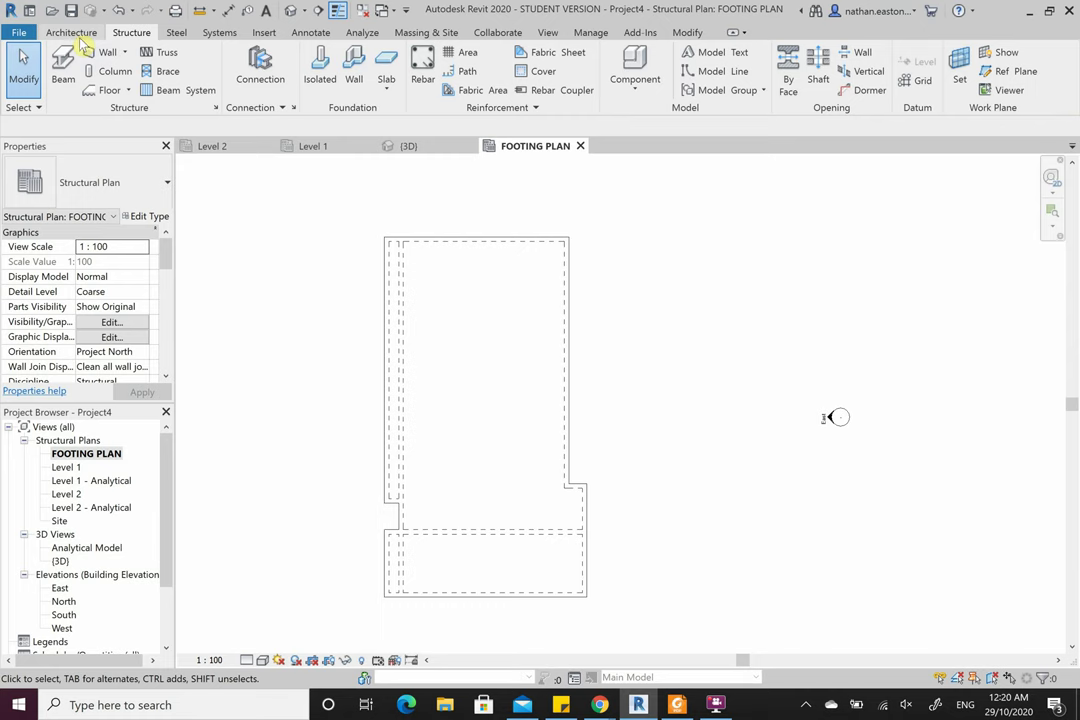
click(63, 68)
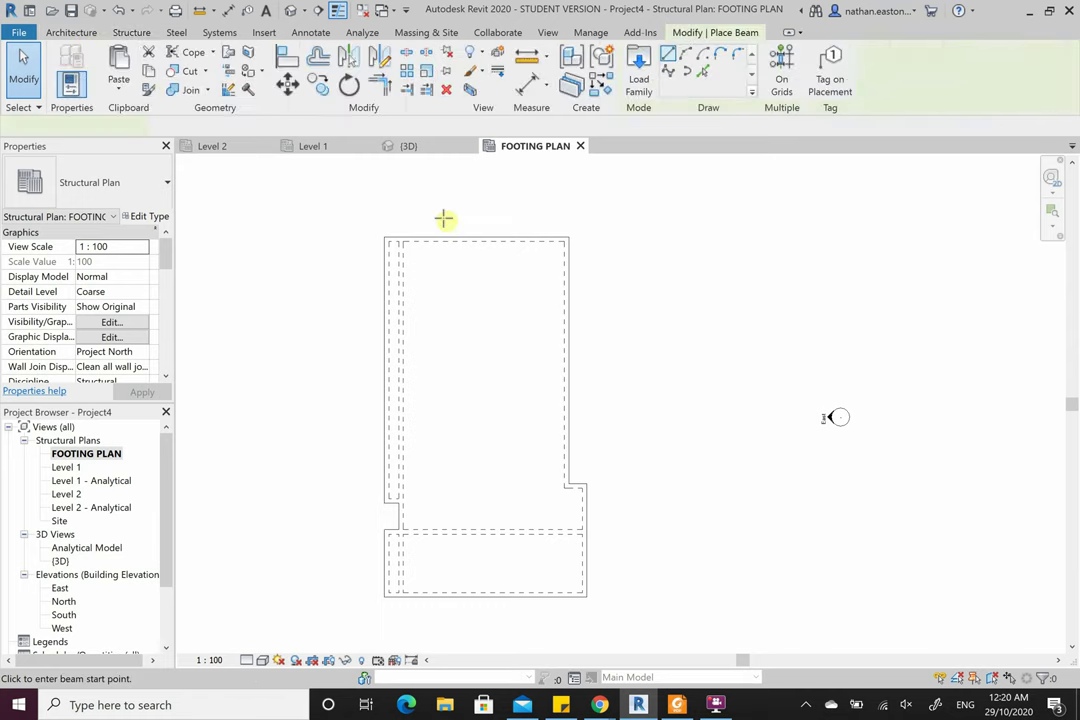
click(518, 245)
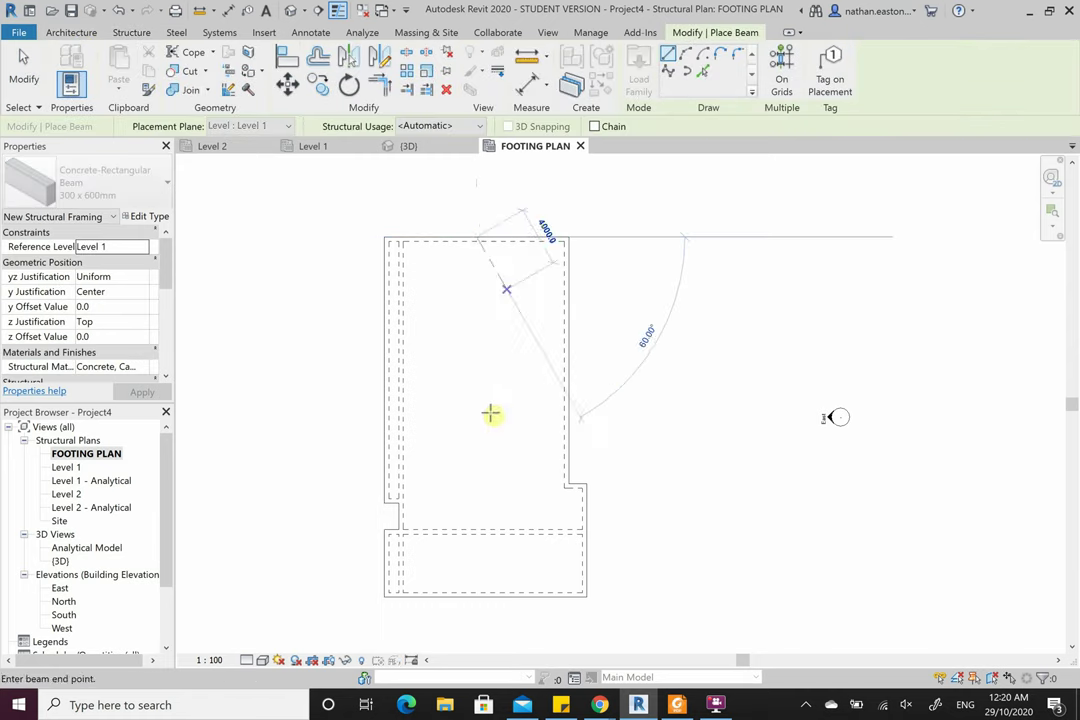
click(490, 588)
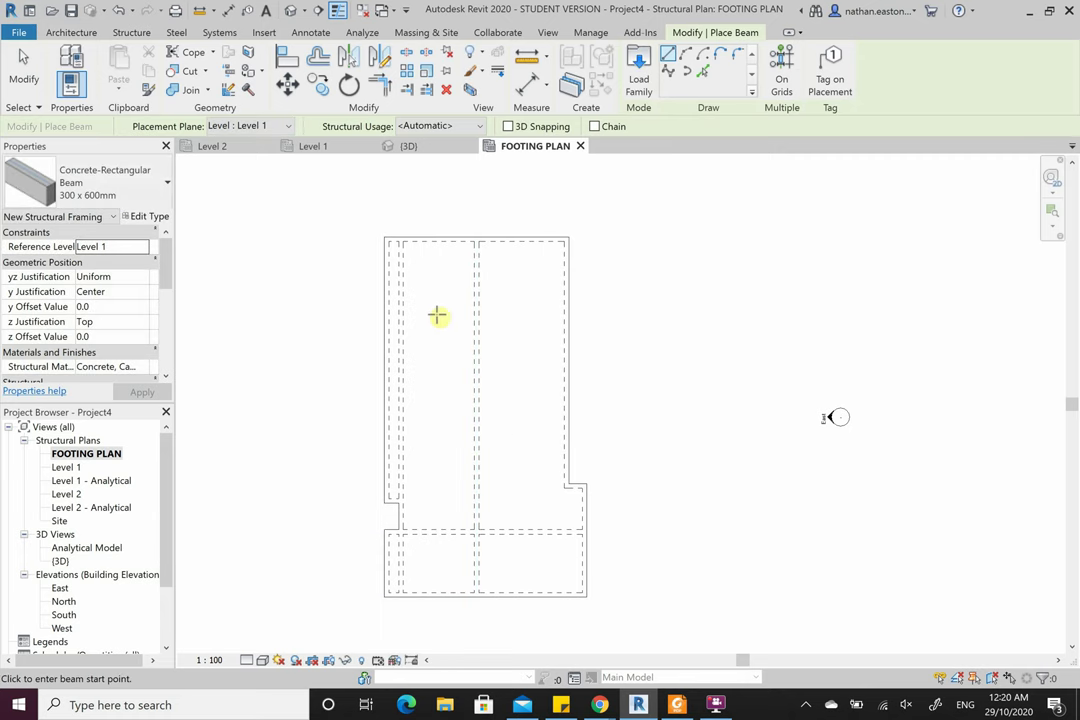
- Place an east-west internal beam between the east and west edge beams, 4000 mm south of the north edge beam
scroll(518, 289, up, 1)
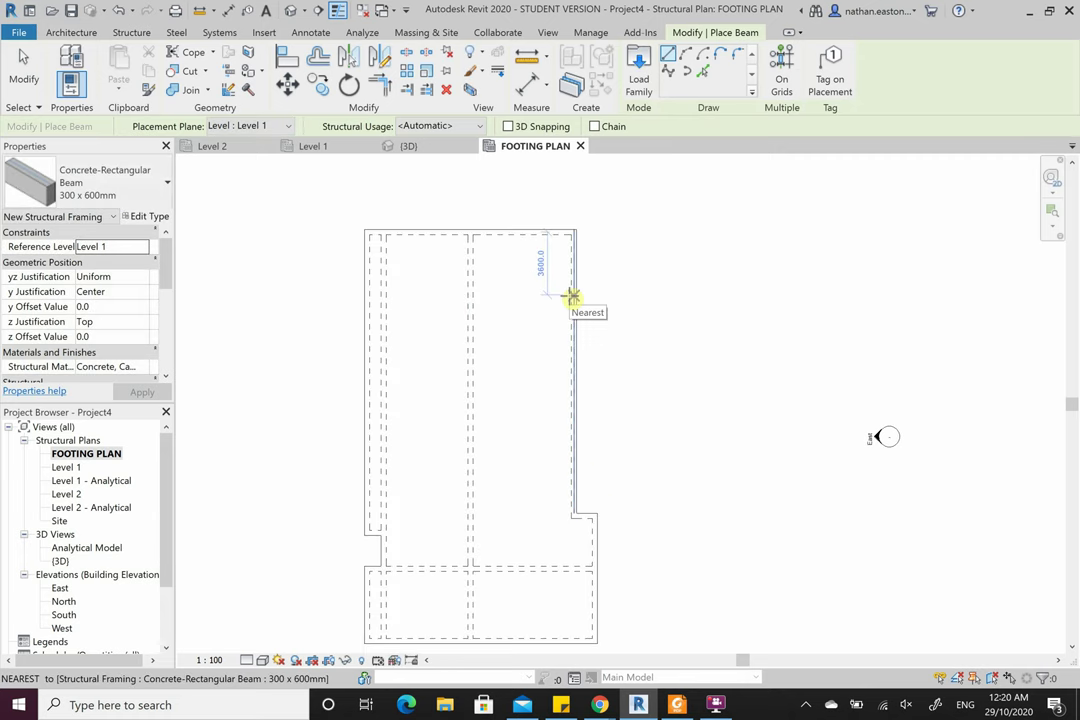
text(4000)
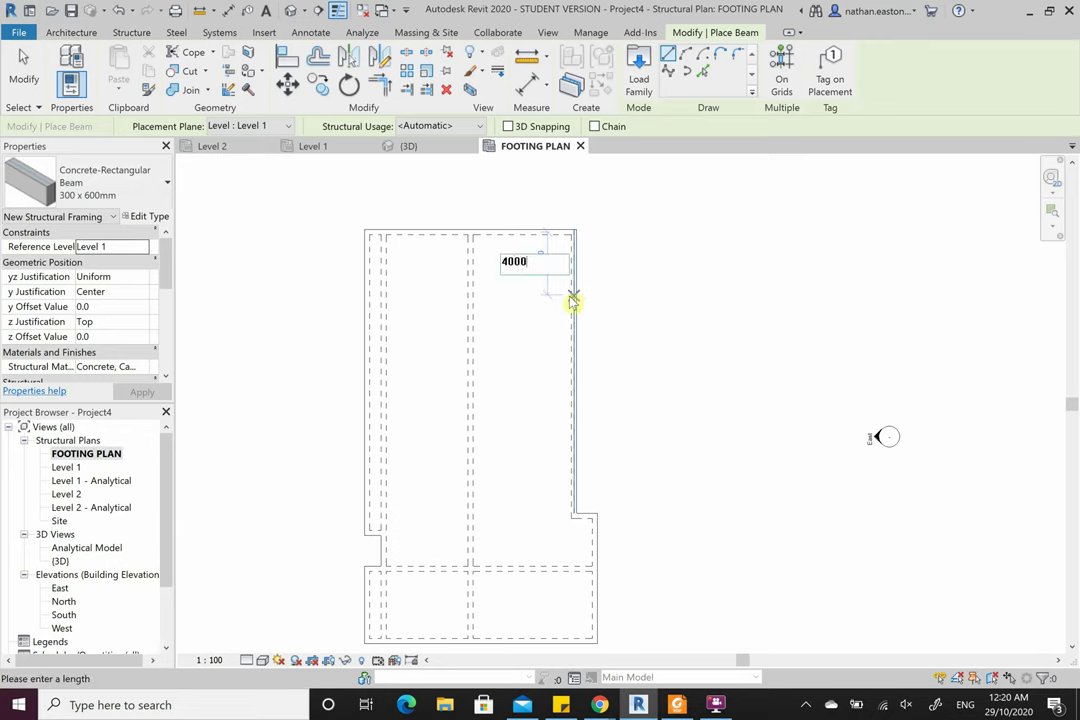
key(Return)
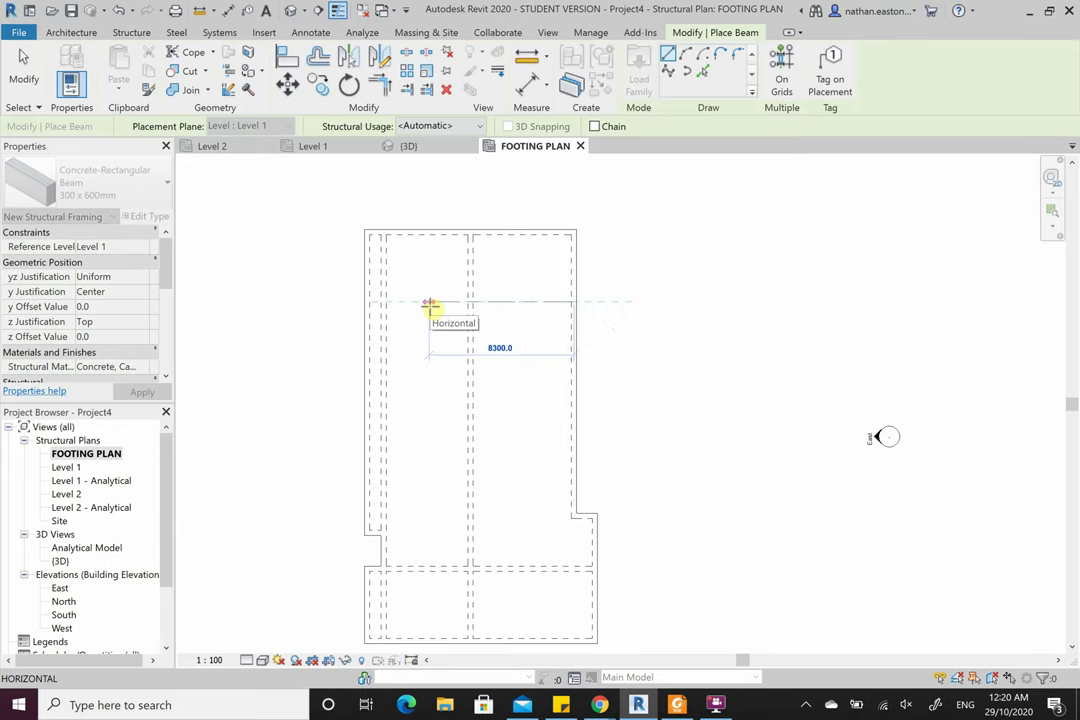
click(366, 302)
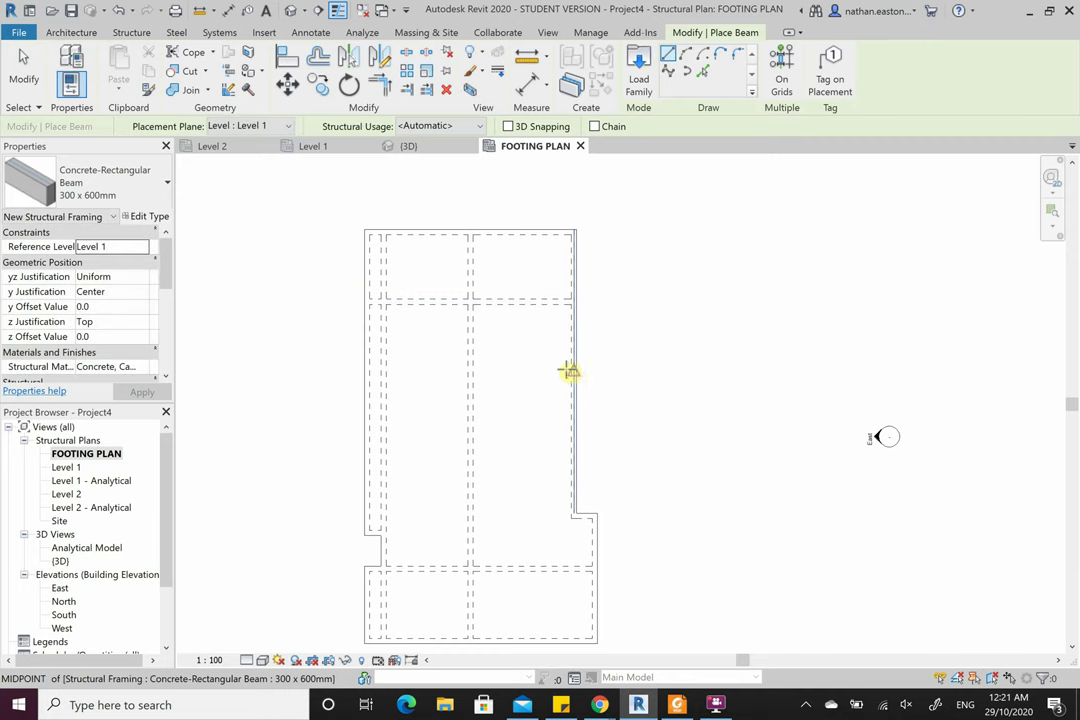
key(Escape)
- Copy the new east-west internal beam 4000 mm to the south
click(517, 297)
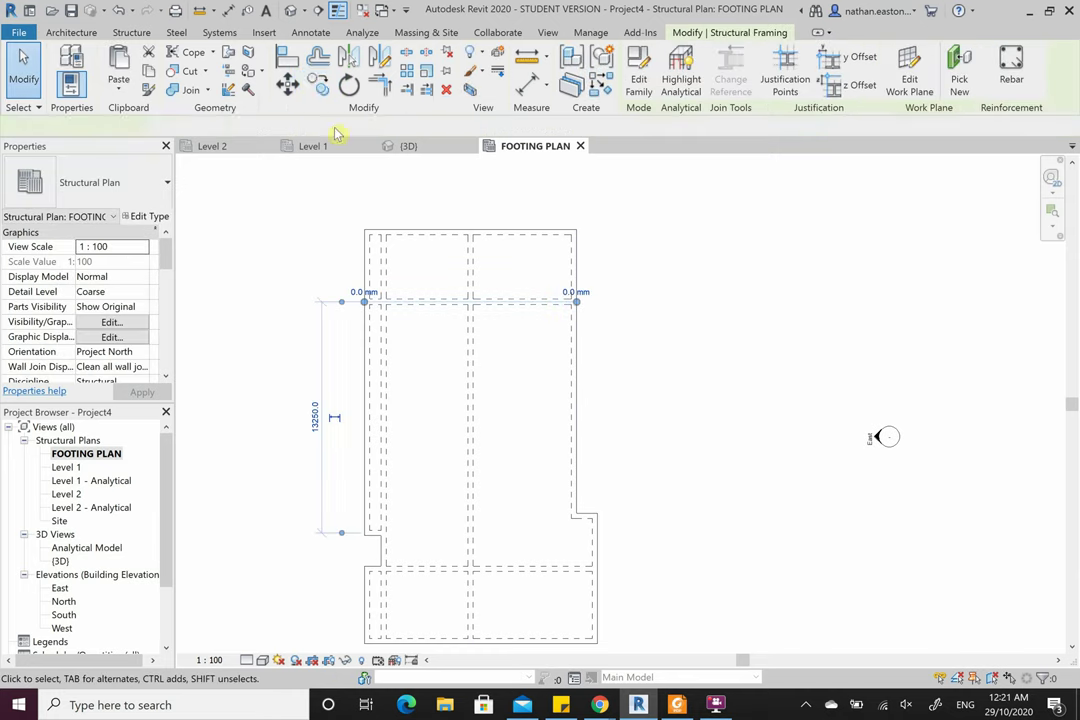
drag(517, 297, 577, 300)
key(m)
key(v)
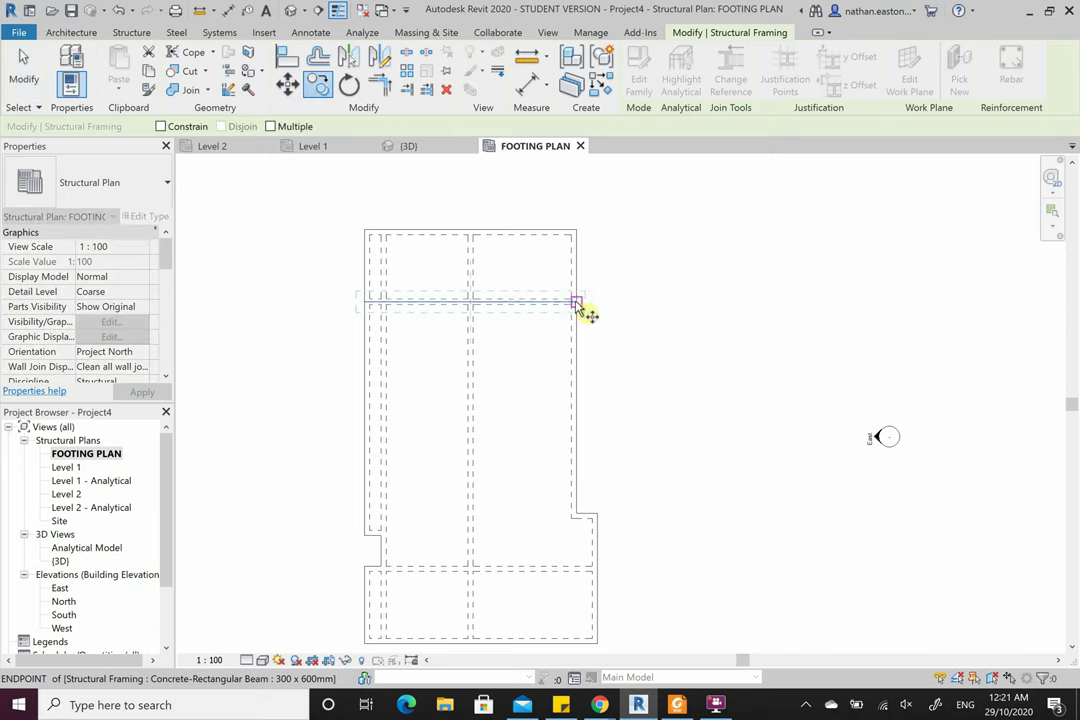
click(653, 297)
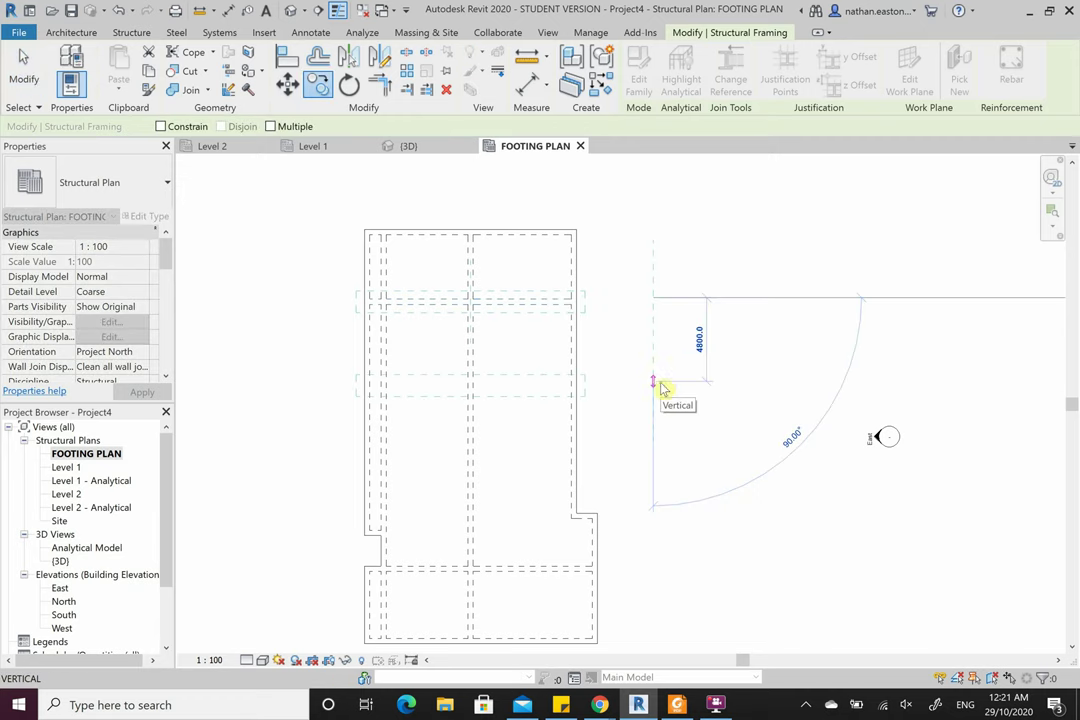
text(4000)
key(Return)
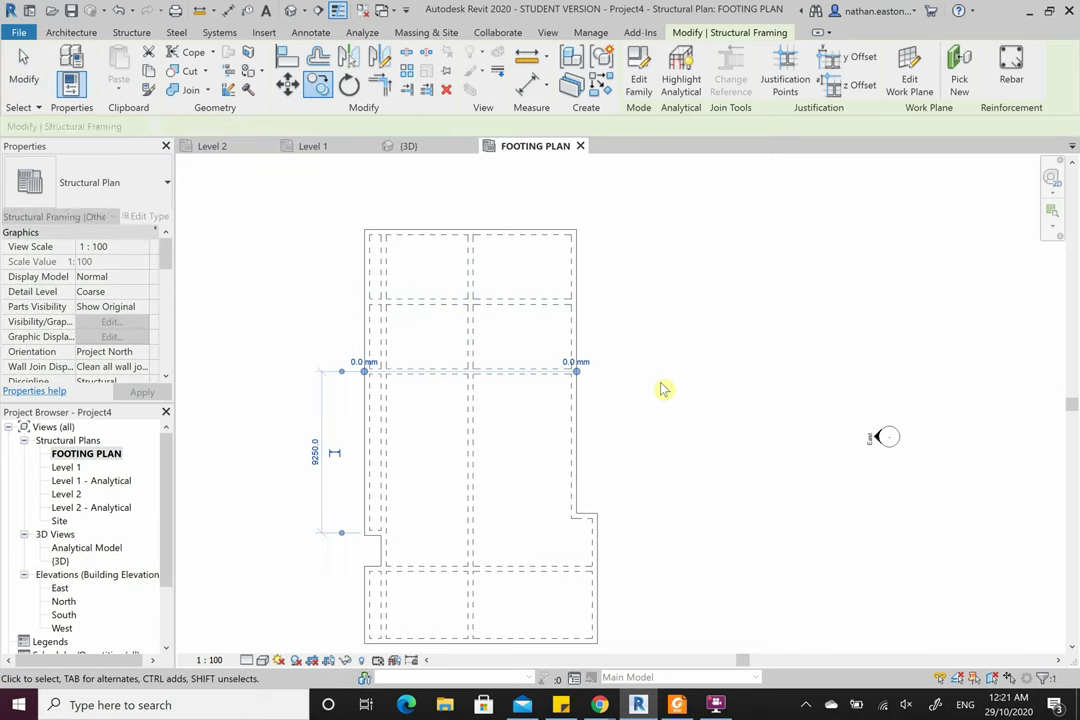
key(Escape)
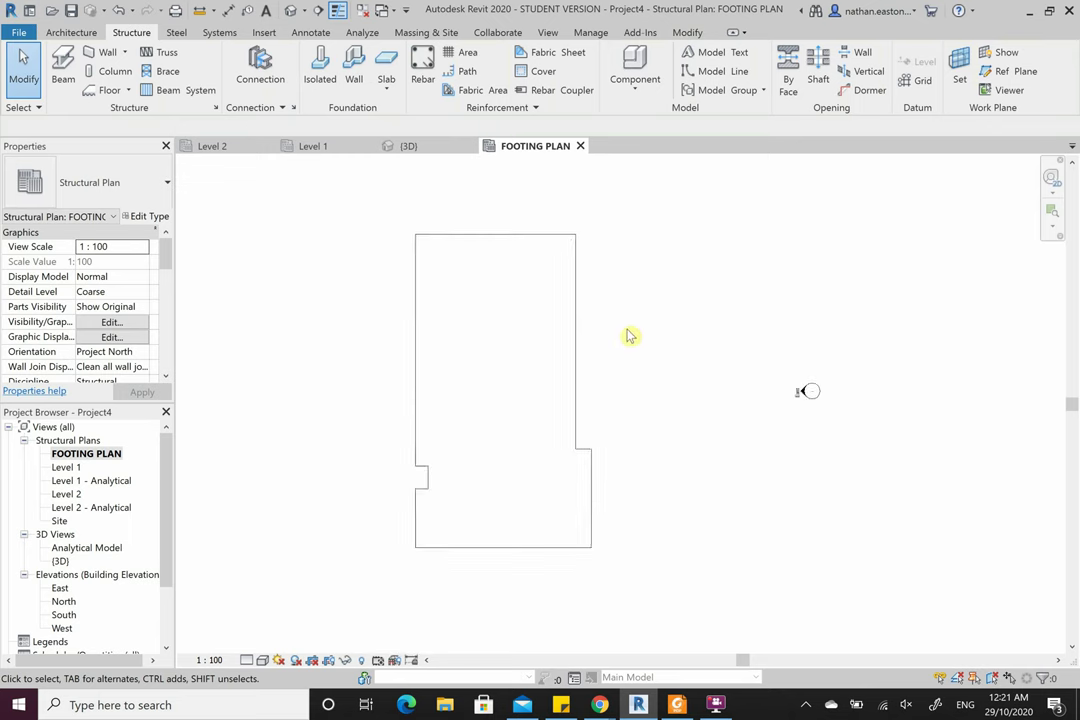
- Copy the second east-west internal beam from the north another 4000 mm to the south
scroll(630, 335, up, 2)
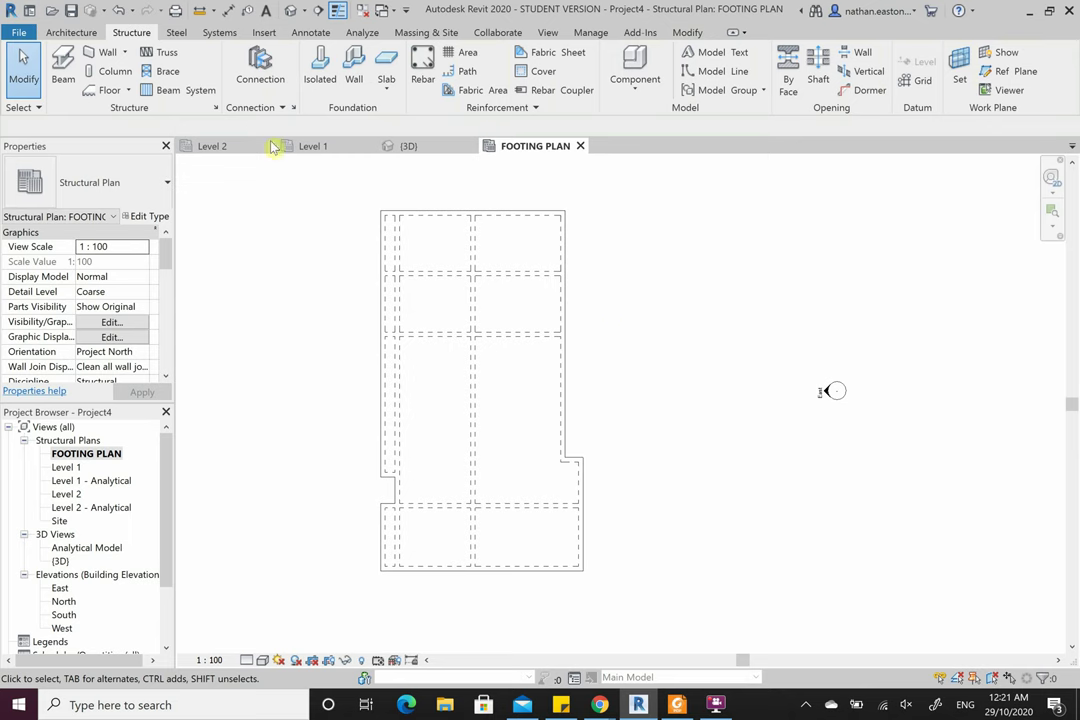
click(470, 333)
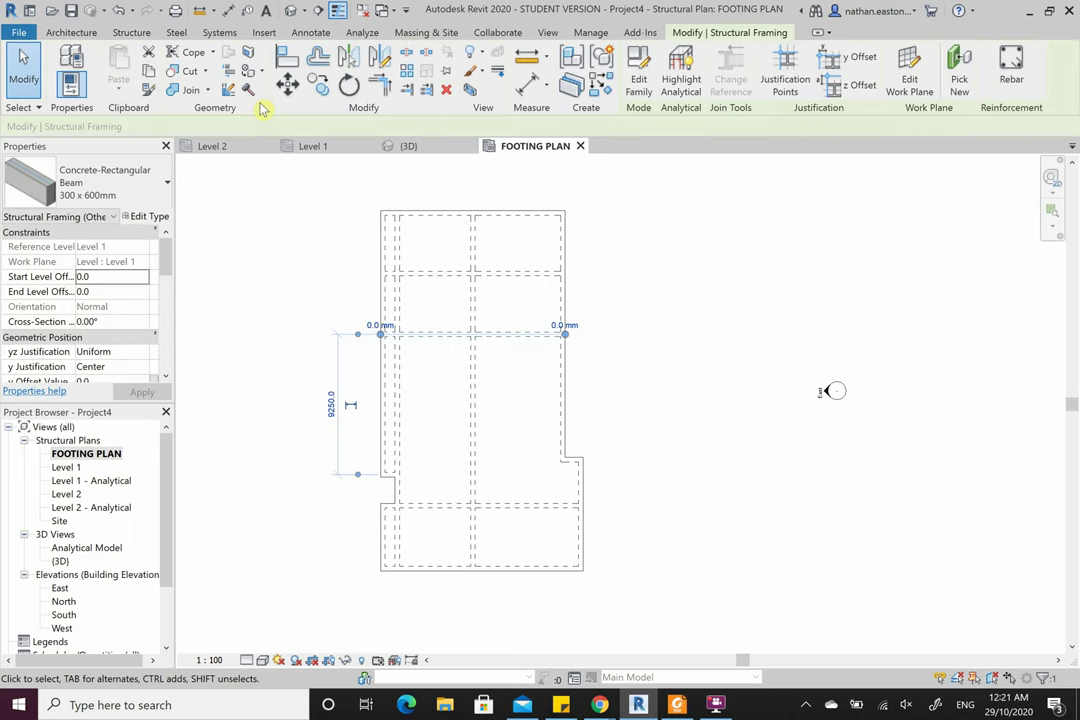
key(c)
key(o)
click(648, 287)
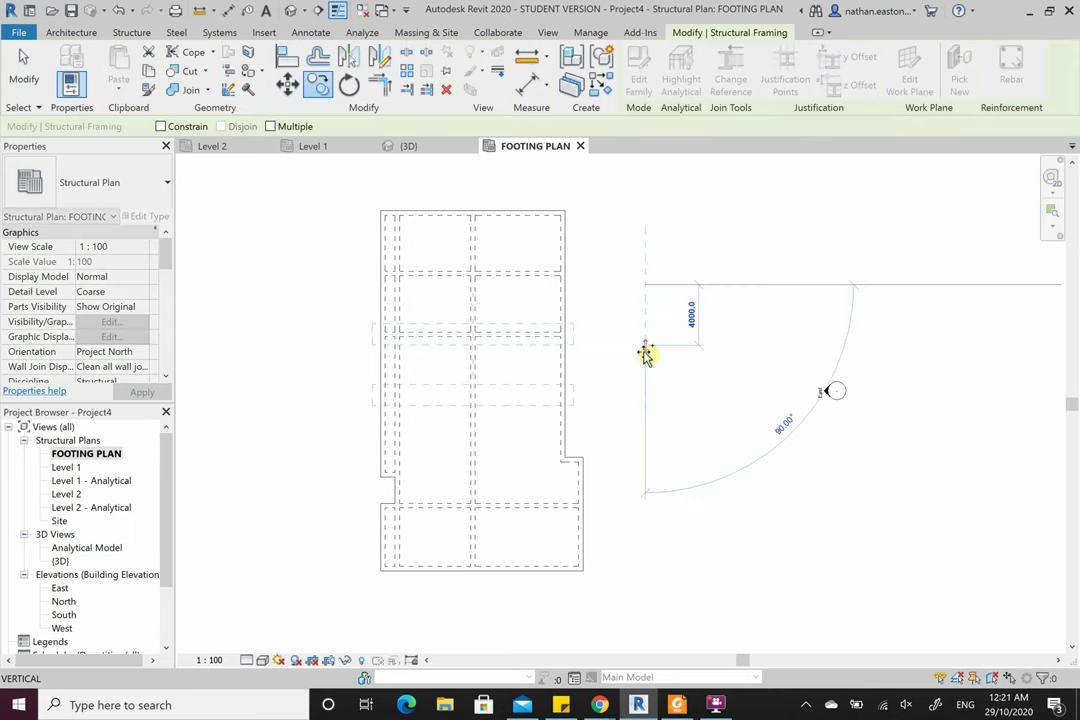
click(645, 350)
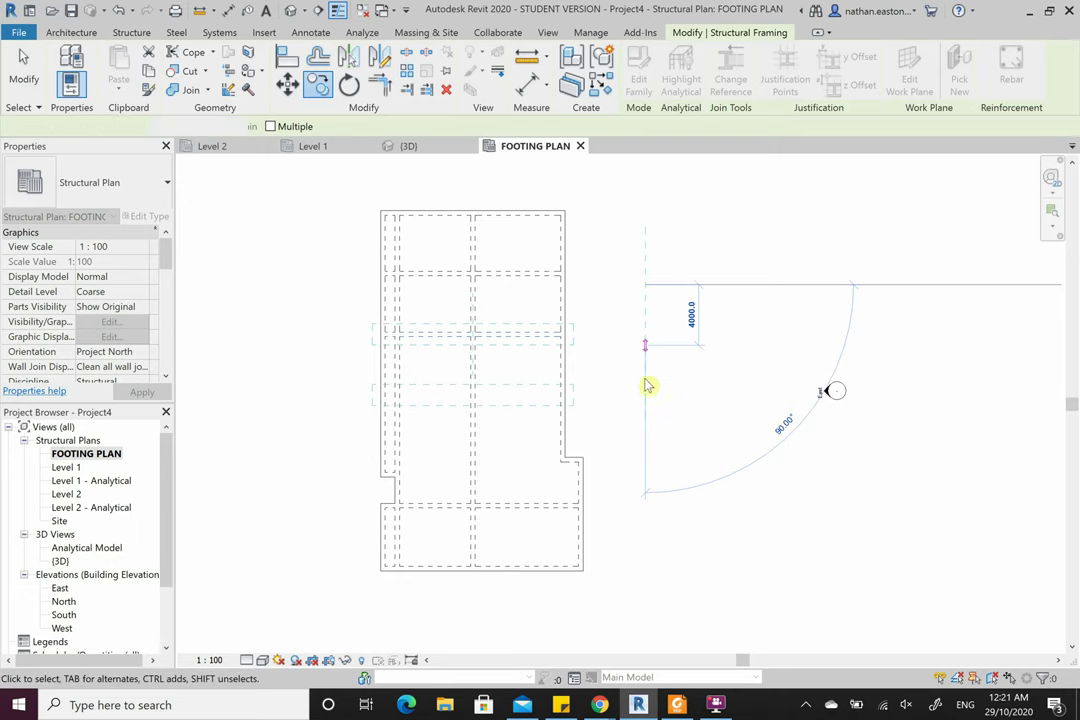
click(318, 84)
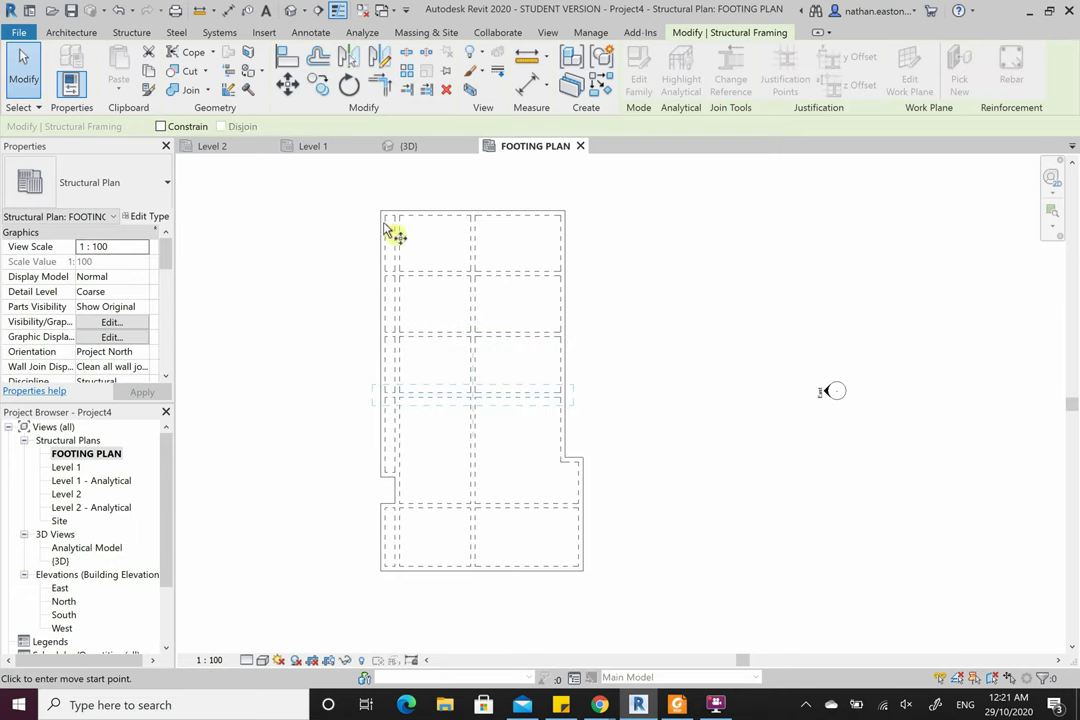
click(271, 127)
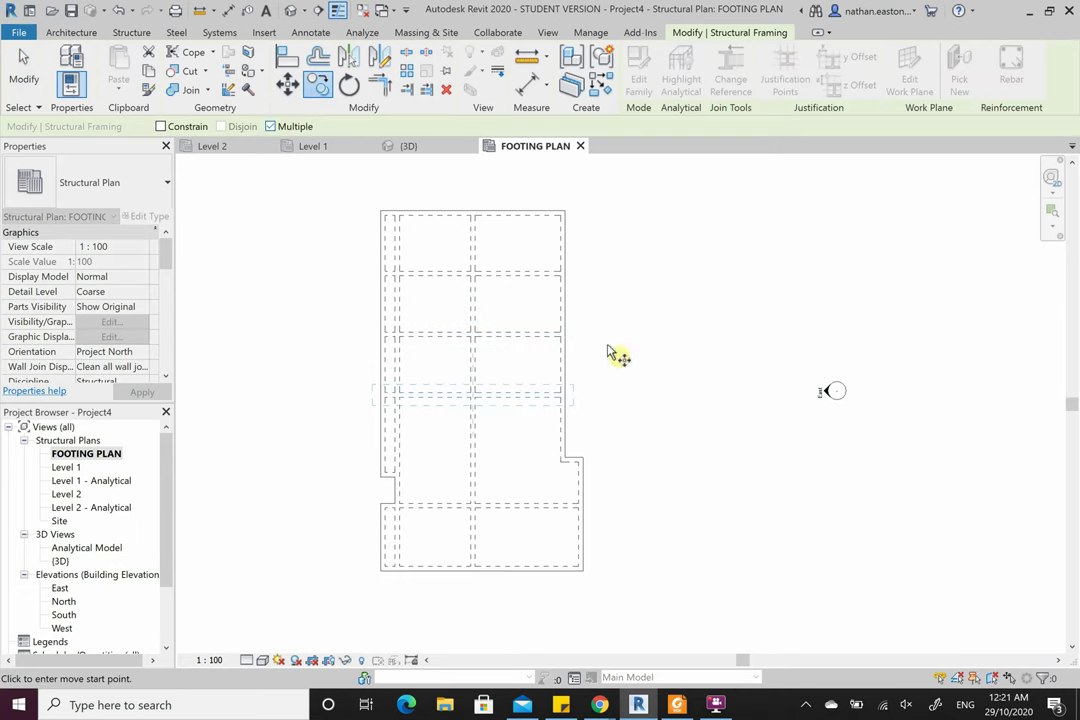
click(700, 297)
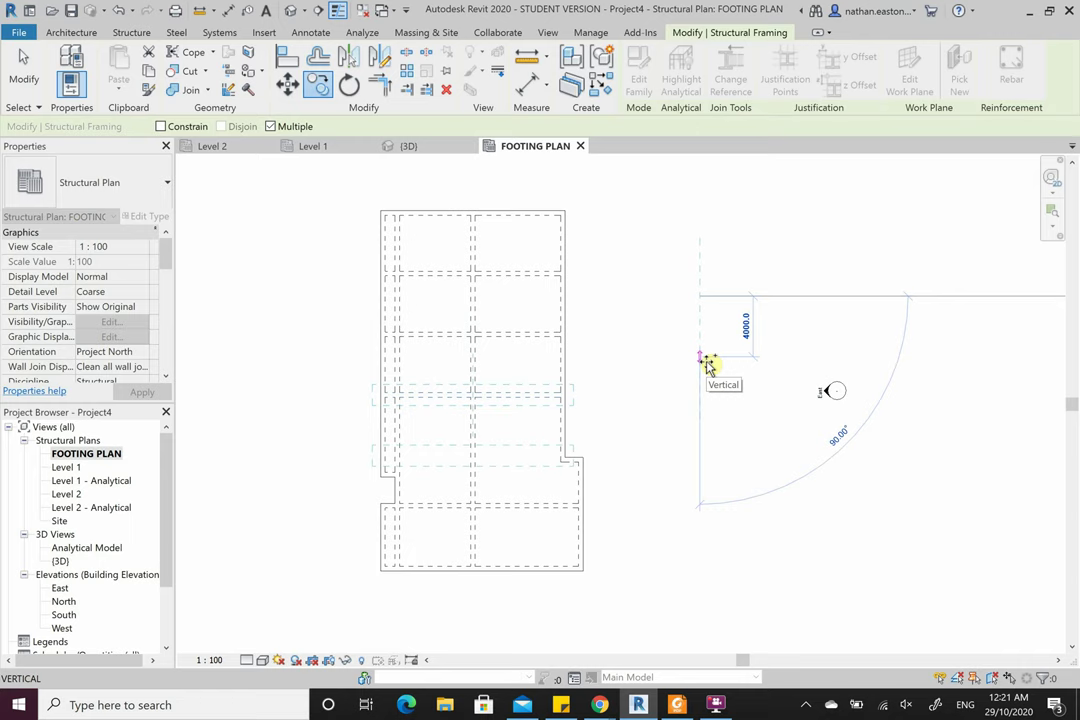
key(Escape)
key(Escape)
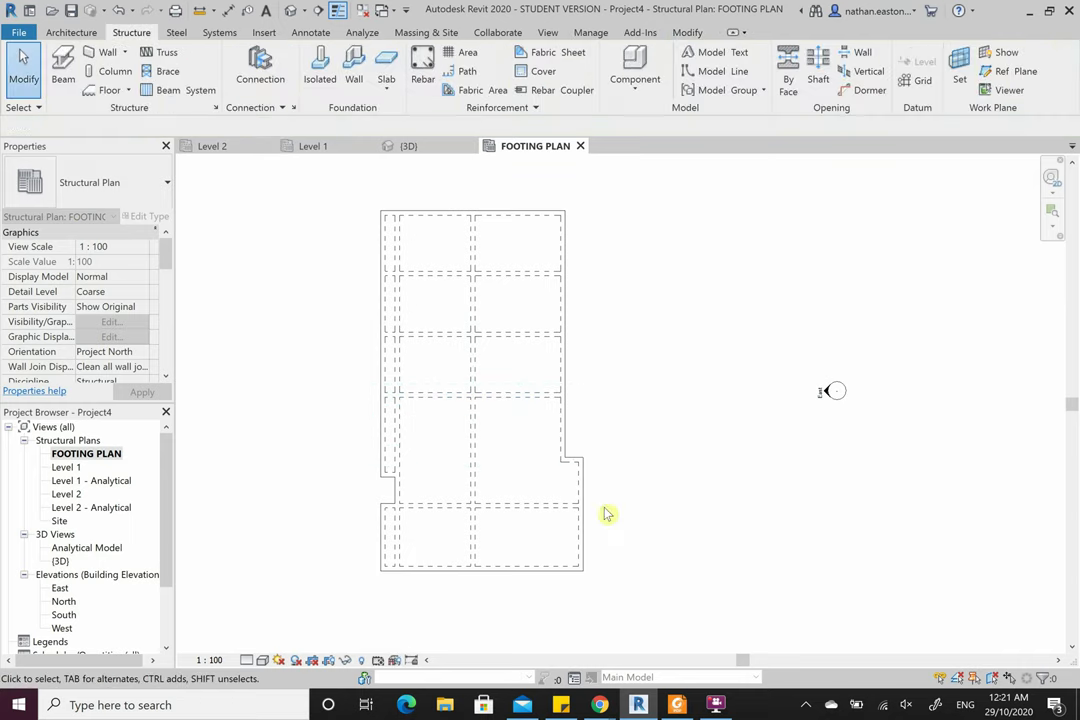
scroll(595, 515, up, 2)
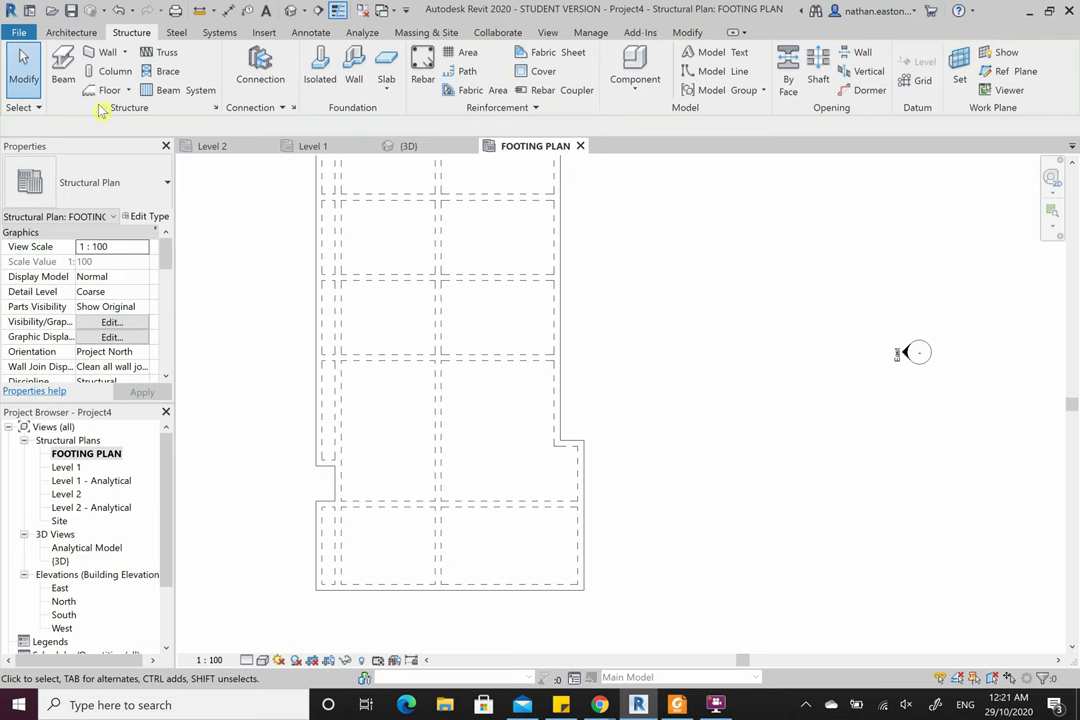
- Start a 300 x 600mm concrete rectangular beam with its y Justification set to Origin
click(62, 68)
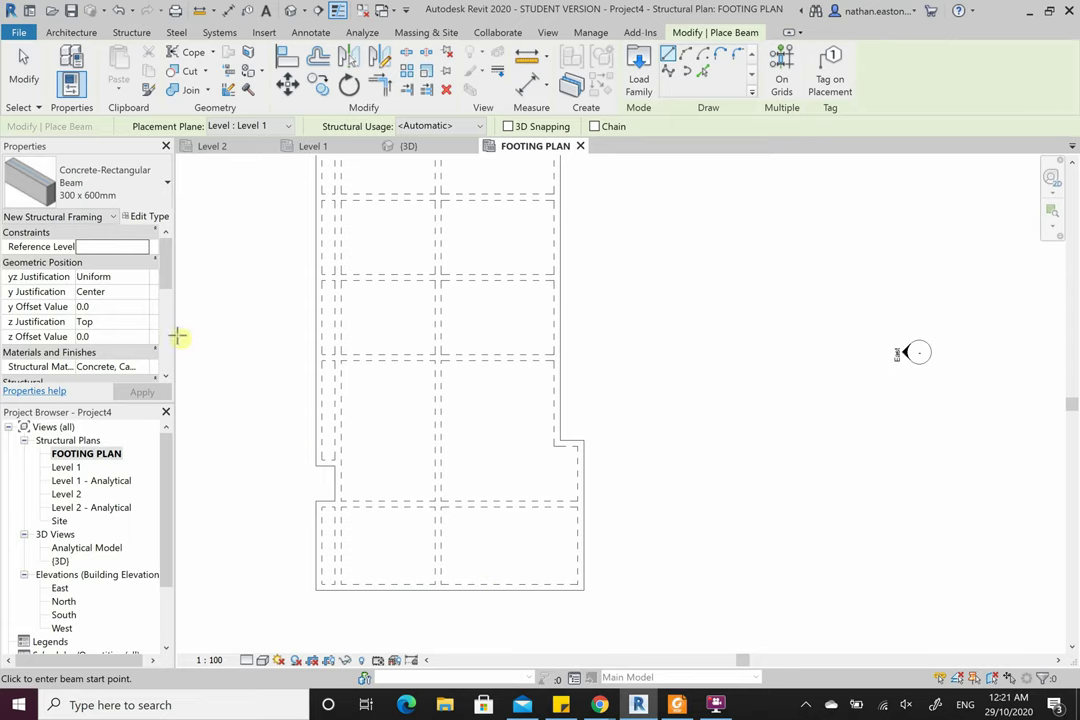
click(147, 292)
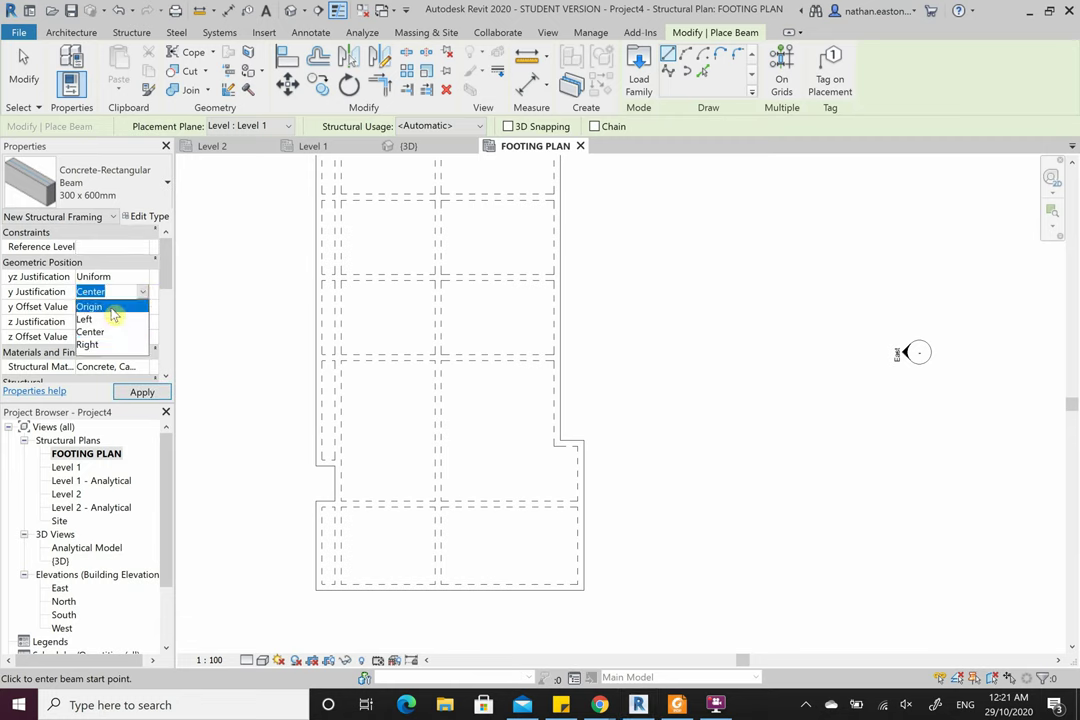
click(100, 306)
- Try to place a sloping beam from the corner above the west notch to the inner corner of the east step
scroll(350, 478, up, 2)
scroll(350, 478, down, 2)
click(348, 476)
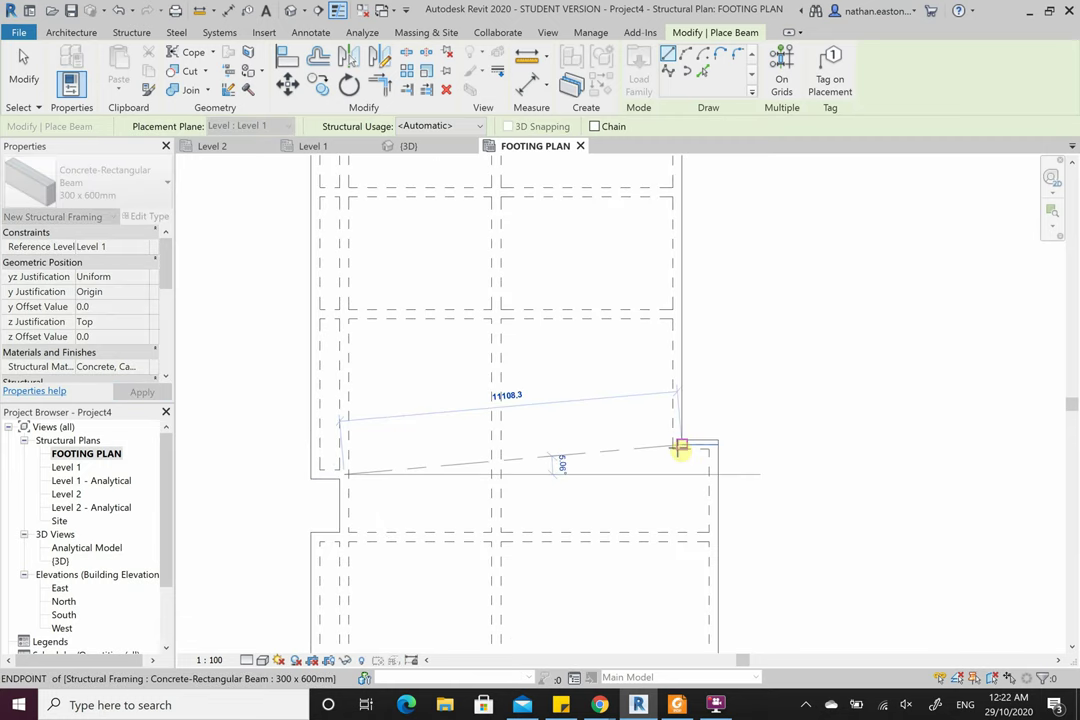
scroll(685, 445, up, 2)
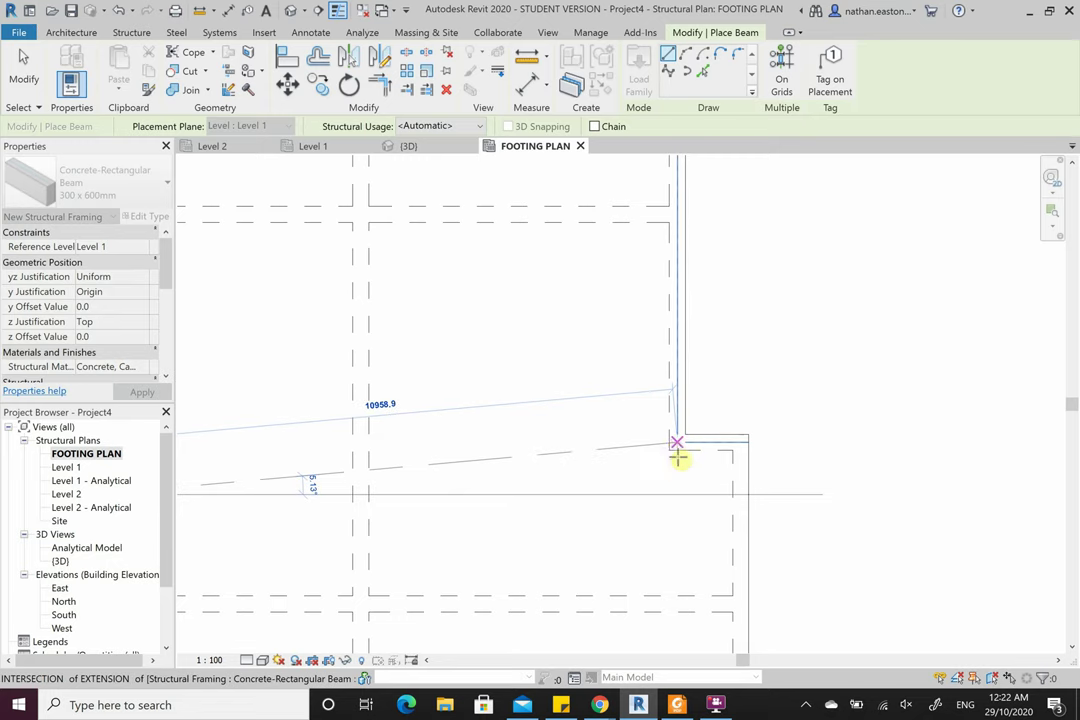
click(676, 446)
key(Escape)
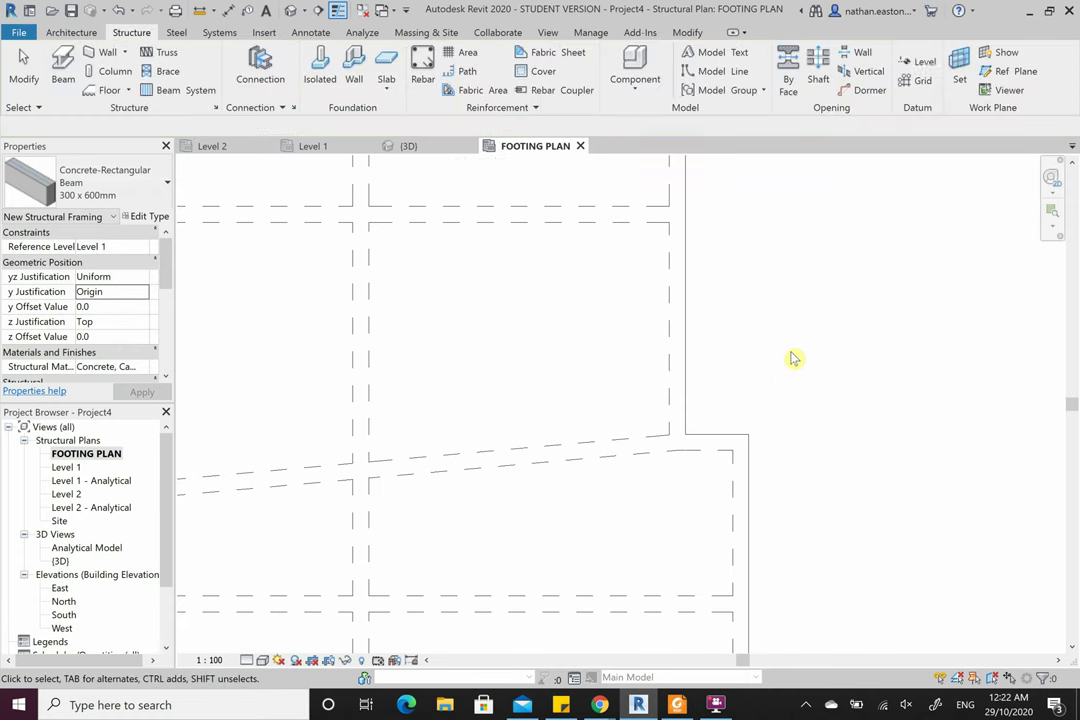
scroll(793, 359, down, 2)
scroll(790, 378, up, 3)
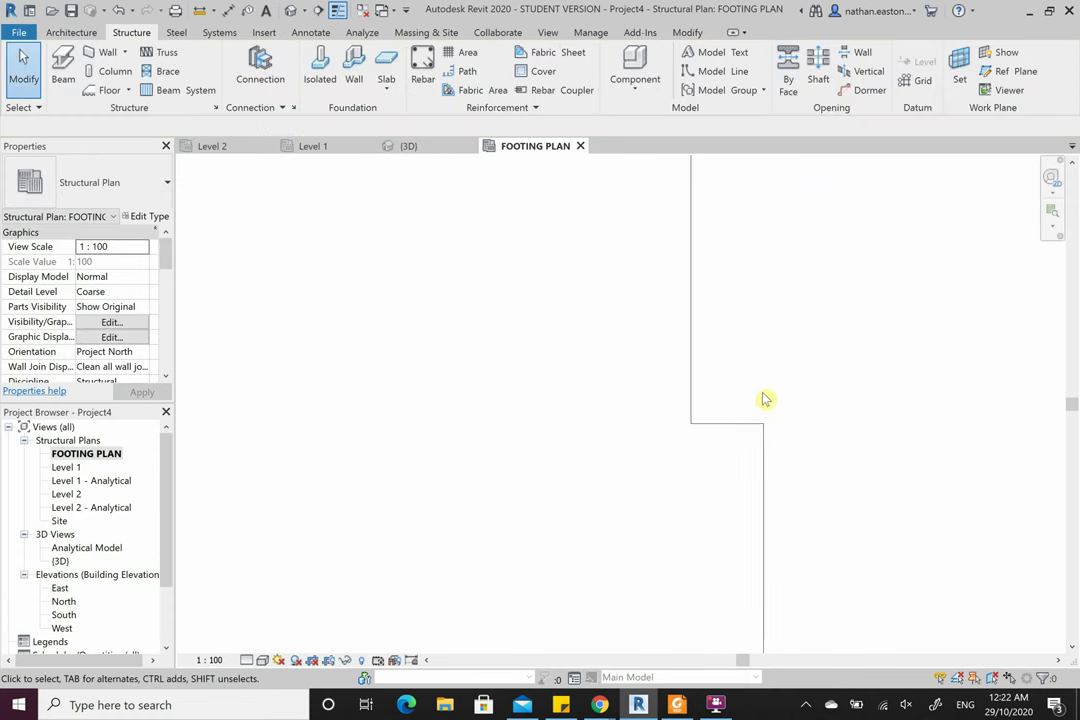
scroll(670, 451, down, 2)
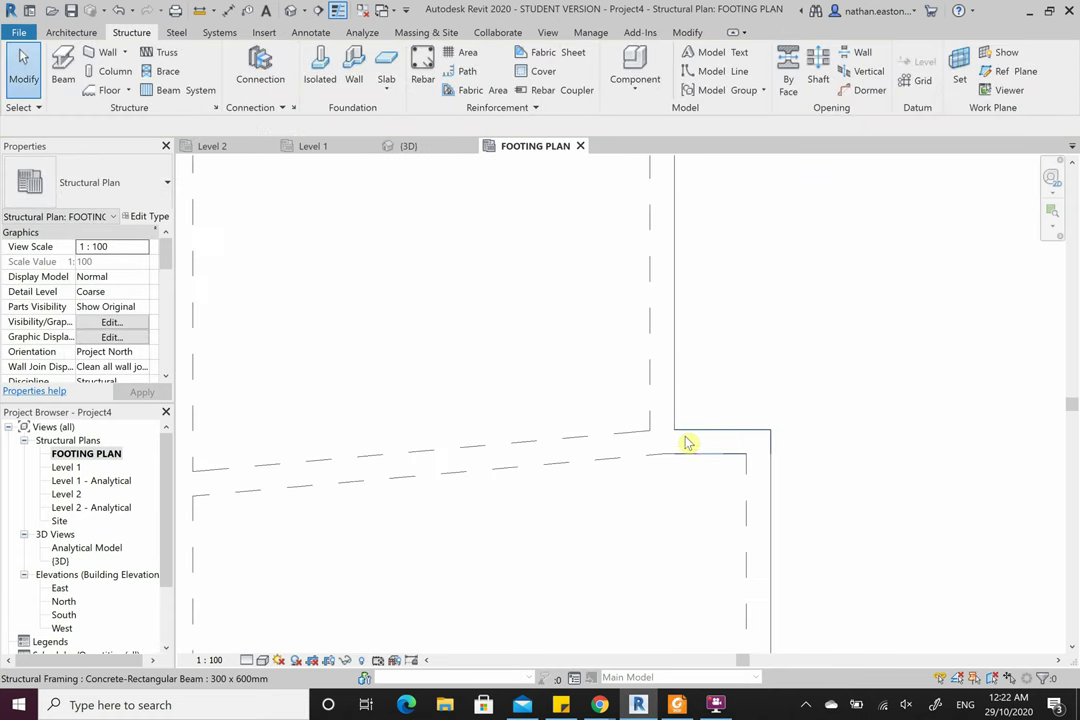
scroll(750, 441, down, 1)
scroll(690, 437, up, 3)
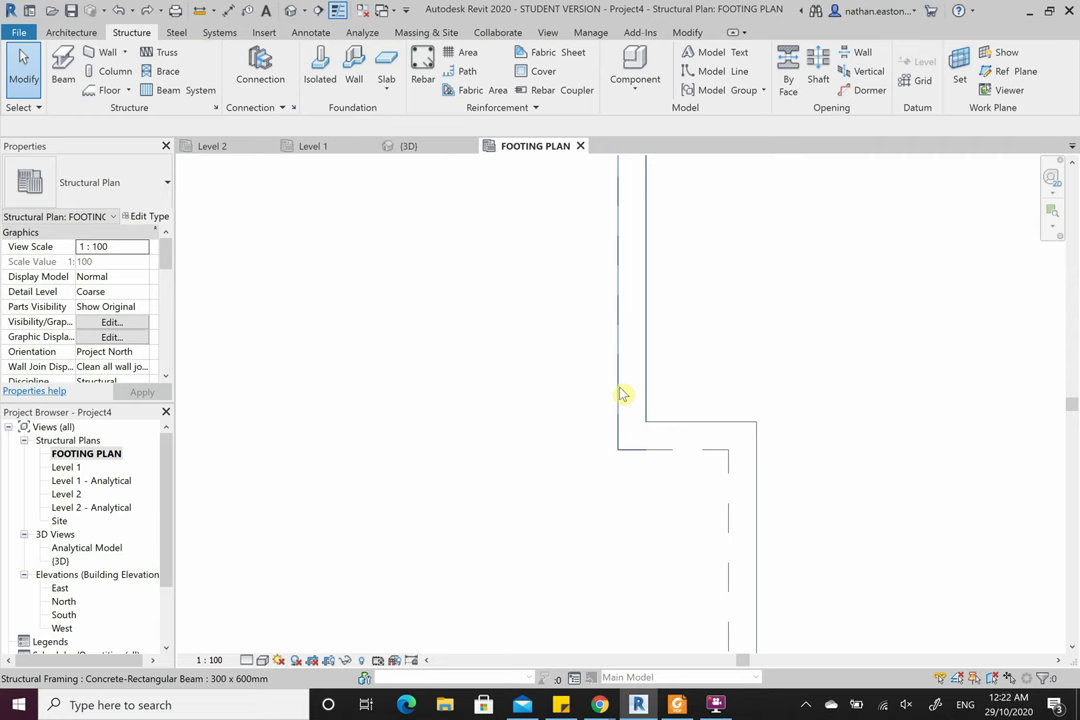
- Place a 300 x 600mm concrete beam from the beam intersection above the west notch to the intersection at the east step
click(62, 79)
scroll(752, 345, down, 2)
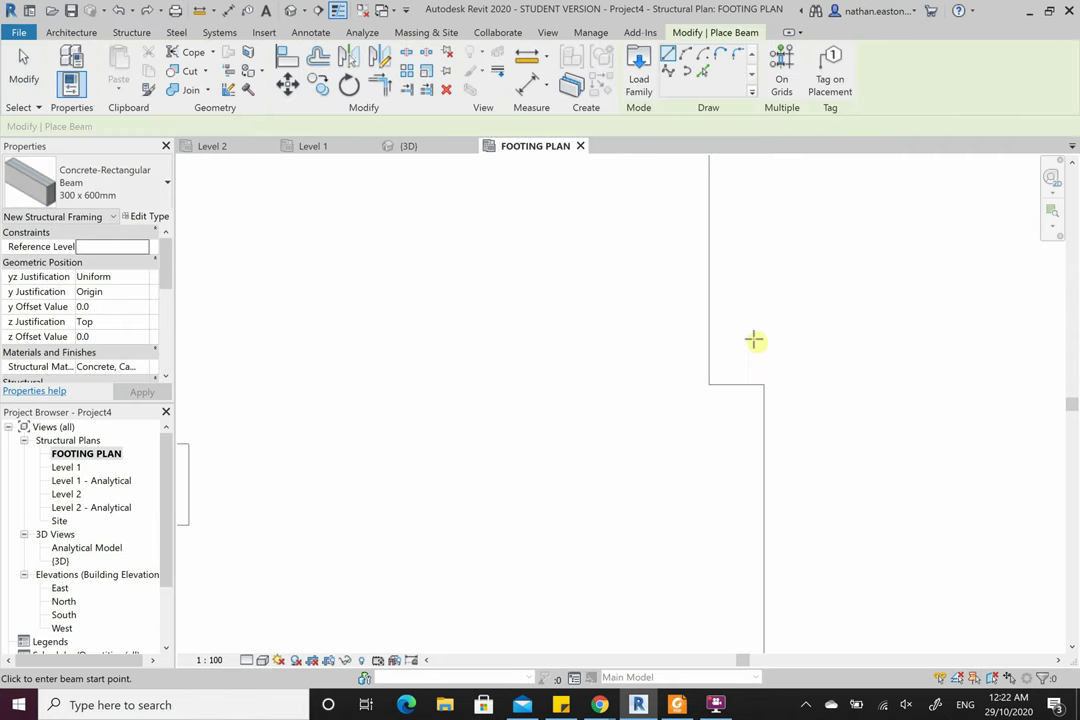
scroll(504, 347, down, 2)
scroll(455, 399, up, 1)
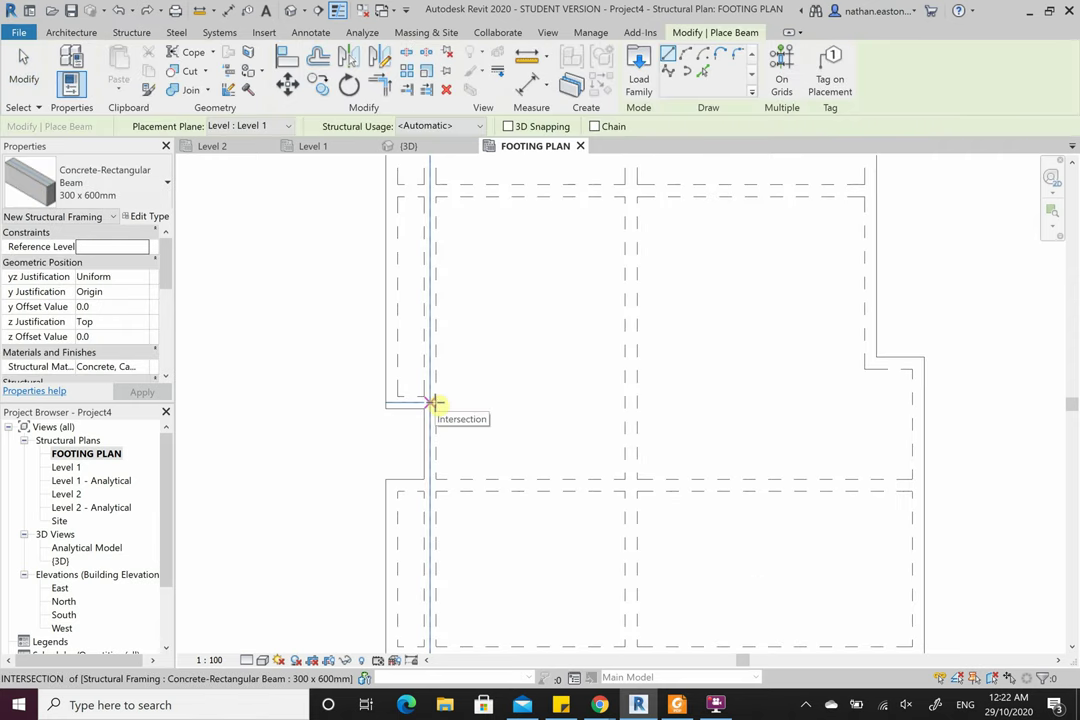
click(434, 403)
scroll(880, 366, up, 2)
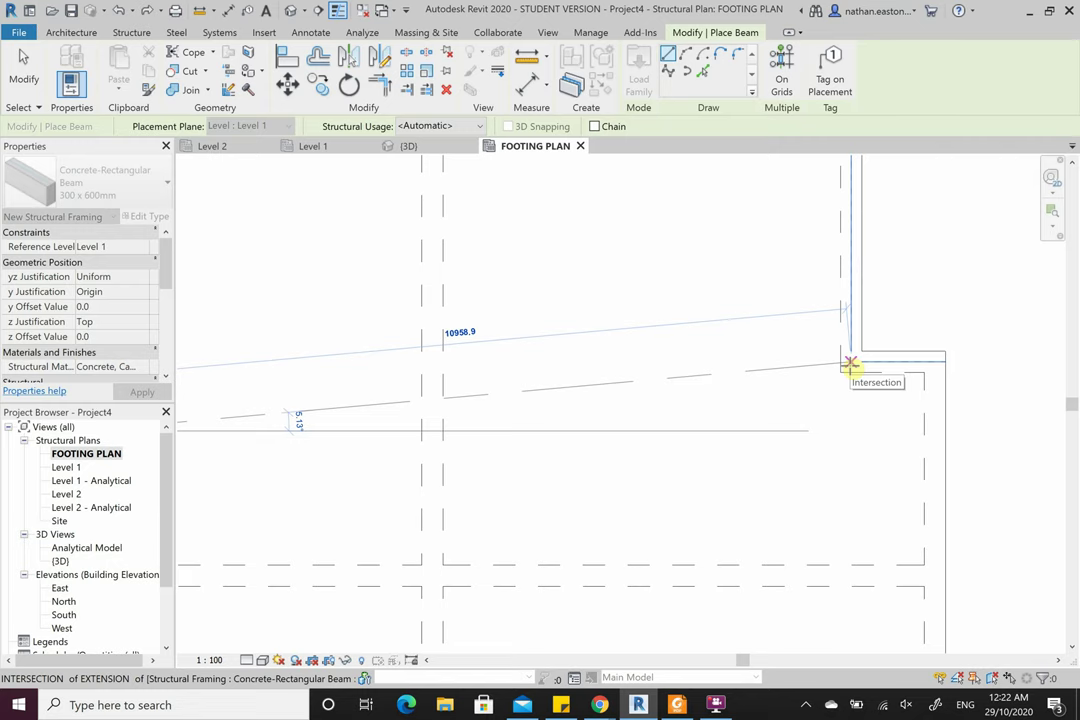
click(850, 363)
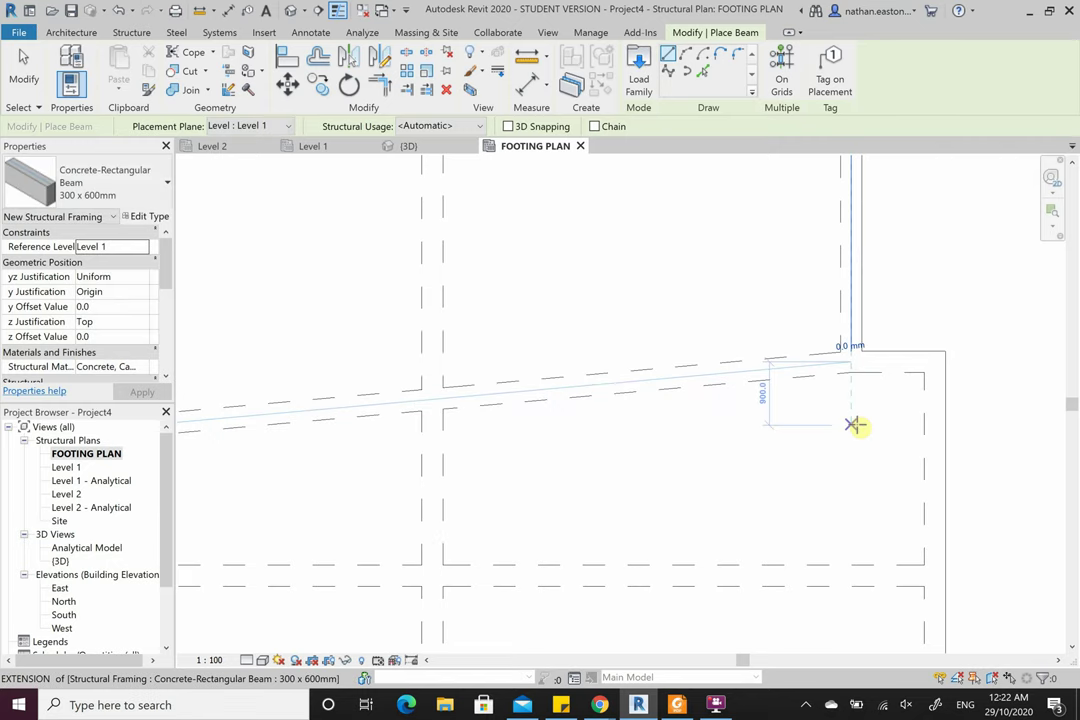
key(Escape)
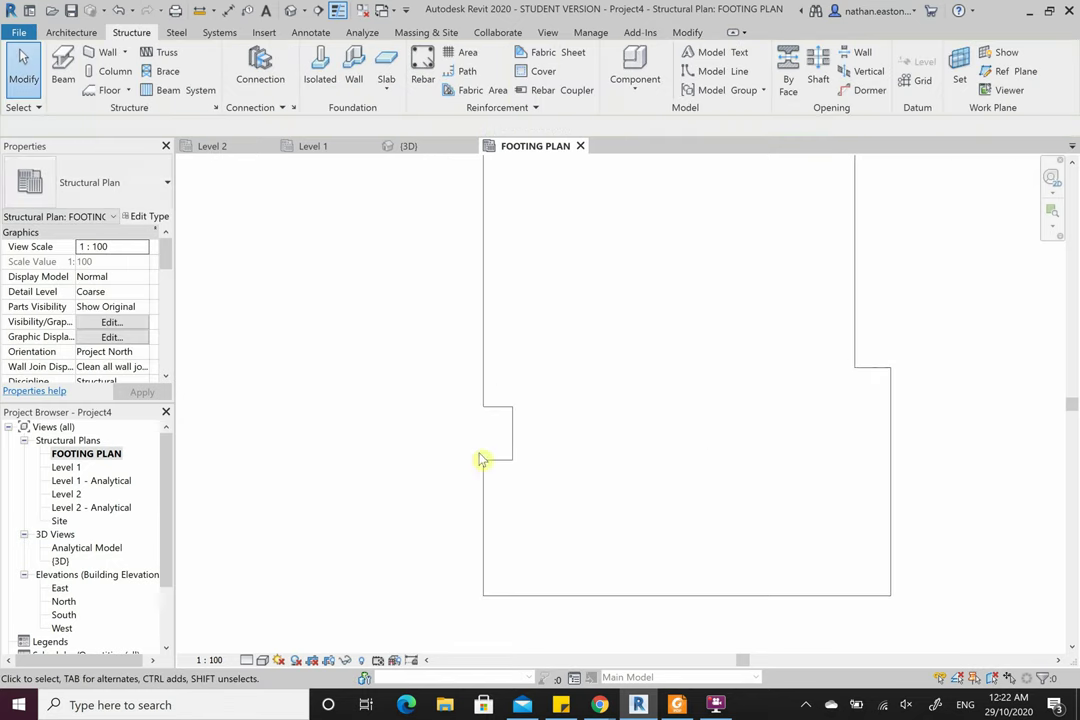
scroll(386, 564, down, 3)
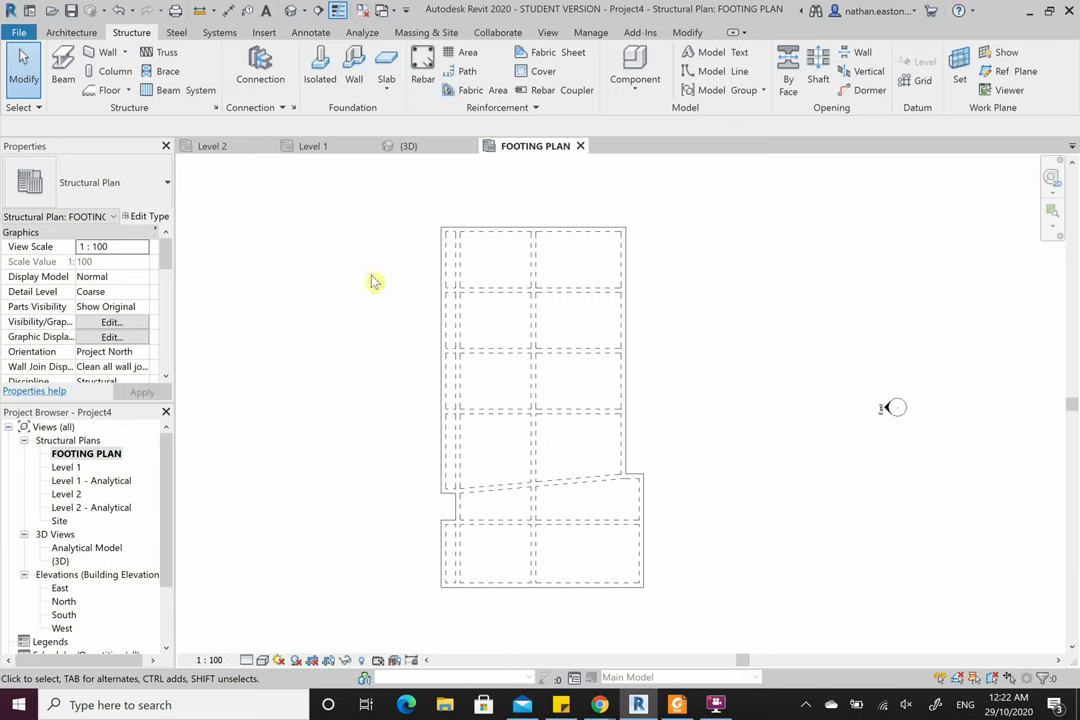
- Begin an aligned dimension string down the footing plan, referencing both faces of the four uppermost horizontal beams
click(228, 11)
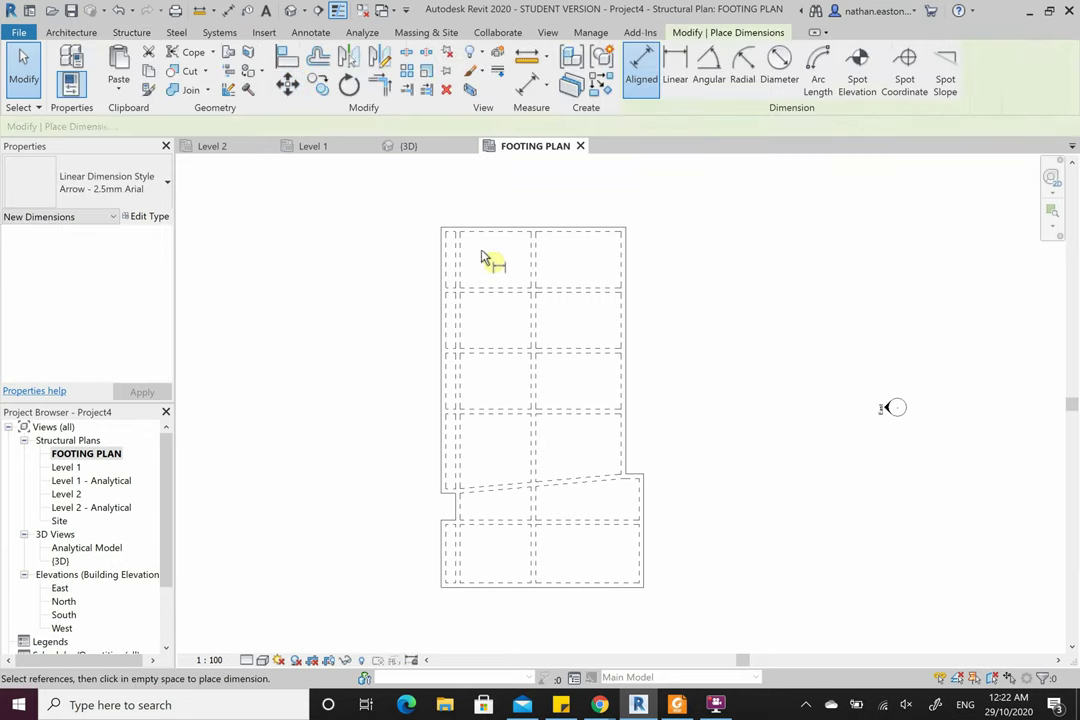
scroll(484, 244, up, 3)
click(478, 216)
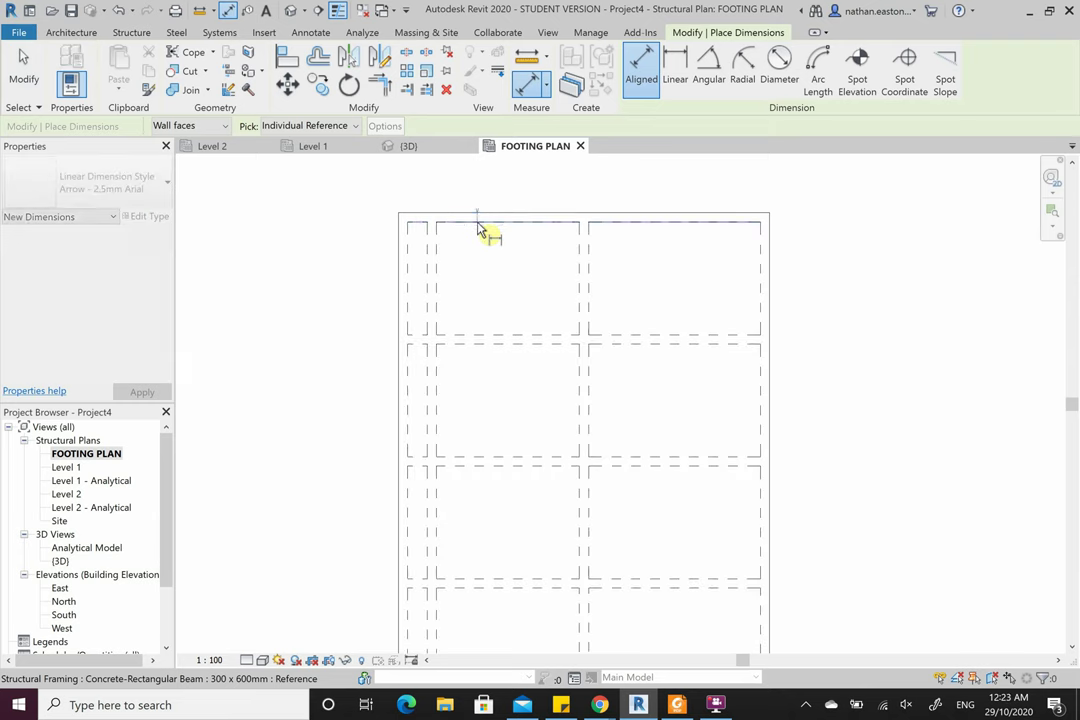
click(498, 347)
click(501, 457)
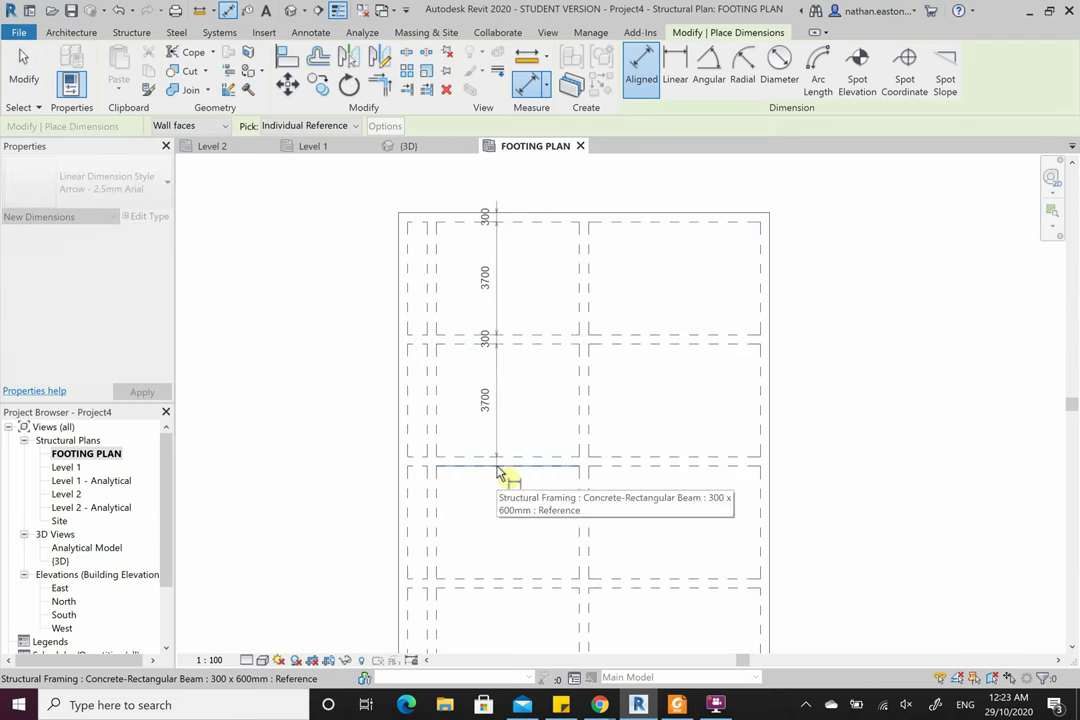
click(504, 466)
click(513, 577)
click(512, 589)
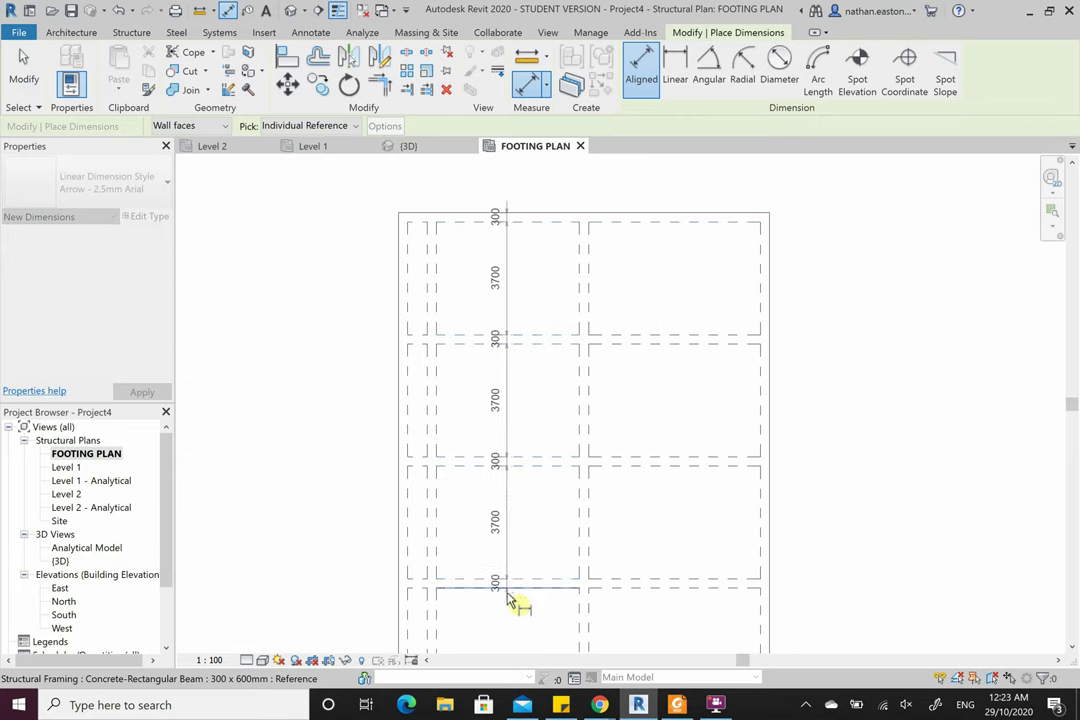
- Continue the vertical dimension string to both faces of the short beam above the west notch
scroll(508, 357, down, 3)
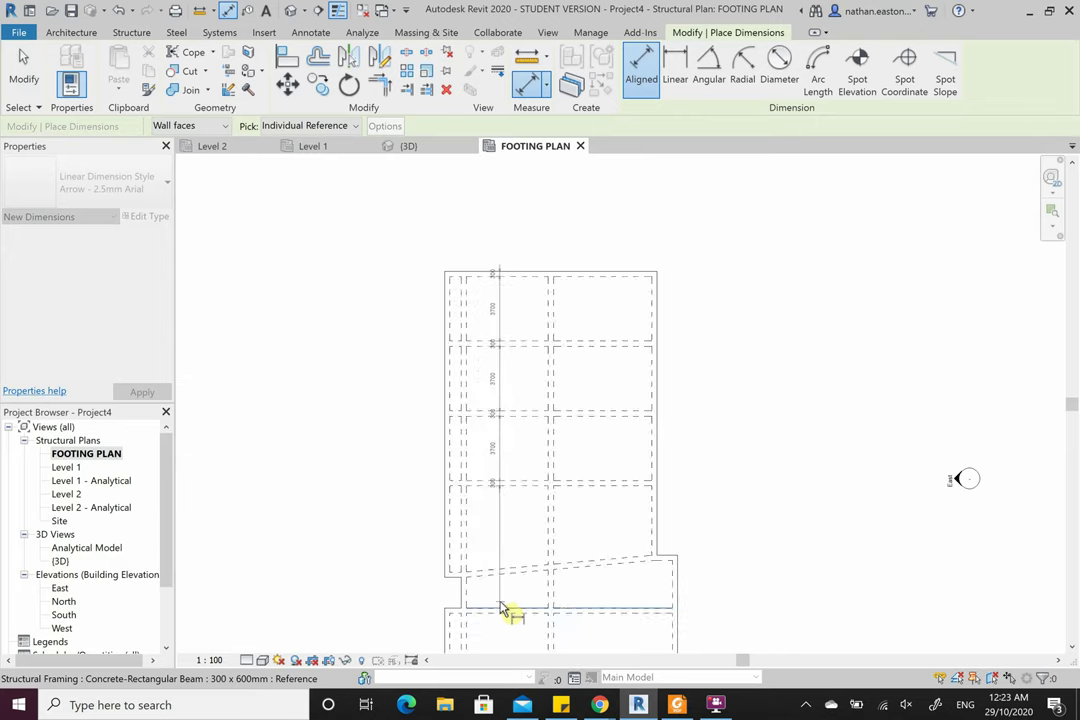
scroll(505, 609, up, 3)
scroll(503, 610, up, 1)
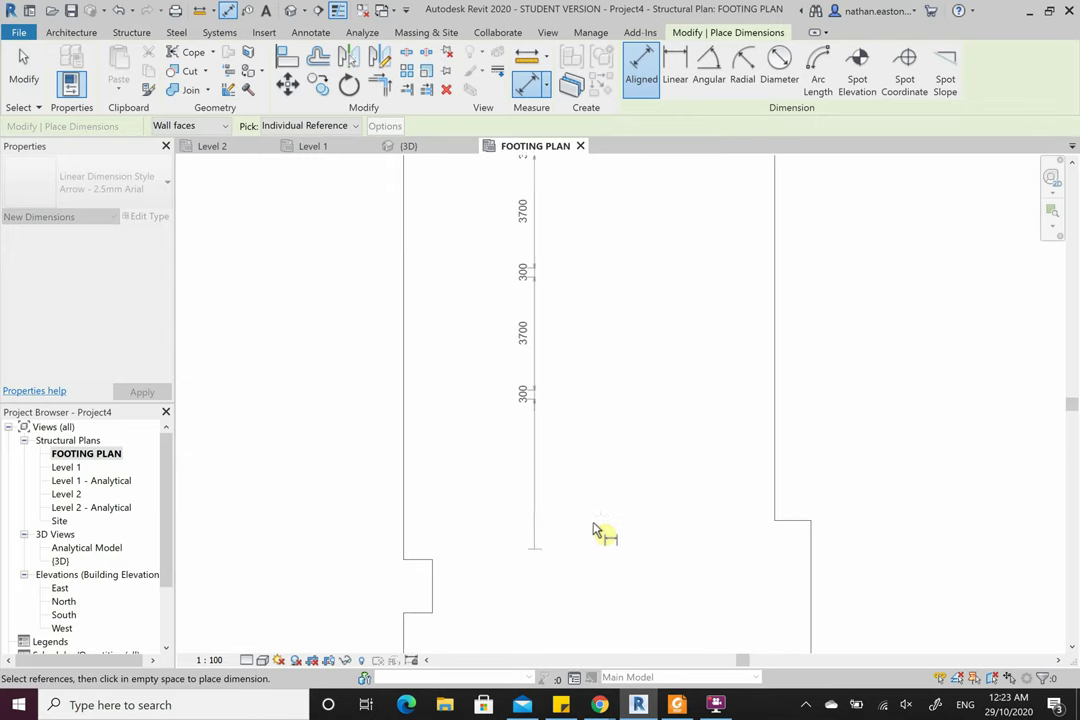
middle_drag(600, 537, 434, 578)
scroll(424, 547, up, 1)
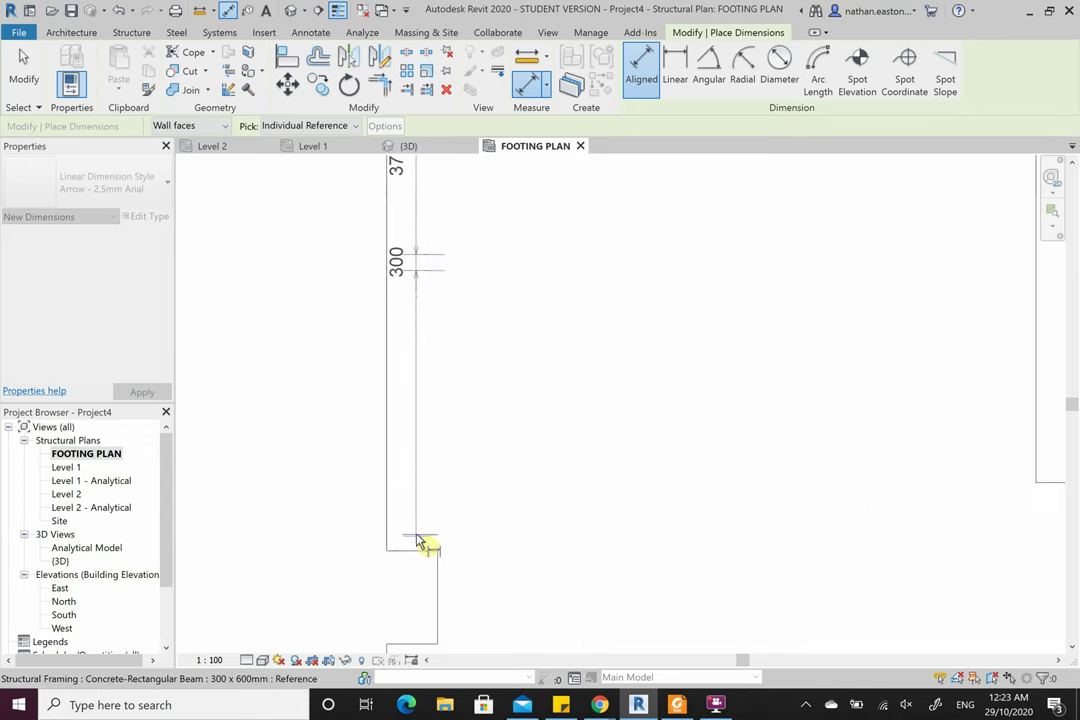
click(422, 540)
click(405, 552)
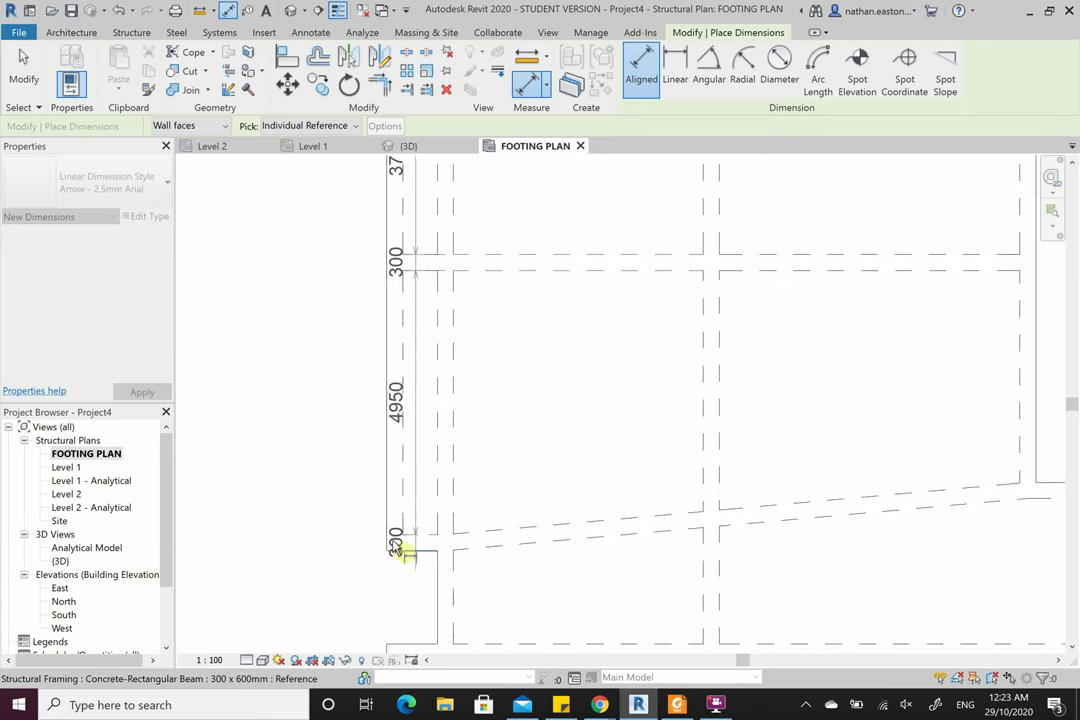
- Add both faces of the two lowest horizontal beams to the dimension string and place it outside the plan's west side
scroll(372, 562, down, 2)
middle_drag(372, 562, 535, 518)
scroll(458, 499, down, 2)
scroll(458, 545, up, 2)
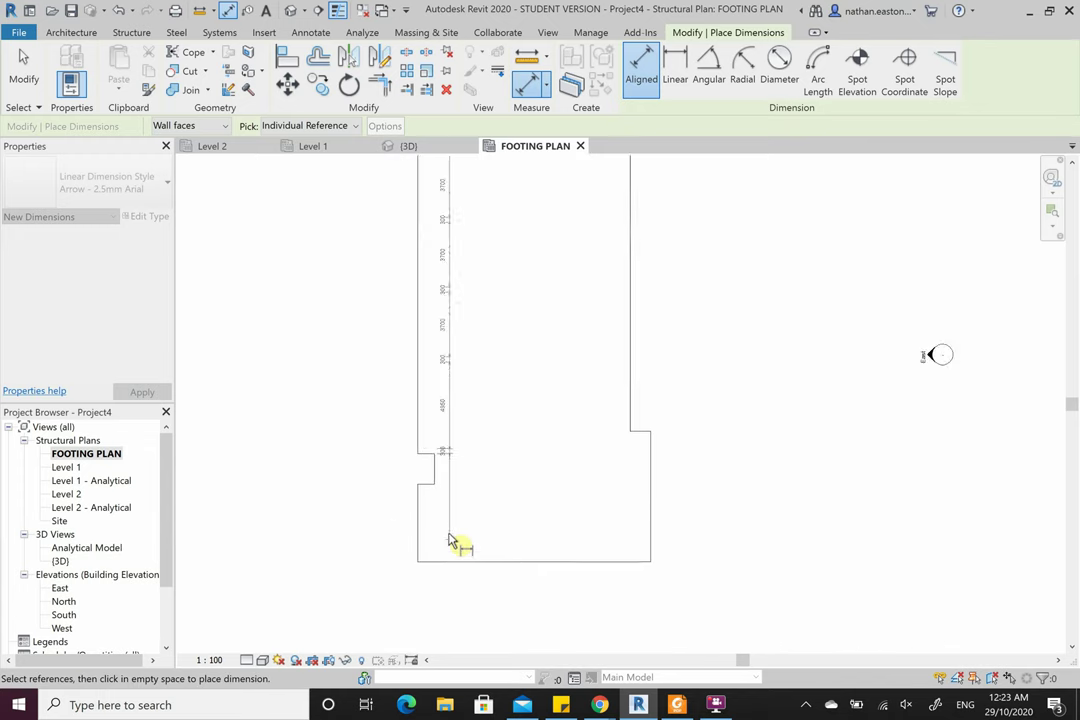
scroll(465, 500, up, 1)
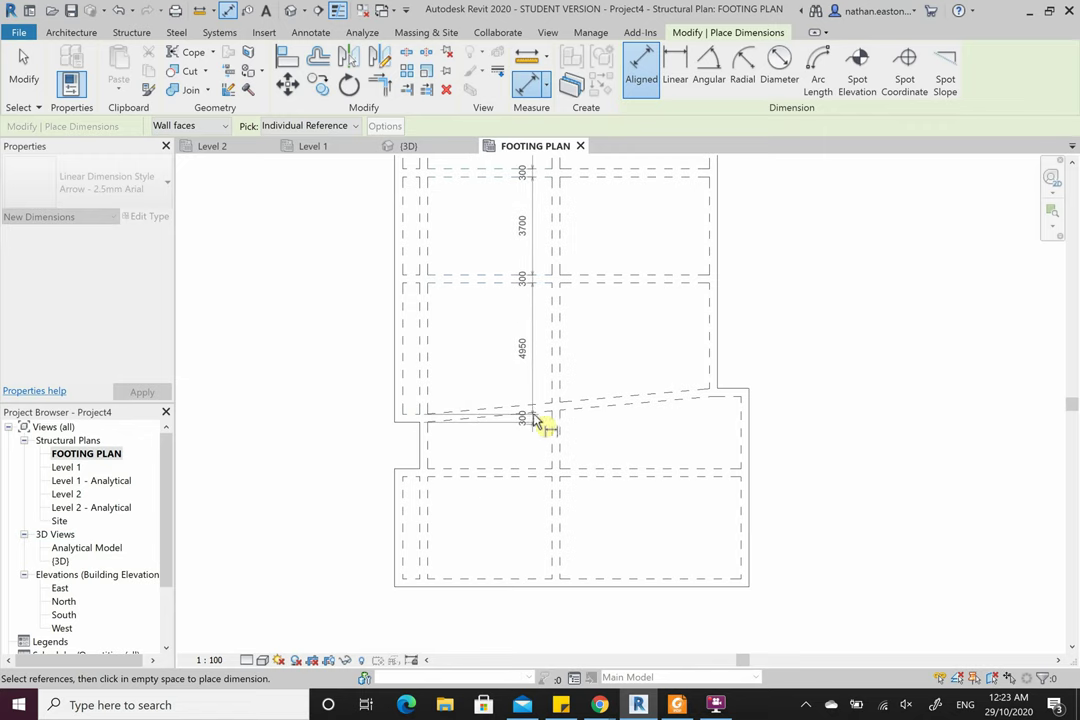
click(507, 470)
click(500, 487)
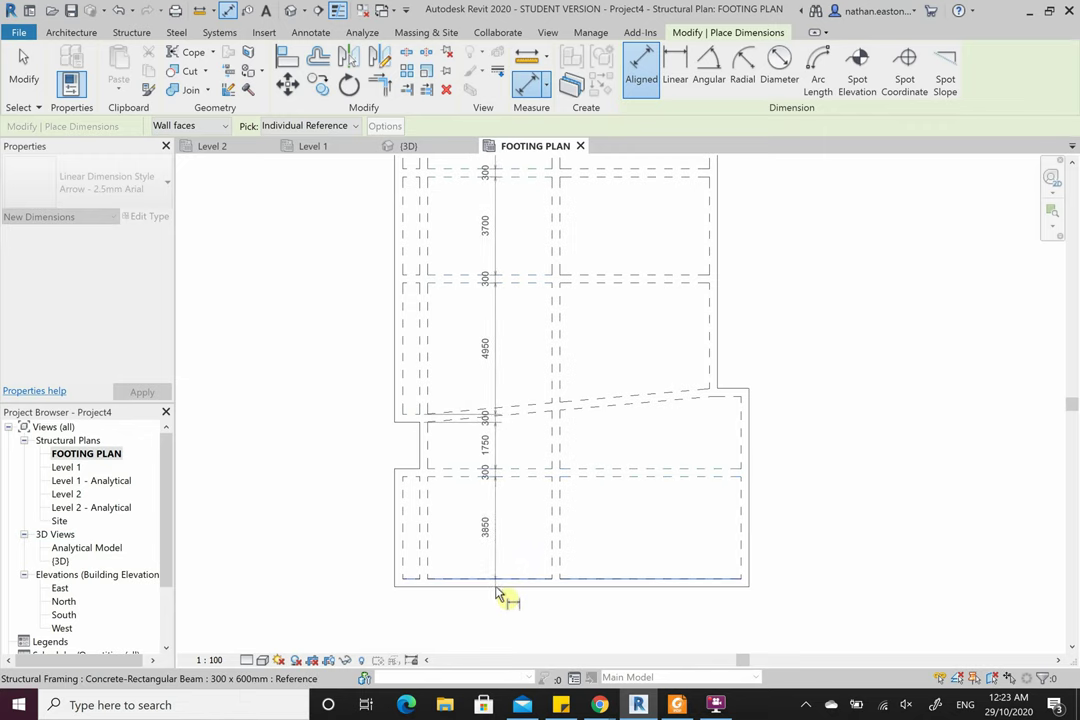
scroll(628, 595, down, 3)
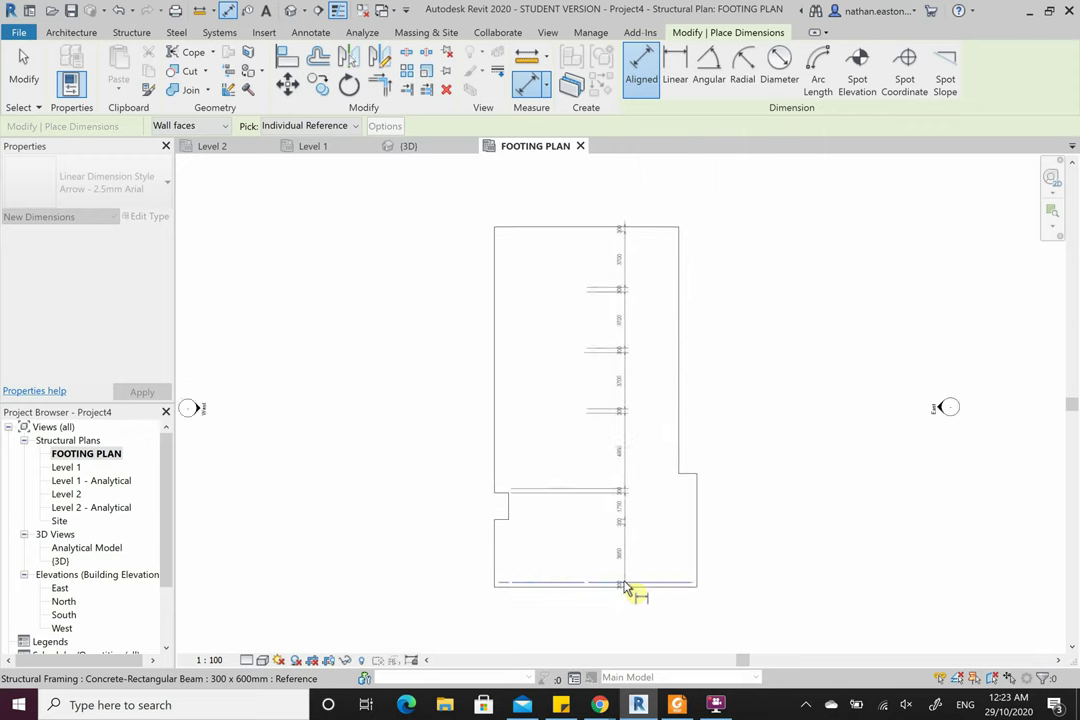
click(625, 588)
scroll(625, 588, down, 1)
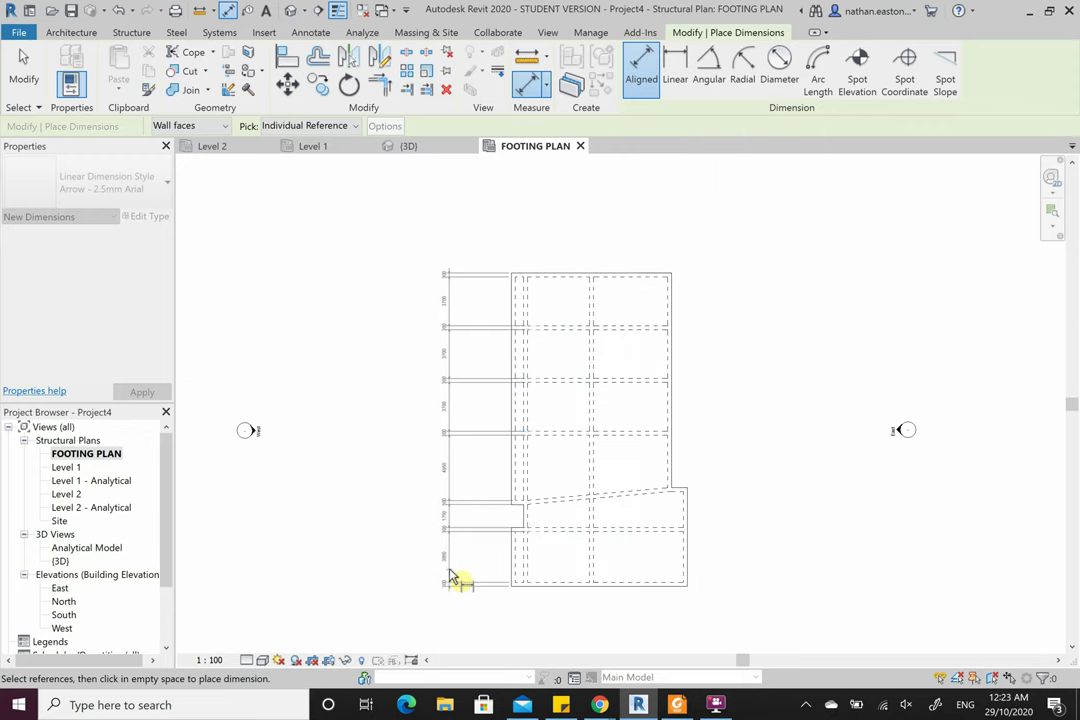
click(452, 580)
- Begin a horizontal aligned dimension string across the top bay, referencing both faces of each of the four vertical beams
scroll(630, 236, up, 4)
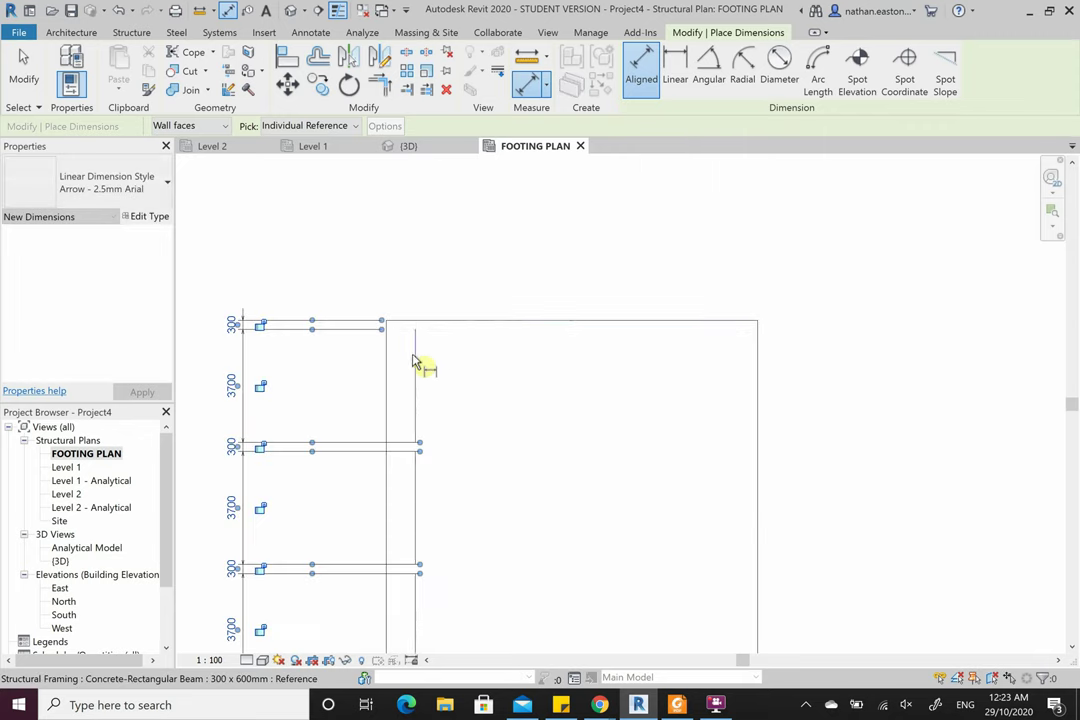
click(387, 369)
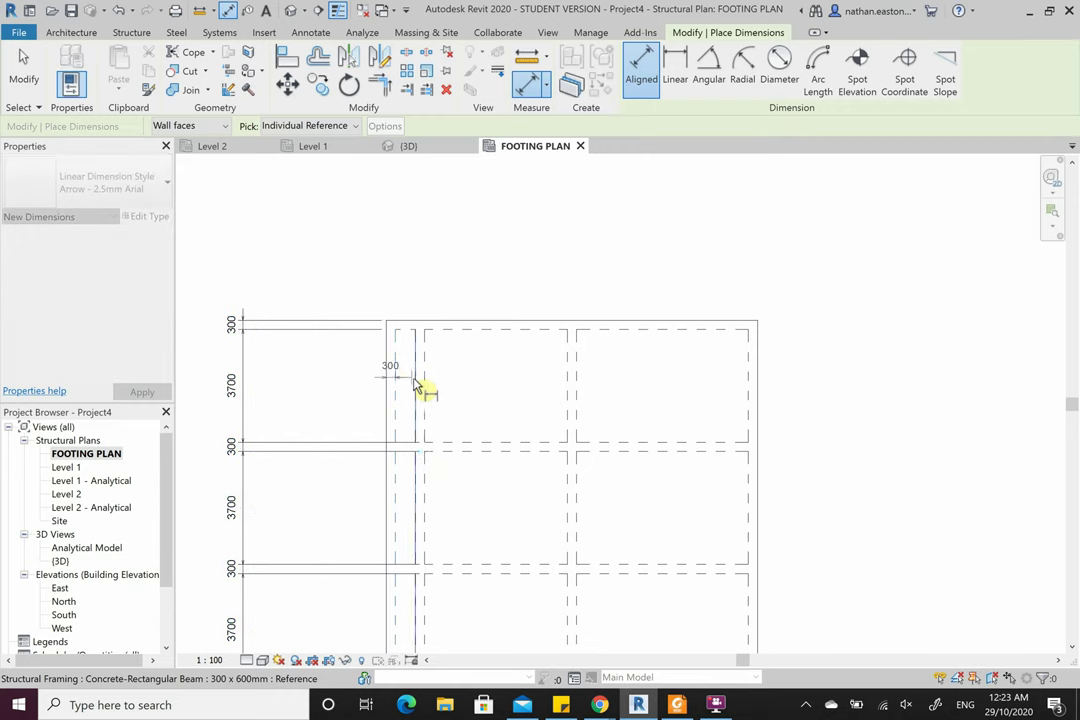
click(425, 388)
click(428, 389)
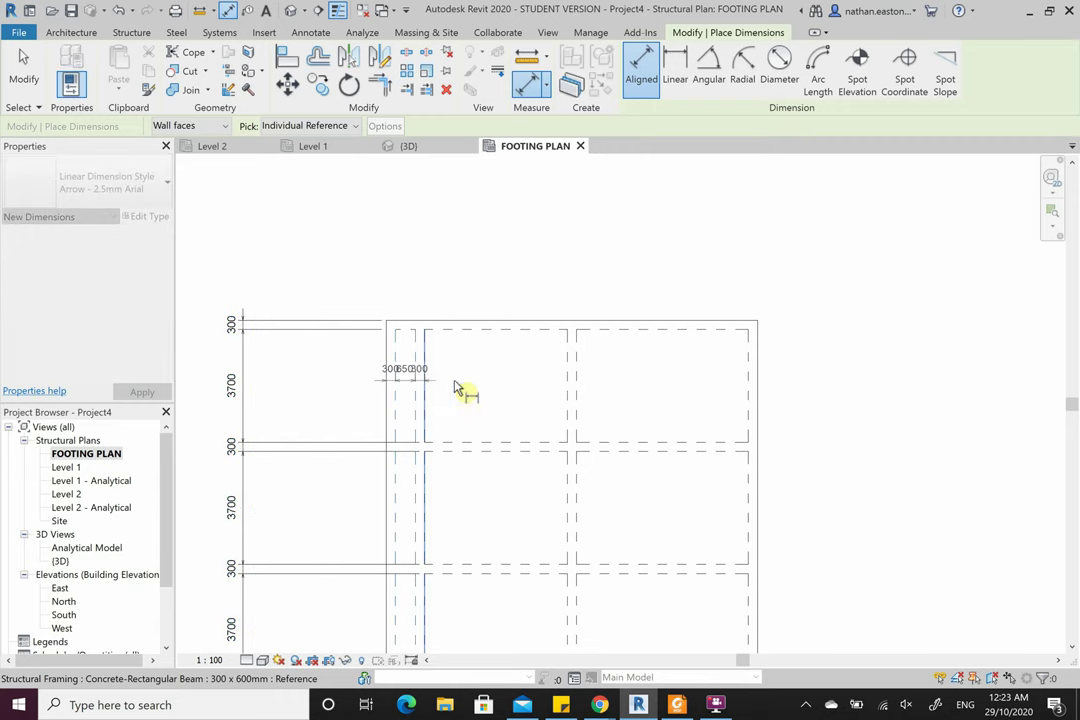
click(569, 398)
click(578, 400)
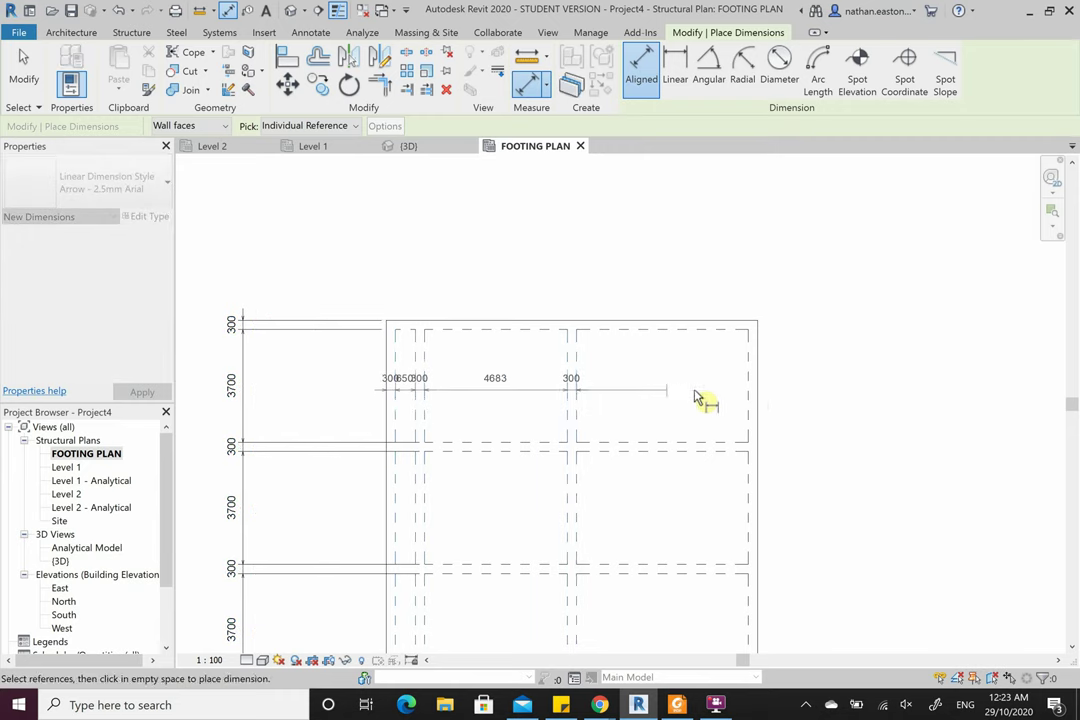
click(748, 397)
click(757, 395)
- Extend the horizontal string to both faces of the projecting east beam and place it above the plan's top edge
scroll(750, 300, down, 3)
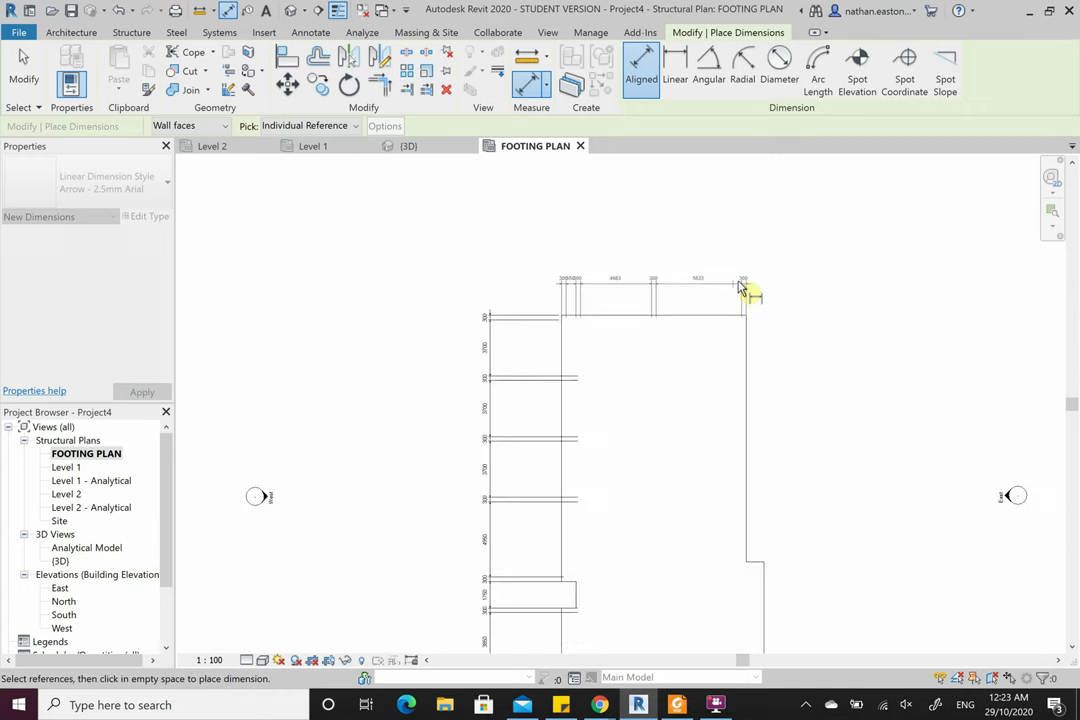
scroll(771, 589, up, 4)
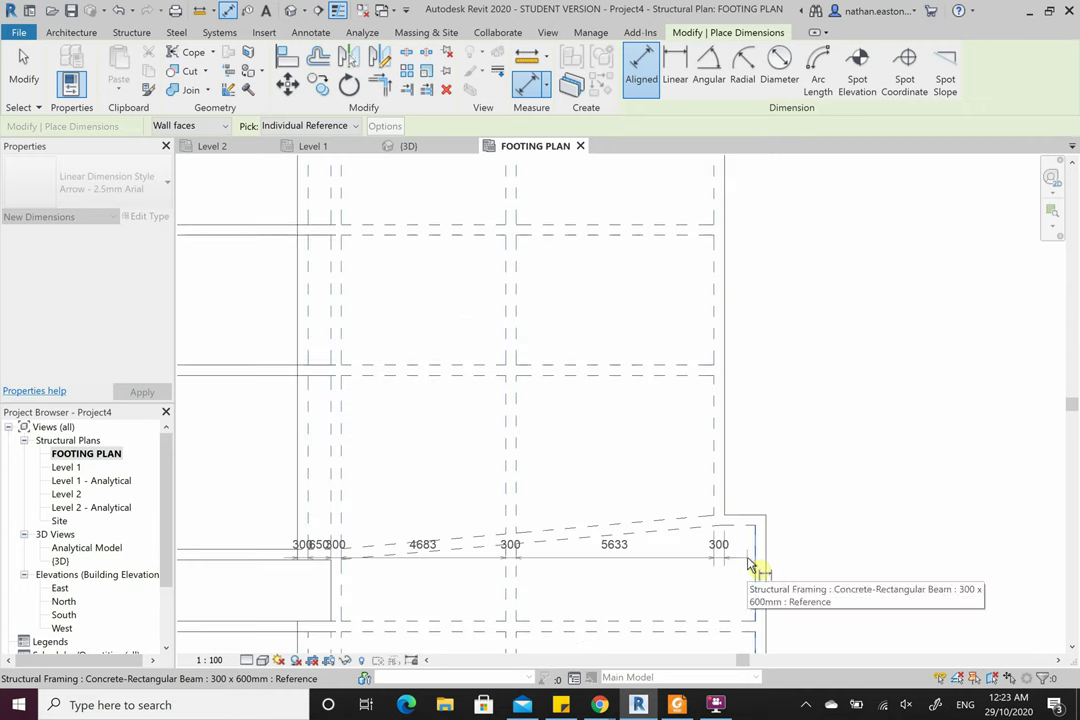
scroll(772, 566, down, 5)
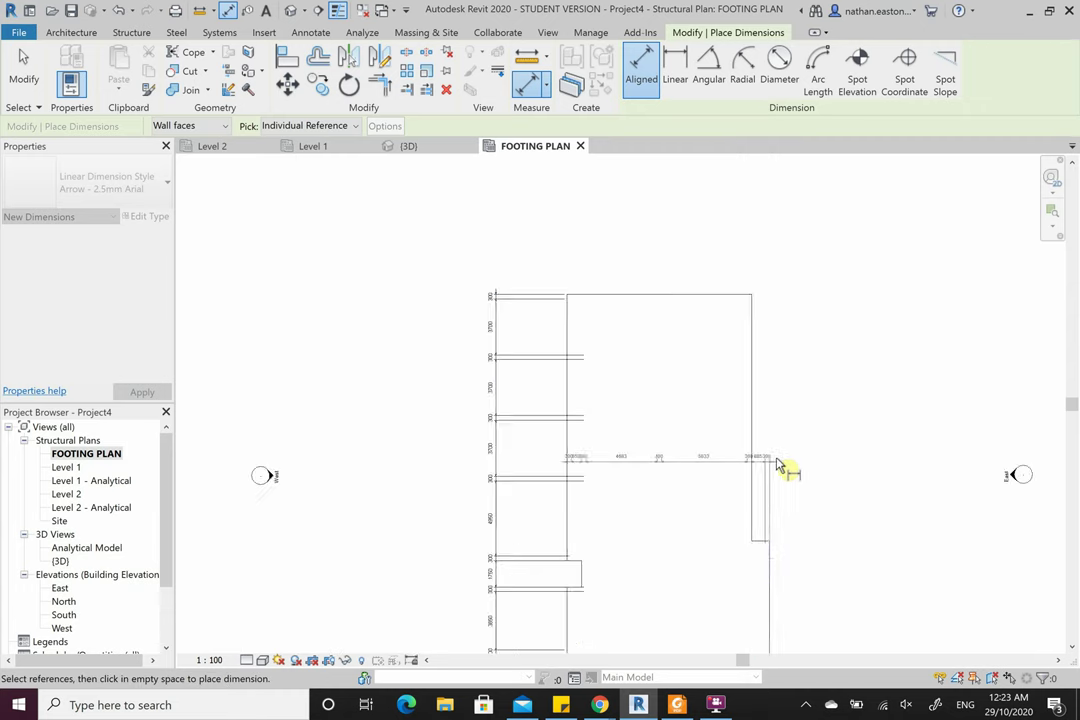
click(765, 330)
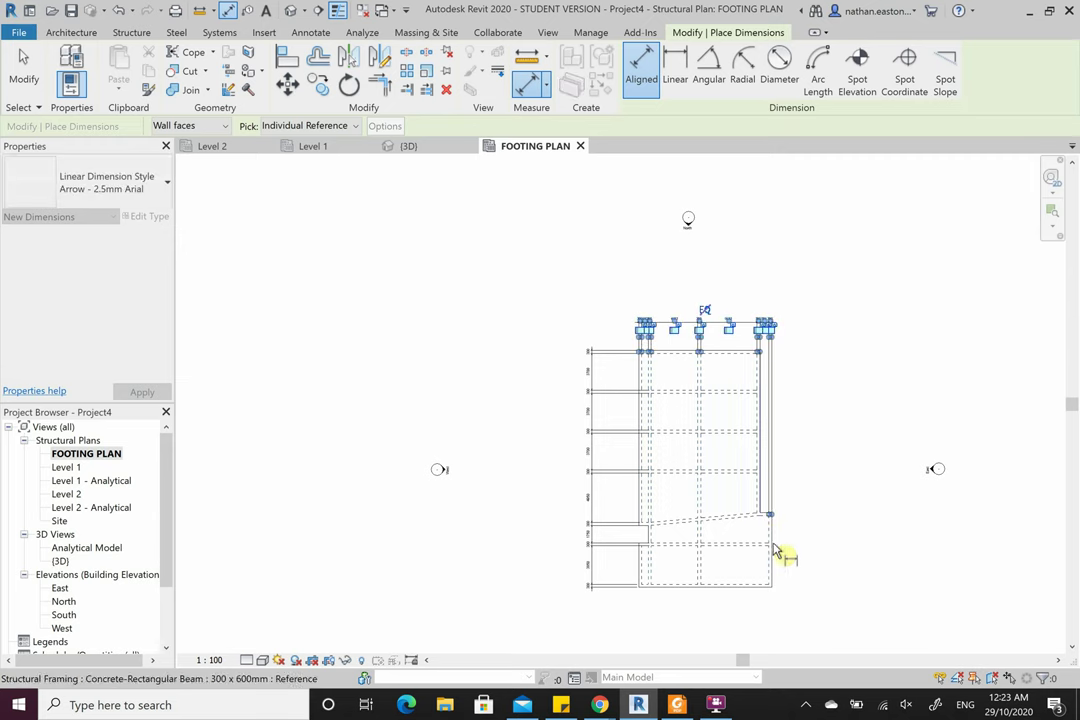
- Dimension both faces of each vertical beam across the lowest bay in one horizontal aligned string placed below the plan's south edge
scroll(603, 526, up, 3)
click(598, 524)
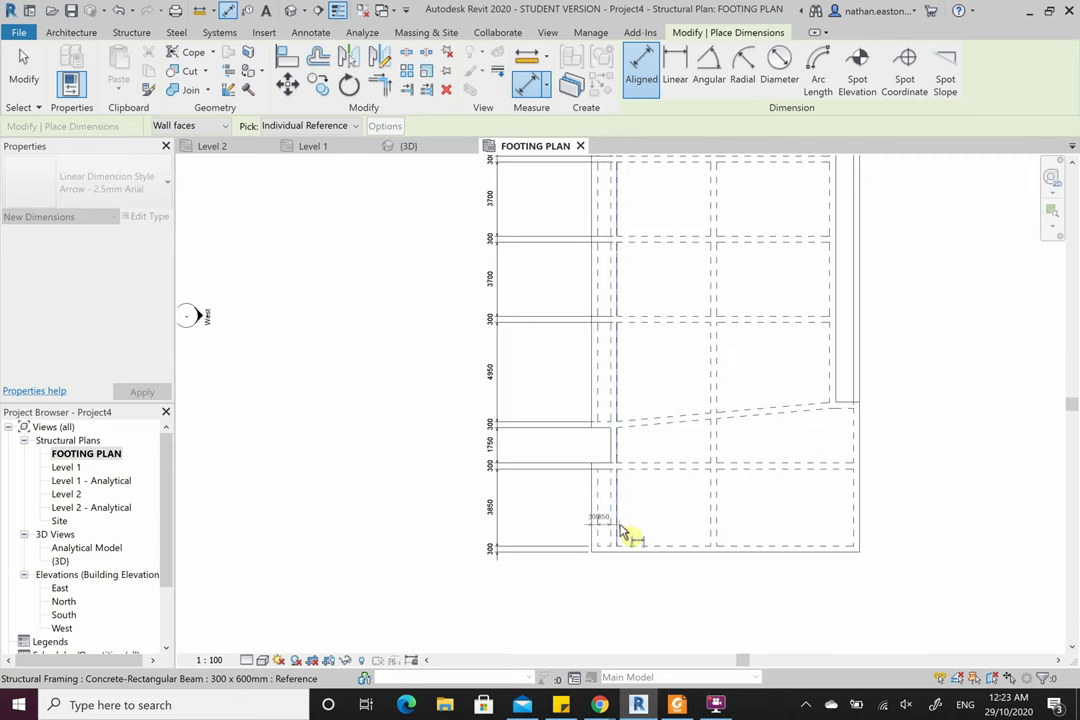
click(720, 525)
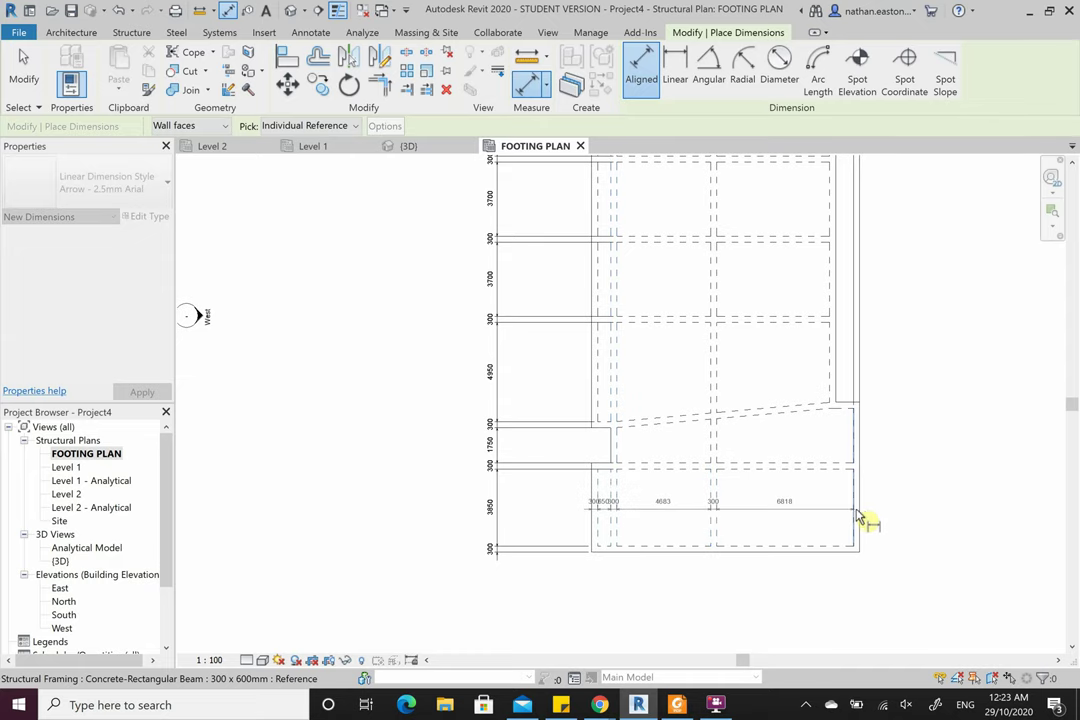
click(860, 518)
scroll(822, 421, down, 2)
click(780, 563)
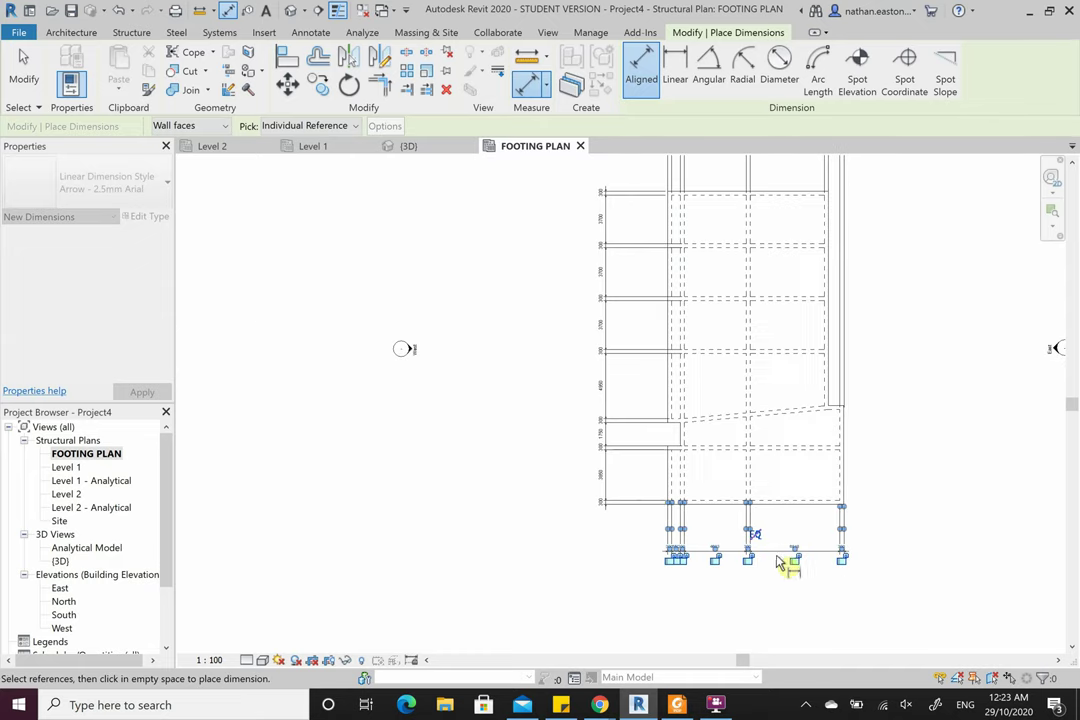
scroll(640, 520, down, 1)
key(Escape)
key(Escape)
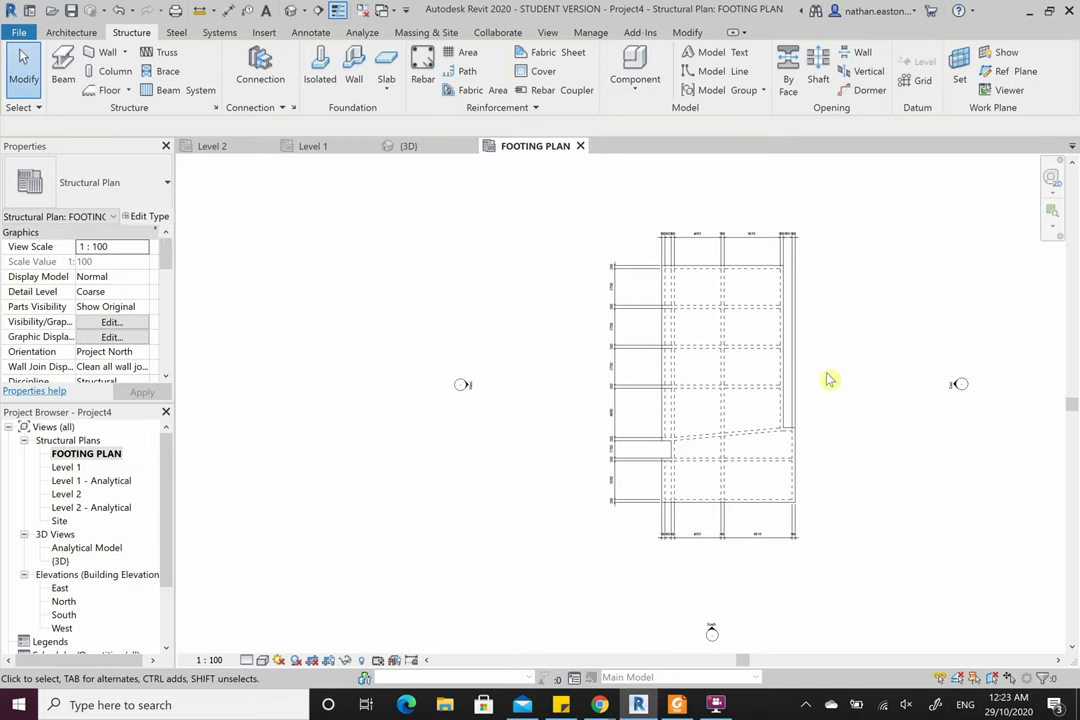
- Move the crowded 650 and 885 dimension texts above the plan's top dimension string so each has a leader
scroll(812, 282, up, 8)
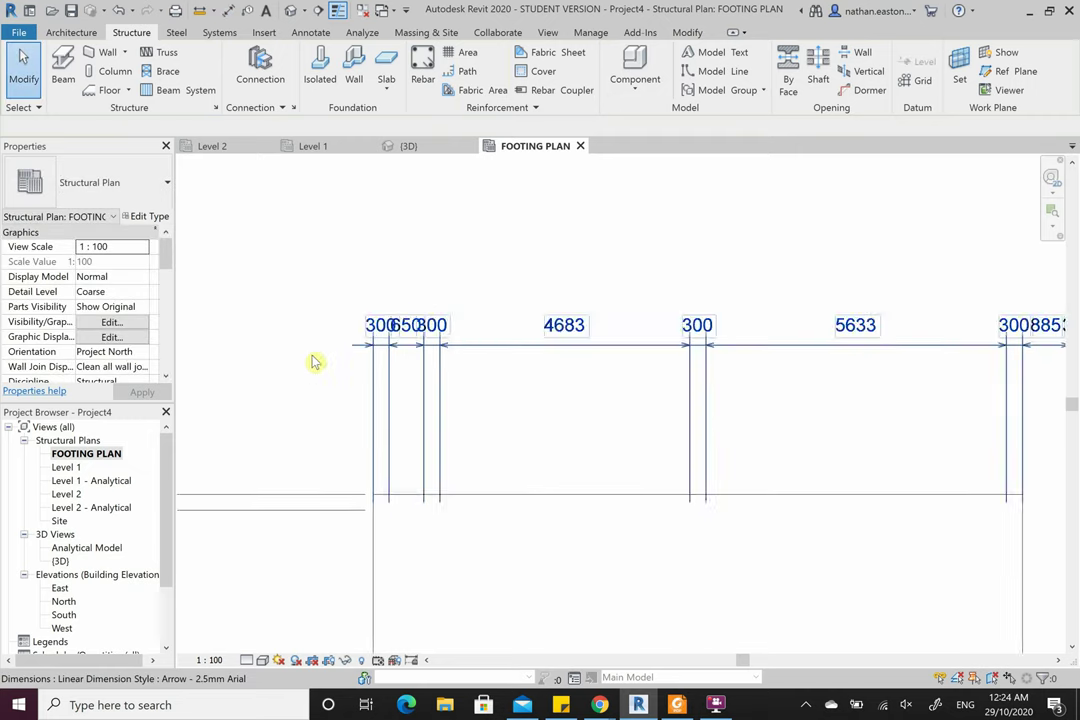
click(441, 337)
drag(441, 337, 441, 257)
key(Escape)
scroll(325, 306, down, 5)
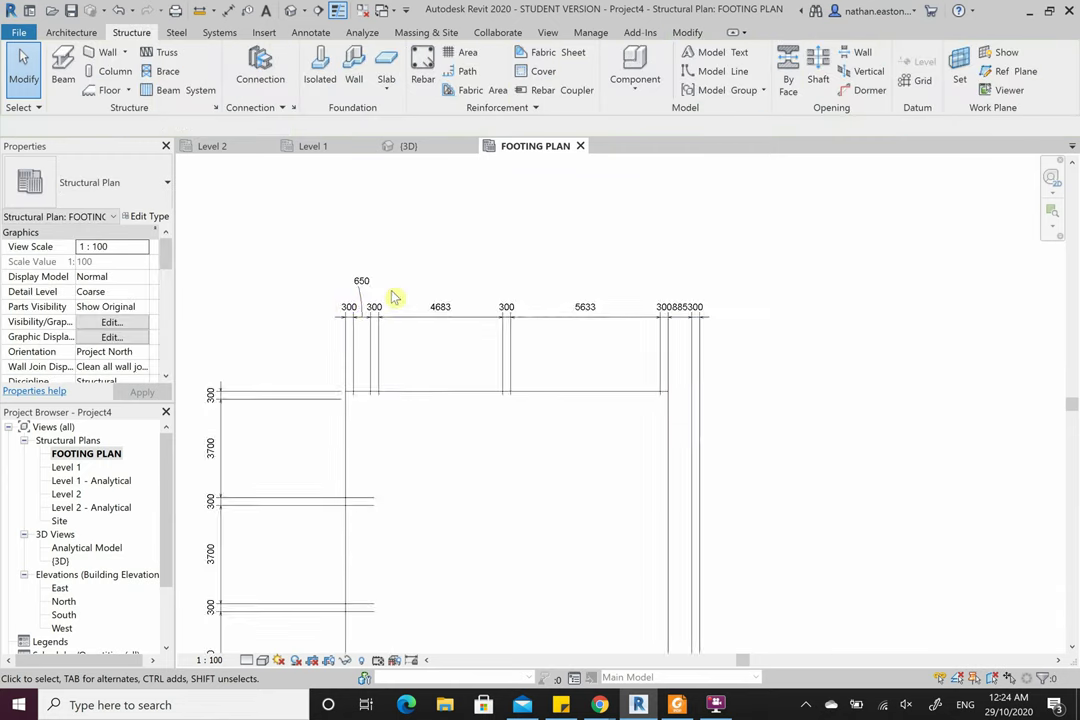
scroll(647, 318, up, 5)
click(766, 336)
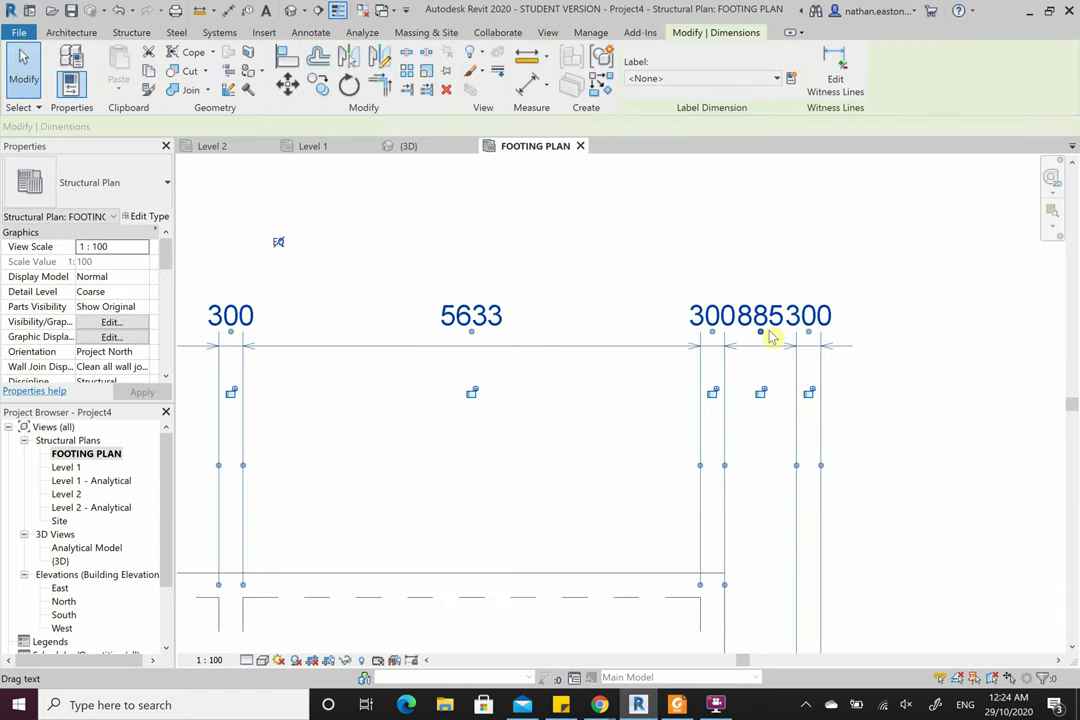
drag(762, 313, 763, 229)
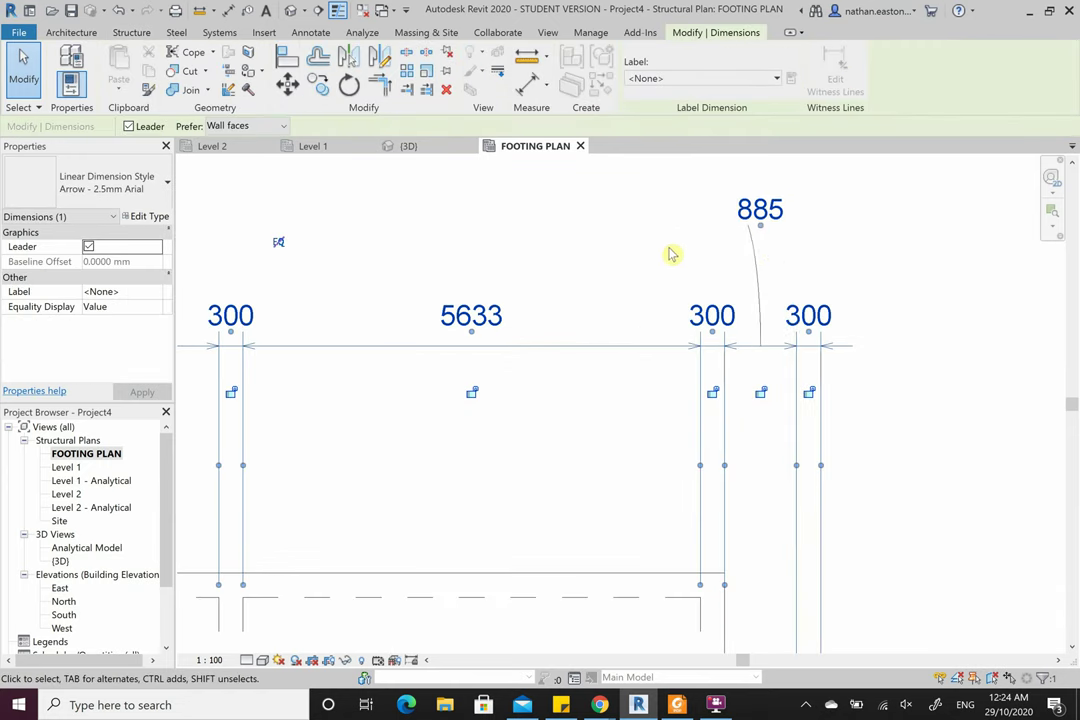
key(Escape)
scroll(793, 248, down, 5)
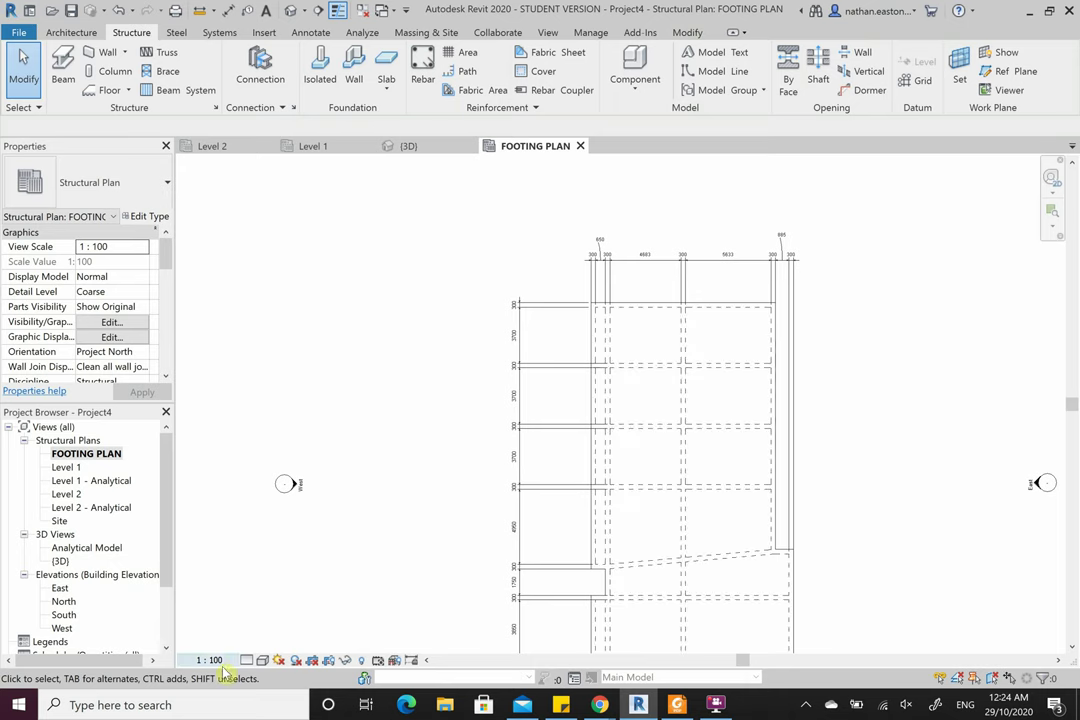
- Try the footing plan at a view scale of 1 : 50 and return it to 1 : 100
click(209, 660)
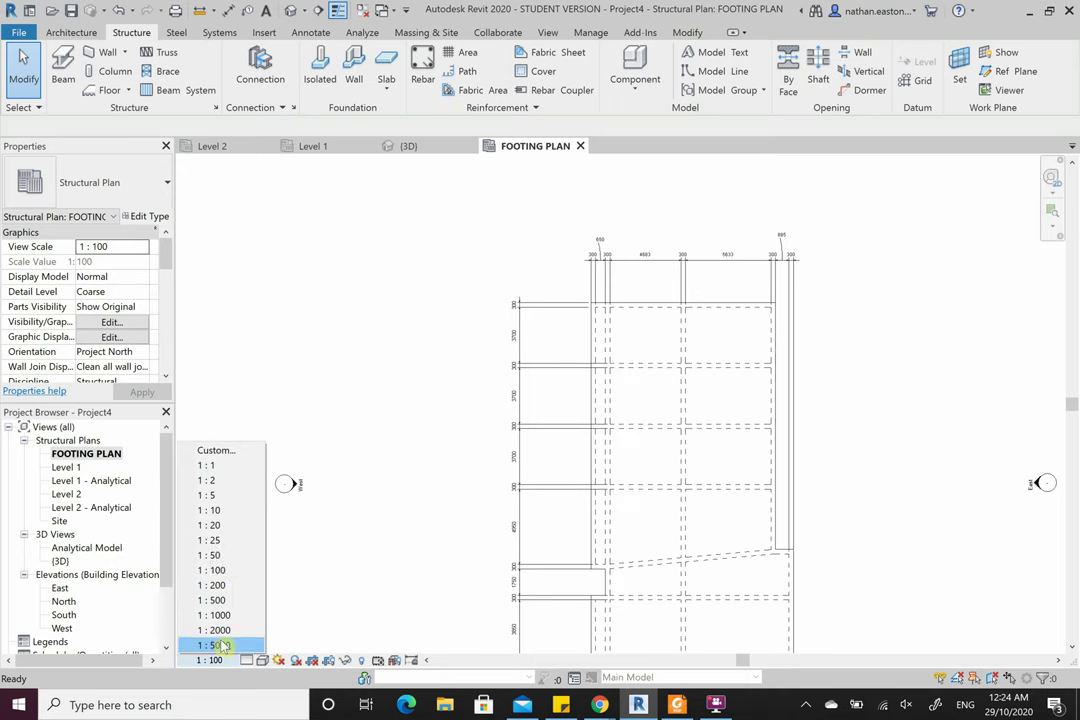
click(212, 555)
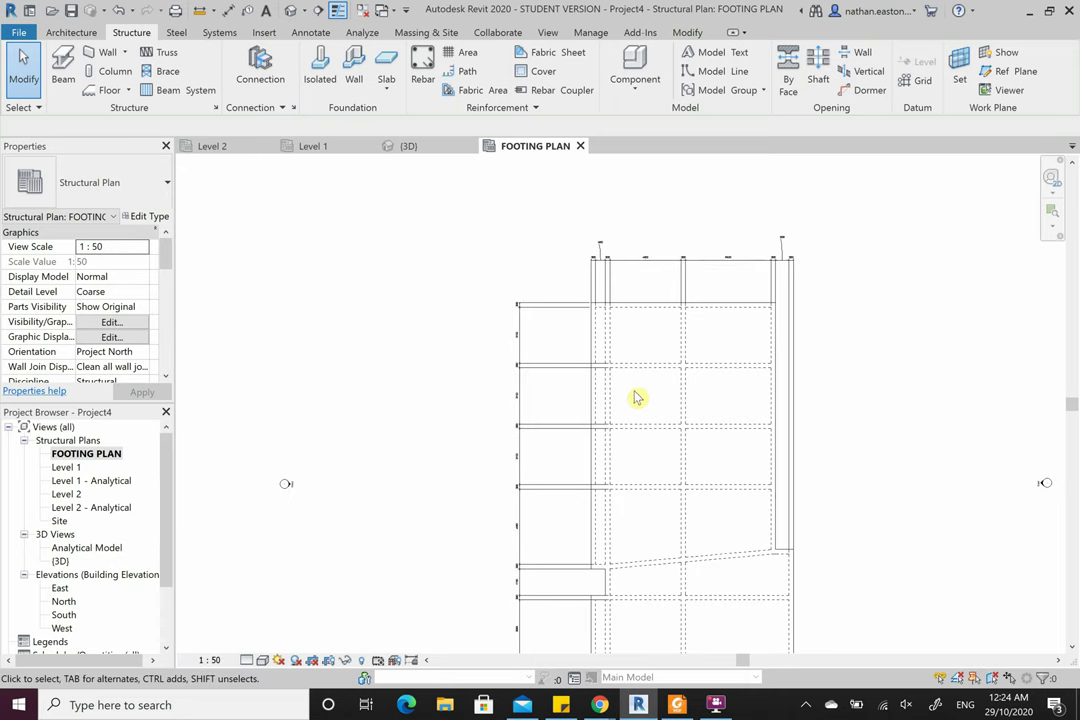
scroll(638, 398, up, 2)
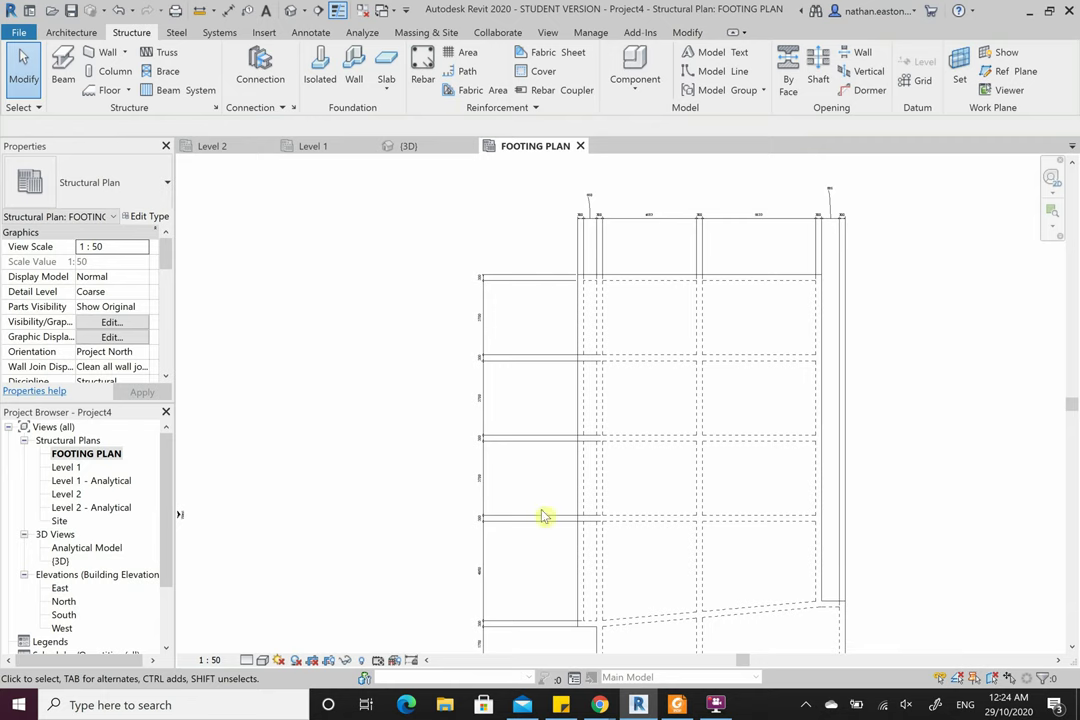
click(210, 660)
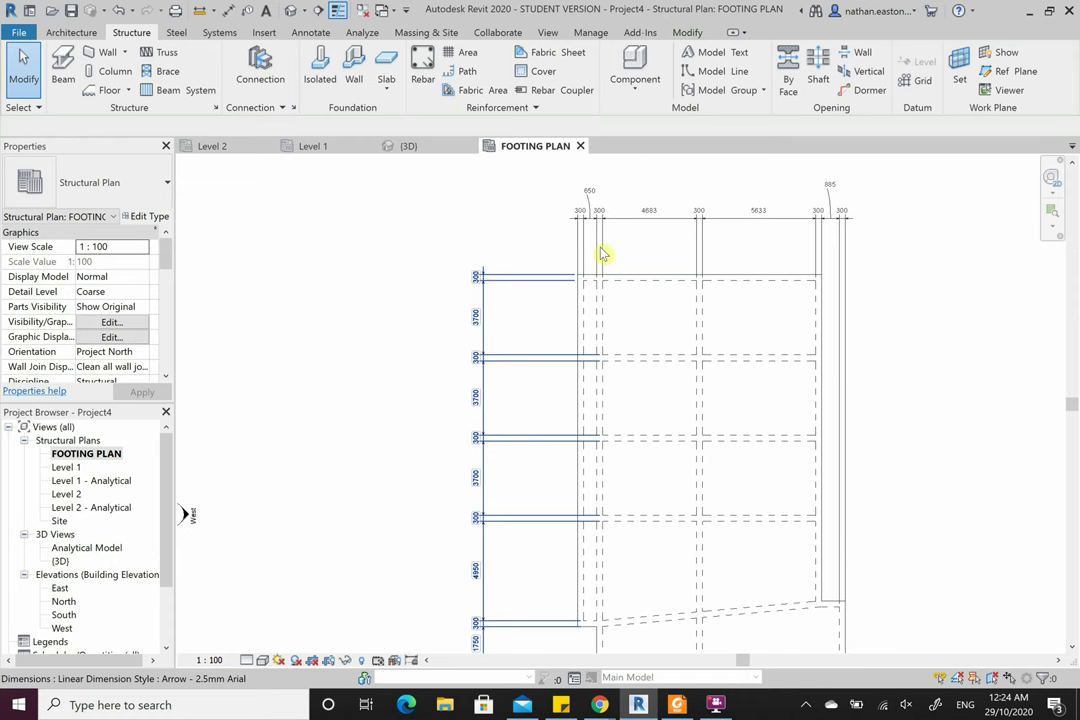
- Look through the available linear dimension styles for the top dimension string without choosing another one
click(646, 227)
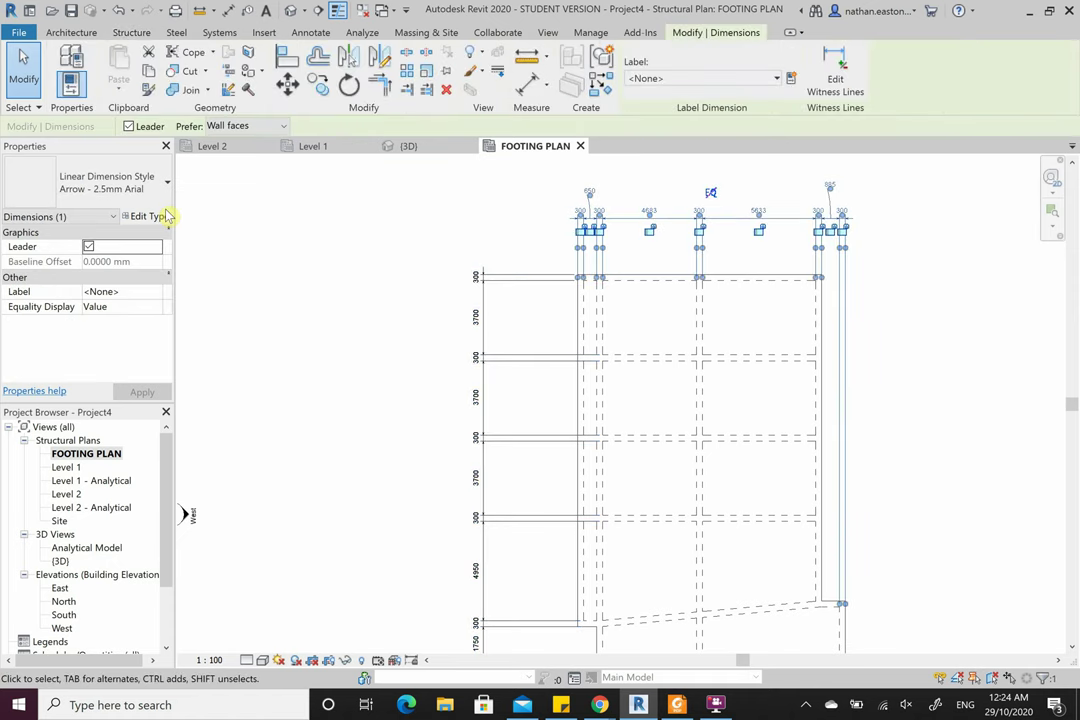
click(130, 185)
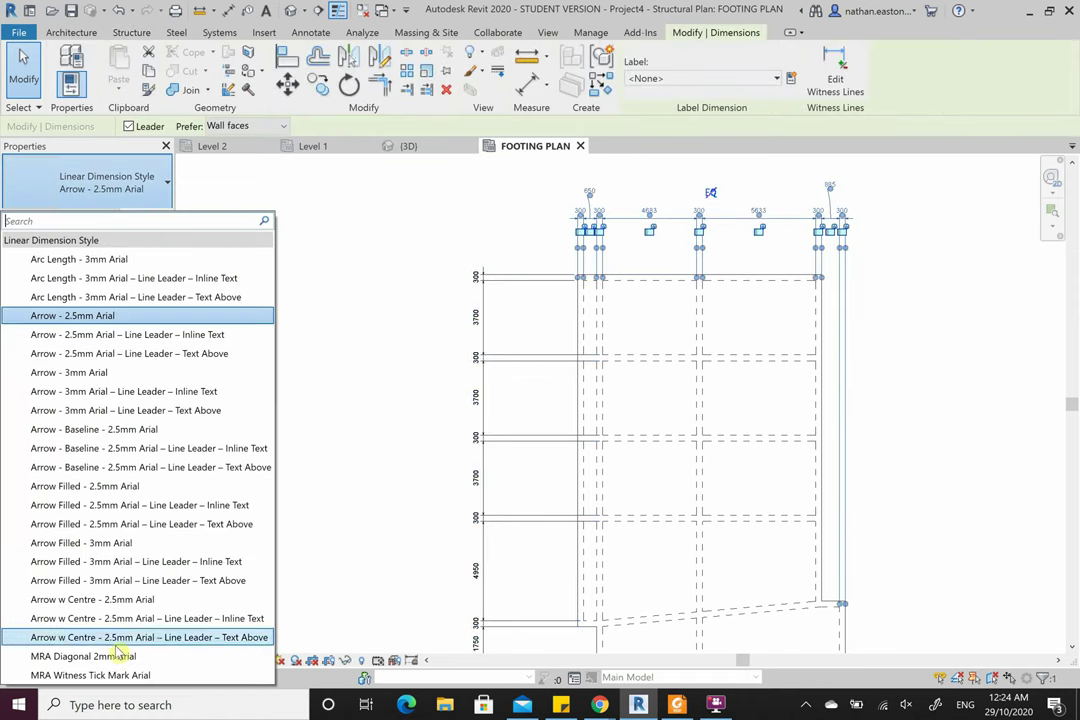
click(335, 356)
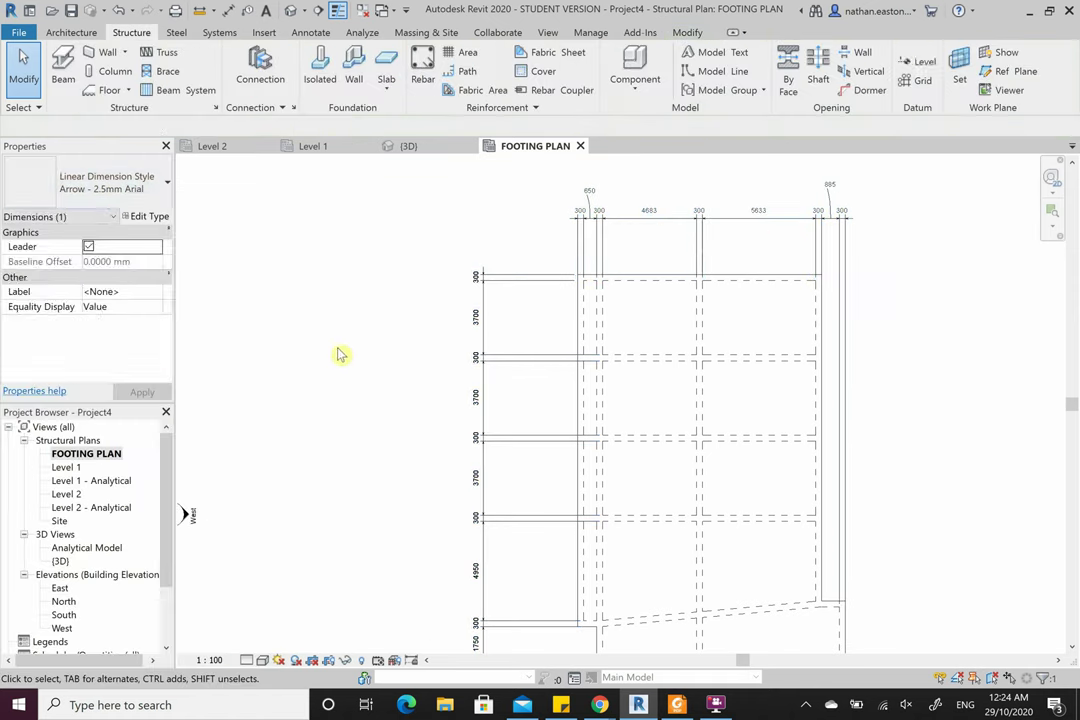
scroll(436, 272, down, 2)
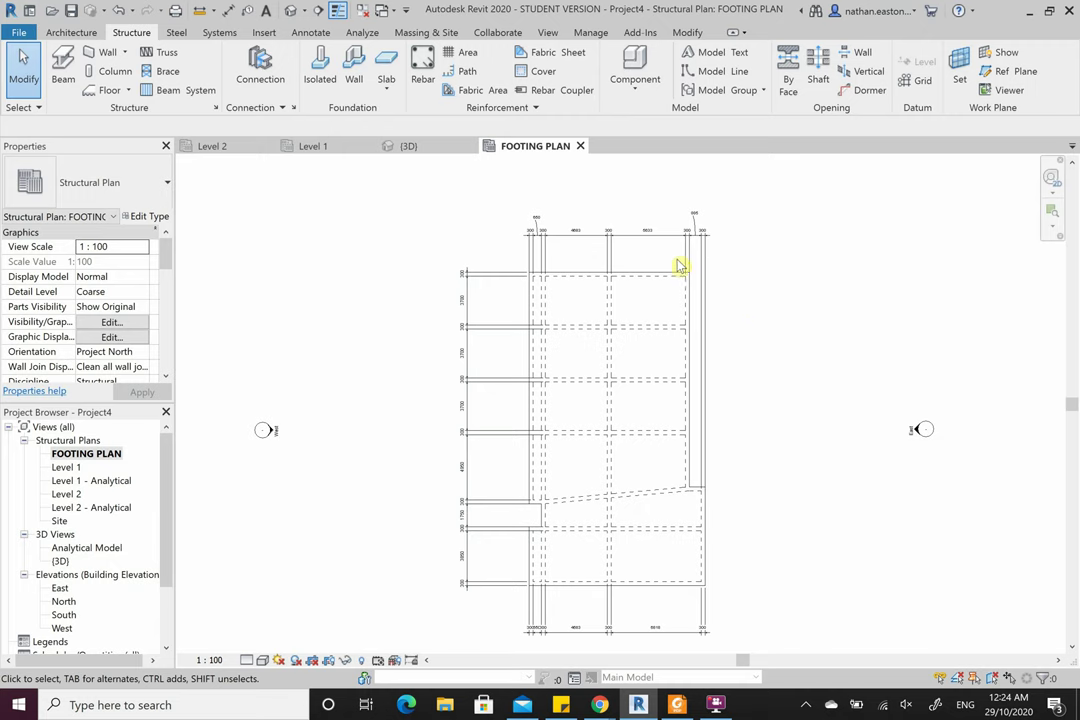
- Set Witness Line Control to Fixed to Dimension Line in the Arrow - 2.5mm Arial dimension type and apply it
click(510, 343)
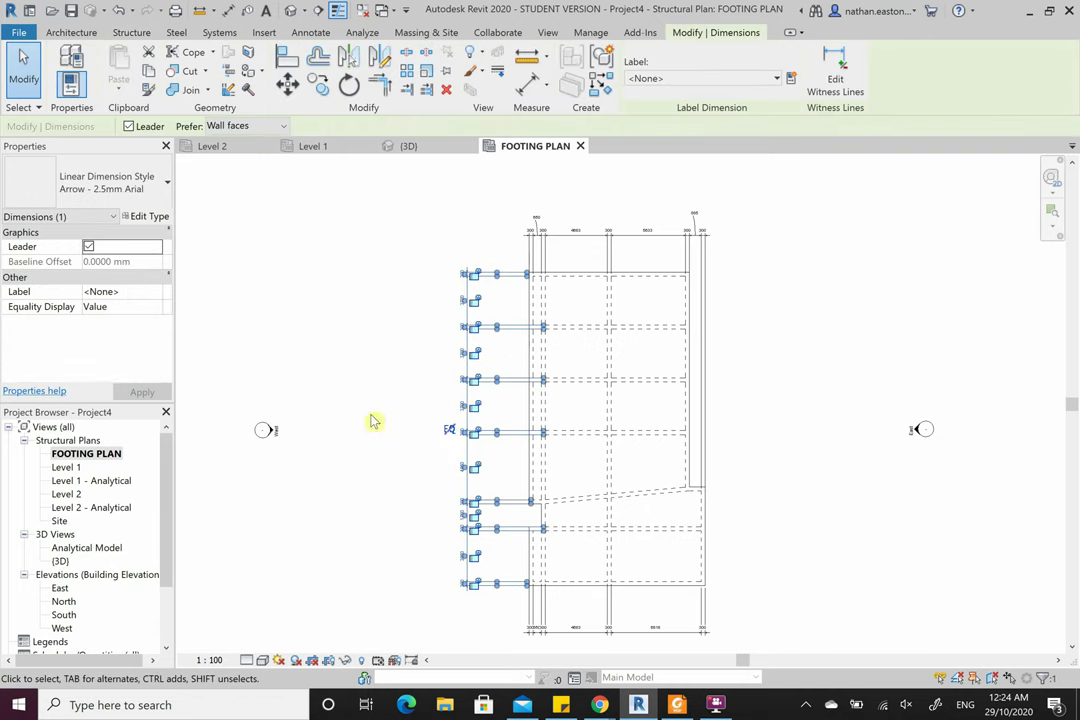
click(155, 216)
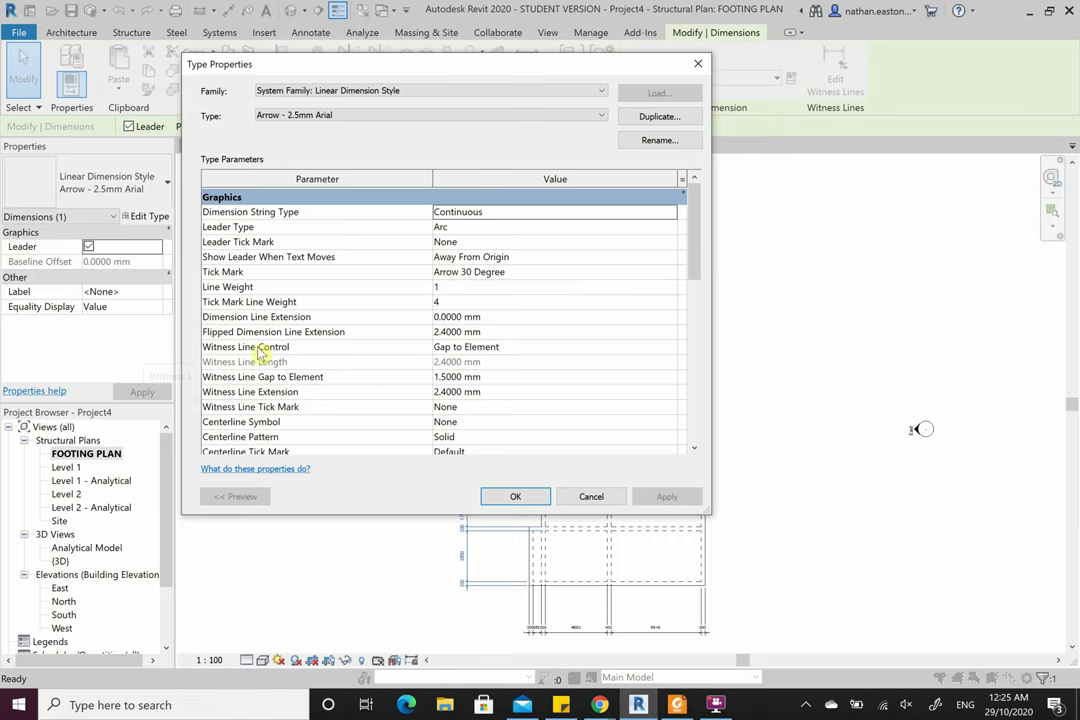
click(699, 65)
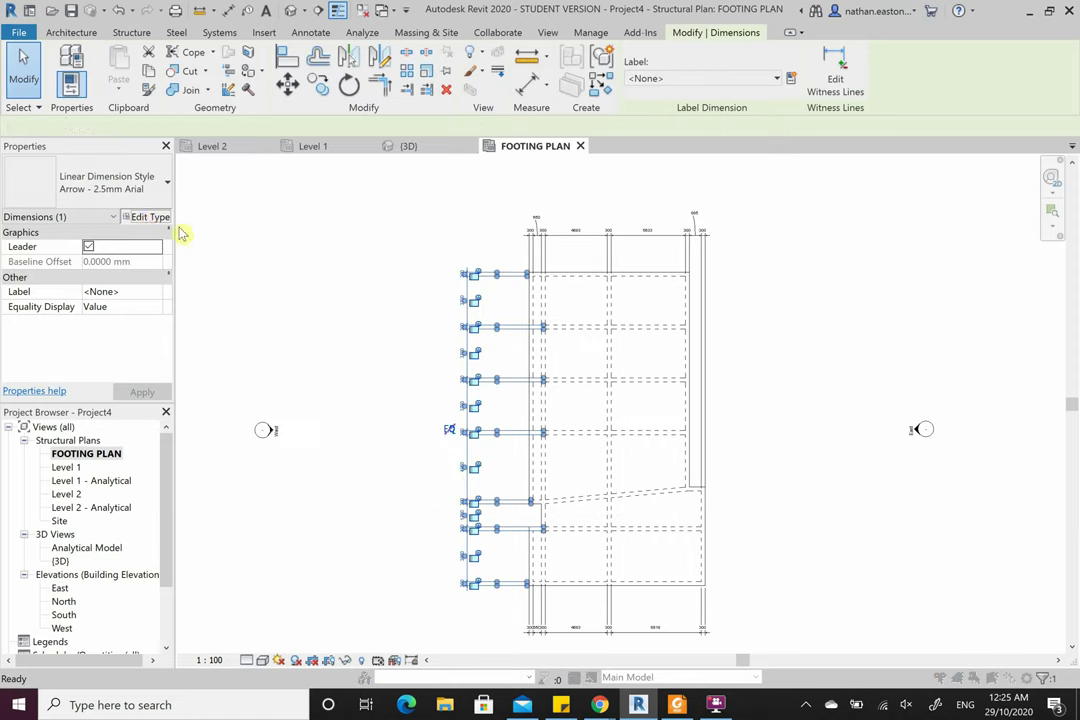
click(149, 216)
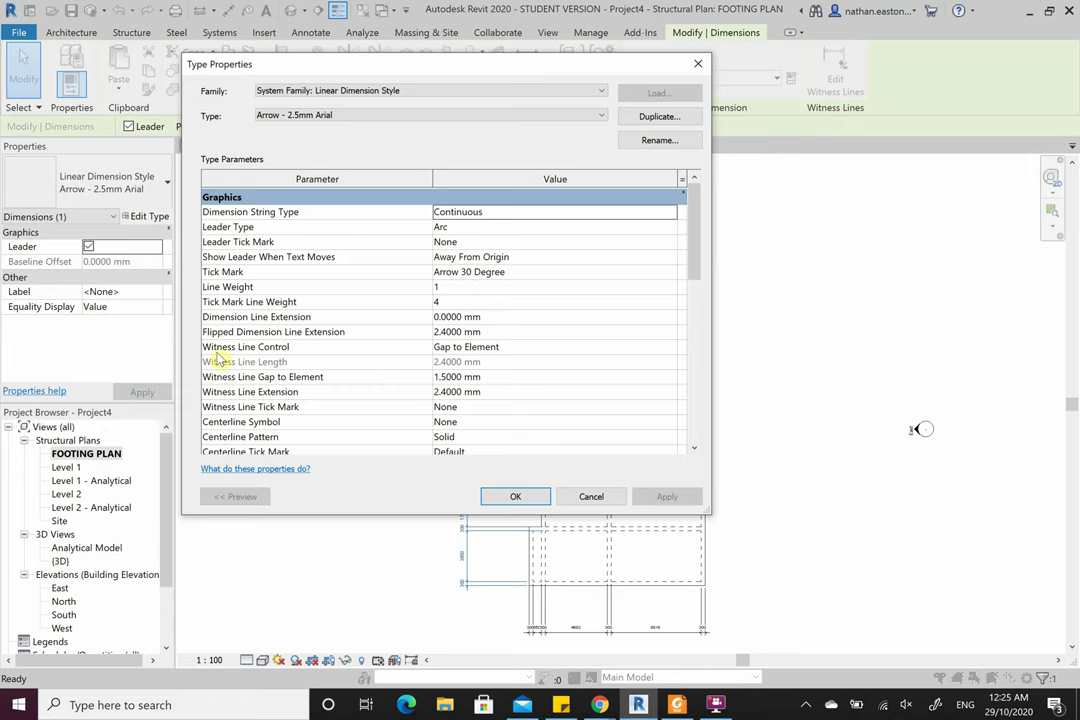
click(640, 349)
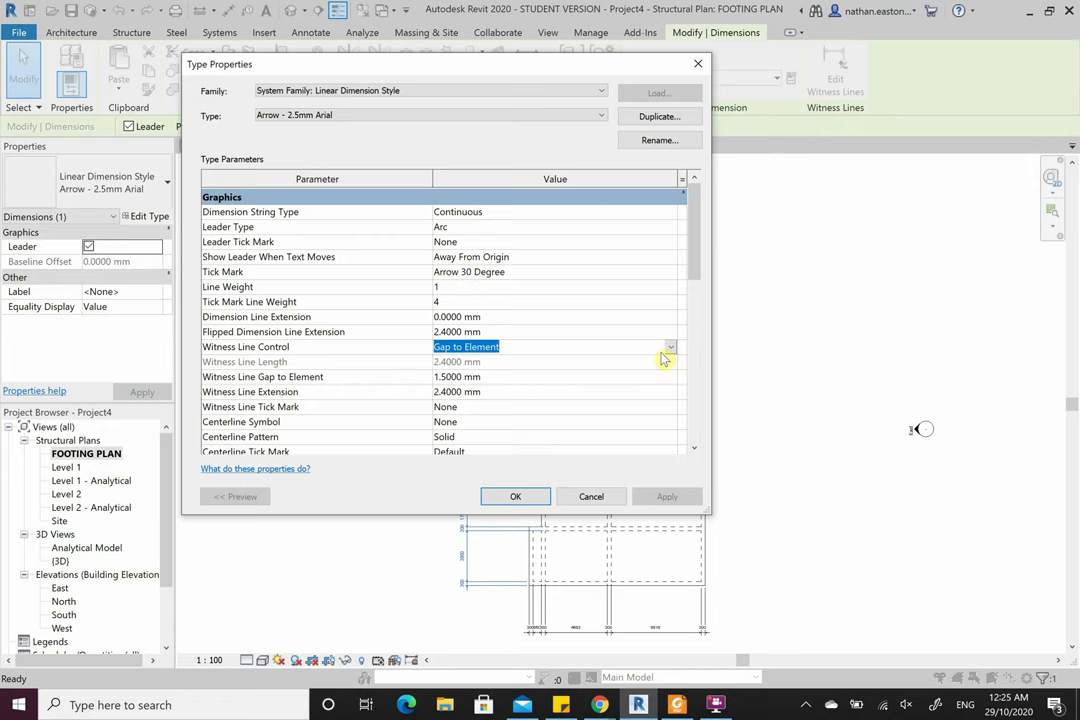
click(671, 347)
click(513, 375)
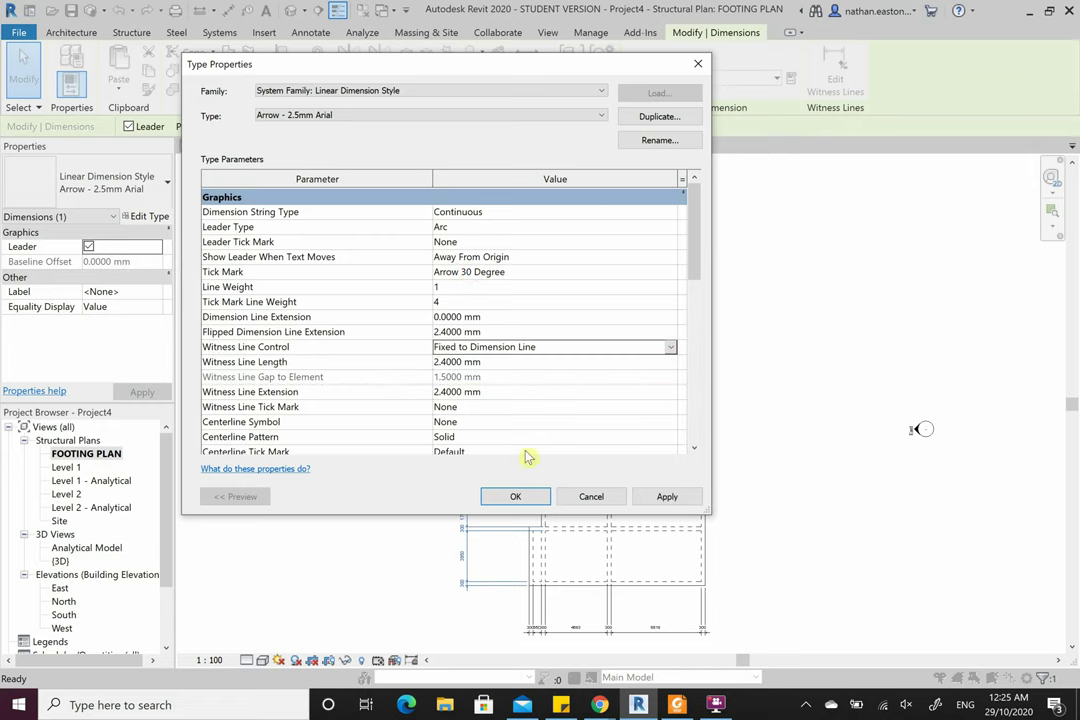
click(657, 497)
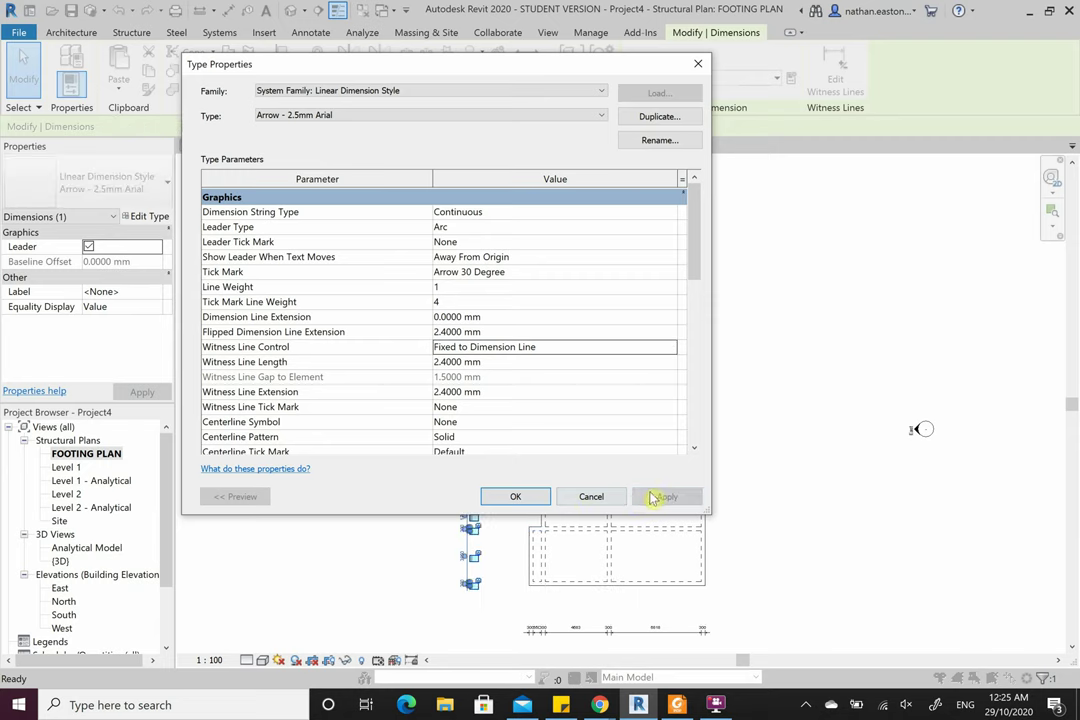
click(538, 503)
click(747, 342)
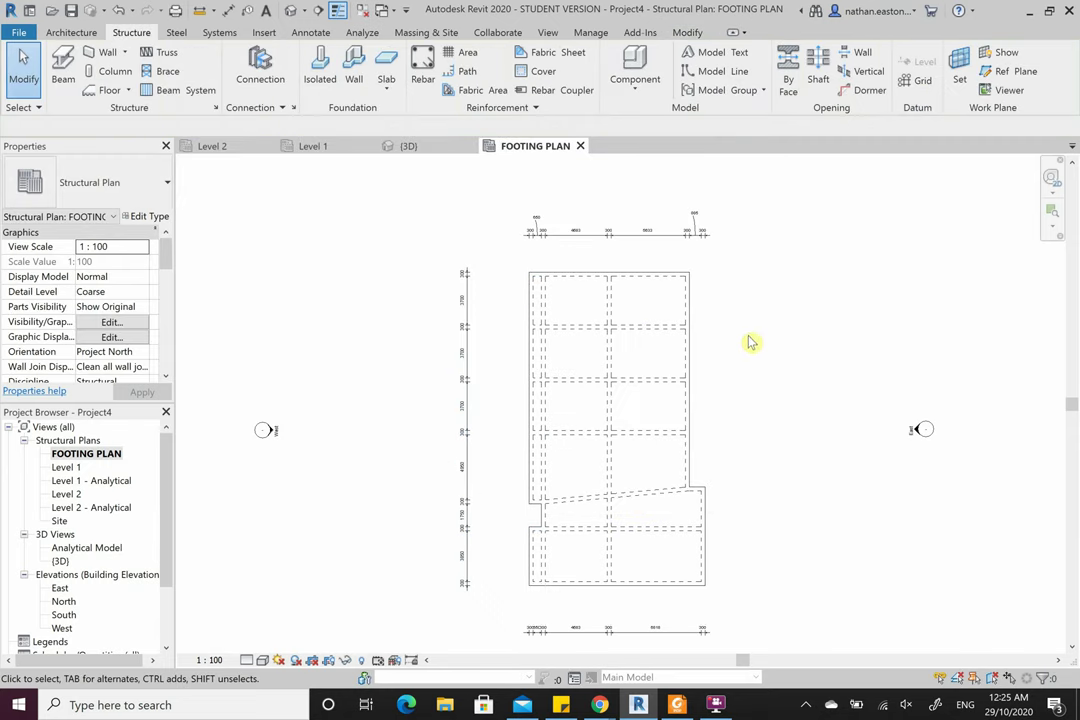
- Move the west vertical and south horizontal dimension strings closer to the plan outline
scroll(605, 233, down, 1)
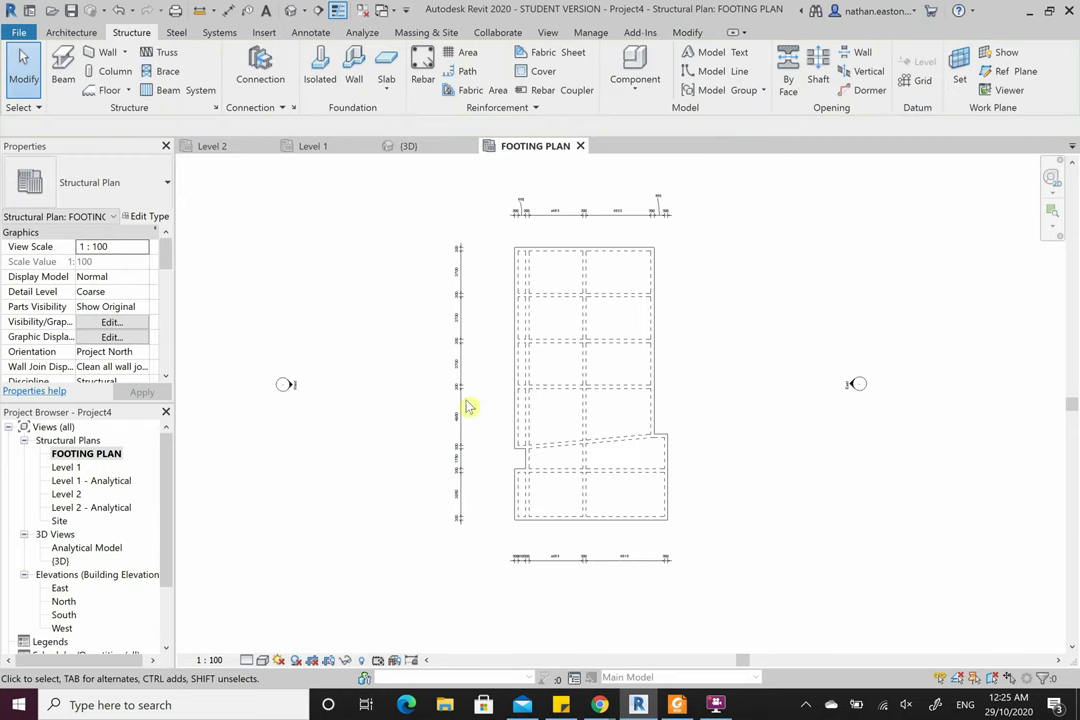
scroll(470, 380, up, 2)
click(475, 369)
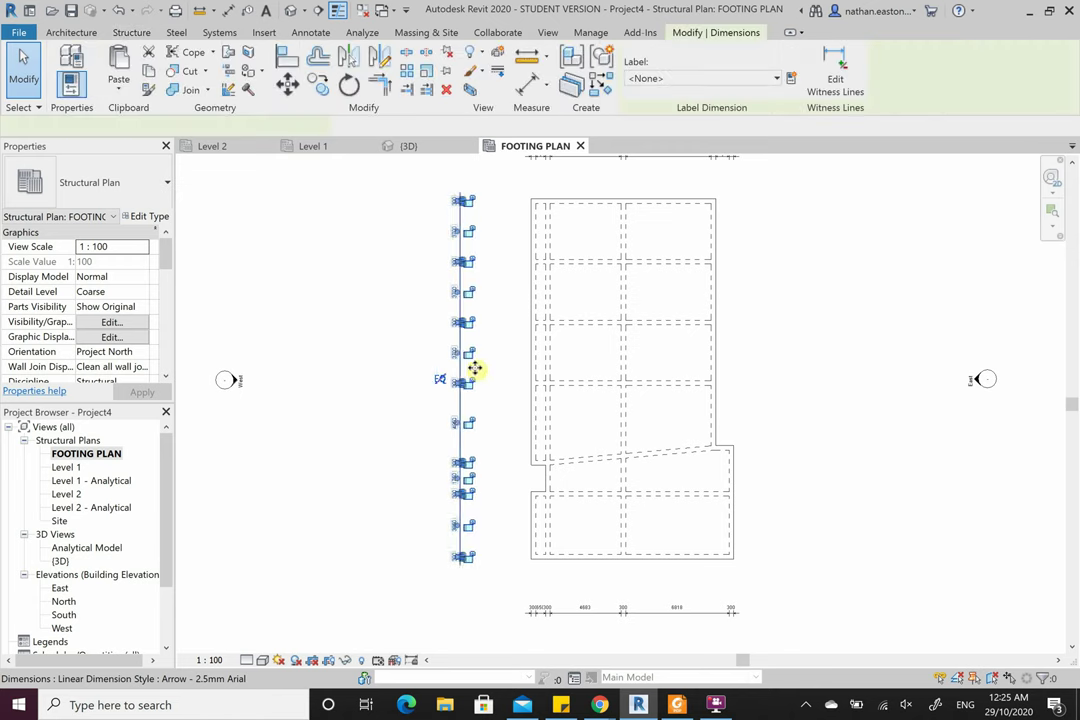
drag(475, 369, 499, 378)
click(440, 335)
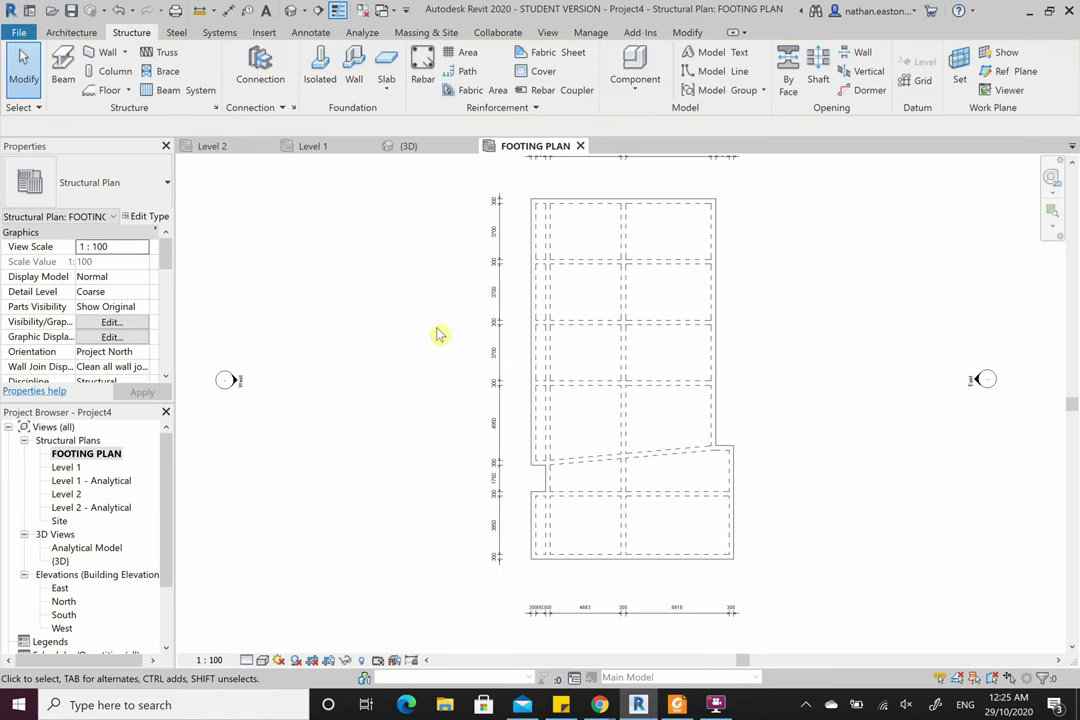
click(666, 616)
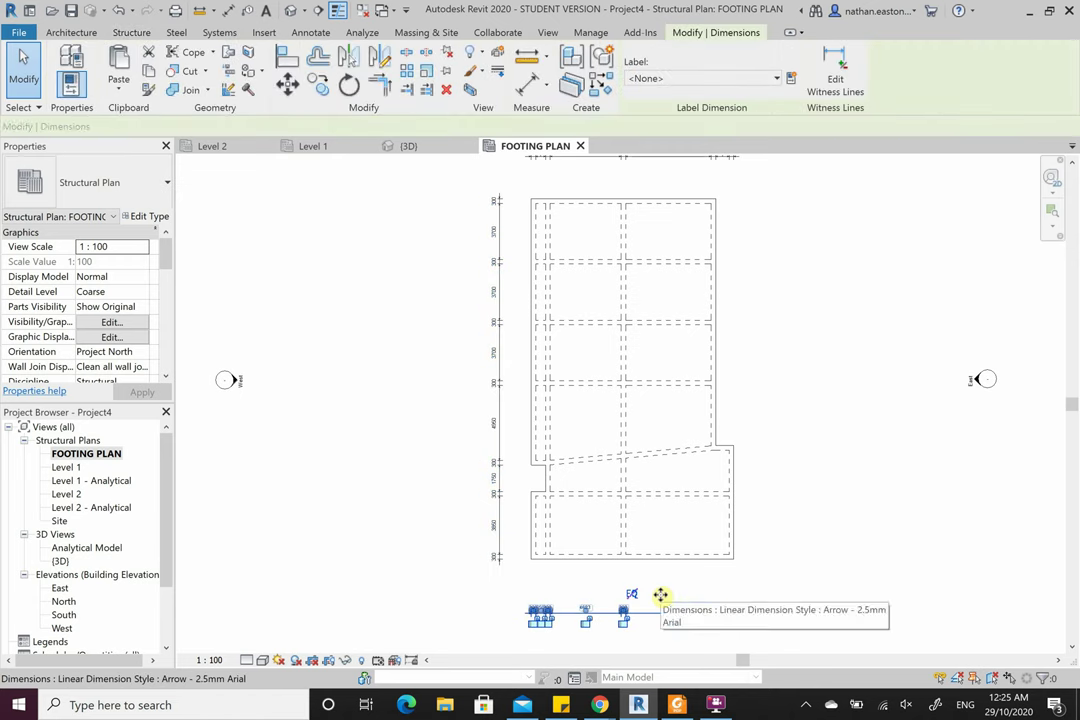
drag(659, 592, 670, 576)
click(480, 253)
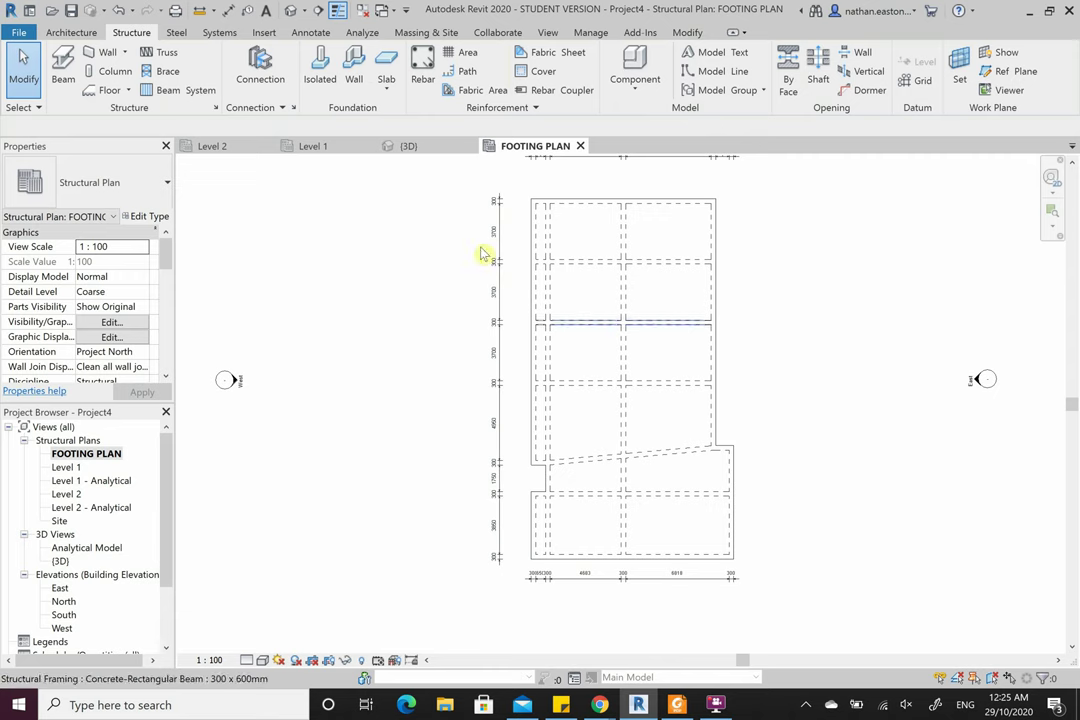
- Add an overall vertical aligned dimension between the outer faces of the top and bottom beams, outside the west dimension string
click(229, 11)
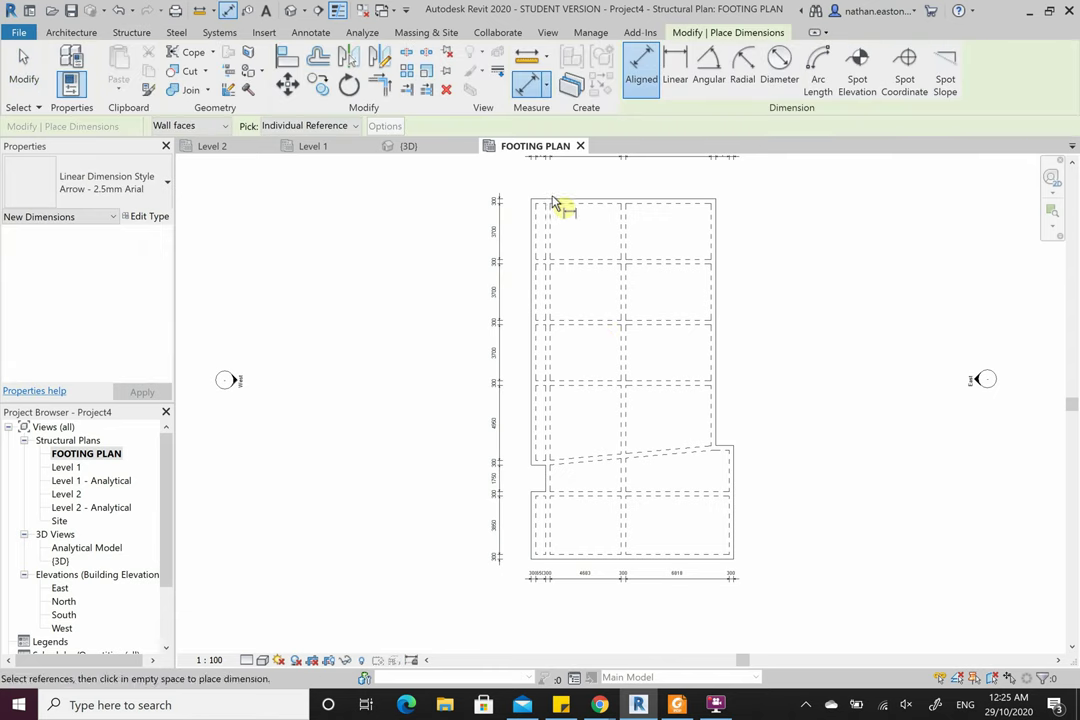
click(578, 203)
click(583, 558)
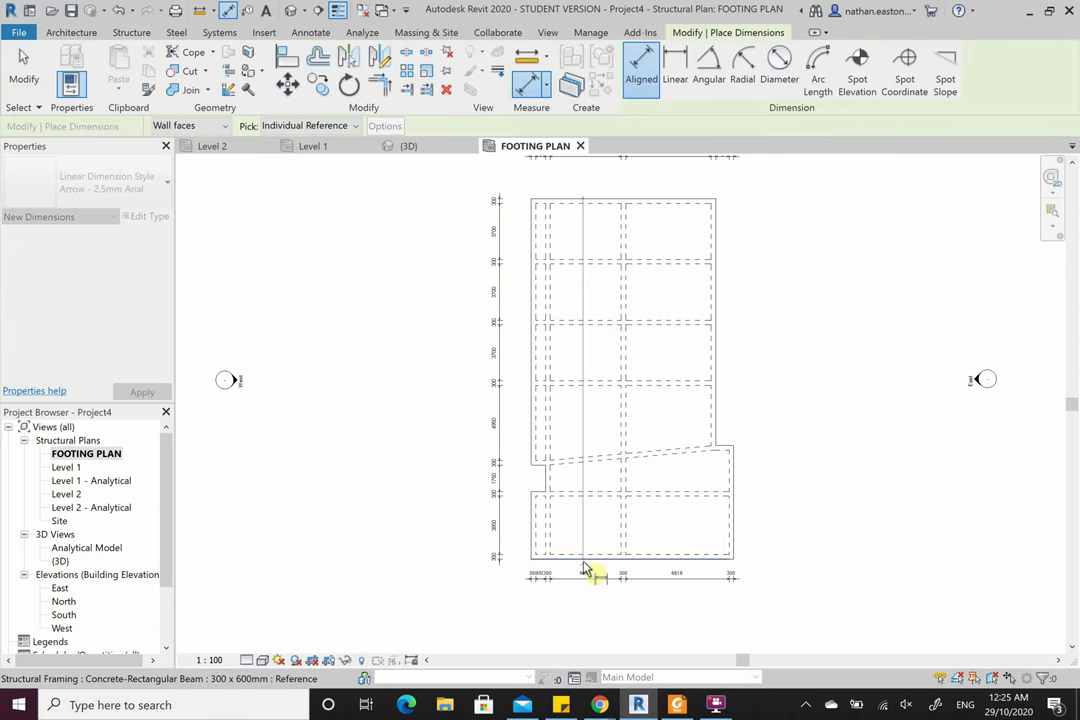
click(463, 560)
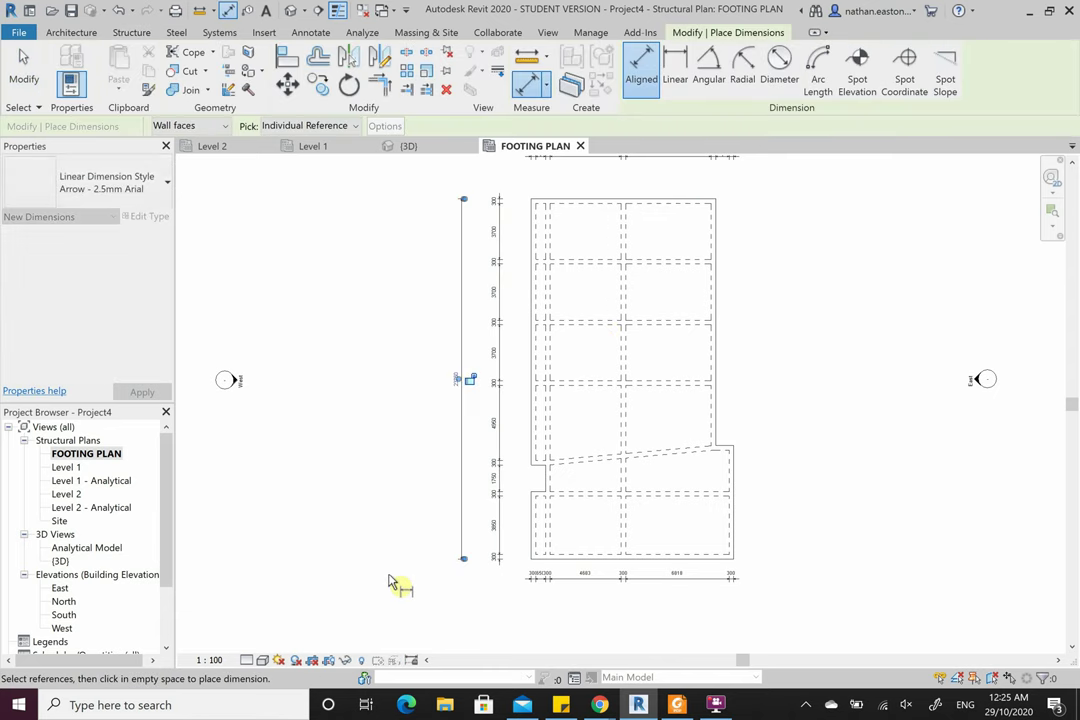
key(Escape)
key(Escape)
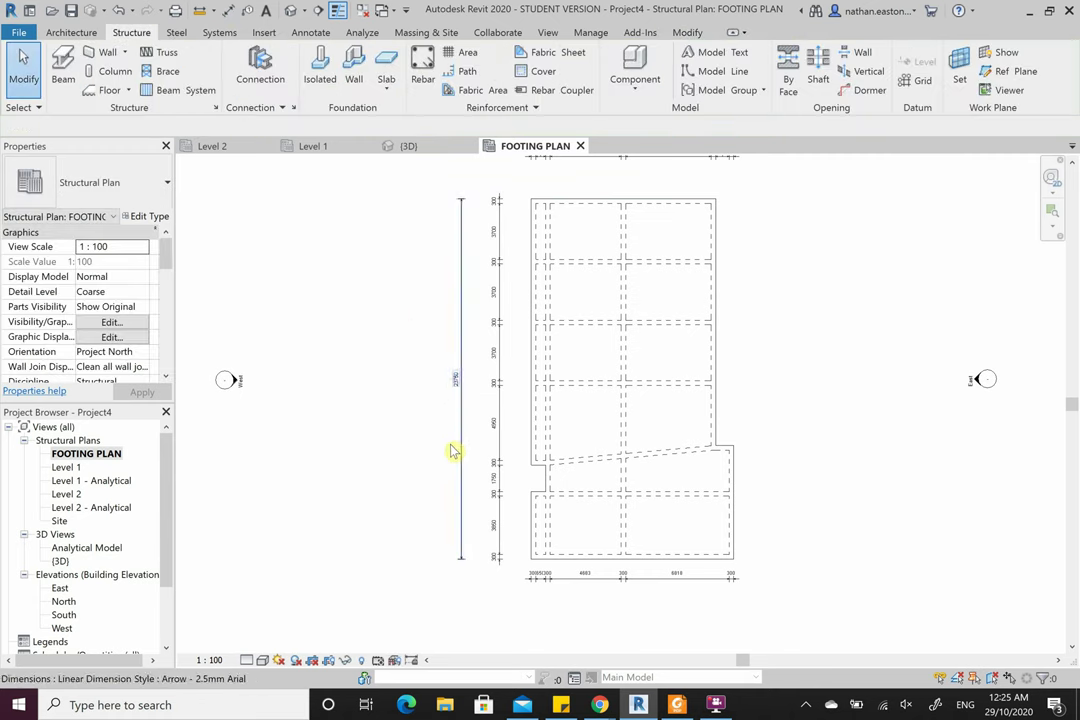
scroll(420, 413, down, 2)
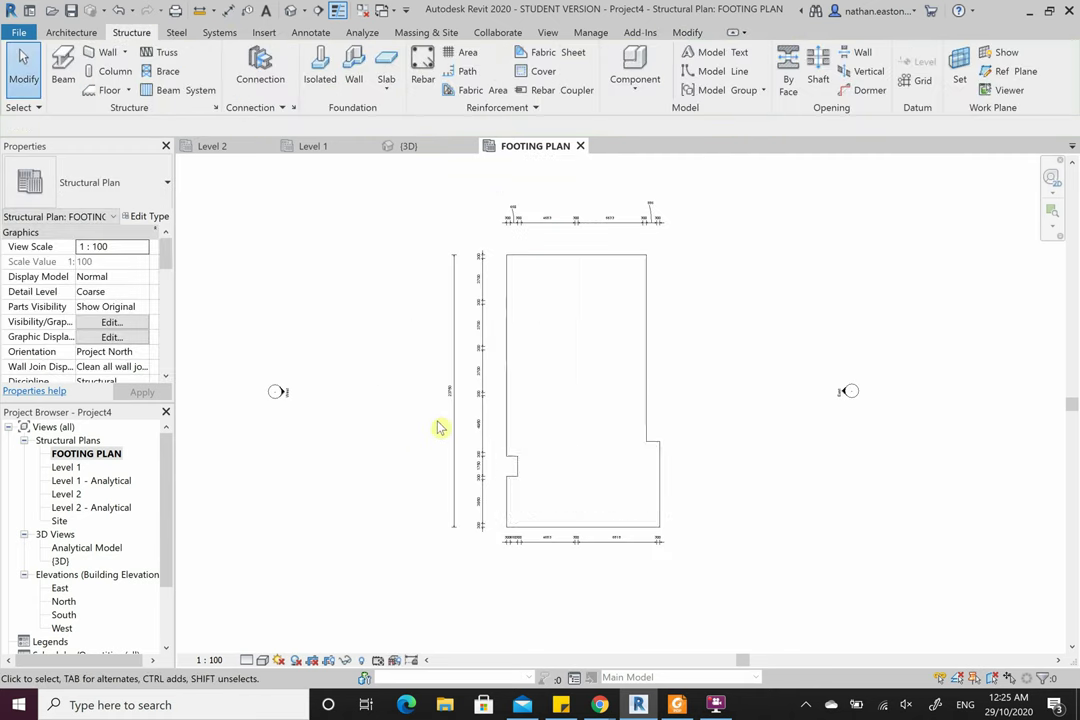
- Review the type properties of the Arrow - 2.5mm Arial linear dimension style without changing them
click(311, 32)
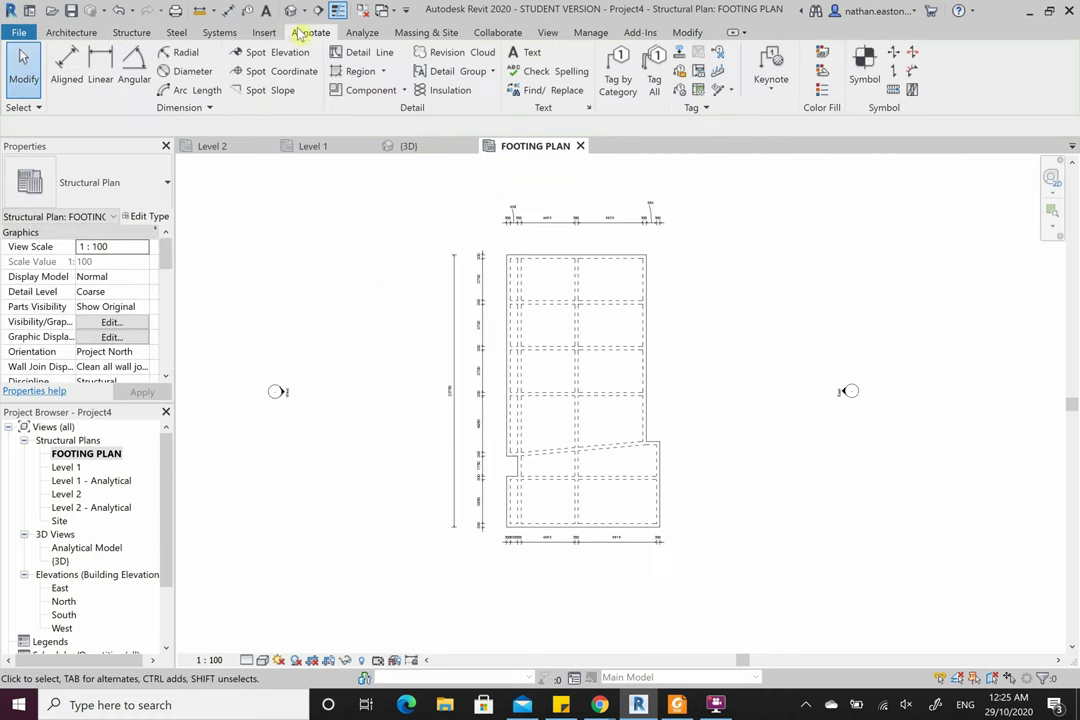
click(228, 11)
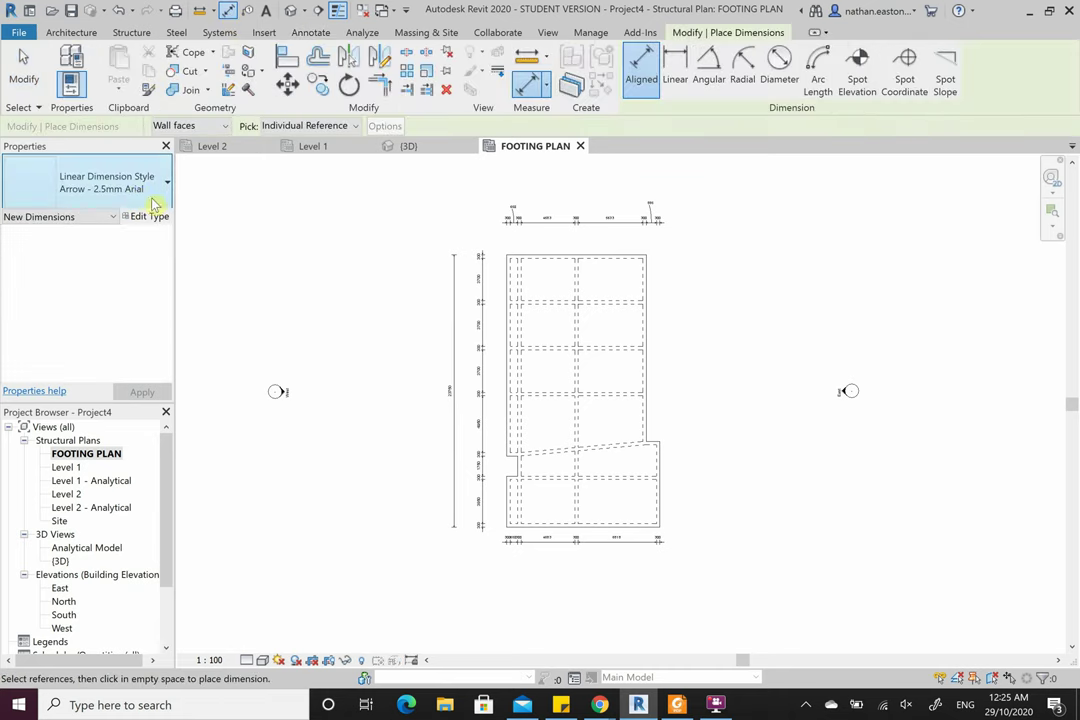
click(150, 217)
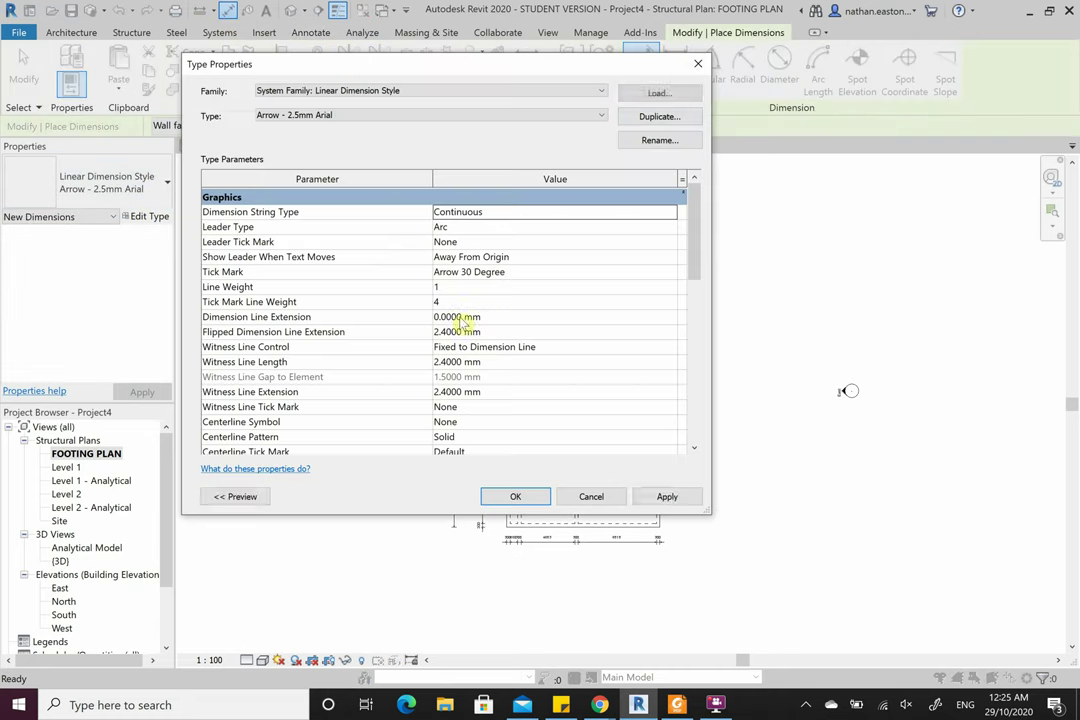
click(697, 64)
key(Escape)
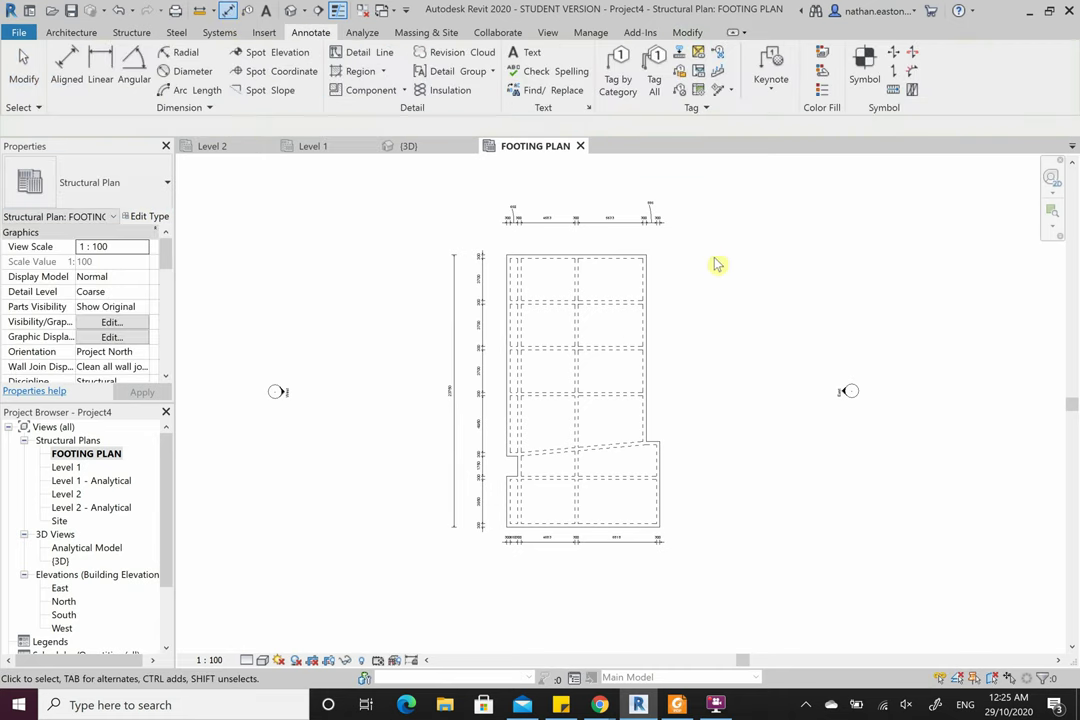
- Move the north horizontal dimension string closer to the plan outline
scroll(639, 212, up, 3)
click(605, 243)
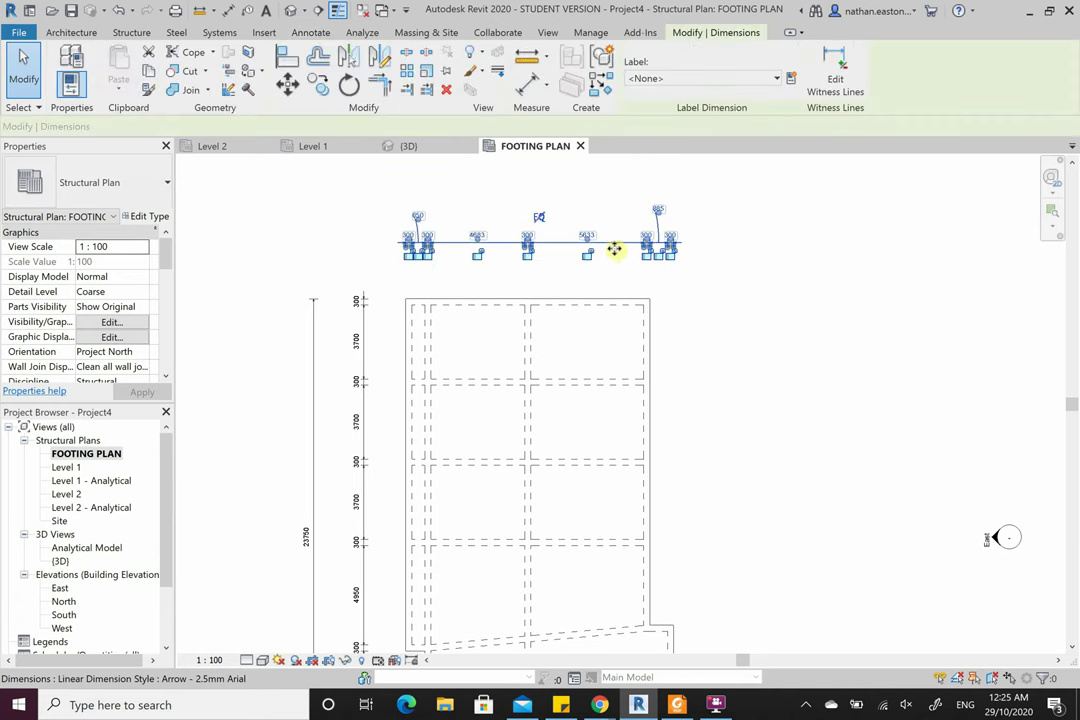
drag(614, 265, 620, 274)
click(594, 286)
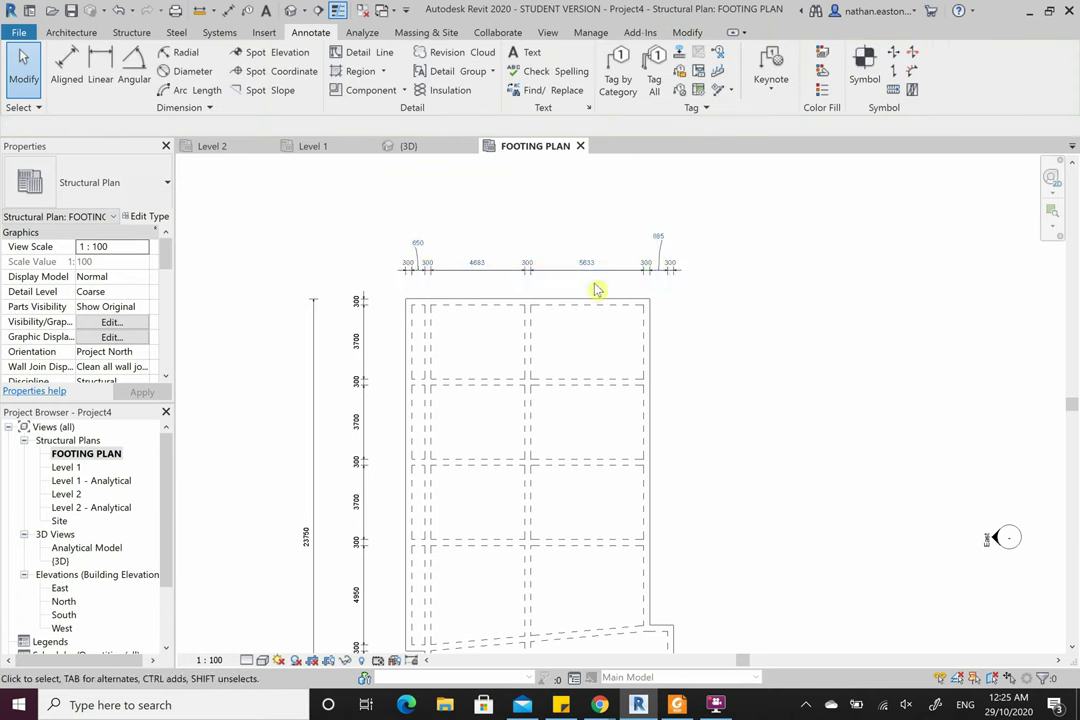
scroll(520, 240, down, 3)
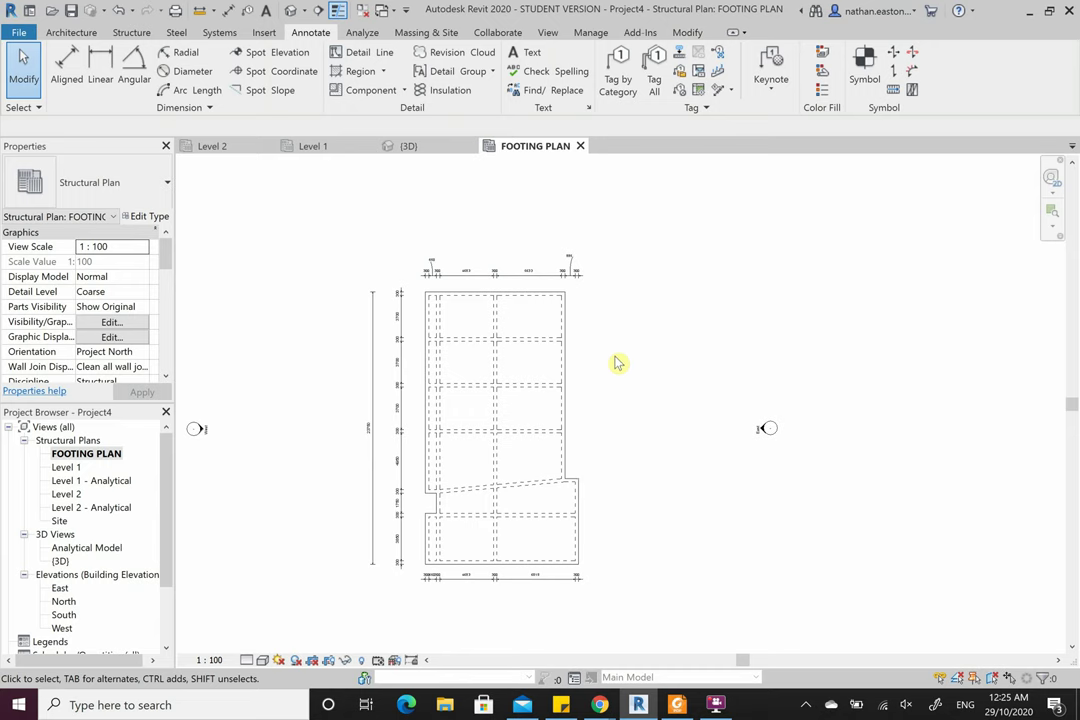
- Extend the upper section's east edge beam south to meet the beam along the bottom of the plan
scroll(617, 363, up, 1)
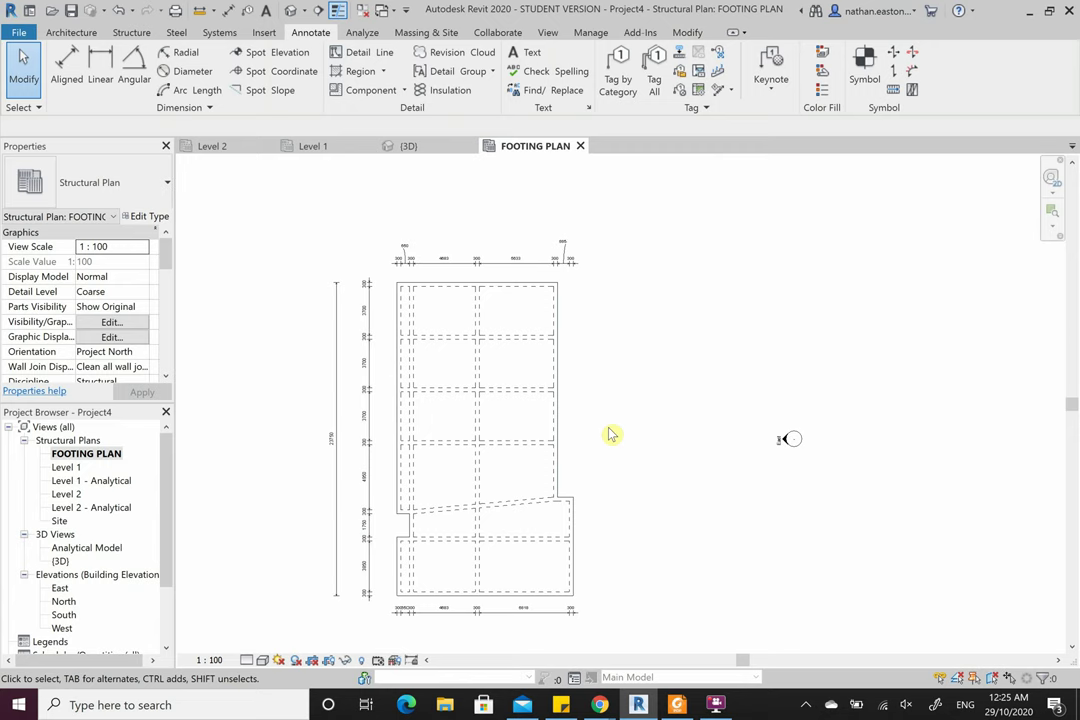
scroll(576, 545, up, 2)
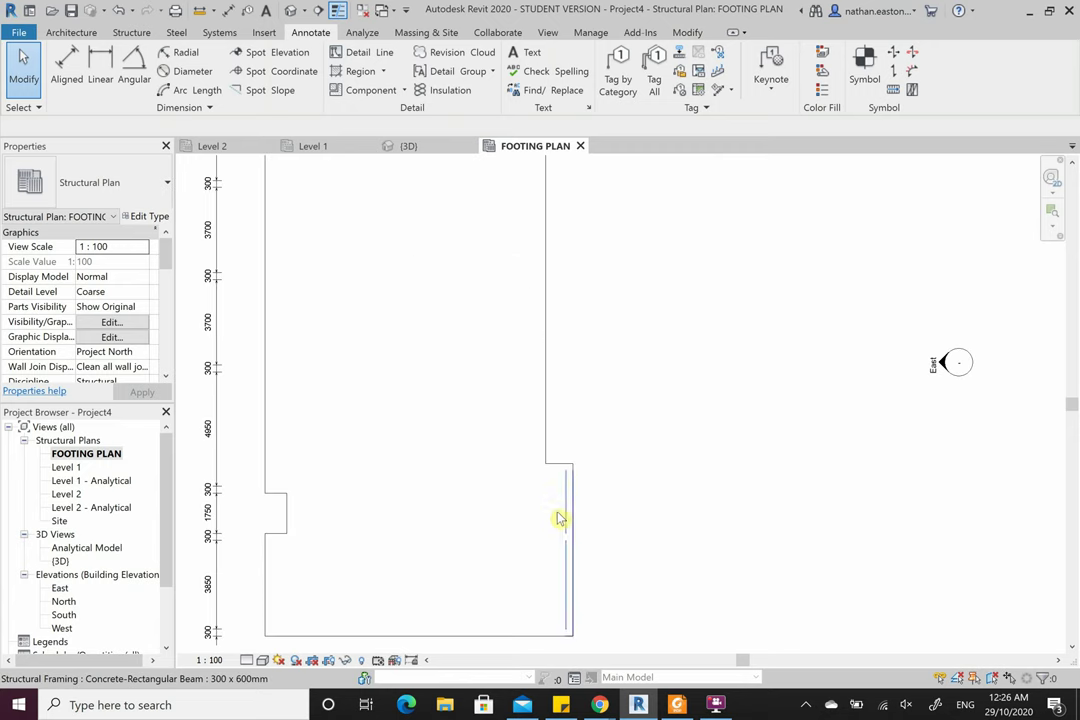
click(537, 451)
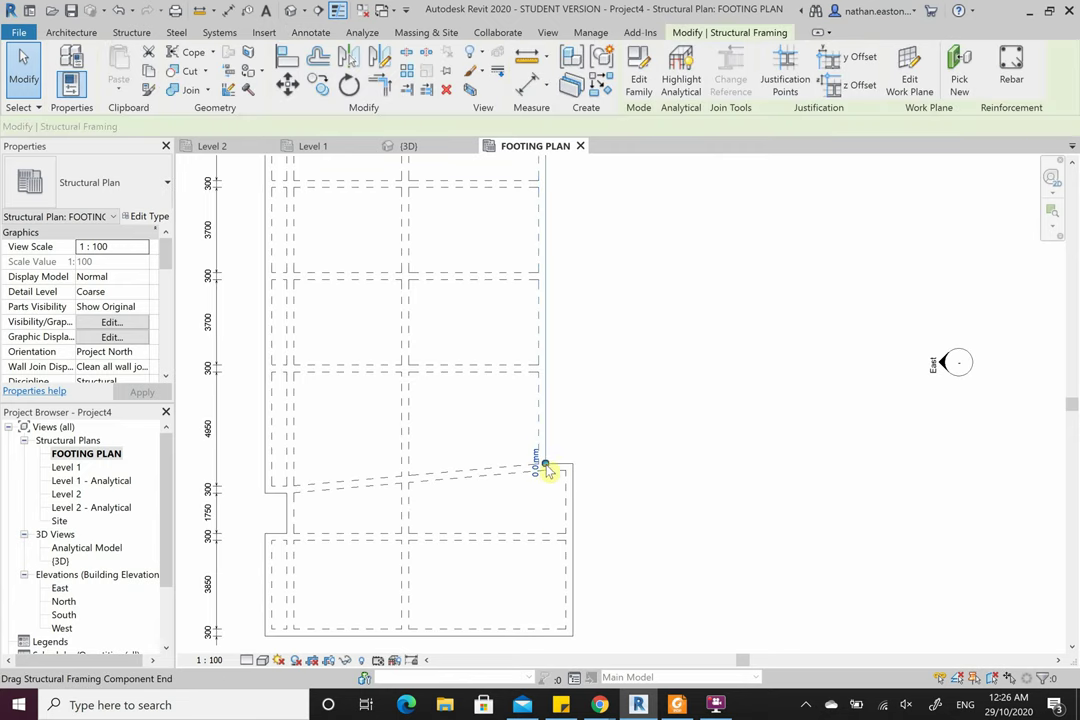
drag(545, 470, 549, 631)
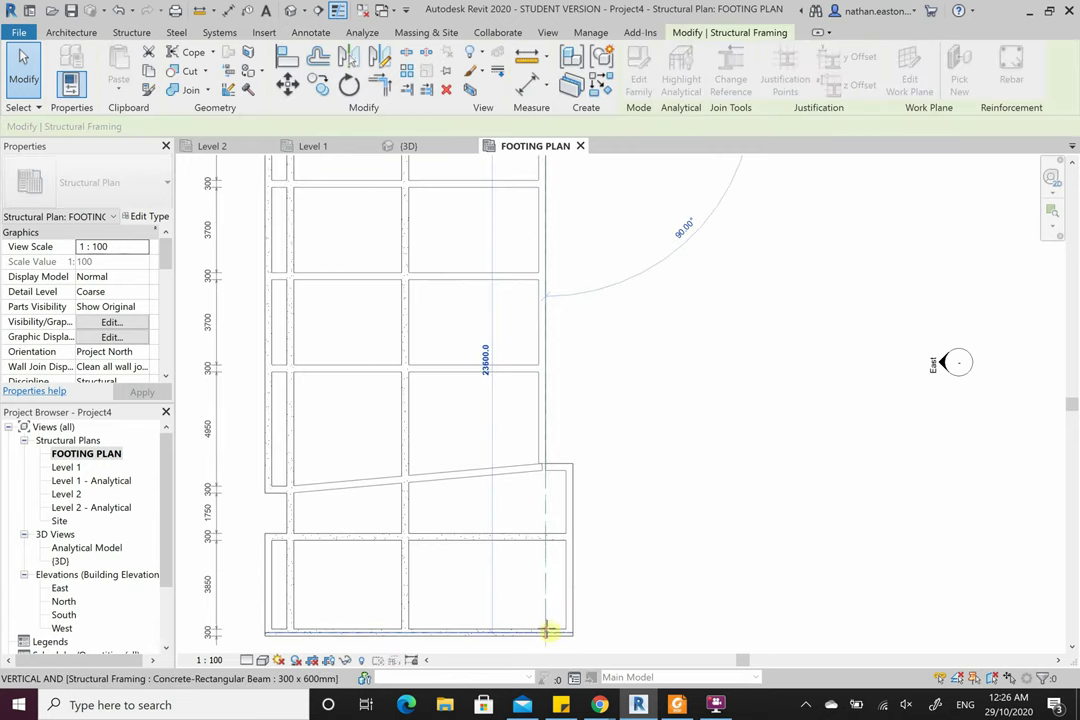
key(Escape)
scroll(651, 510, down, 3)
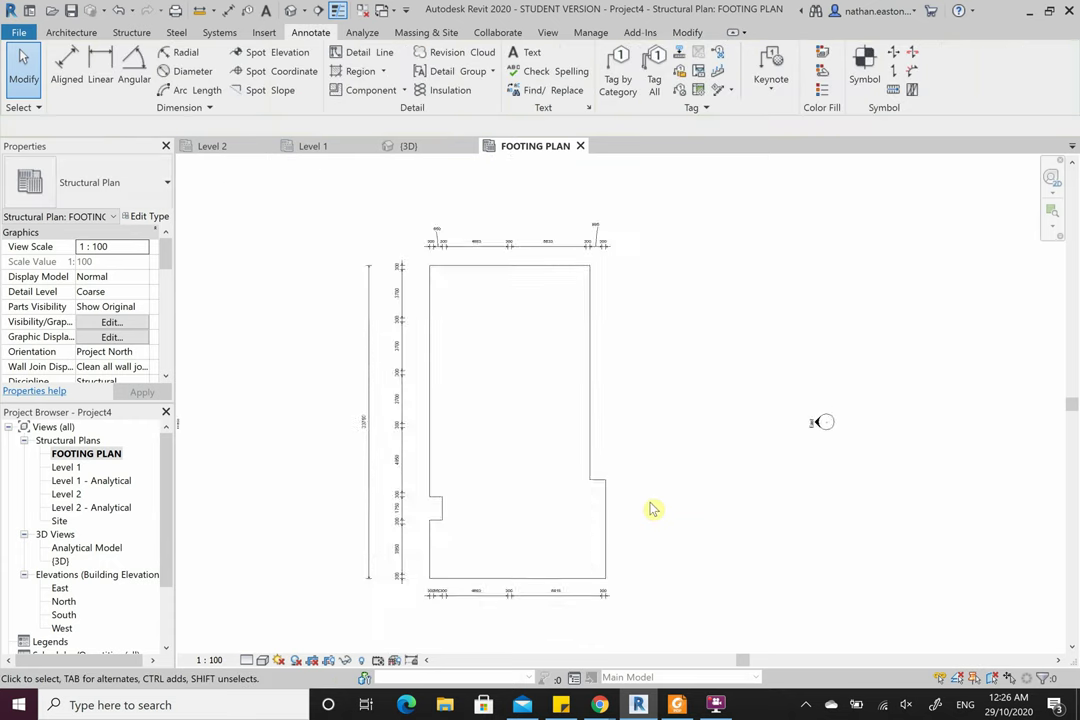
scroll(678, 492, up, 1)
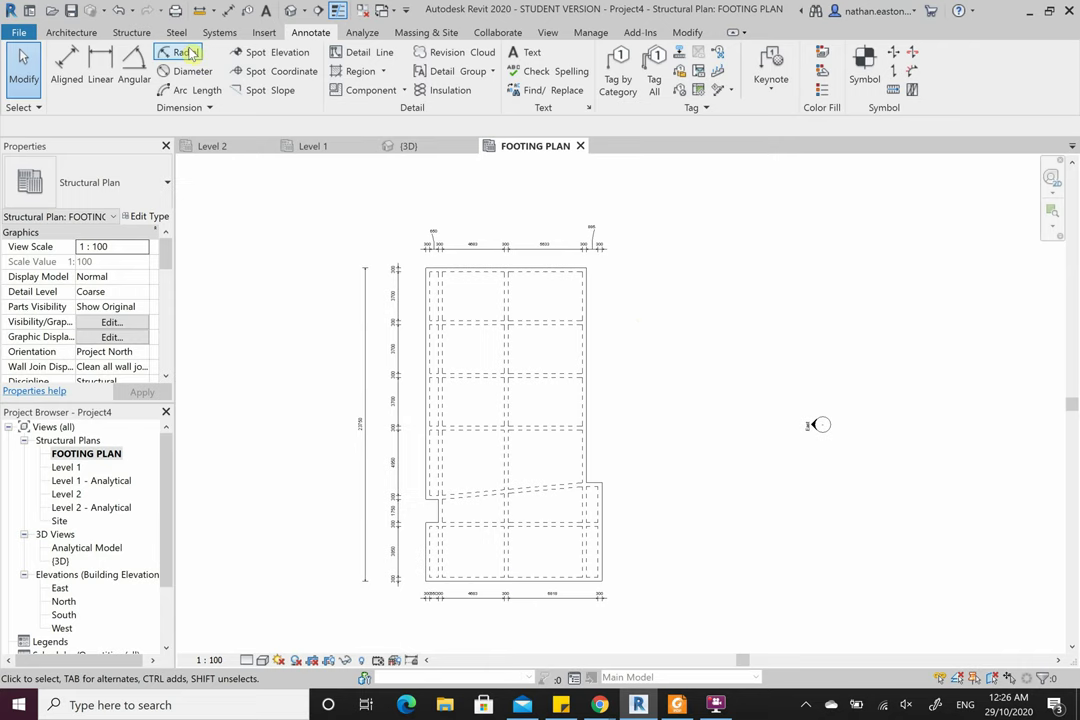
- Start a structural fabric area reinforcement hosted on the footing slab
click(130, 33)
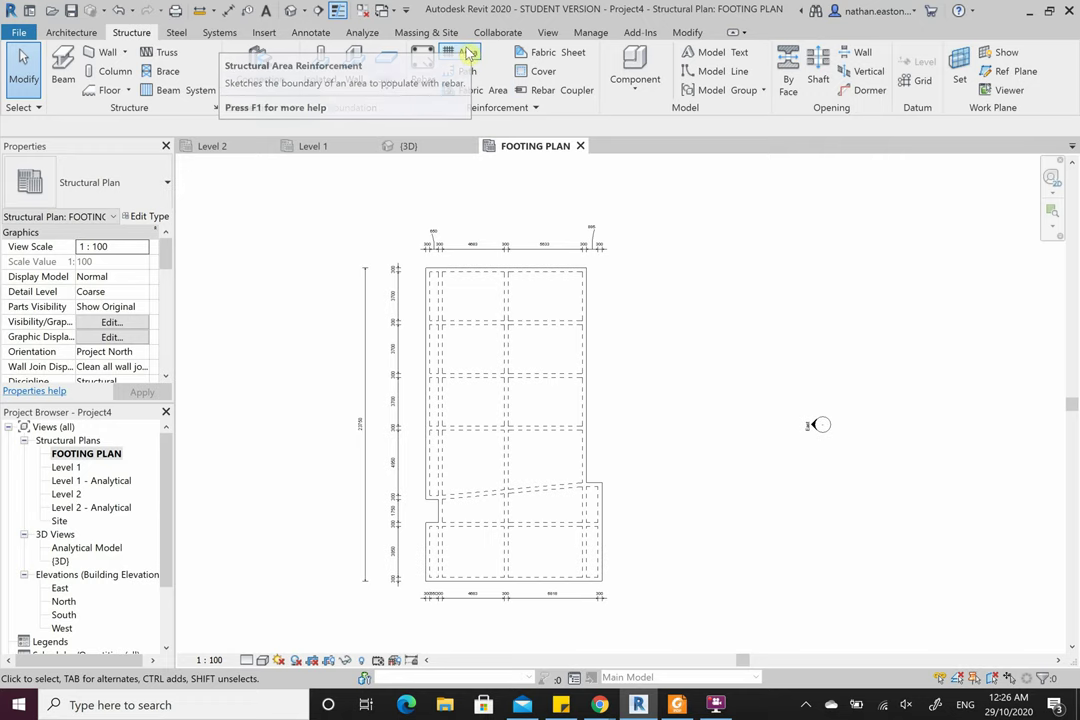
click(496, 91)
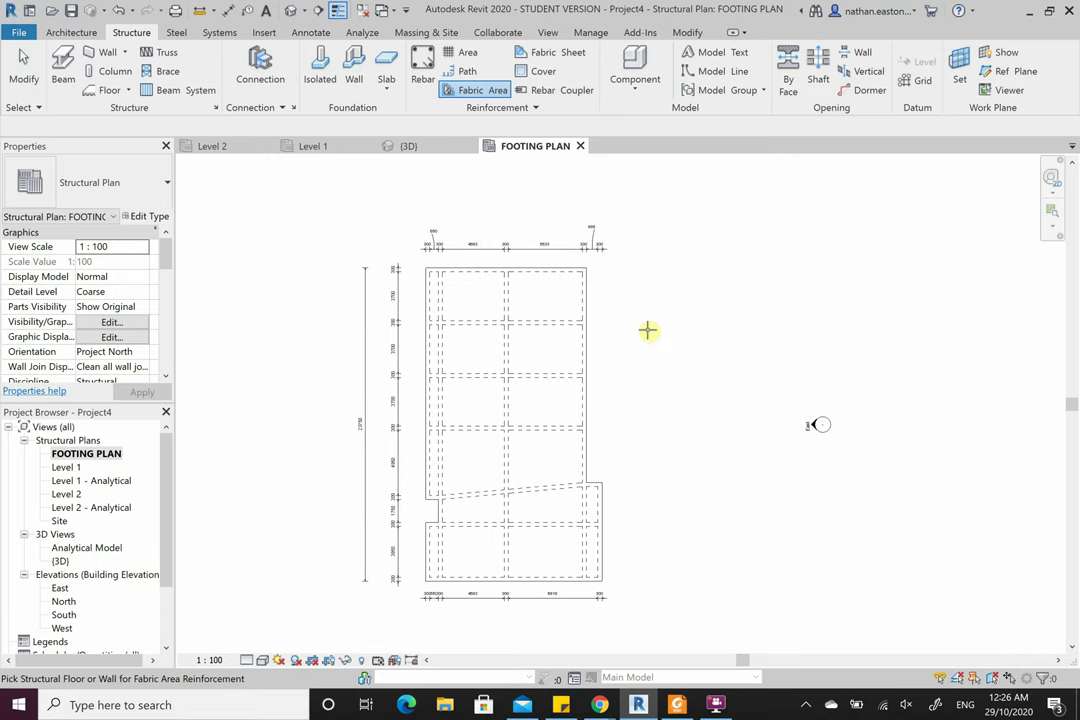
click(590, 319)
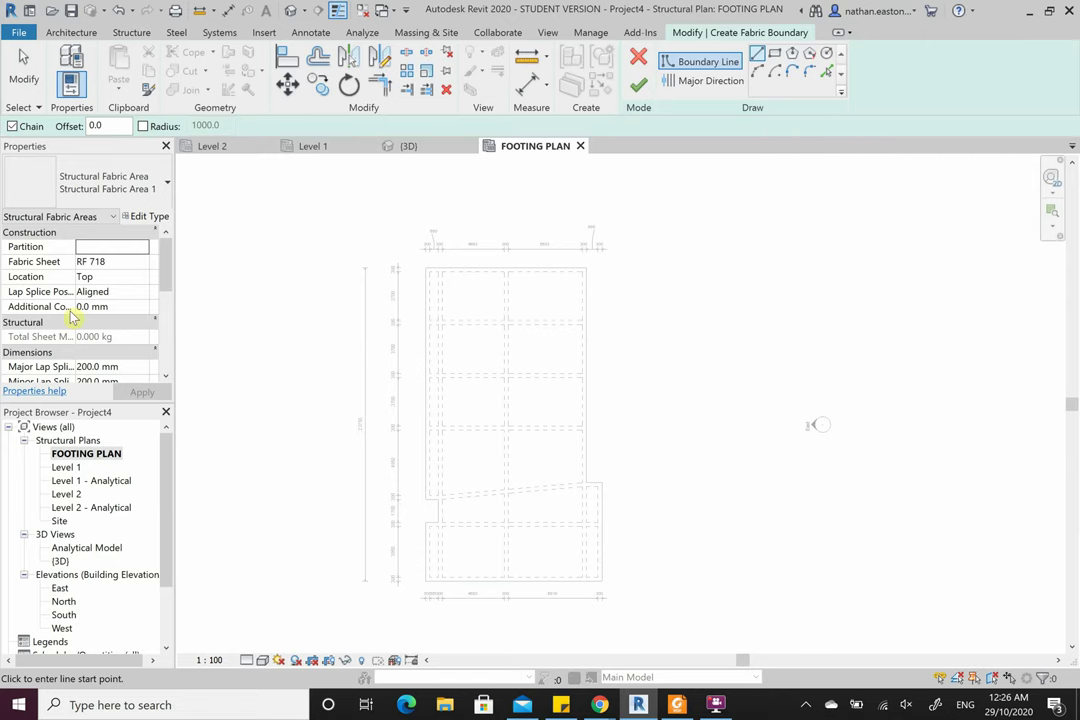
- Set the fabric area's Fabric Sheet to SL 82
click(146, 262)
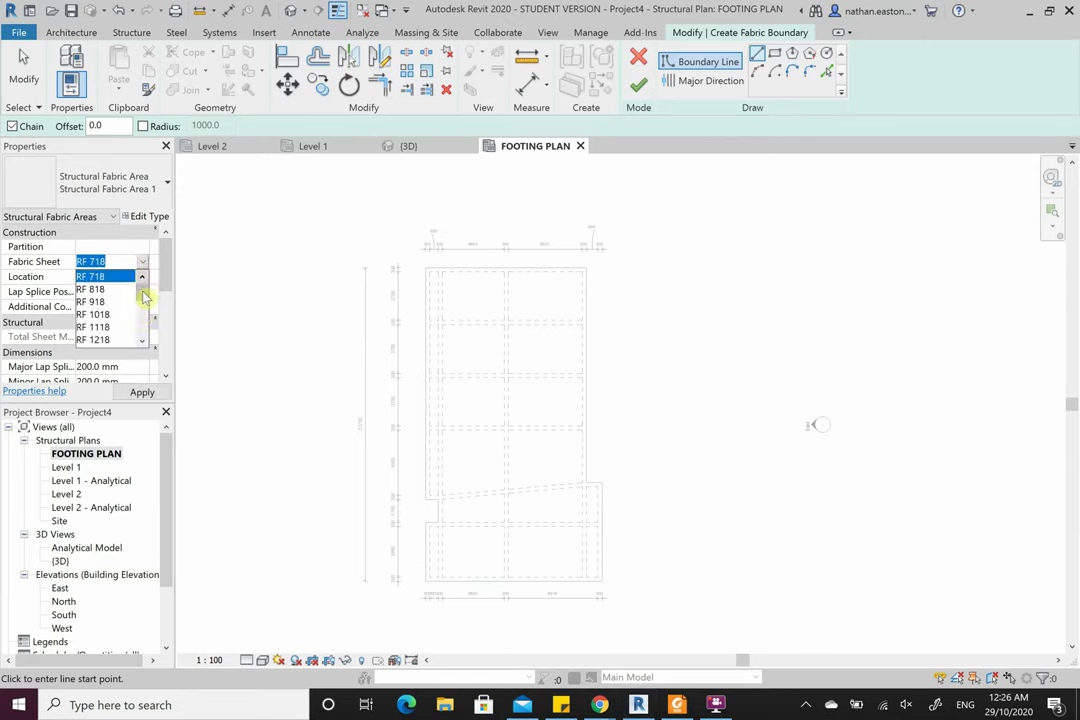
mouse_move(143, 293)
mouse_down()
mouse_move(145, 348)
mouse_move(142, 298)
mouse_up()
scroll(140, 300, down, 2)
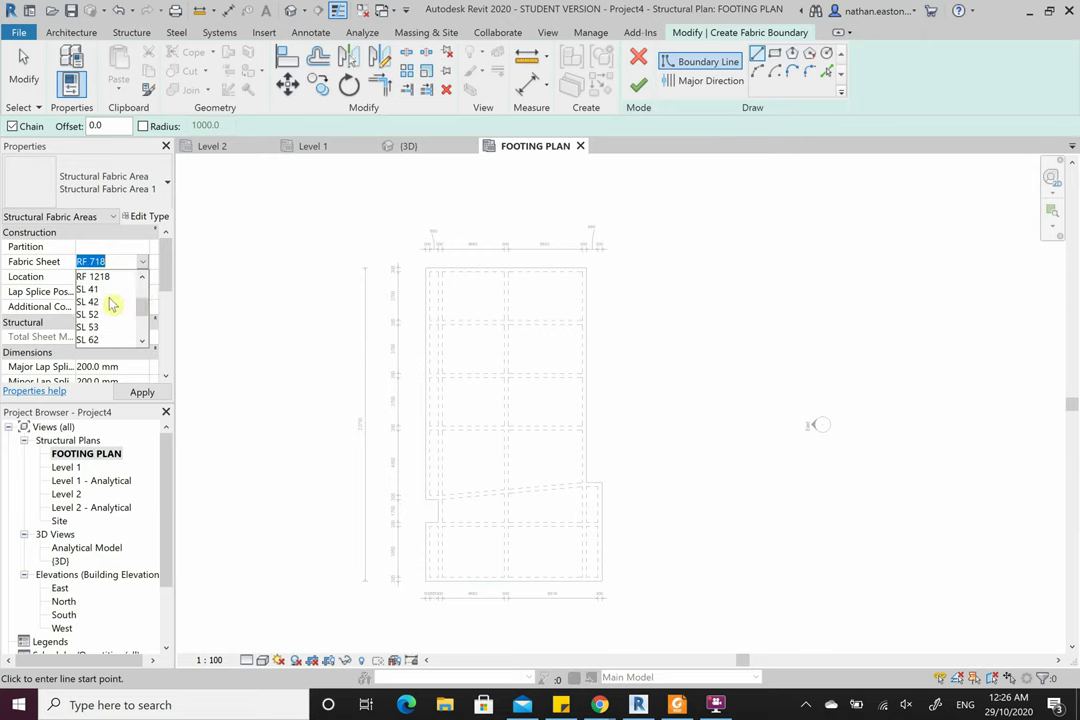
scroll(112, 305, down, 3)
scroll(112, 305, down, 3)
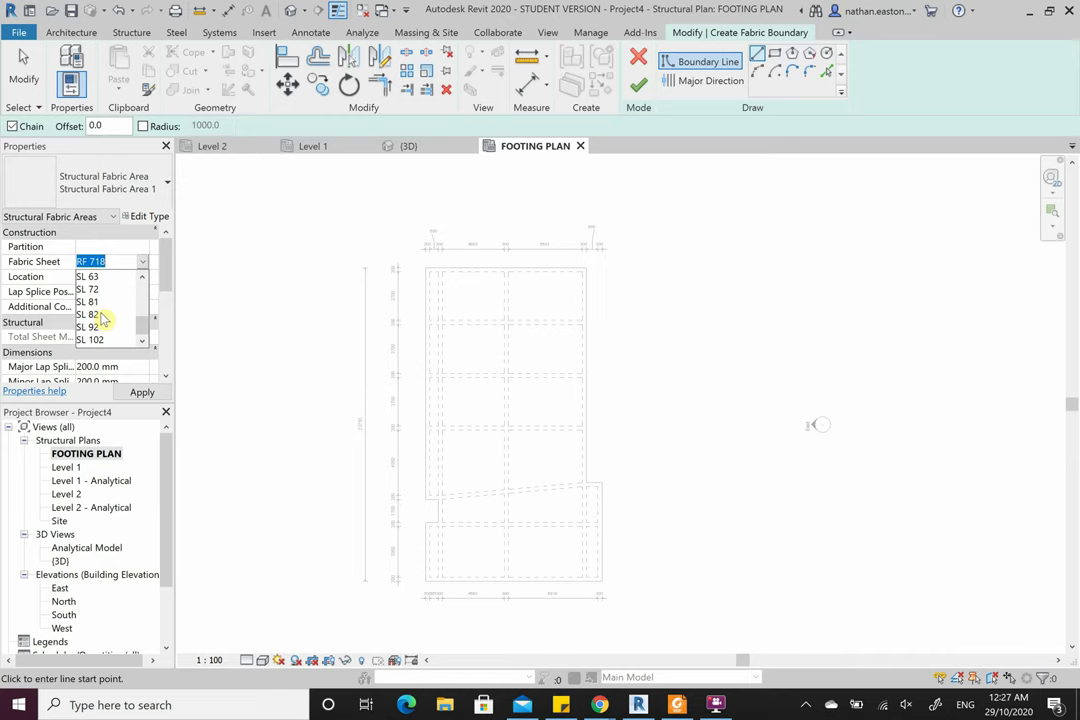
click(90, 314)
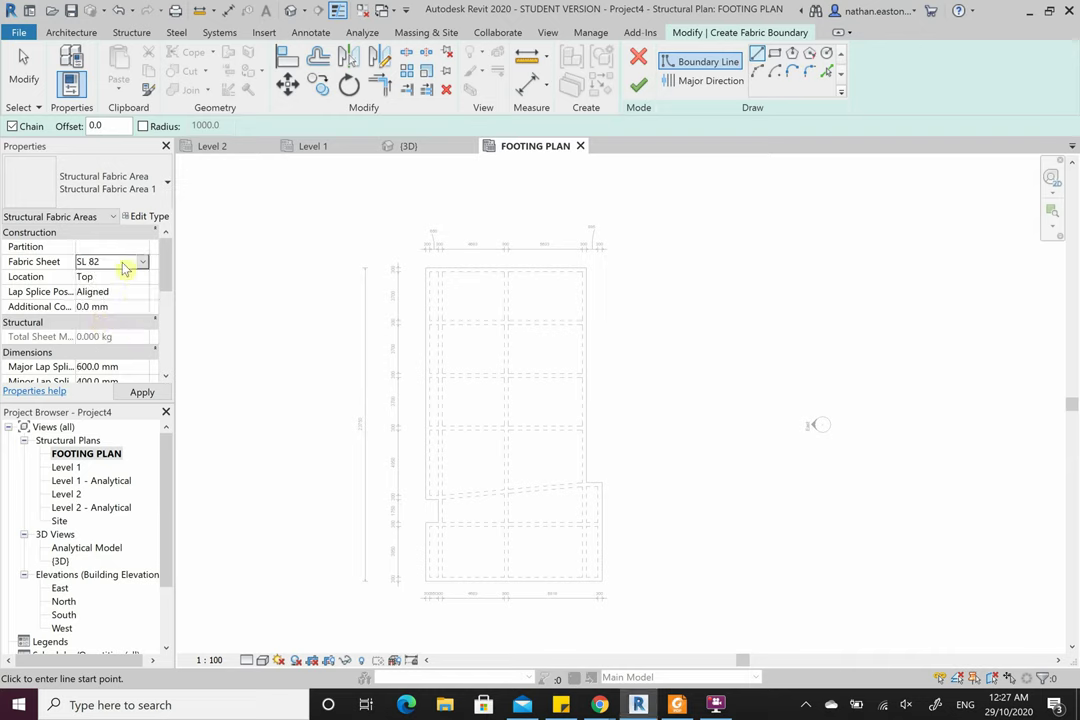
- Switch to Foxit Reader and check the slab reinforcement notes for Figure 3.1 in AS 2870-2011, then return to Revit
click(677, 705)
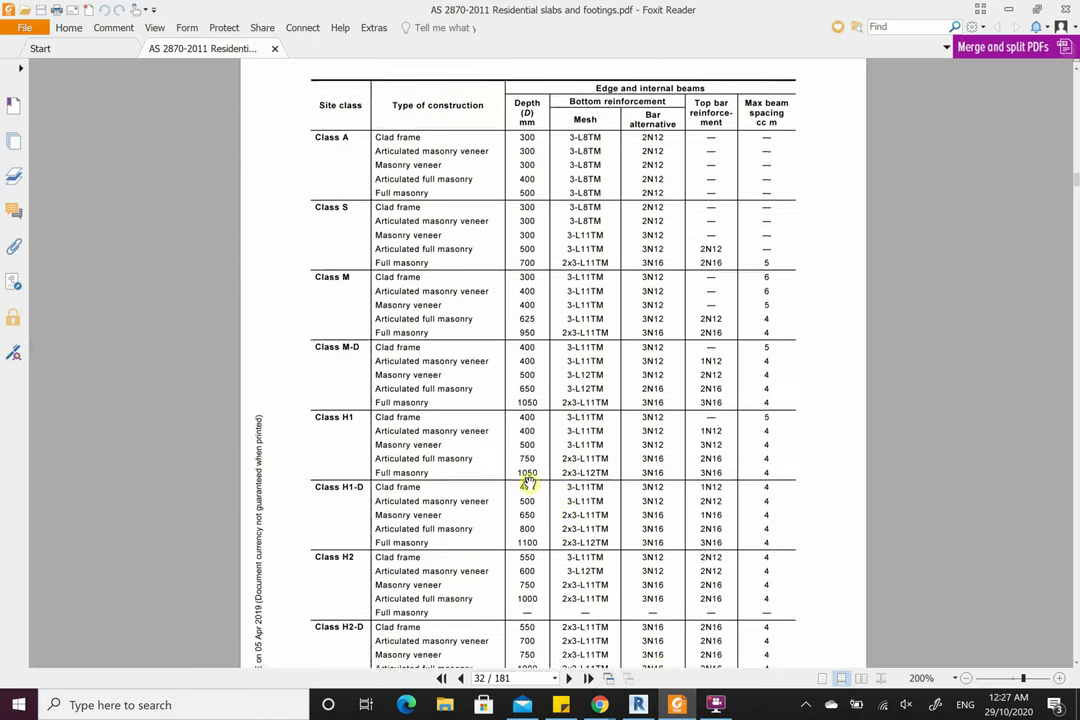
scroll(483, 419, down, 3)
scroll(483, 419, down, 1)
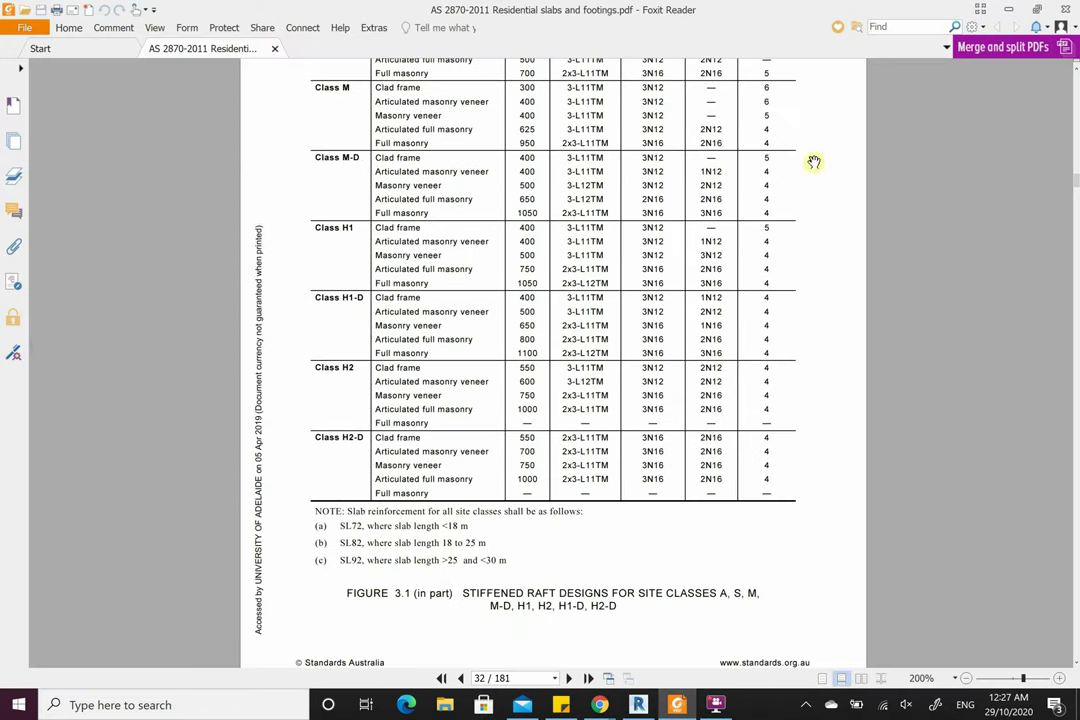
key(alt+Tab)
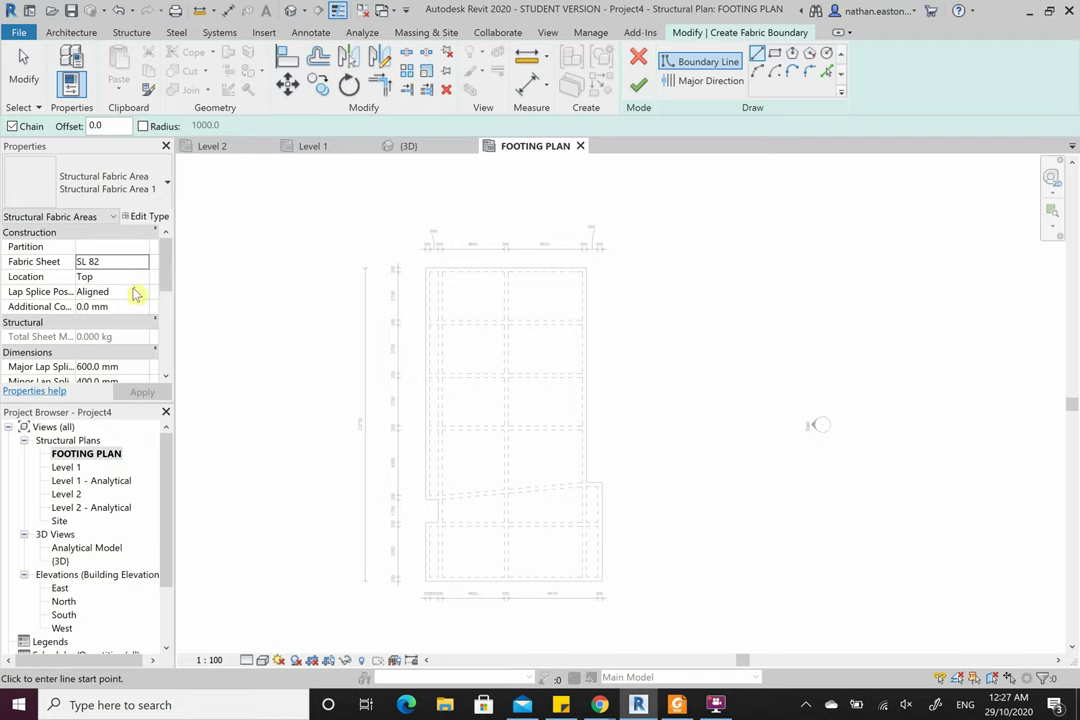
- Review the fabric area's lap splice lengths and additional cover offset
scroll(128, 295, down, 5)
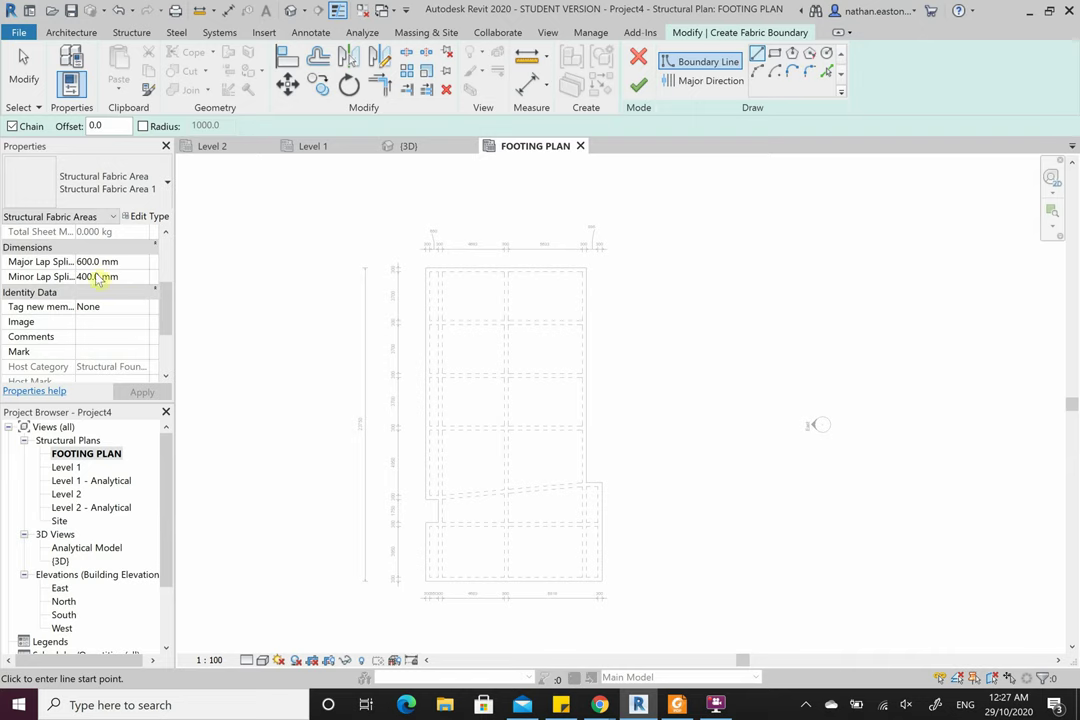
scroll(120, 343, up, 5)
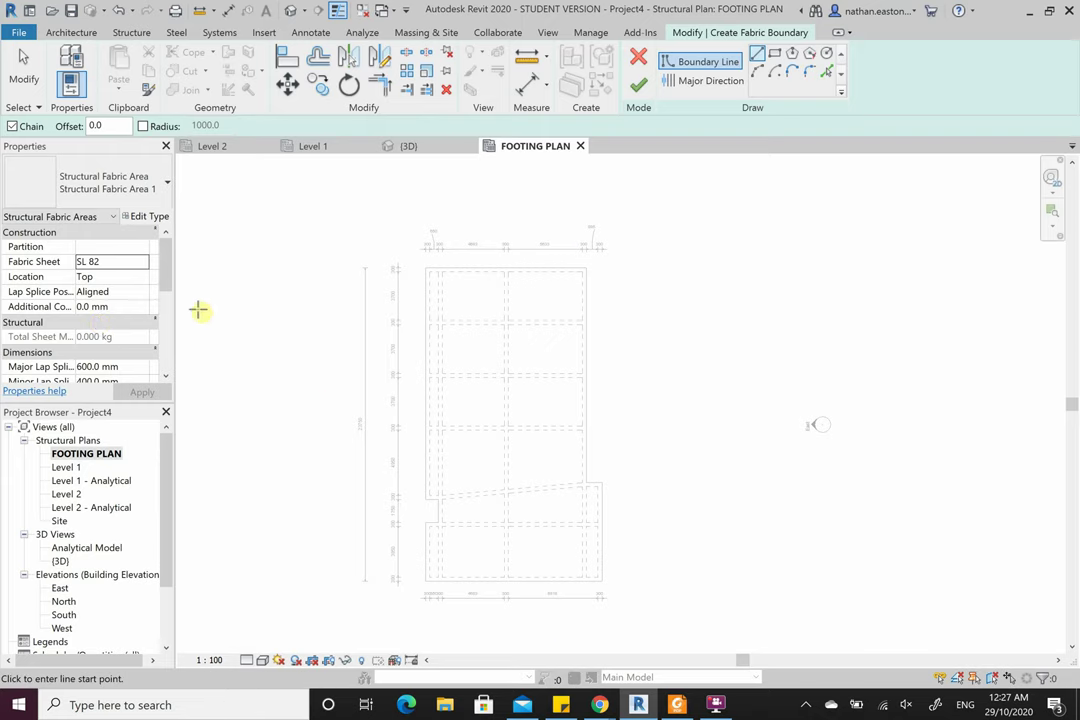
click(88, 309)
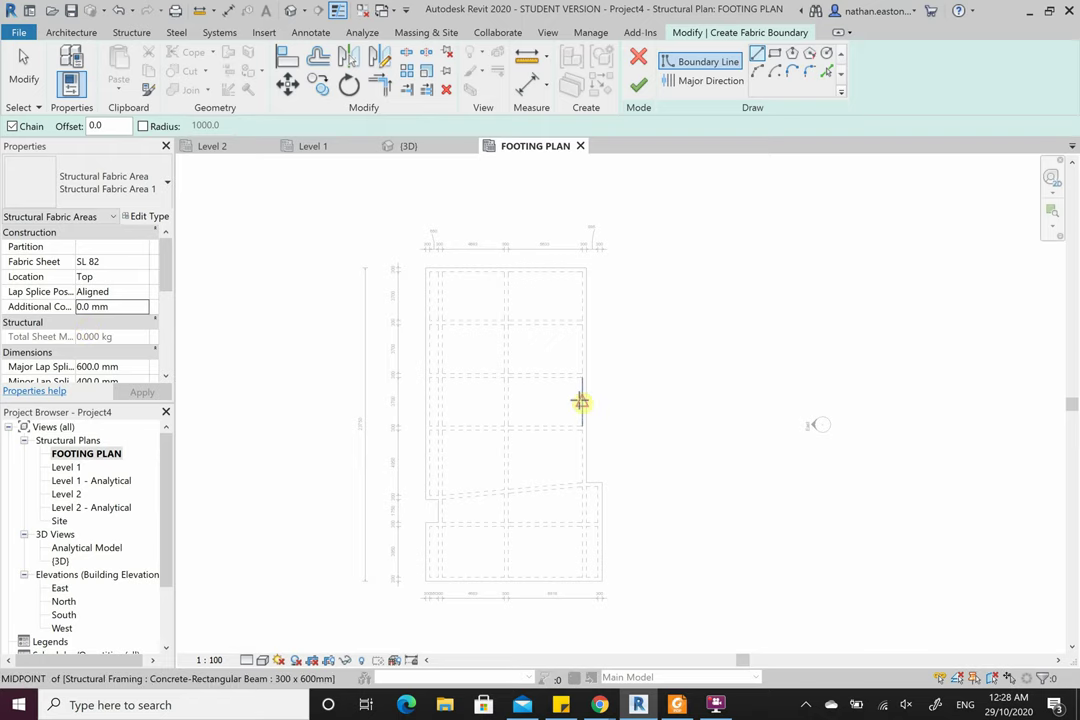
- Pick the slab's north edge, upper west edge, and stepped east edges as fabric boundary lines
click(508, 373)
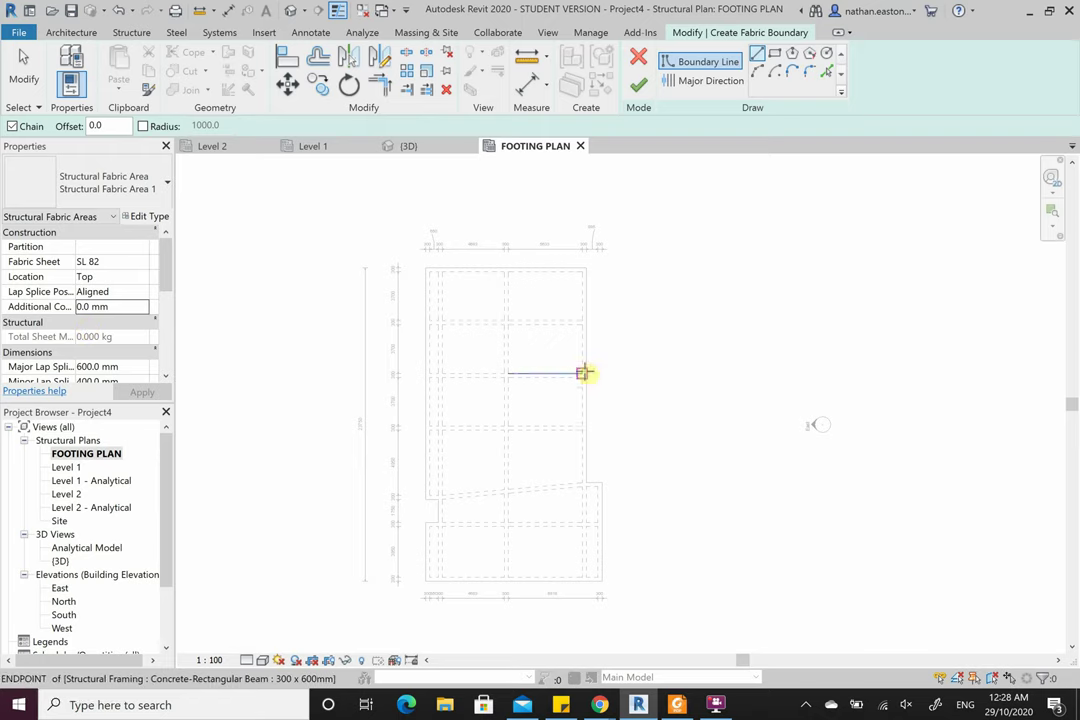
key(Escape)
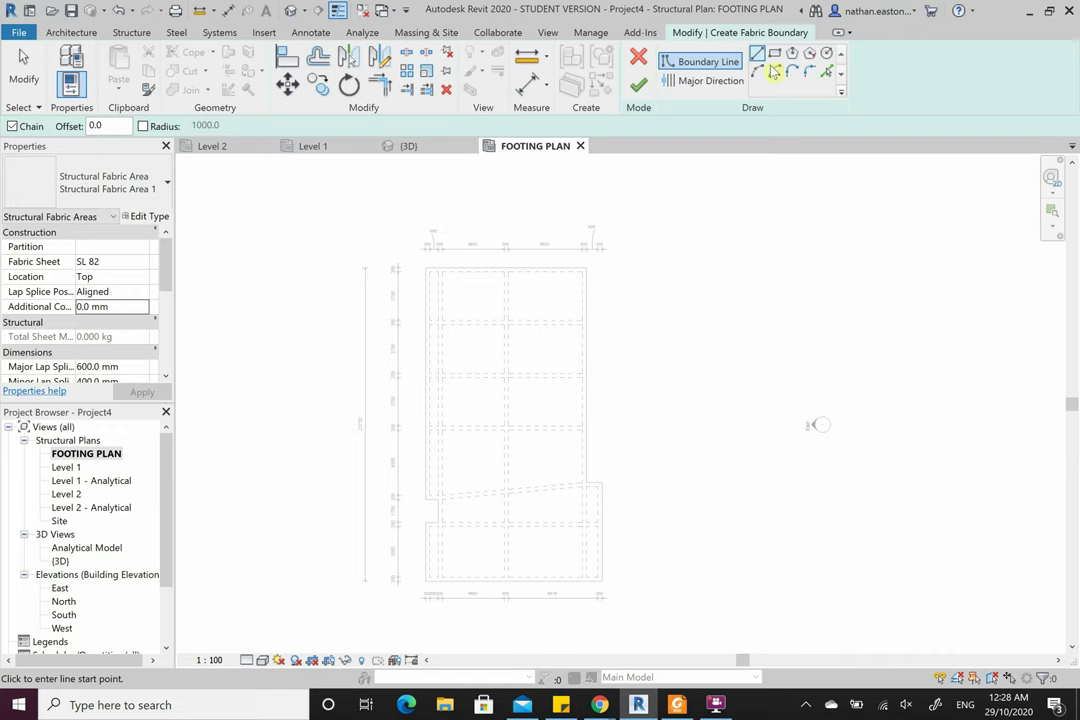
click(826, 72)
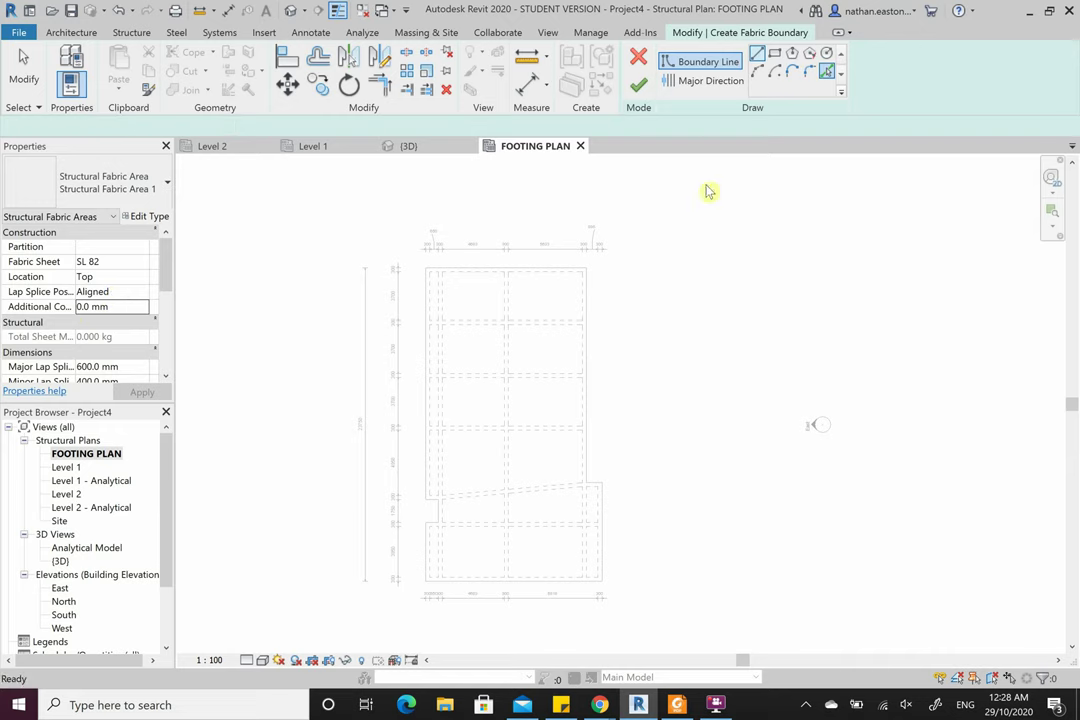
click(535, 272)
click(429, 380)
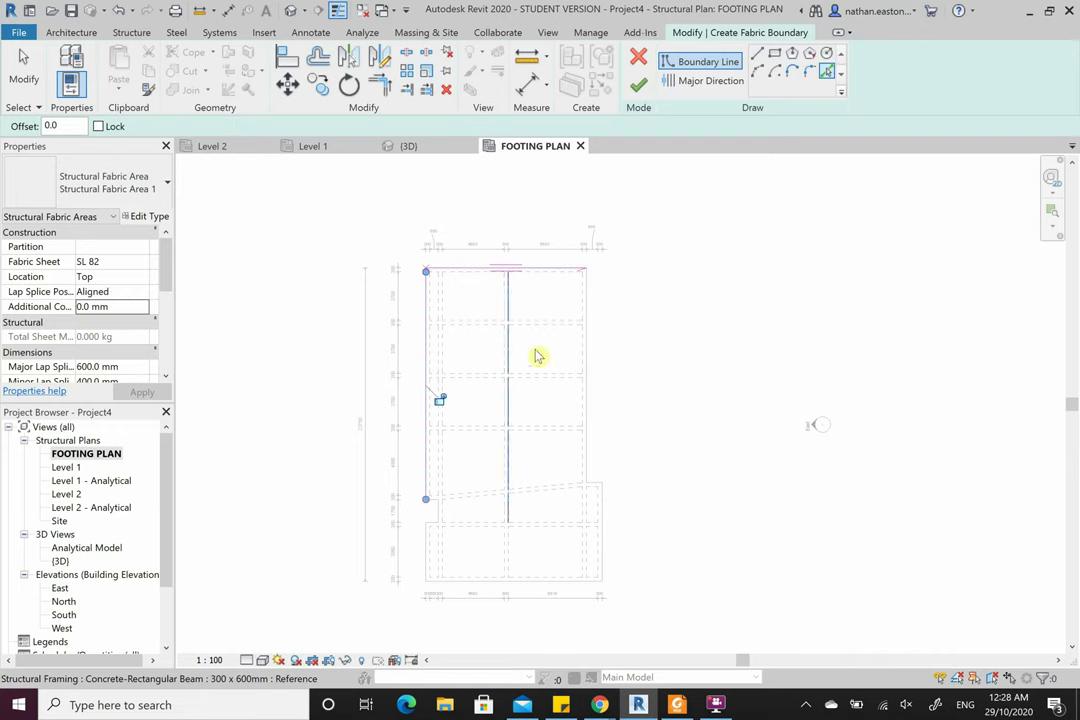
click(590, 384)
scroll(610, 480, up, 3)
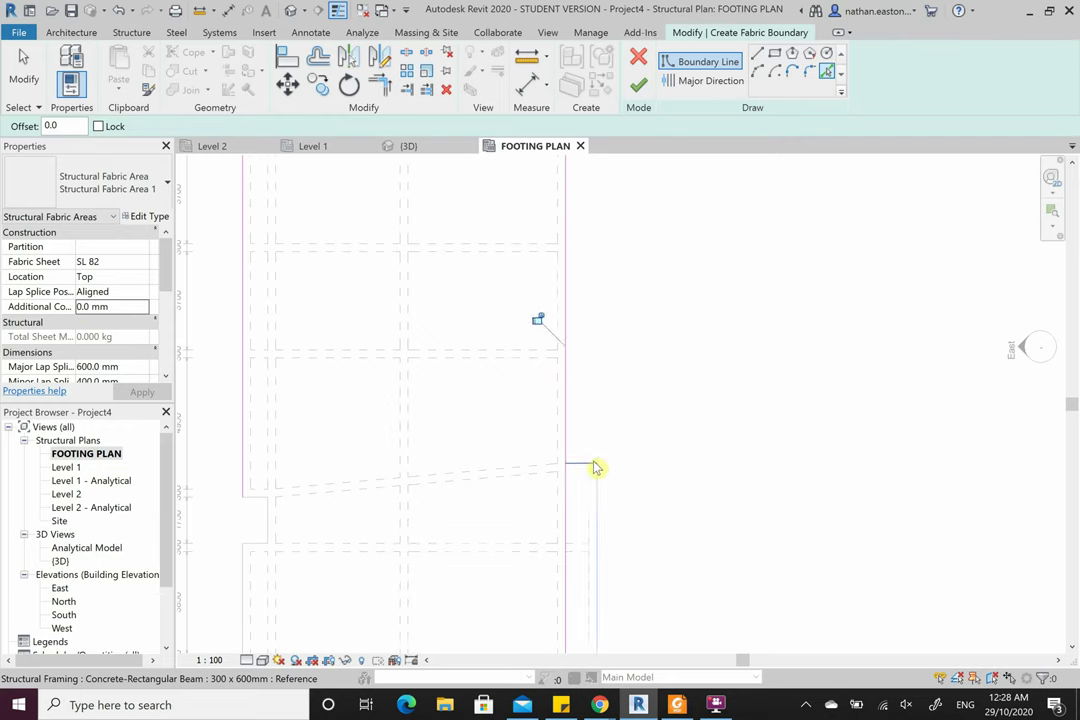
click(595, 466)
click(603, 489)
- Pick the slab's south edge, lower west edge and west notch edges as fabric boundary lines
scroll(552, 501, down, 4)
scroll(525, 506, up, 2)
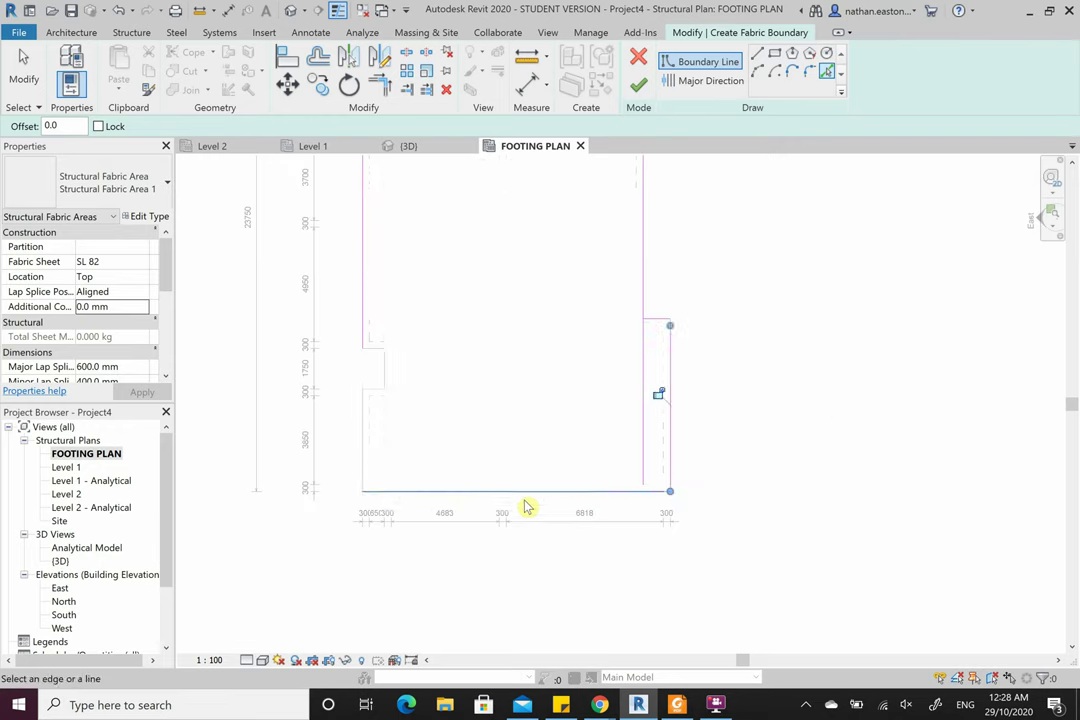
click(528, 505)
click(368, 447)
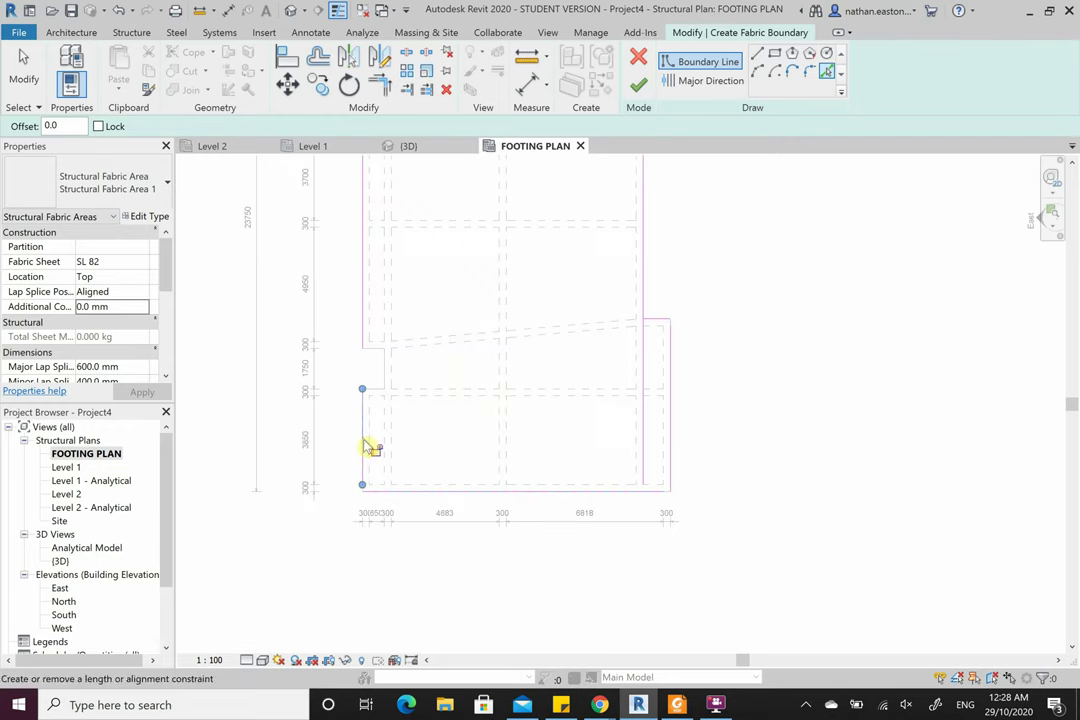
click(382, 352)
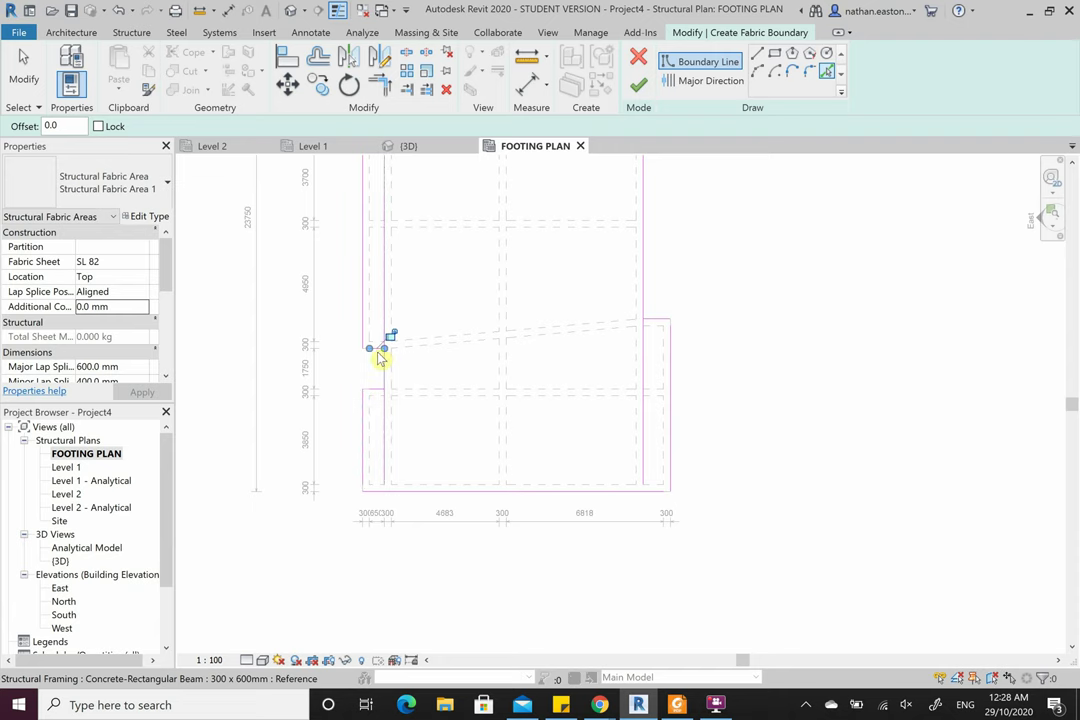
- Trim the fabric boundary lines to corners at the west notch and the east step of the slab
click(379, 85)
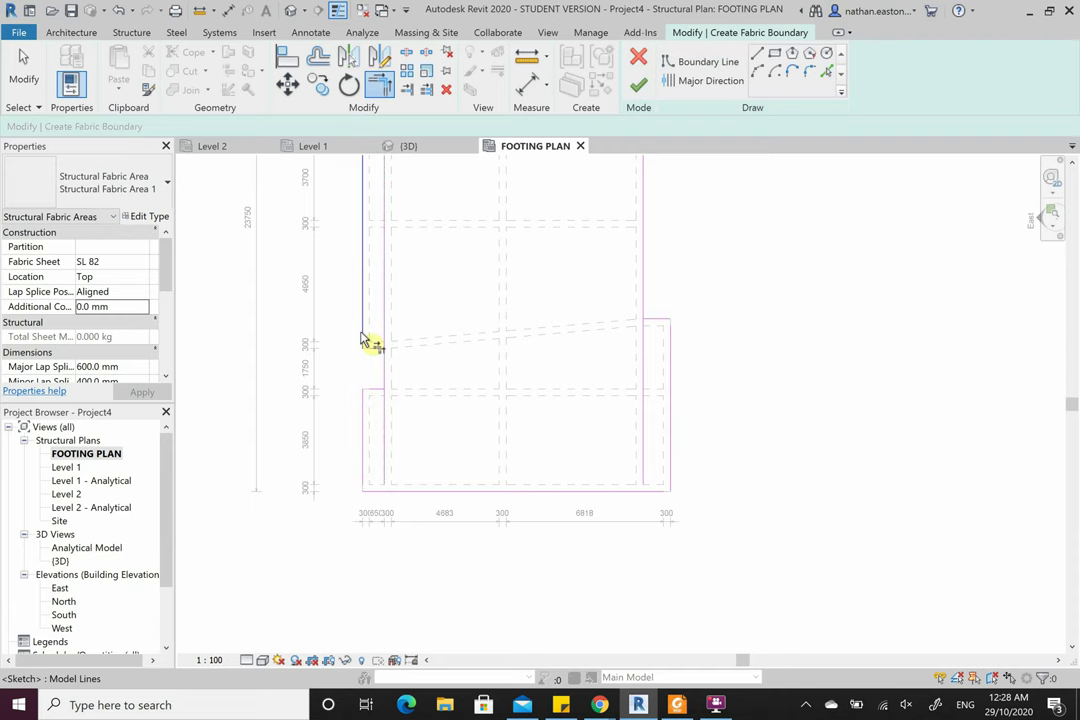
click(376, 349)
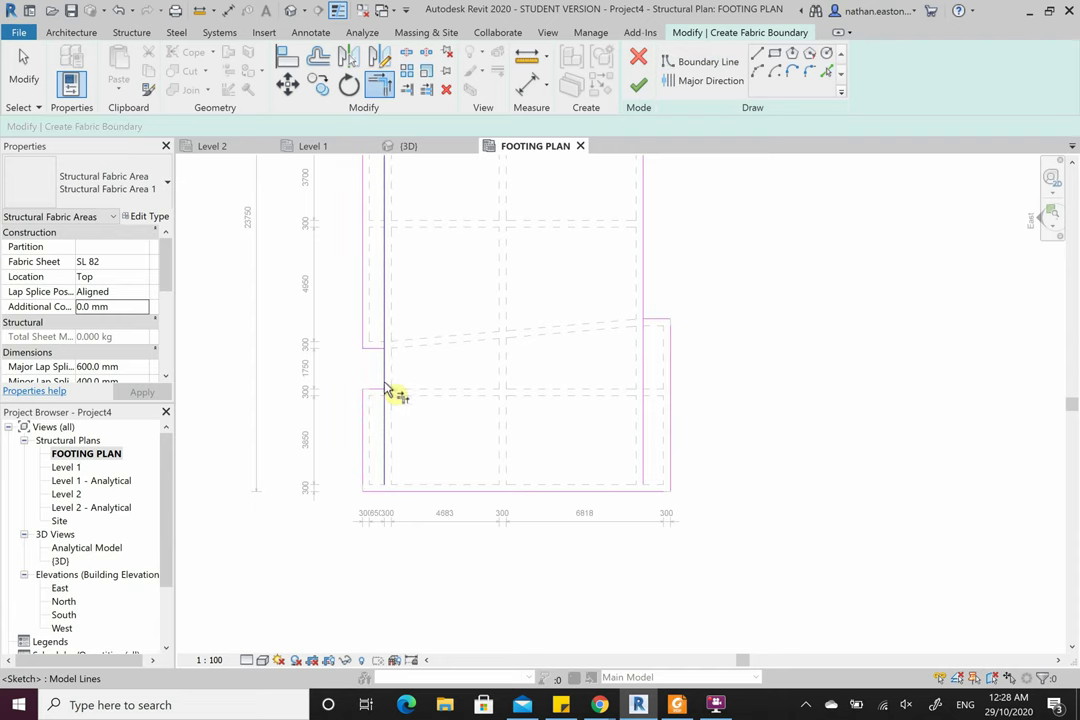
click(386, 396)
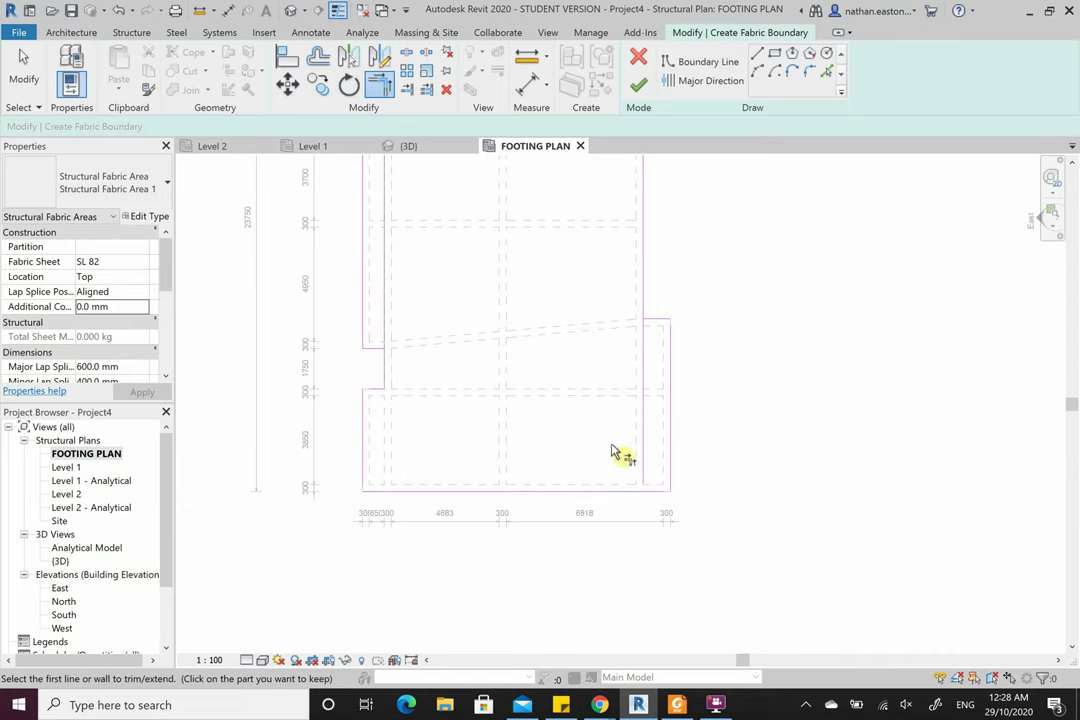
click(676, 432)
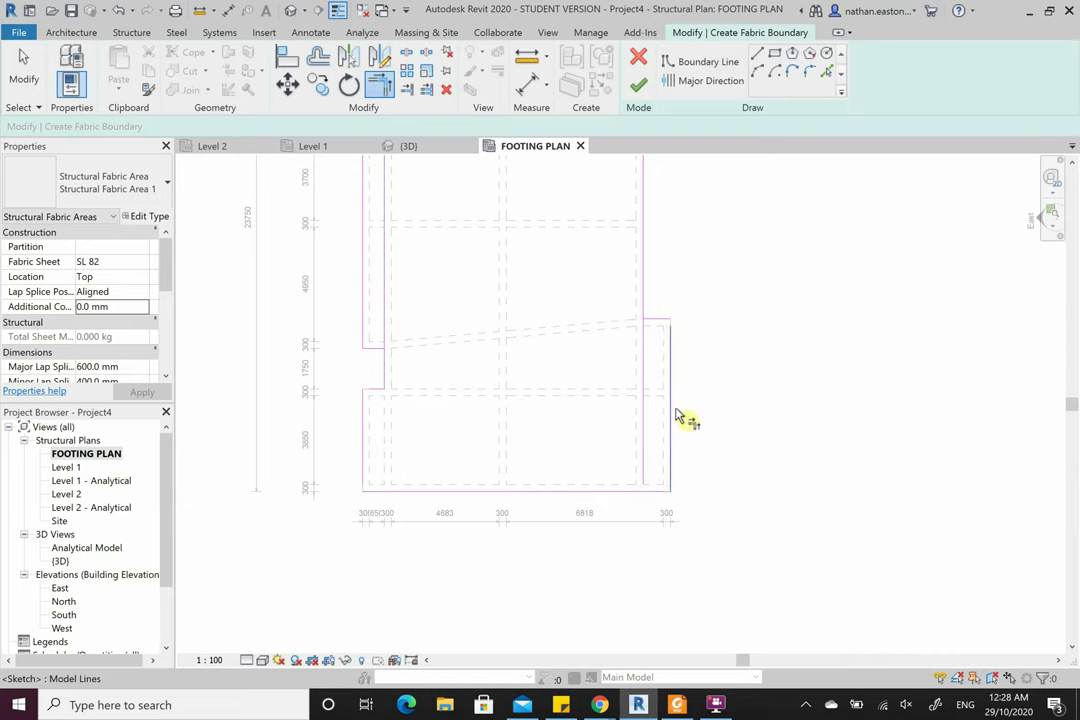
click(647, 296)
- Trim the fabric boundary lines at the slab's north corners and cut the surplus inner line north of the west notch
scroll(605, 532, down, 4)
scroll(605, 290, up, 2)
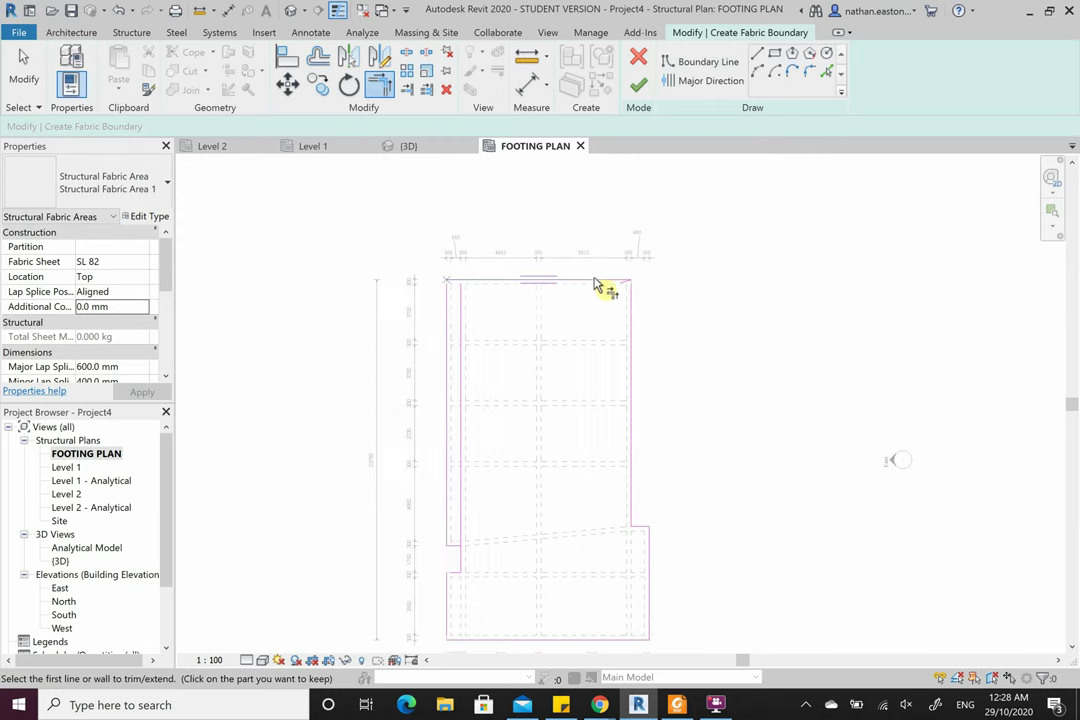
click(603, 281)
click(633, 352)
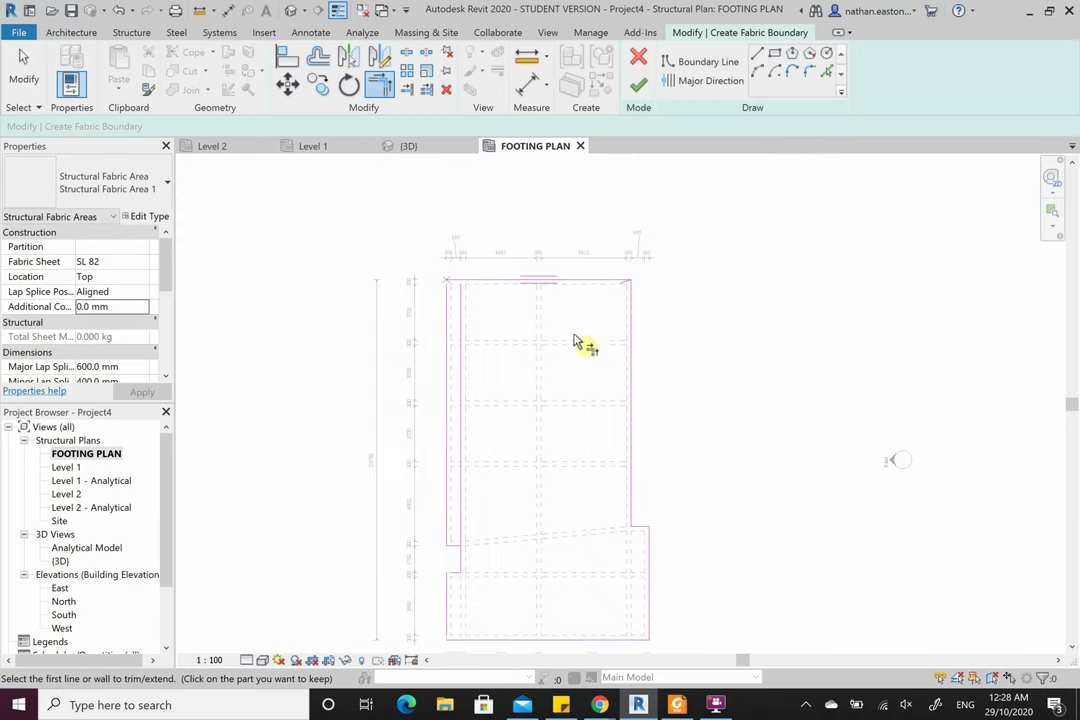
click(510, 284)
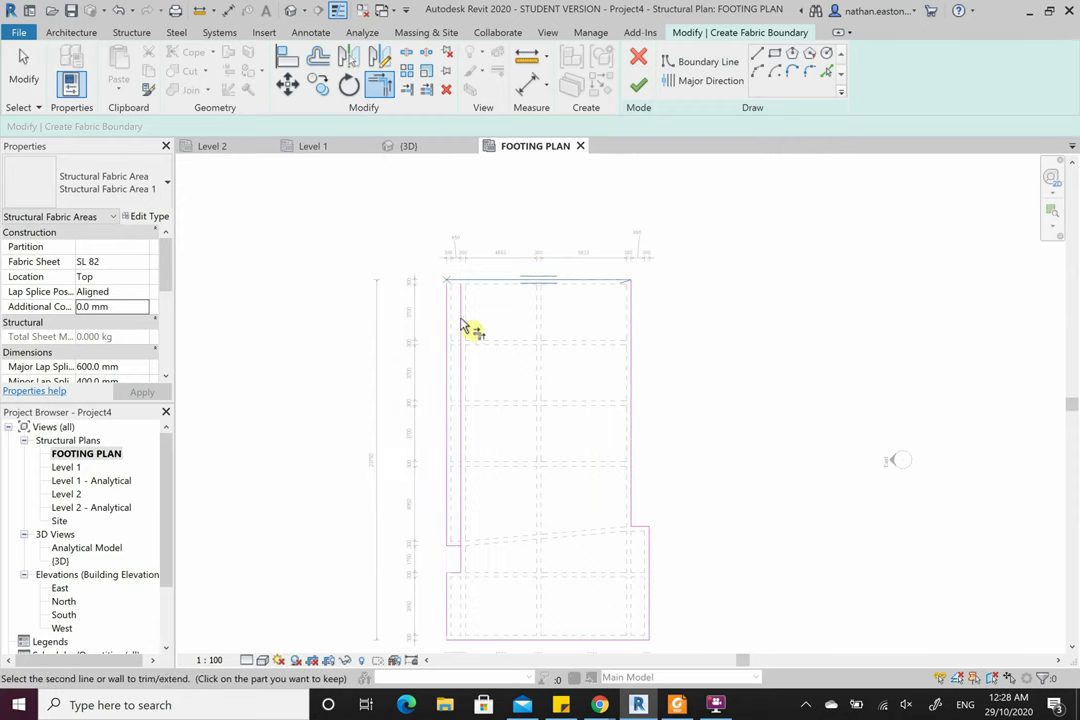
click(451, 545)
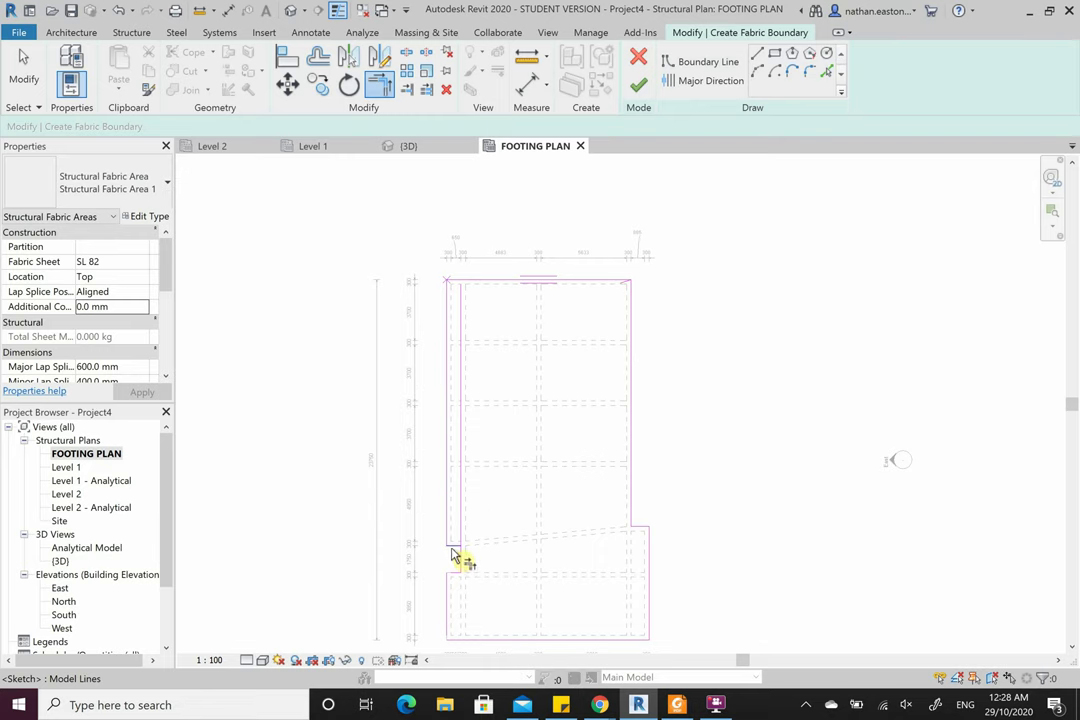
click(452, 576)
scroll(478, 577, up, 3)
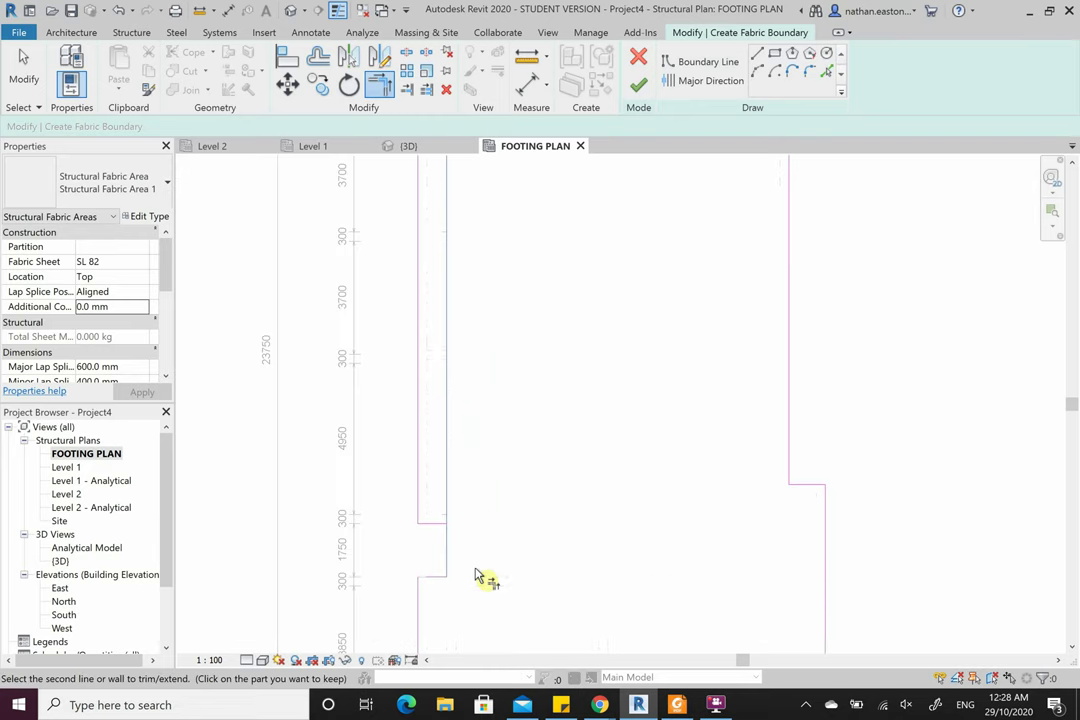
click(432, 528)
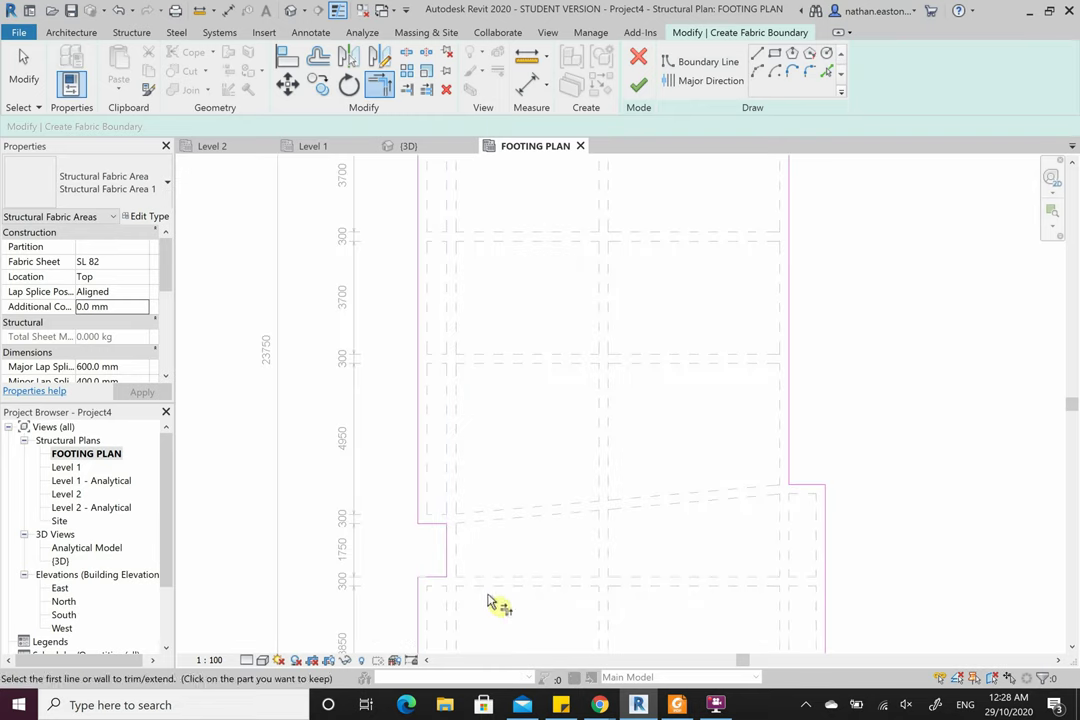
key(Escape)
key(Escape)
scroll(482, 566, down, 3)
scroll(458, 585, up, 4)
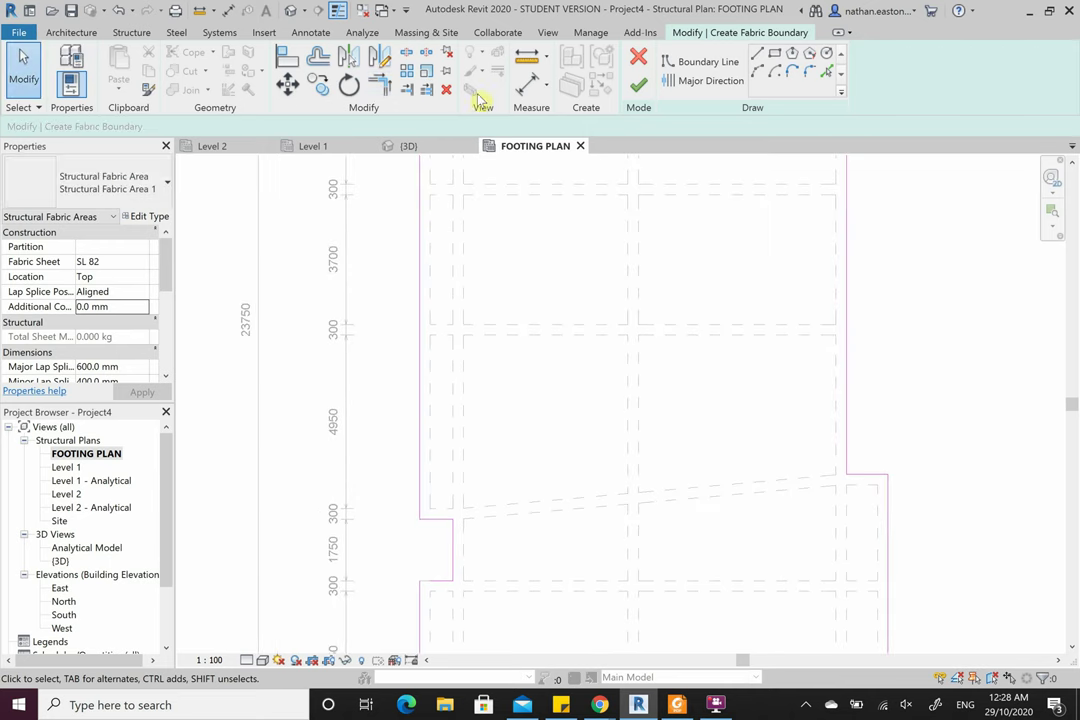
click(380, 88)
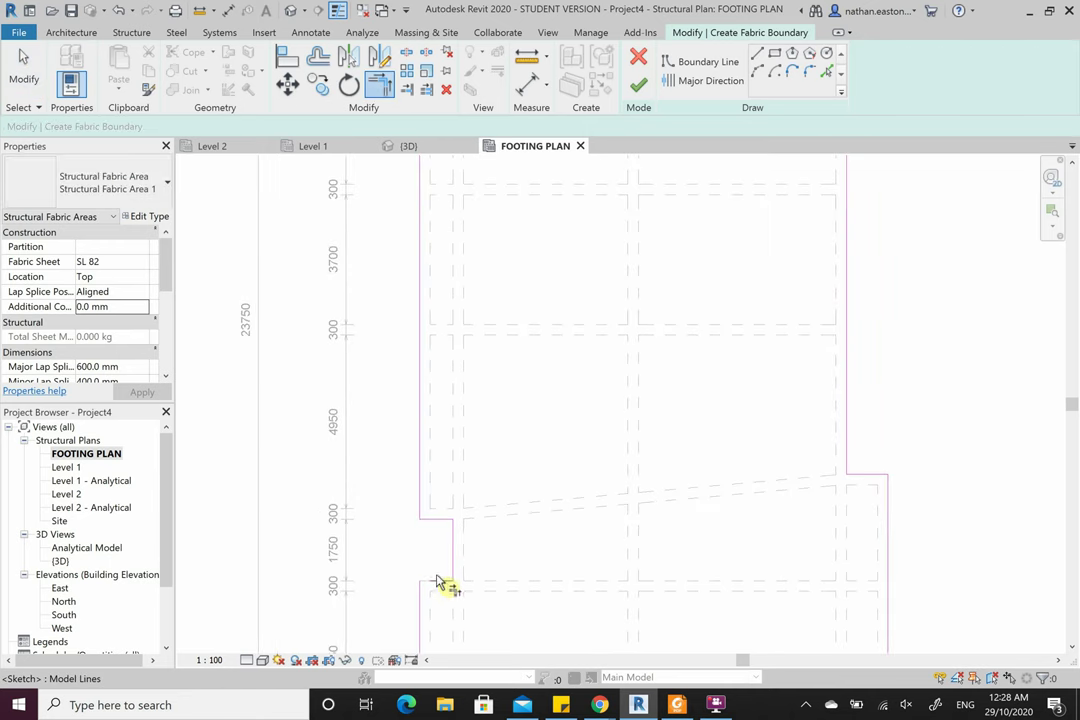
scroll(390, 453, down, 4)
key(Escape)
key(Escape)
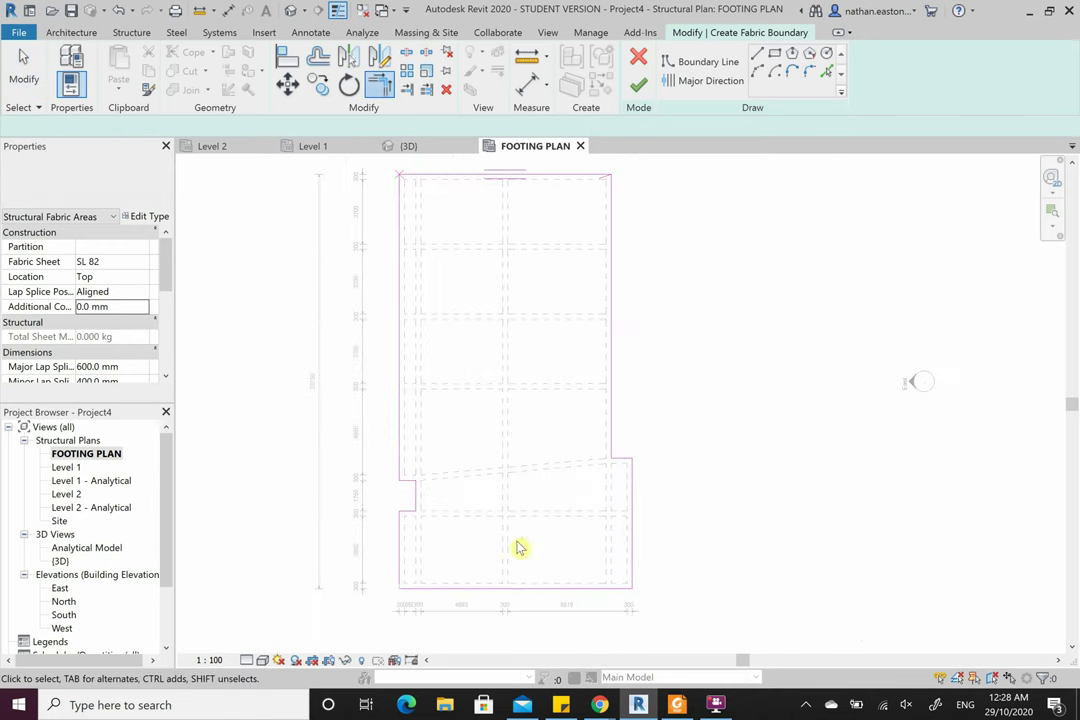
scroll(515, 548, down, 2)
- Try to finish the fabric boundary sketch and inspect the slab's southwest corner
click(638, 86)
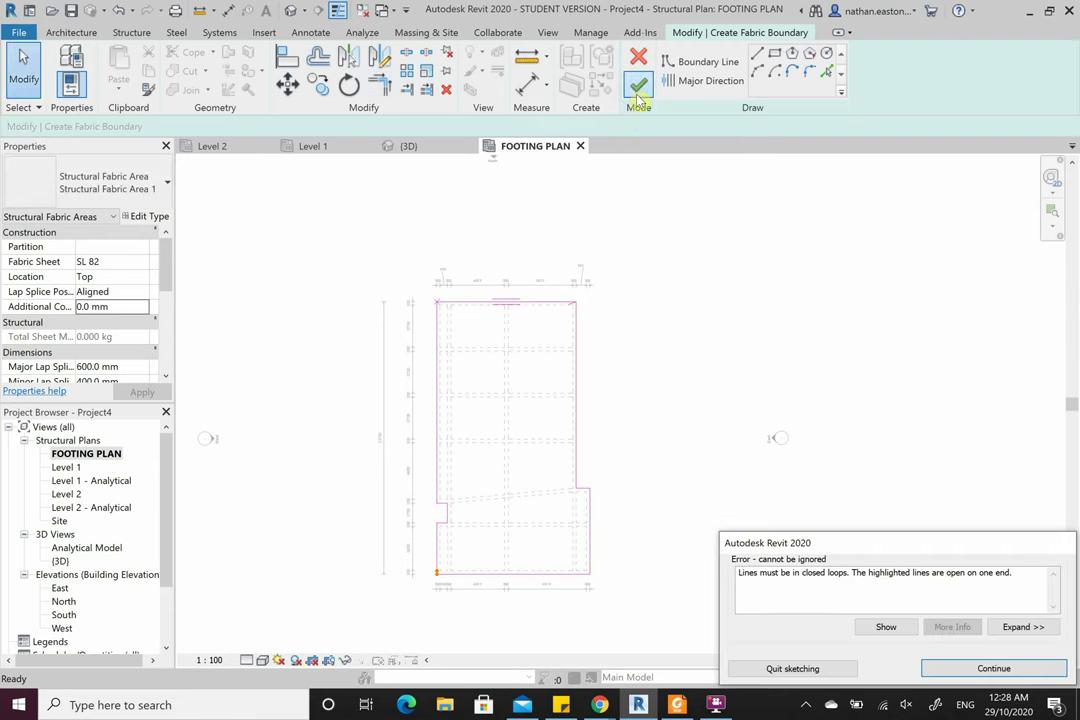
scroll(444, 584, up, 4)
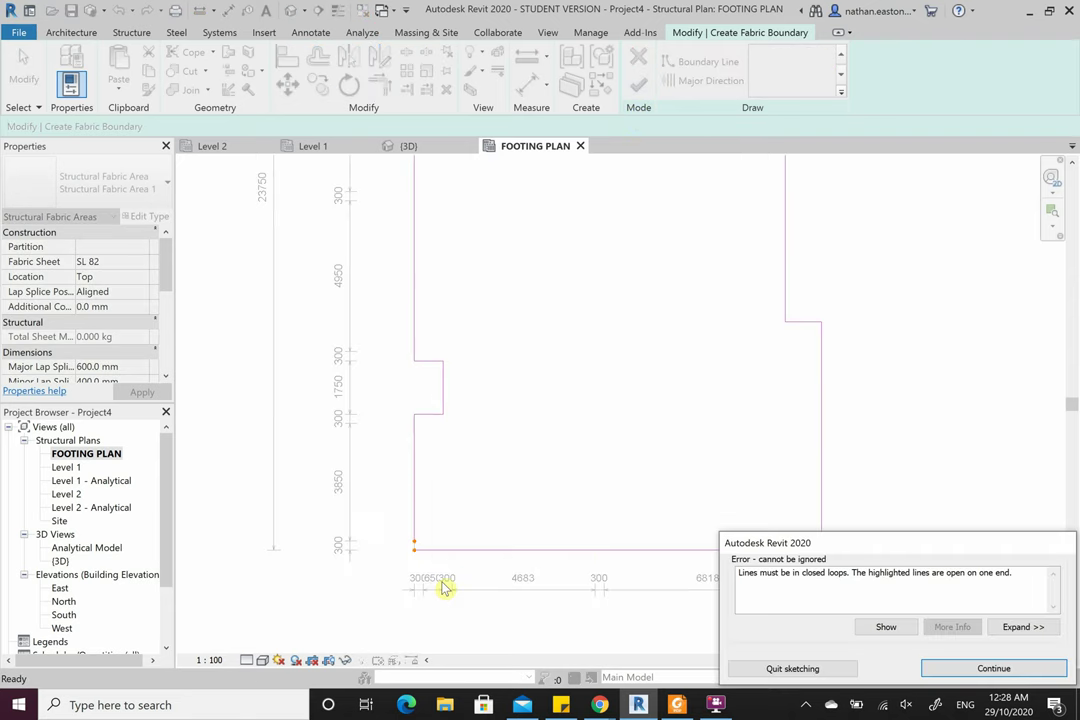
scroll(420, 535, up, 2)
click(990, 668)
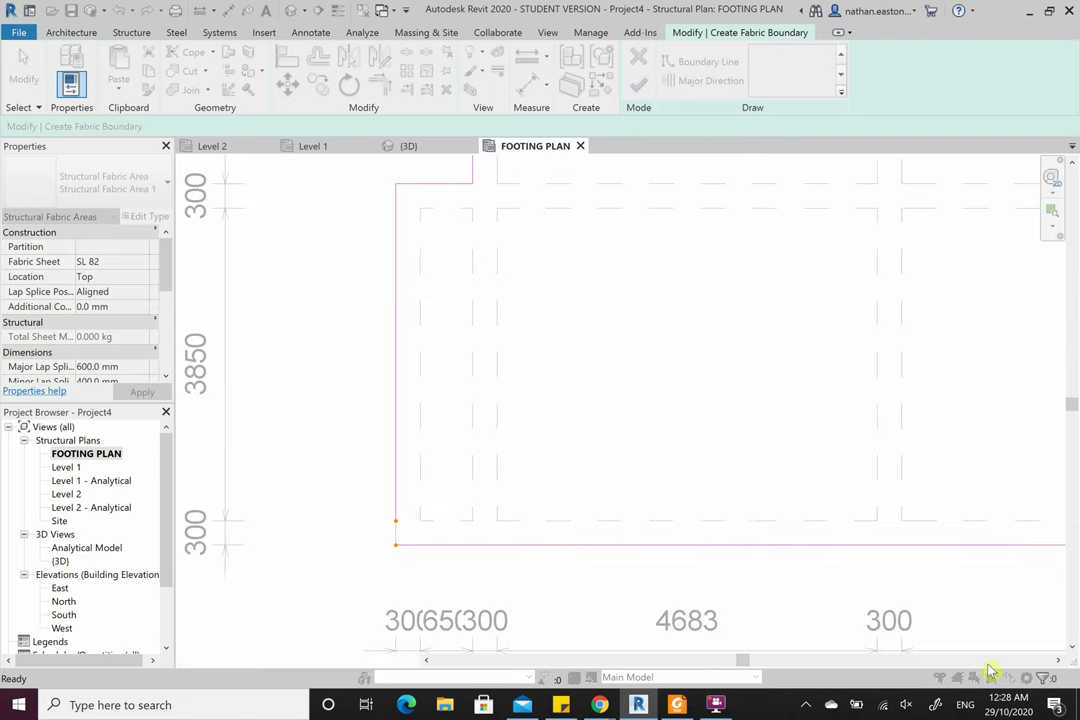
- Trim the lower west and south fabric boundary lines to a corner at the slab's southwest
click(379, 86)
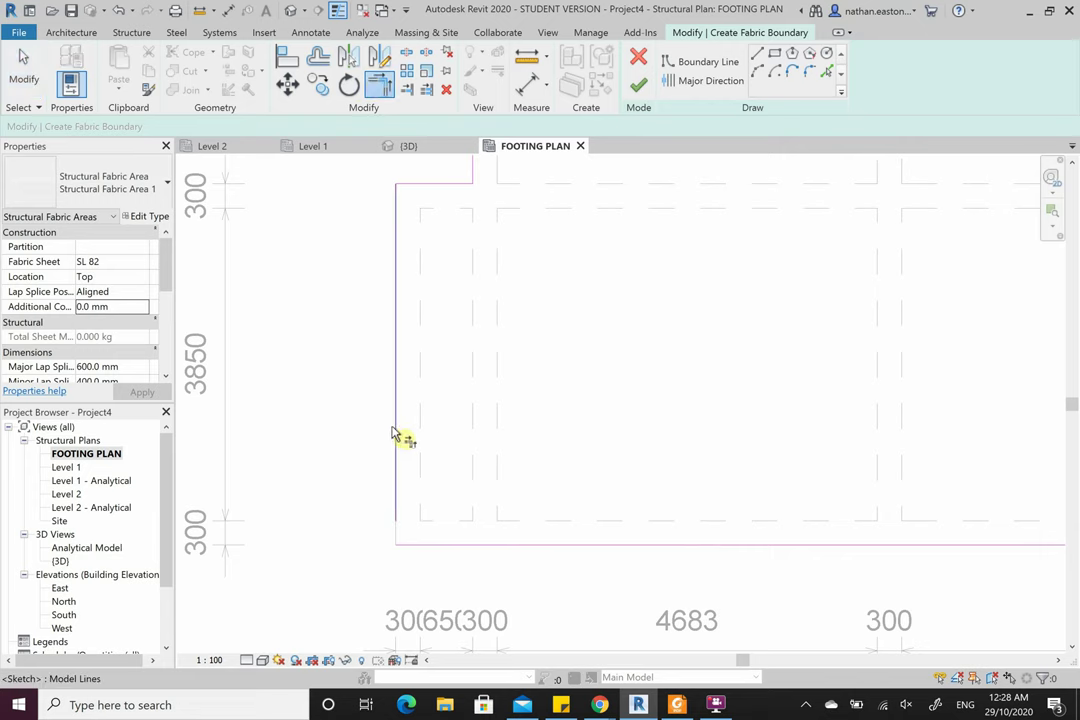
click(395, 436)
click(504, 546)
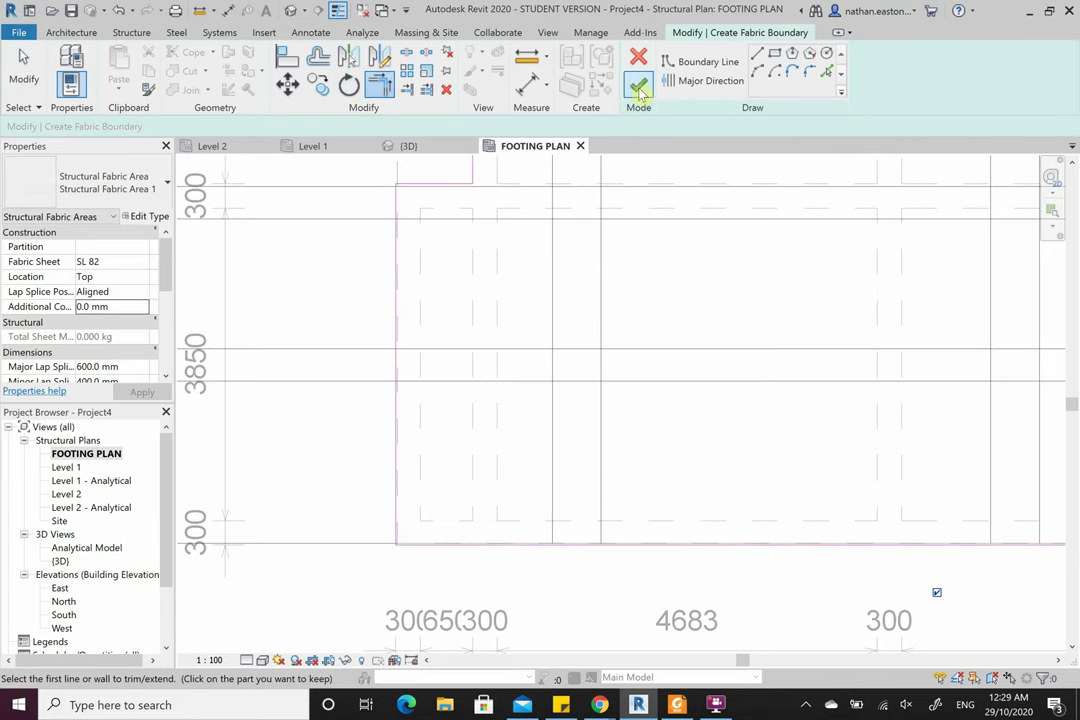
- Finish the fabric area sketch and dismiss the save reminder without saving the project
scroll(480, 537, down, 4)
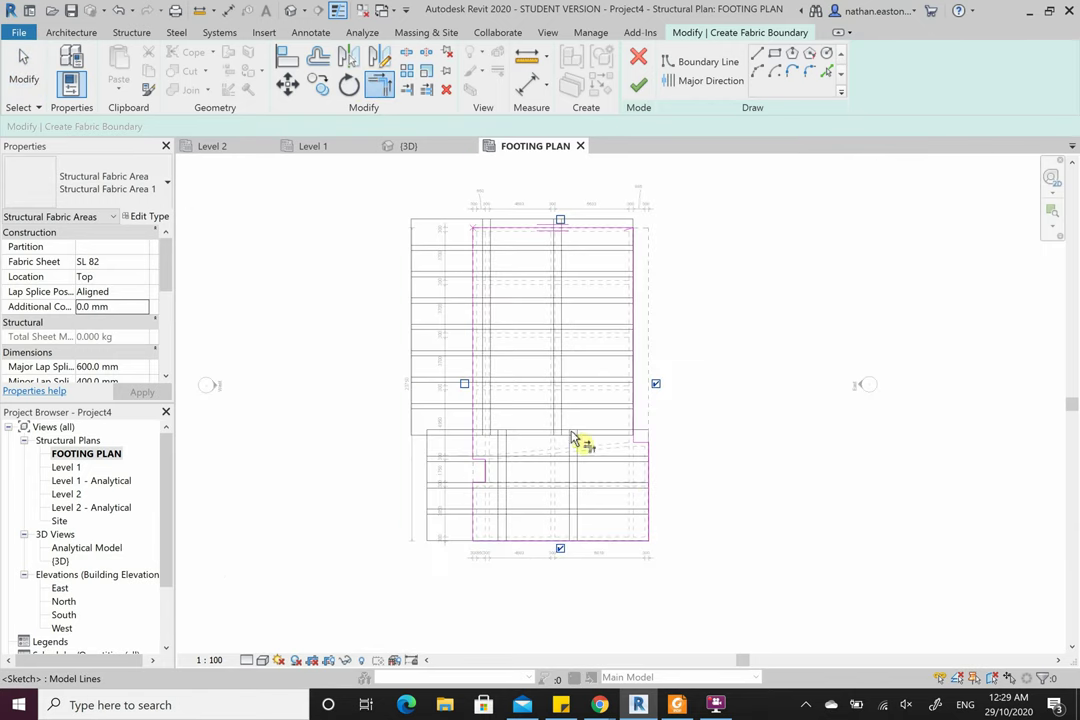
scroll(680, 277, up, 1)
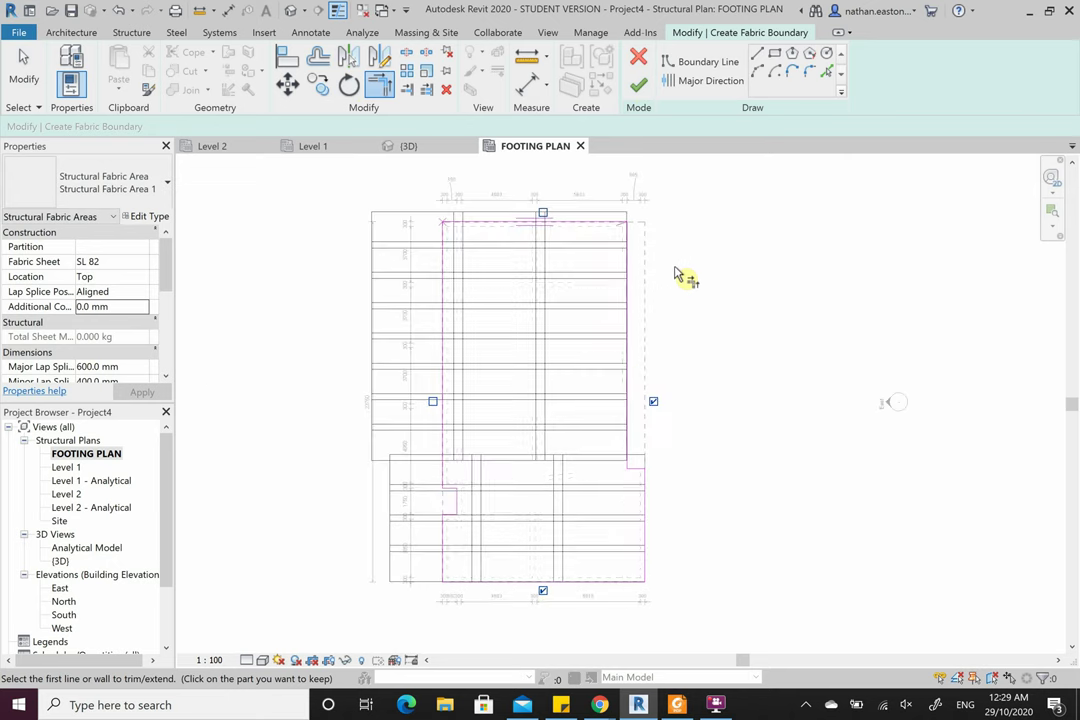
click(638, 85)
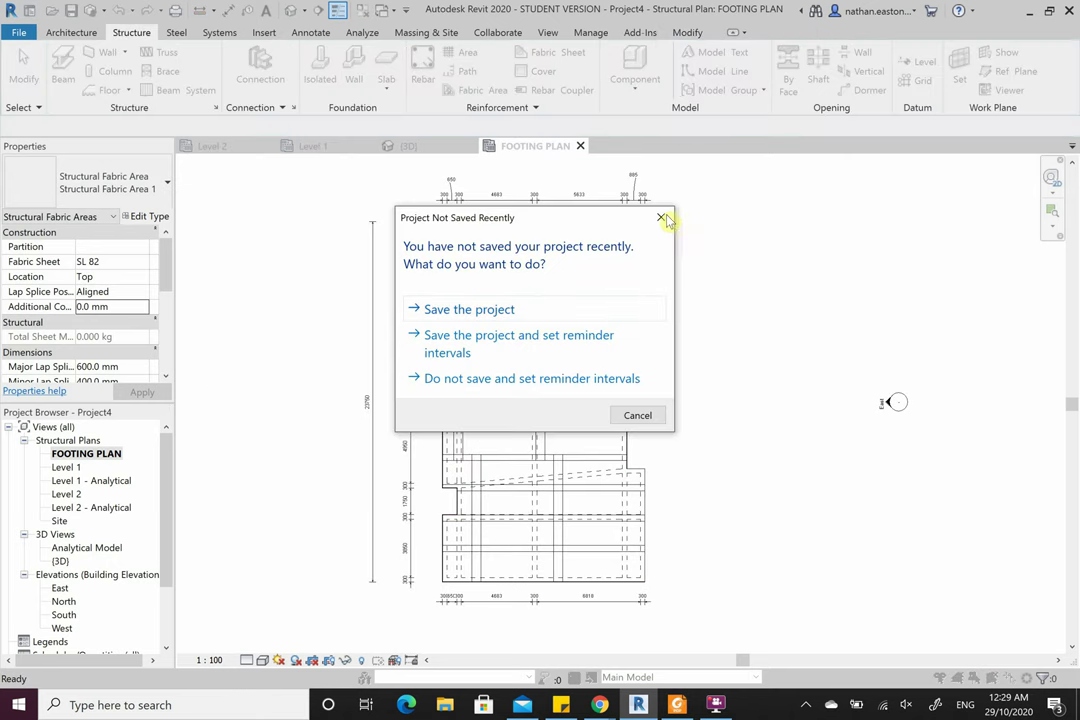
click(663, 218)
click(740, 268)
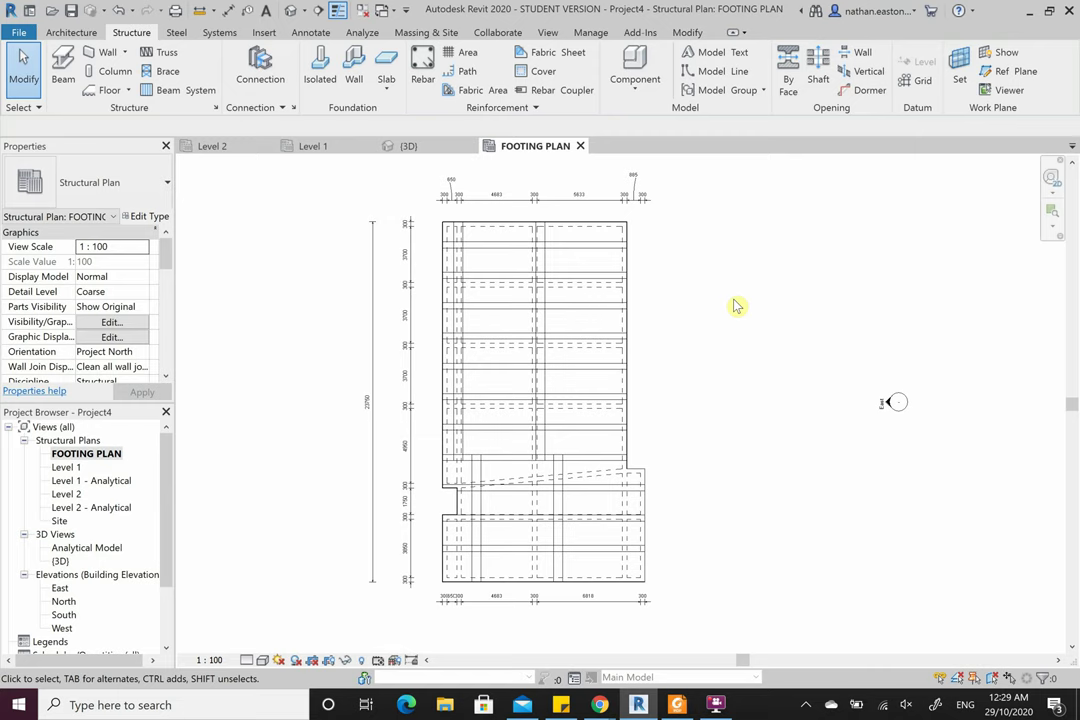
- Hide the Structural Fabric Areas and Structural Fabric Reinforcement categories in the footing plan's visibility/graphics overrides
scroll(706, 557, down, 1)
scroll(697, 337, up, 1)
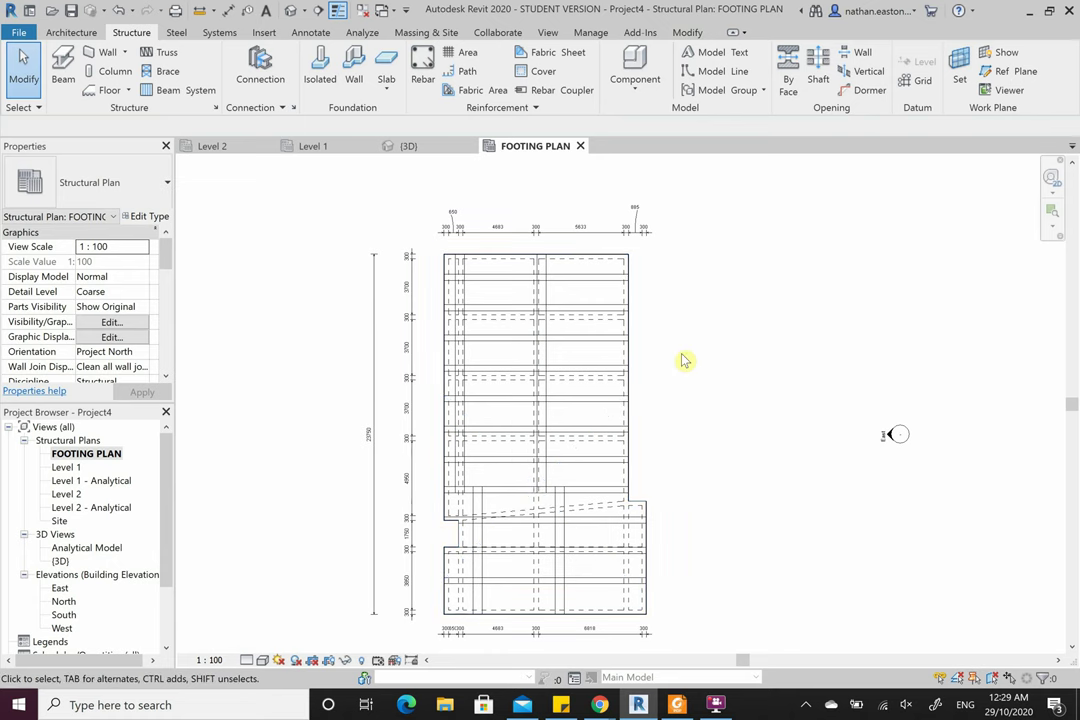
key(v)
key(g)
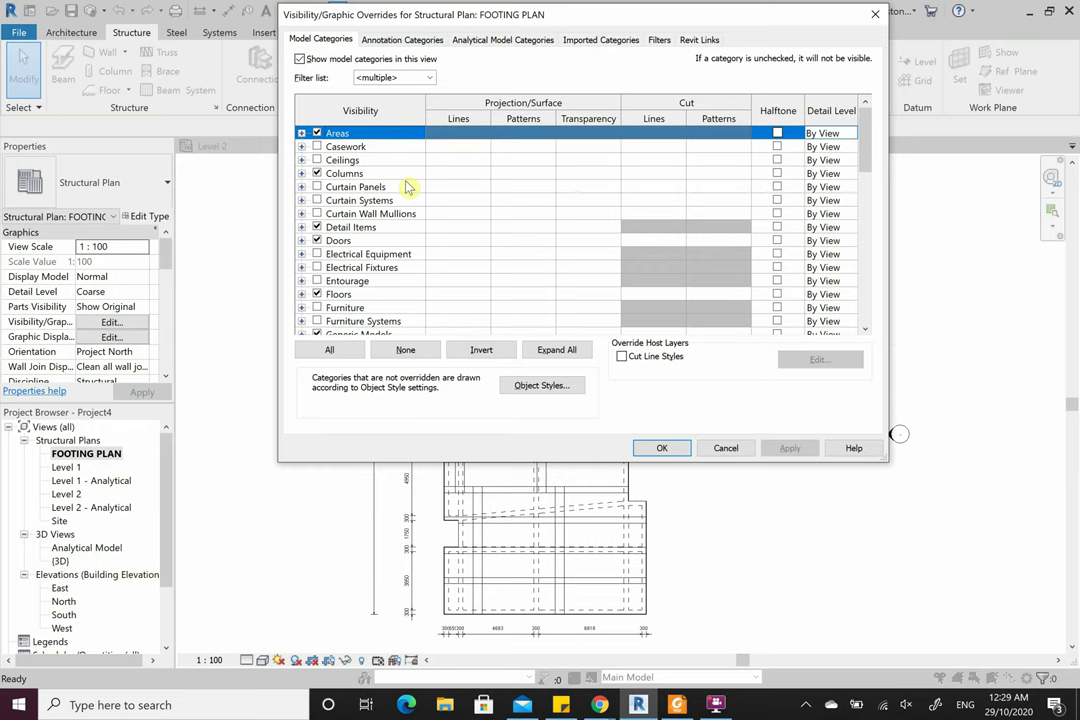
scroll(405, 200, down, 12)
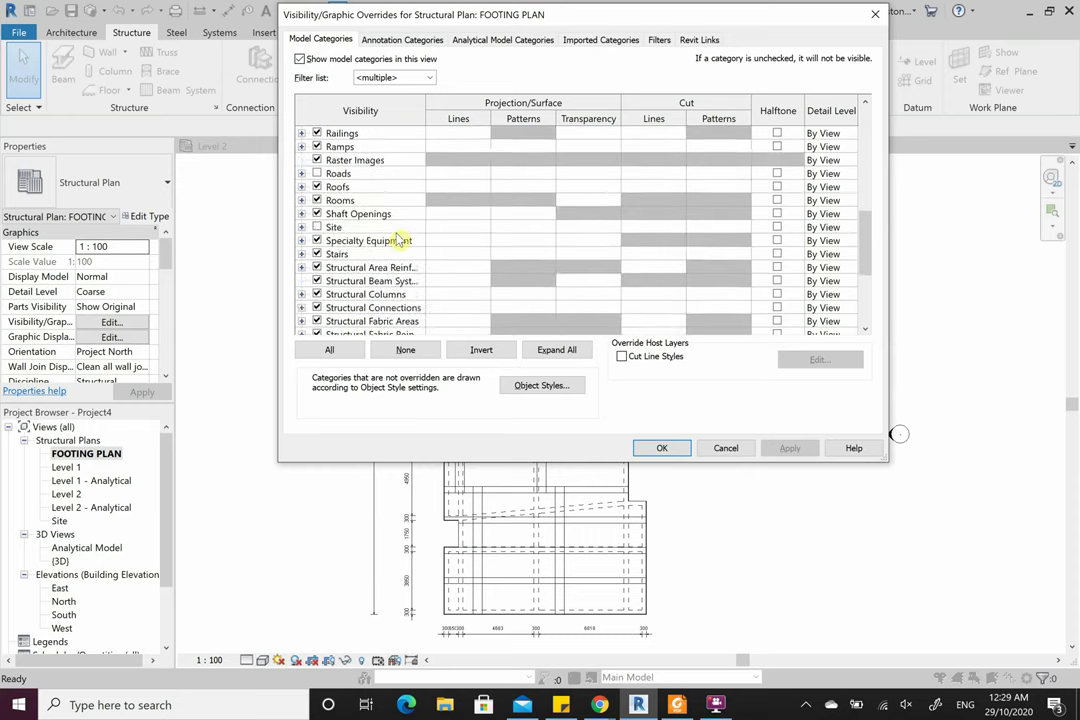
scroll(388, 290, up, 1)
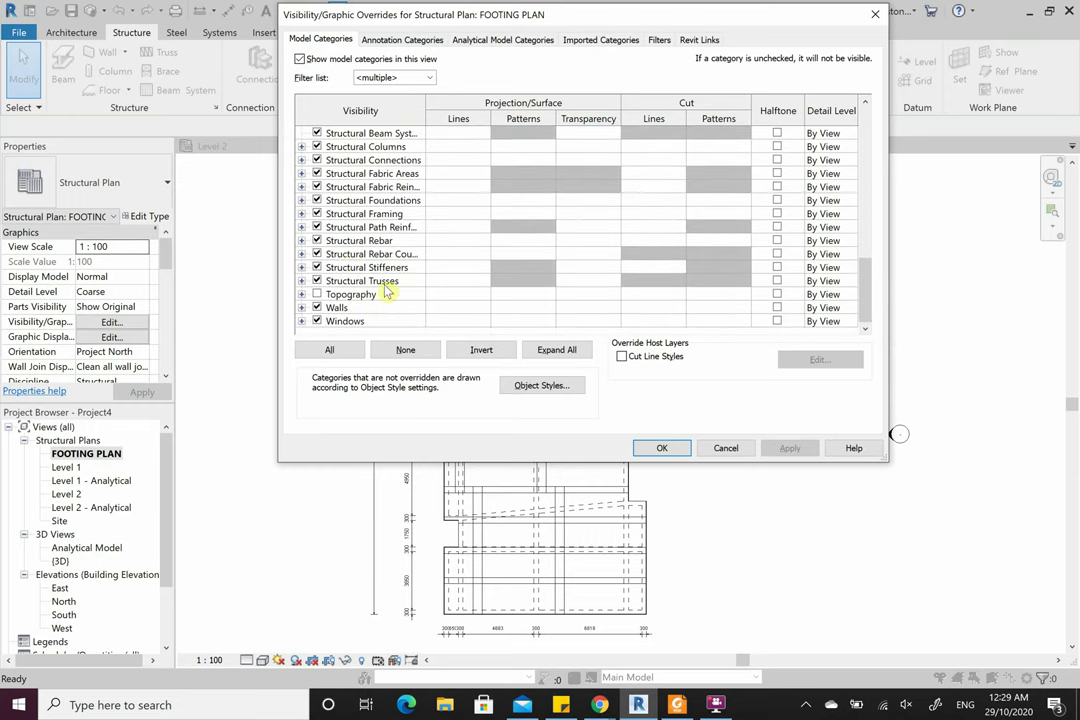
click(317, 174)
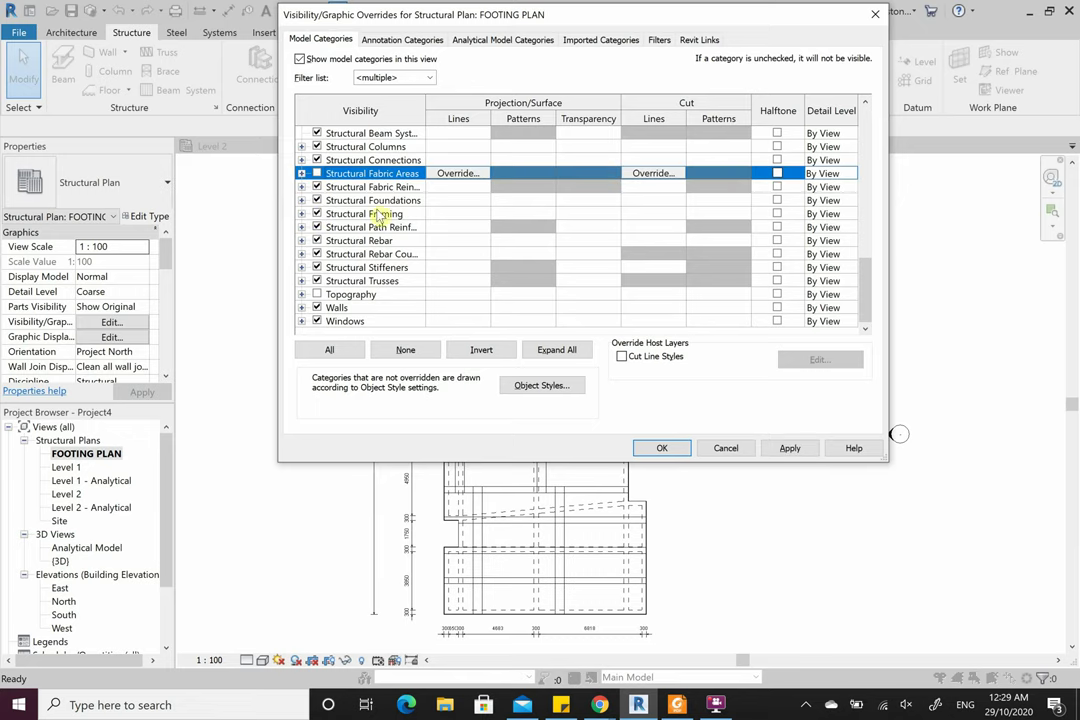
click(776, 451)
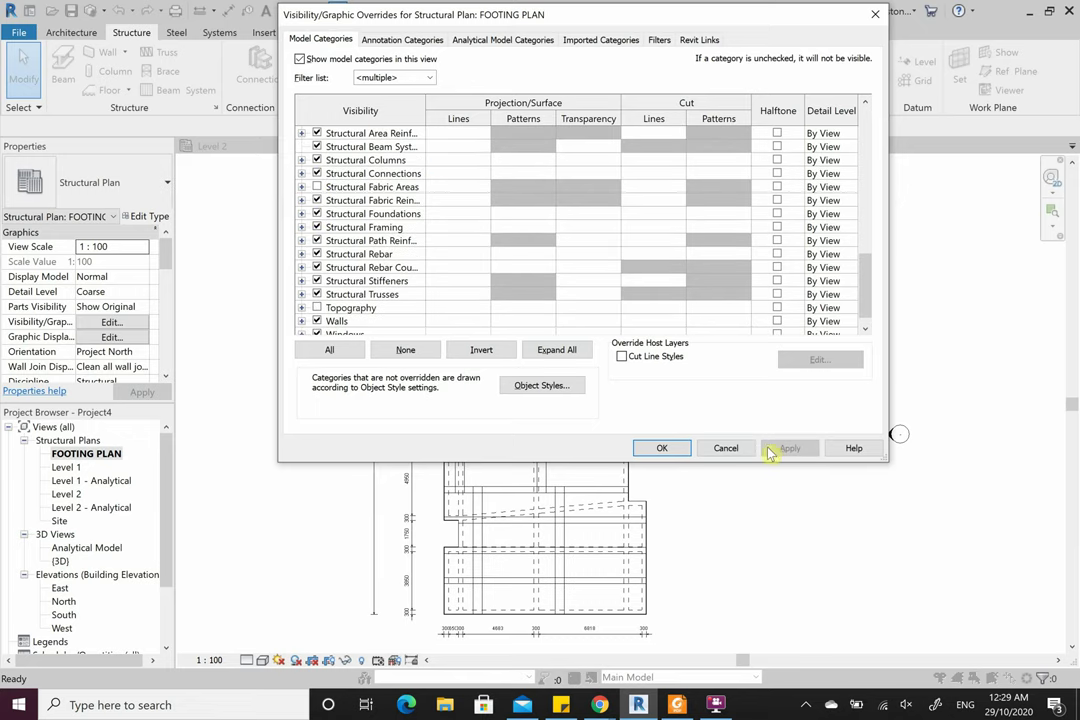
click(317, 200)
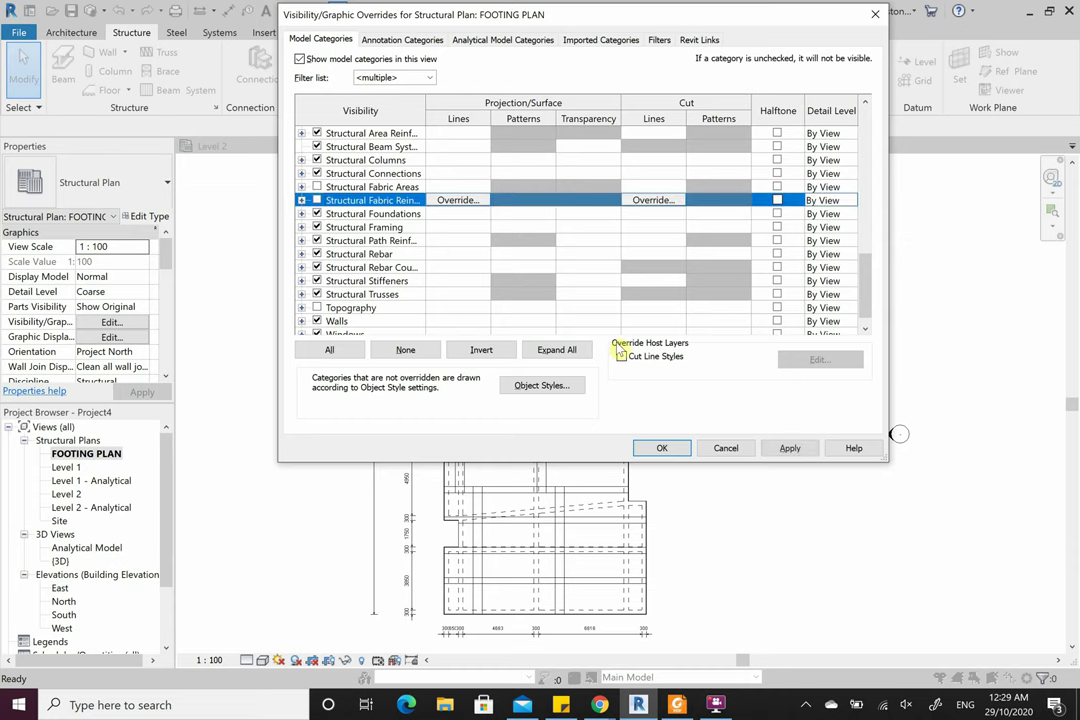
click(790, 449)
click(662, 450)
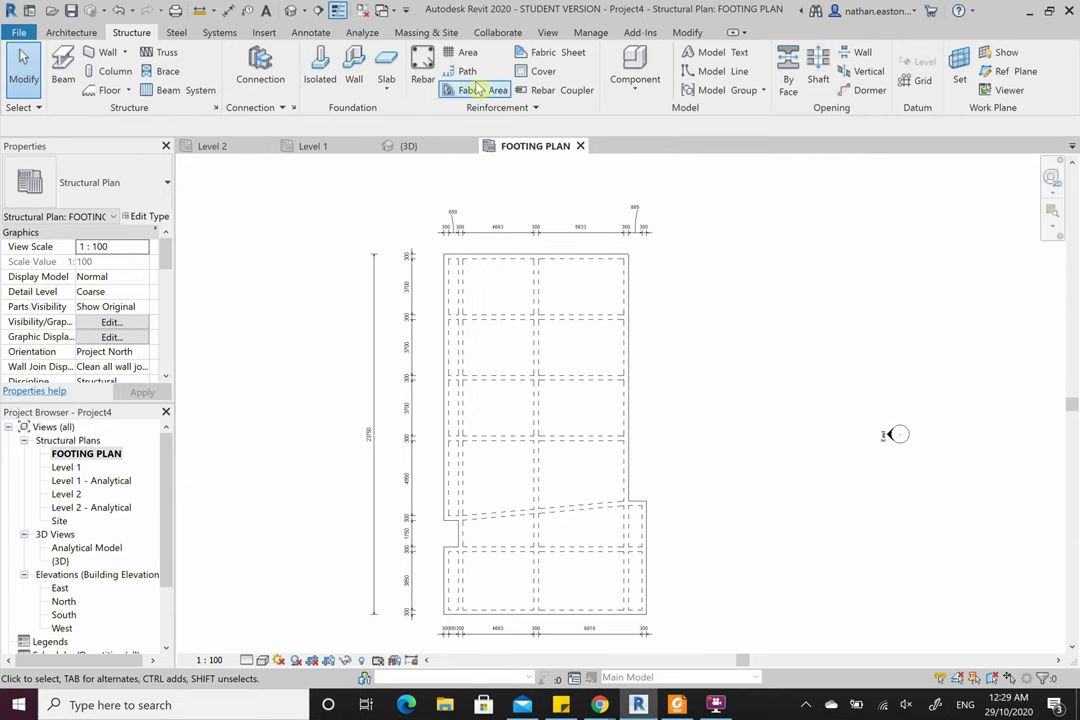
- Place a building section west to east across the slab's northernmost bay and shorten its view depth to stop short of the north edge beam
click(318, 10)
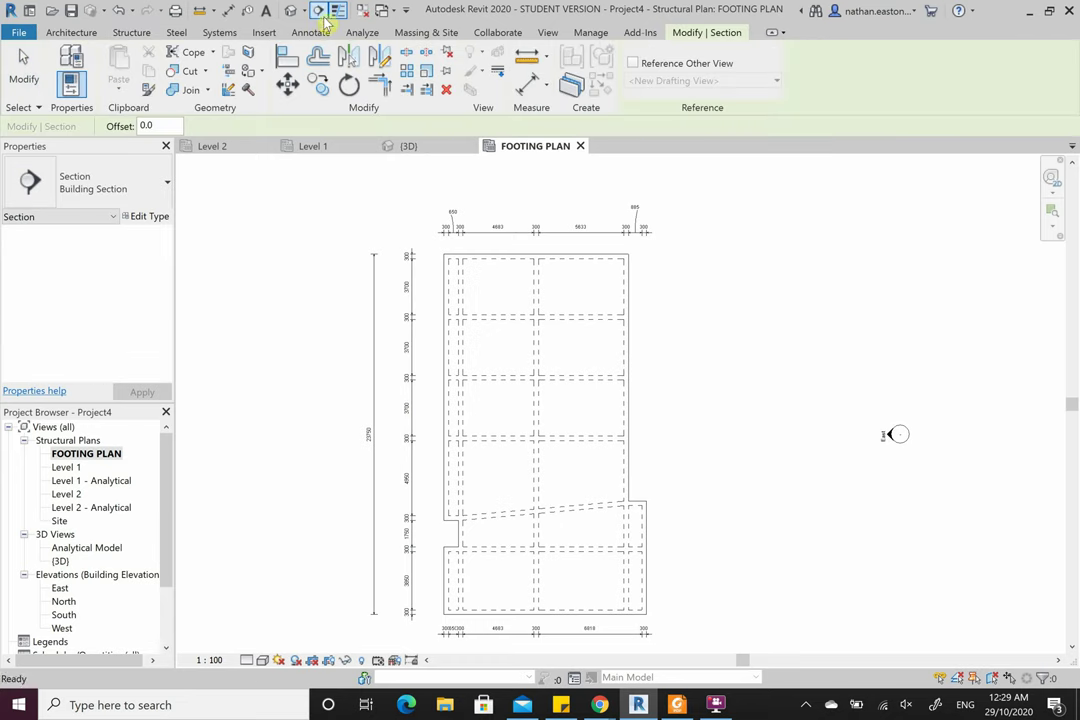
click(429, 290)
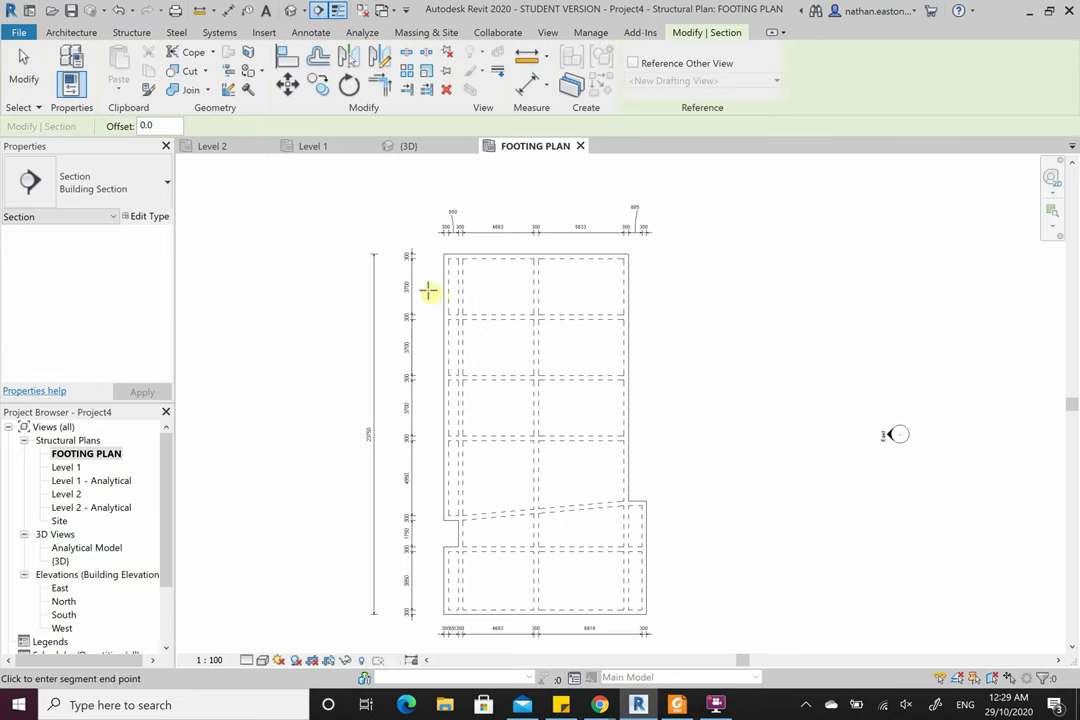
click(647, 288)
key(Escape)
scroll(547, 250, up, 3)
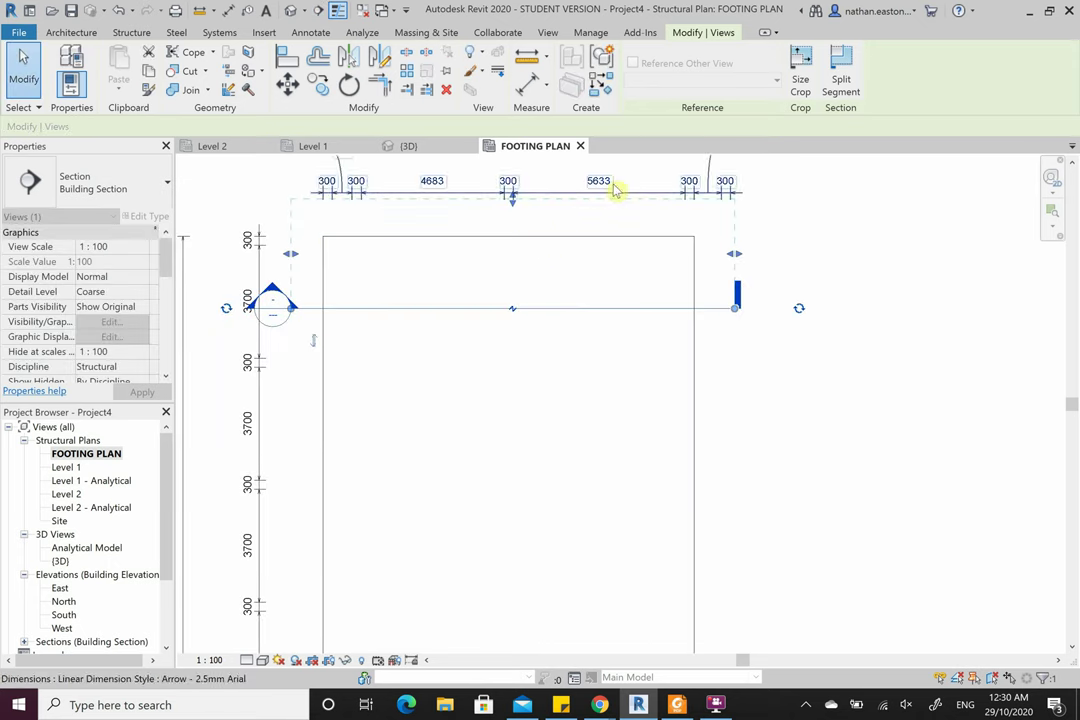
drag(516, 205, 525, 268)
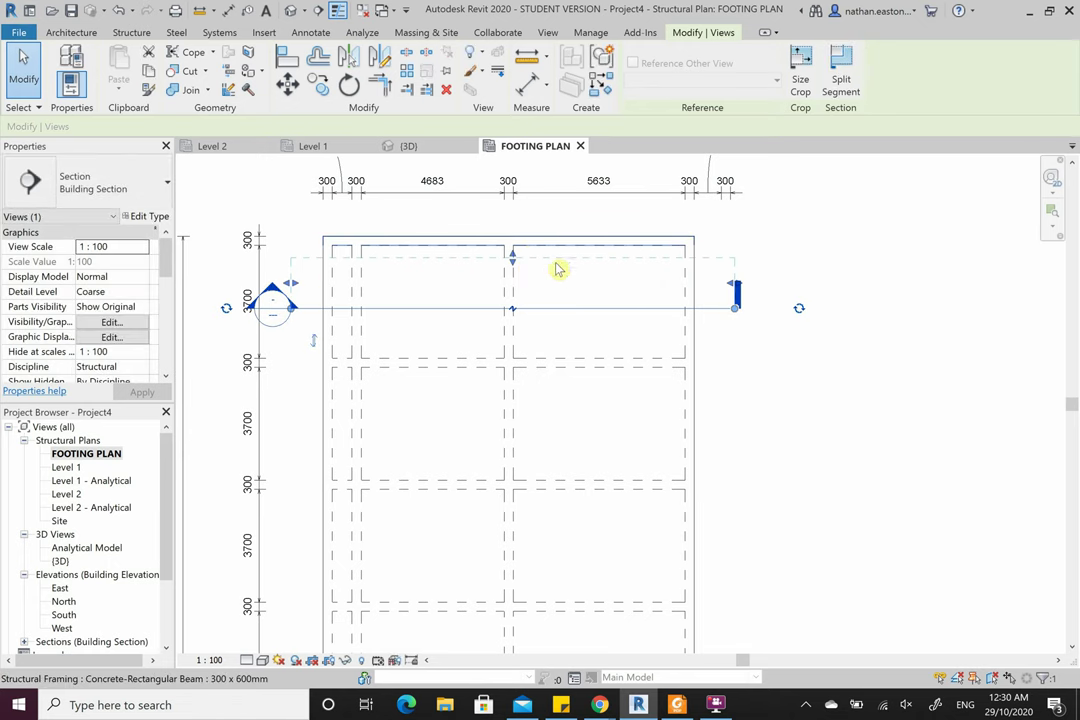
- Open the view of the new building section from its section line on the footing plan
click(581, 305)
right_click(581, 305)
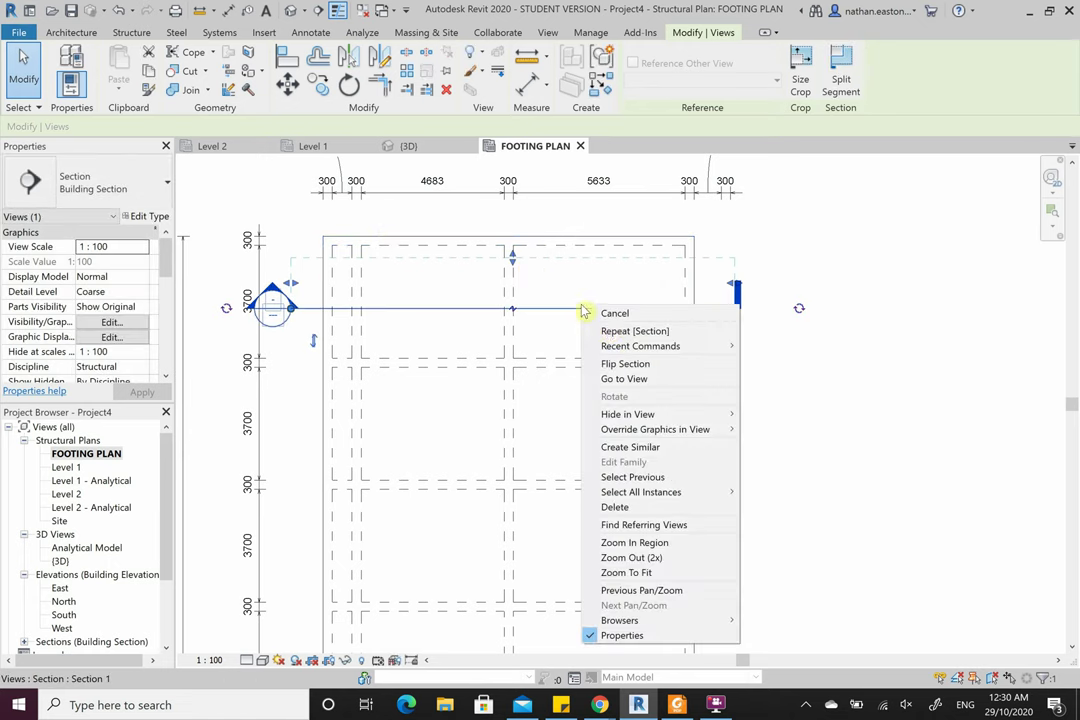
click(652, 378)
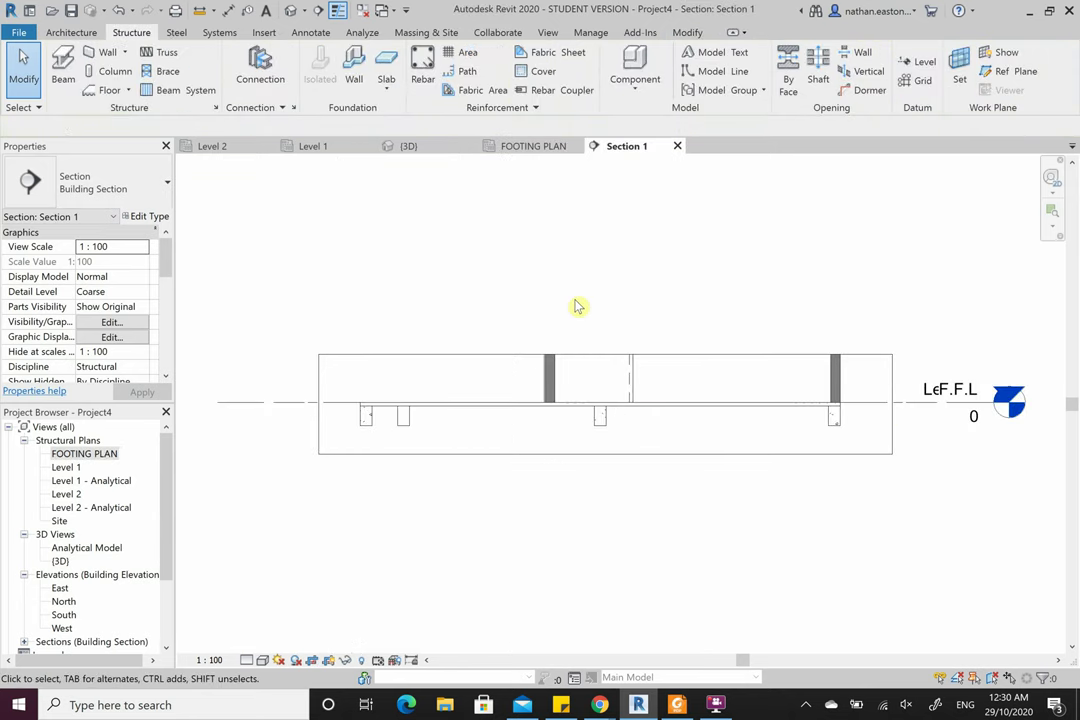
- Hide the linked Project22.rvt model in the section view's visibility/graphics overrides
key(v)
key(g)
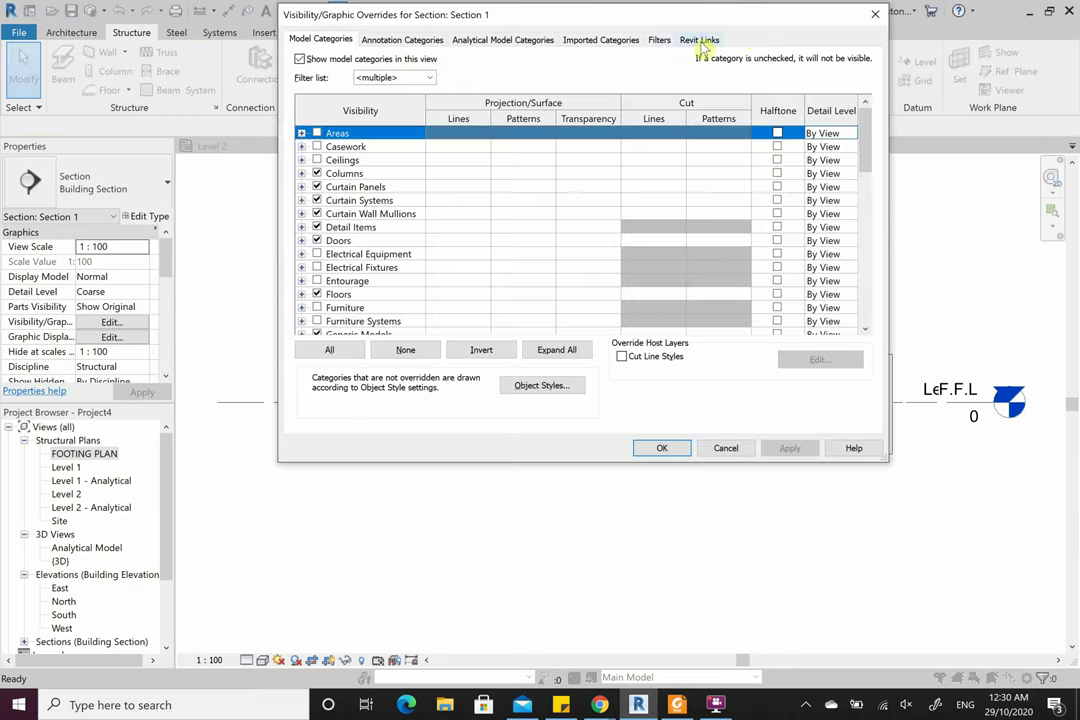
click(703, 42)
click(548, 107)
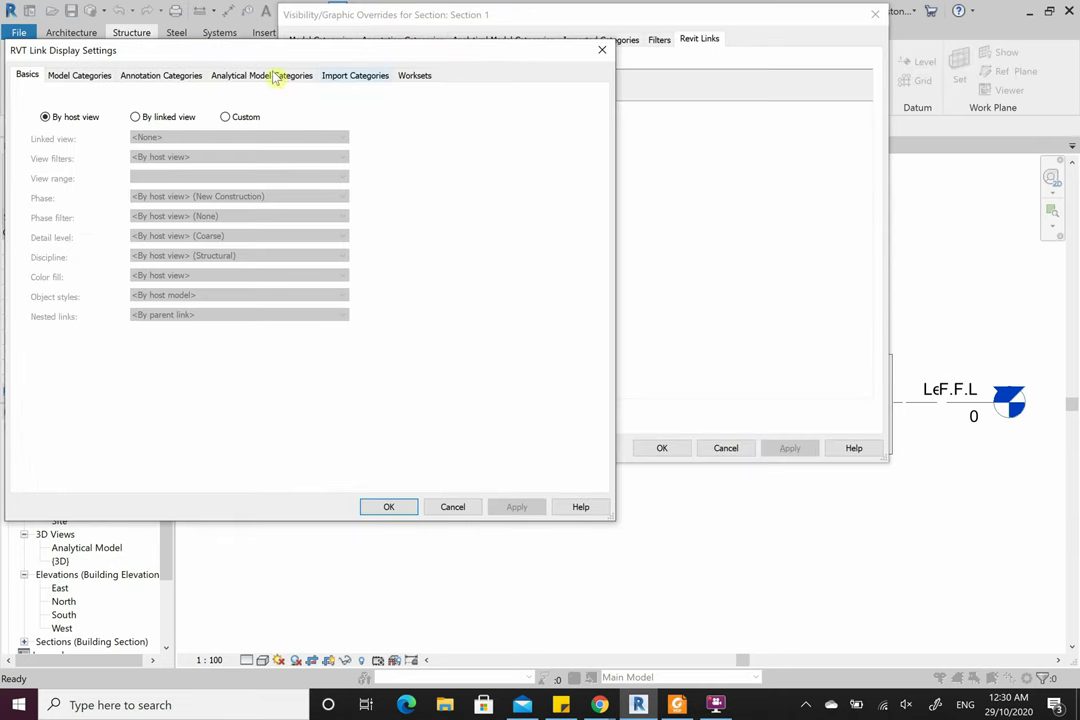
click(602, 49)
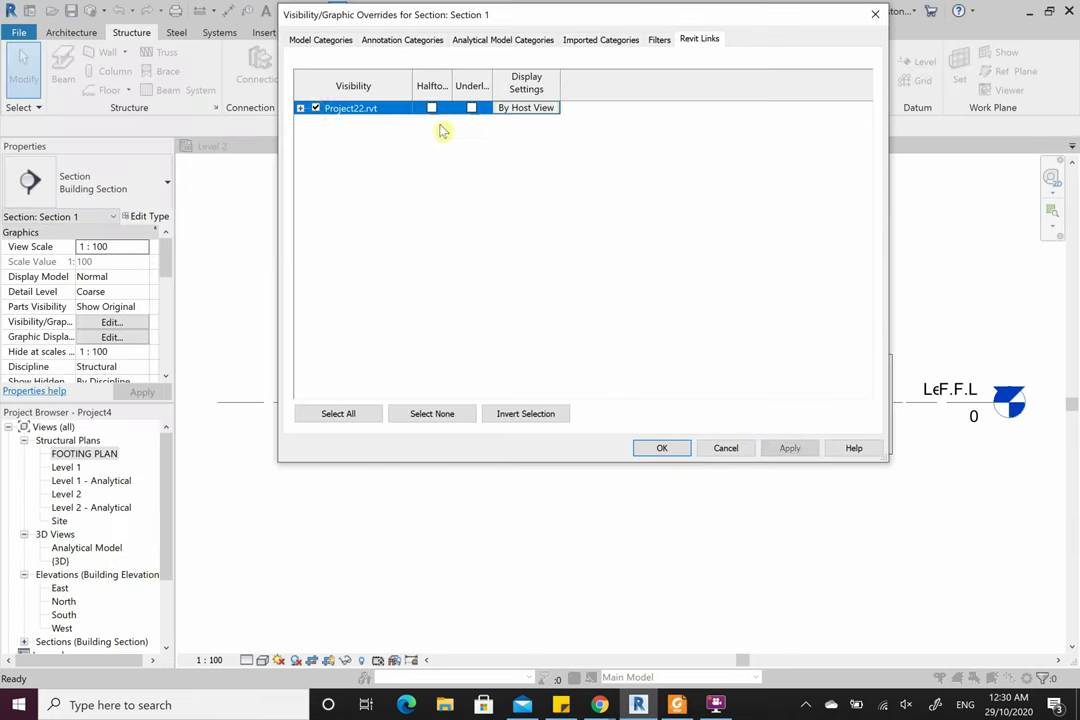
click(316, 108)
click(776, 452)
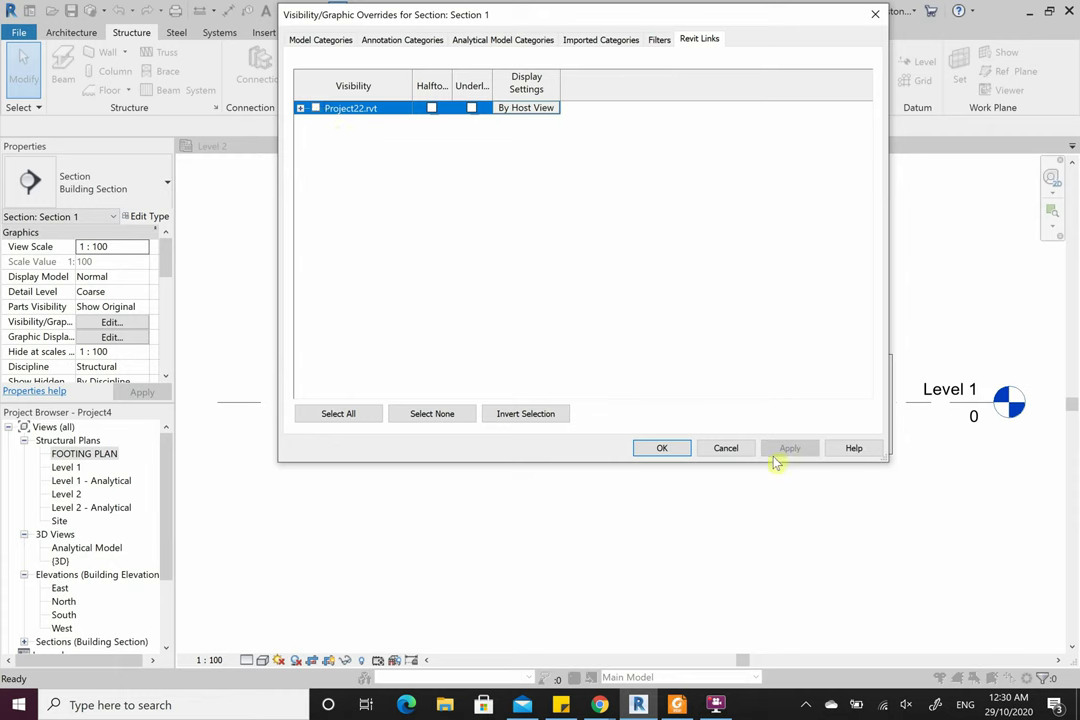
click(661, 448)
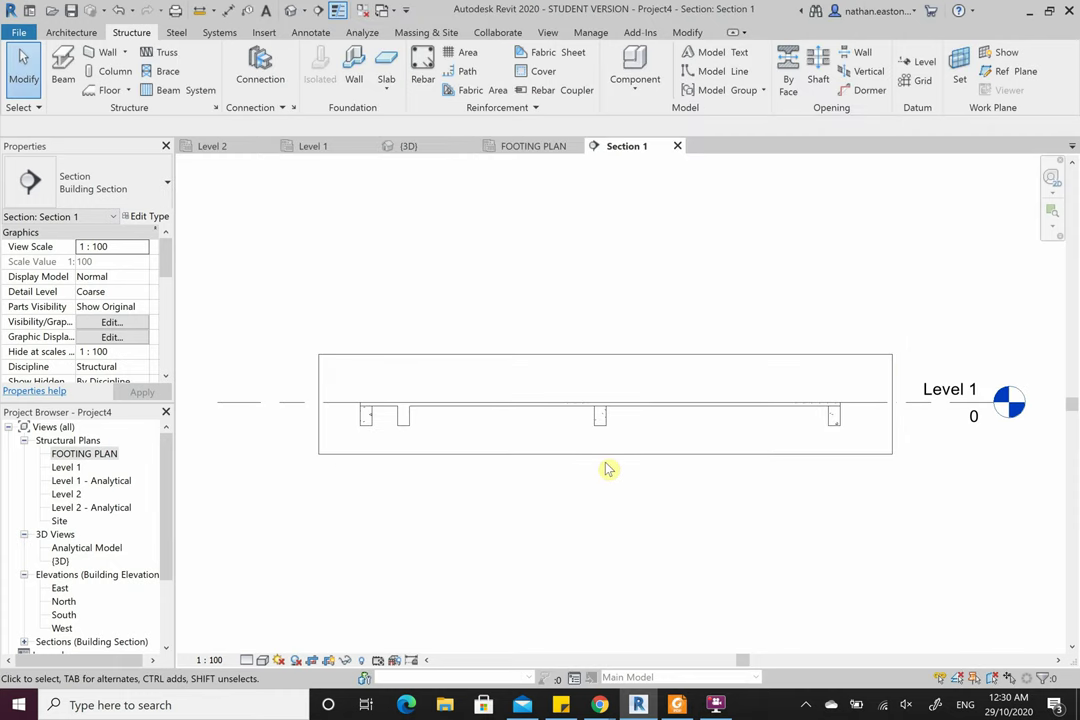
- Set the section view's detail level to Fine and its visual style to Shaded
scroll(610, 467, up, 2)
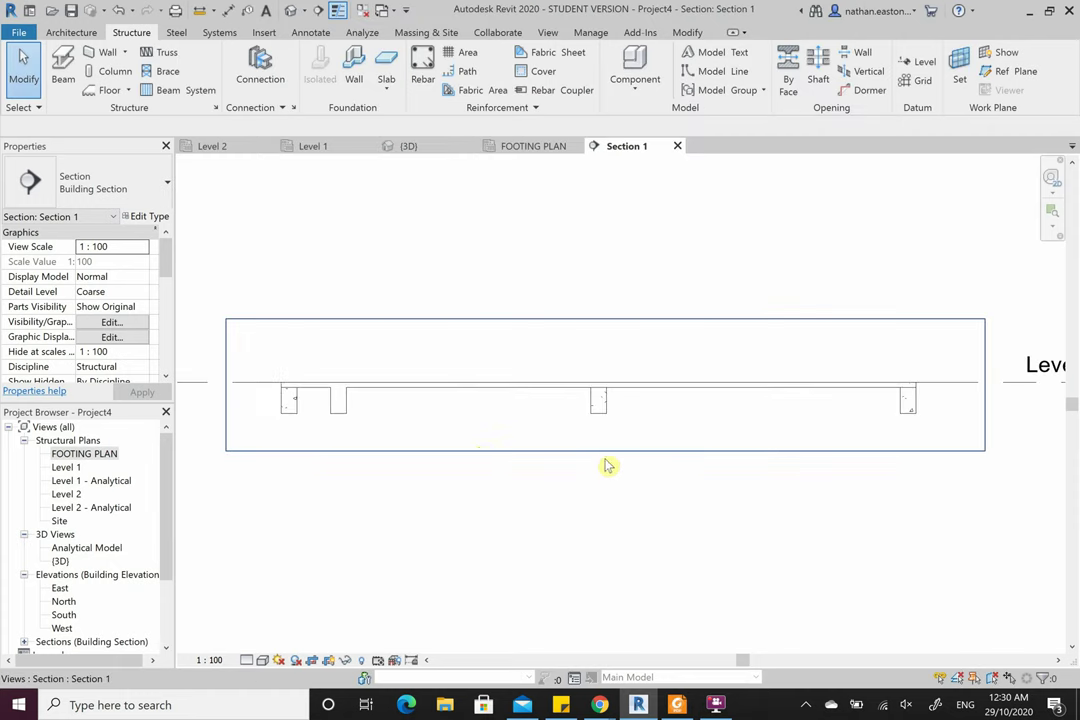
click(246, 660)
click(268, 646)
click(262, 661)
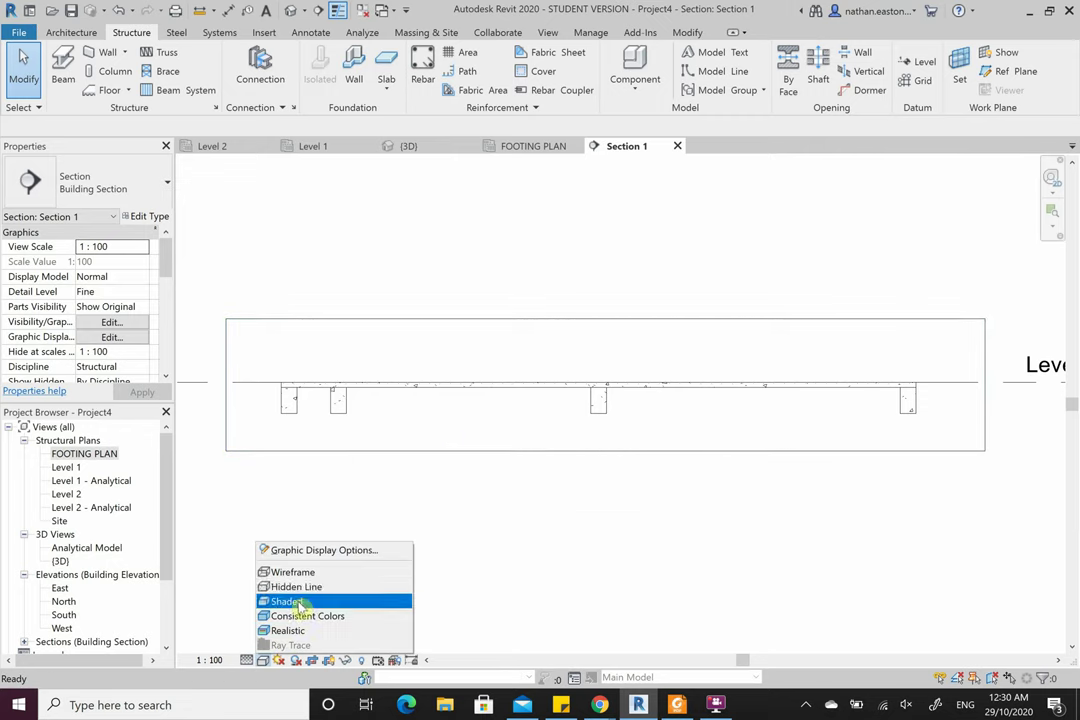
click(312, 601)
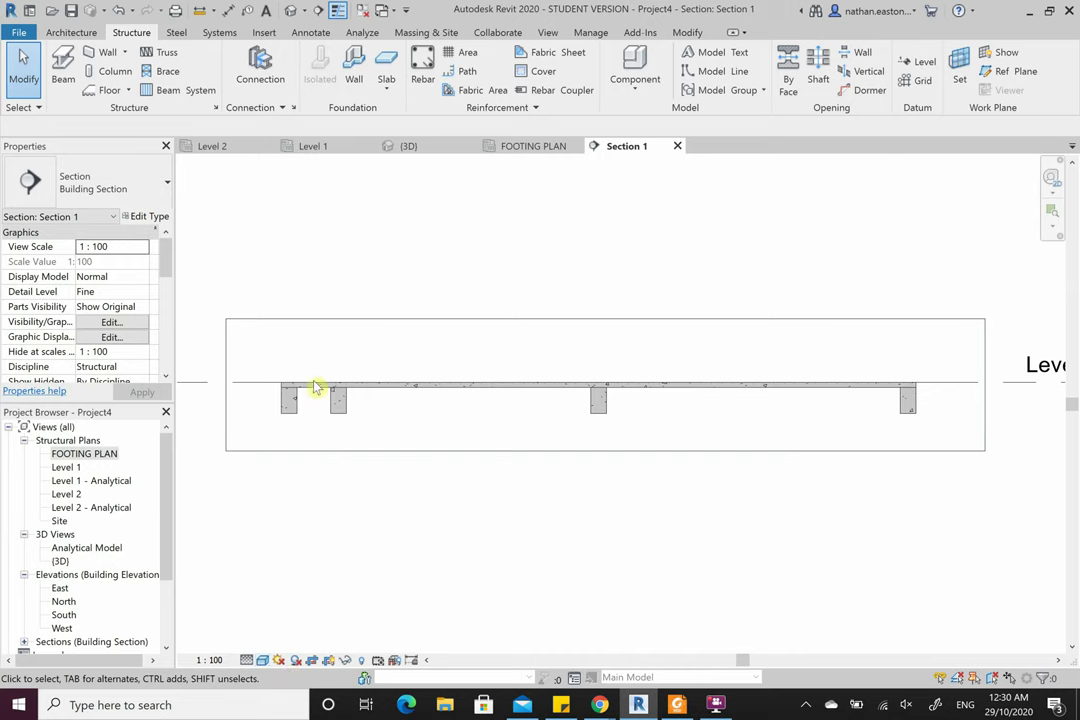
- Change the section view's visual style to Wireframe for the slab and its fabric reinforcement
scroll(283, 402, up, 2)
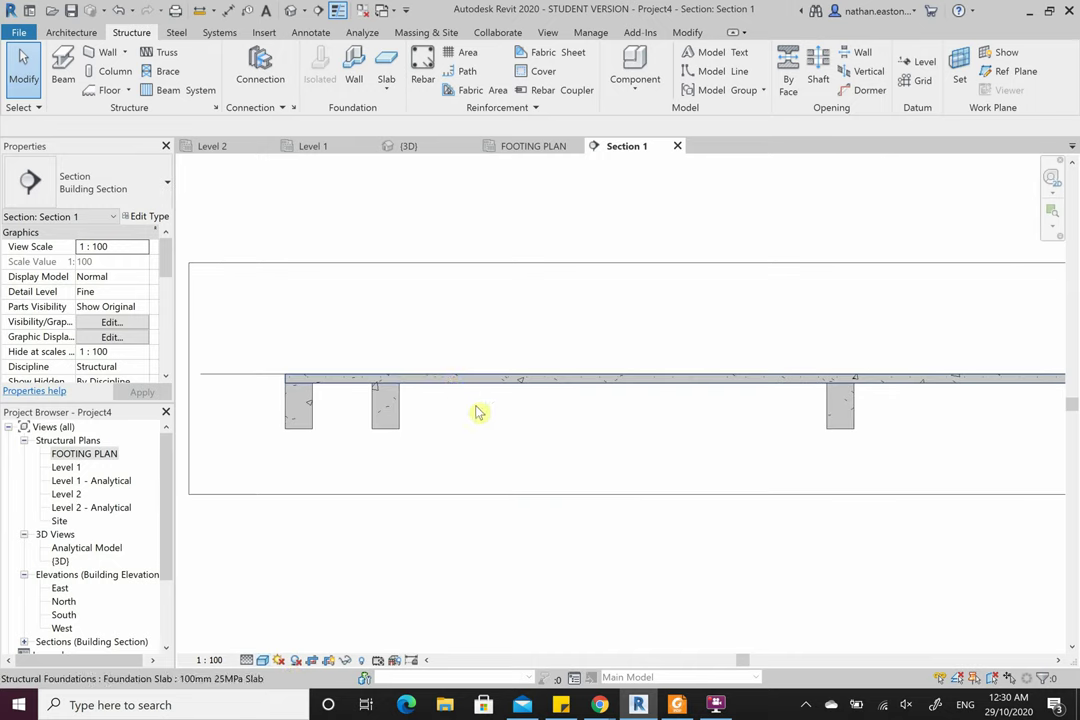
scroll(289, 345, up, 3)
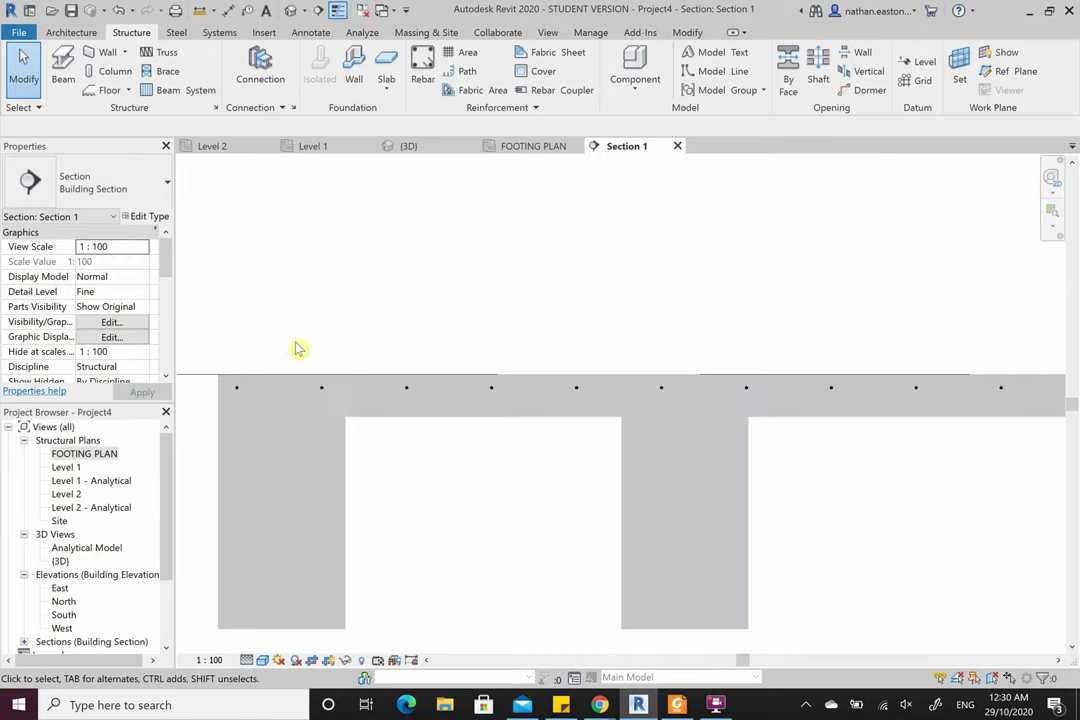
scroll(366, 345, up, 2)
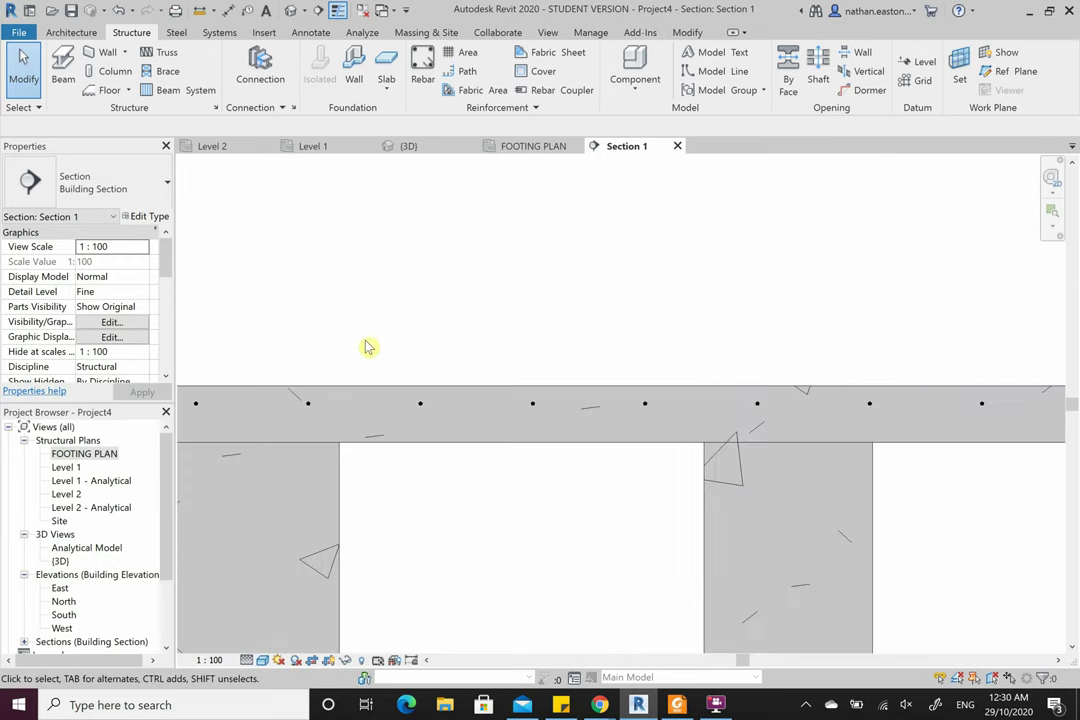
click(262, 661)
click(290, 572)
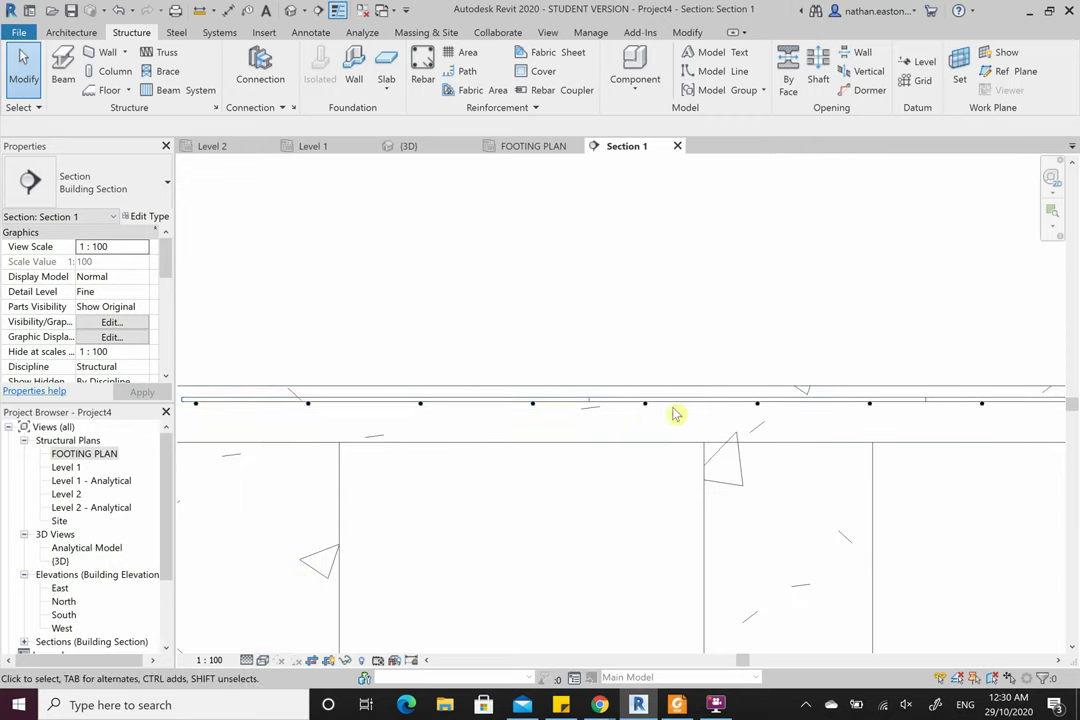
- Examine the slab's fabric reinforcement over the west and east edge beams in the section
scroll(501, 289, down, 2)
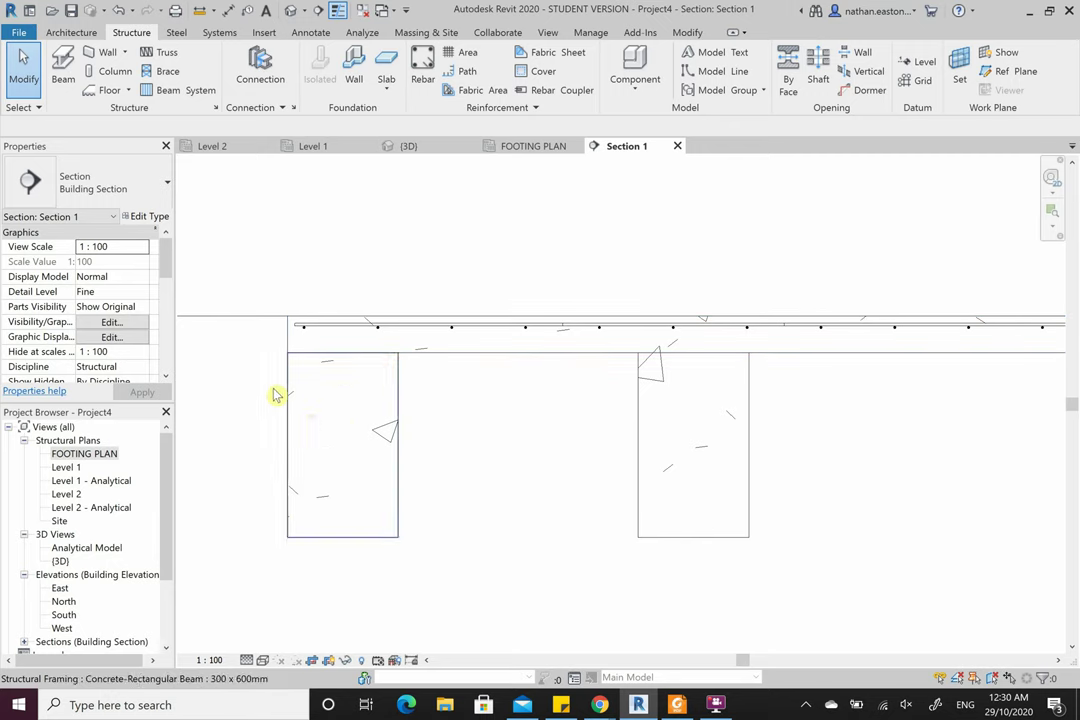
scroll(260, 420, down, 2)
scroll(297, 388, down, 4)
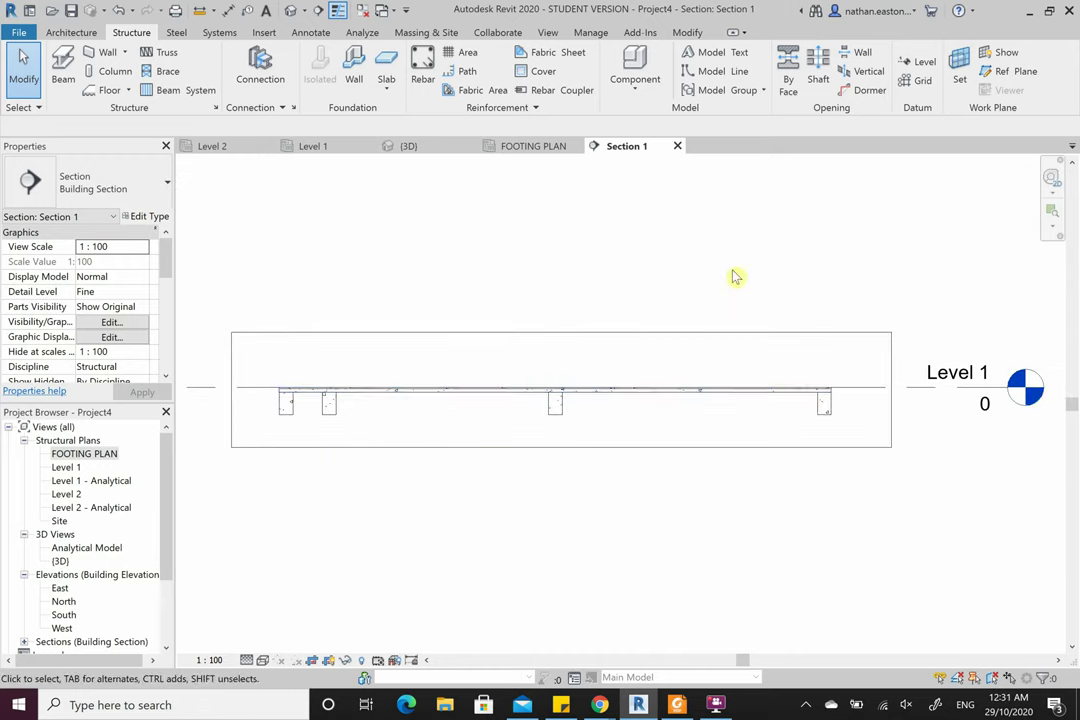
scroll(844, 407, up, 2)
scroll(825, 390, down, 1)
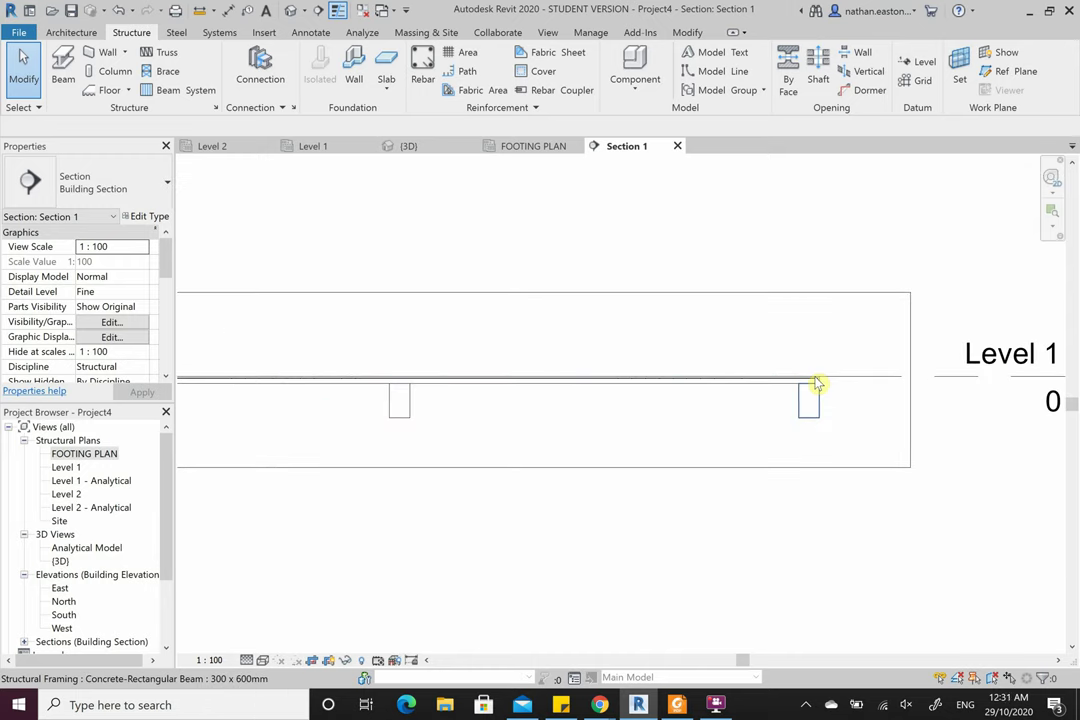
scroll(810, 393, up, 4)
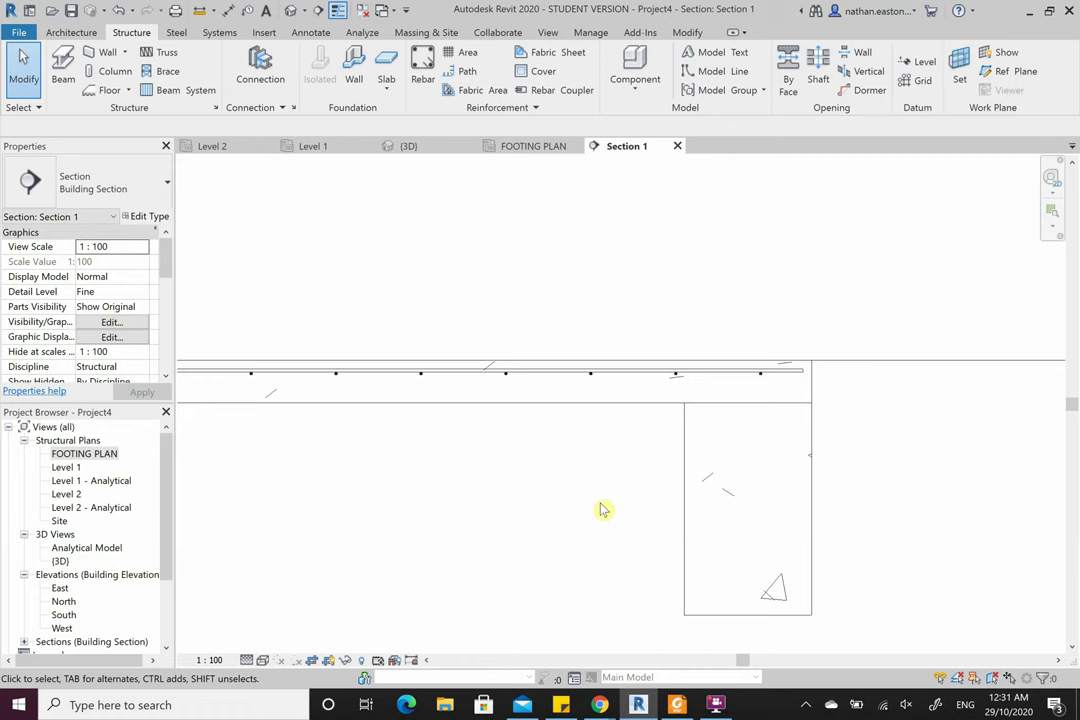
- Set the structural material of all 300 x 600mm concrete beams in the entire project to Concrete - Cast-in-Place Concrete - 25 MPa
click(688, 461)
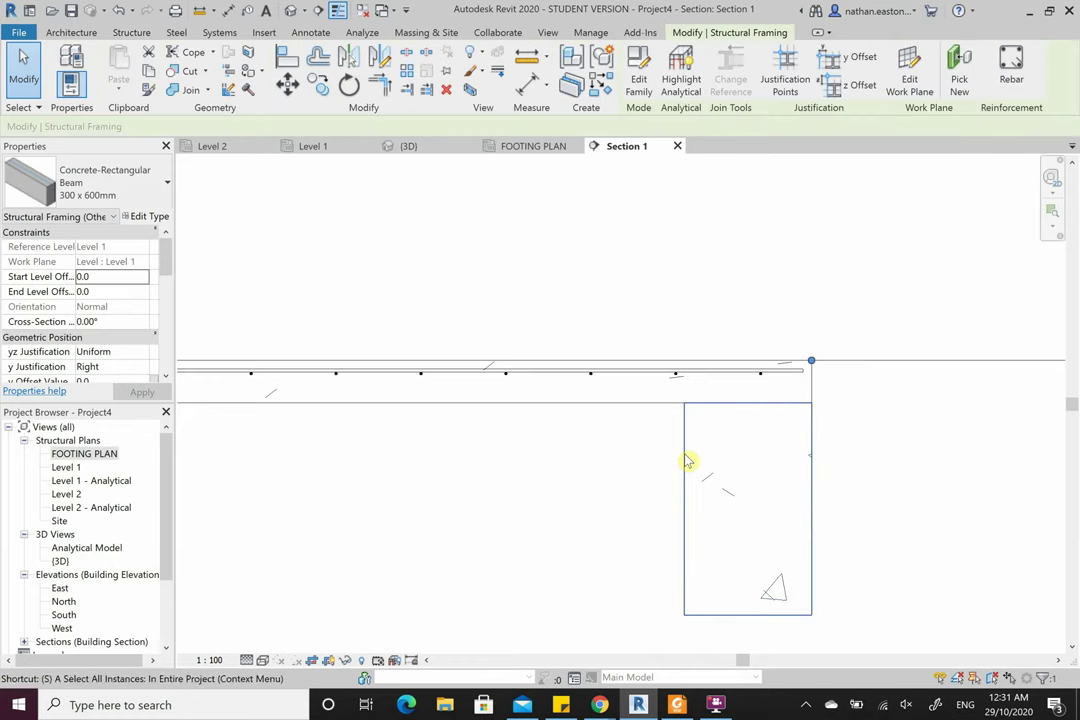
click(685, 455)
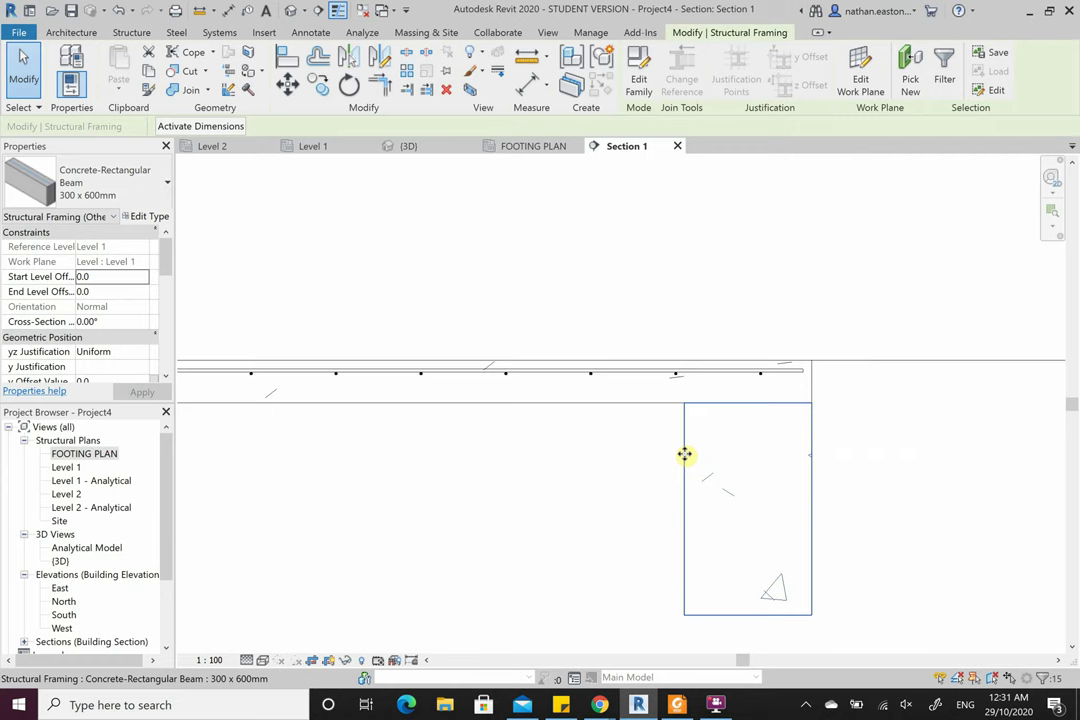
right_click(685, 455)
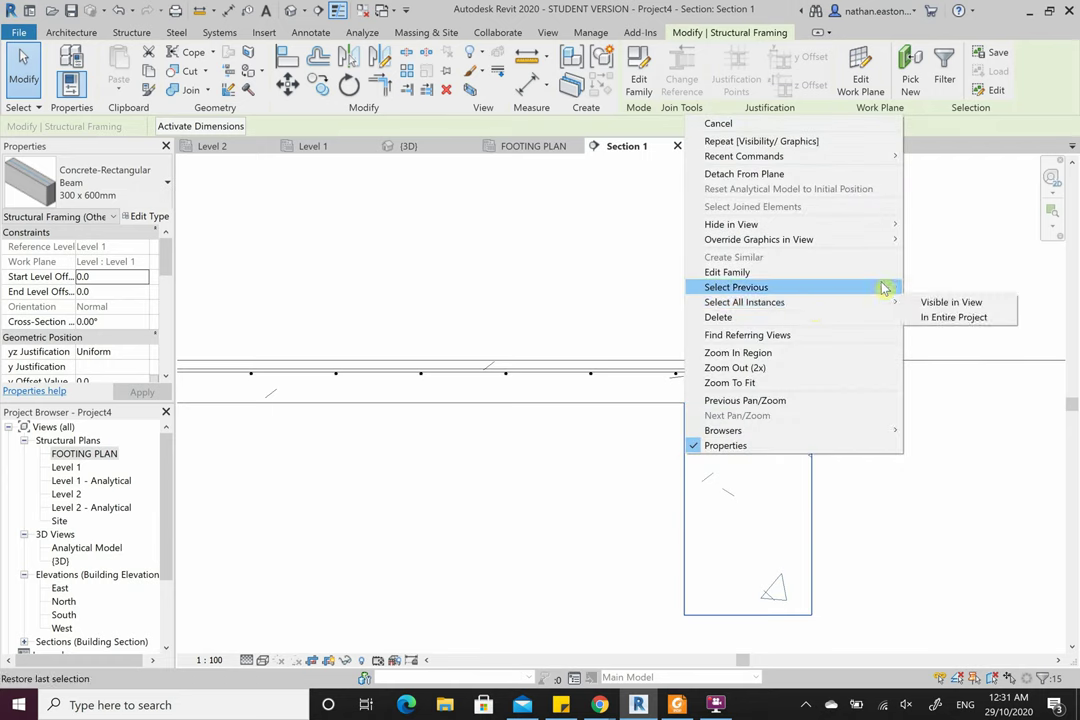
click(940, 317)
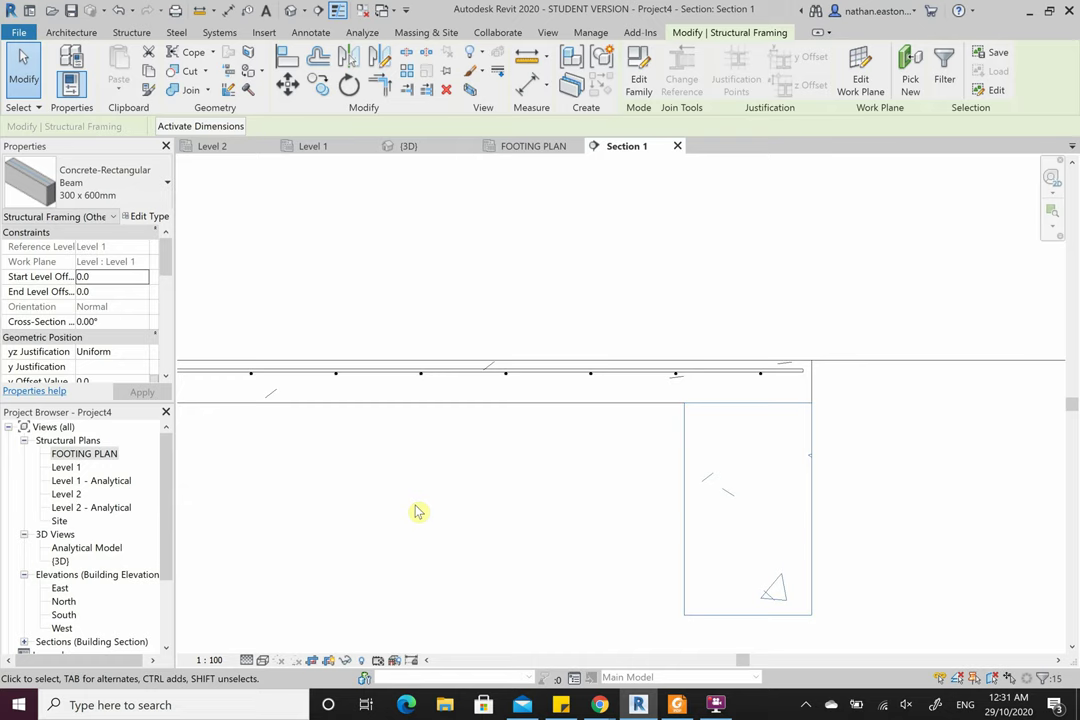
scroll(128, 292, down, 3)
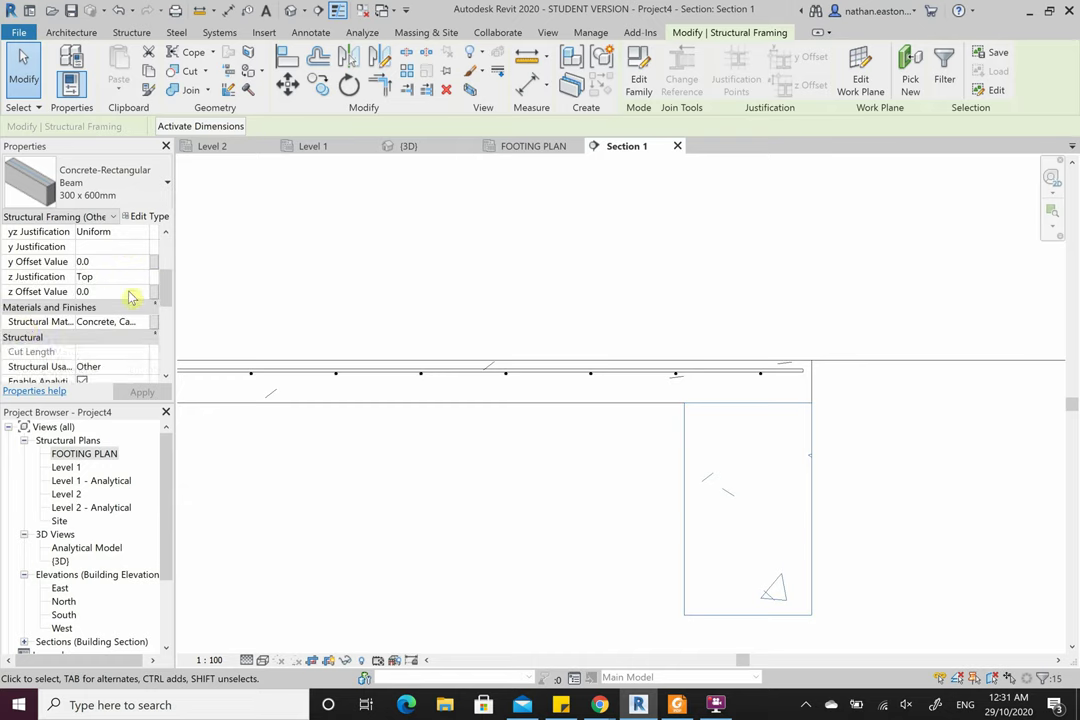
click(145, 322)
click(145, 322)
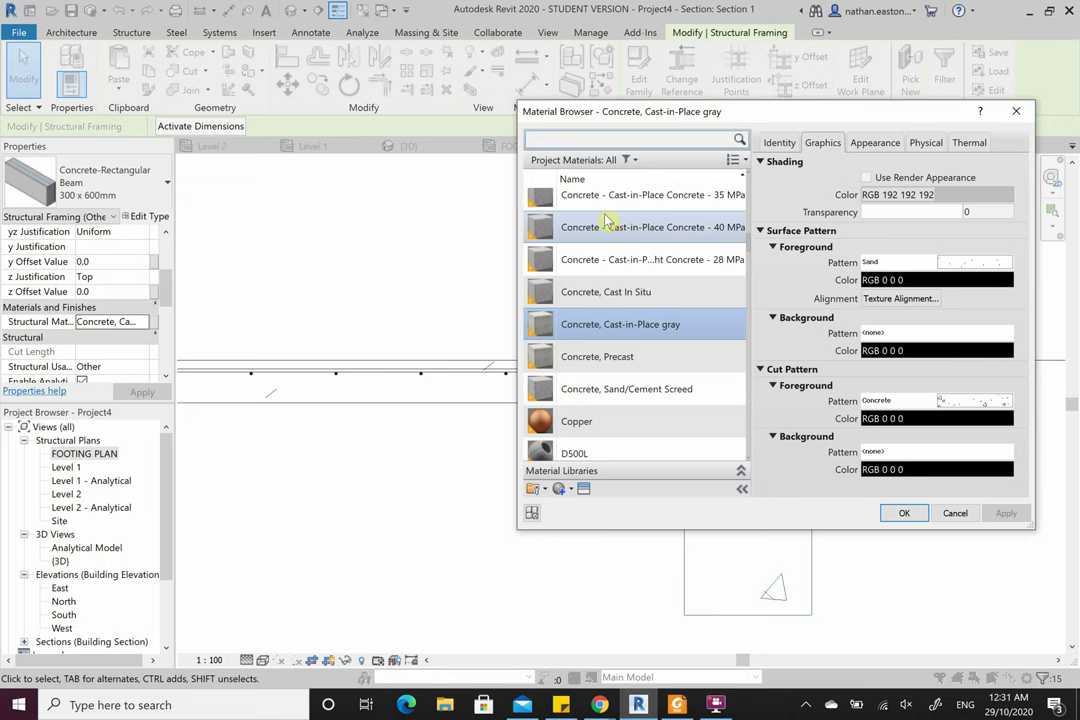
scroll(650, 297, up, 3)
click(676, 368)
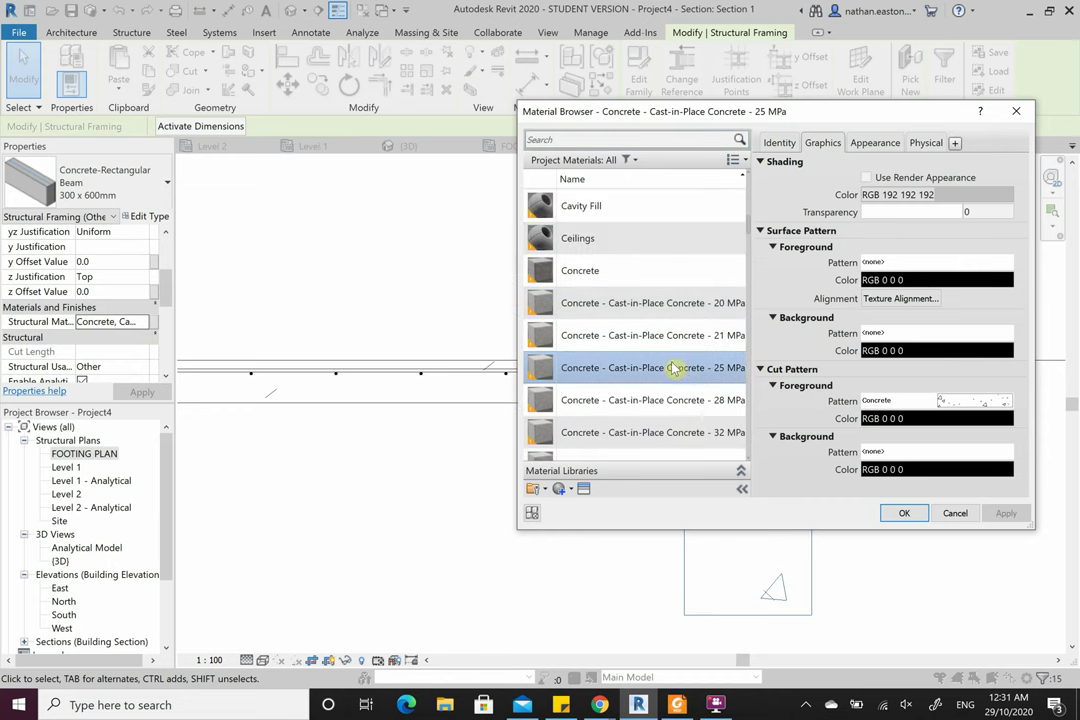
click(904, 515)
click(897, 451)
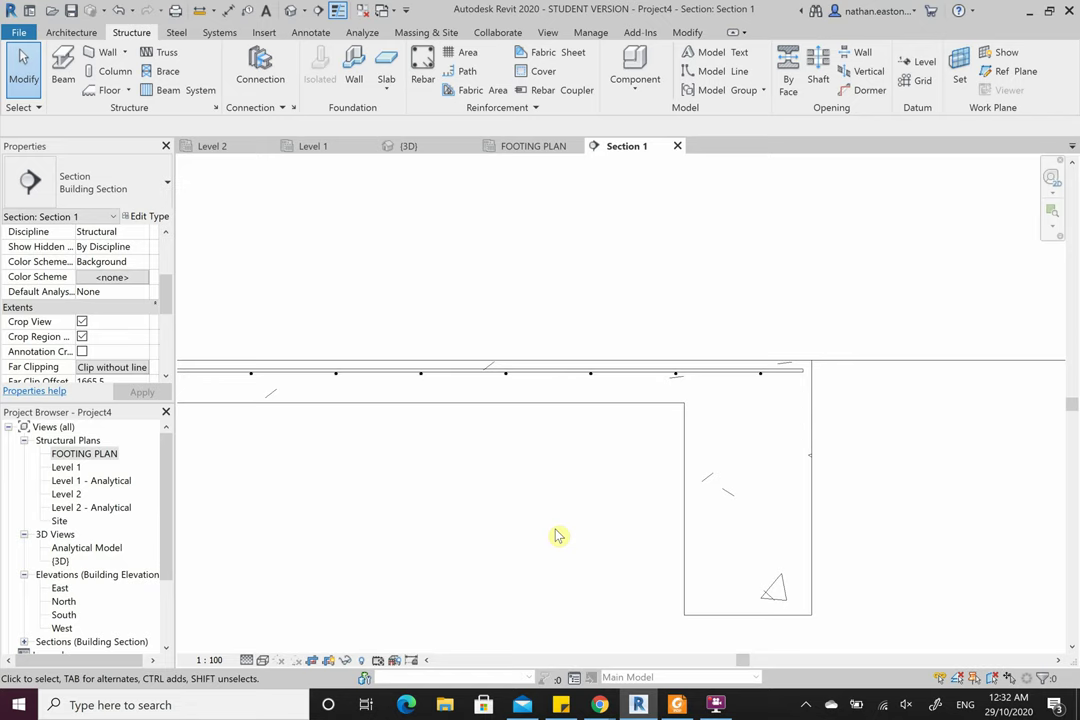
- Examine the concrete pattern of the slab and beams across the section, finishing at the east edge beam
scroll(668, 470, down, 2)
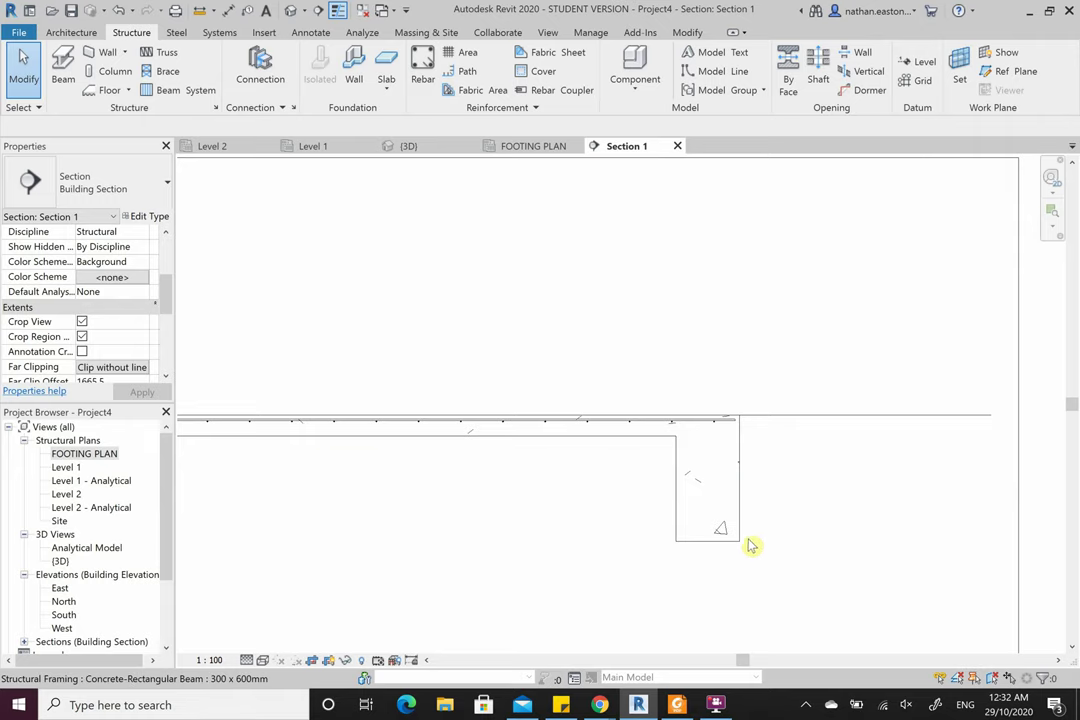
scroll(820, 518, down, 5)
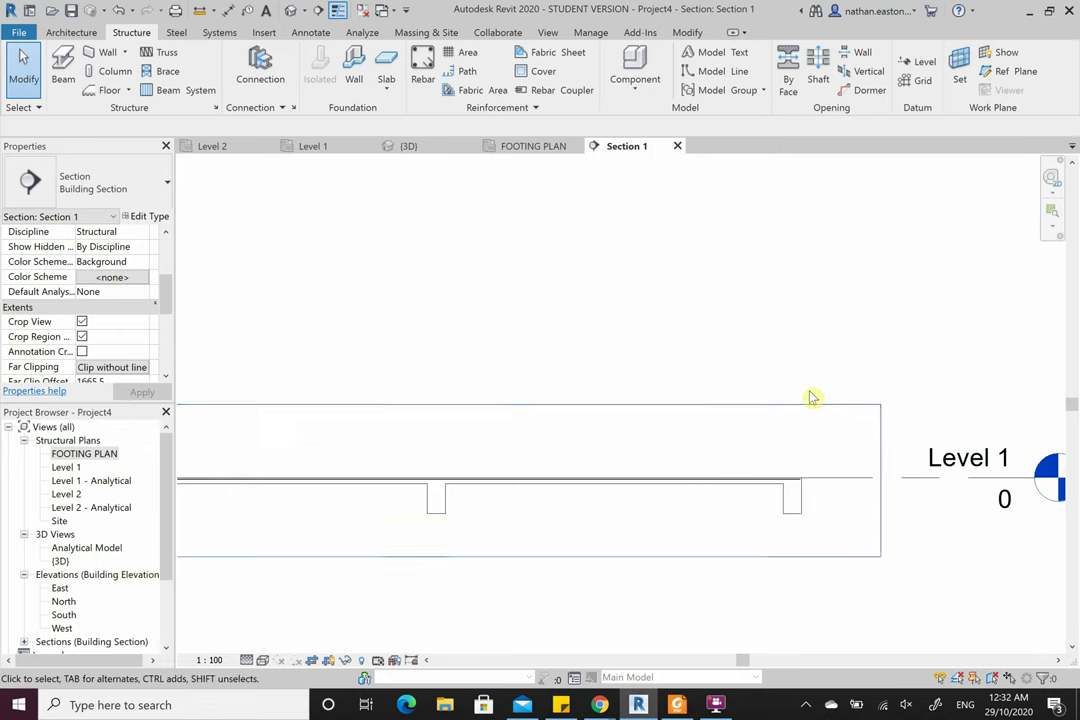
scroll(812, 398, down, 2)
scroll(752, 429, up, 4)
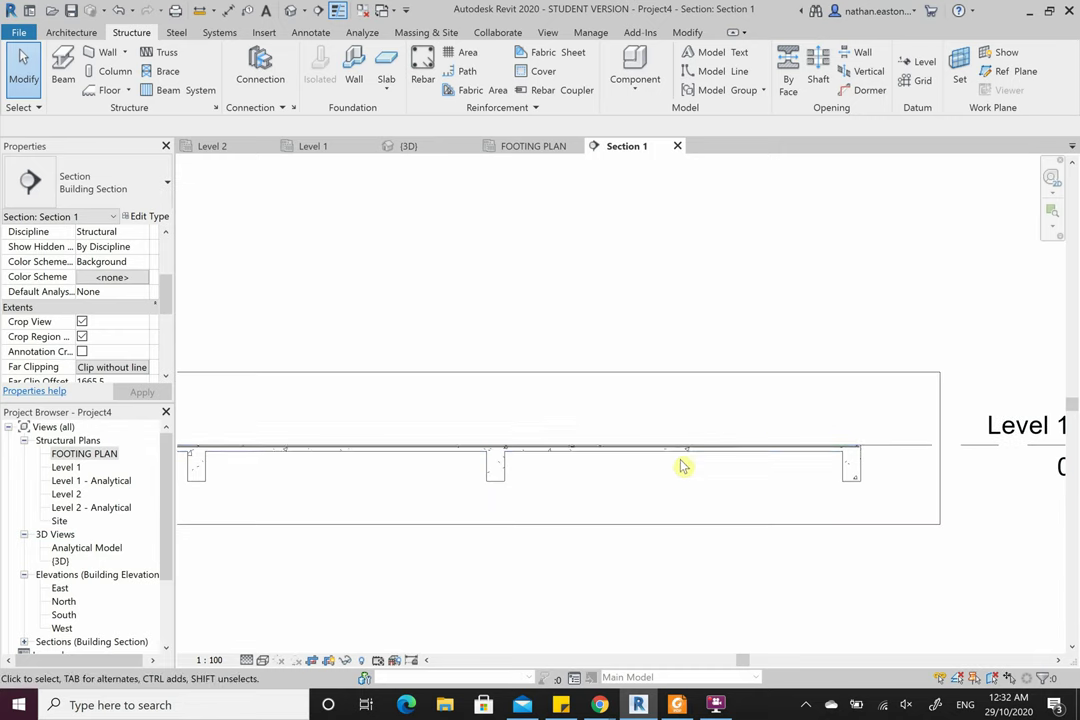
scroll(670, 485, up, 3)
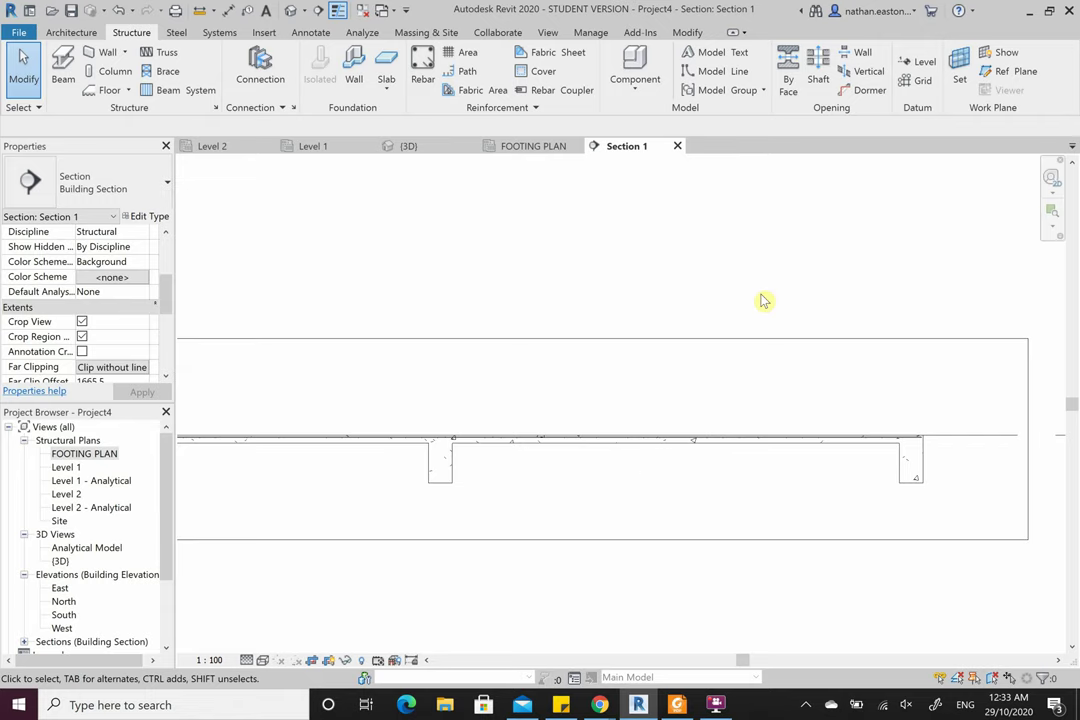
scroll(790, 330, down, 3)
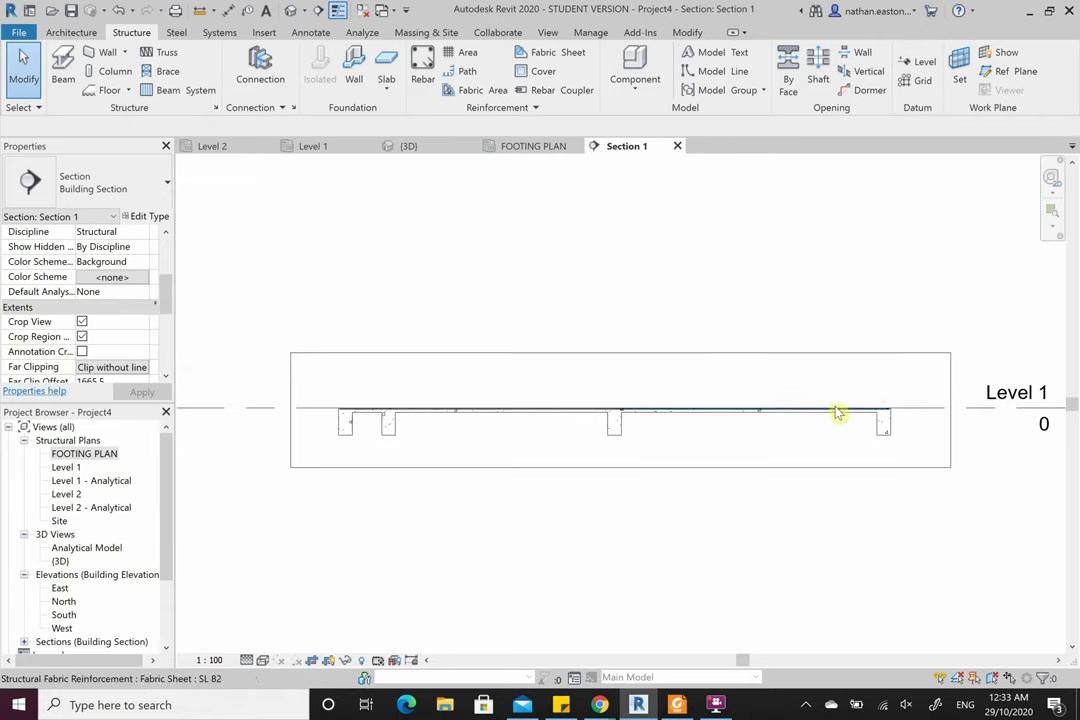
scroll(900, 420, up, 6)
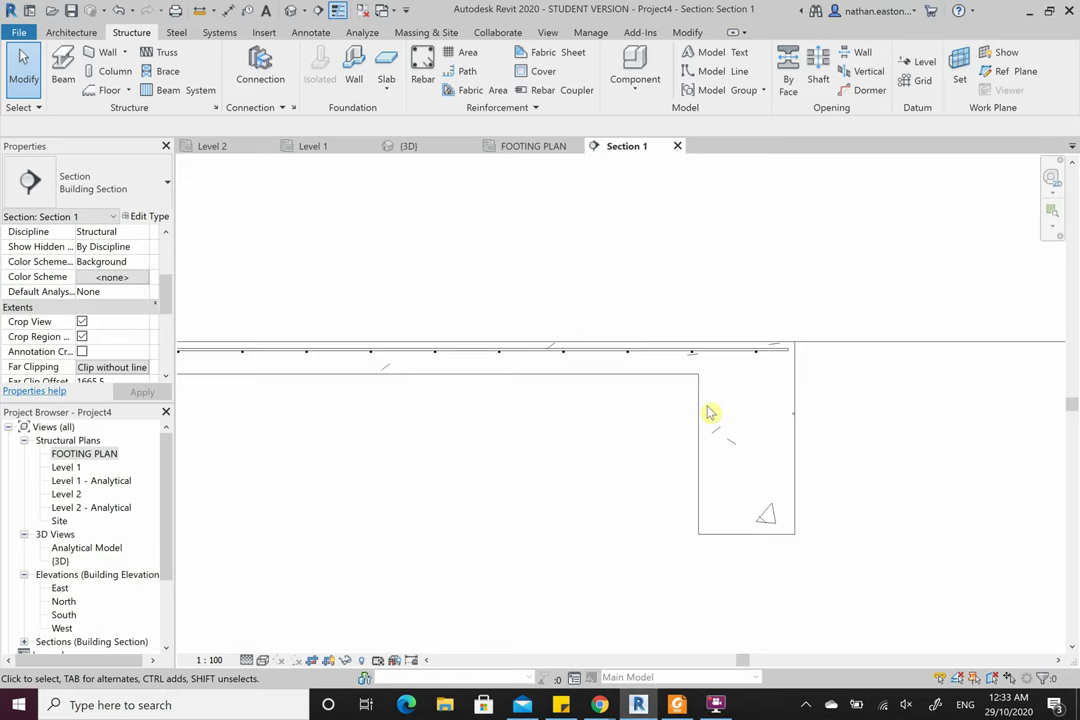
- Start placing rebar with shape HT in the east edge beam and rotate its hooks through the beam's corners
click(422, 78)
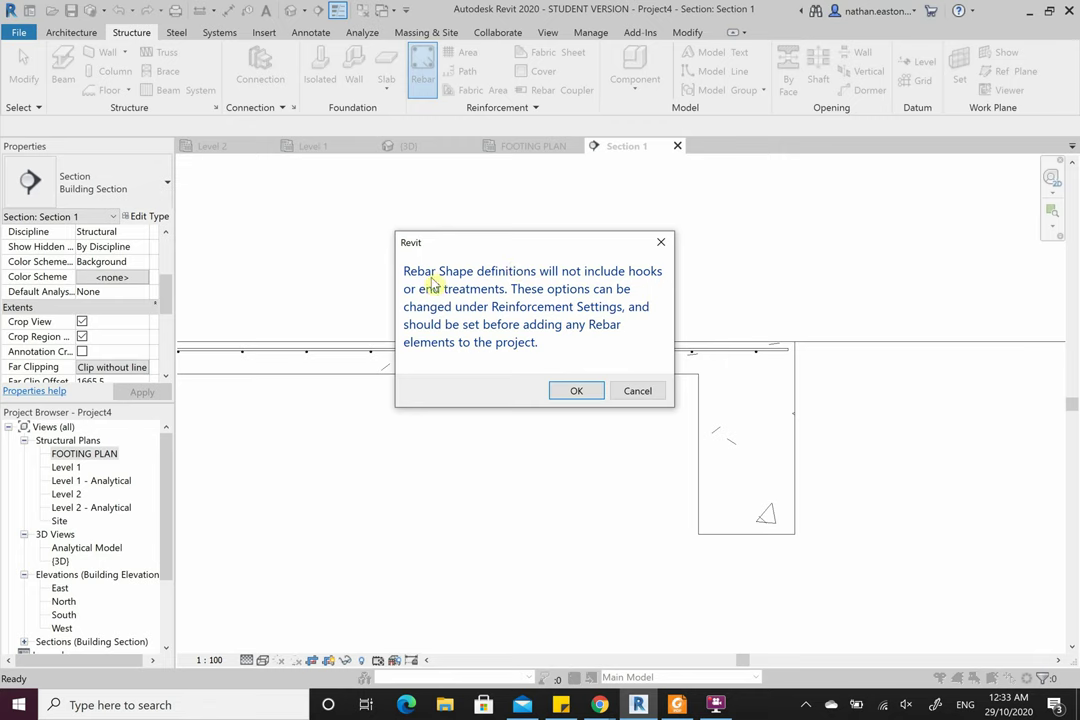
click(576, 392)
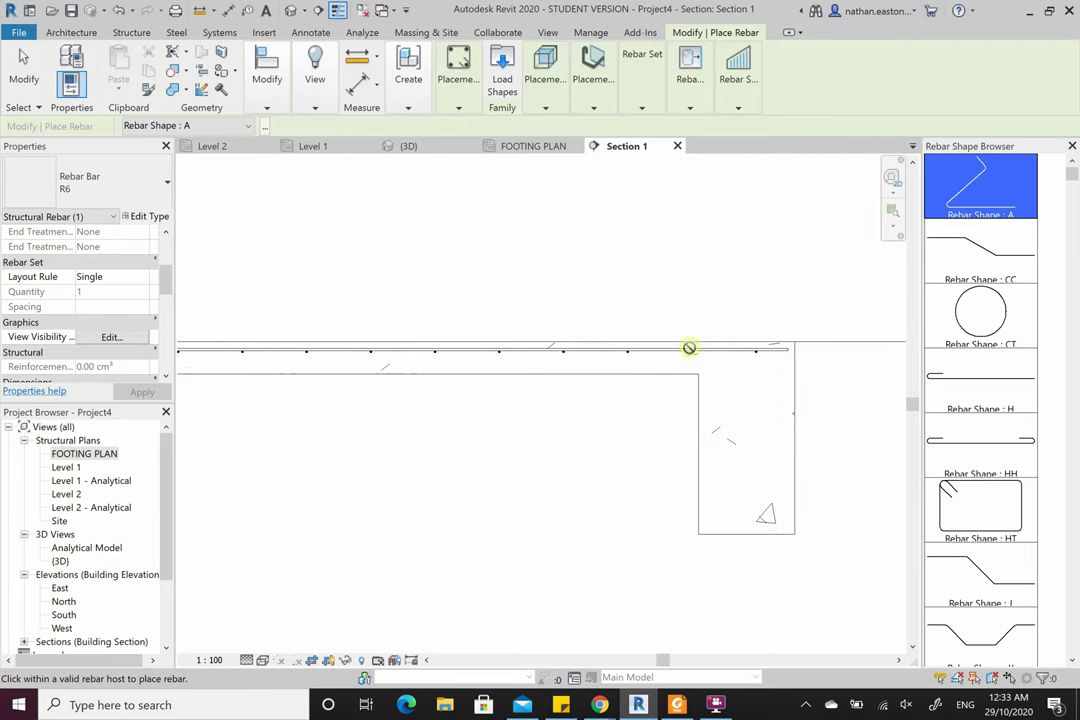
click(988, 515)
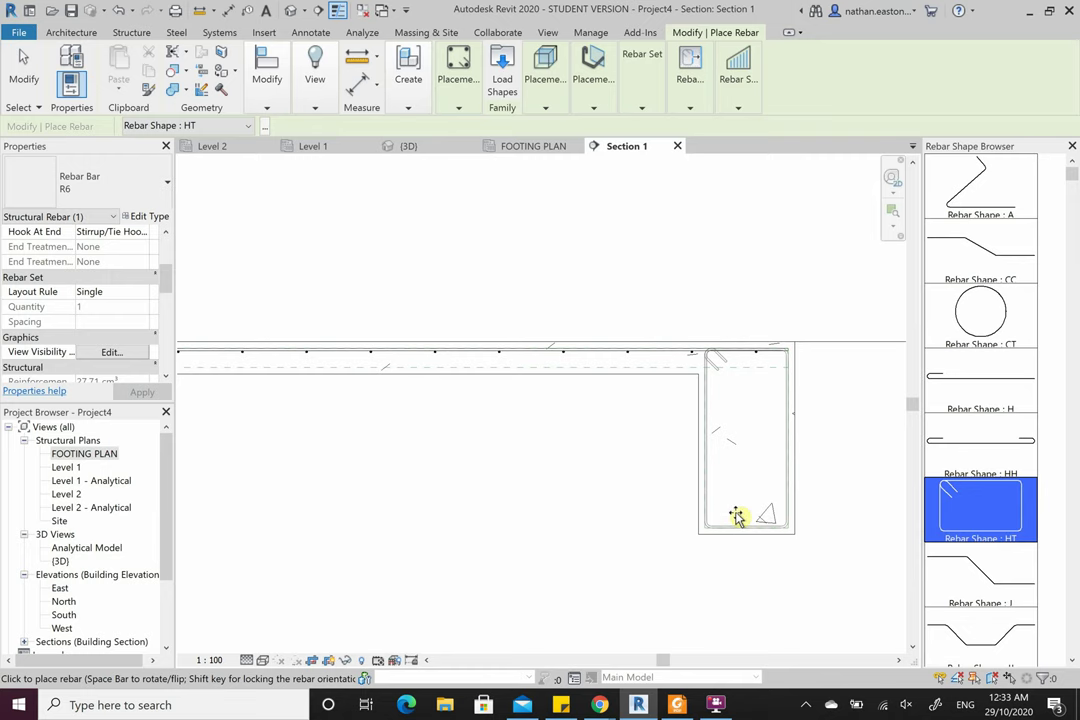
key(space)
key(space)
key(space)
key(space)
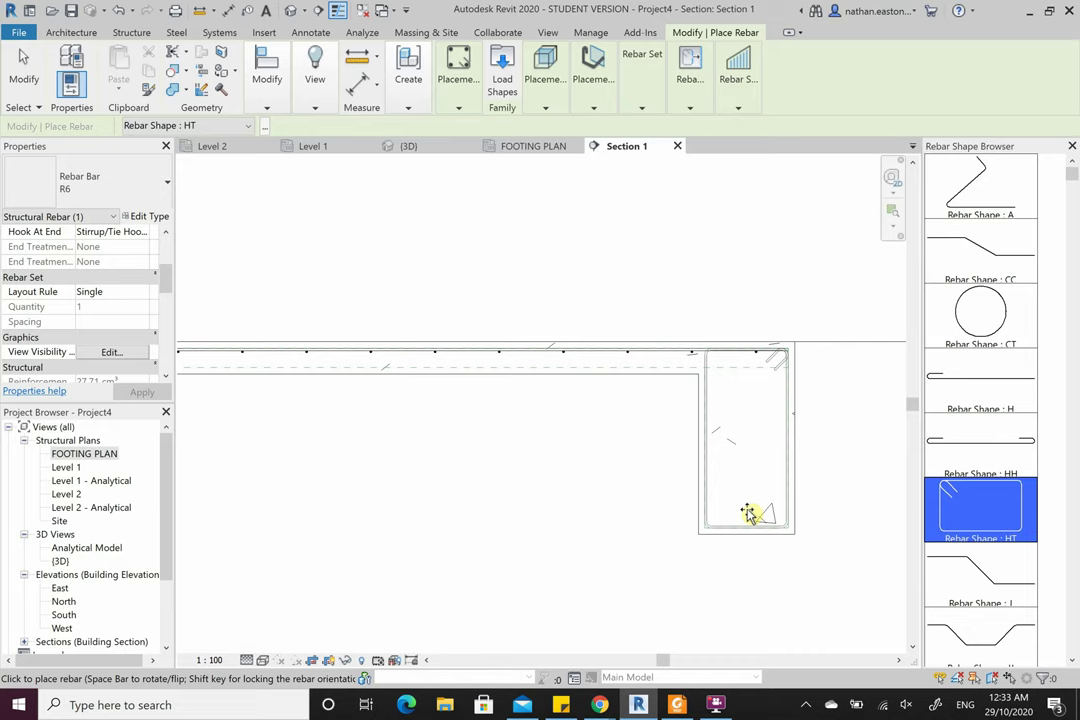
- Set the bar type of the HT rebar being placed to N10
click(166, 190)
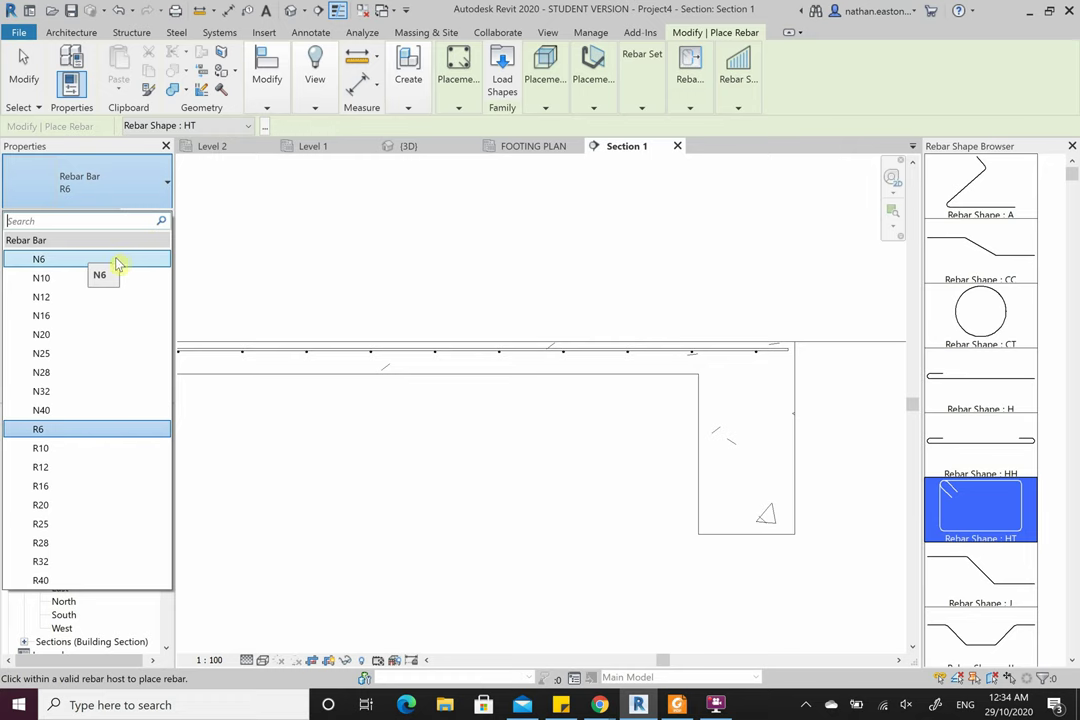
click(104, 279)
key(Escape)
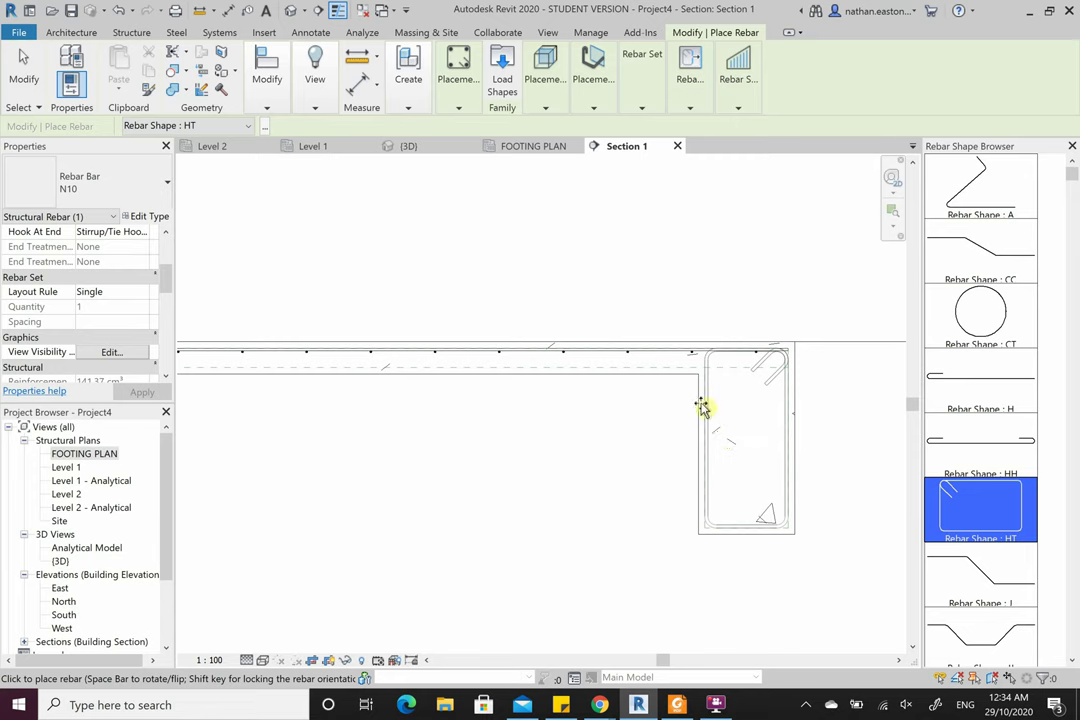
- Review the available placement methods, placement planes and placement orientations for the rebar
click(459, 107)
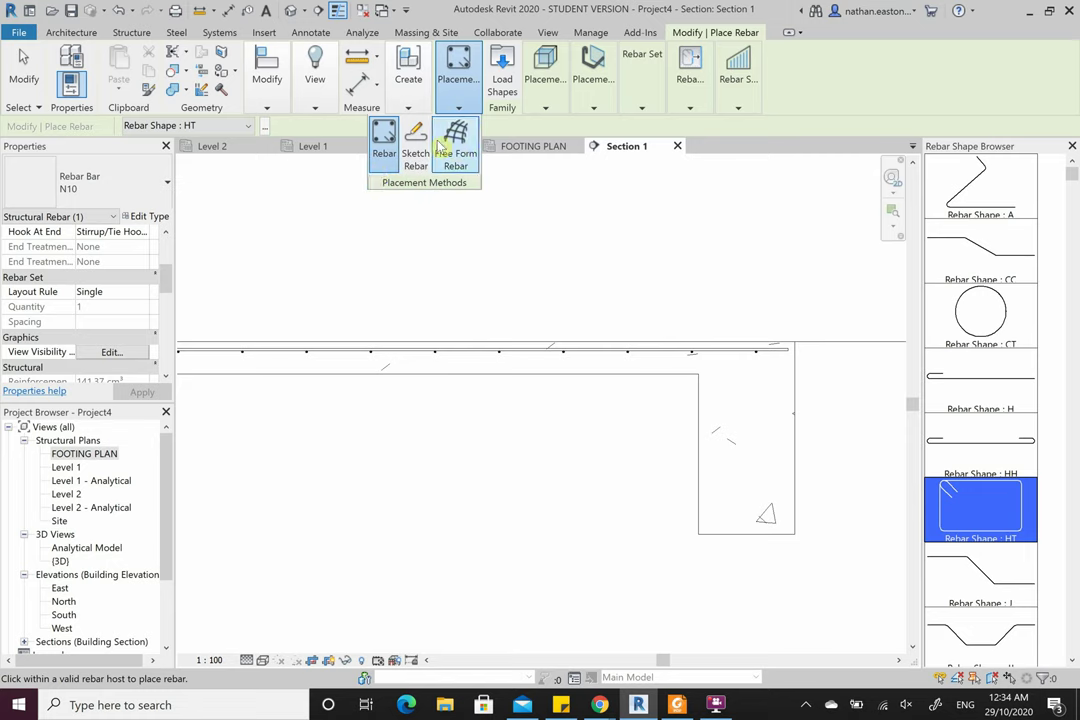
click(546, 106)
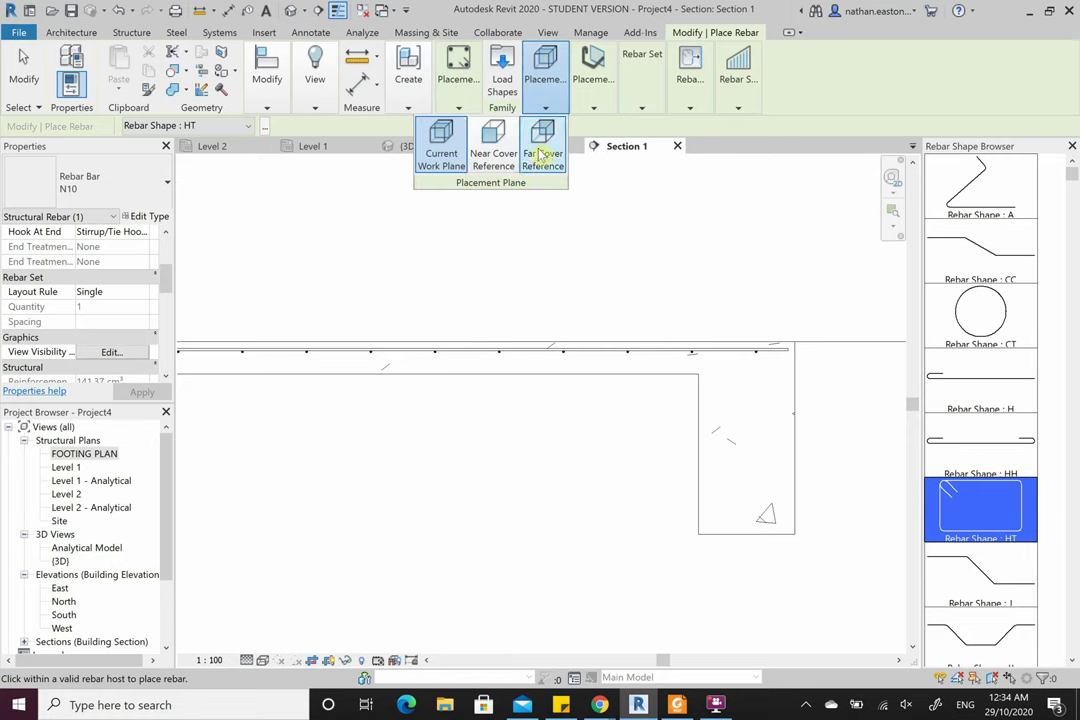
click(598, 108)
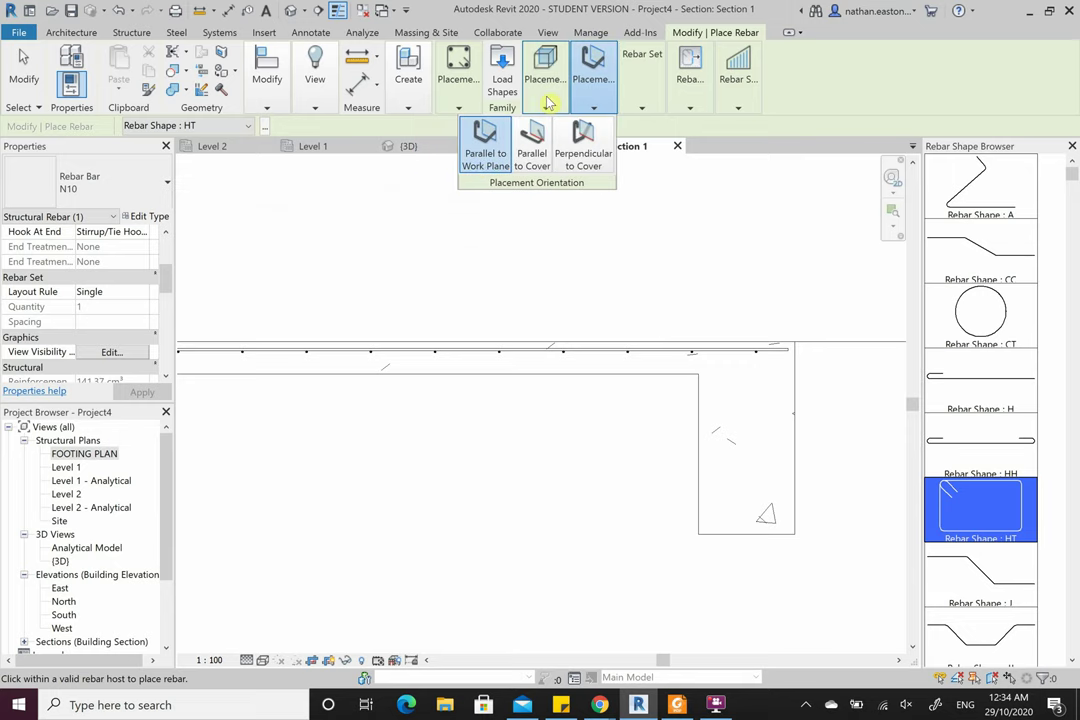
click(548, 108)
click(591, 110)
click(591, 110)
click(540, 108)
click(545, 108)
click(594, 108)
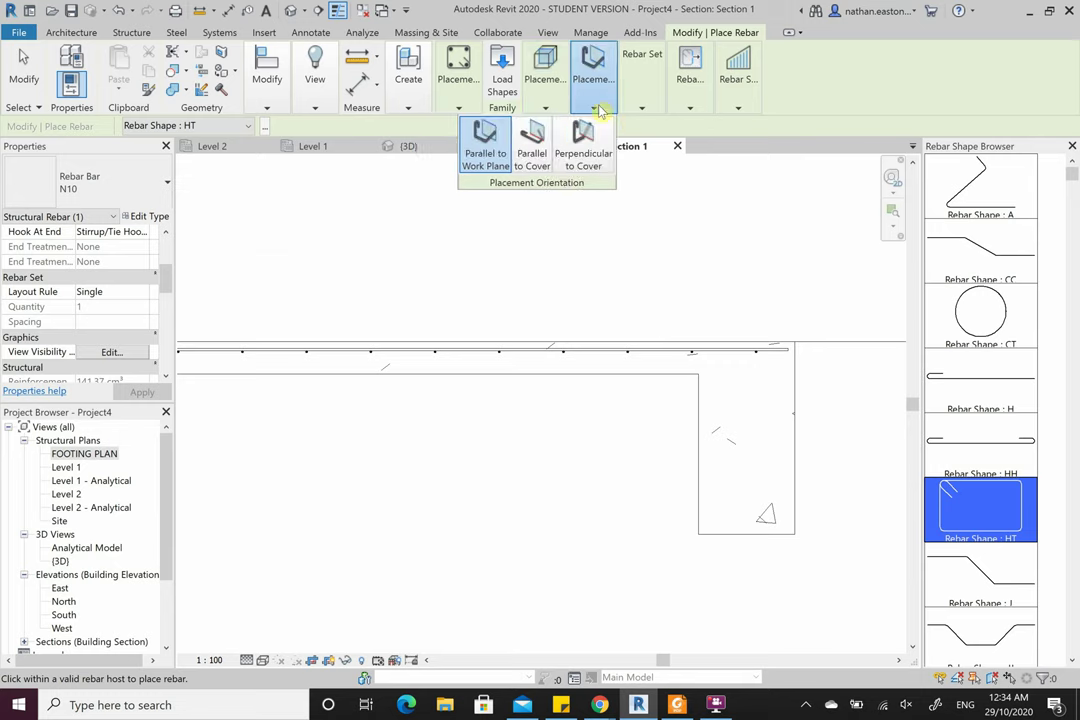
click(594, 108)
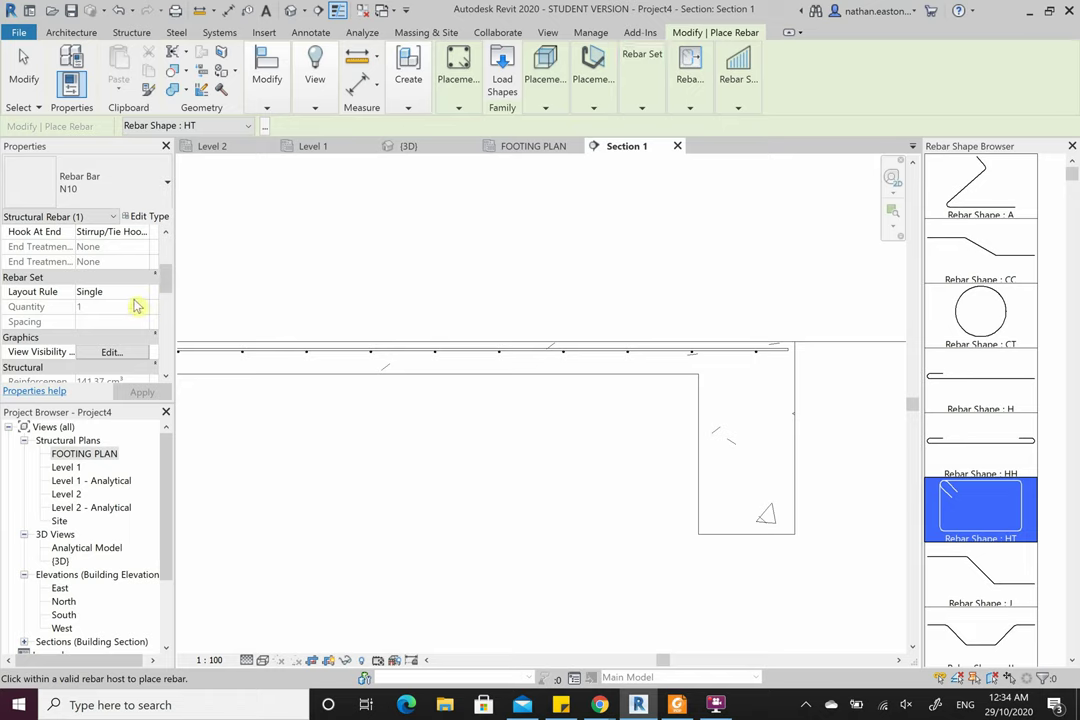
- Set the rebar set's layout to Maximum Spacing with a spacing of 300 mm
click(645, 110)
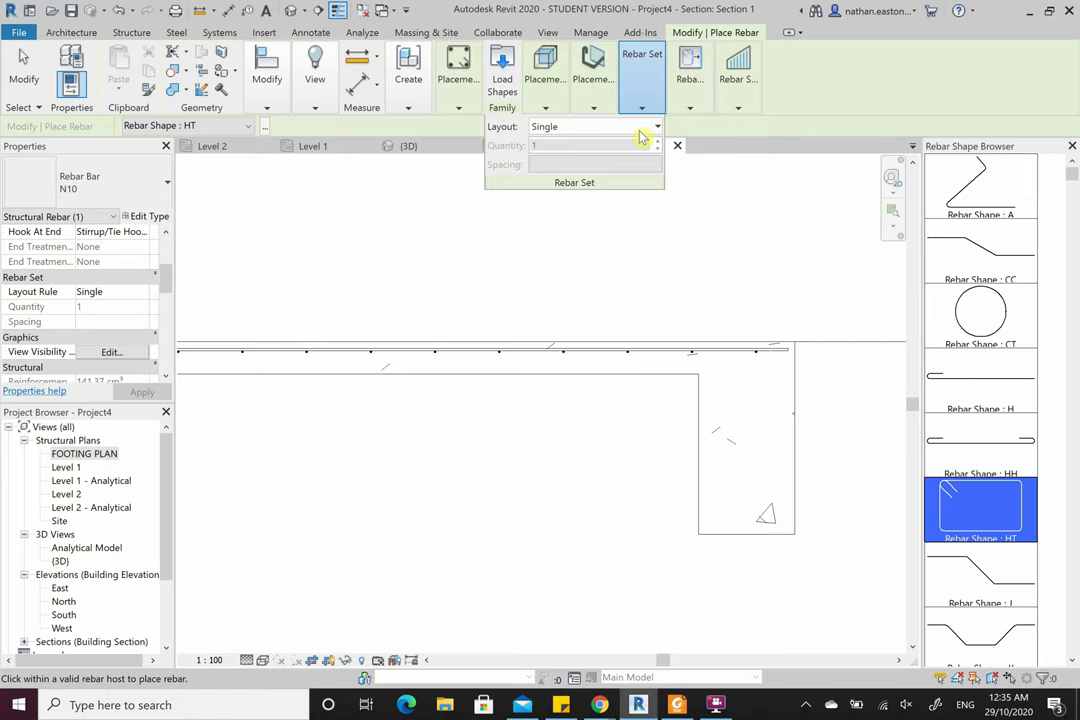
click(640, 130)
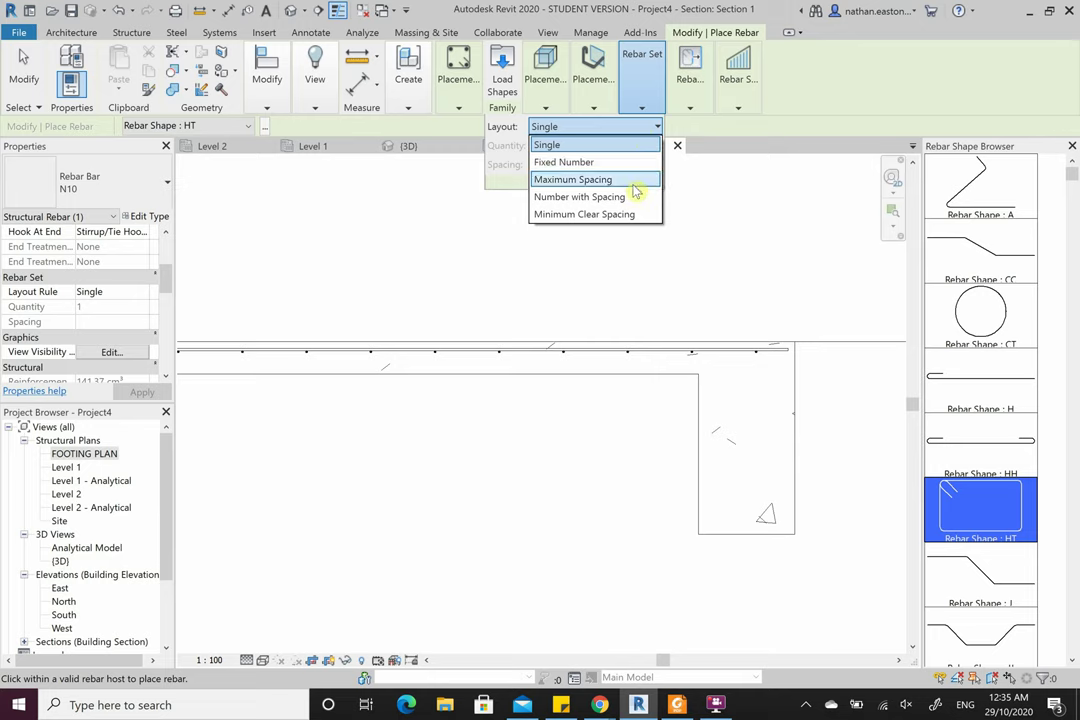
click(636, 190)
click(621, 164)
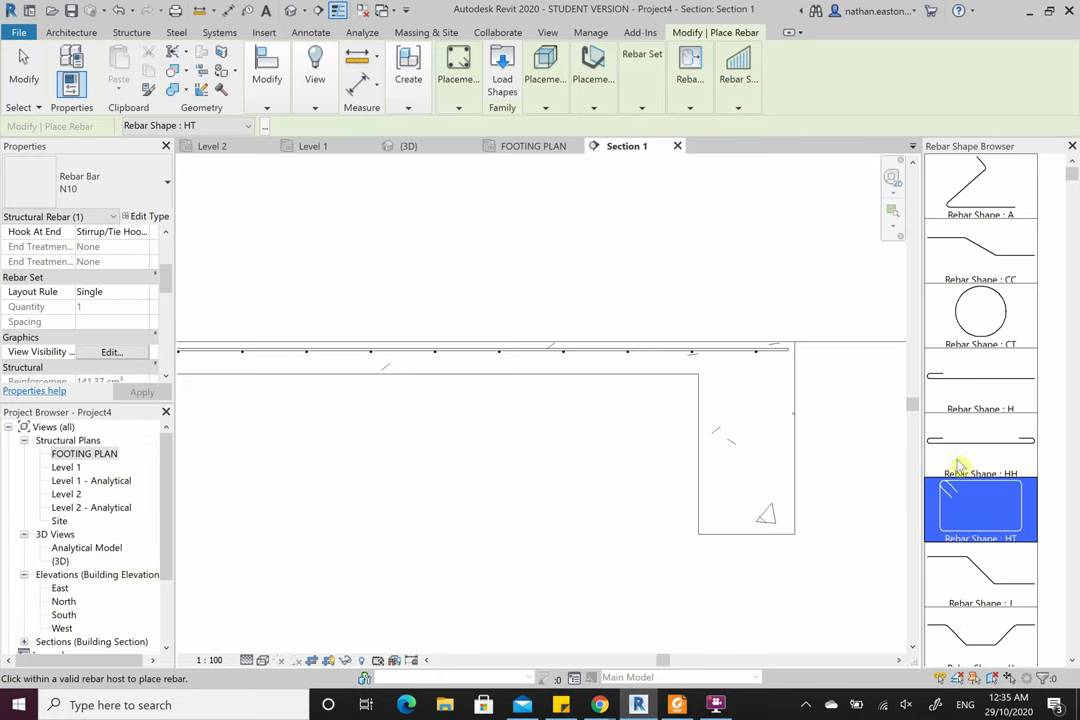
click(643, 109)
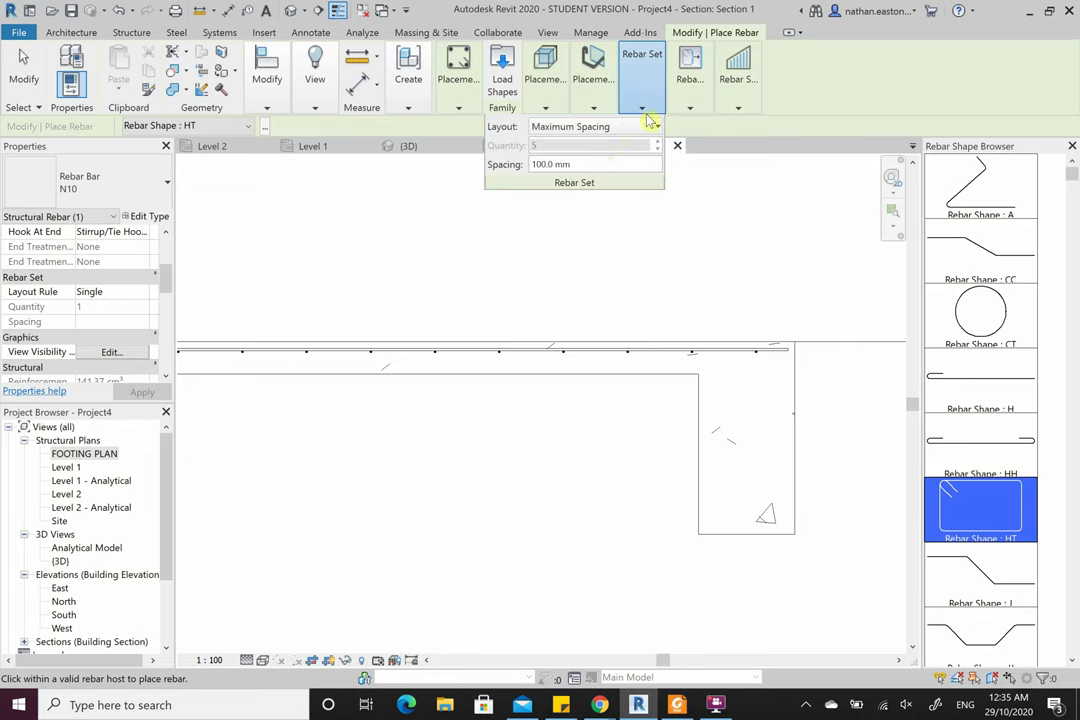
double_click(597, 164)
text(3)
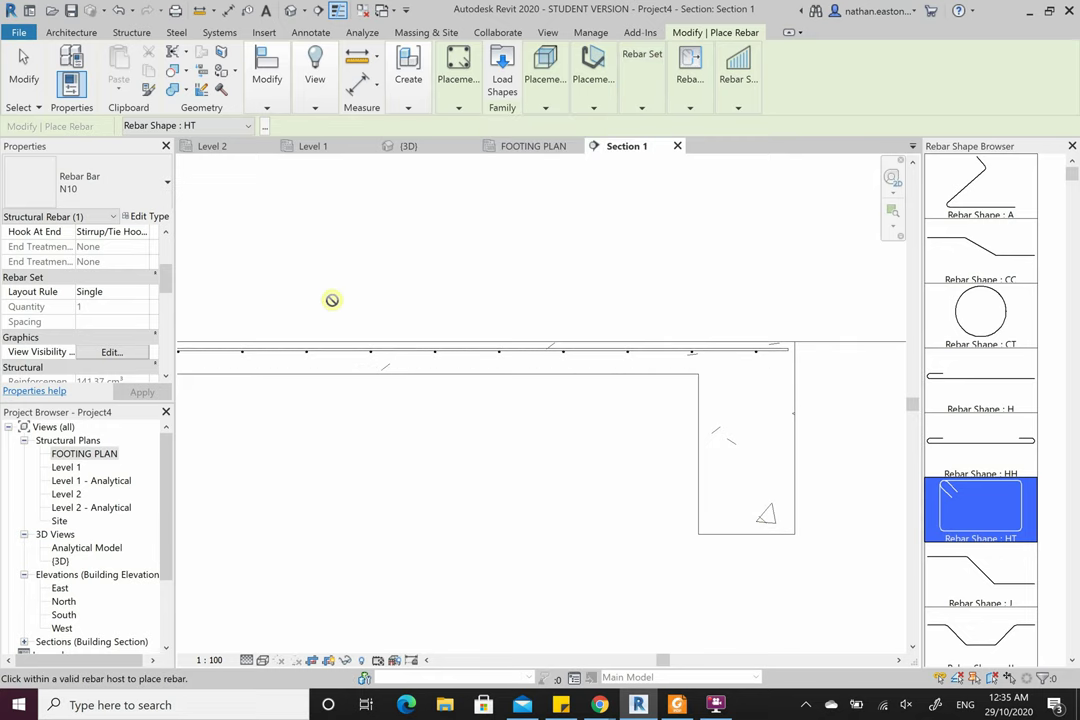
mouse_move(660, 107)
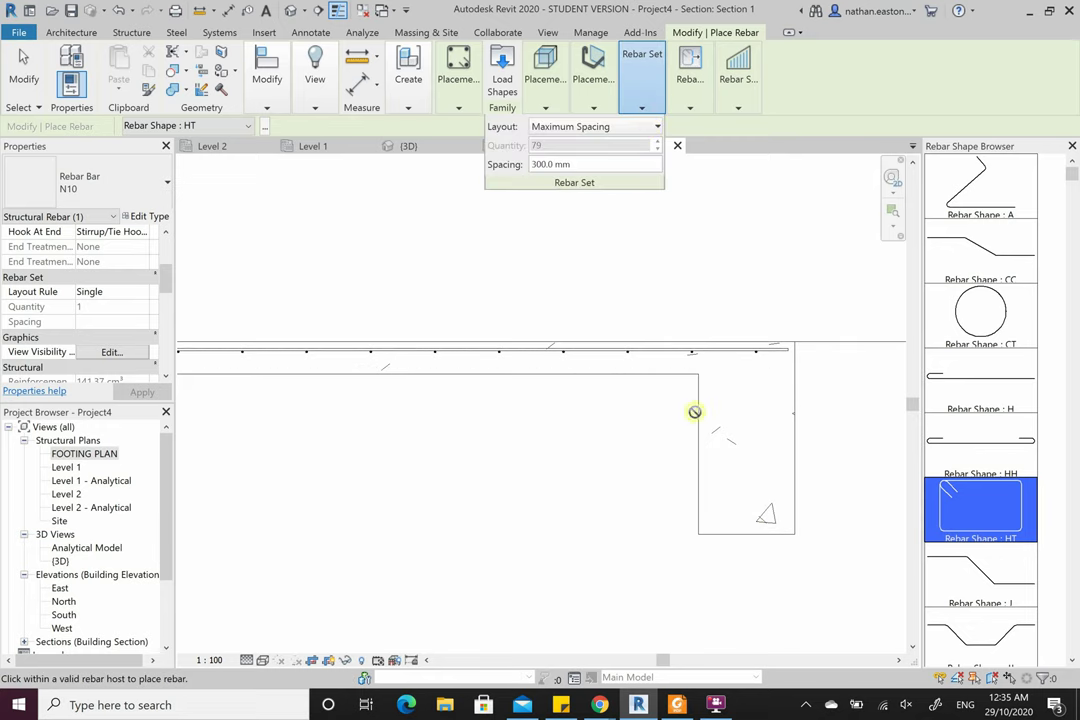
- Place the N10 HT stirrup set in each of the four beams cut by the section
click(745, 527)
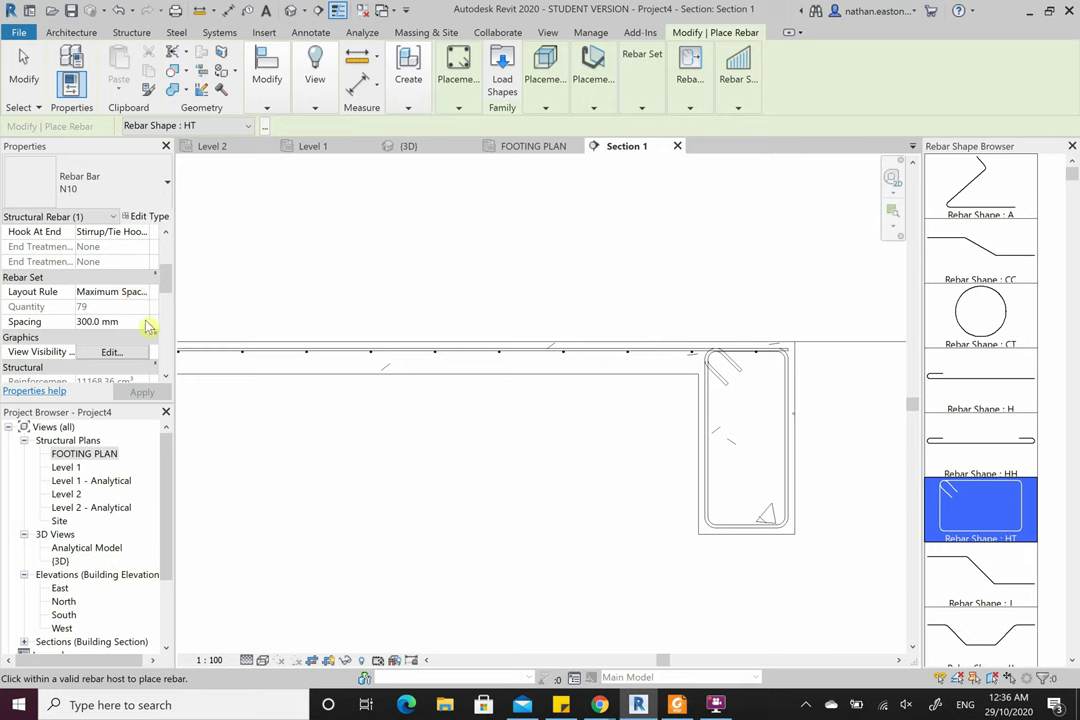
scroll(831, 310, down, 4)
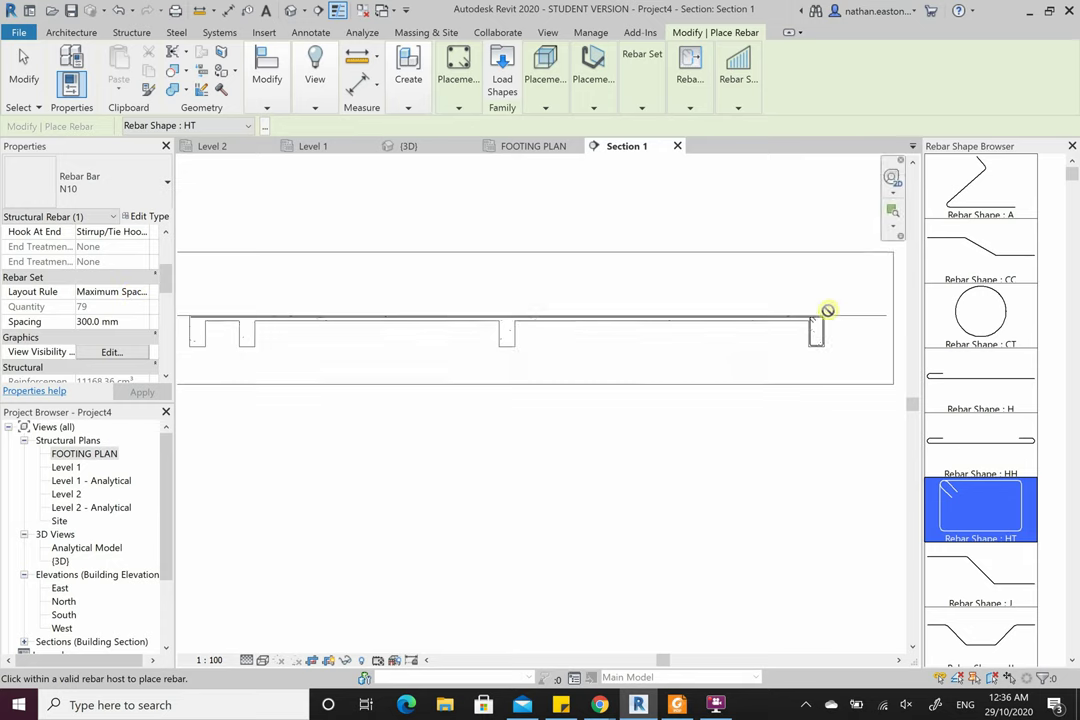
scroll(521, 328, up, 2)
scroll(426, 388, up, 2)
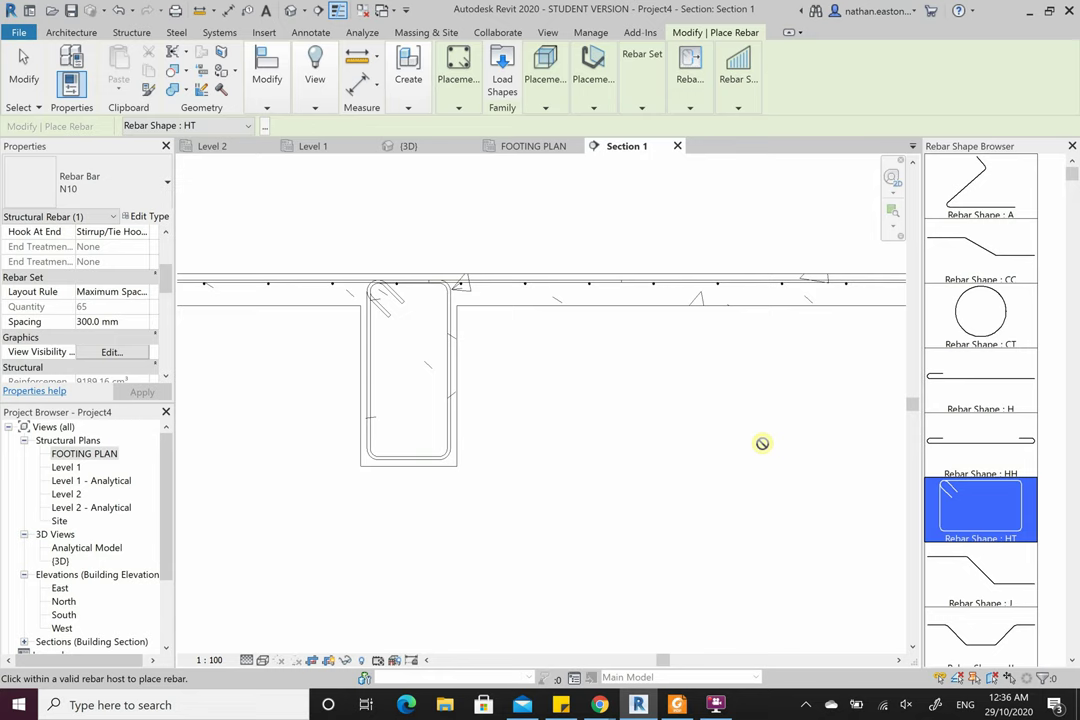
scroll(762, 443, down, 4)
scroll(410, 447, up, 4)
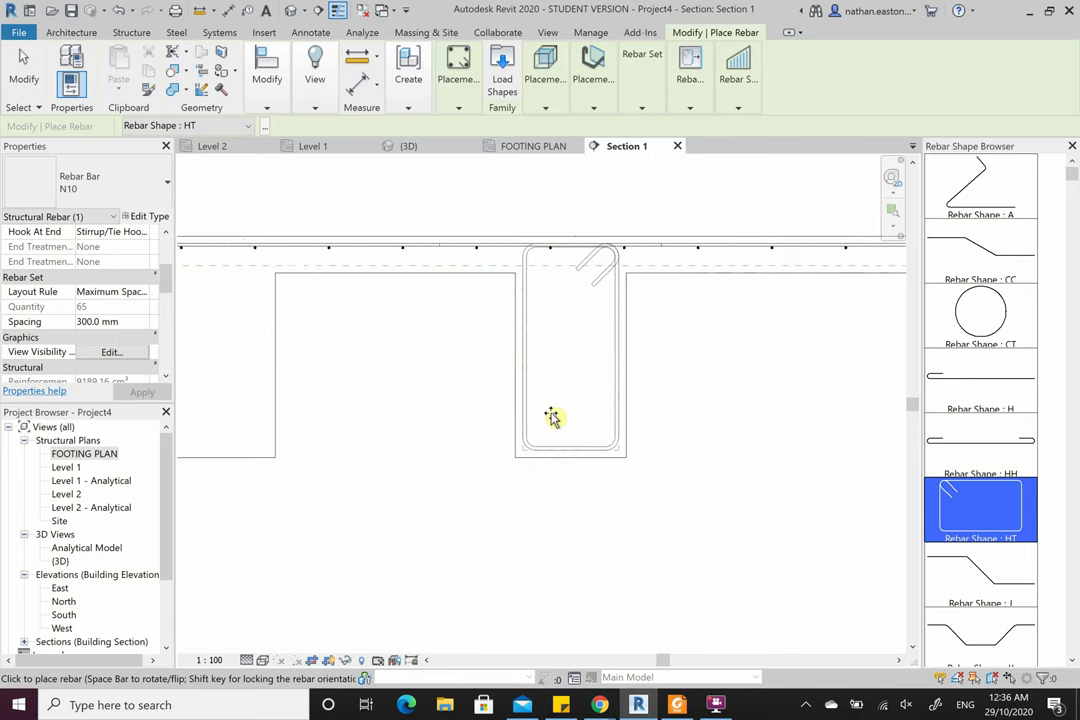
middle_drag(482, 468, 316, 422)
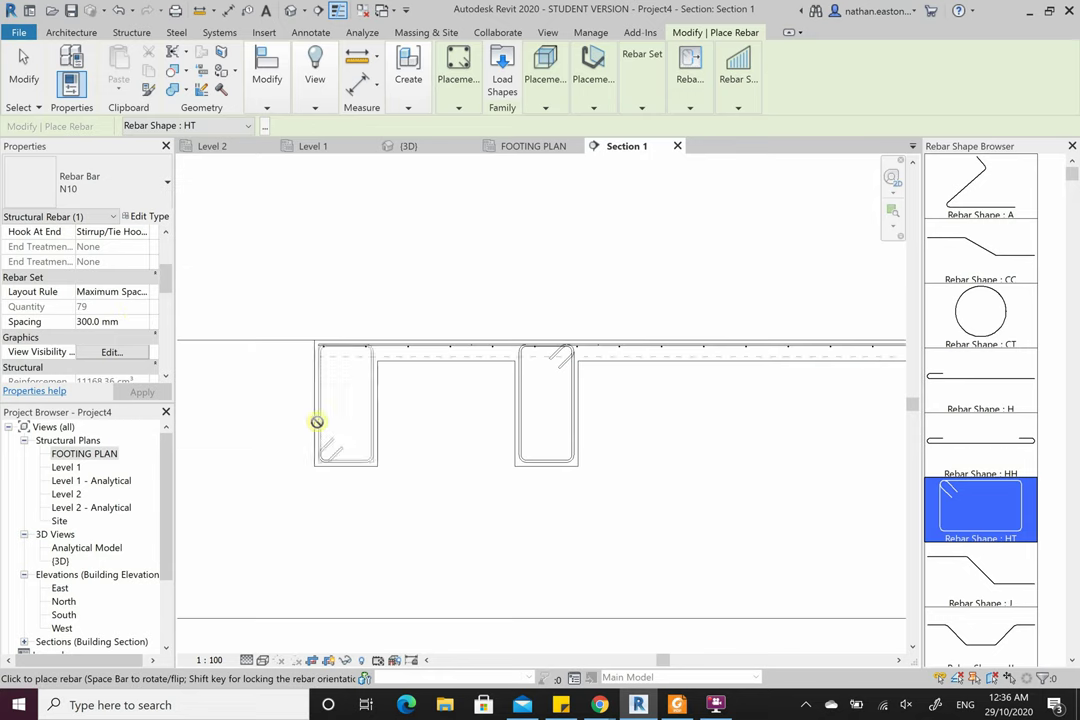
scroll(358, 436, up, 2)
click(420, 454)
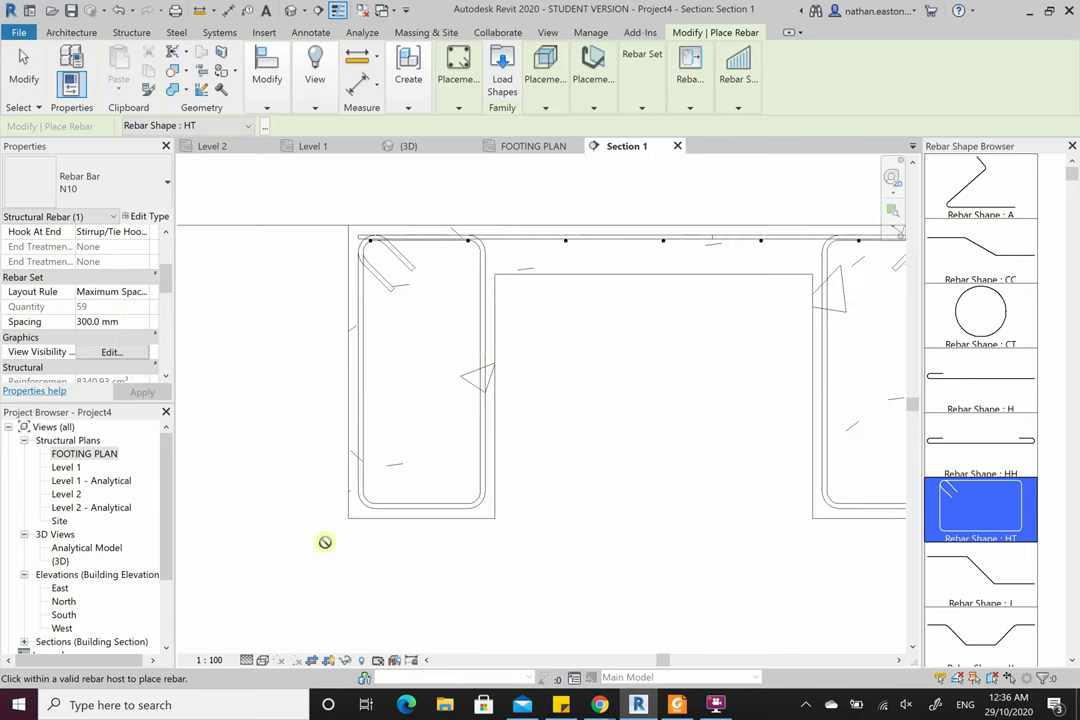
scroll(260, 375, down, 3)
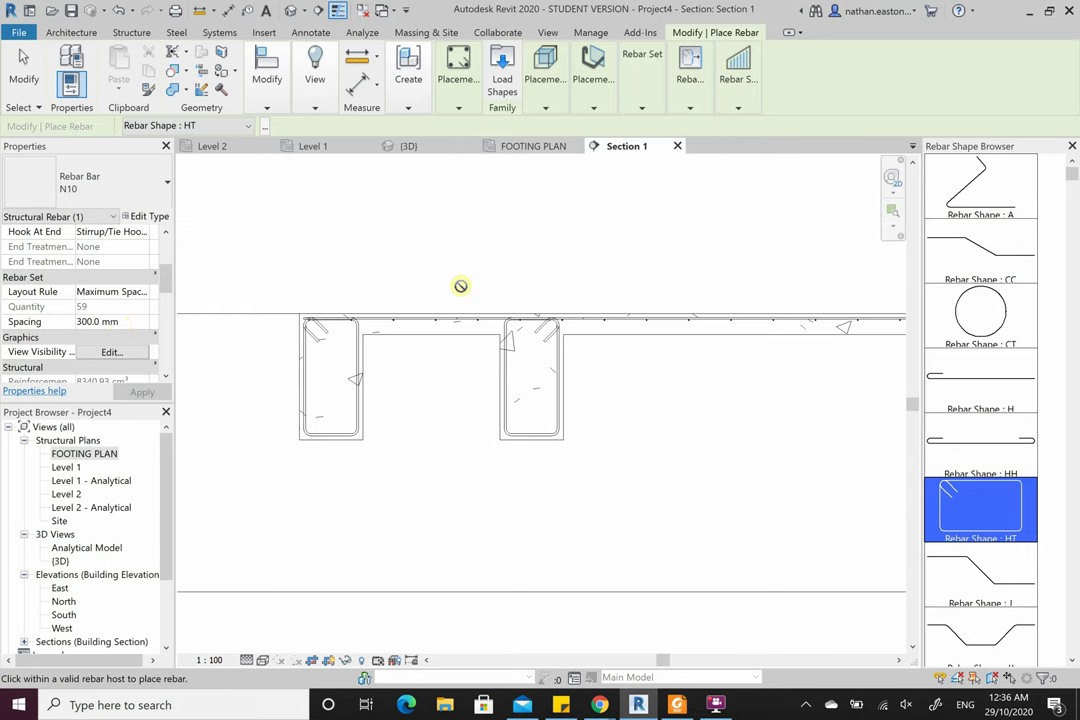
- End rebar placement, inspect the stirrups along the beams in the FOOTING PLAN view, and return to Section 1
click(528, 158)
scroll(518, 293, down, 2)
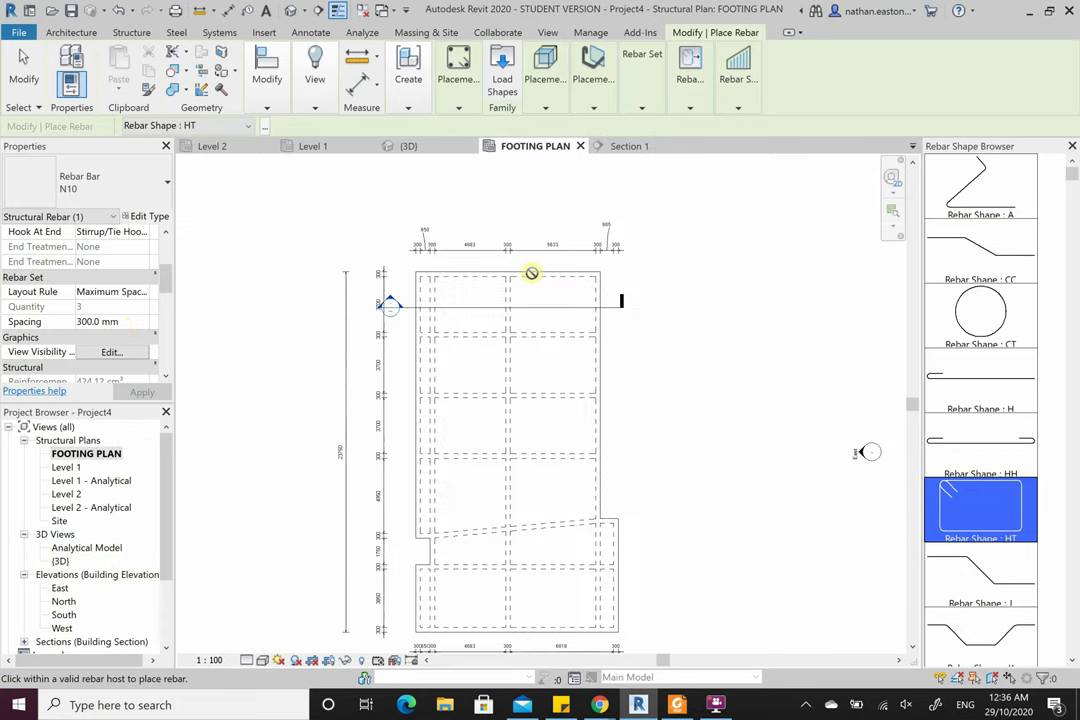
click(422, 284)
key(Escape)
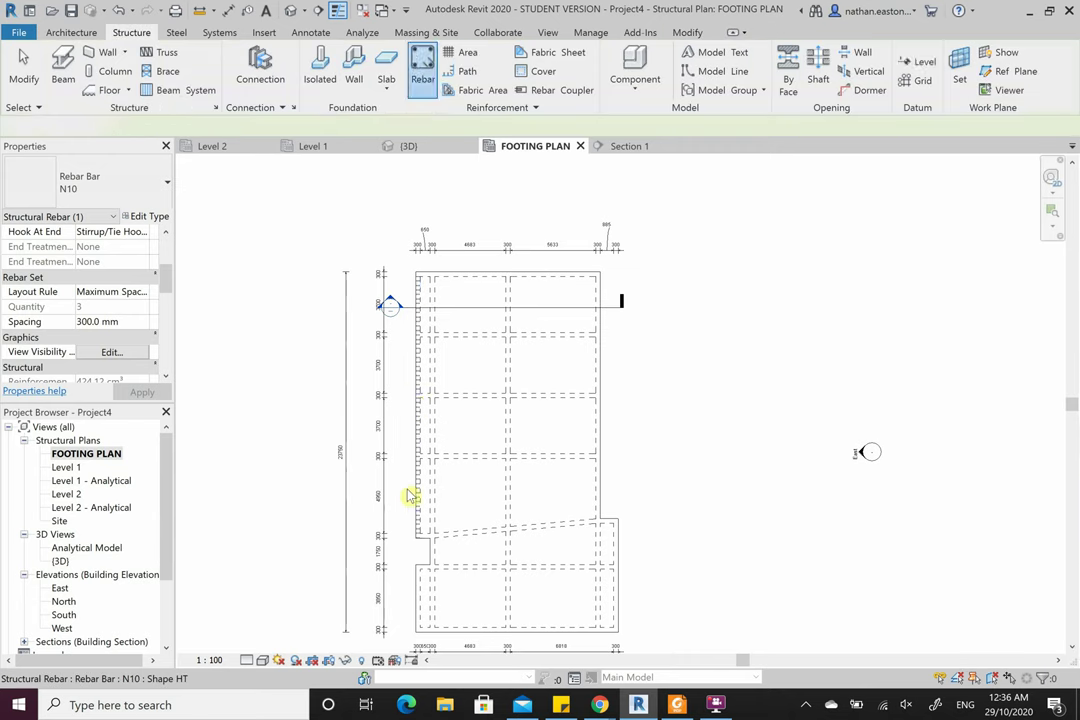
drag(464, 488, 593, 484)
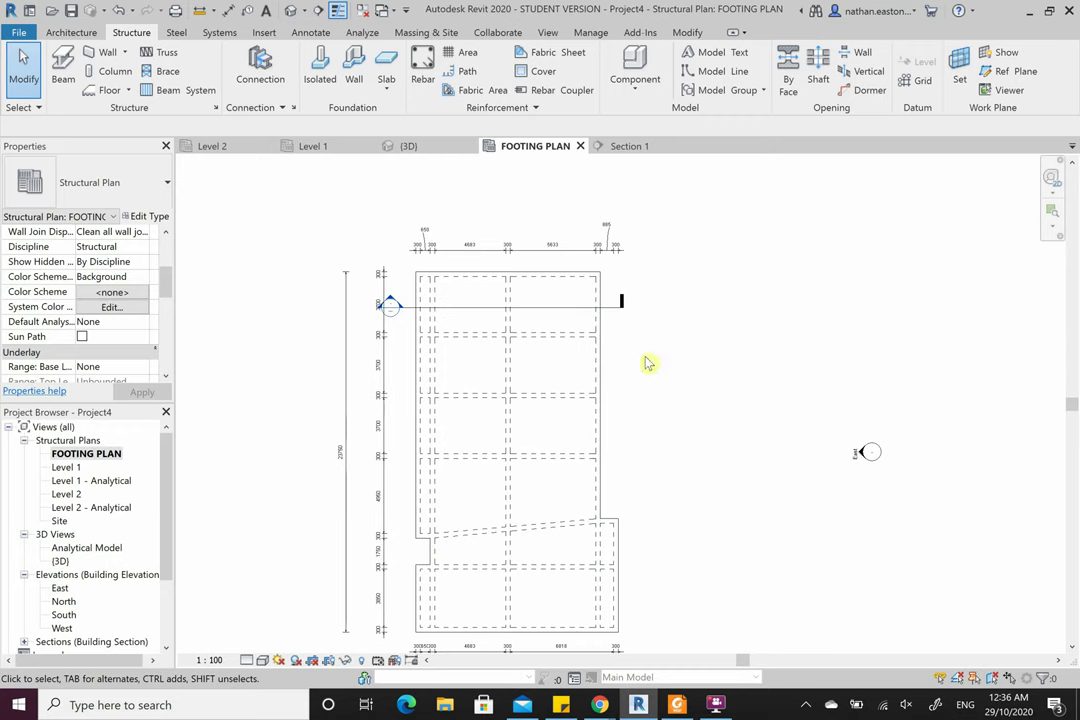
click(638, 149)
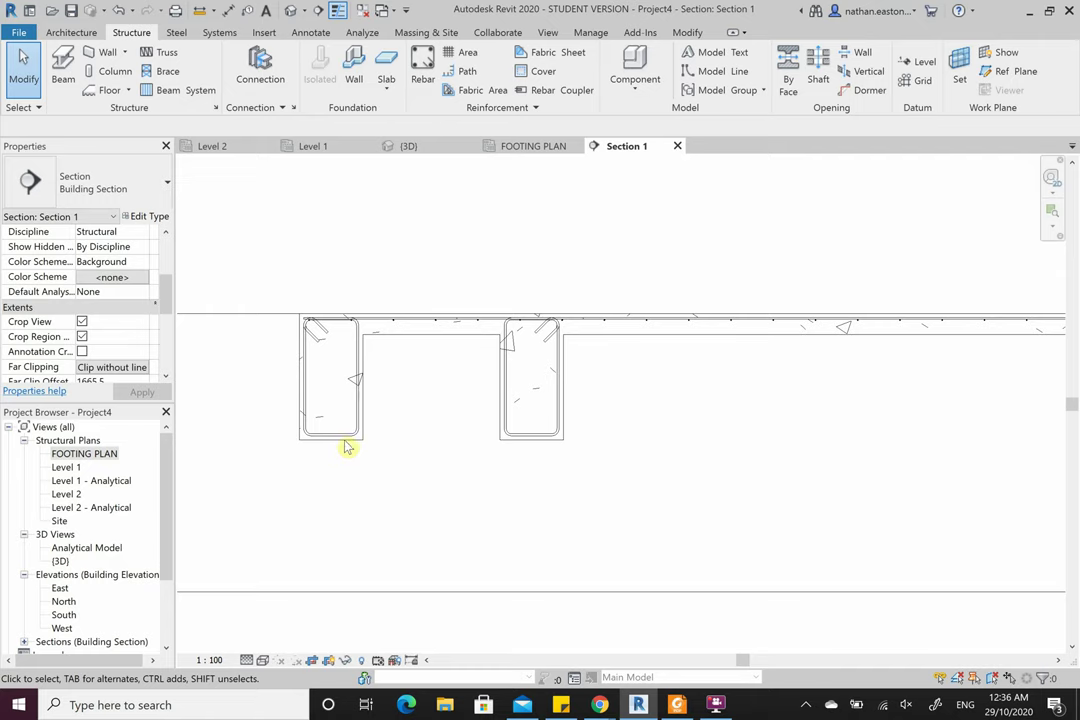
scroll(260, 330, down, 4)
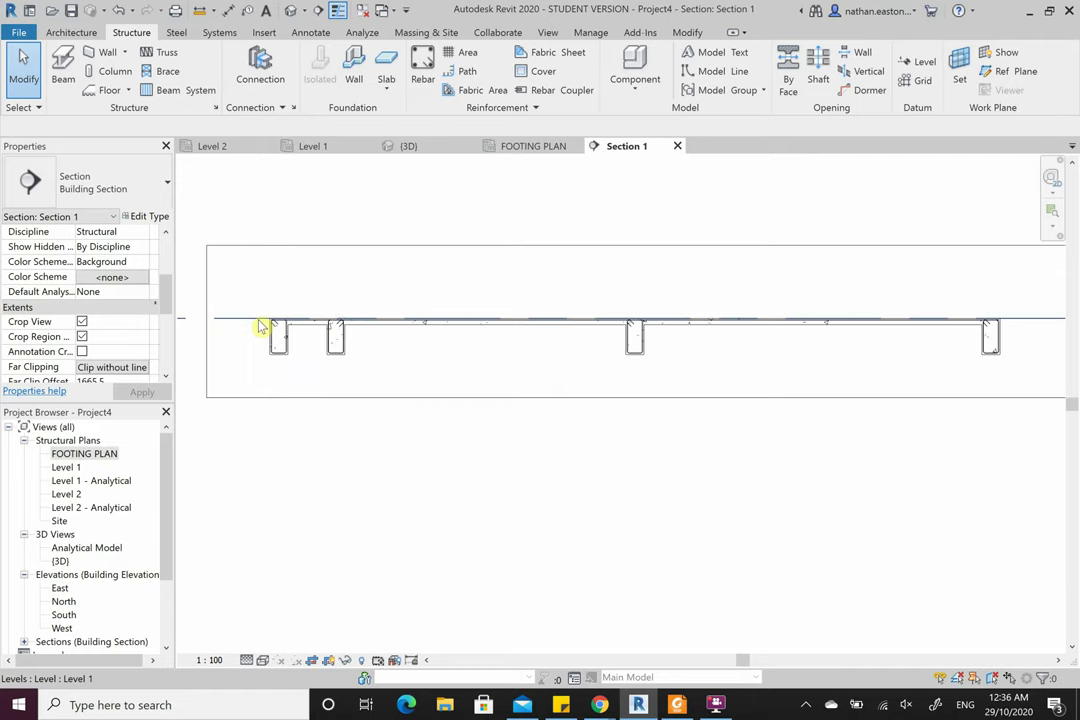
- Lower the top of the N10 stirrup set in the slab's left-end beam to sit just beneath the SL 82 fabric bars
scroll(262, 330, up, 5)
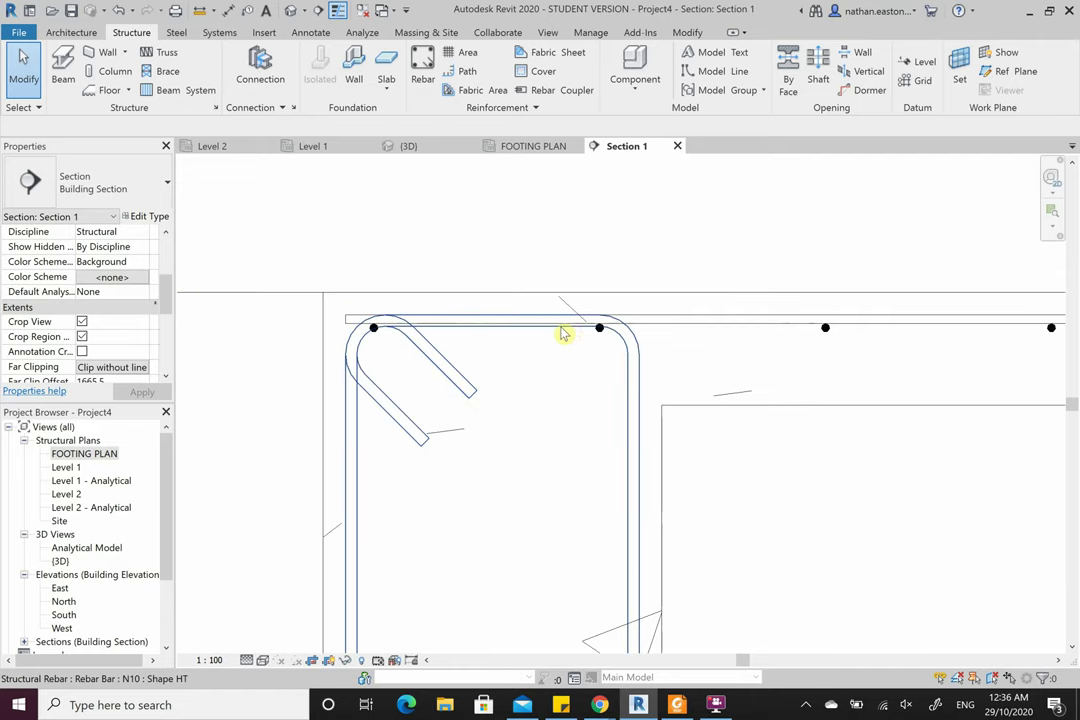
click(626, 365)
scroll(510, 358, up, 5)
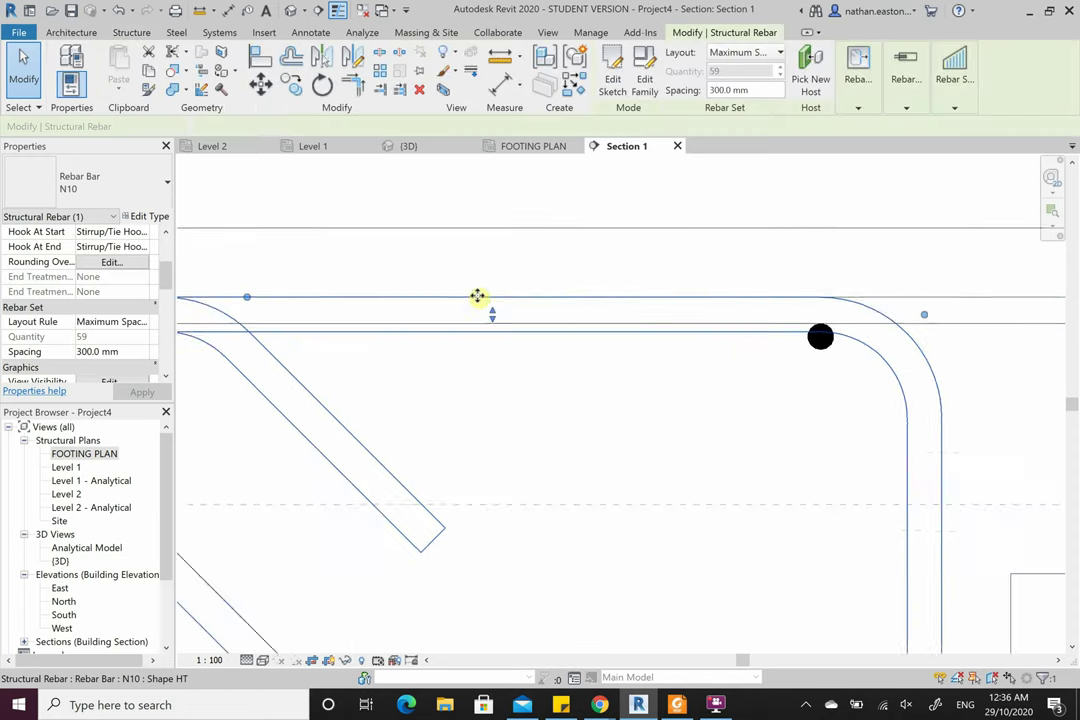
drag(495, 317, 494, 382)
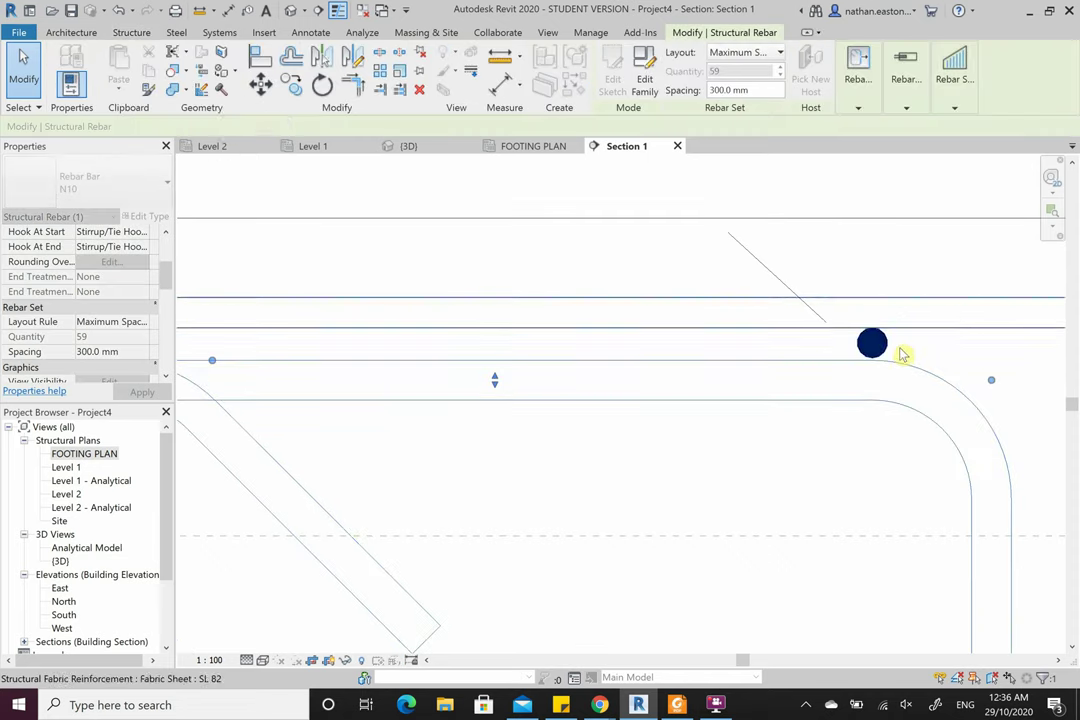
scroll(890, 360, up, 3)
scroll(700, 360, down, 5)
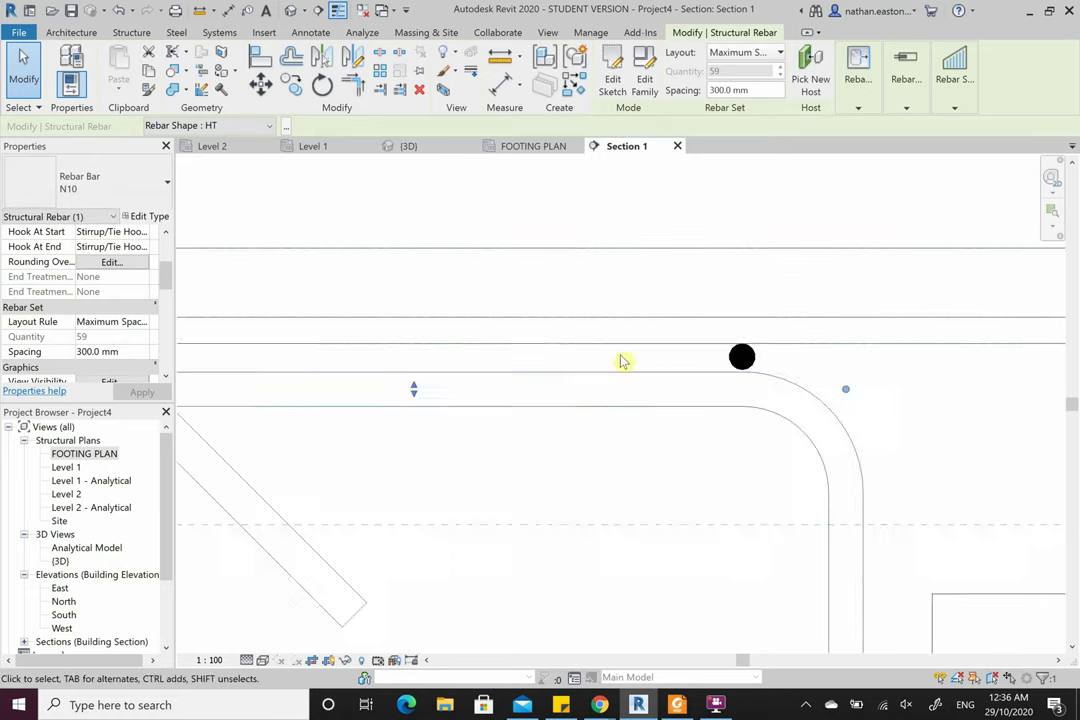
click(477, 243)
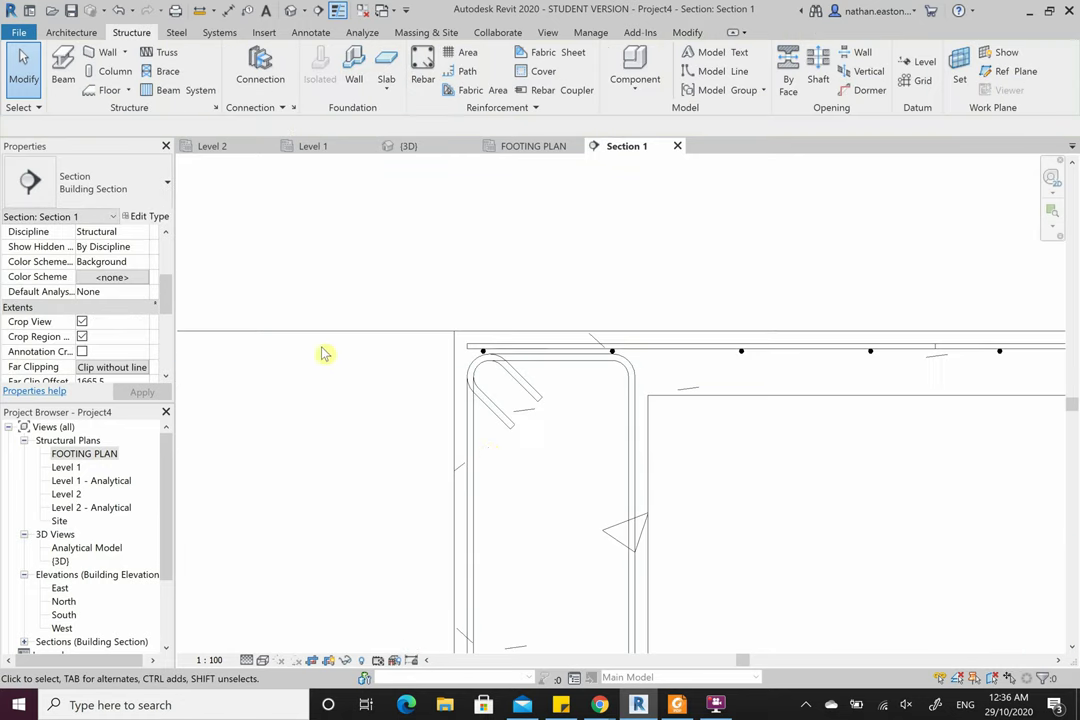
- Lower the top of the N10 stirrup set in the second beam from the left to just below the SL 82 fabric
scroll(280, 325, down, 3)
scroll(610, 342, up, 5)
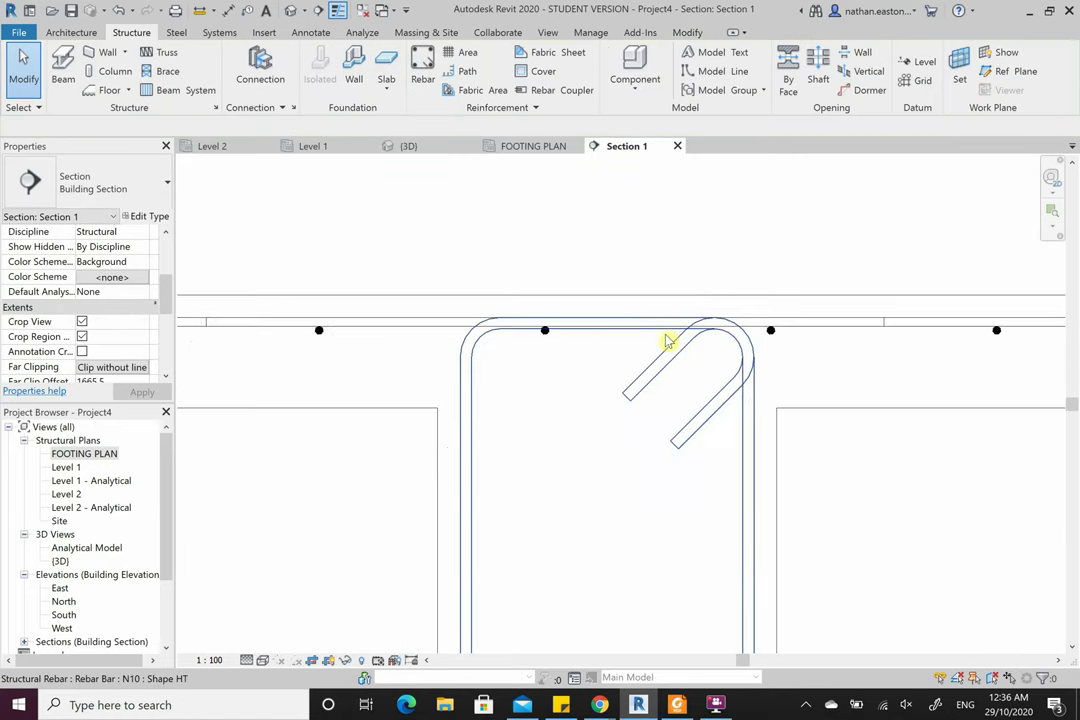
click(672, 354)
scroll(615, 328, up, 2)
drag(607, 325, 603, 350)
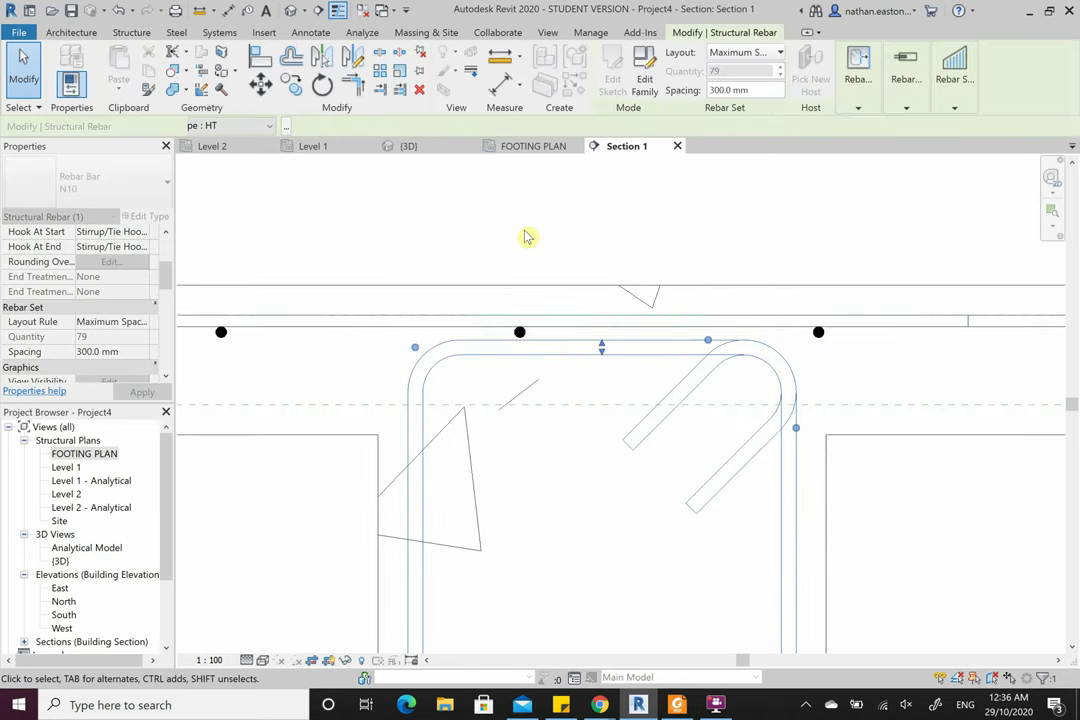
click(415, 258)
- Lower the top of the N10 stirrup set in the third beam from the left to clear the underside of the SL 82 fabric
scroll(277, 268, down, 6)
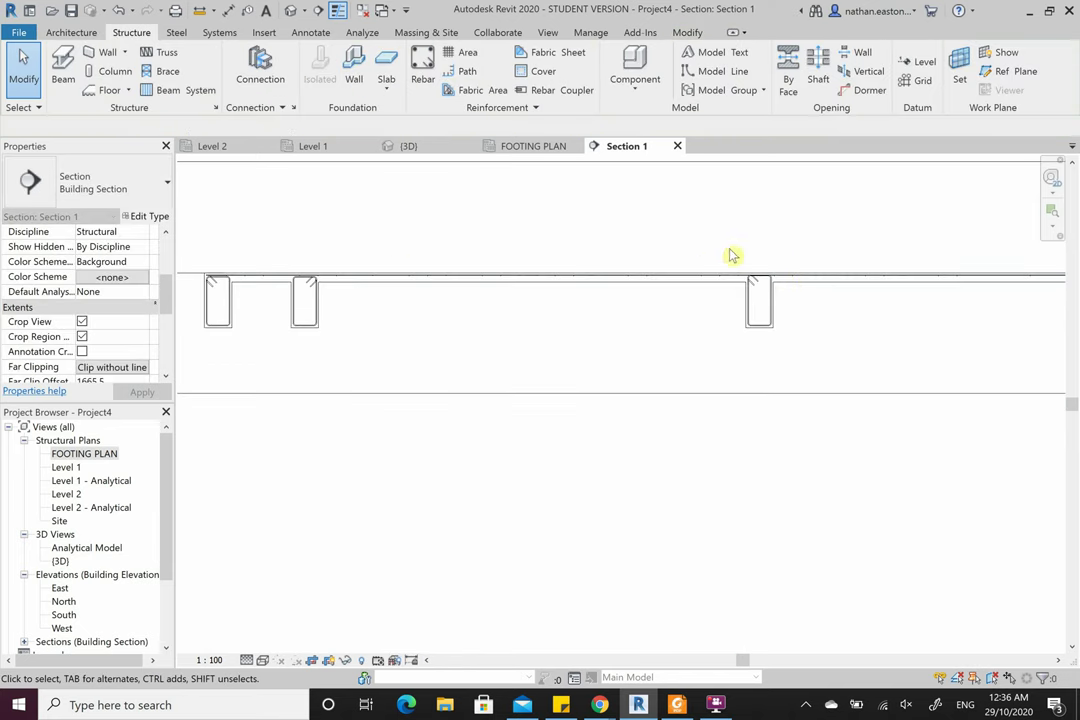
scroll(778, 288, up, 3)
scroll(778, 288, up, 4)
click(630, 288)
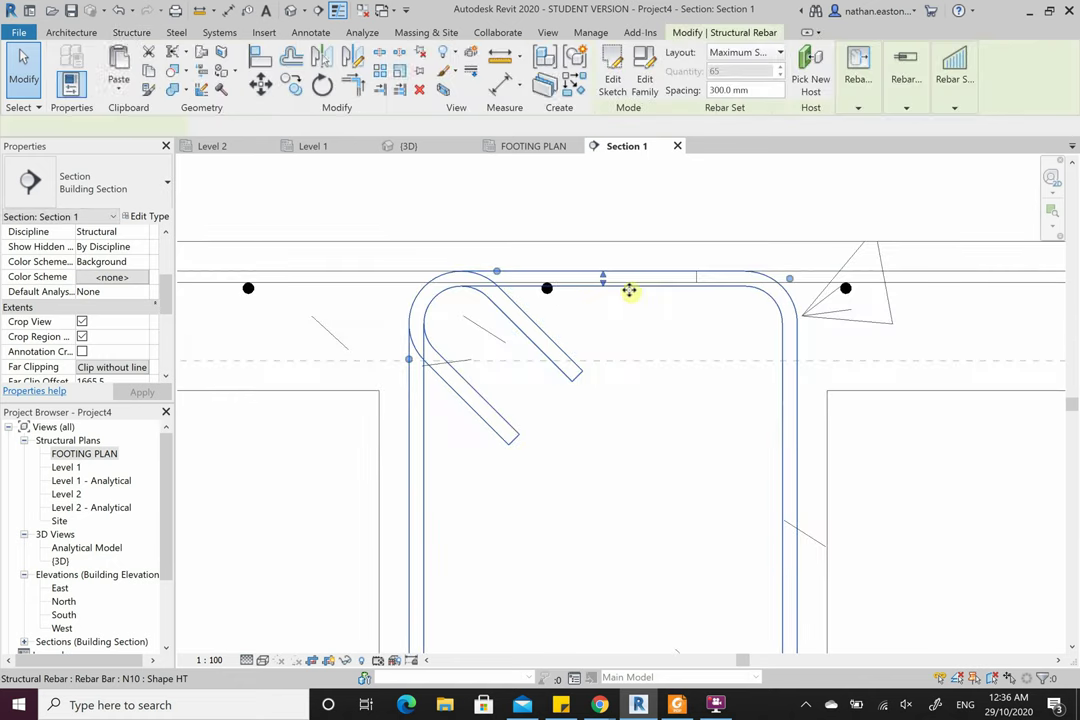
drag(608, 287, 607, 306)
click(580, 212)
scroll(547, 294, up, 8)
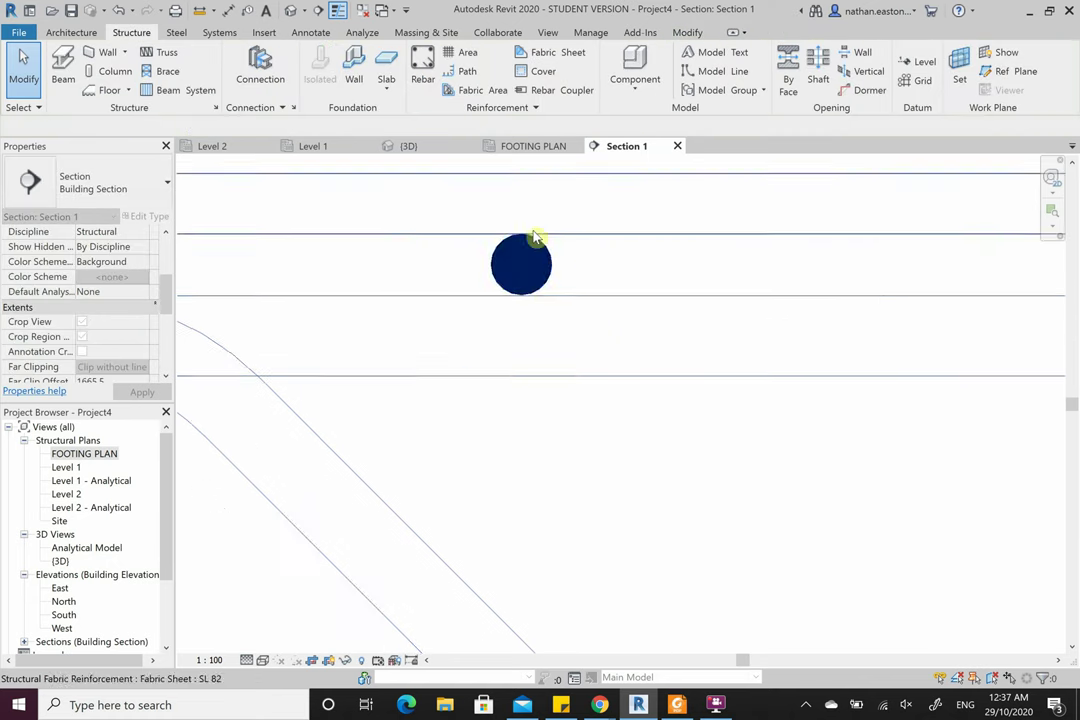
- Lower the top of the N10 stirrup set in the slab's right-end beam to just under the SL 82 fabric
scroll(410, 301, down, 10)
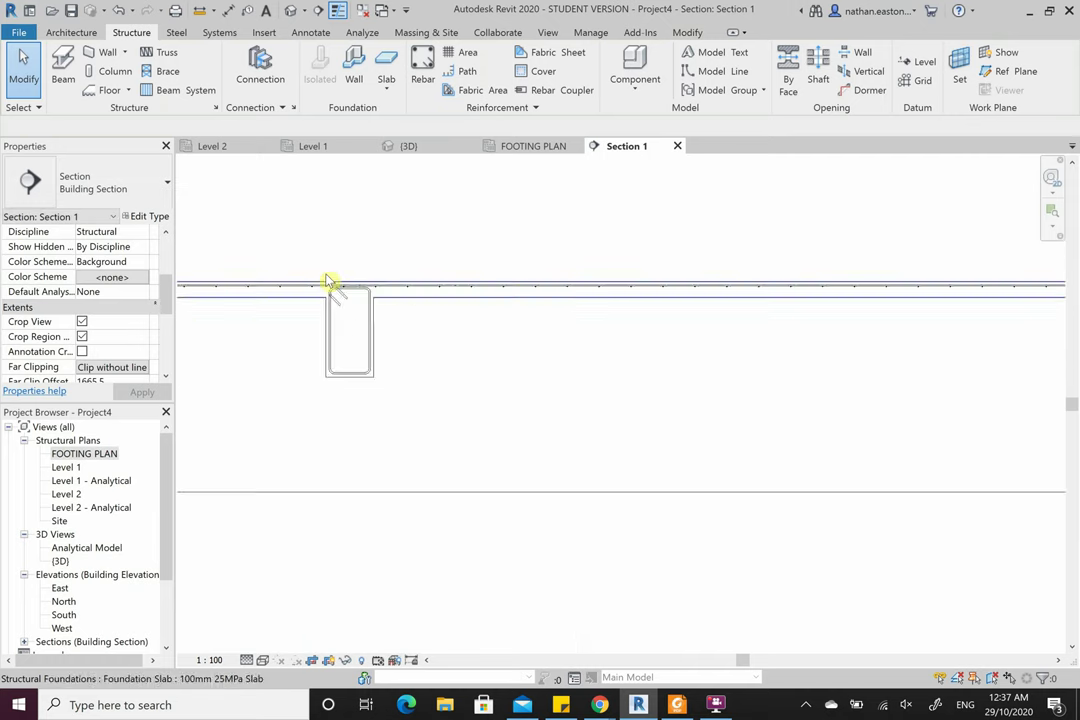
scroll(812, 302, up, 6)
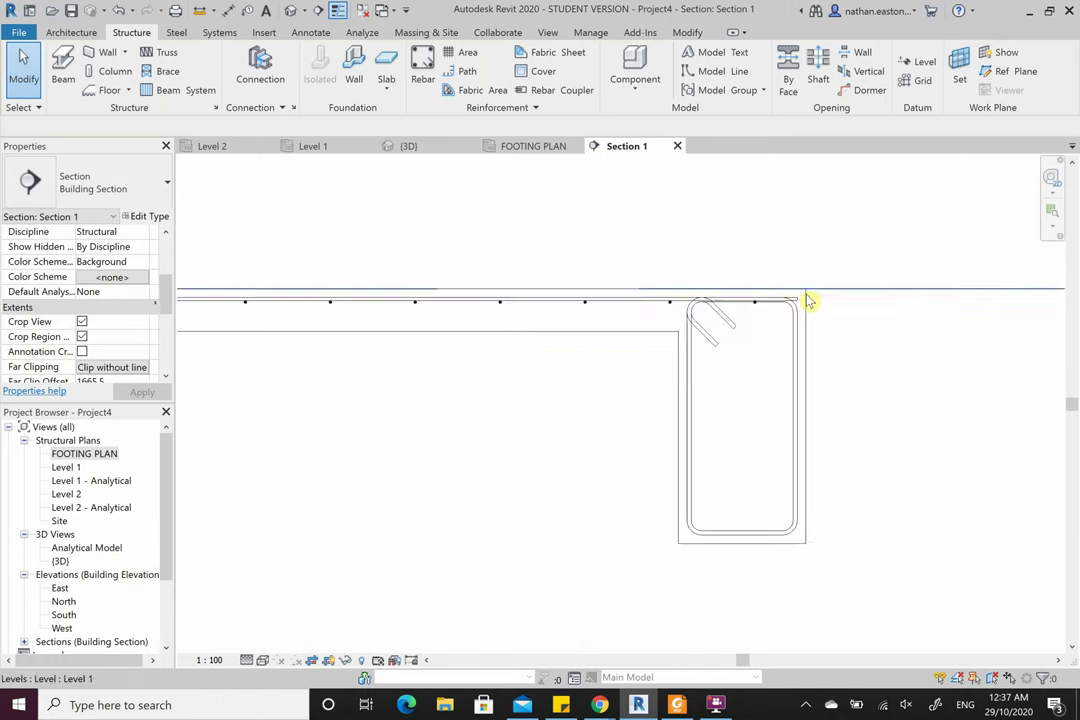
click(640, 330)
scroll(648, 291, up, 2)
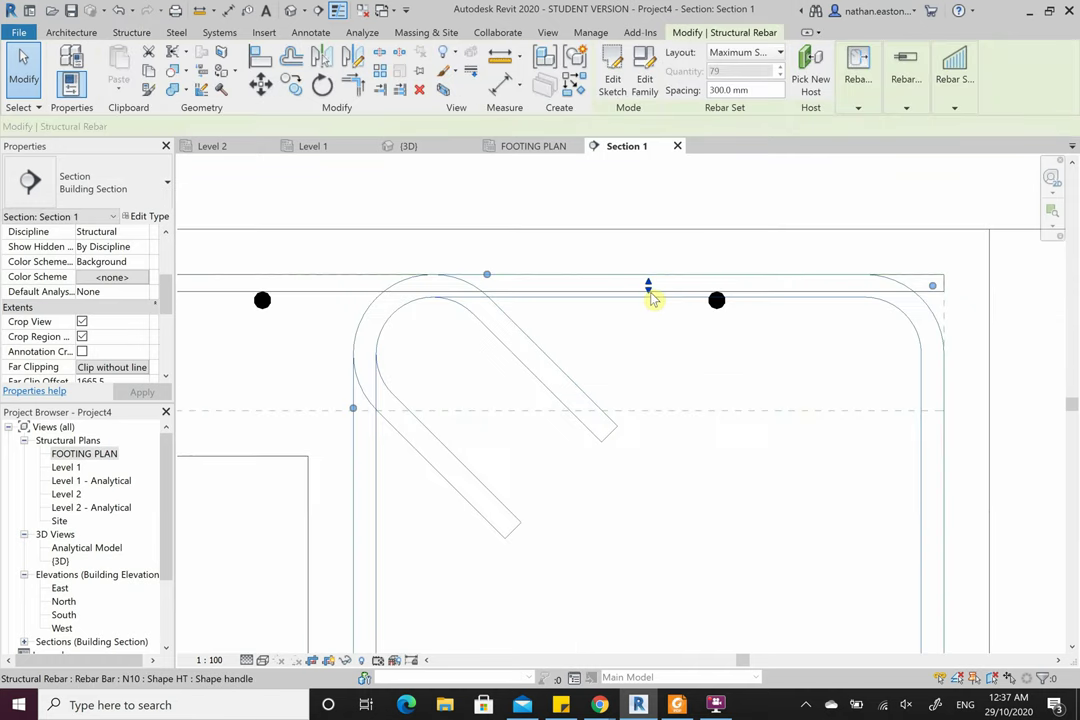
drag(648, 291, 648, 321)
click(711, 226)
scroll(791, 246, down, 4)
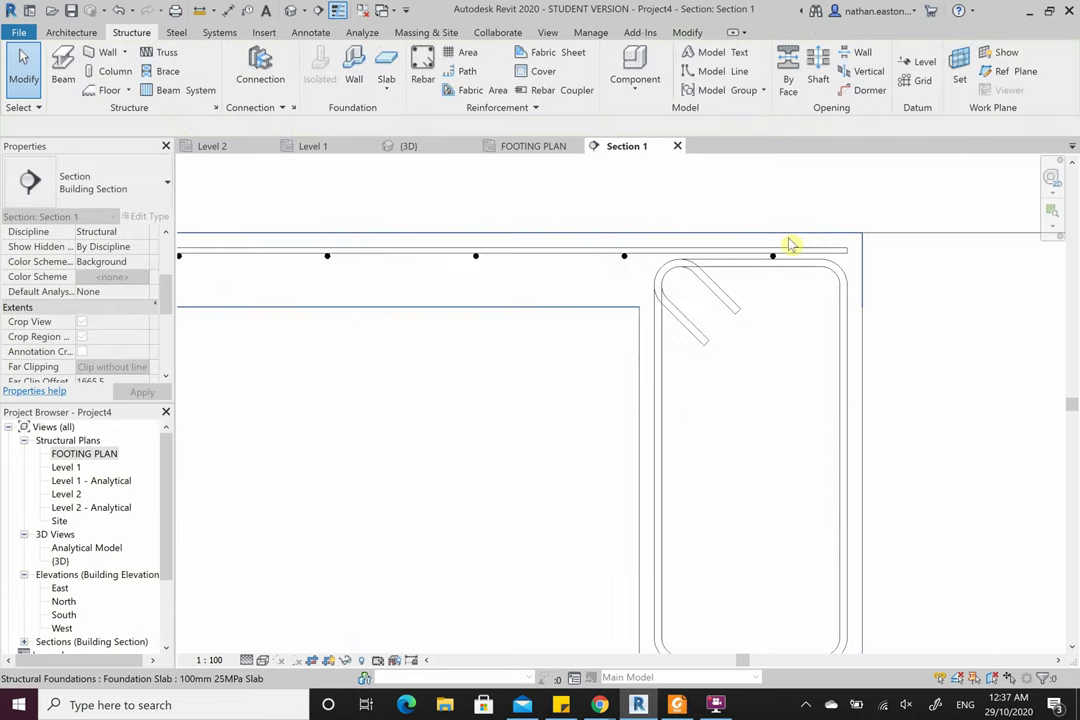
scroll(760, 460, down, 3)
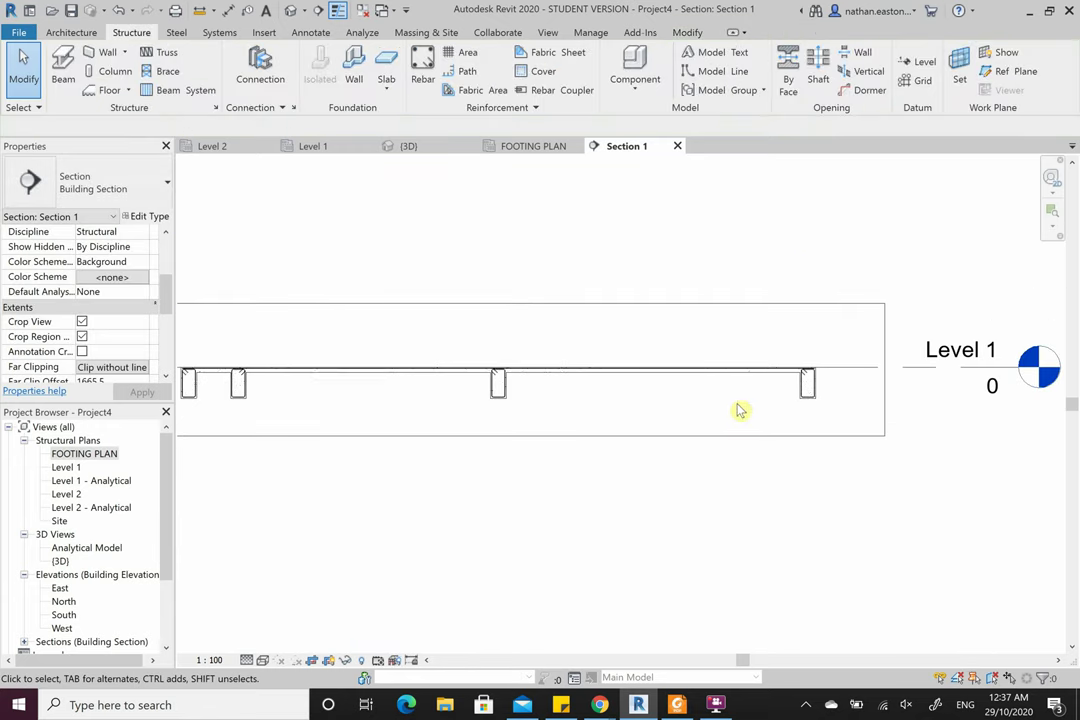
- Set the view scale of Section 1 to 1:10
scroll(640, 440, down, 1)
scroll(578, 441, up, 2)
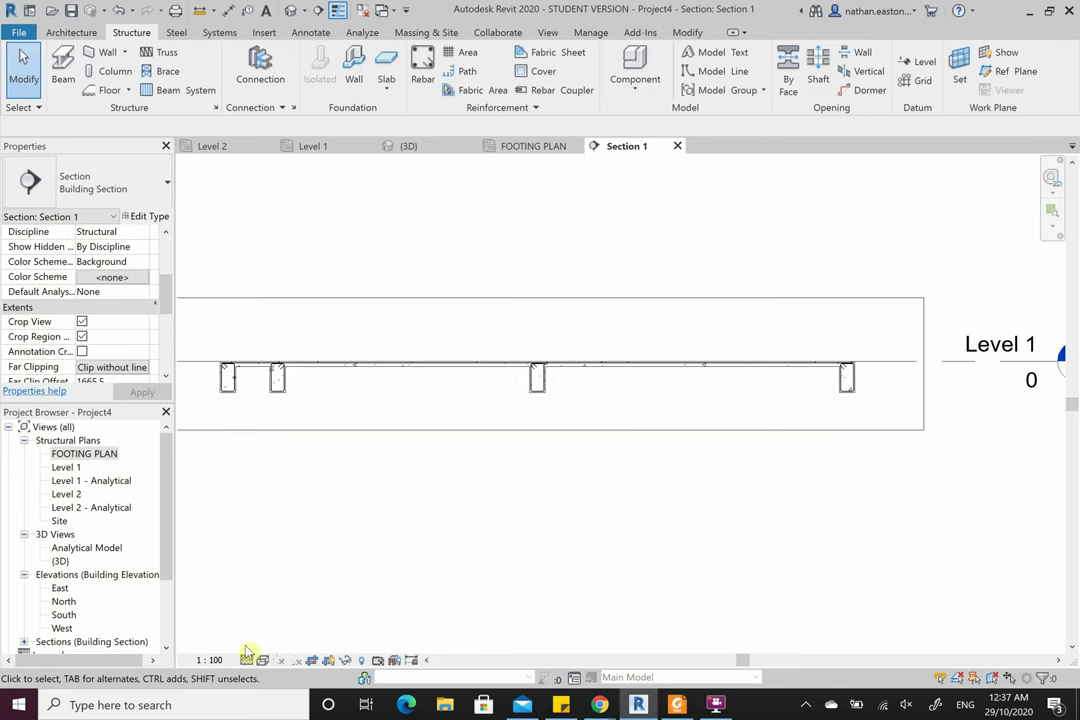
click(210, 660)
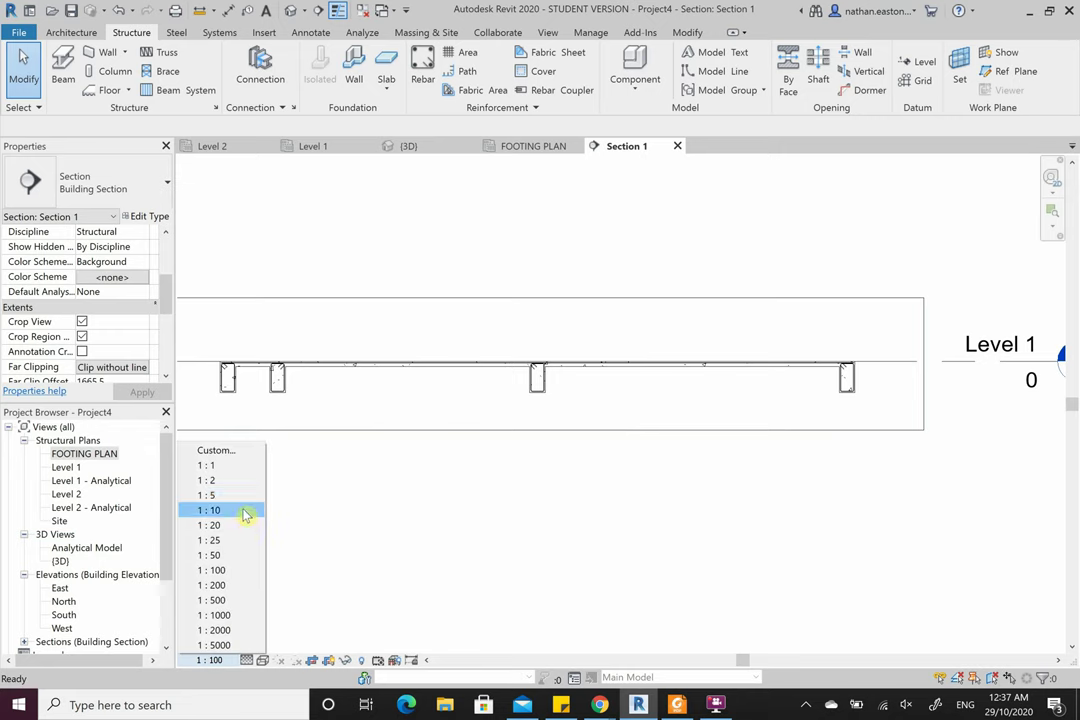
click(246, 512)
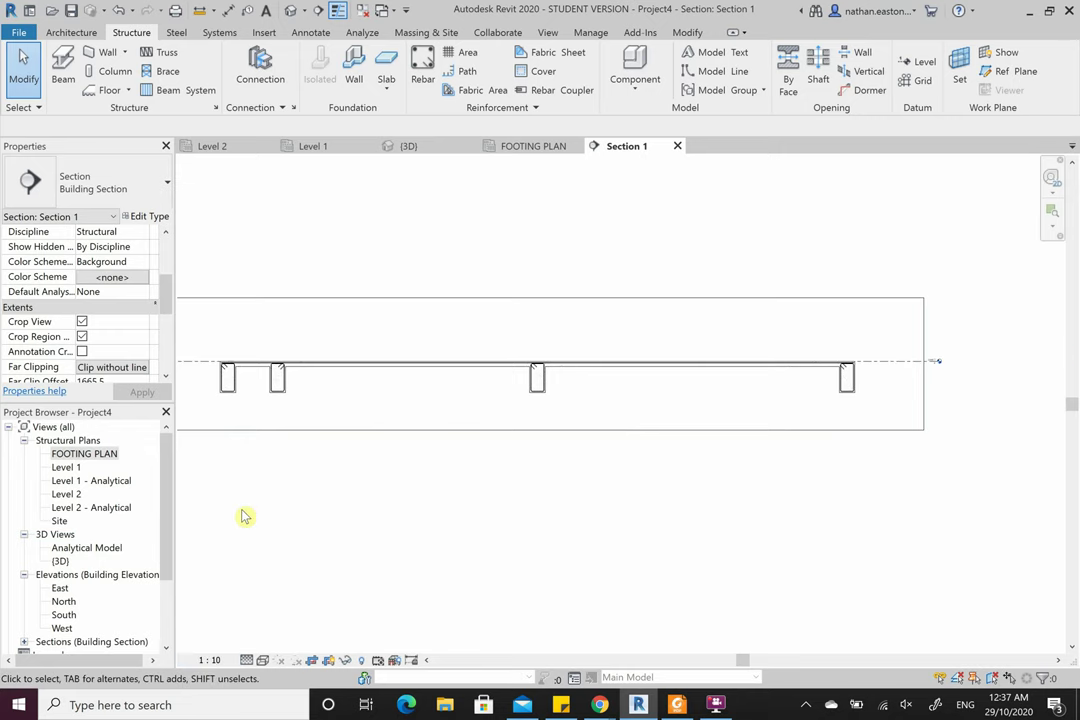
- Shorten the Level 1 line so its level head sits just beyond the slab's right edge, inside the crop boundary
click(915, 365)
scroll(948, 362, up, 3)
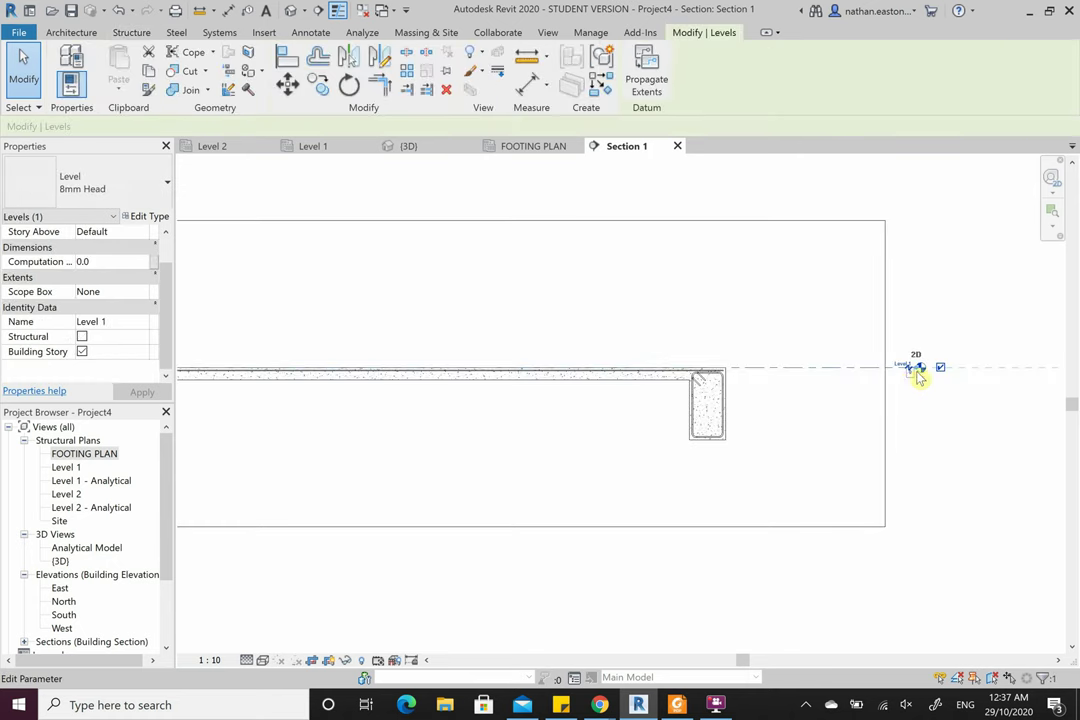
drag(918, 377, 776, 404)
click(798, 441)
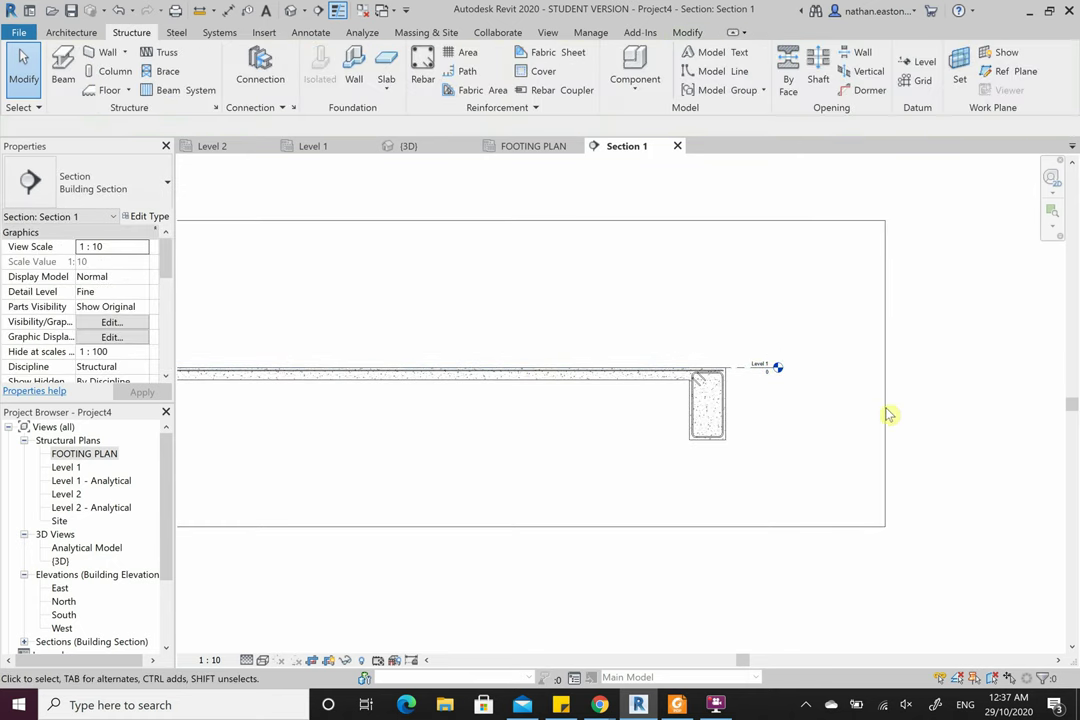
scroll(735, 430, up, 3)
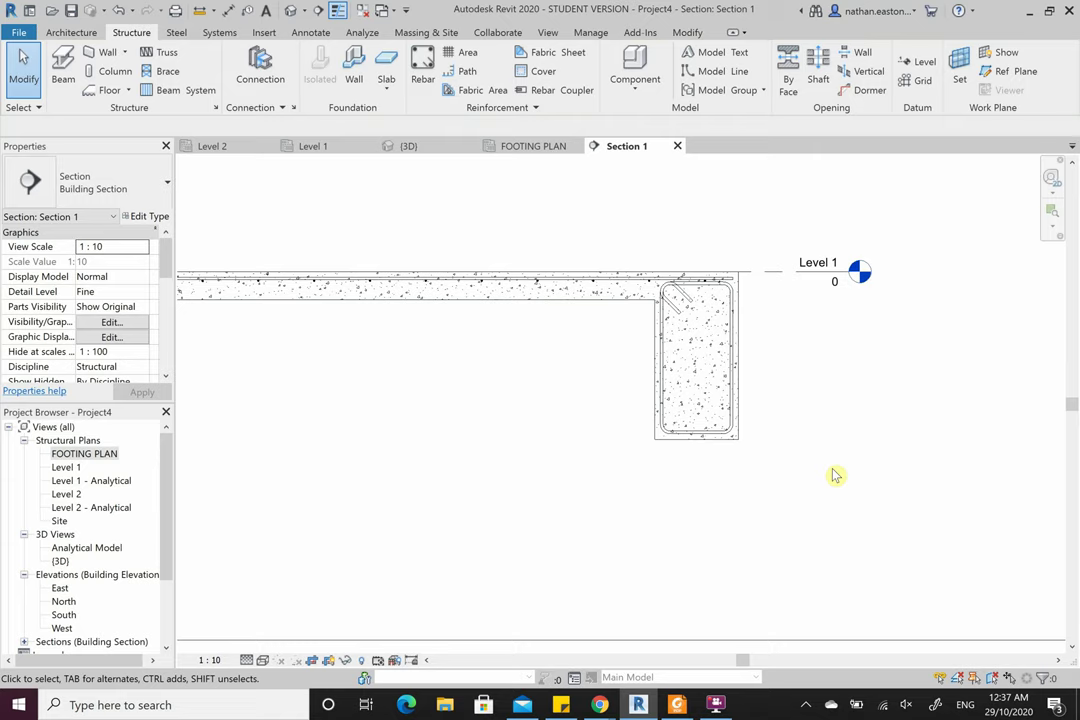
- Examine the beam layout around the lower right corner of the slab in the FOOTING PLAN view and return to Section 1
scroll(836, 476, down, 6)
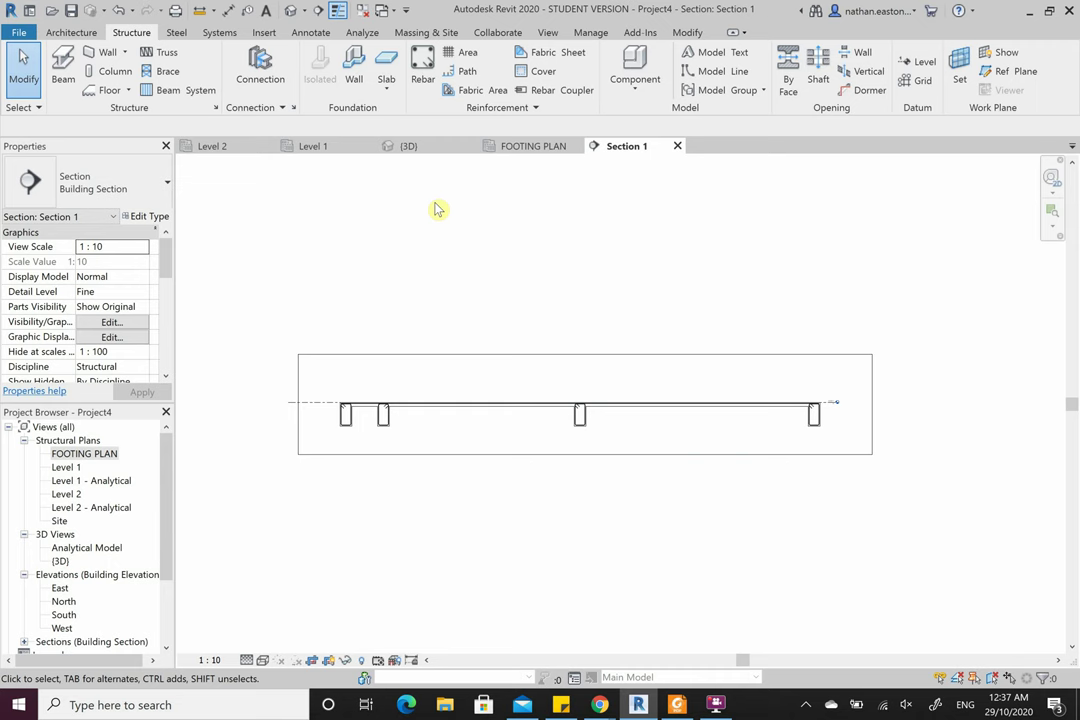
click(531, 146)
scroll(571, 513, down, 1)
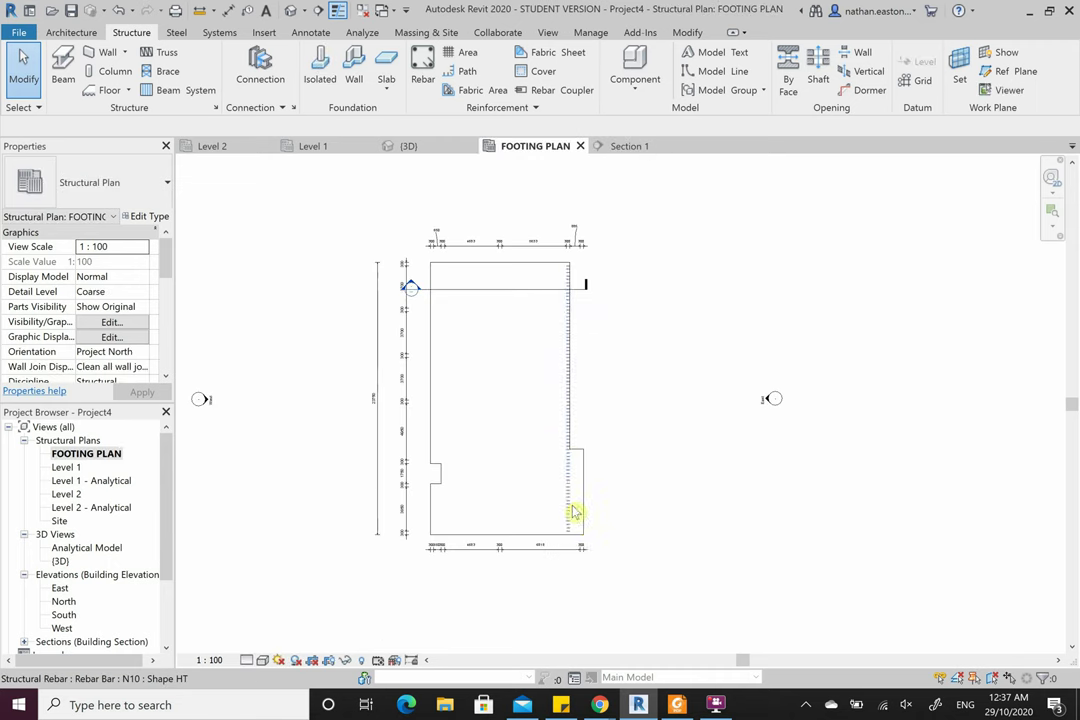
scroll(597, 563, up, 3)
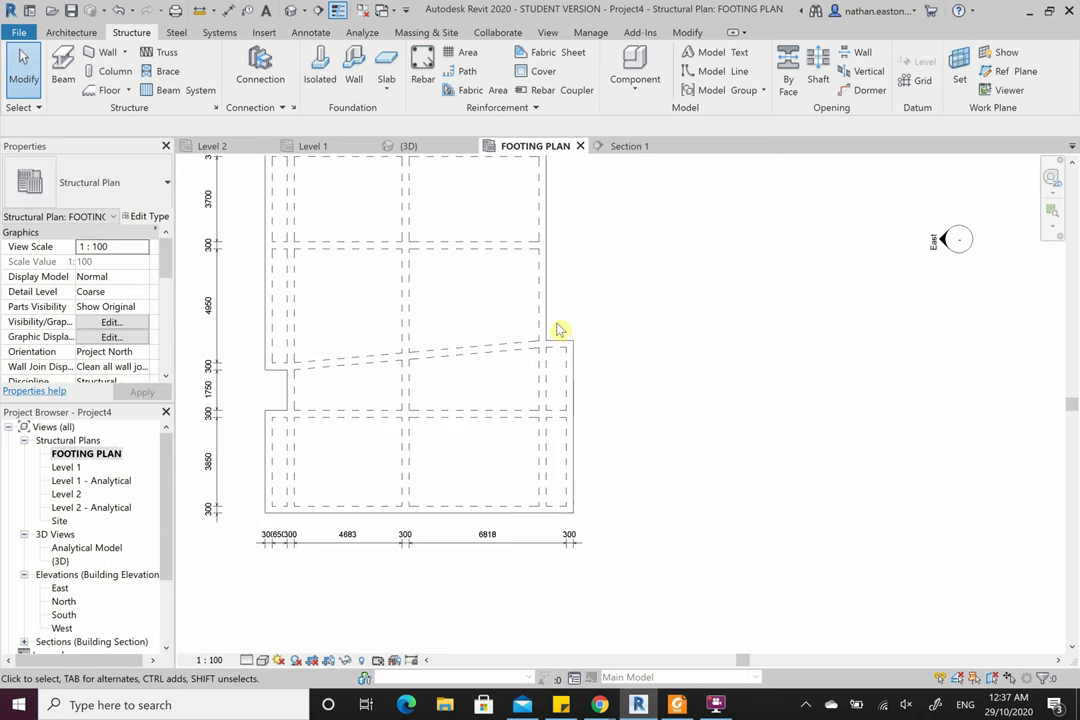
scroll(562, 535, up, 1)
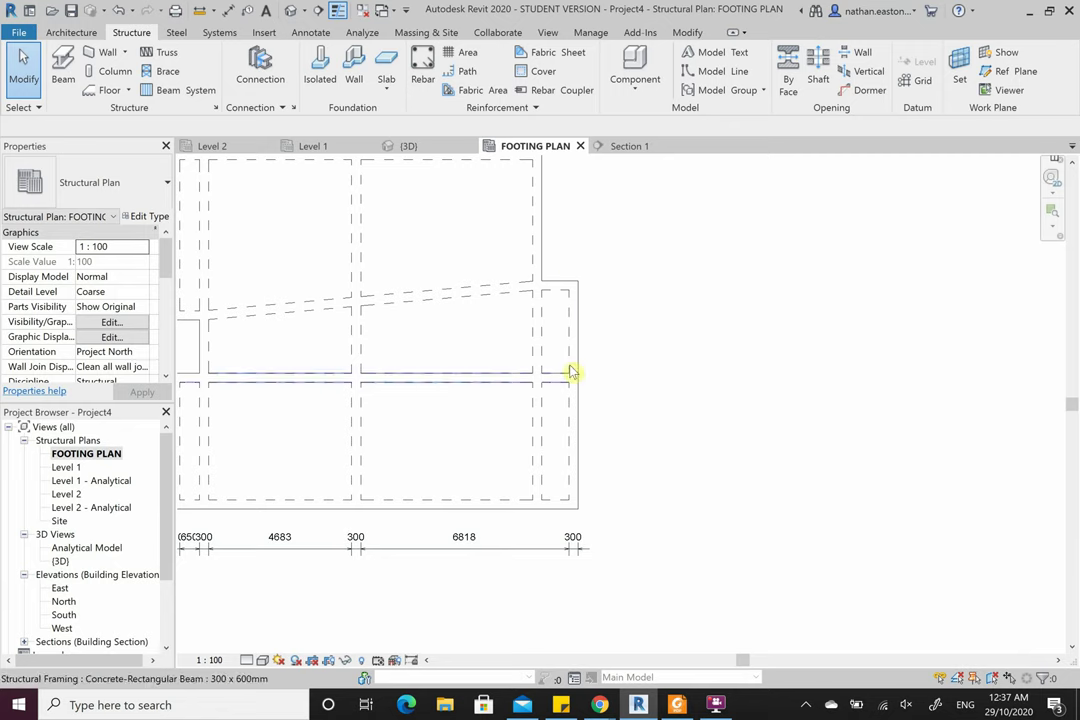
click(627, 148)
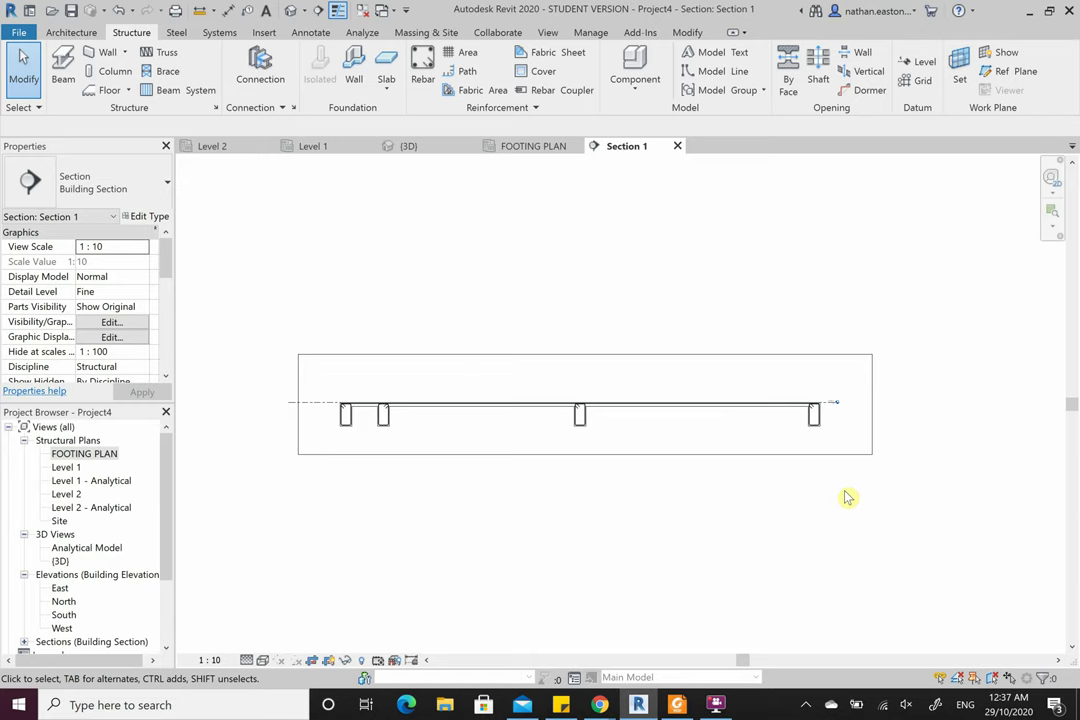
- Start placing N10 rebar for the slab's right-end beam, using the straight Rebar Shape S
scroll(915, 424, up, 2)
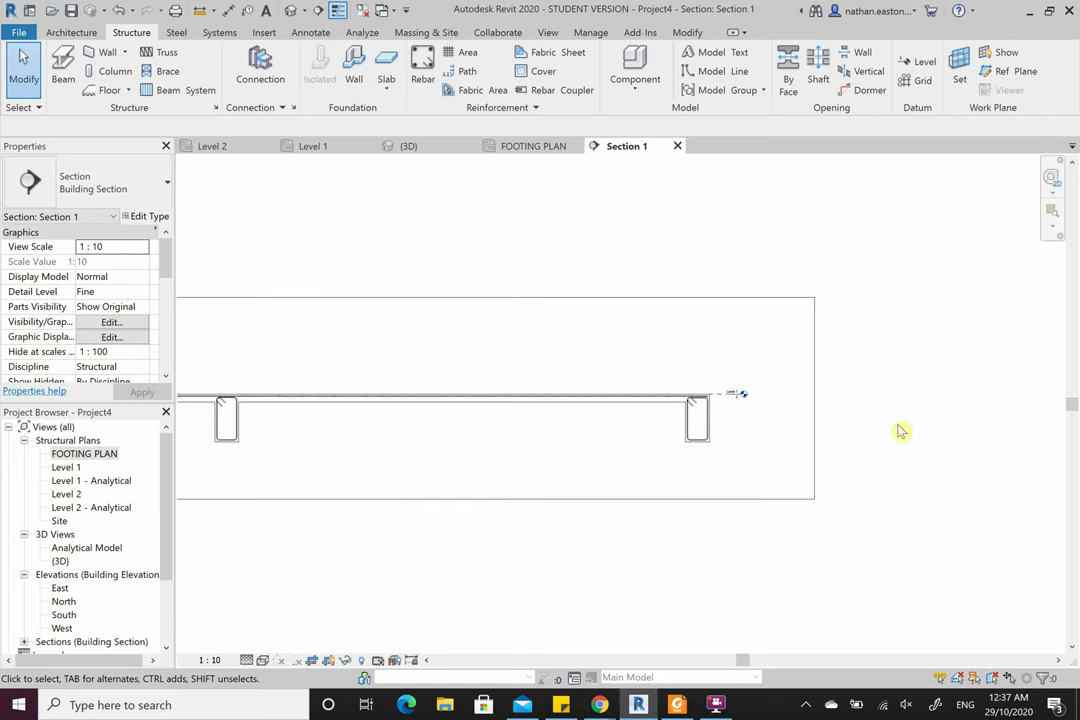
scroll(477, 405, up, 5)
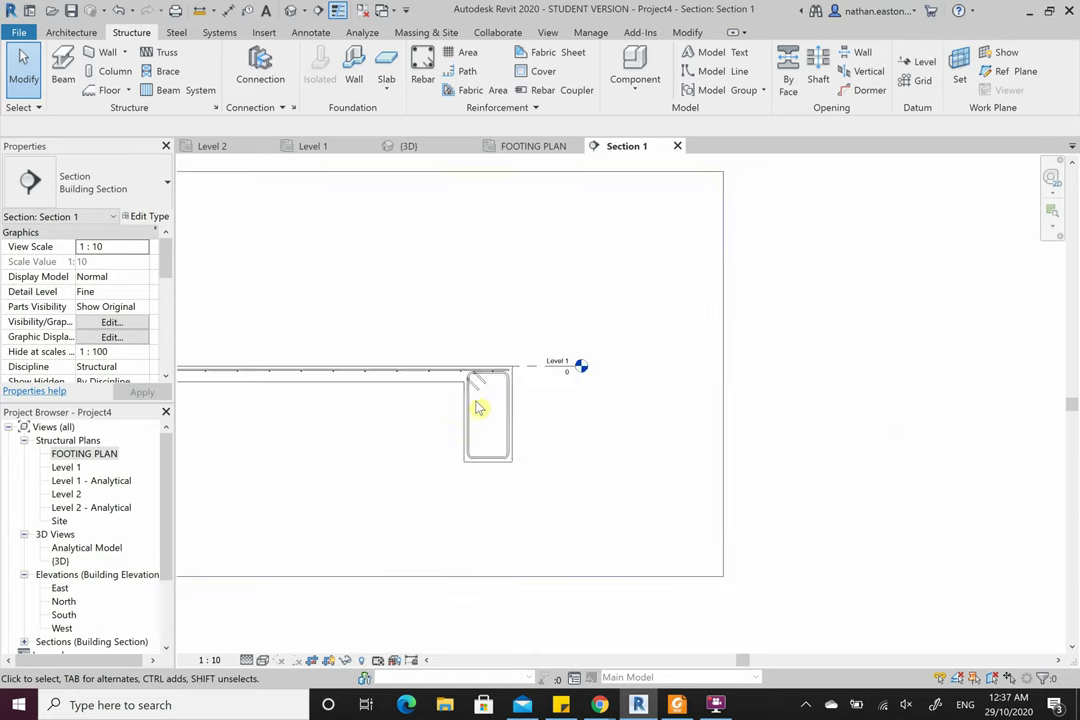
click(423, 80)
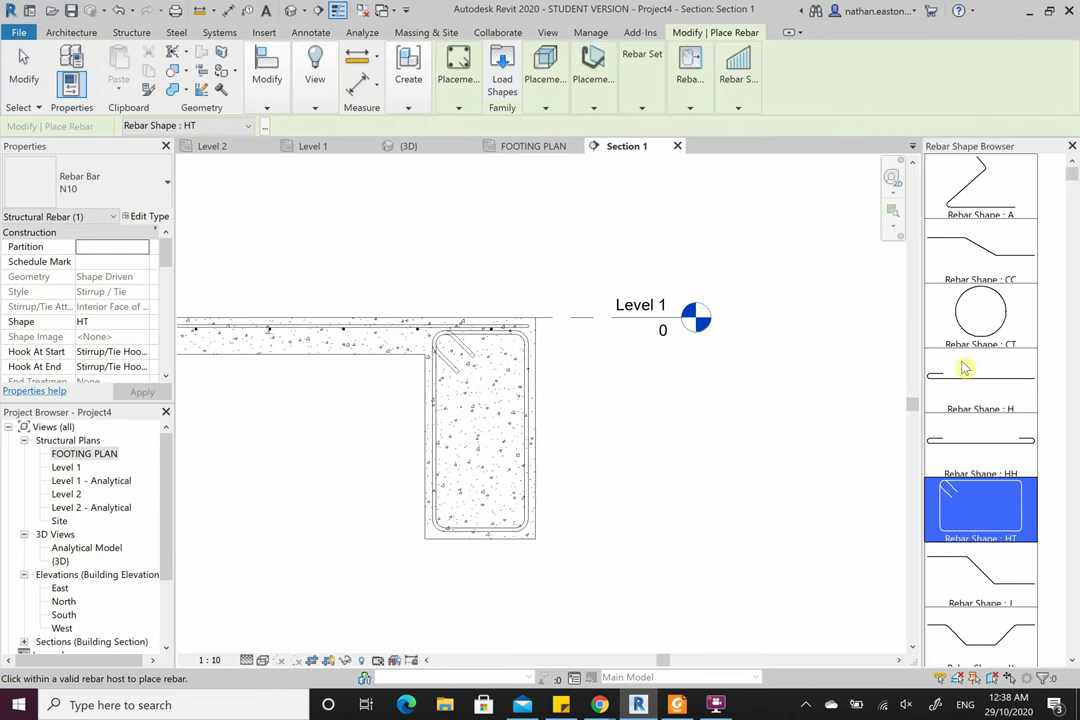
scroll(990, 400, down, 10)
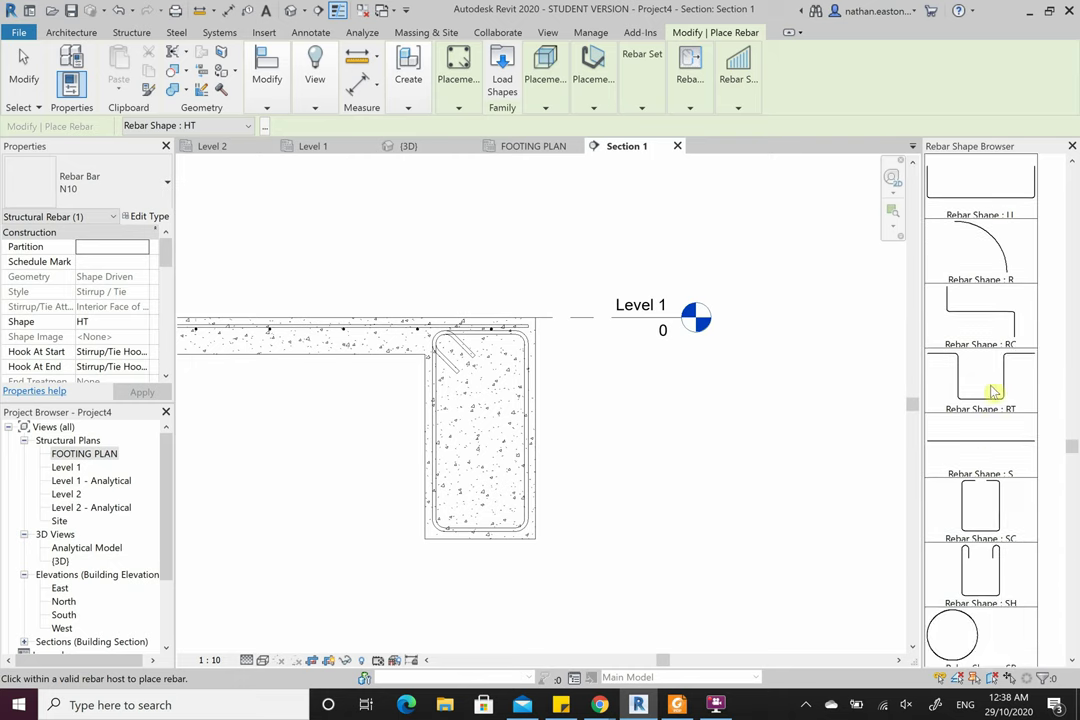
click(987, 465)
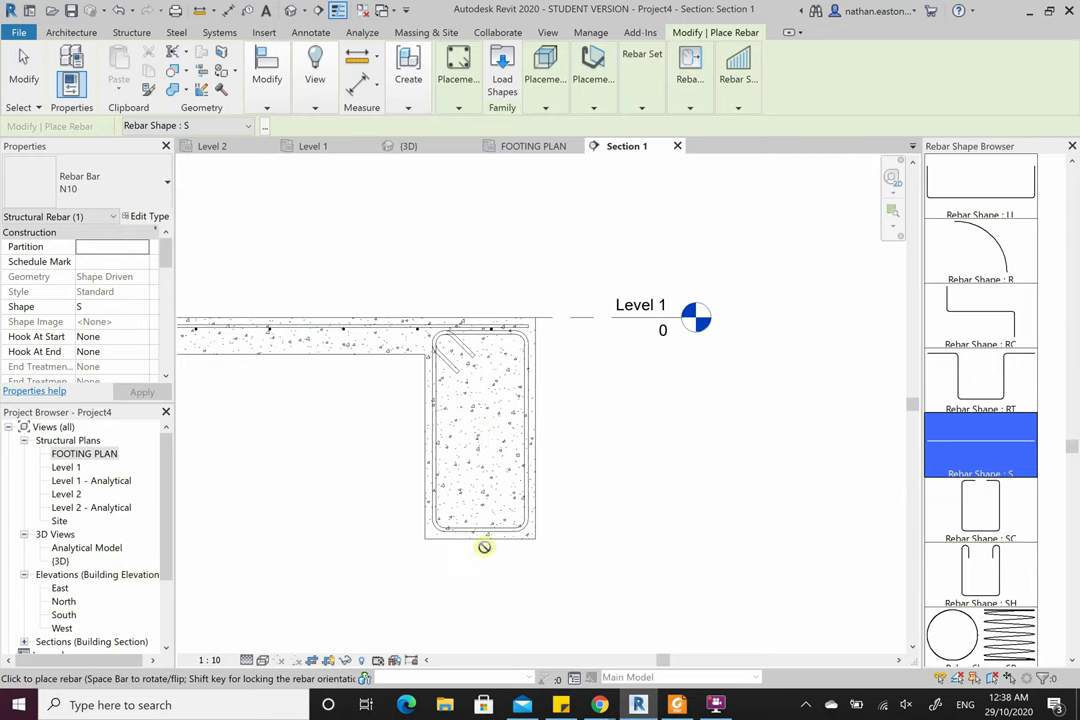
- Set the straight bar's placement plane to Current Work Plane and its placement orientation to Perpendicular to Cover
scroll(459, 509, up, 1)
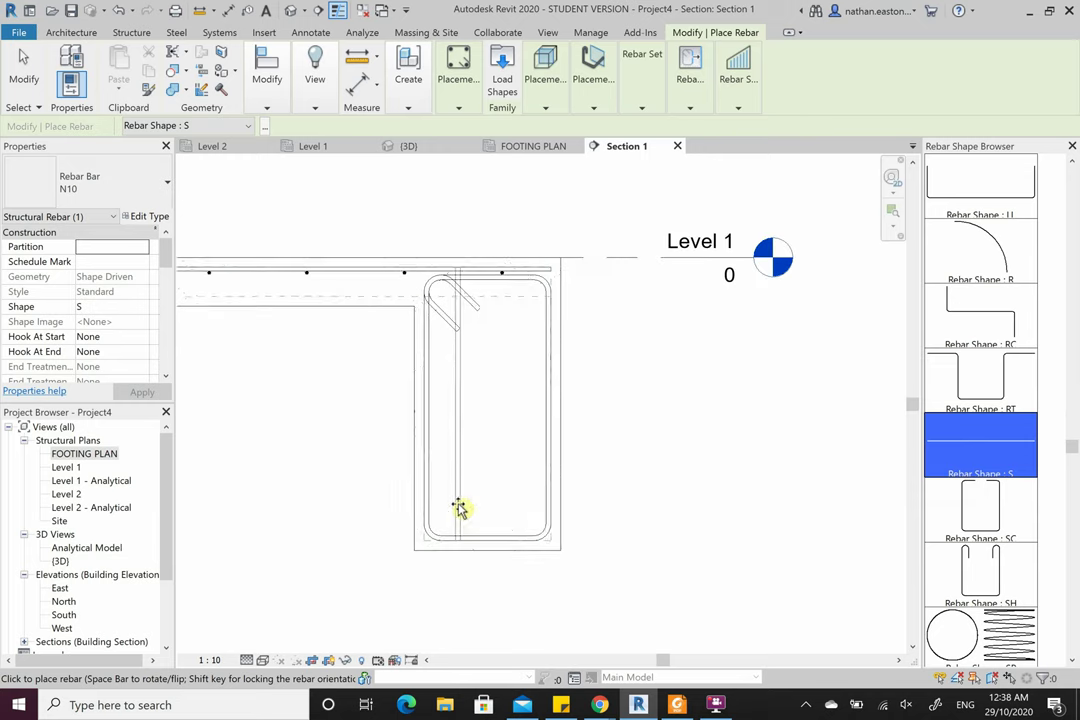
scroll(400, 290, up, 4)
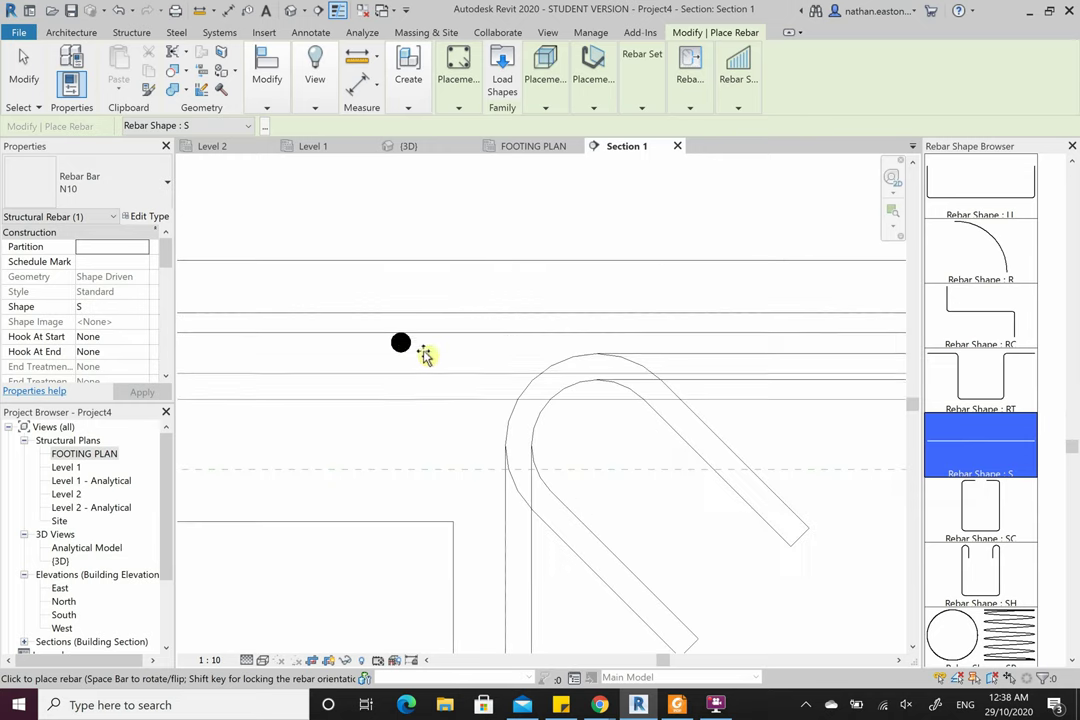
scroll(464, 250, down, 4)
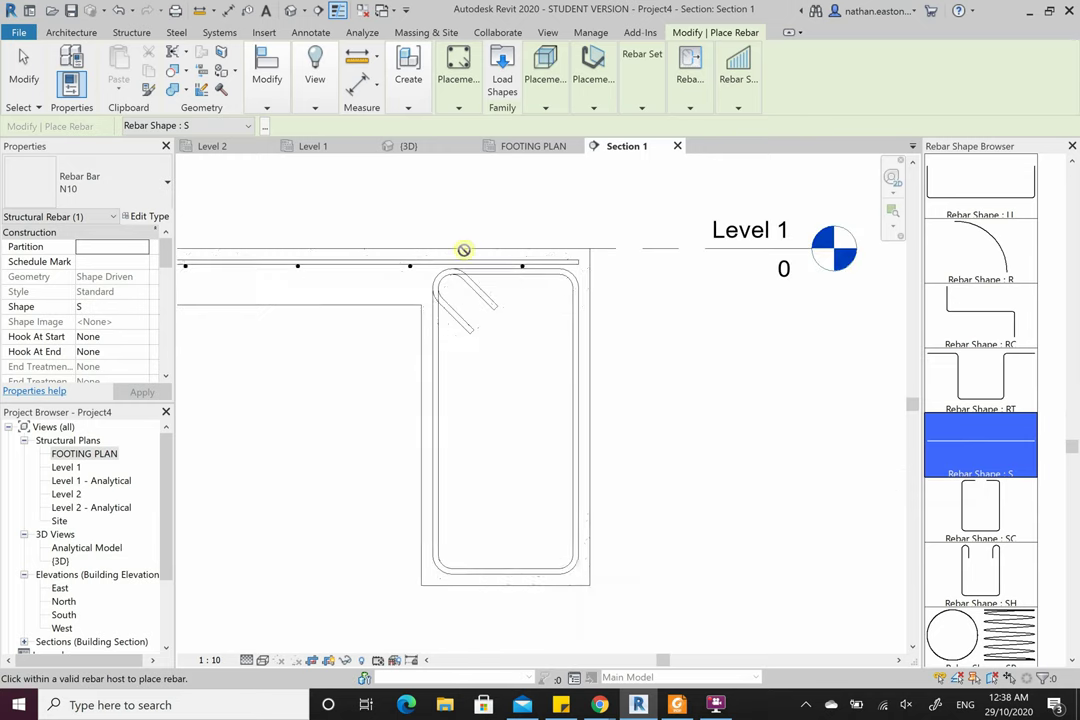
click(546, 110)
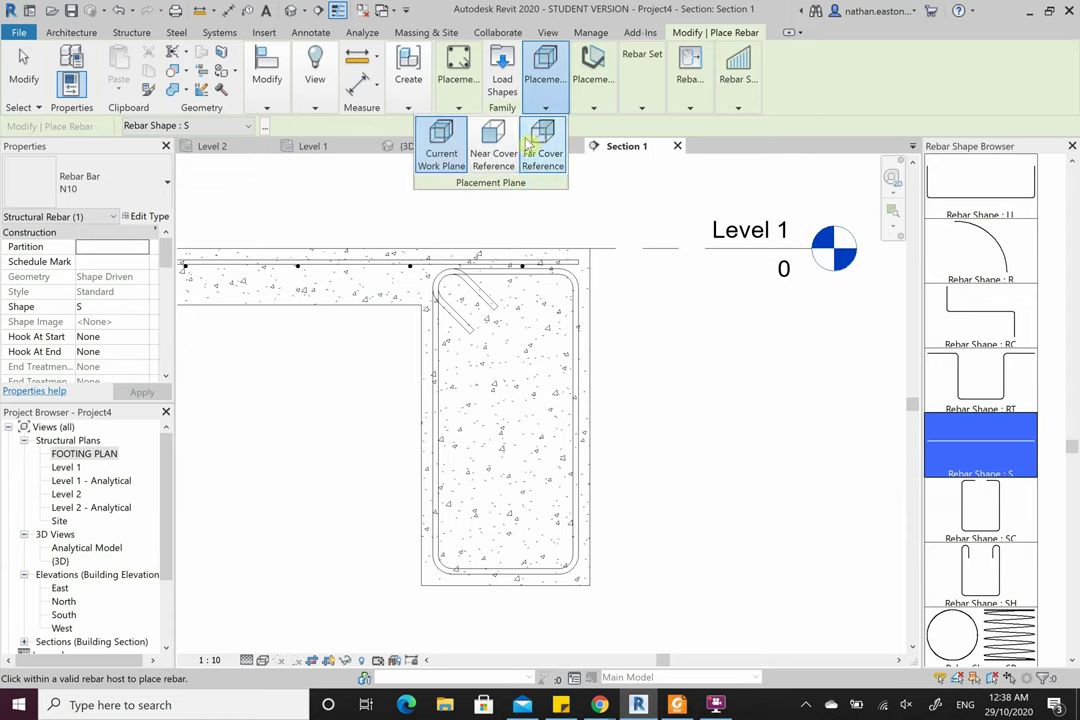
click(447, 152)
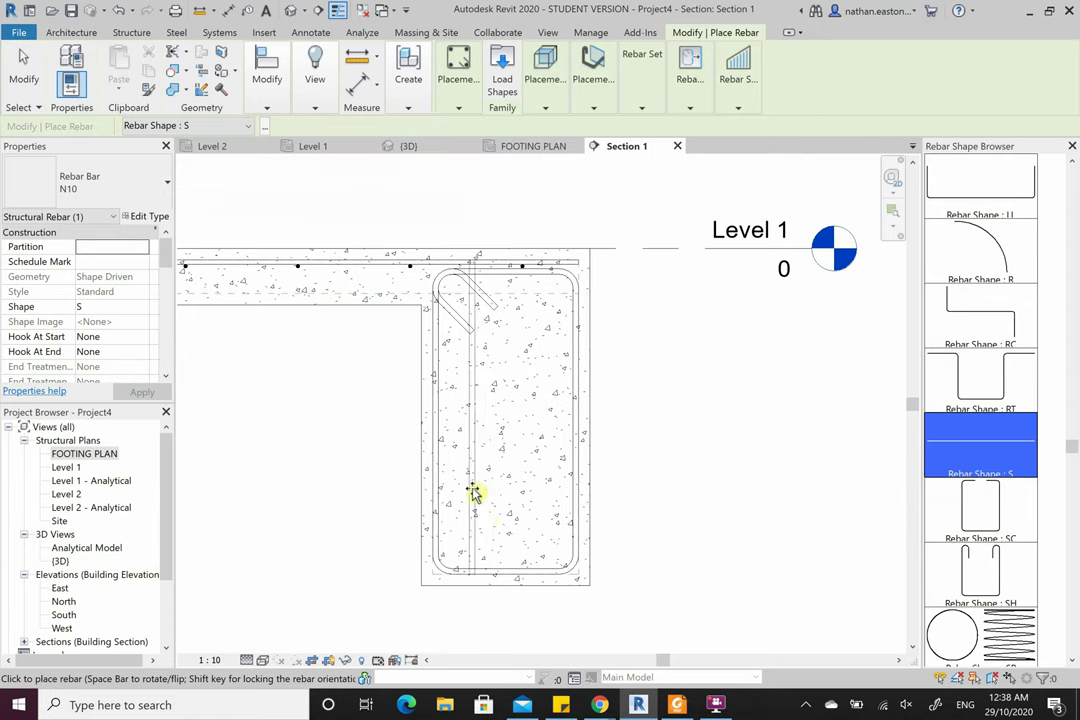
click(594, 110)
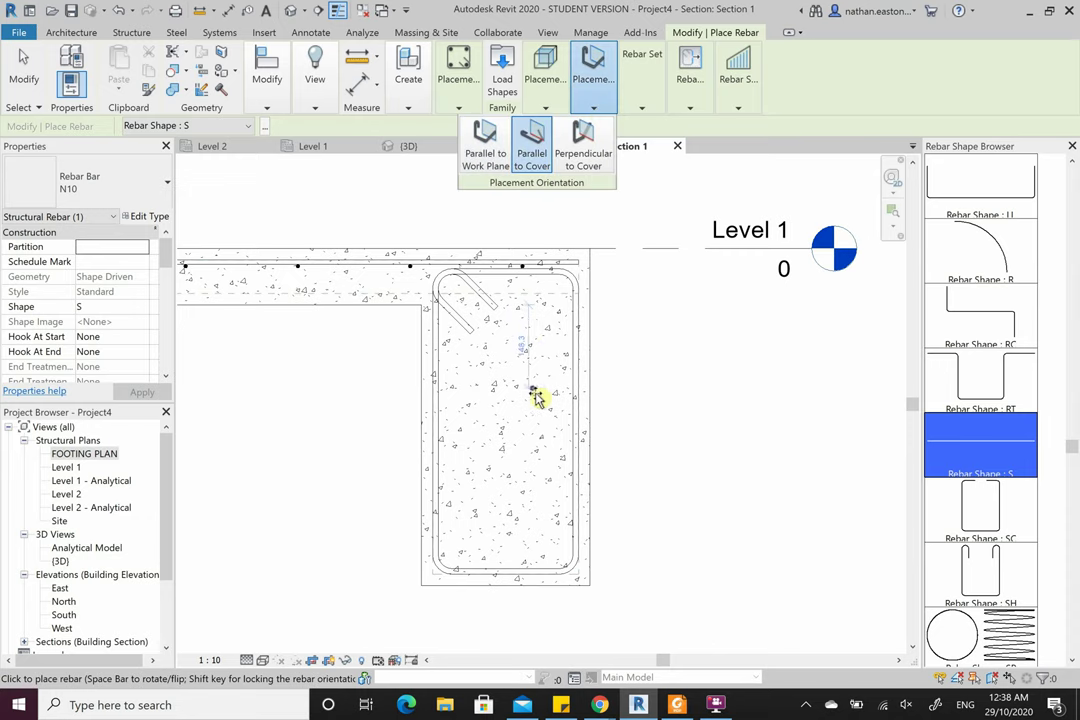
click(585, 155)
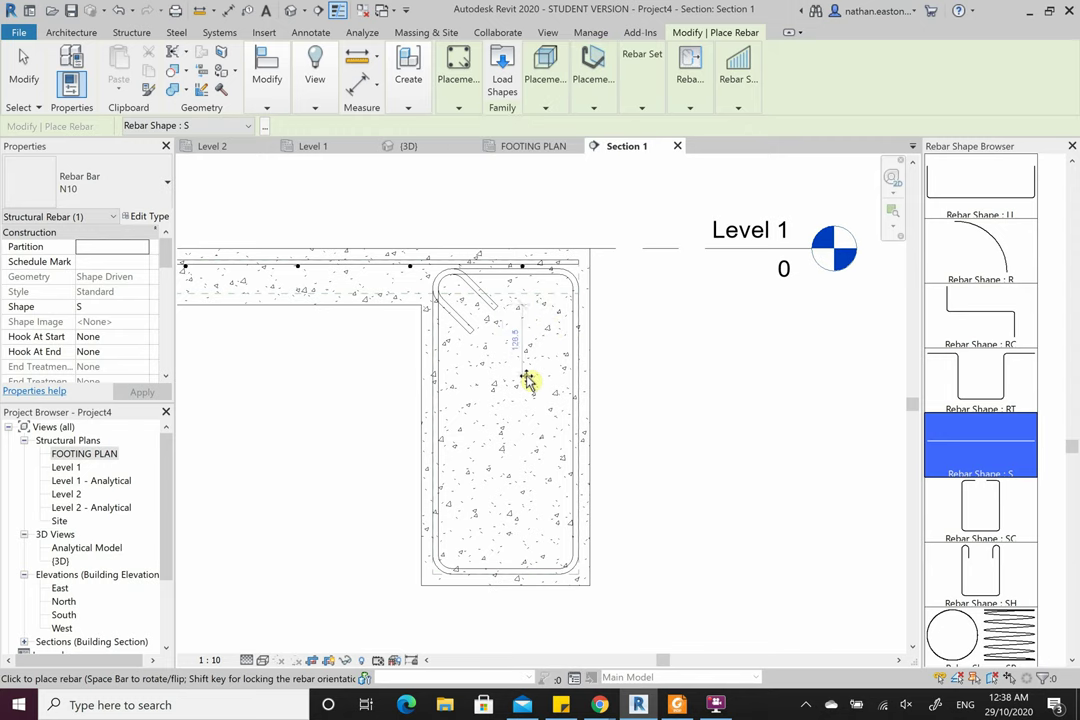
scroll(540, 330, down, 2)
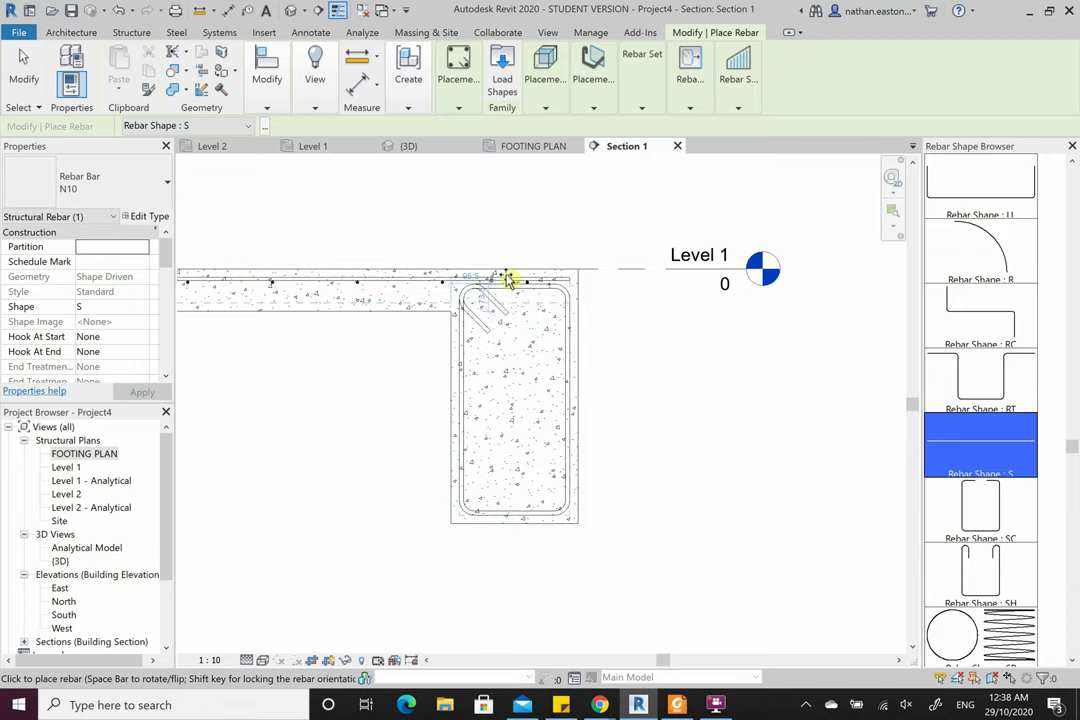
click(545, 108)
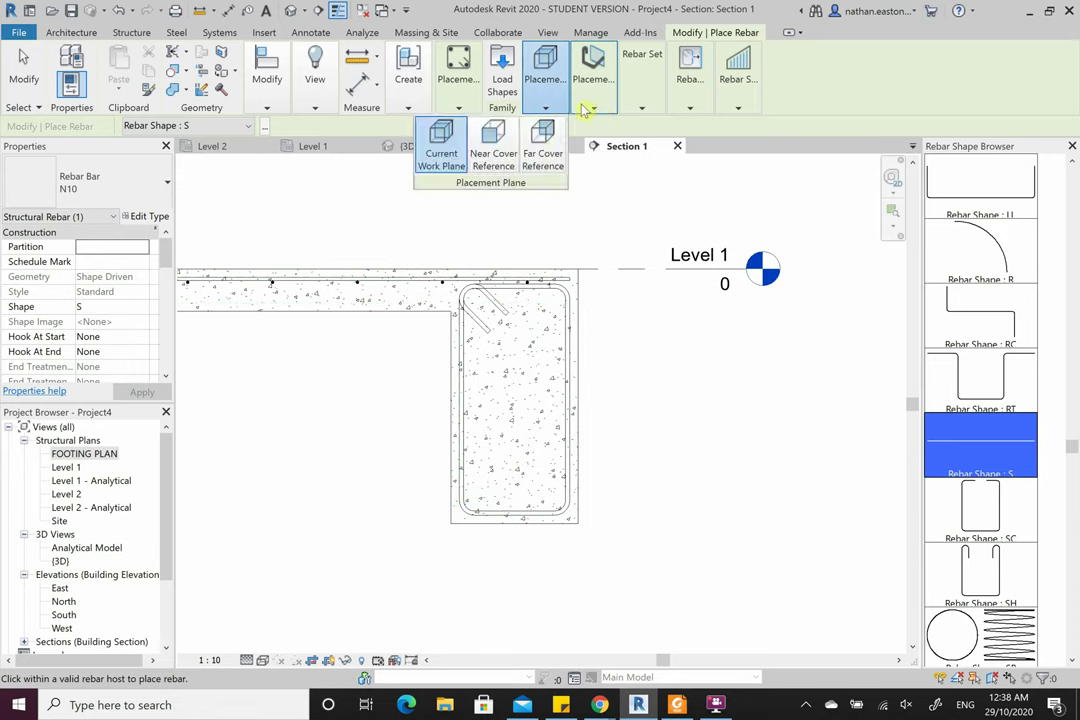
click(593, 108)
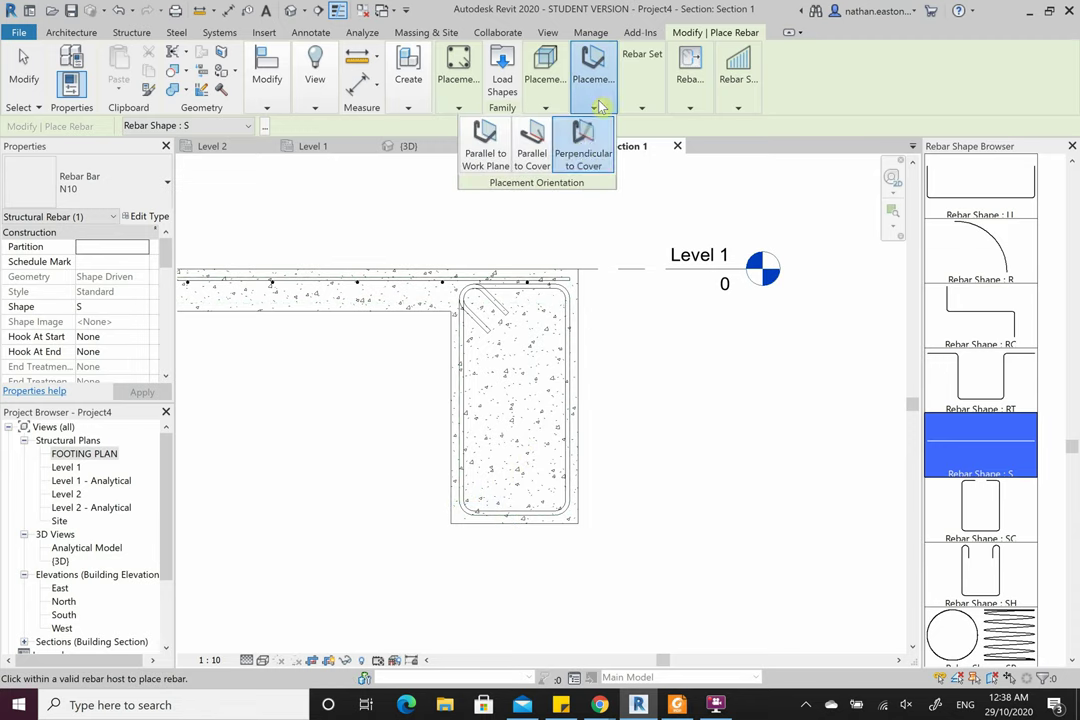
click(583, 165)
- Change the bar type to N28 and set the layout rule to Fixed Number with a quantity of 3
click(136, 180)
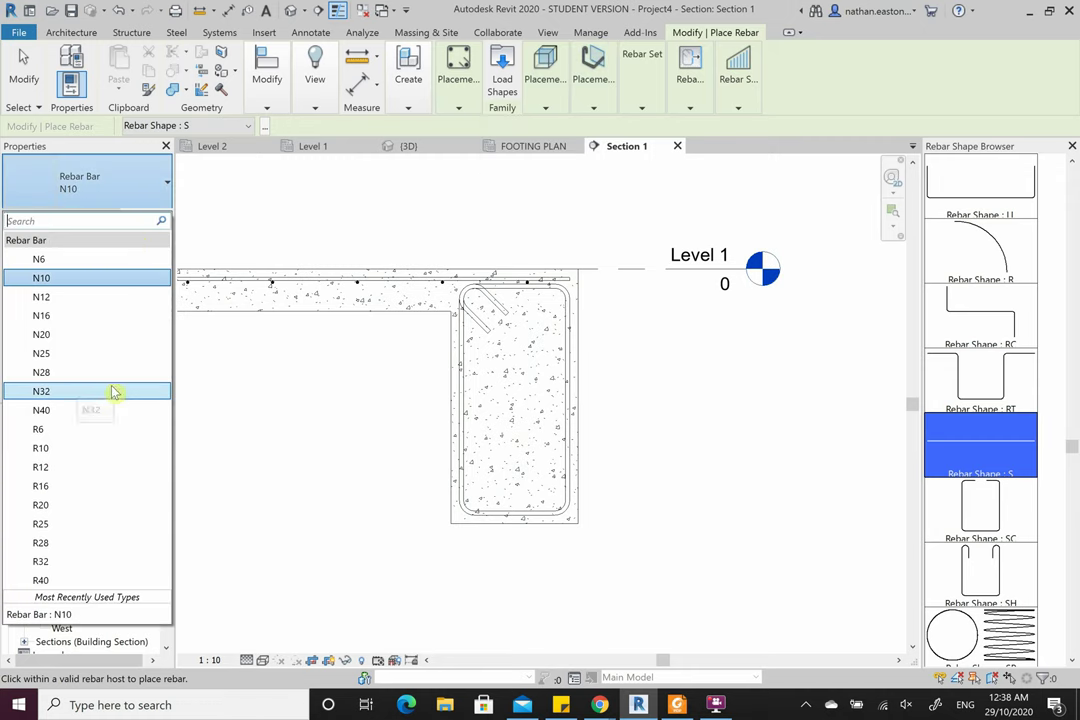
click(45, 372)
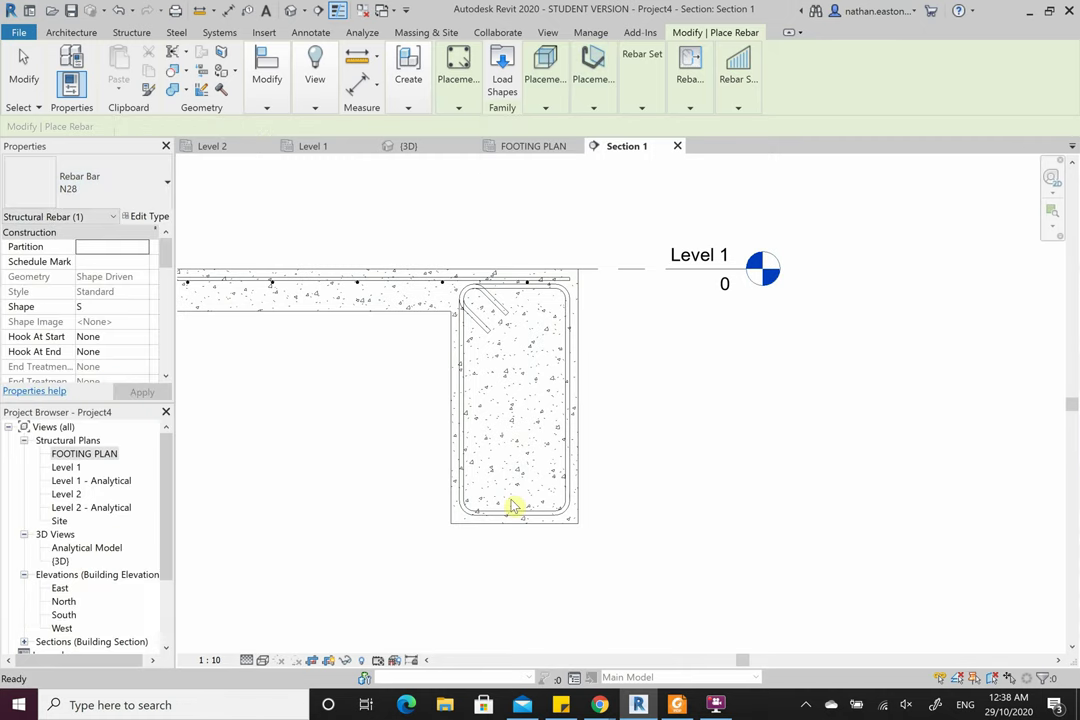
scroll(530, 500, up, 2)
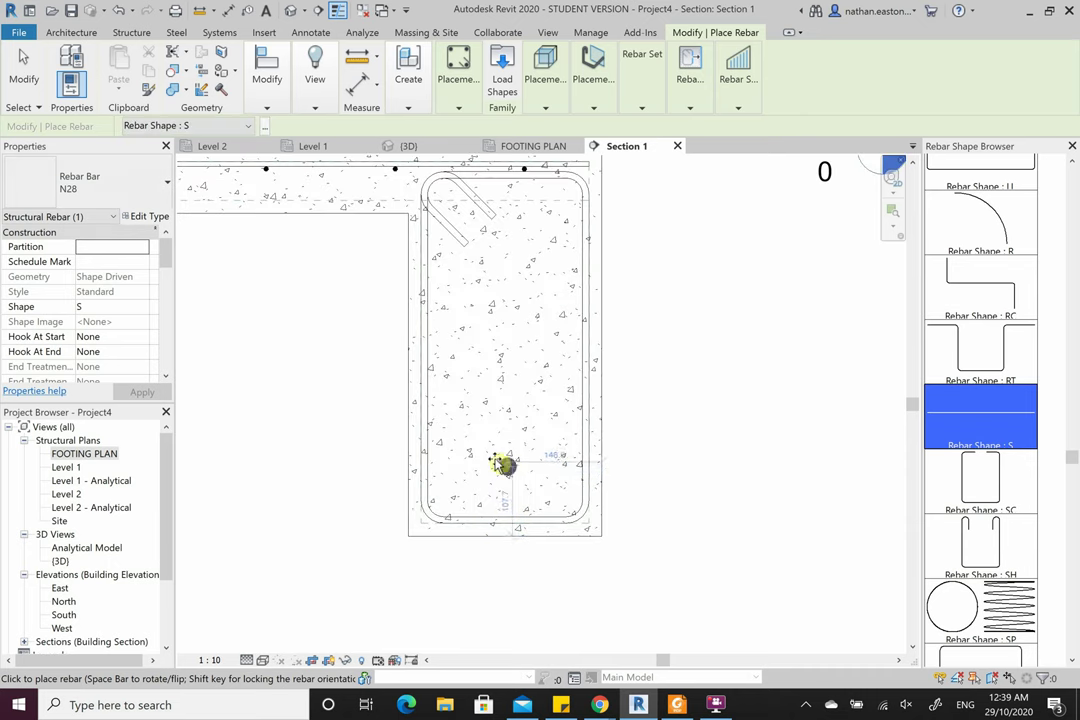
scroll(115, 304, down, 3)
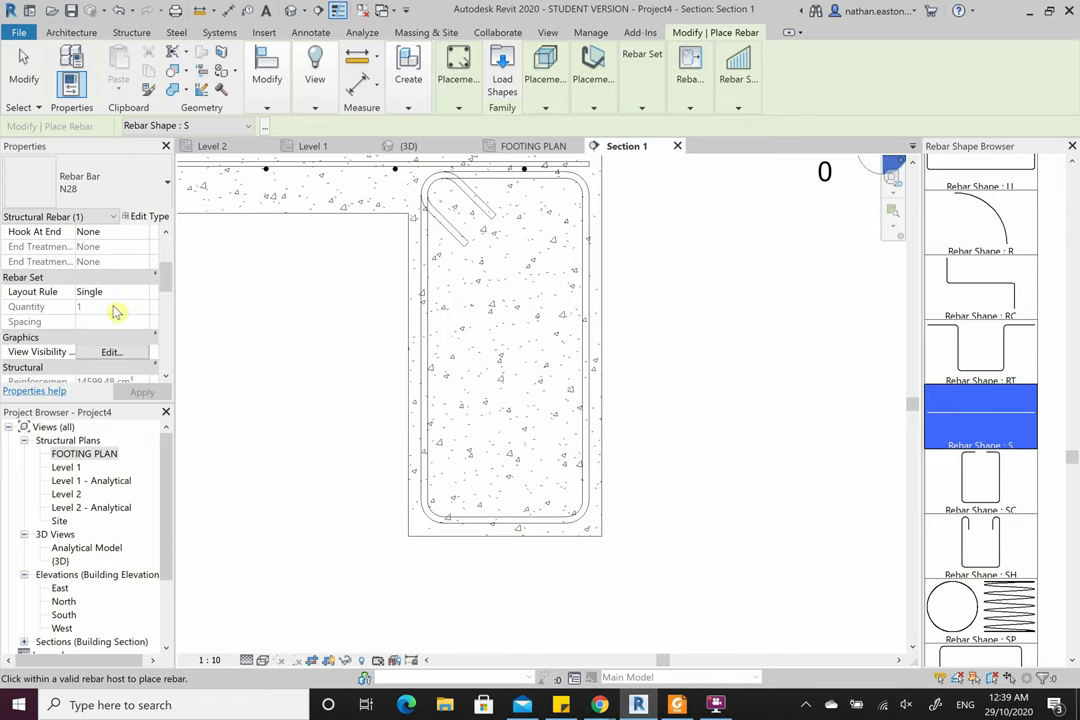
click(139, 296)
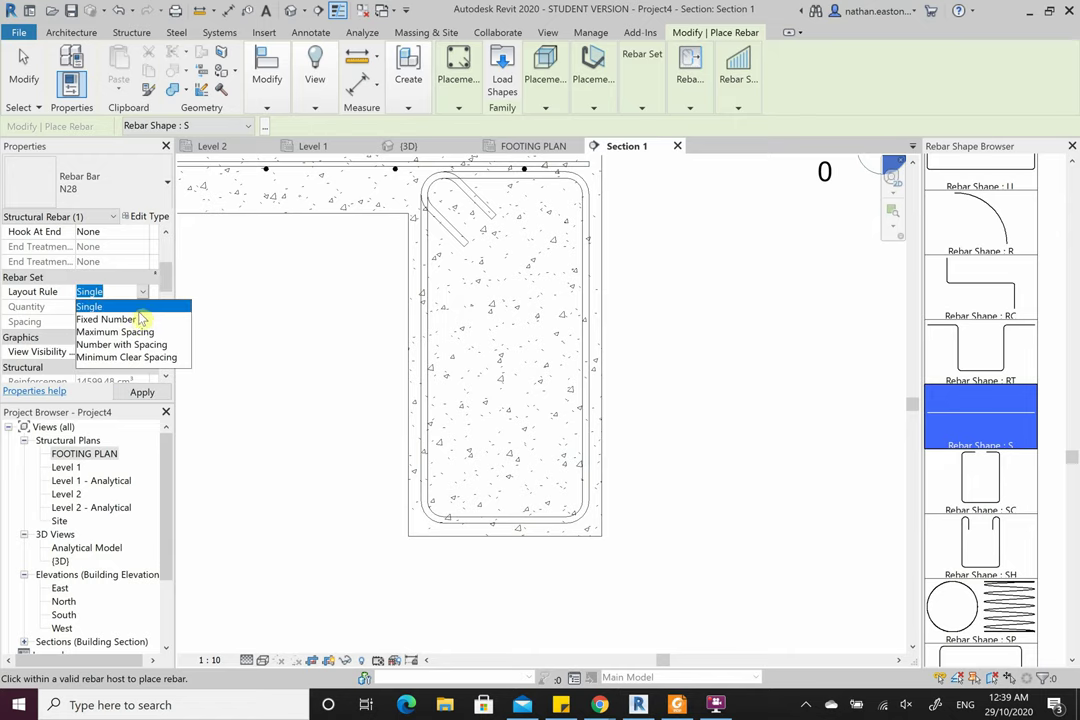
click(141, 316)
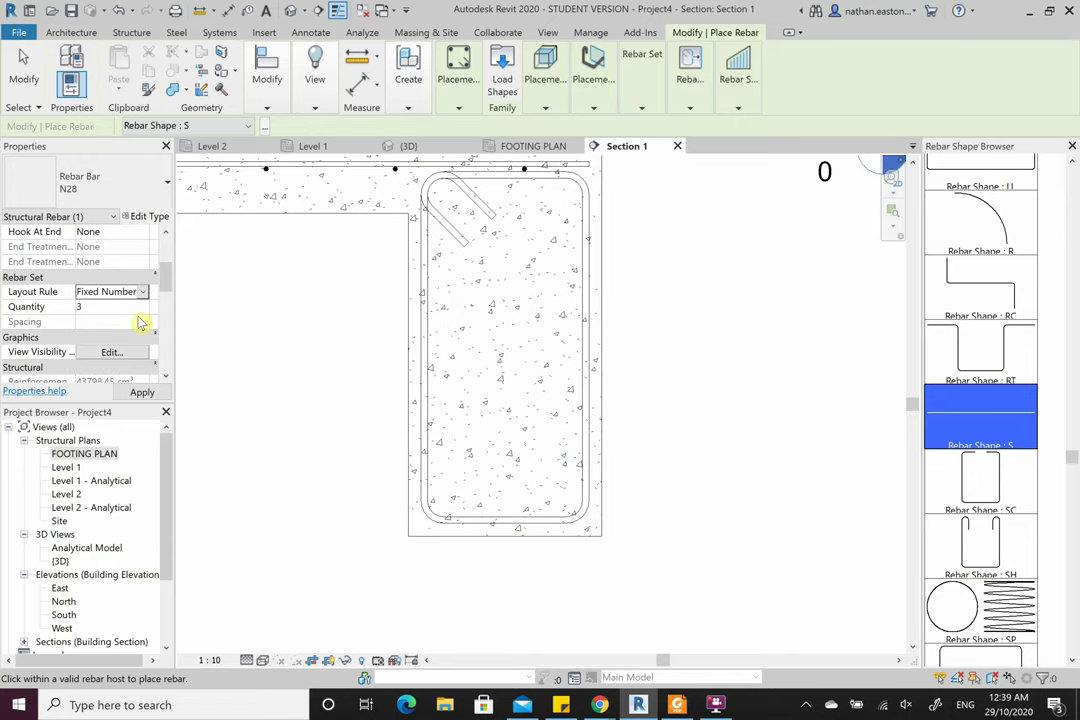
- Check the beam reinforcement table in the AS 2870 PDF in Foxit Reader, then place three N28 bars across the right-end beam's bottom in Revit
click(676, 705)
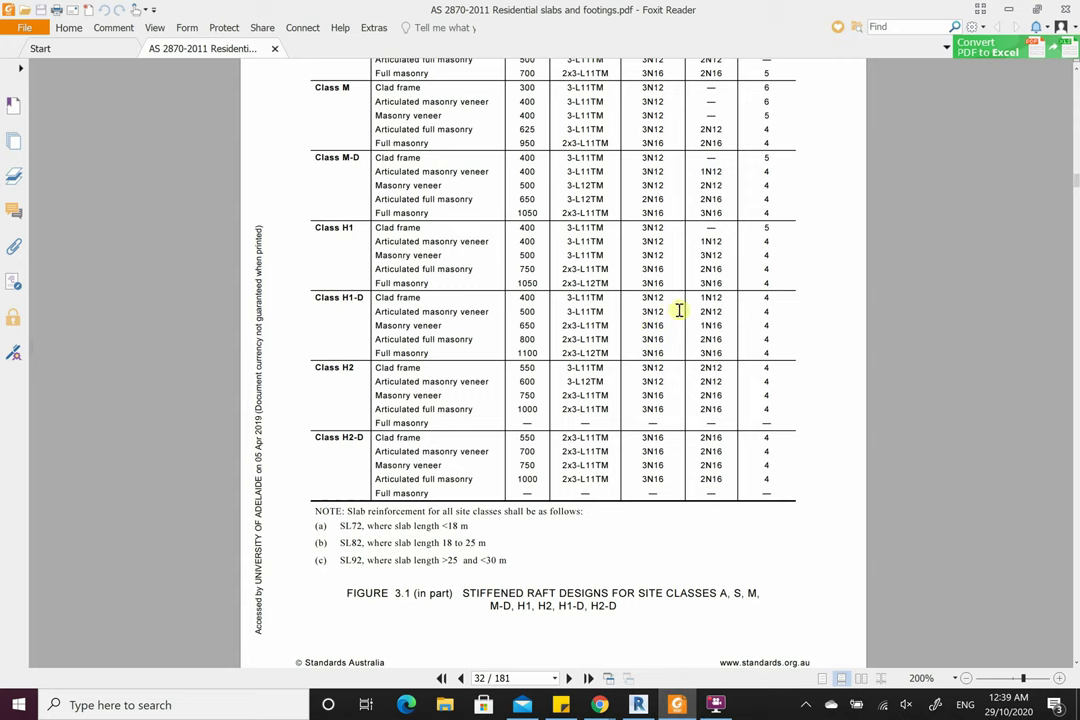
click(1016, 12)
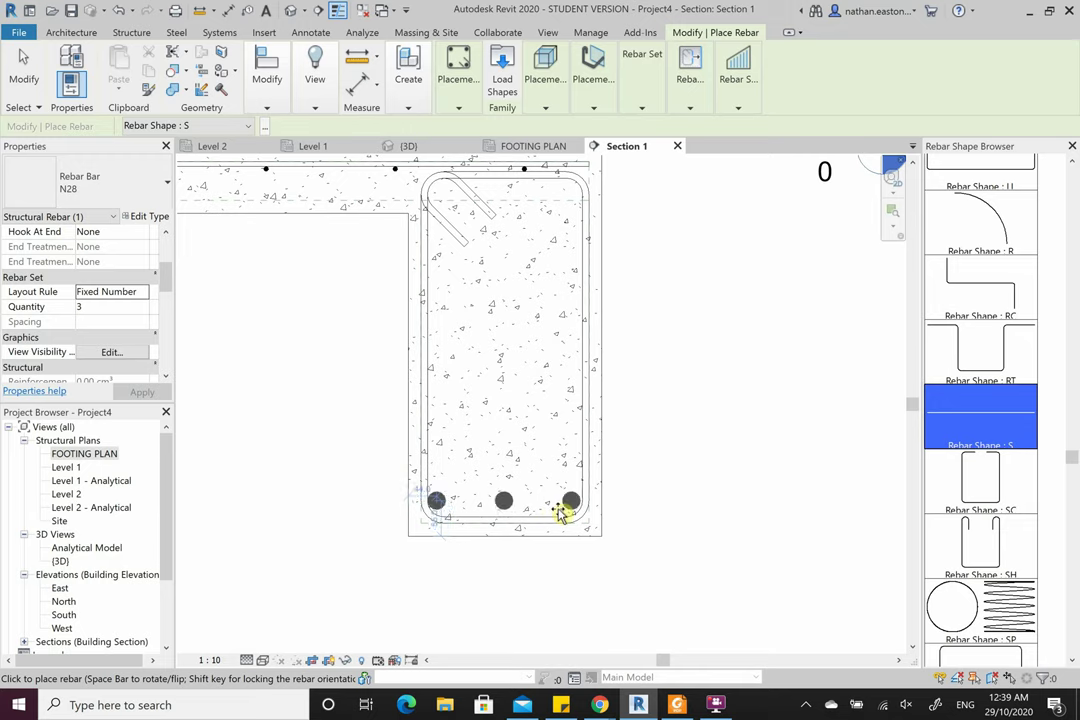
key(space)
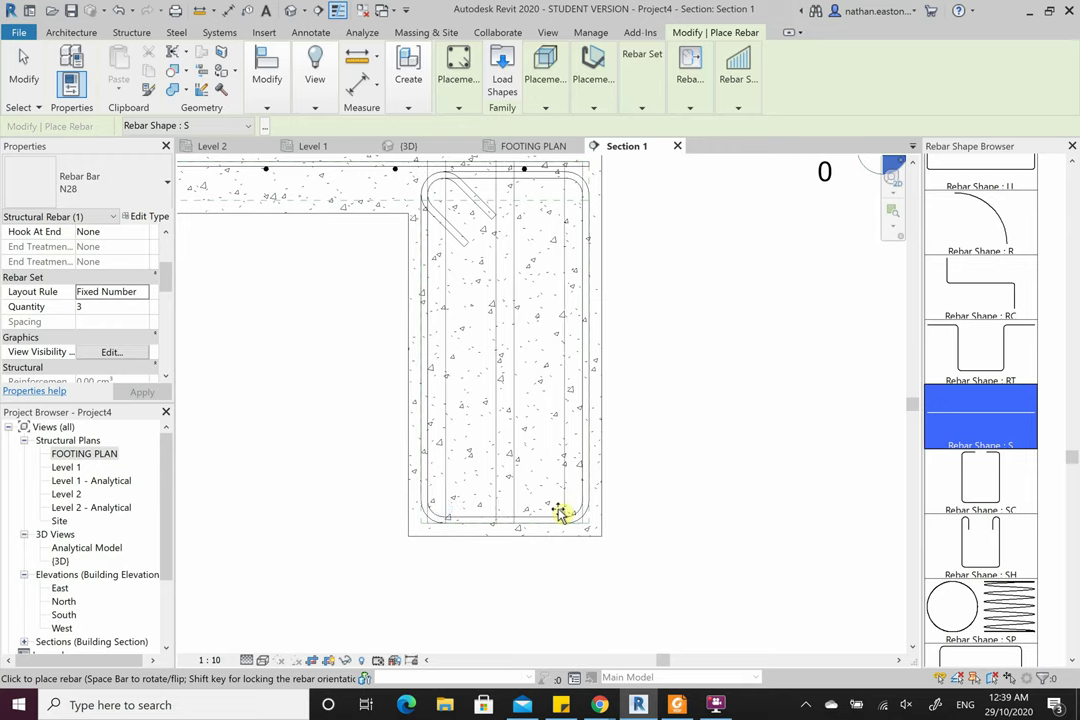
key(space)
key(space)
key(space)
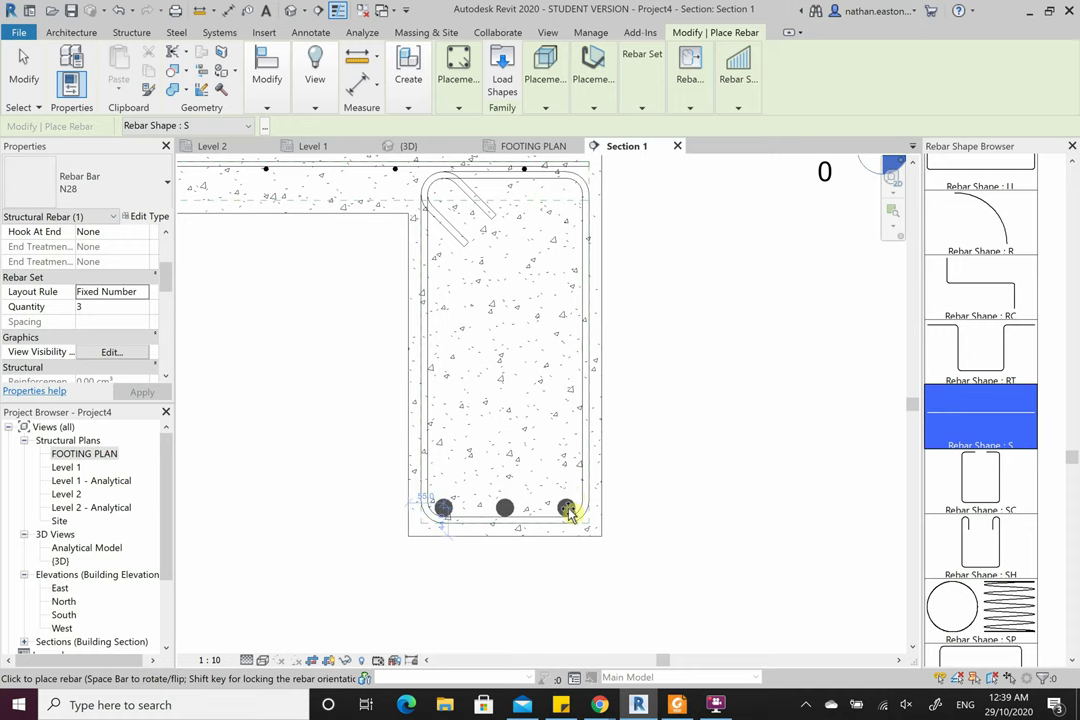
click(570, 513)
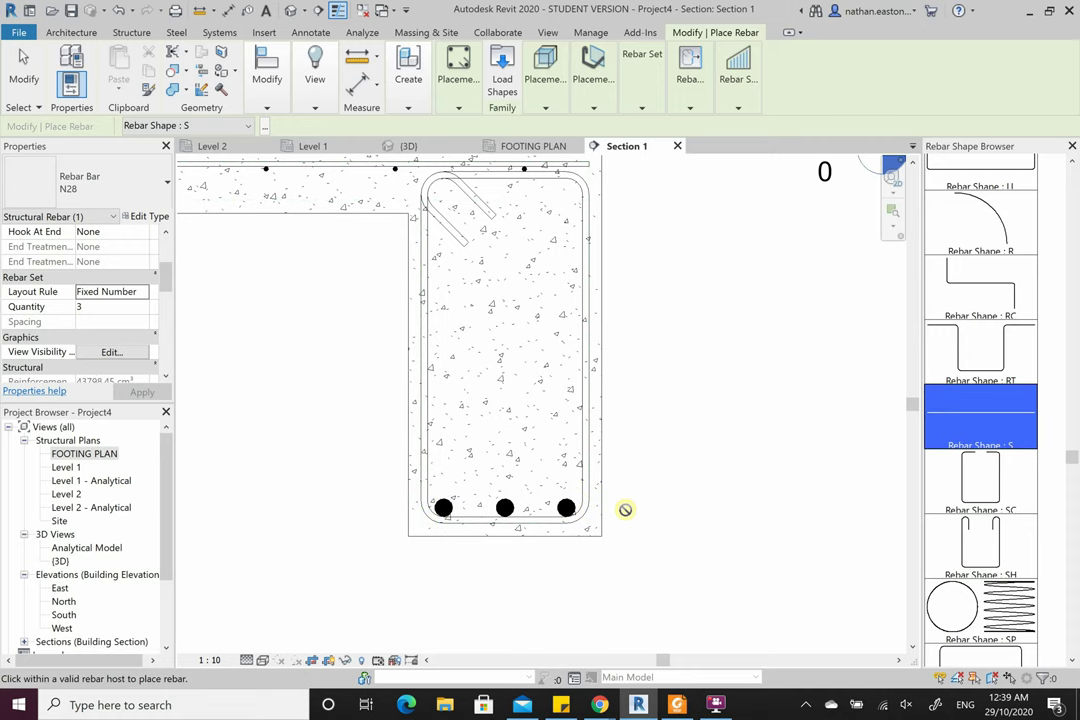
scroll(729, 482, down, 3)
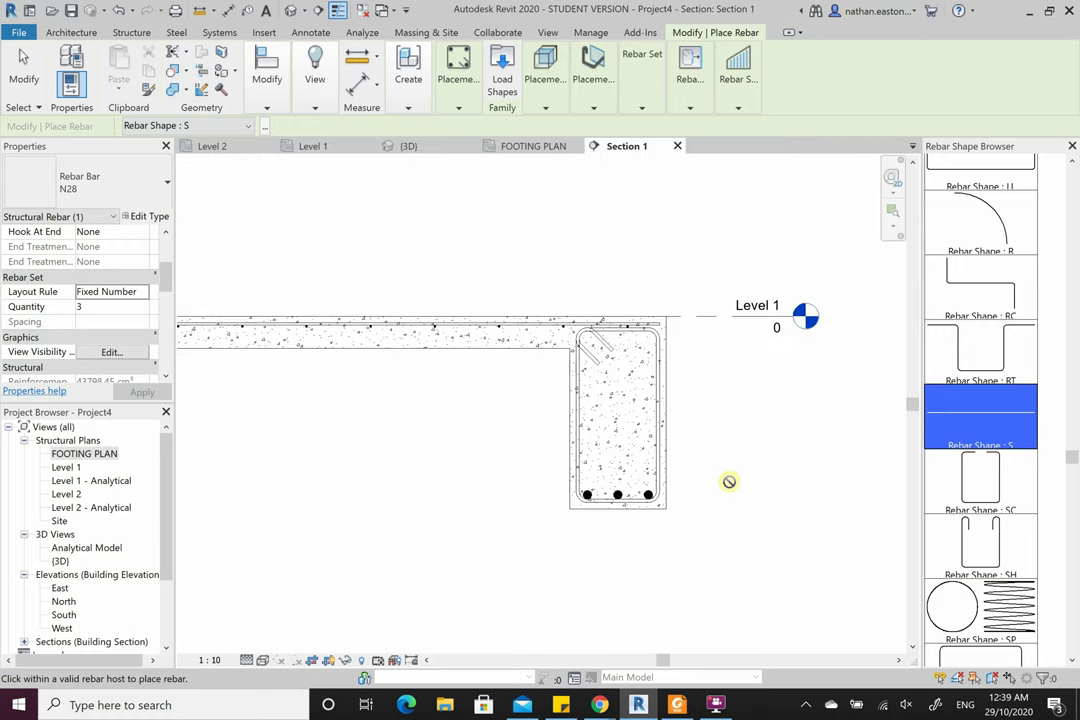
scroll(628, 338, up, 3)
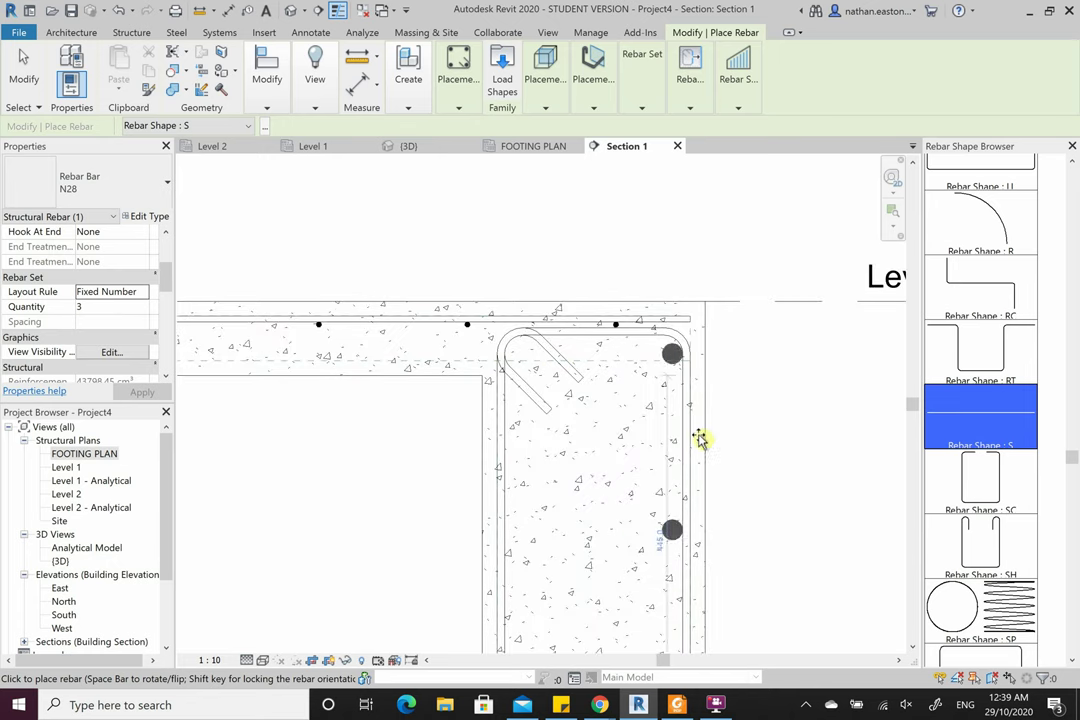
scroll(735, 332, down, 3)
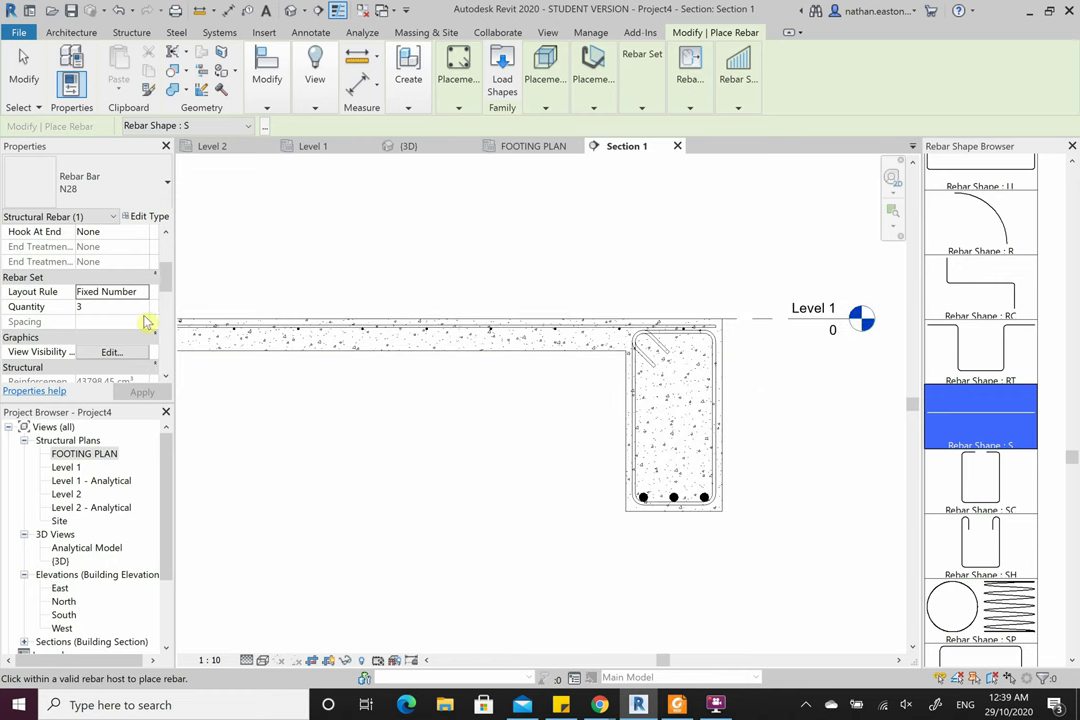
click(143, 186)
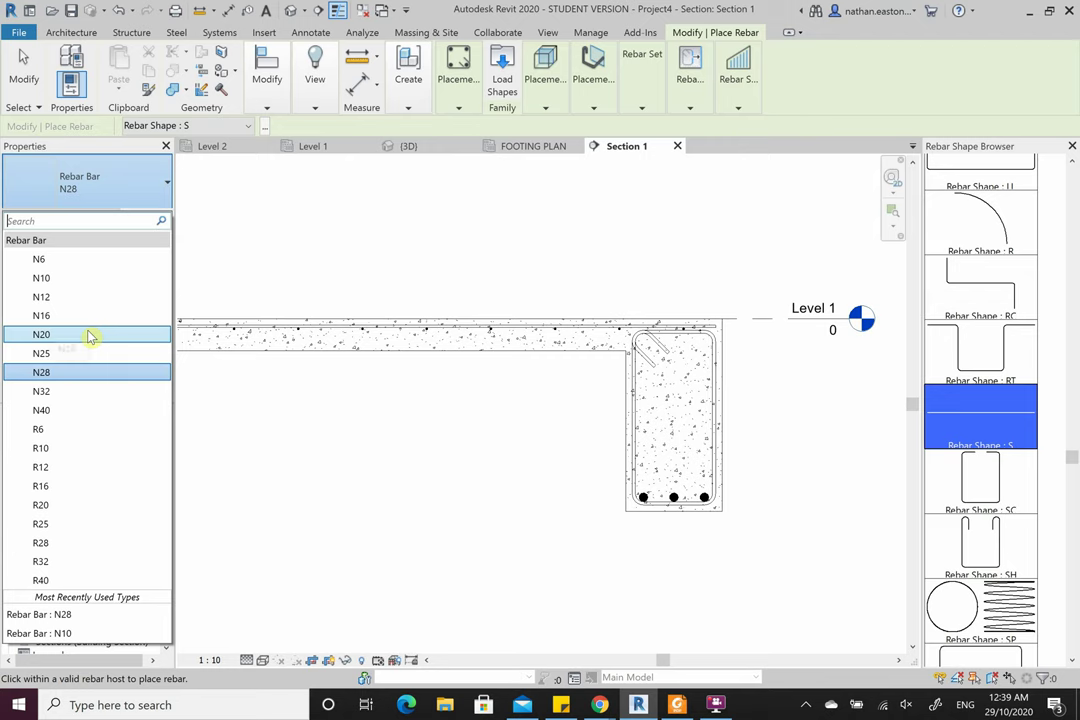
click(752, 460)
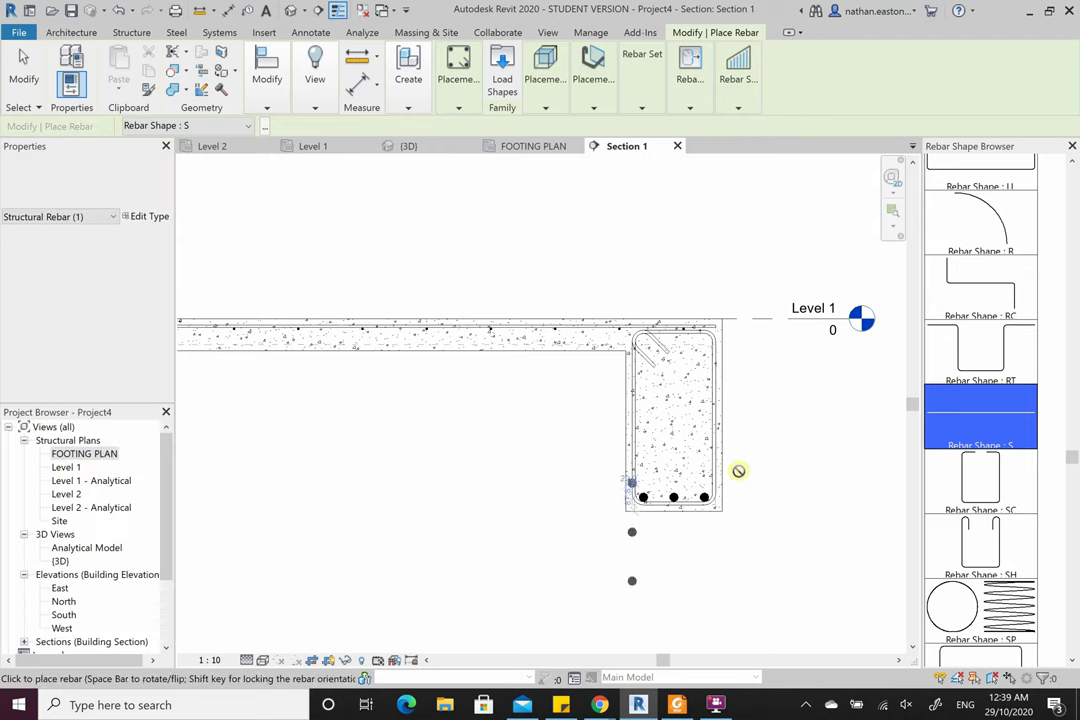
- Place sets of three N28 bars across the bottom of the remaining beams, through to the slab's left-end beam, inside their stirrups
scroll(803, 467, down, 3)
scroll(452, 465, up, 5)
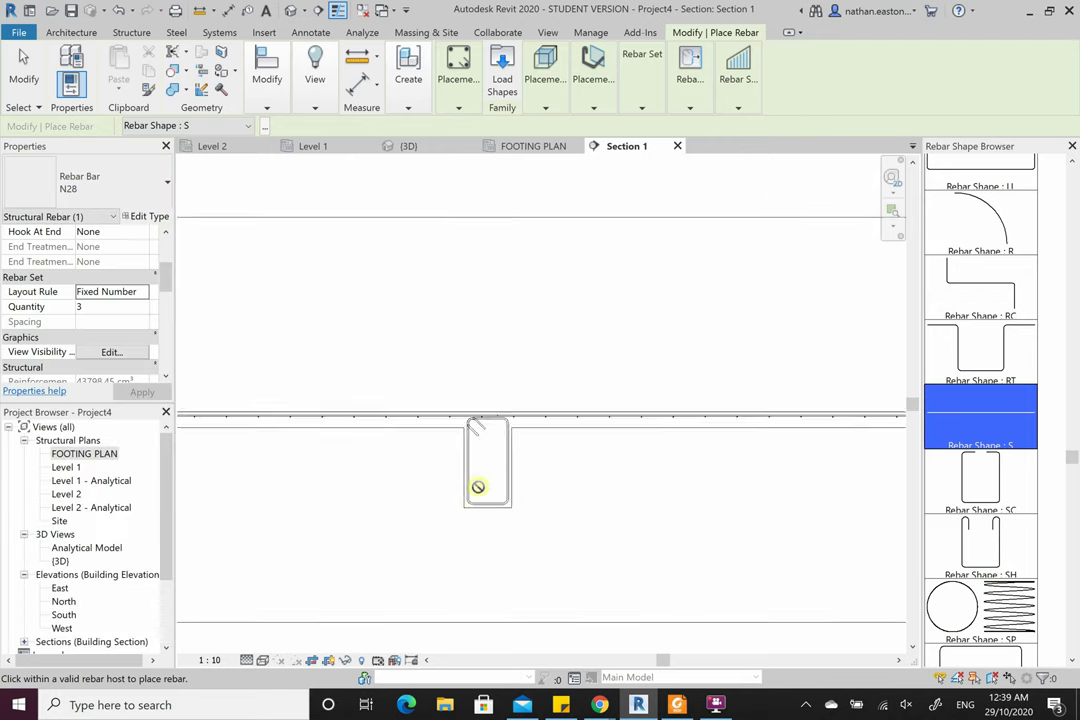
scroll(653, 489, down, 5)
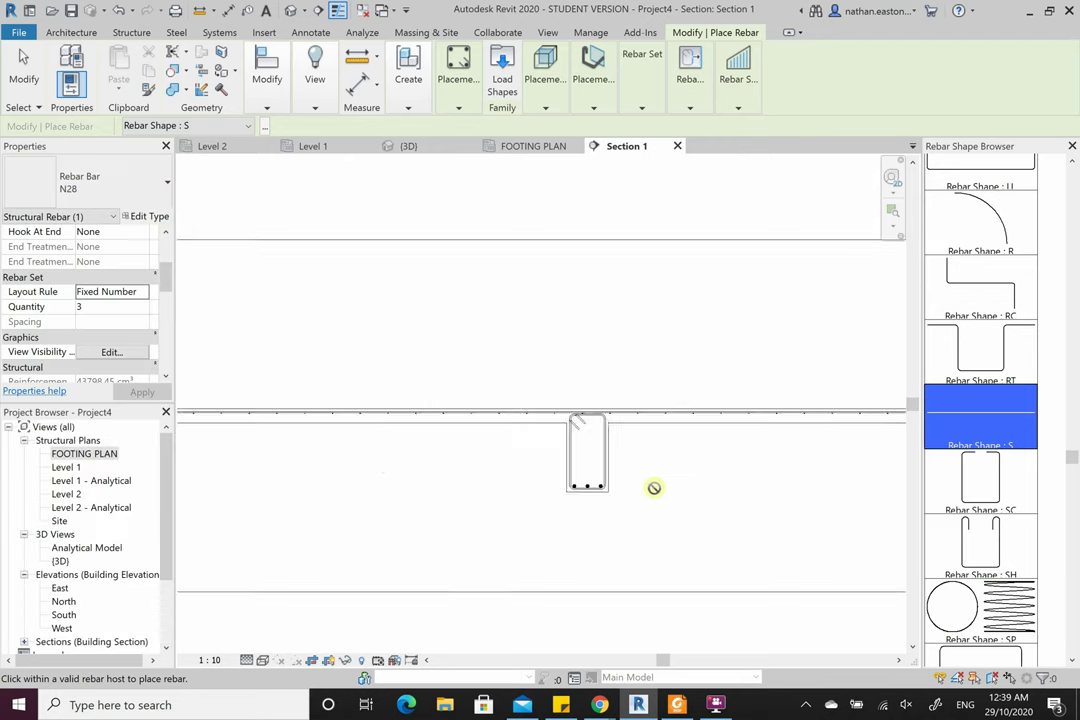
scroll(417, 481, up, 5)
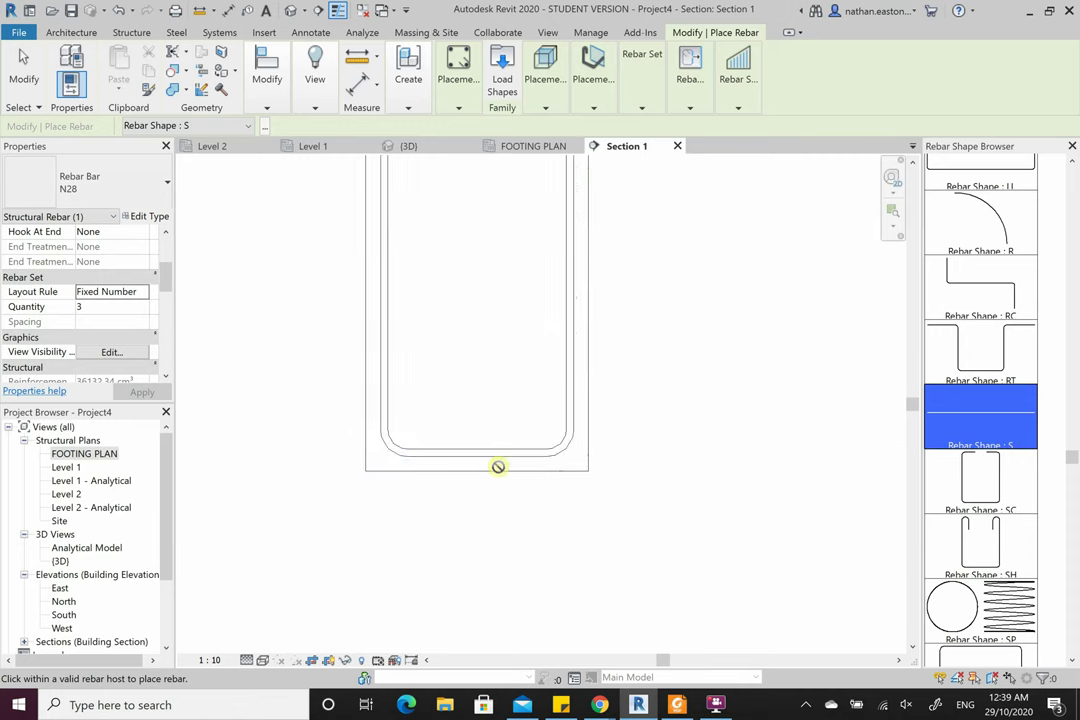
scroll(645, 468, down, 5)
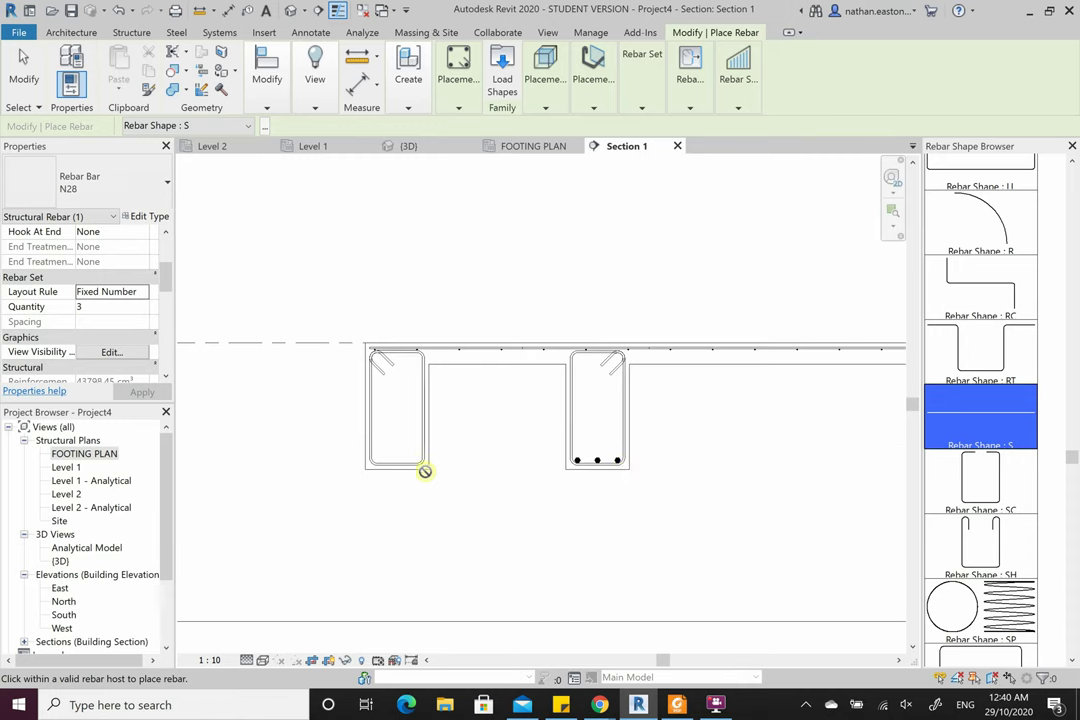
scroll(374, 456, up, 6)
scroll(372, 457, down, 5)
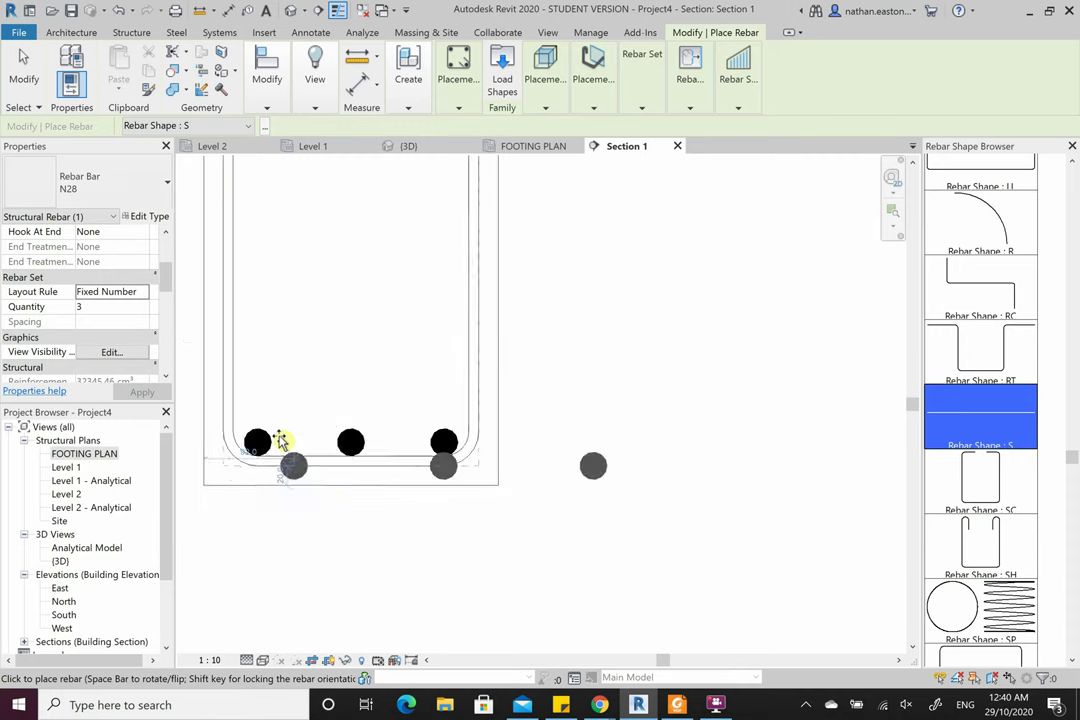
scroll(316, 319, up, 2)
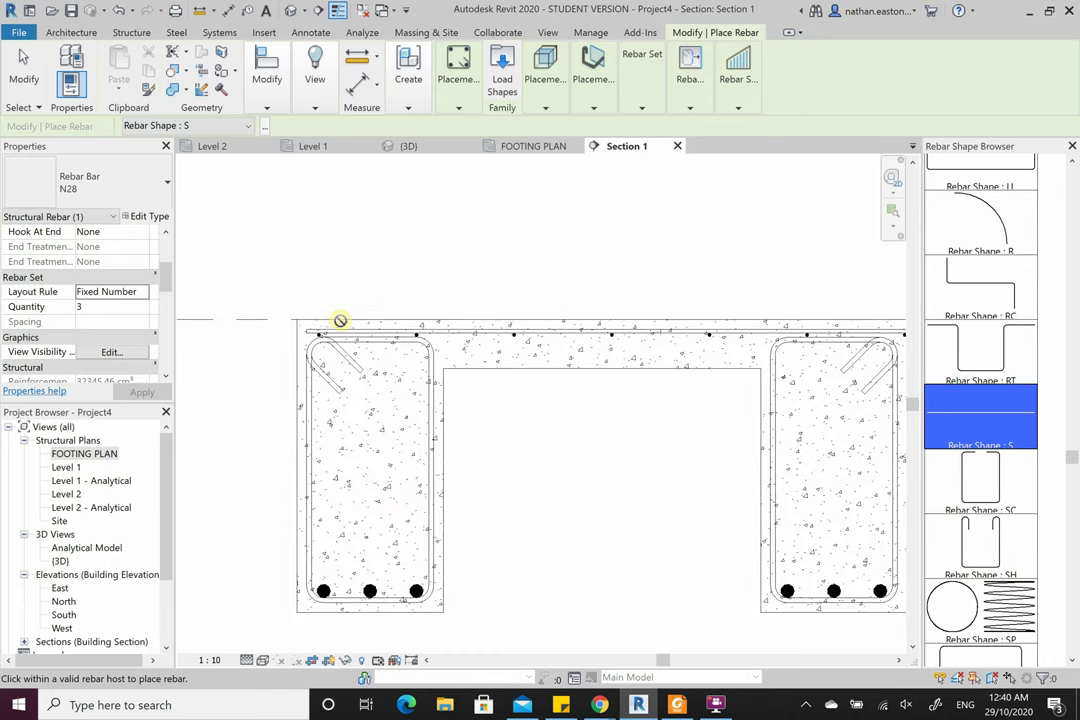
- Change the straight bar's type to N20 and set its quantity to 1
click(120, 184)
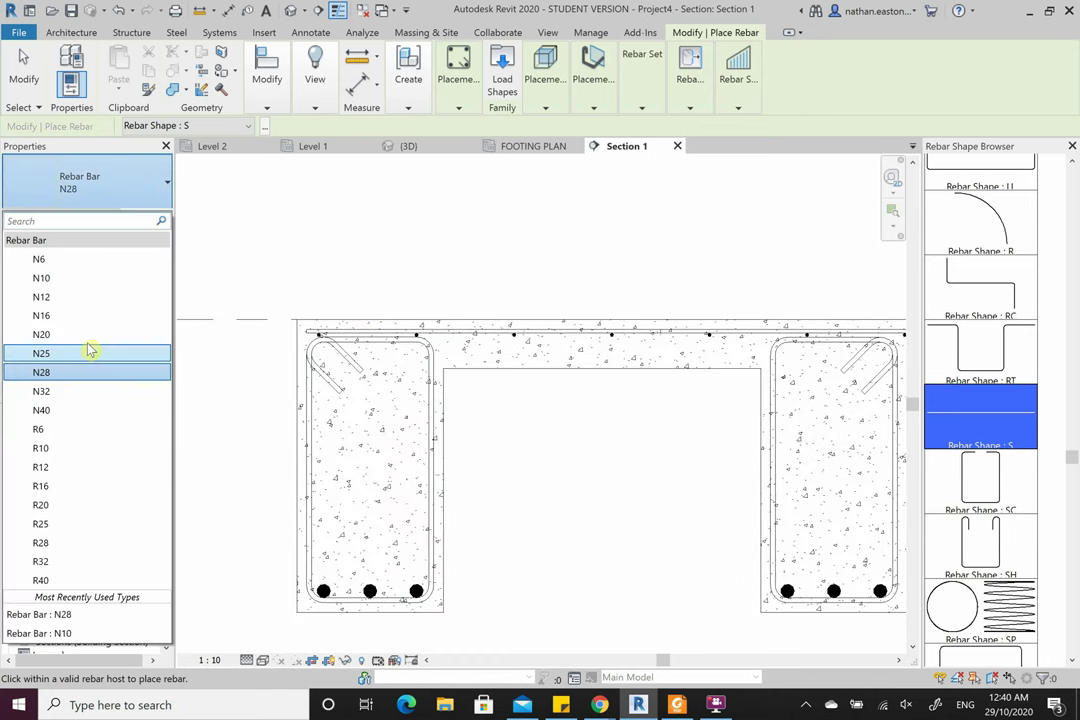
click(88, 350)
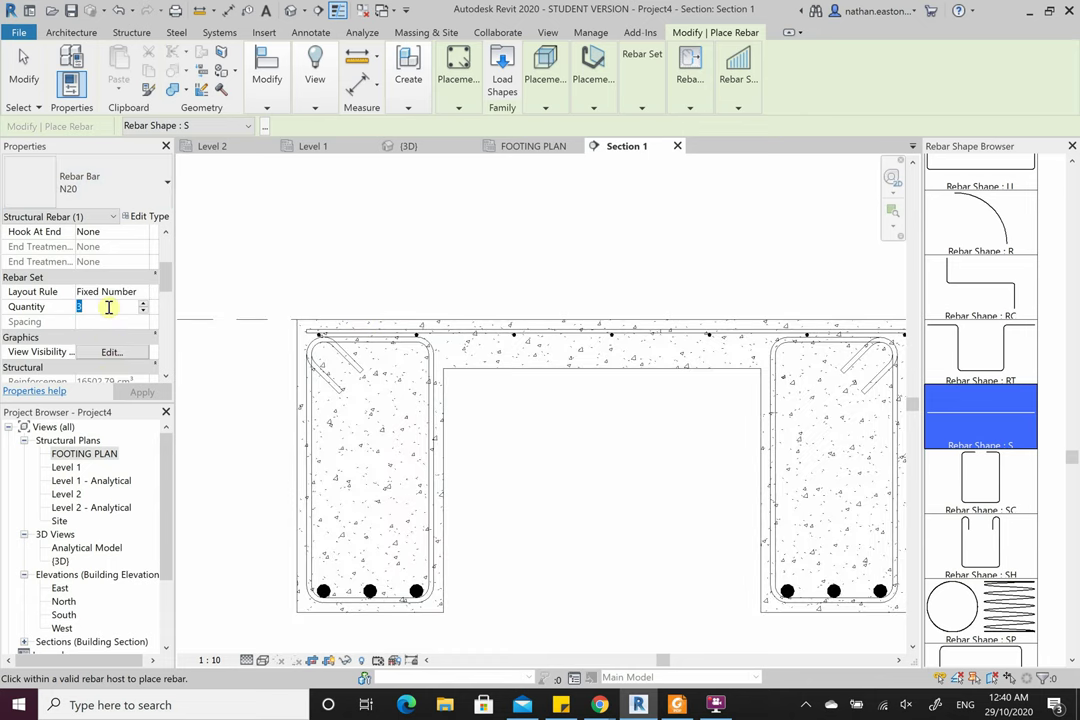
click(385, 357)
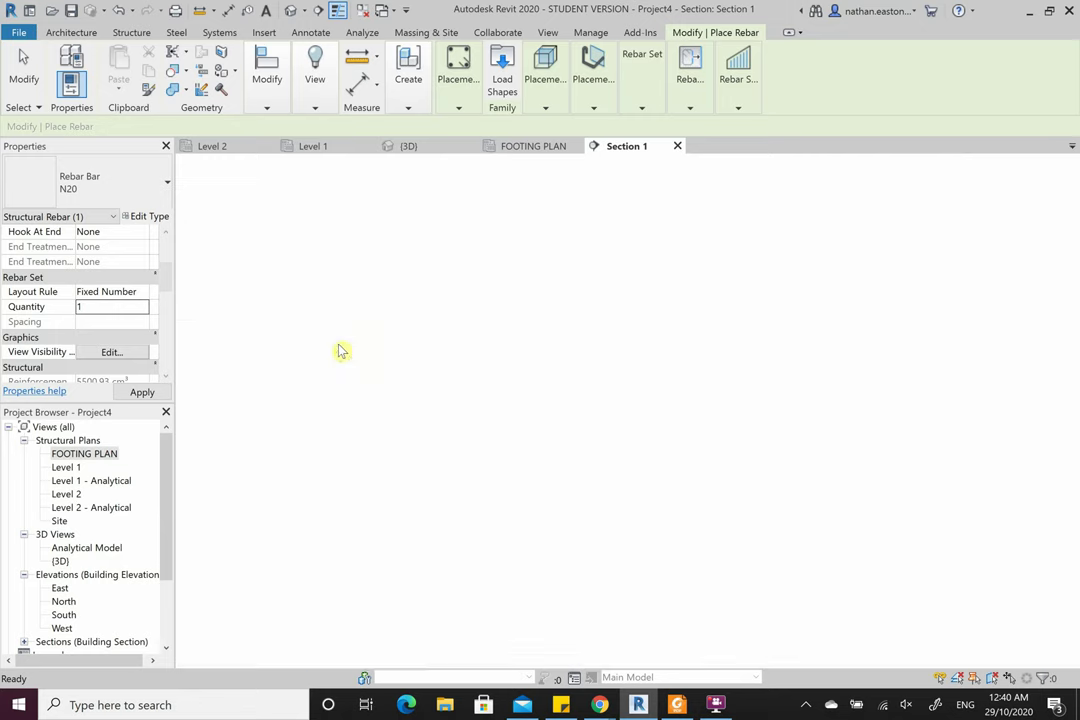
- Place single N20 bars in both upper corners of the left-end beam's stirrup
scroll(321, 350, up, 3)
scroll(321, 350, up, 3)
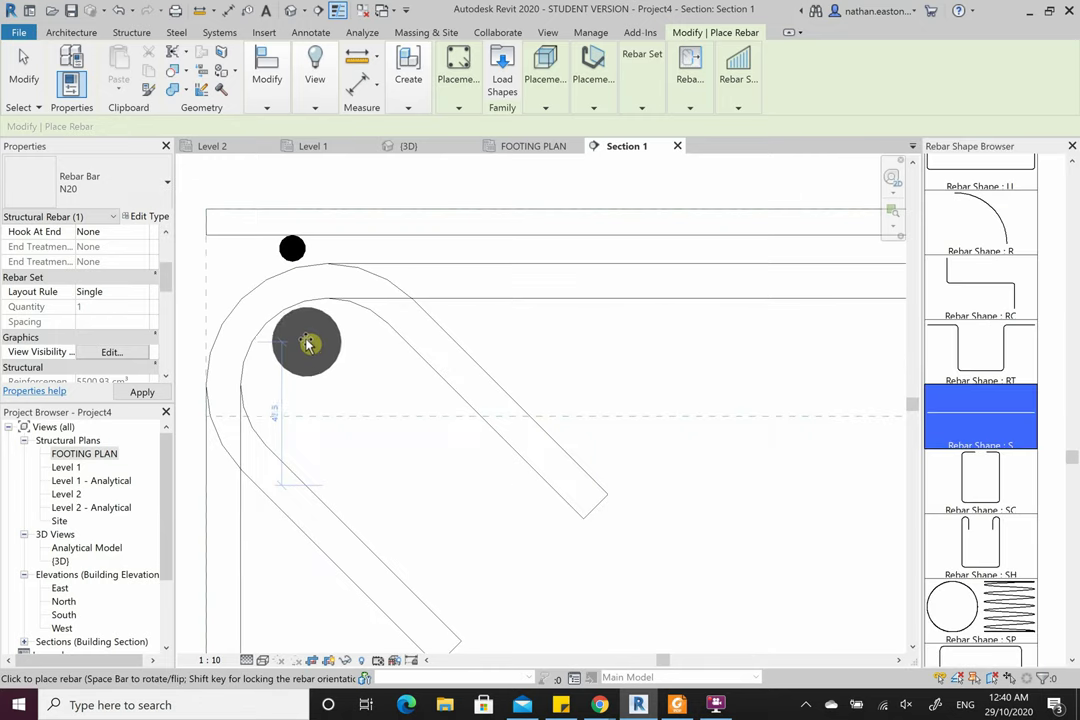
scroll(280, 301, down, 2)
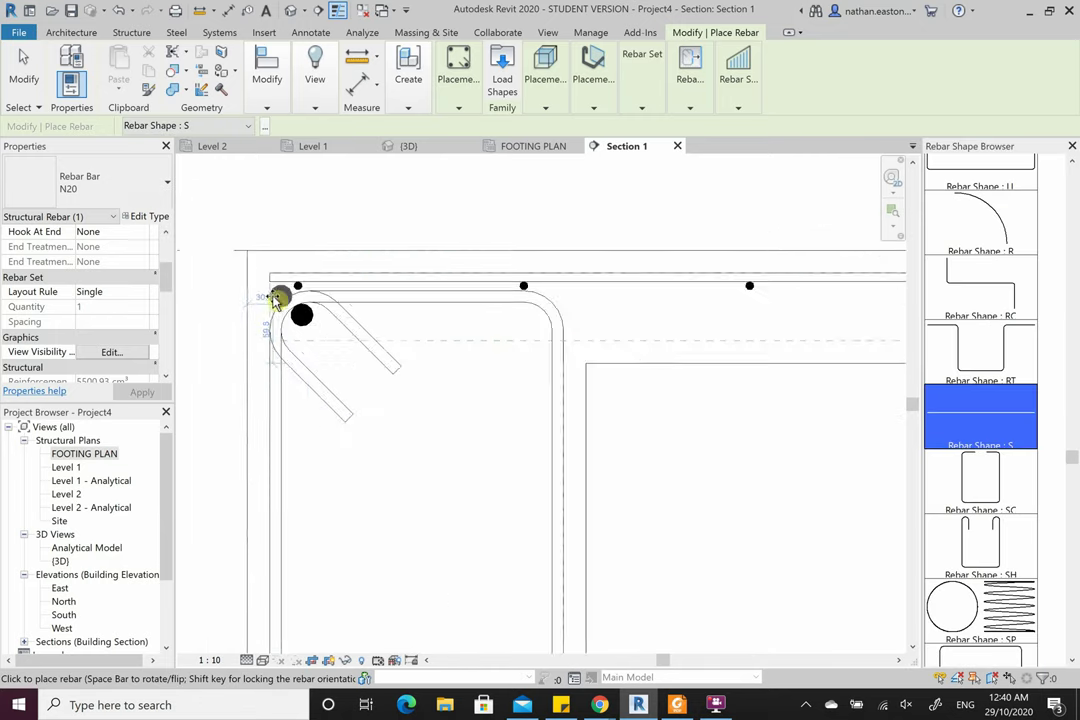
scroll(405, 301, up, 4)
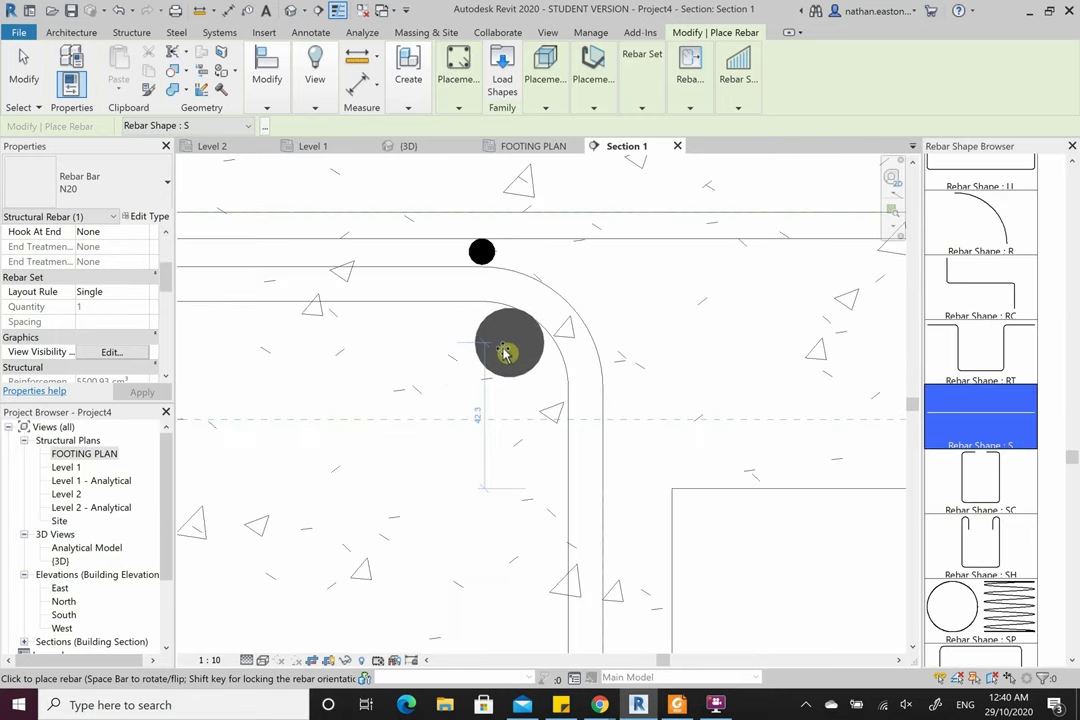
click(505, 346)
- Place single N20 bars in both upper corners of the second beam's stirrup and finish placing
scroll(316, 316, down, 2)
scroll(316, 316, down, 6)
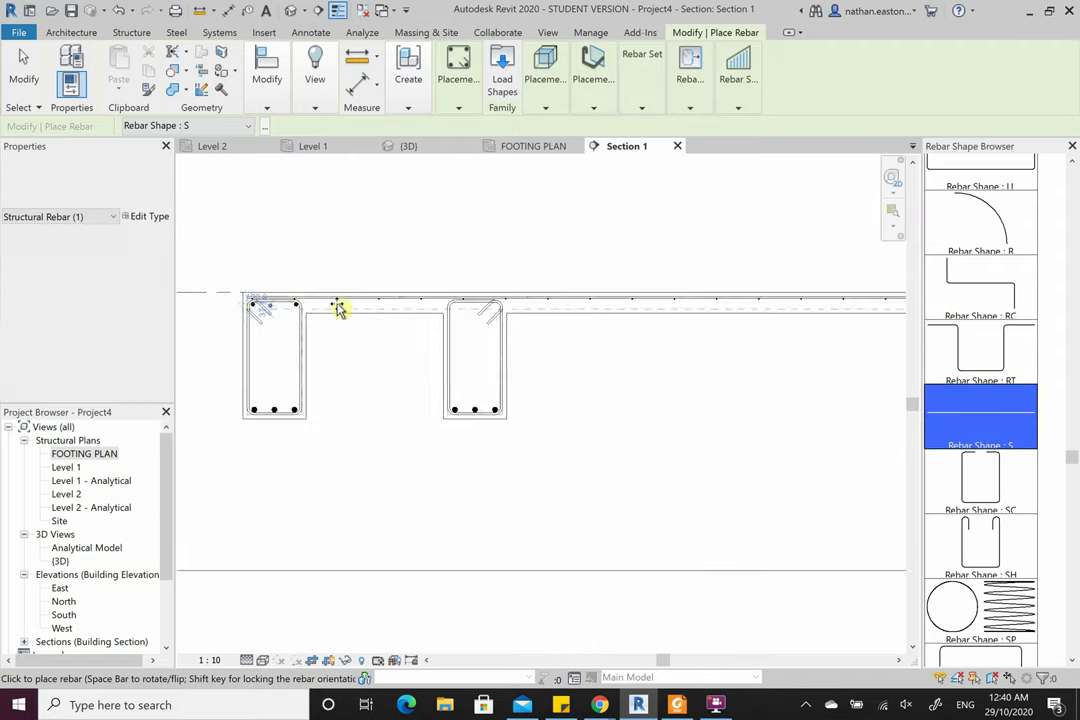
scroll(475, 311, up, 5)
scroll(460, 322, up, 4)
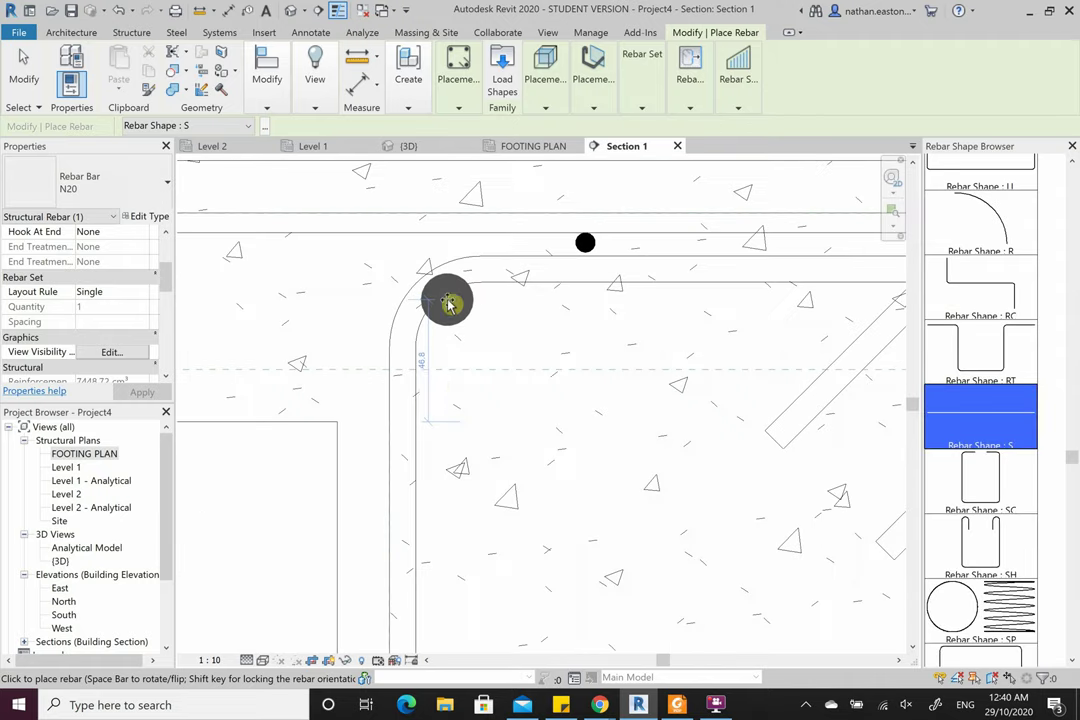
click(450, 304)
scroll(306, 309, down, 4)
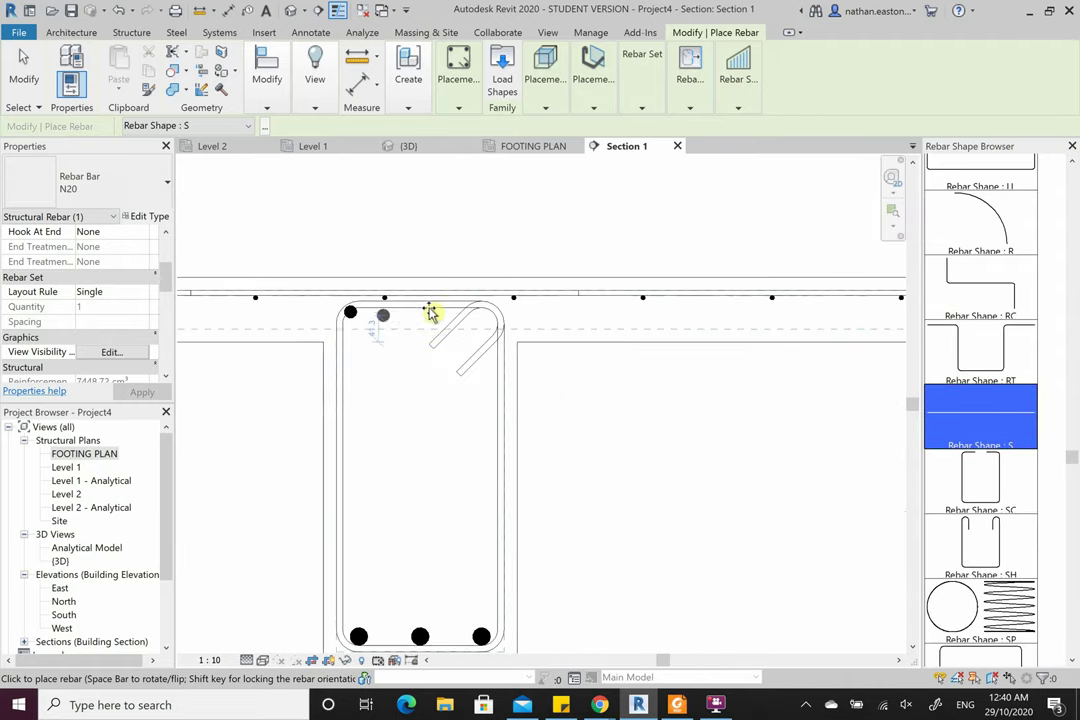
scroll(485, 328, up, 5)
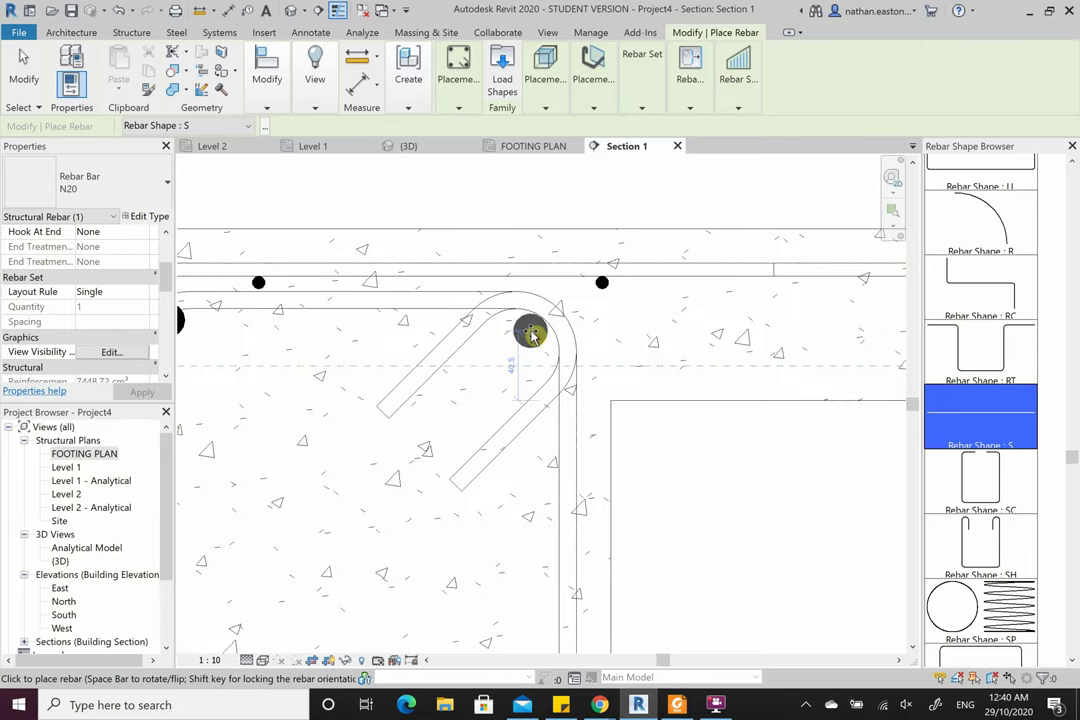
click(531, 334)
key(Escape)
- Shift the second beam's upper-left N20 bar slightly inward so it sits inside the stirrup bend
scroll(620, 405, down, 3)
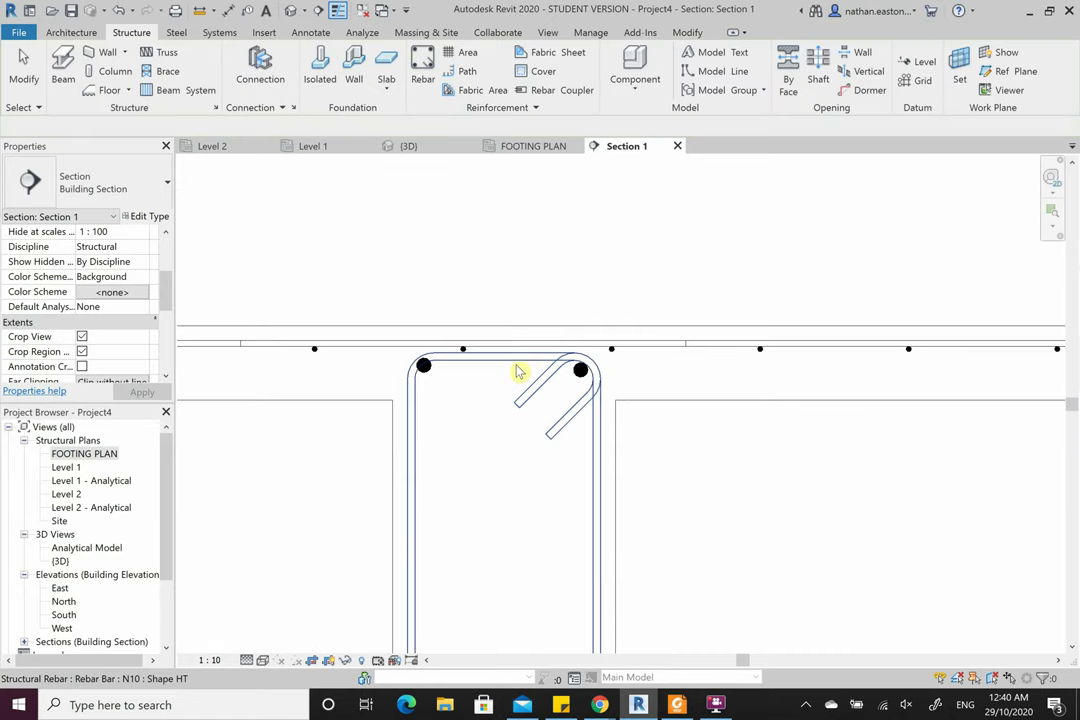
scroll(519, 372, up, 5)
click(355, 370)
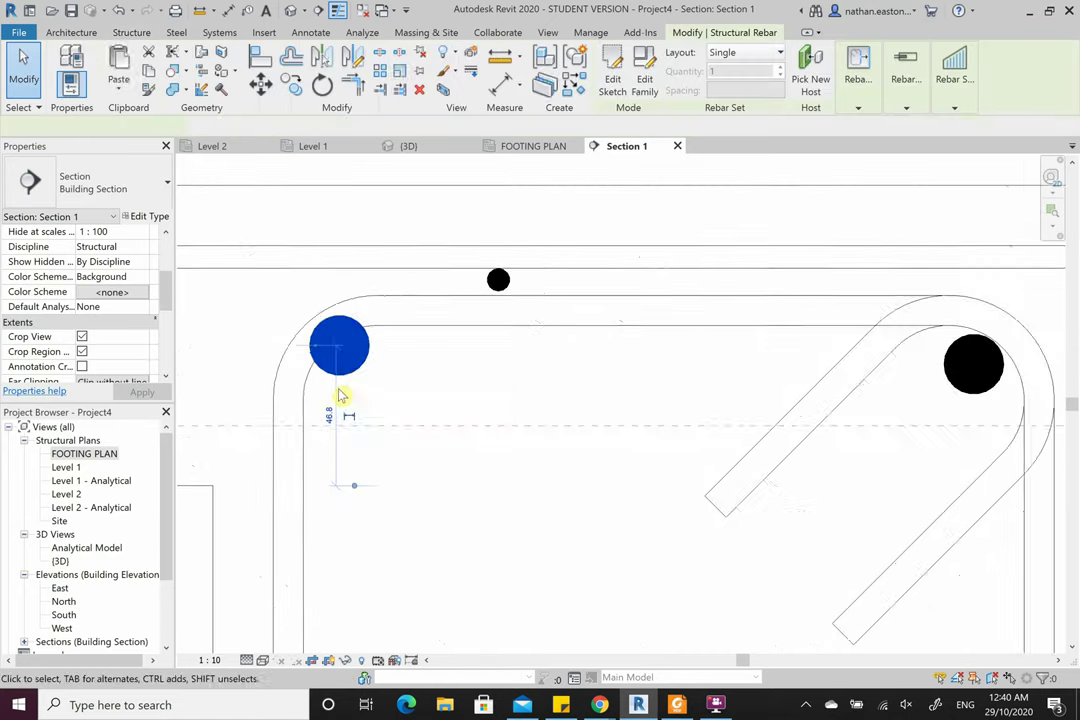
scroll(340, 396, up, 1)
drag(380, 394, 389, 398)
key(Escape)
- Resume rebar placement and add single N20 bars in both upper corners of the third beam's stirrup
scroll(352, 328, down, 6)
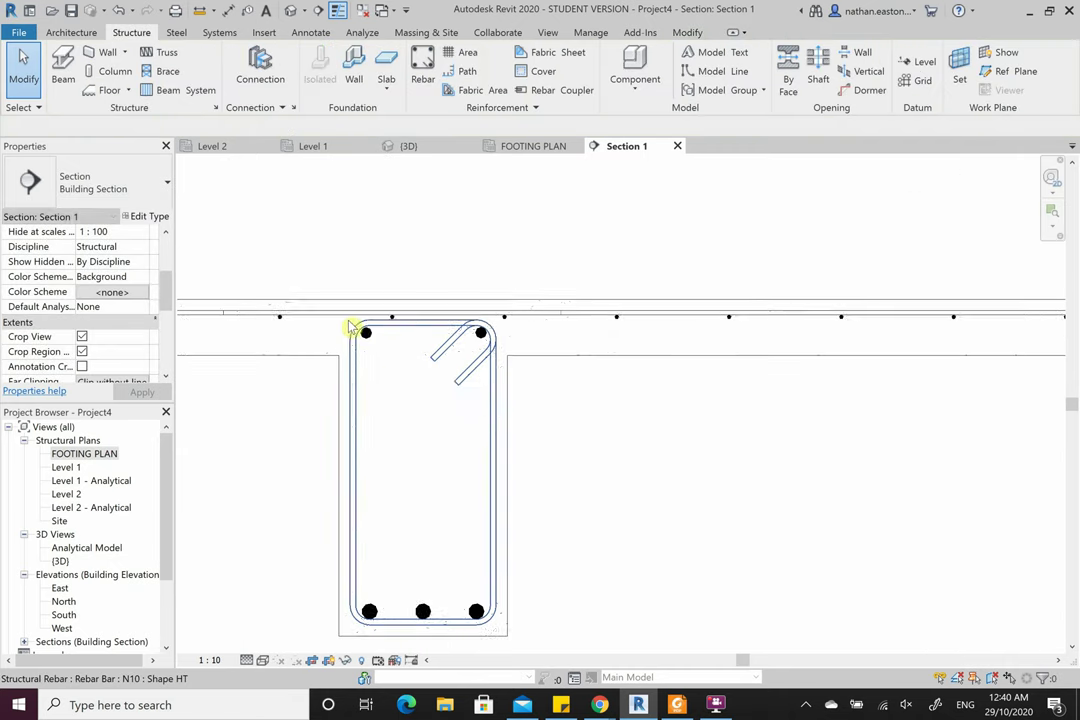
scroll(383, 266, down, 2)
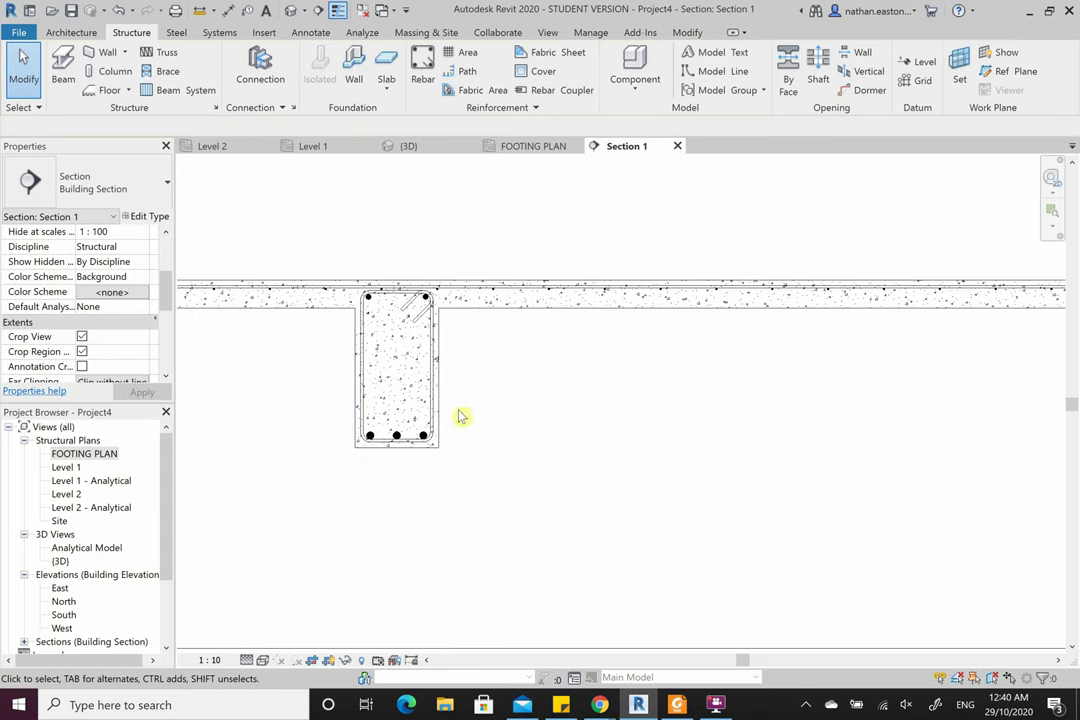
click(422, 72)
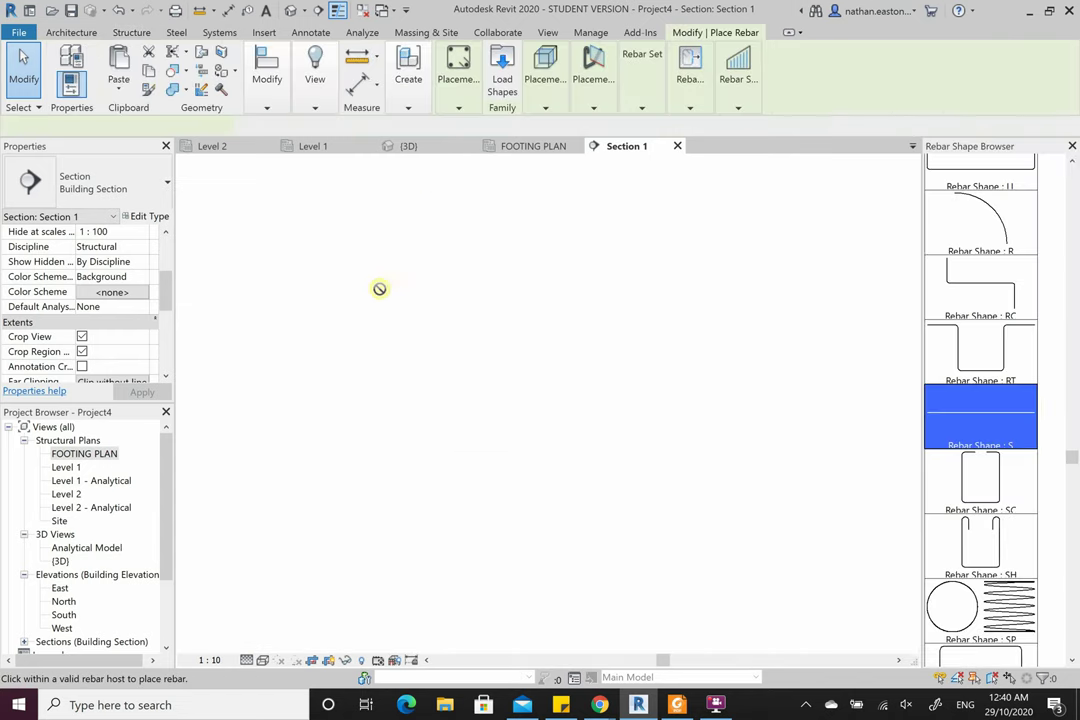
scroll(300, 312, down, 3)
scroll(292, 320, down, 2)
scroll(600, 310, up, 6)
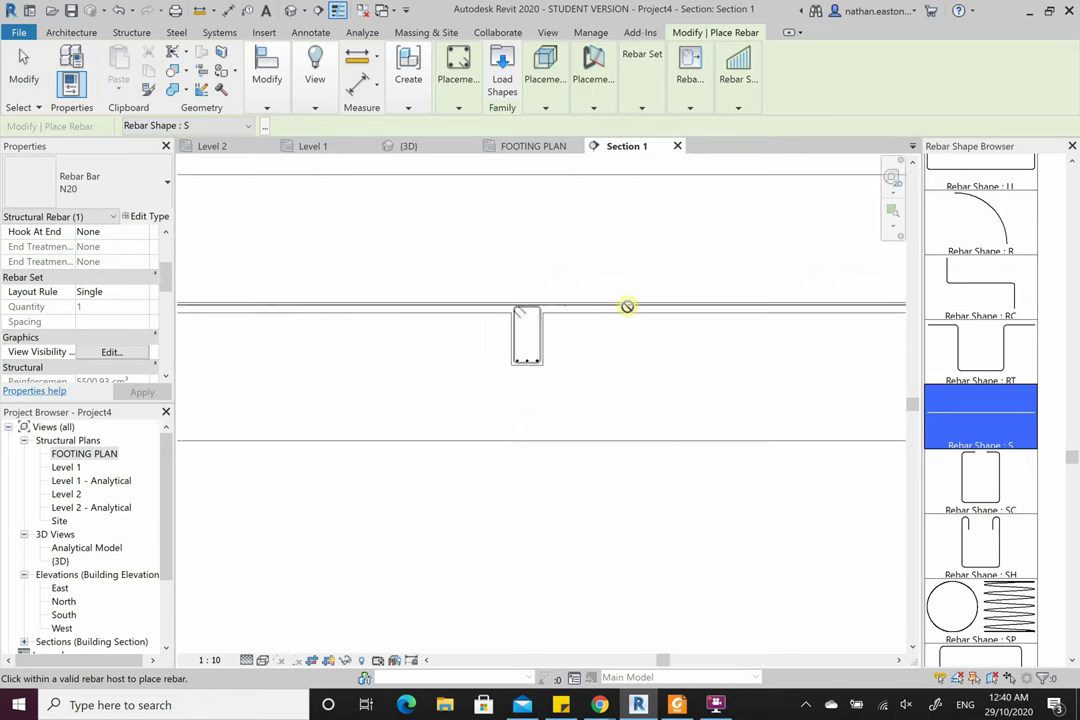
scroll(429, 318, up, 5)
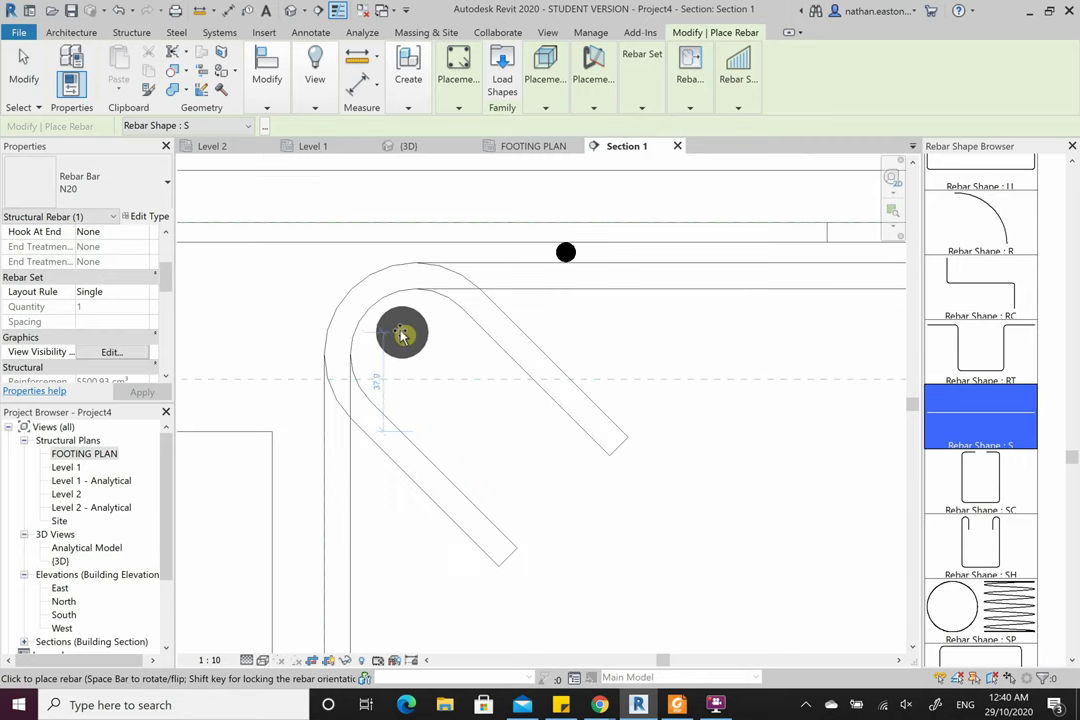
scroll(340, 290, down, 2)
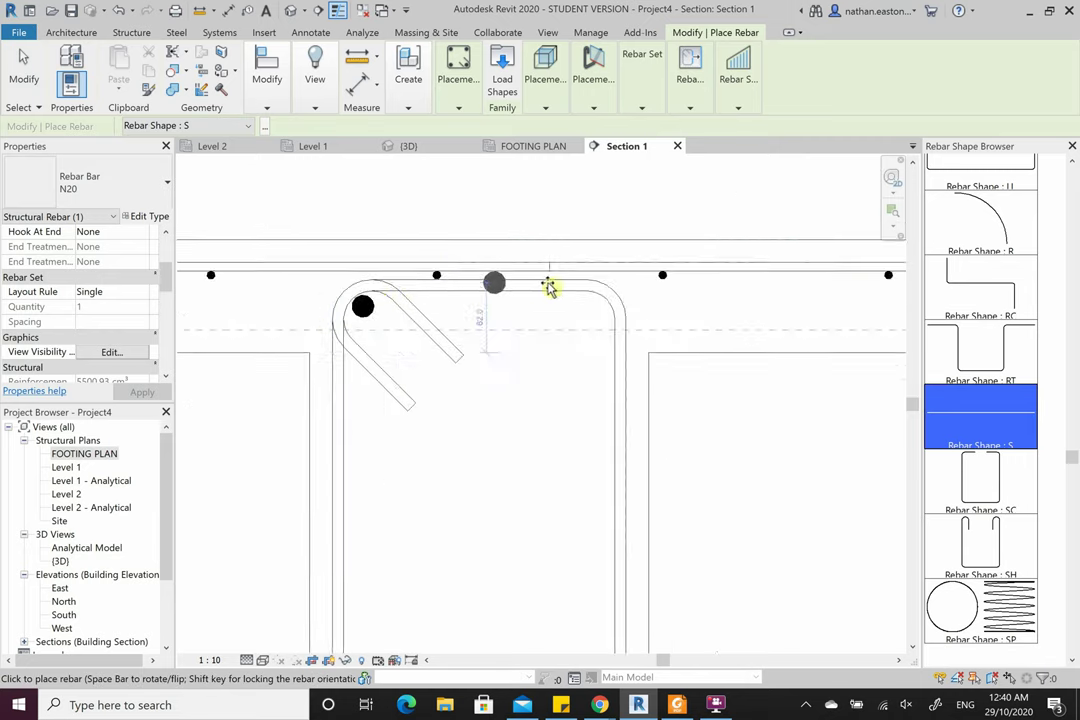
scroll(600, 310, up, 4)
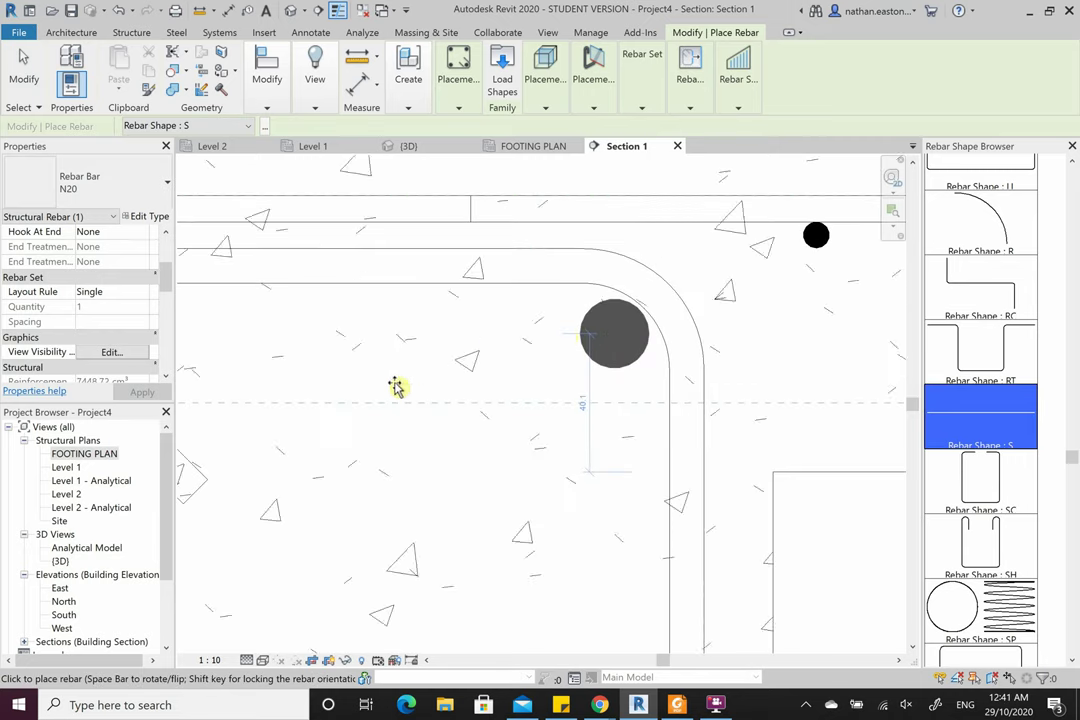
- Place single N20 bars in both upper corners of the right-end beam's stirrup and end rebar placement
scroll(397, 387, down, 8)
scroll(549, 320, up, 2)
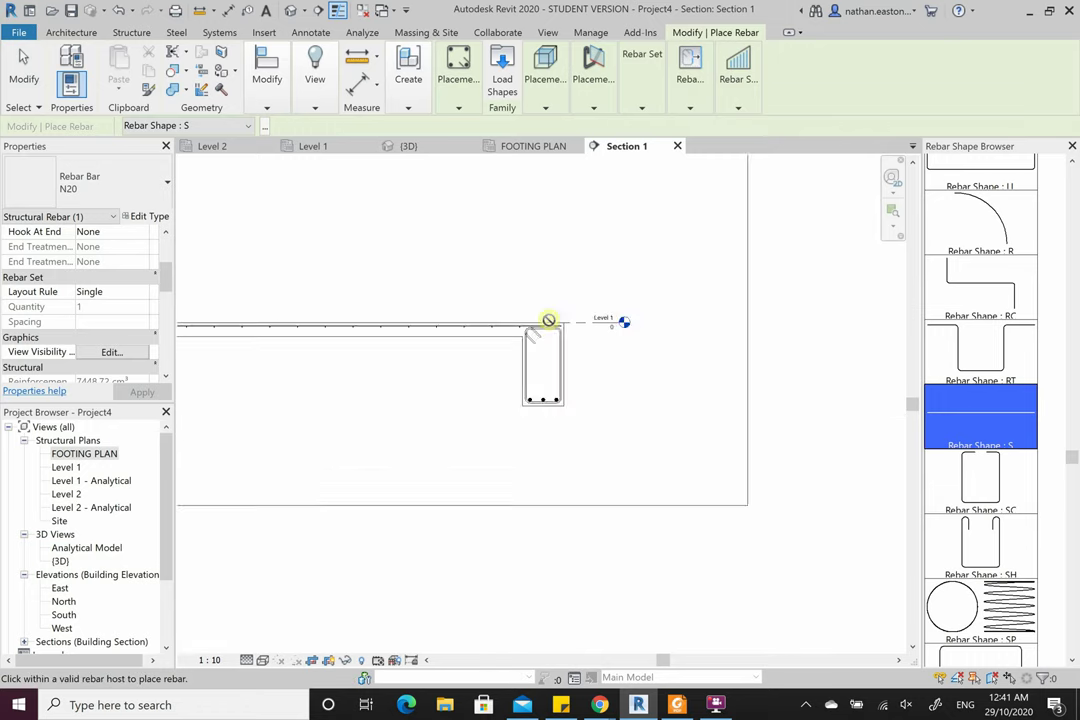
scroll(549, 320, up, 10)
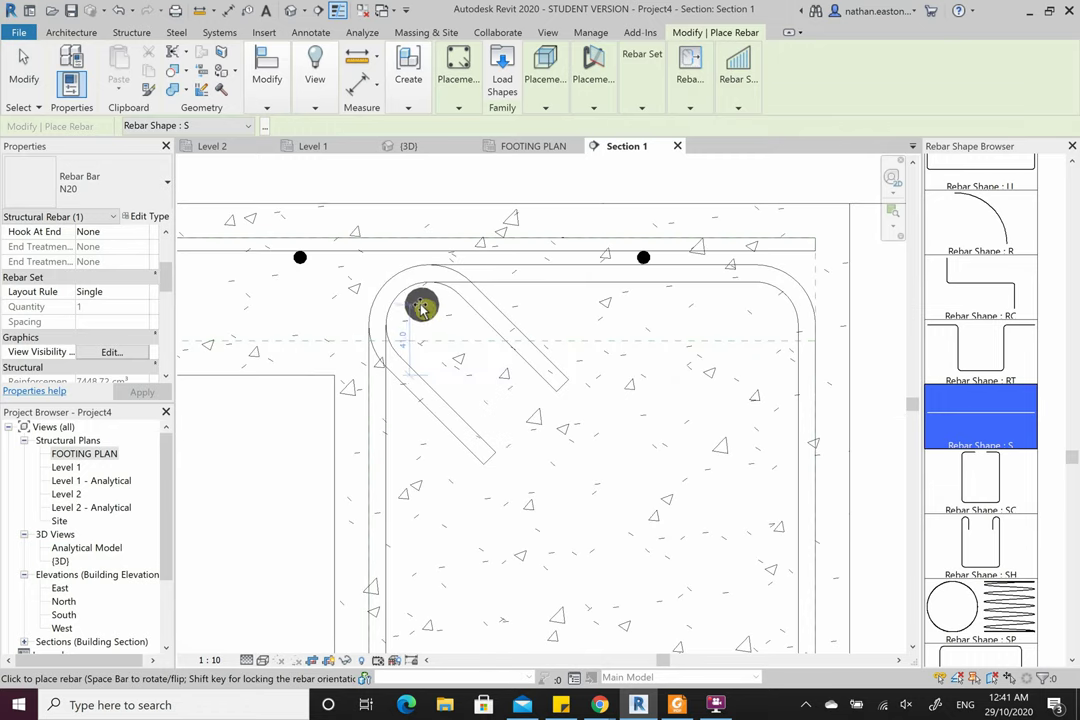
click(582, 310)
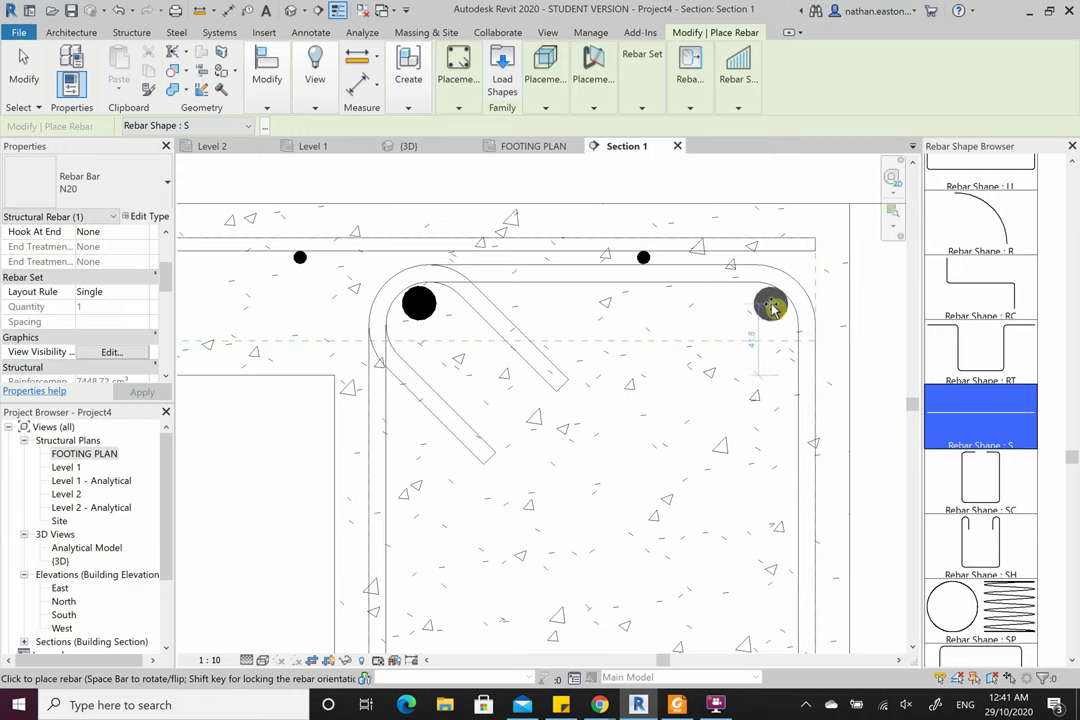
scroll(524, 302, down, 6)
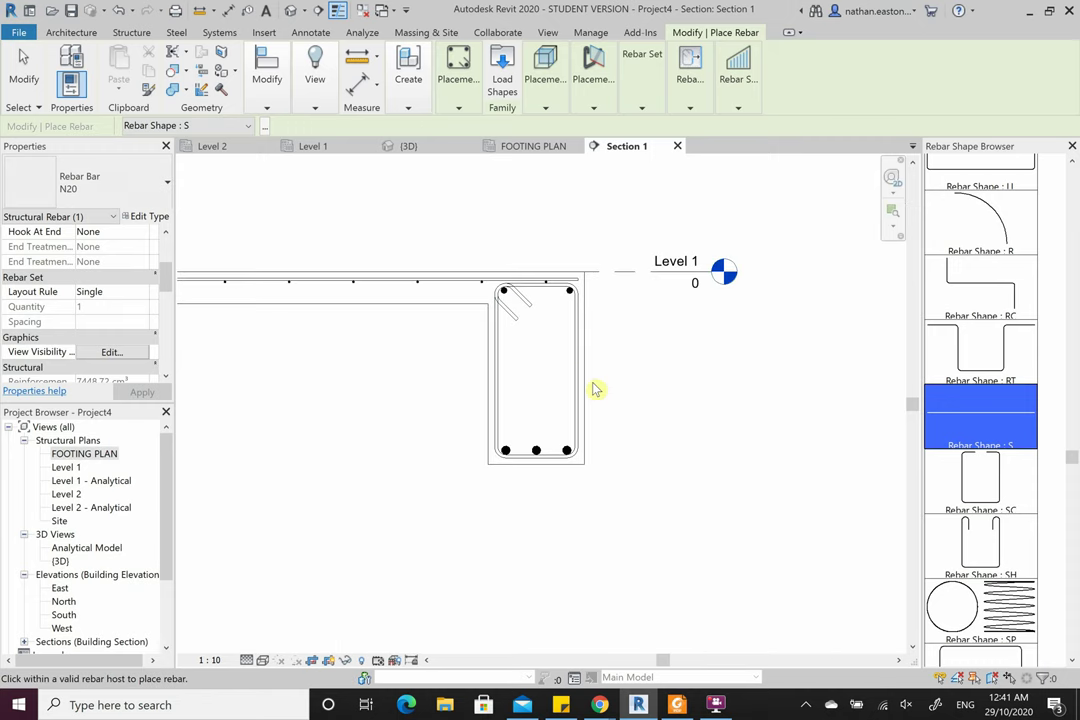
key(Escape)
scroll(551, 457, up, 2)
scroll(549, 457, up, 1)
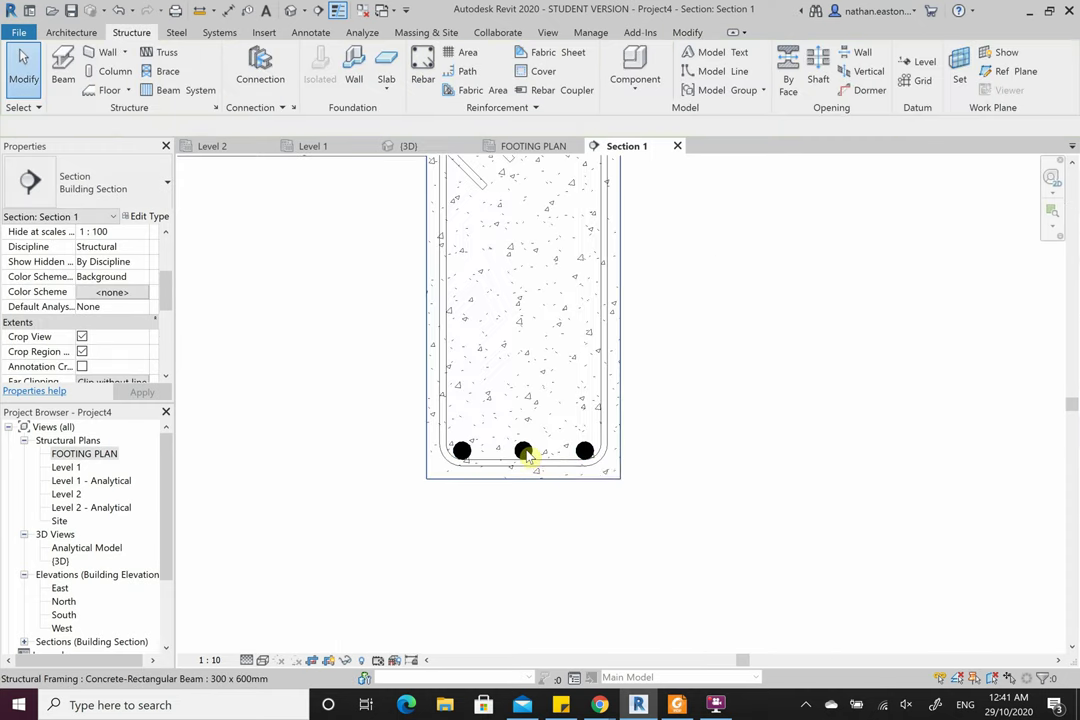
key(Tab)
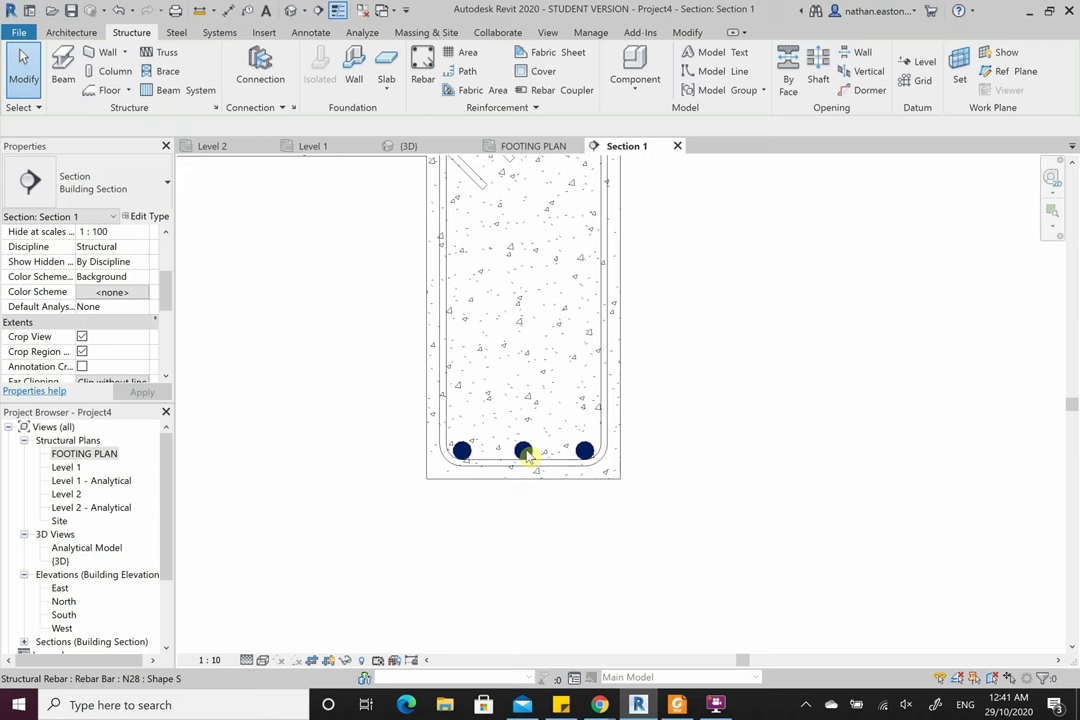
click(527, 455)
scroll(586, 500, down, 2)
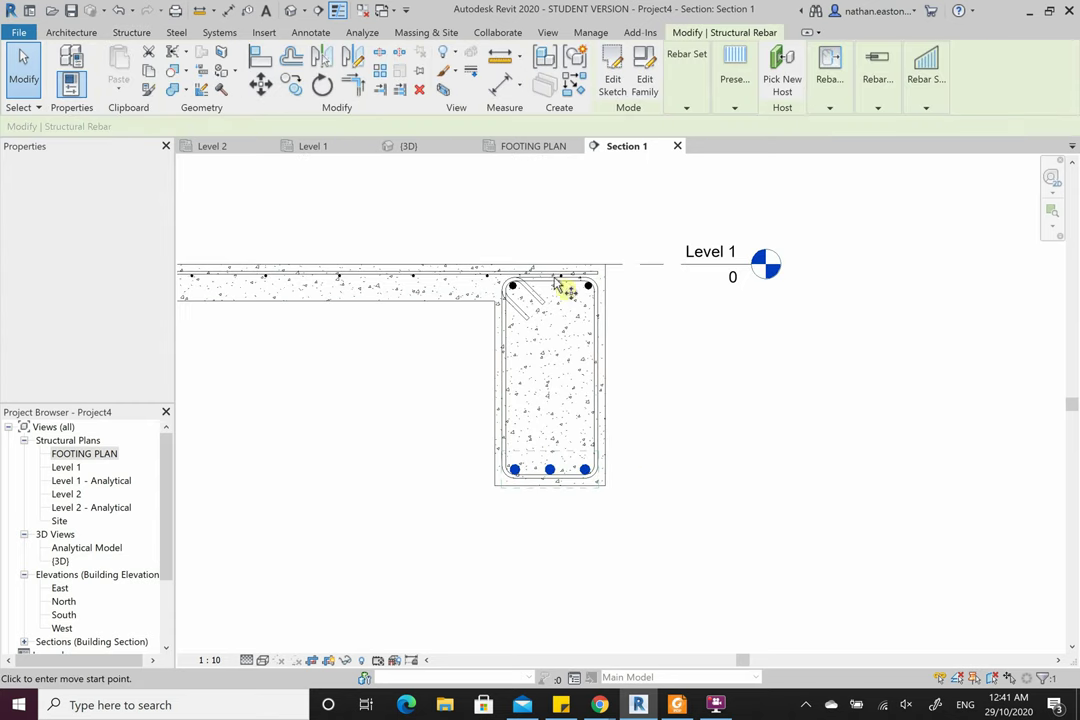
click(773, 523)
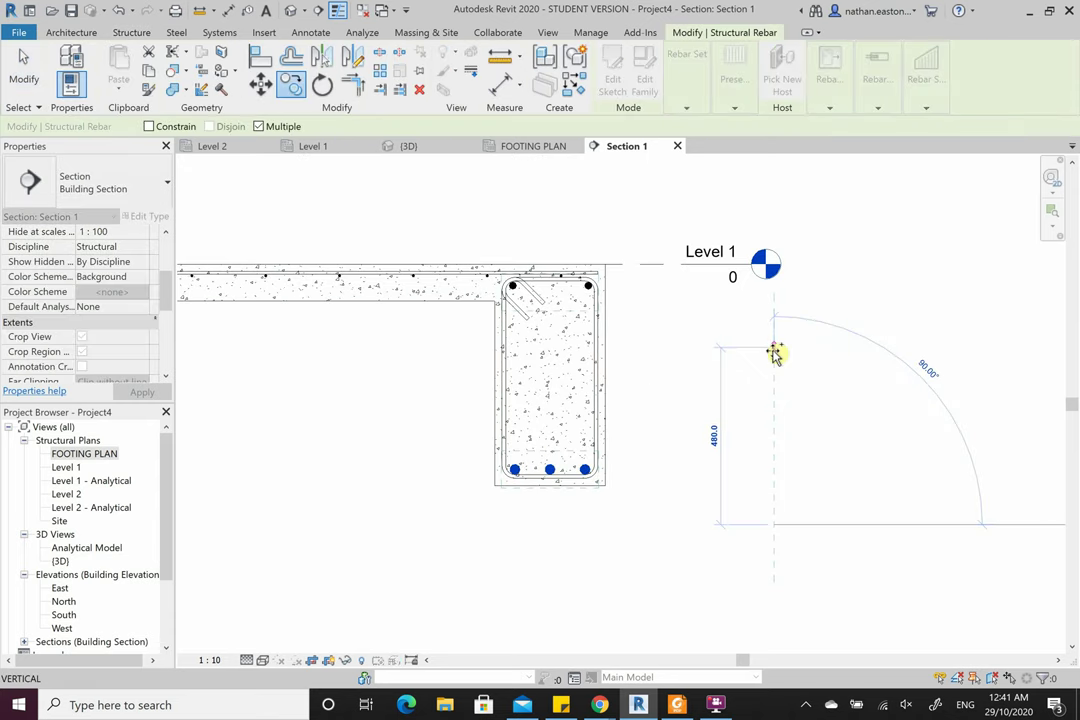
key(Escape)
key(Escape)
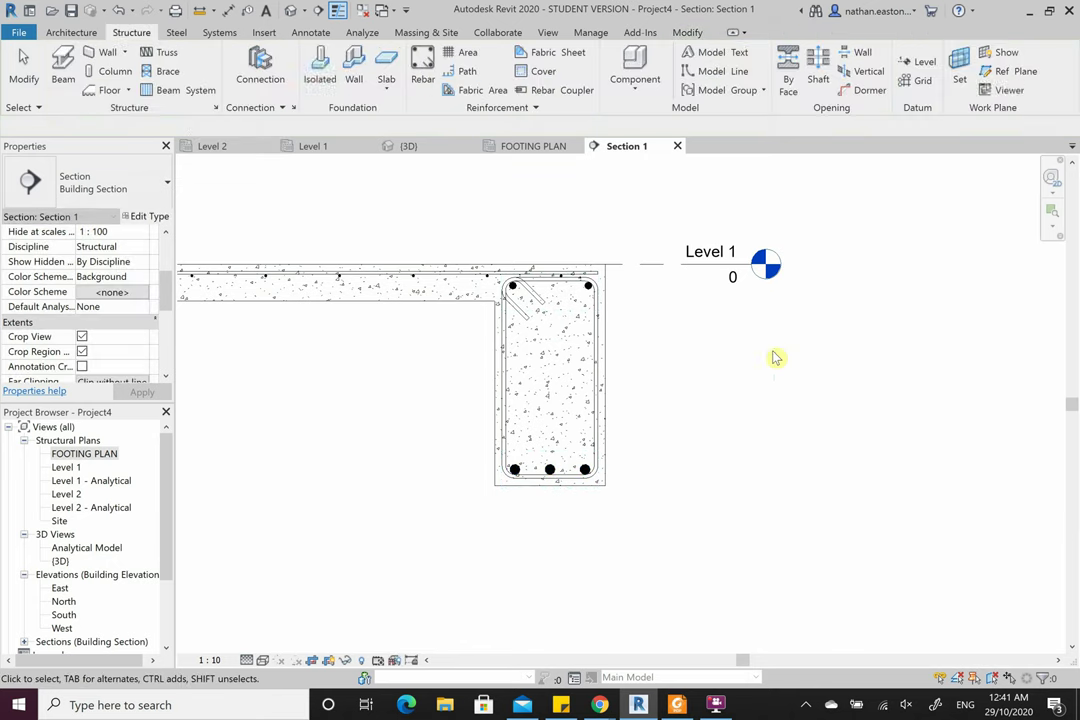
- Examine the bars and stirrups in the beams along the section, and open the 3D view
scroll(715, 420, down, 5)
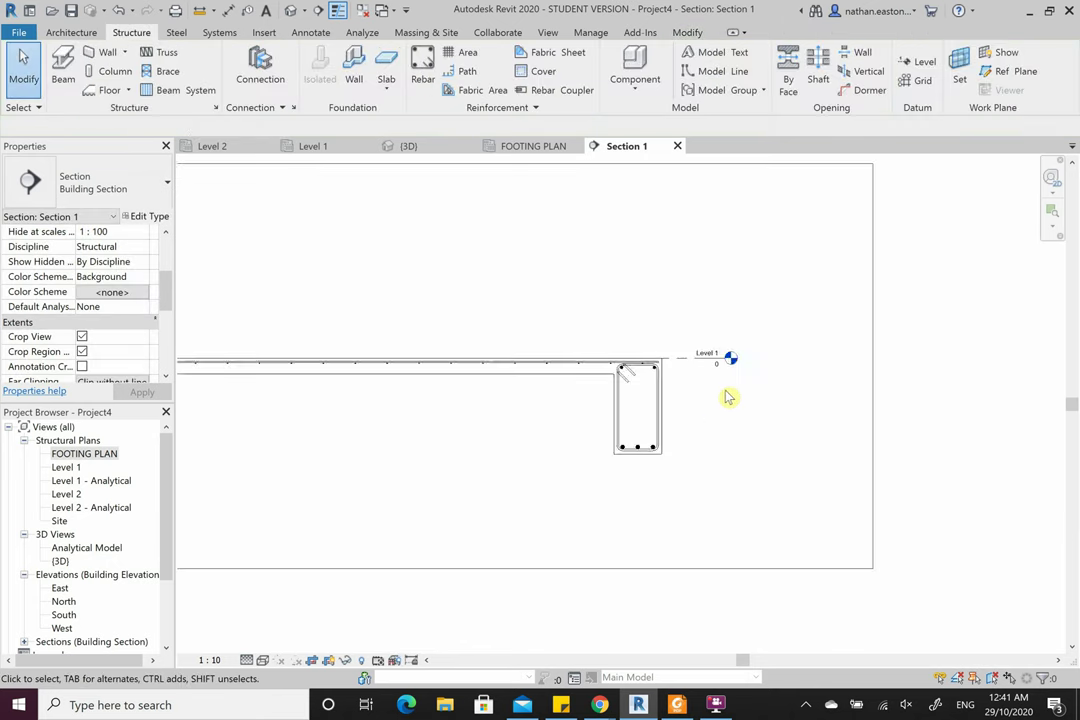
scroll(385, 385, up, 4)
scroll(419, 400, up, 2)
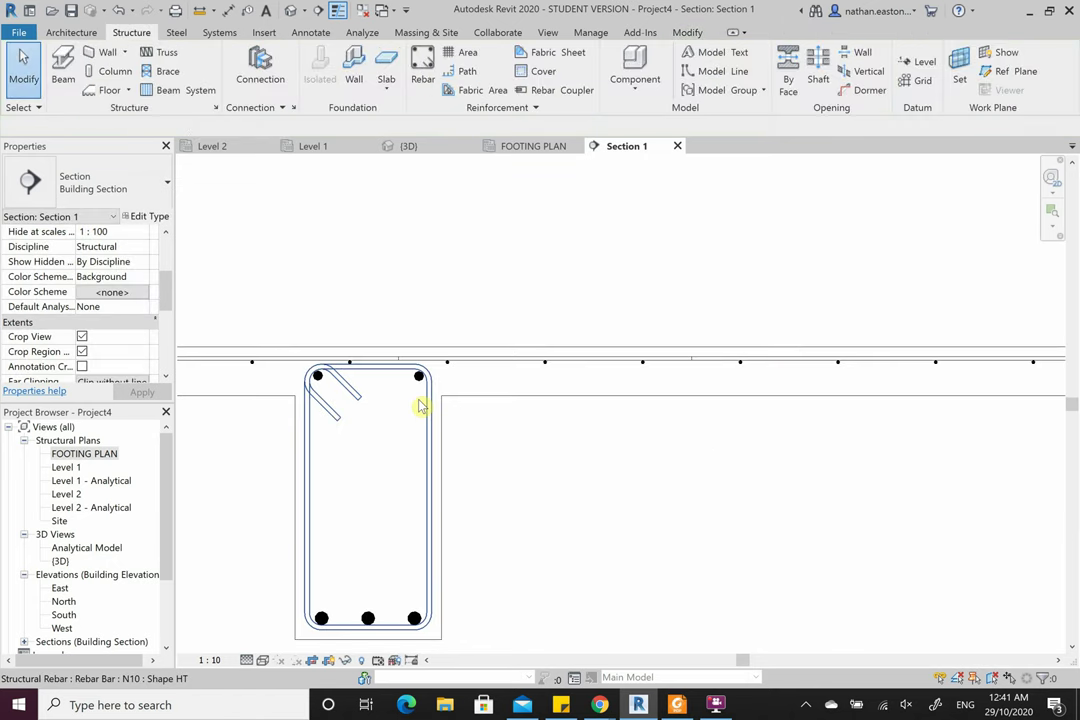
scroll(501, 304, down, 4)
scroll(547, 403, down, 5)
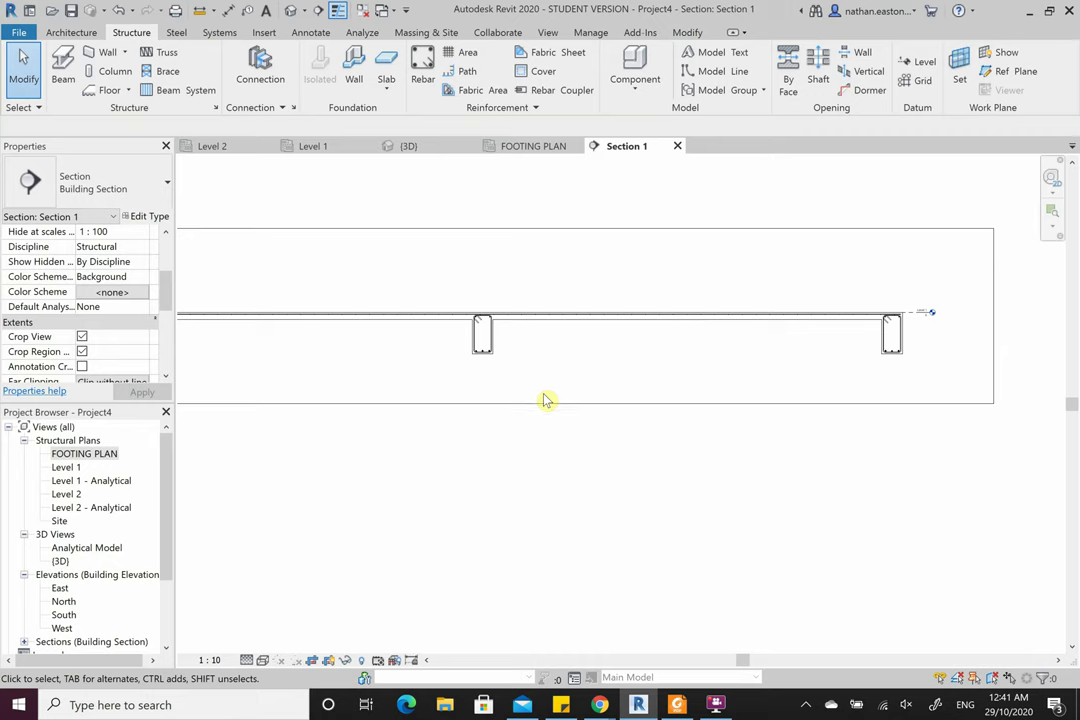
scroll(503, 343, up, 2)
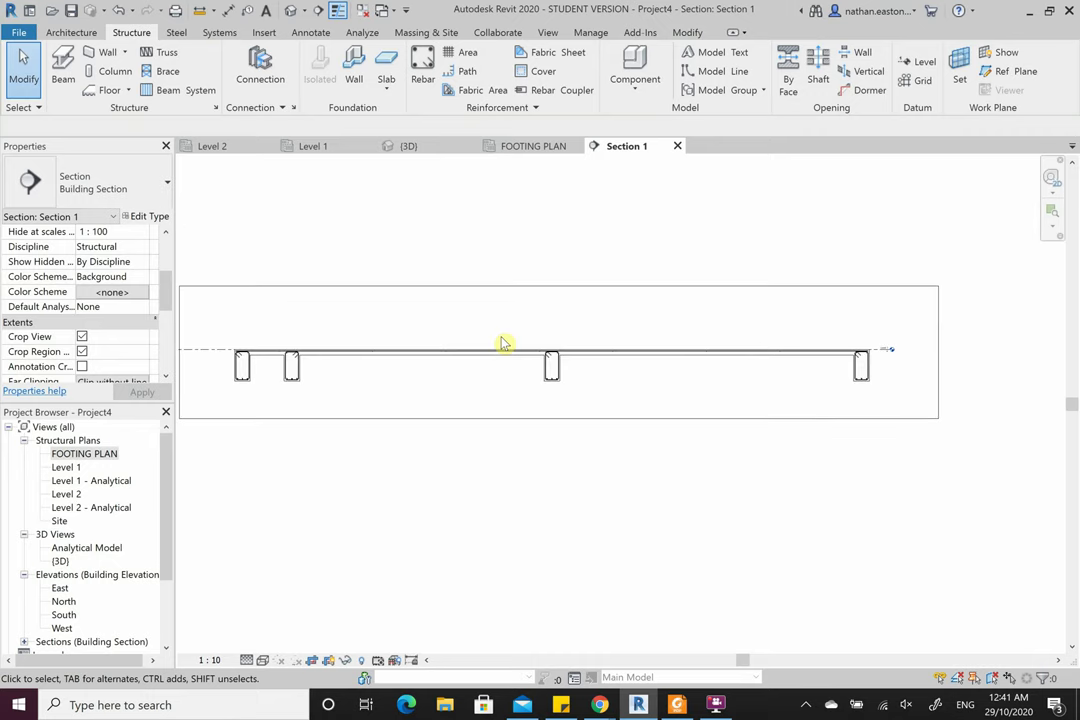
scroll(725, 346, up, 2)
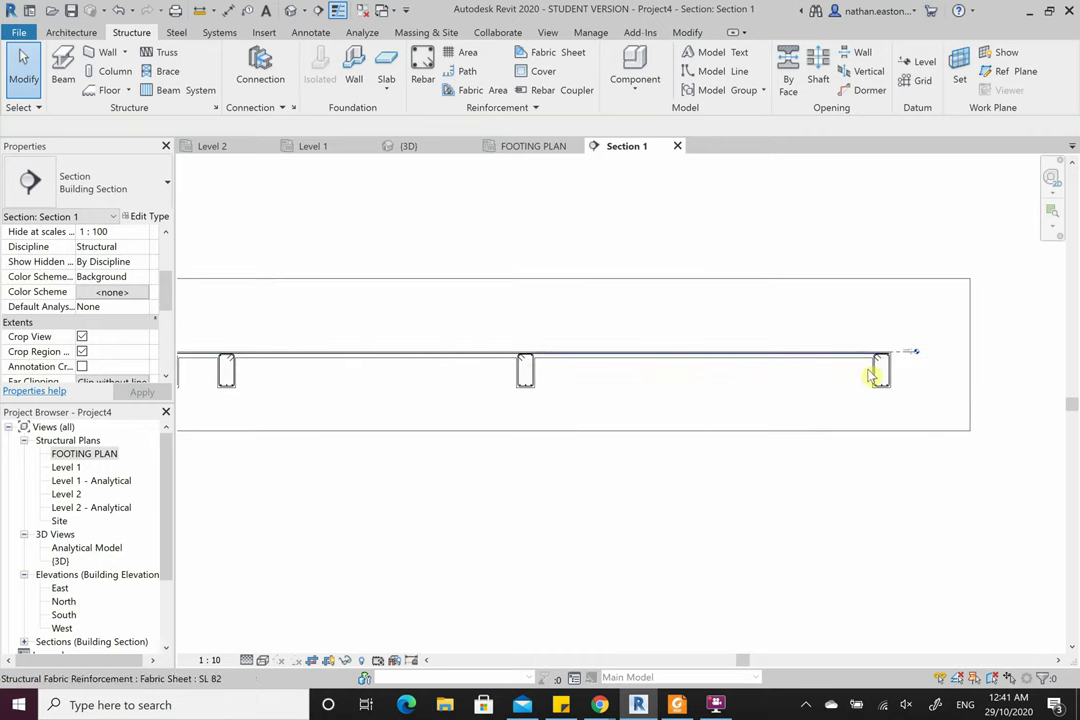
scroll(892, 322, up, 5)
scroll(891, 319, up, 4)
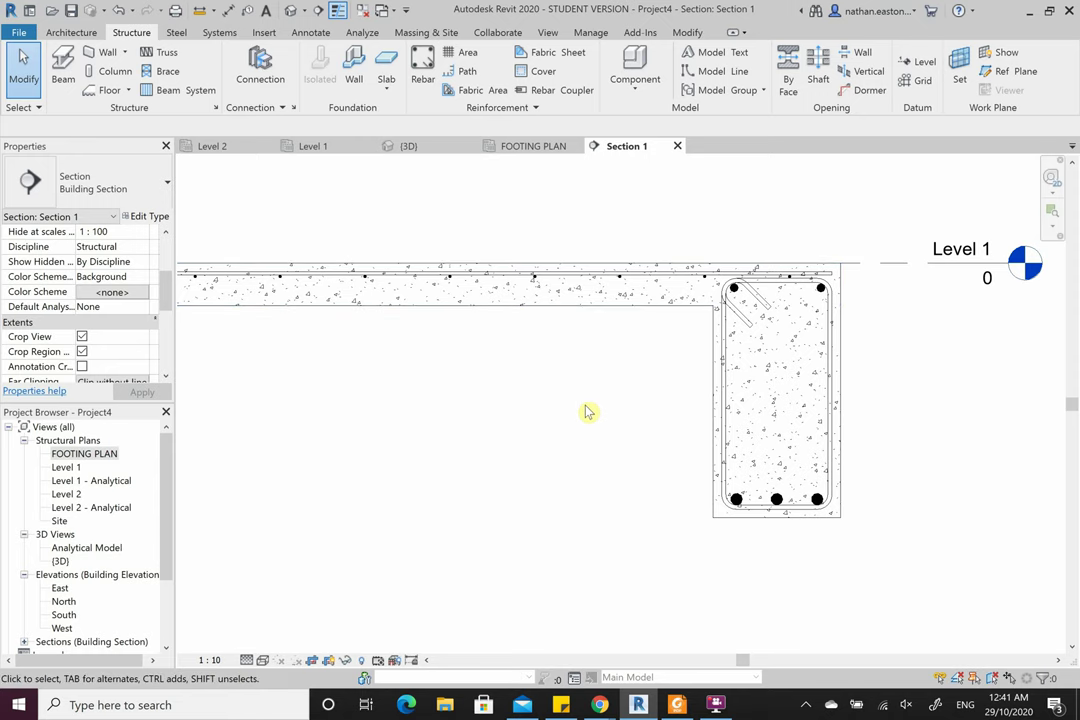
click(442, 150)
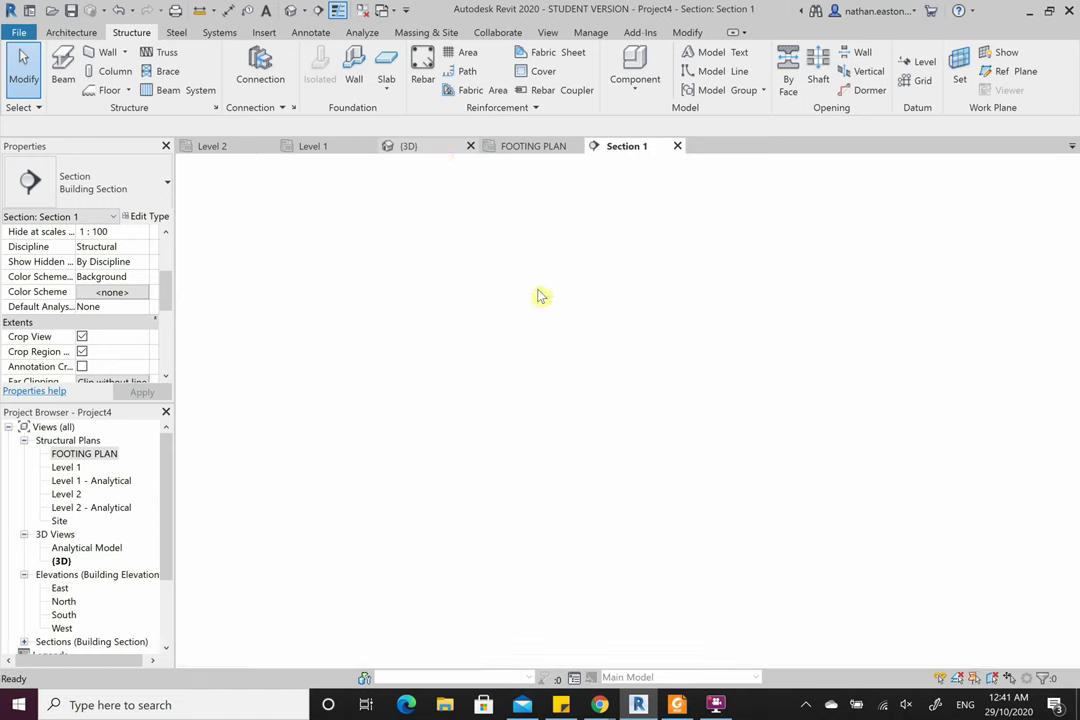
- Set the 3D view's visual style to Wireframe to expose the reinforcement at the slab's front corner
scroll(812, 505, down, 5)
scroll(808, 490, down, 4)
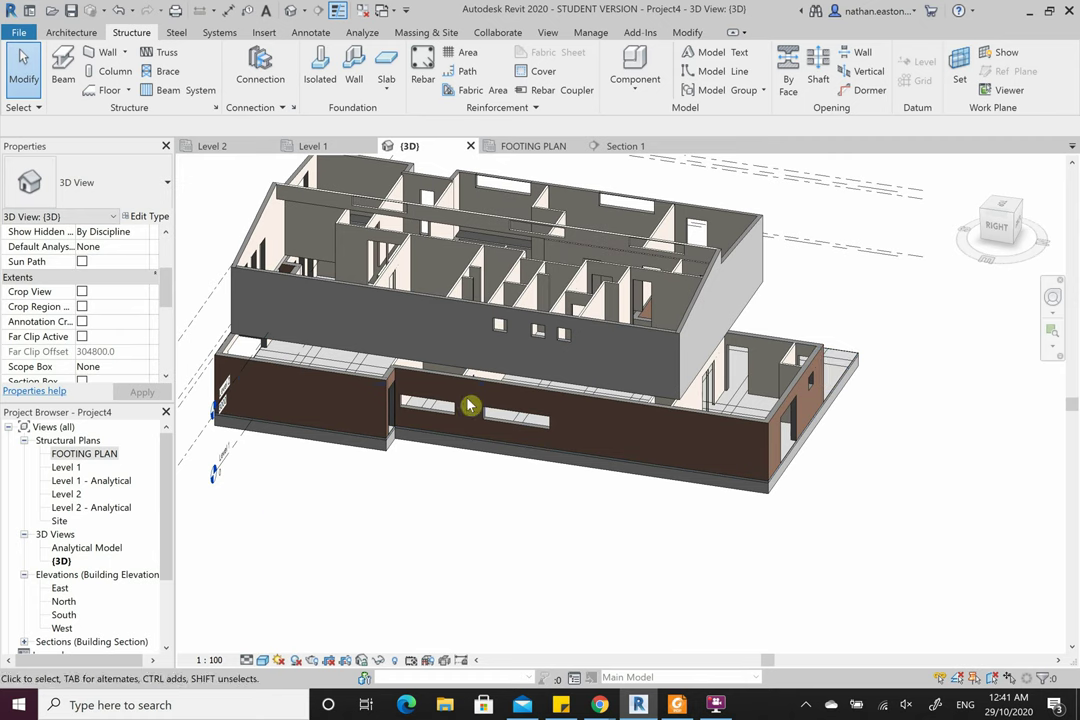
click(262, 660)
click(300, 571)
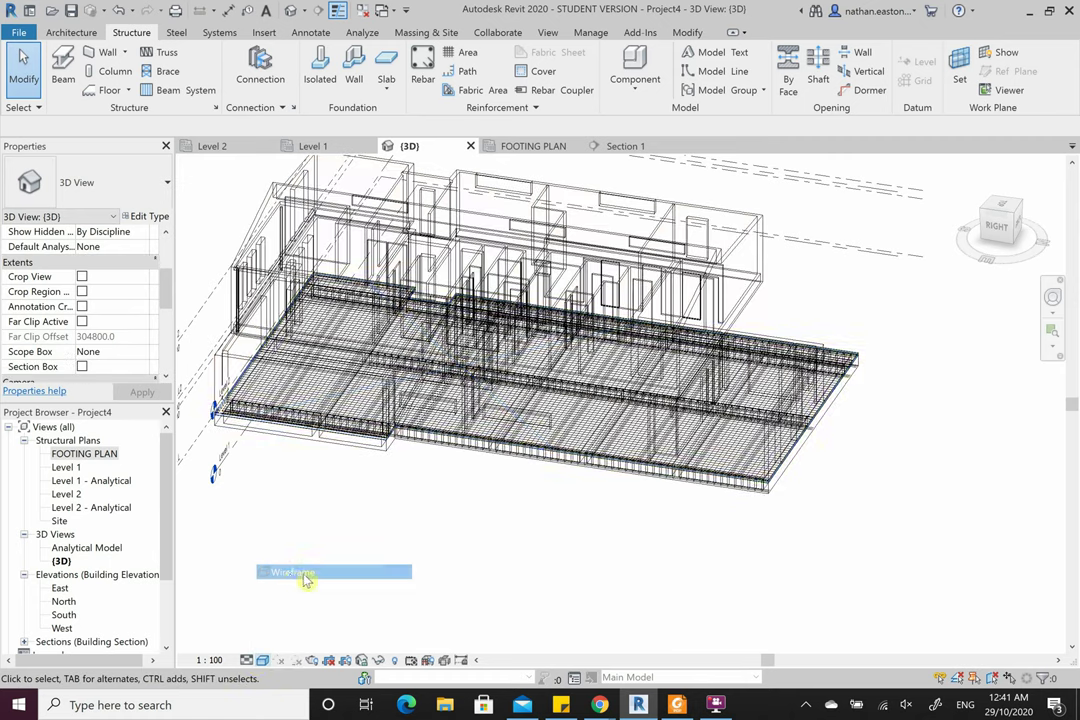
scroll(771, 513, up, 5)
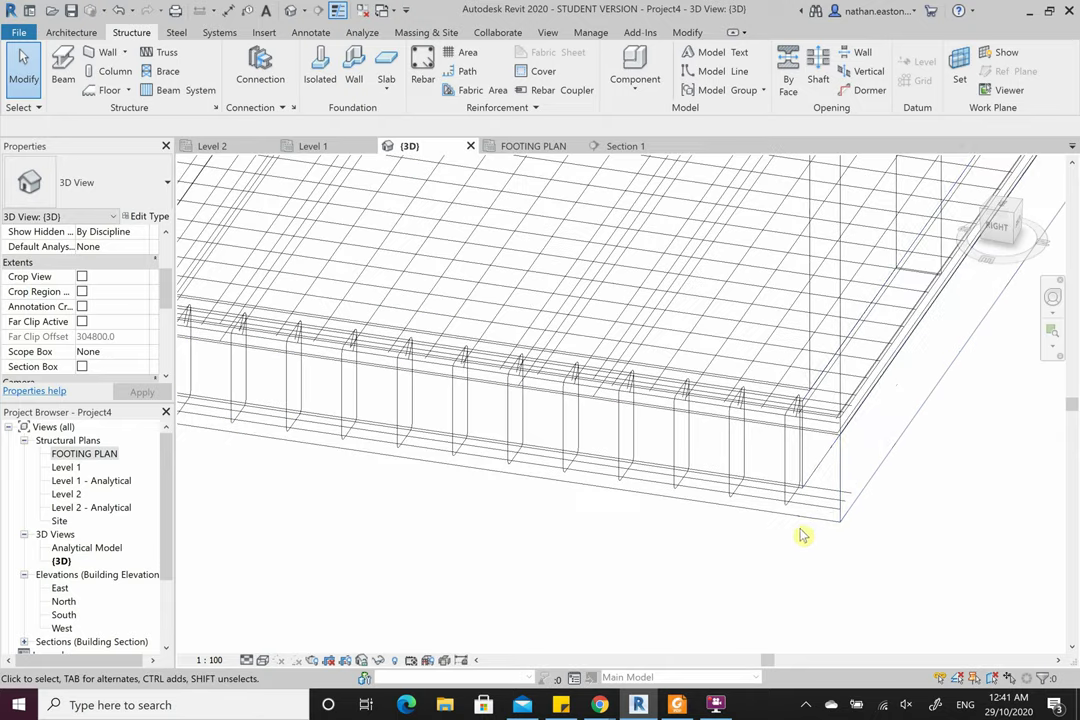
scroll(700, 443, down, 3)
scroll(718, 561, up, 2)
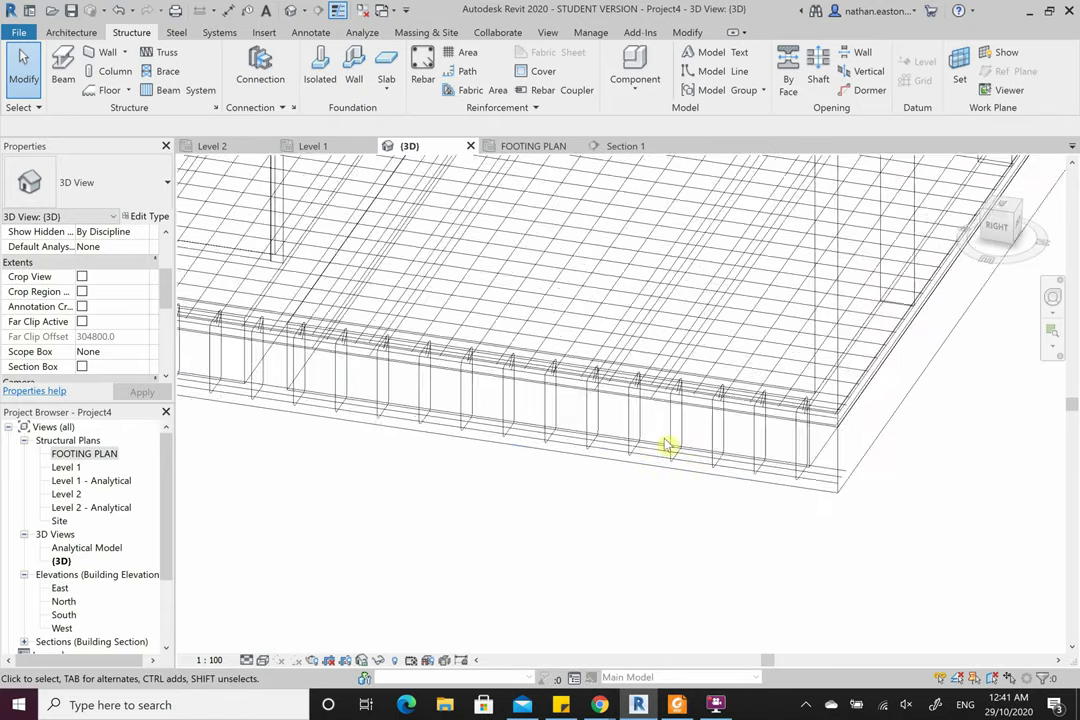
- Select all N10 stirrups from one in the front edge beam and check their view visibility states
scroll(669, 448, up, 2)
scroll(667, 371, up, 2)
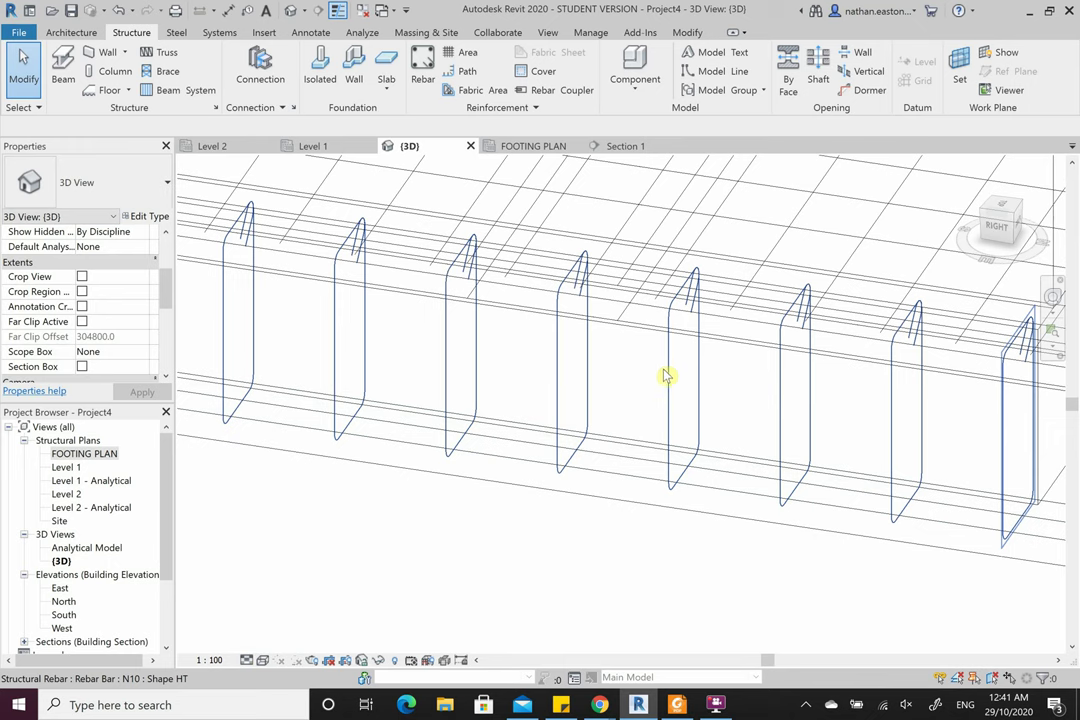
click(666, 375)
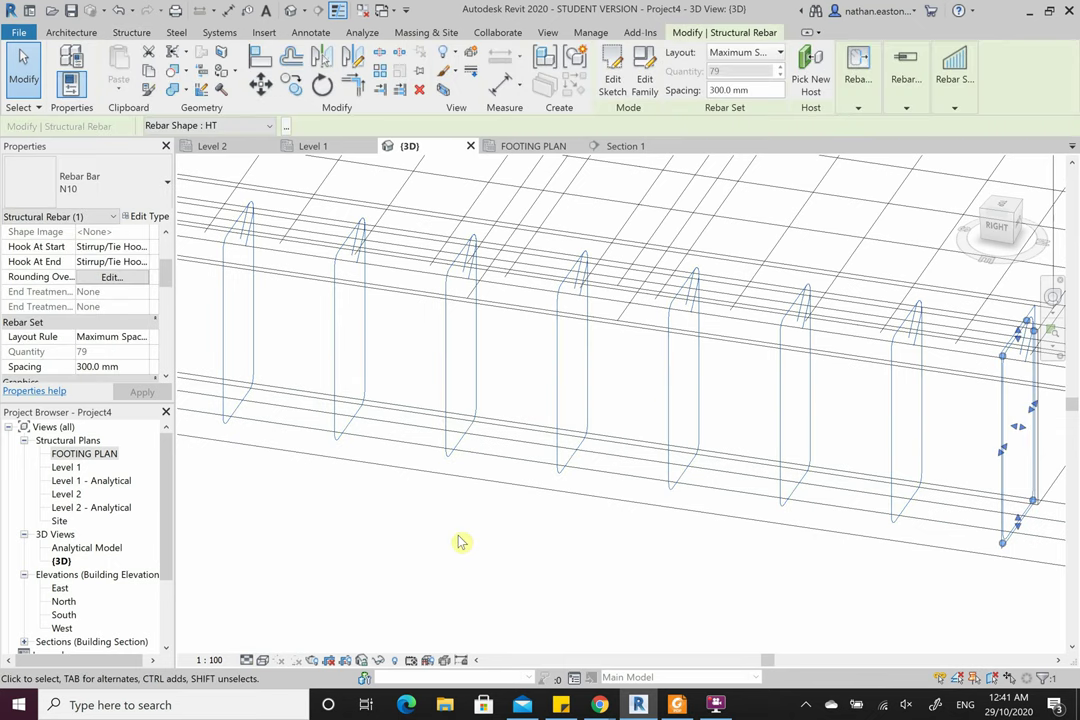
key(s)
key(a)
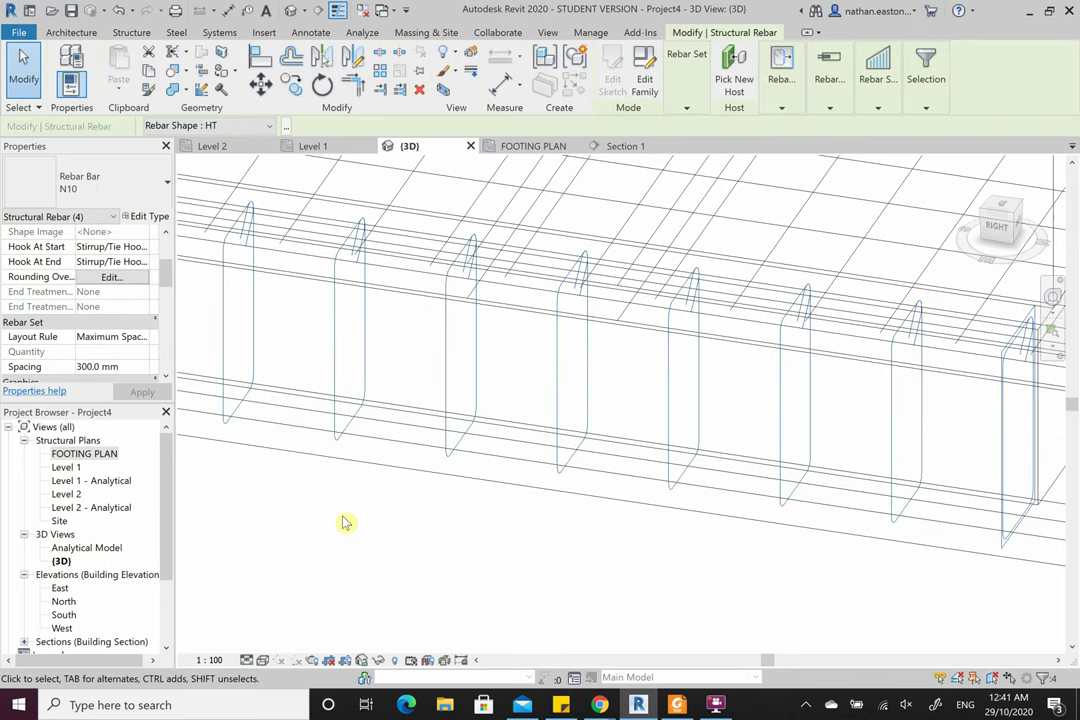
scroll(112, 292, down, 3)
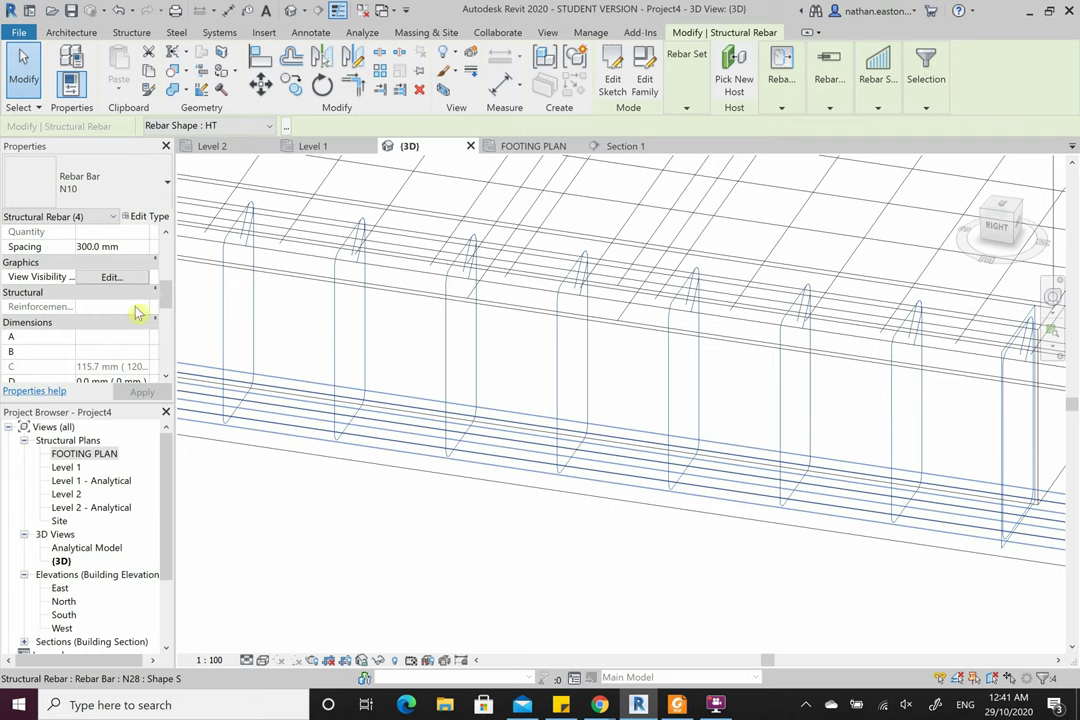
click(130, 282)
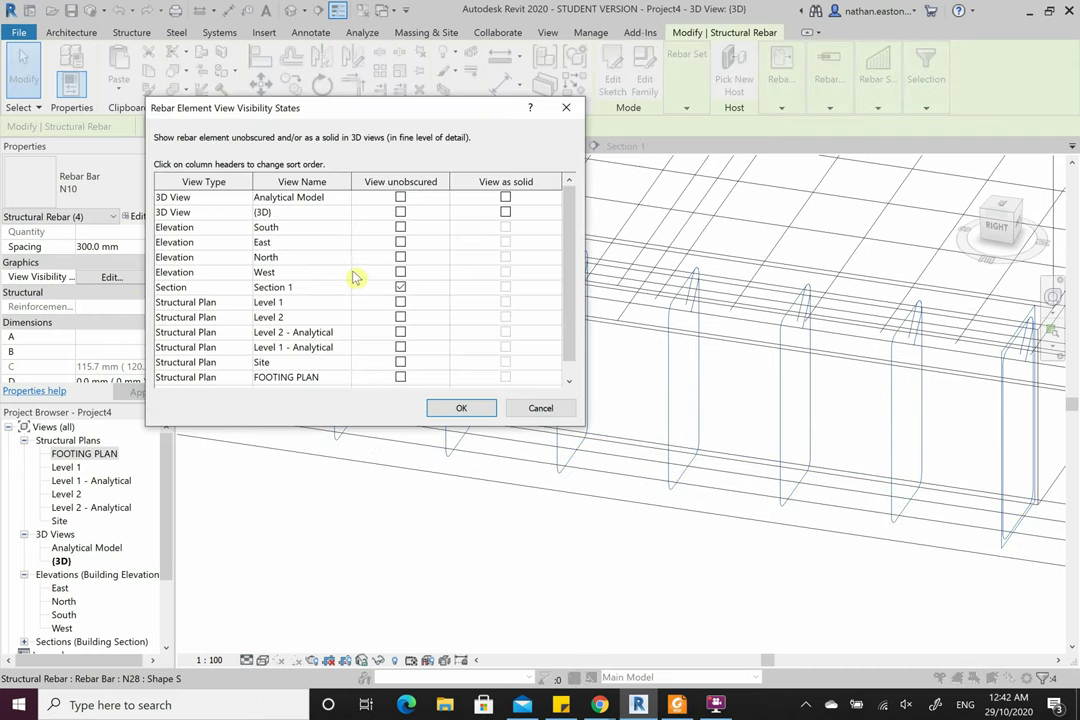
click(566, 107)
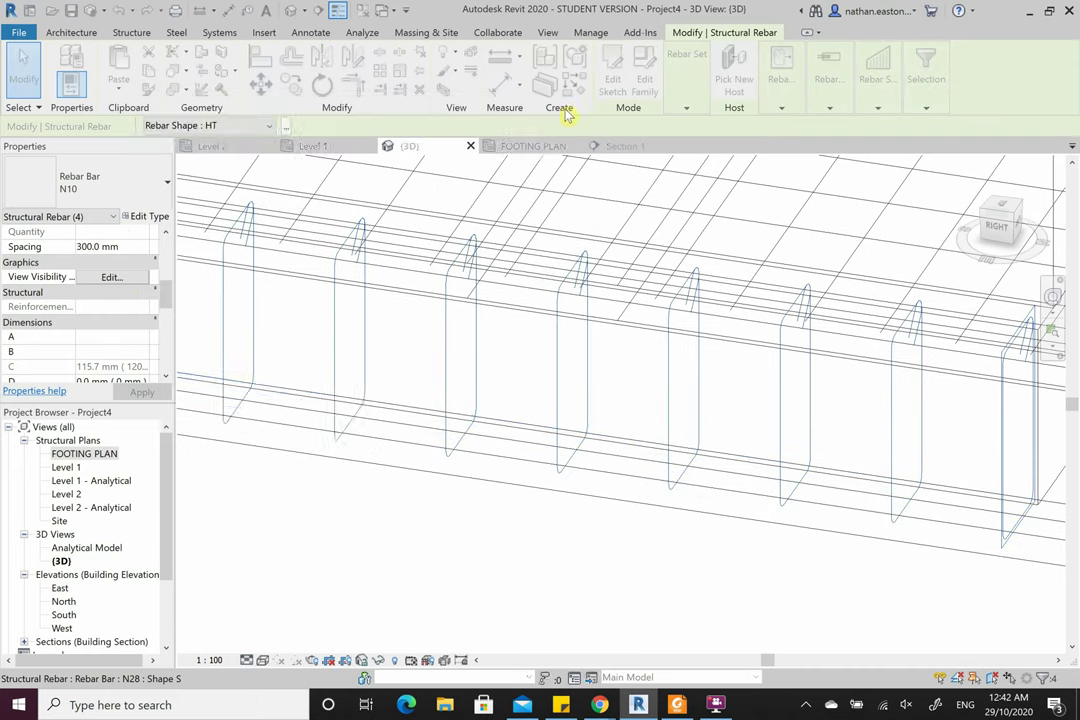
- Select all instances of the N10 stirrups and show them unobscured and as solid in the Analytical Model and {3D} views
right_click(558, 381)
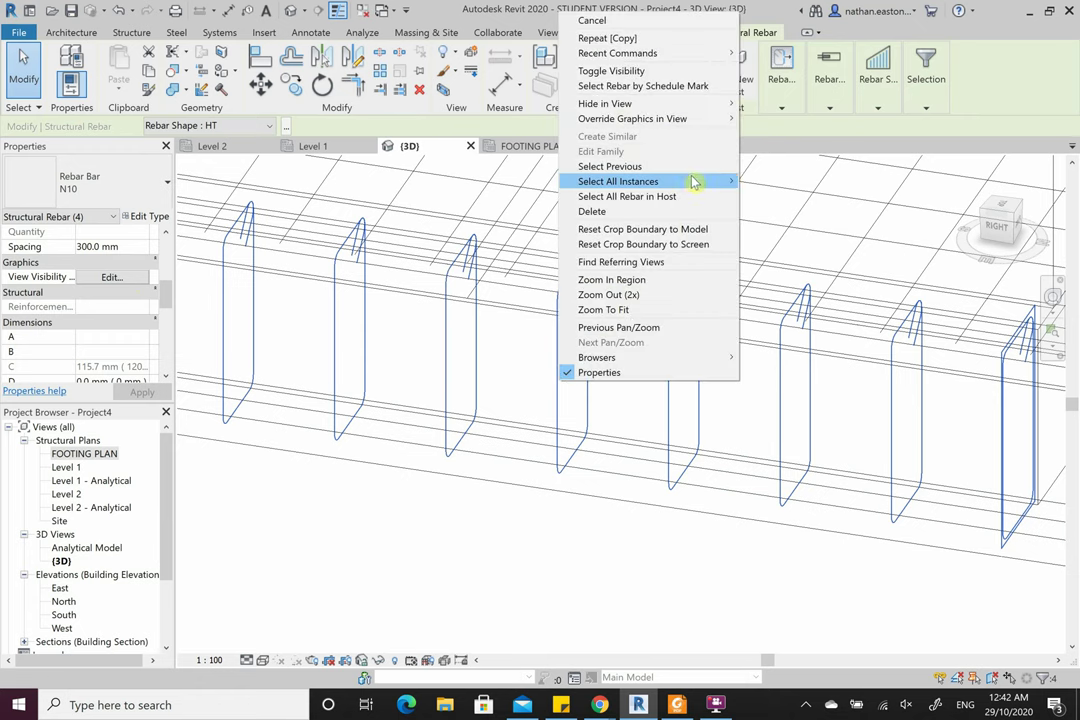
mouse_move(700, 181)
click(762, 197)
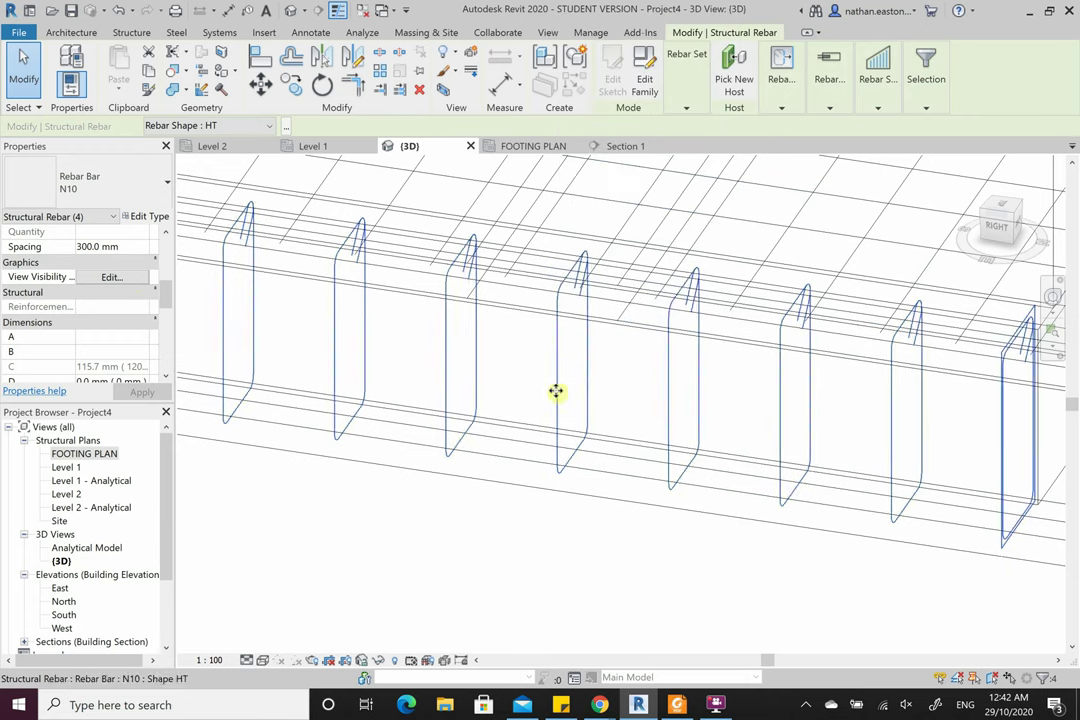
click(104, 278)
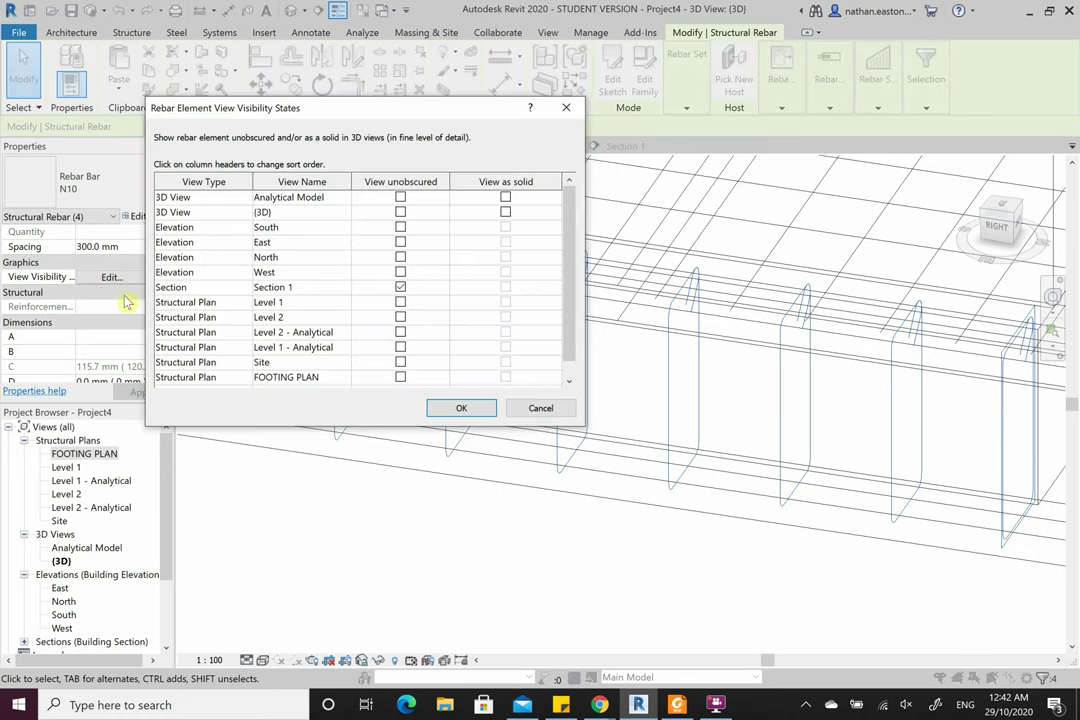
click(401, 212)
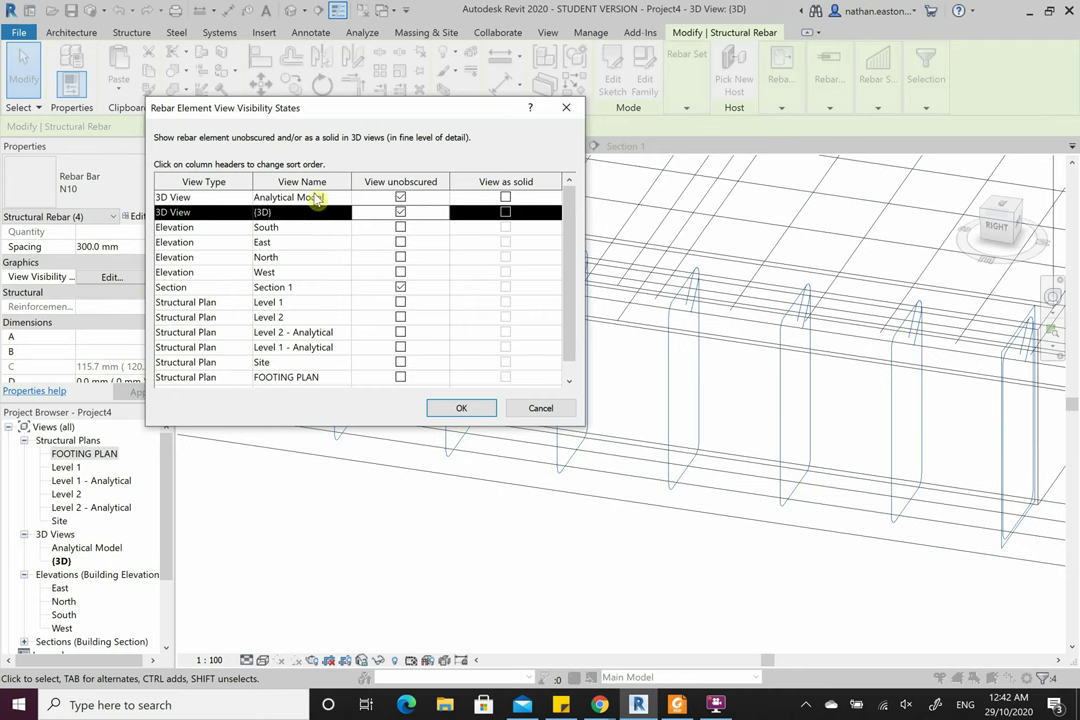
click(505, 200)
click(510, 215)
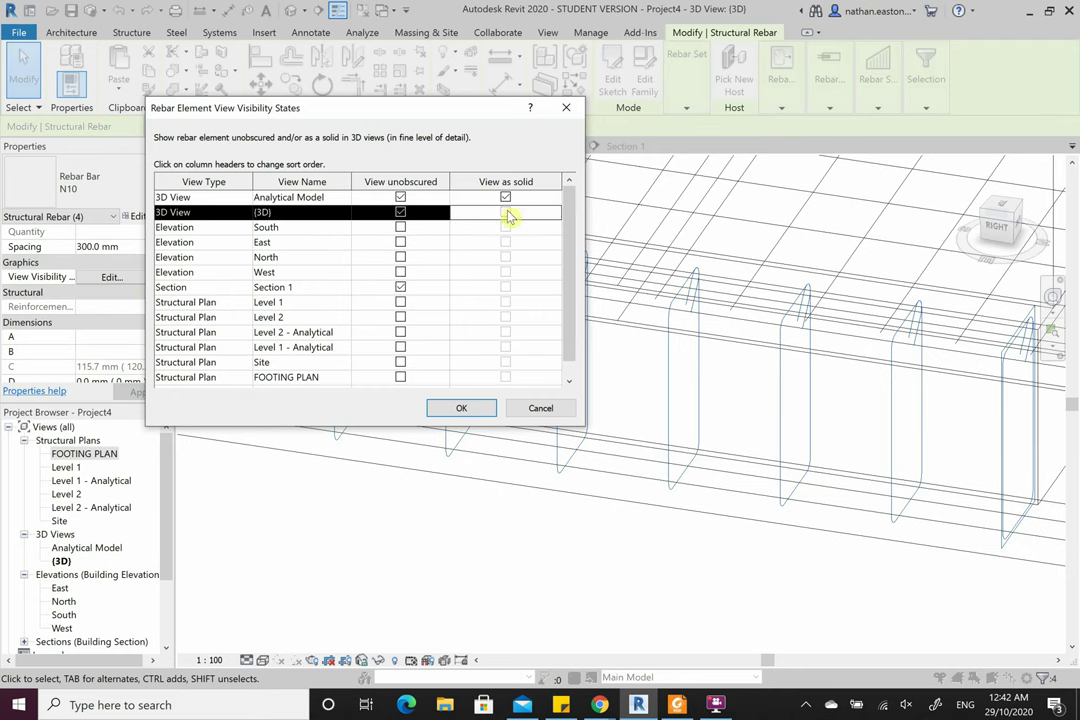
click(461, 409)
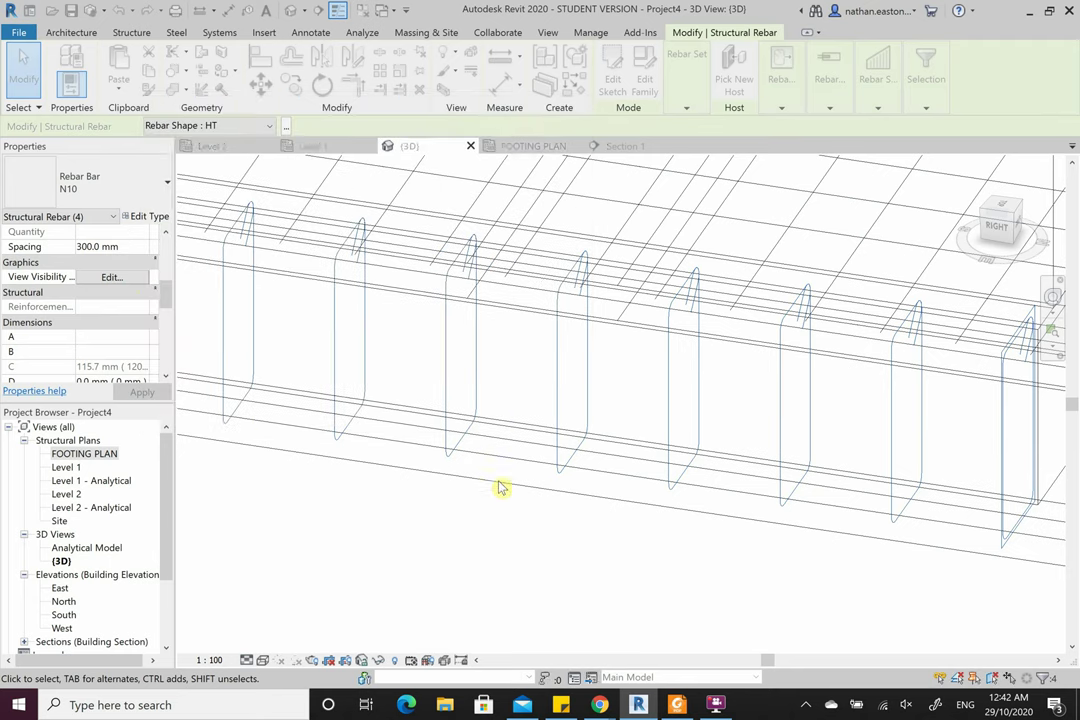
click(525, 535)
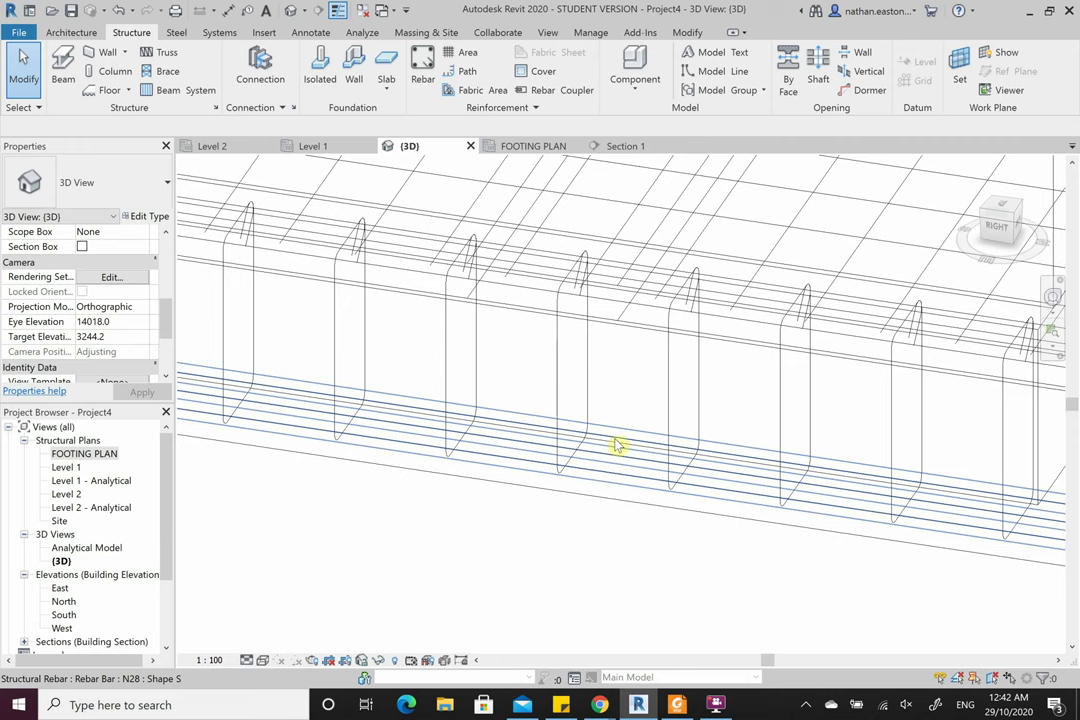
- Select all N28 bottom bars and show them unobscured and as solid in the Analytical Model and {3D} views
click(617, 445)
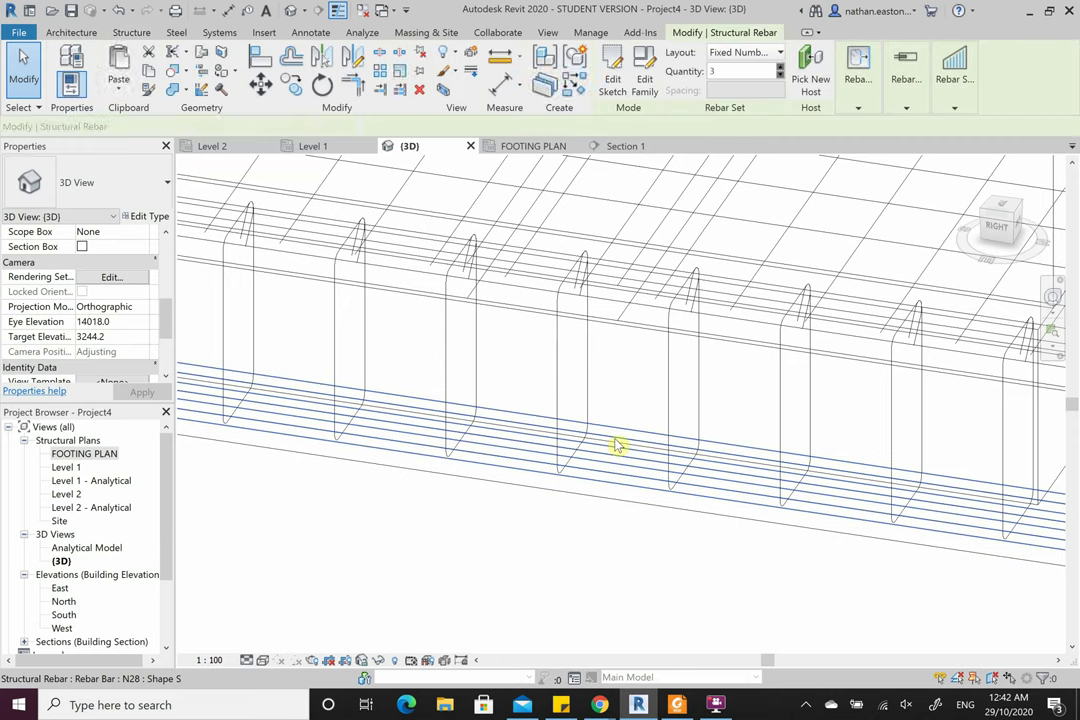
ctrl+click(354, 432)
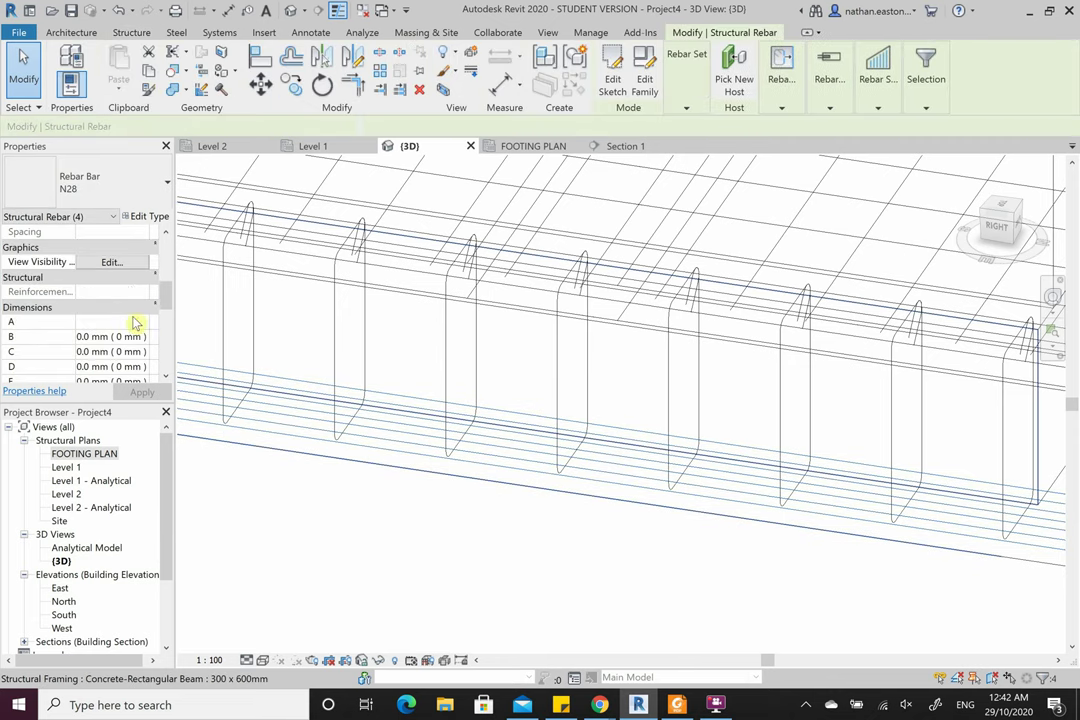
click(111, 262)
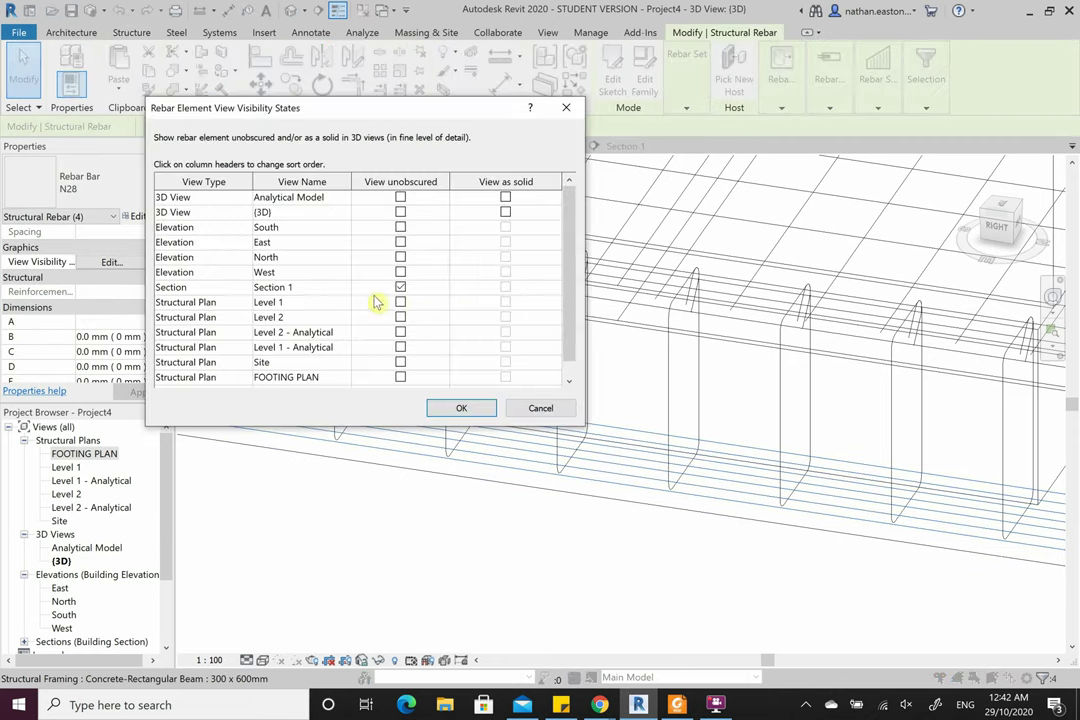
click(400, 212)
click(400, 197)
click(505, 199)
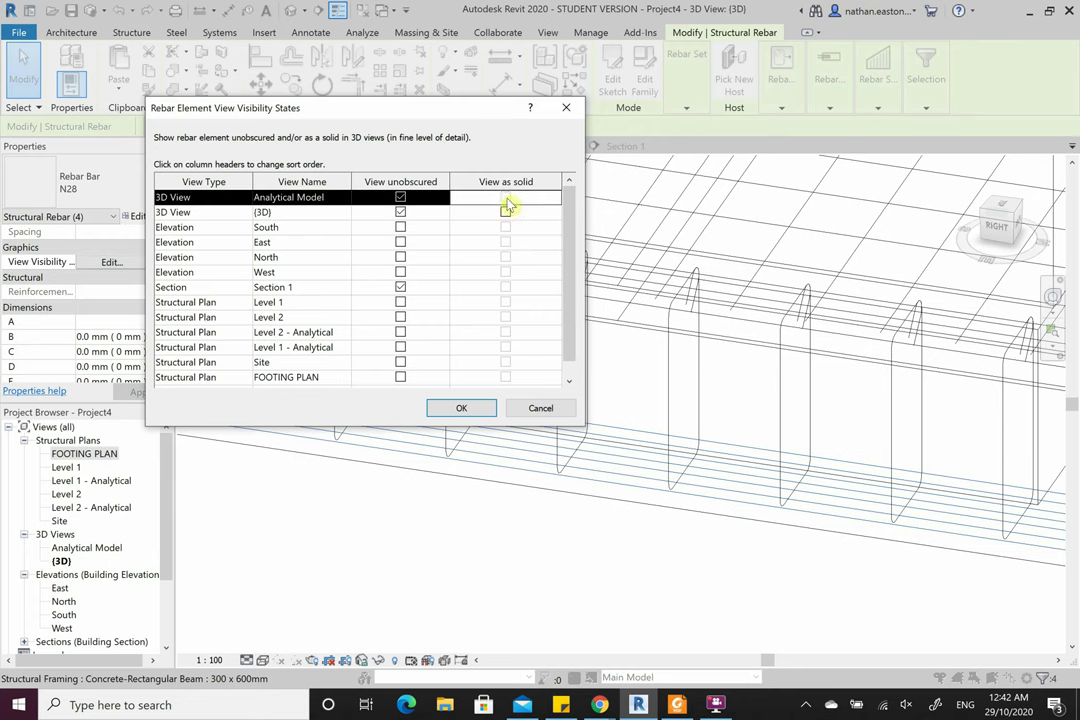
click(509, 213)
click(478, 407)
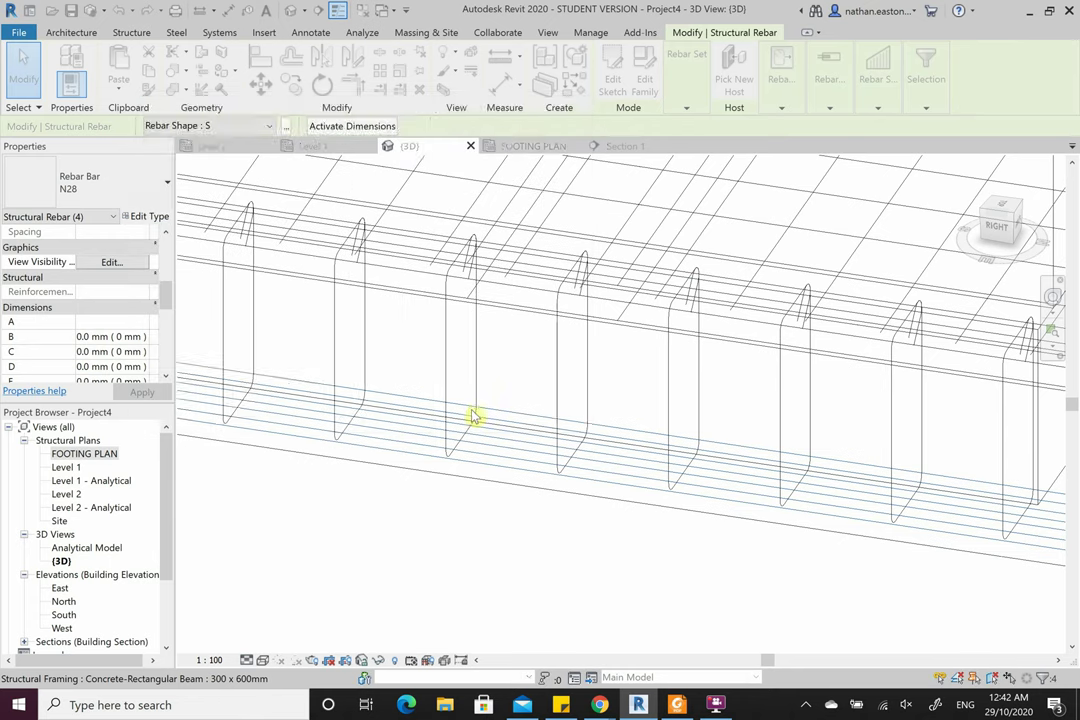
click(513, 568)
- Select all N20 top bars and show them unobscured and as solid in the 3D views
click(541, 312)
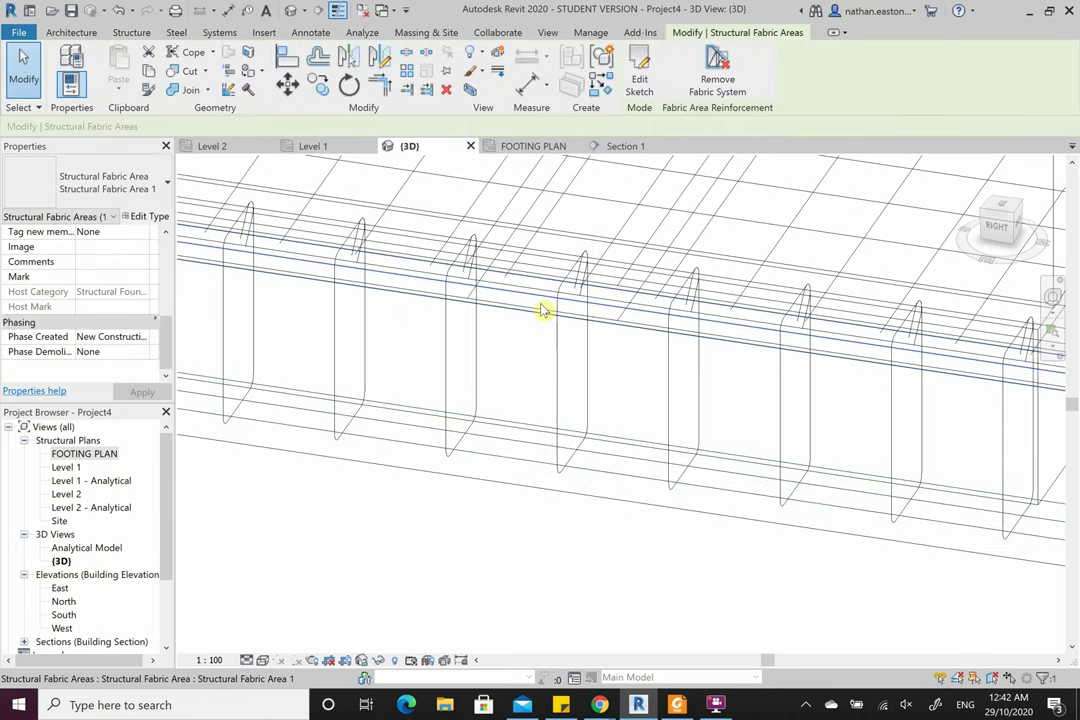
key(Escape)
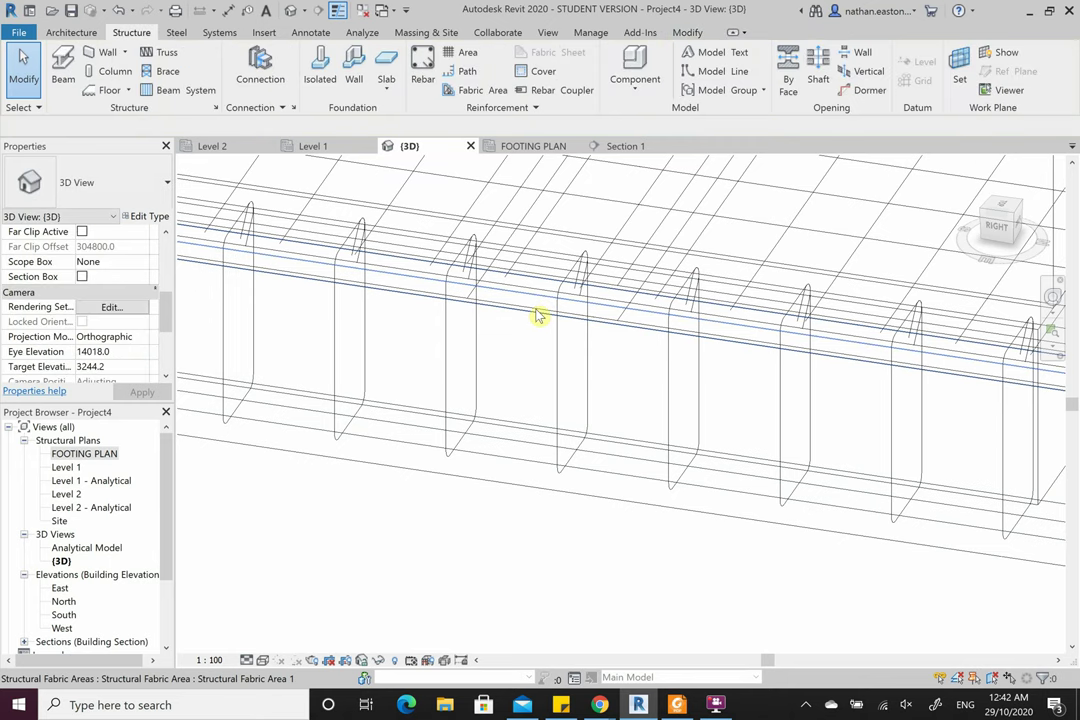
key(Tab)
key(Tab)
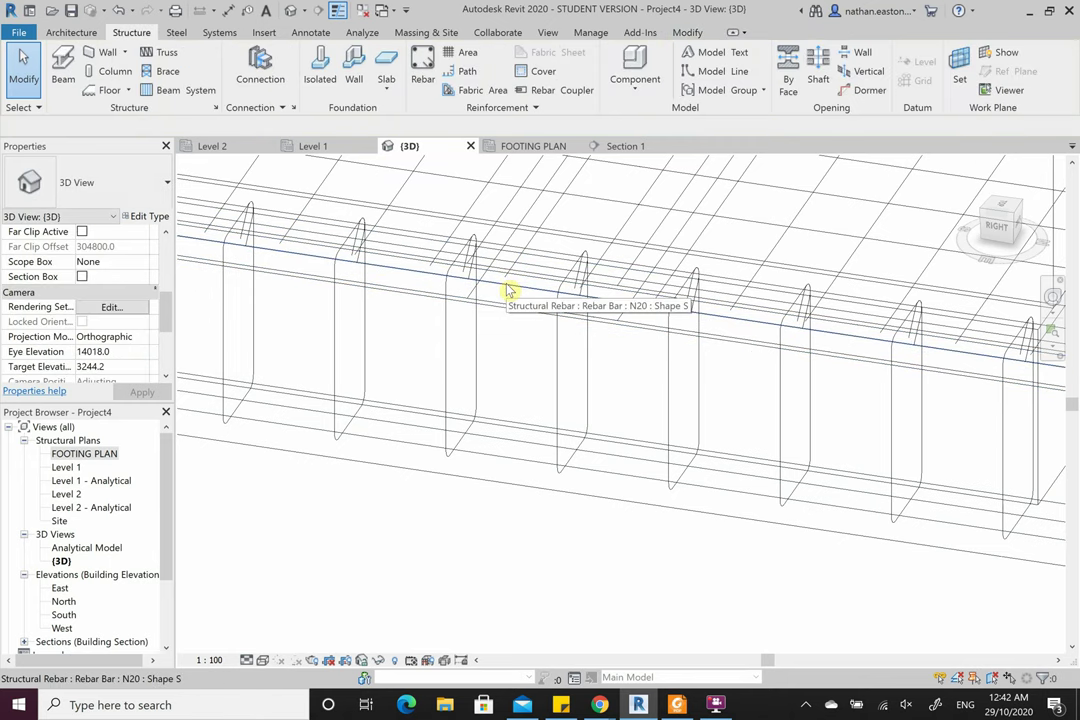
click(509, 290)
drag(507, 284, 390, 366)
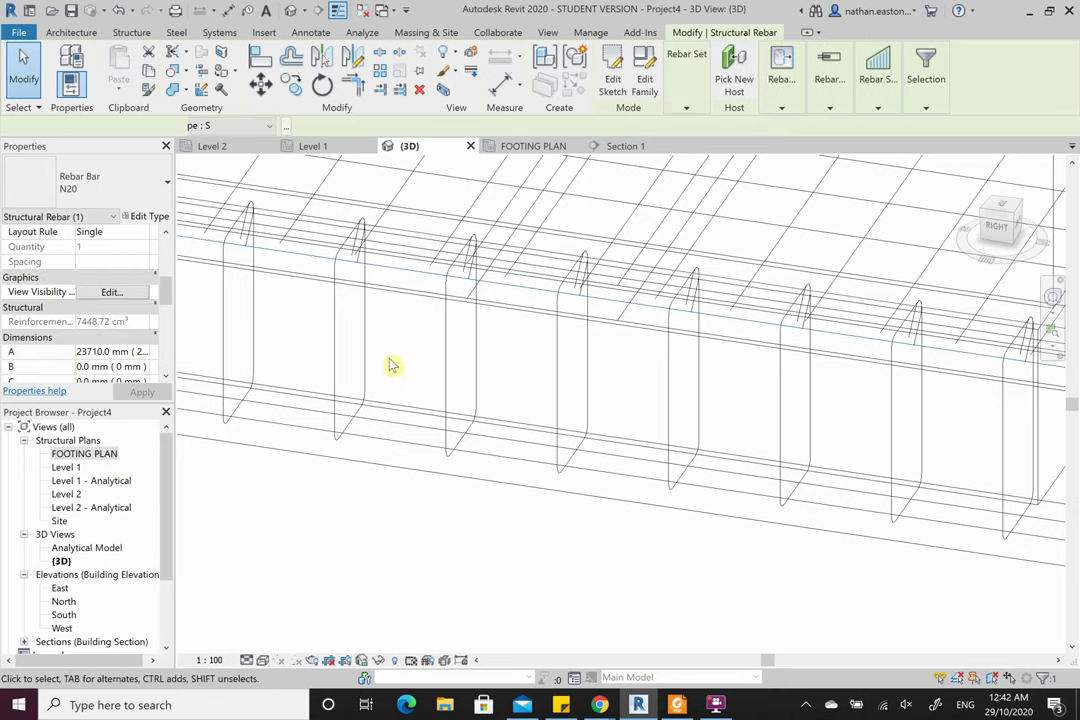
click(119, 295)
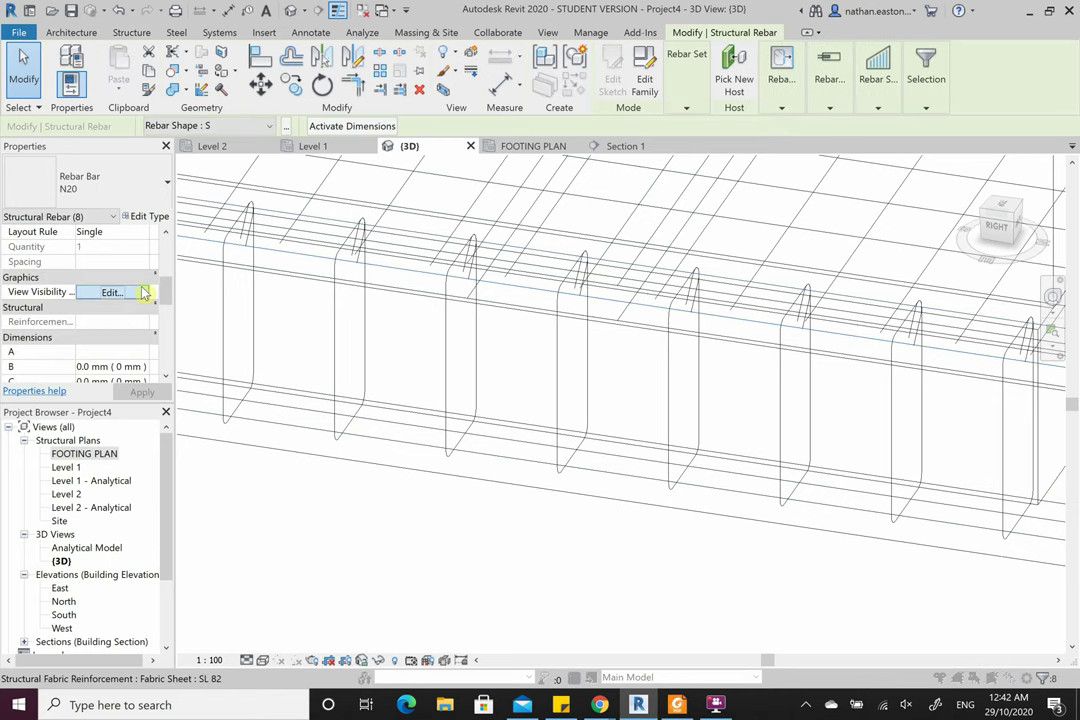
click(400, 213)
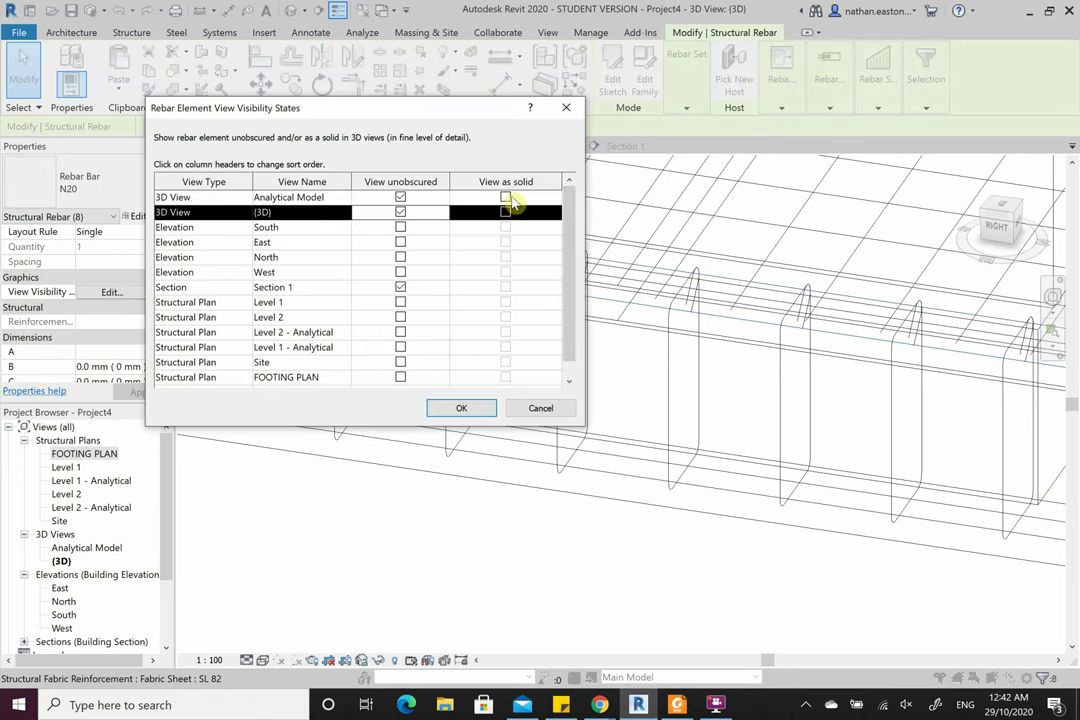
click(506, 198)
click(488, 407)
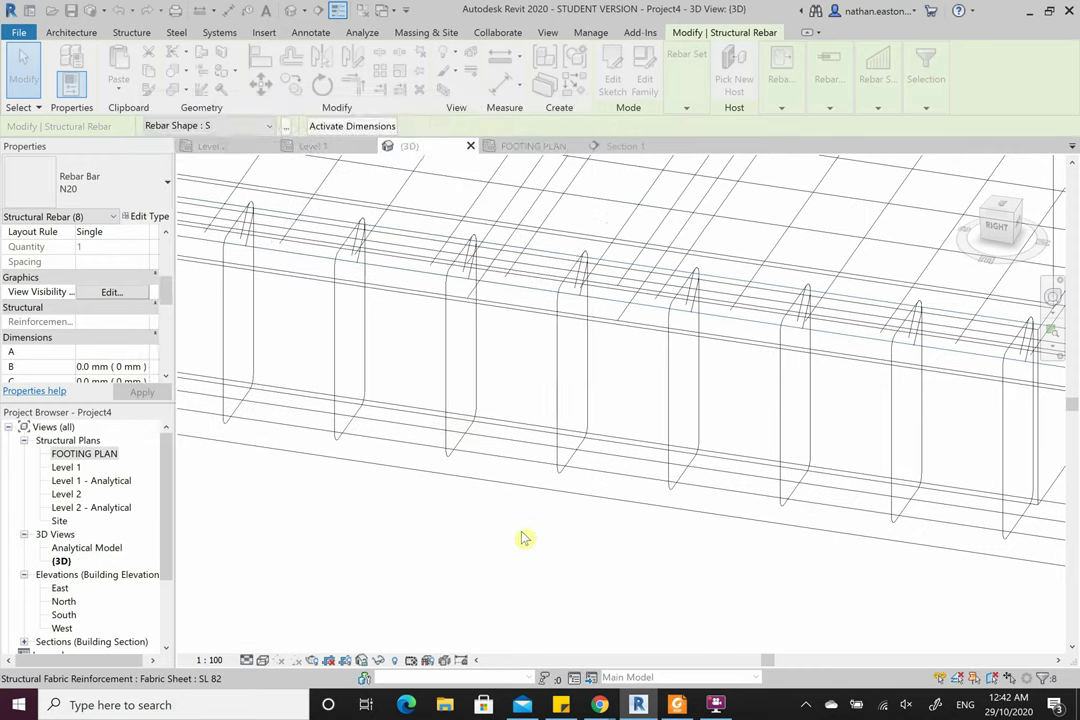
key(Escape)
- Set the 3D view's visual style to Hidden Line to review the front edge beam's reinforcement
scroll(600, 435, down, 3)
scroll(660, 450, down, 3)
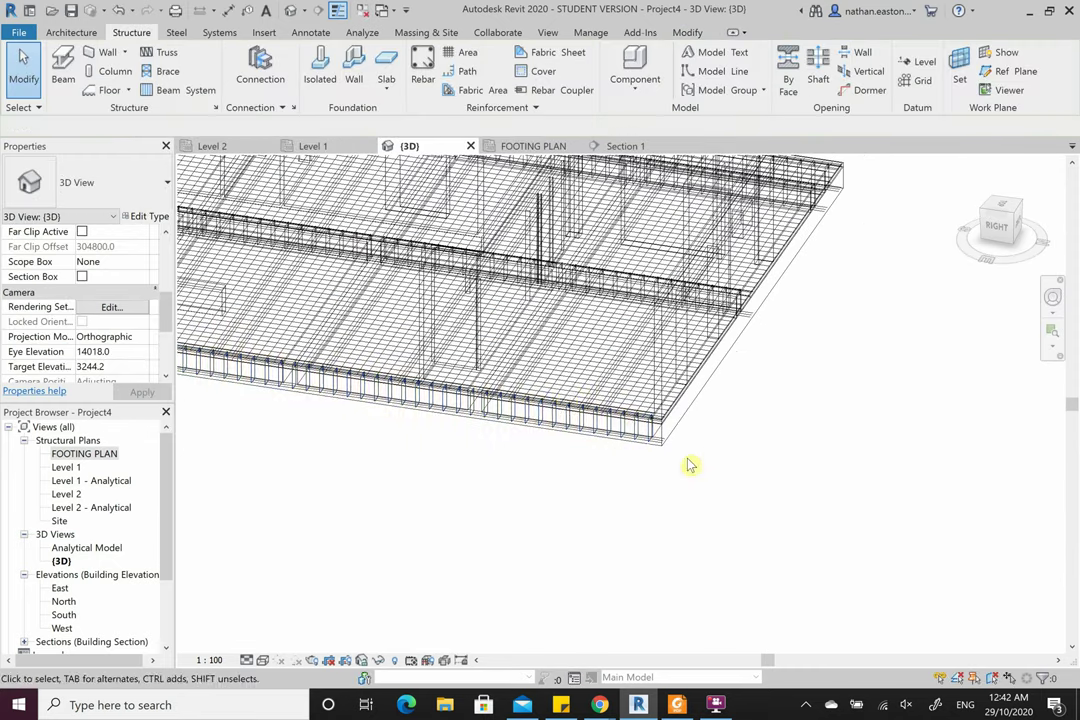
scroll(590, 400, up, 5)
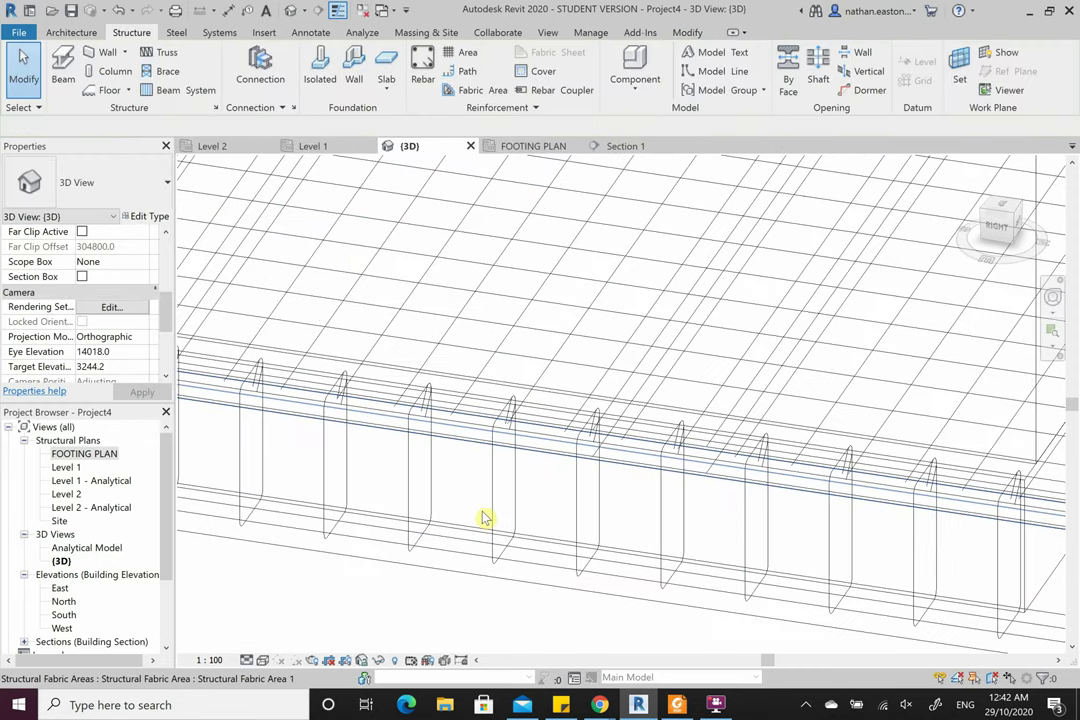
click(262, 660)
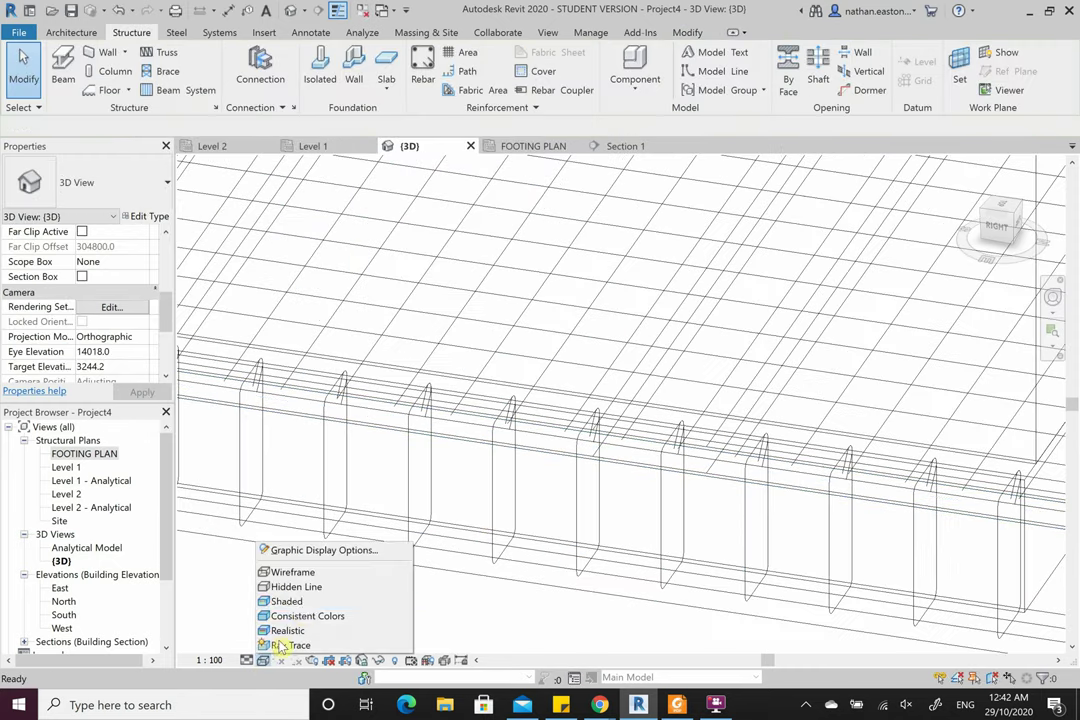
click(292, 587)
scroll(543, 413, down, 3)
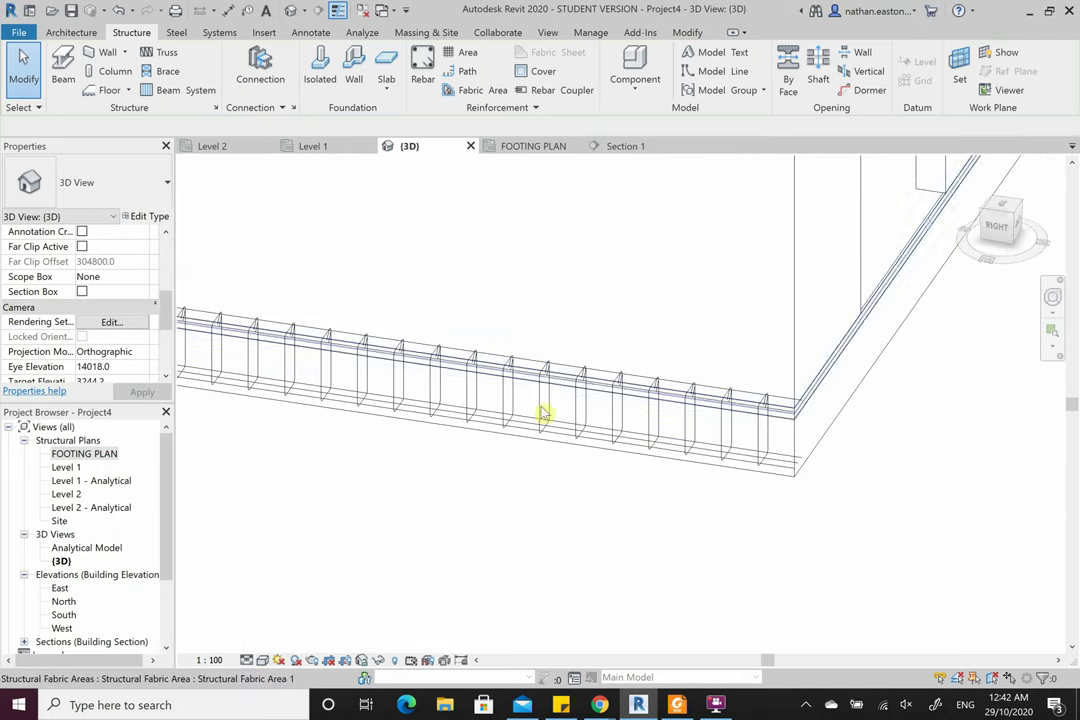
- Set the 3D view's visual style to Shaded to show the front edge beam and its reinforcement
click(263, 661)
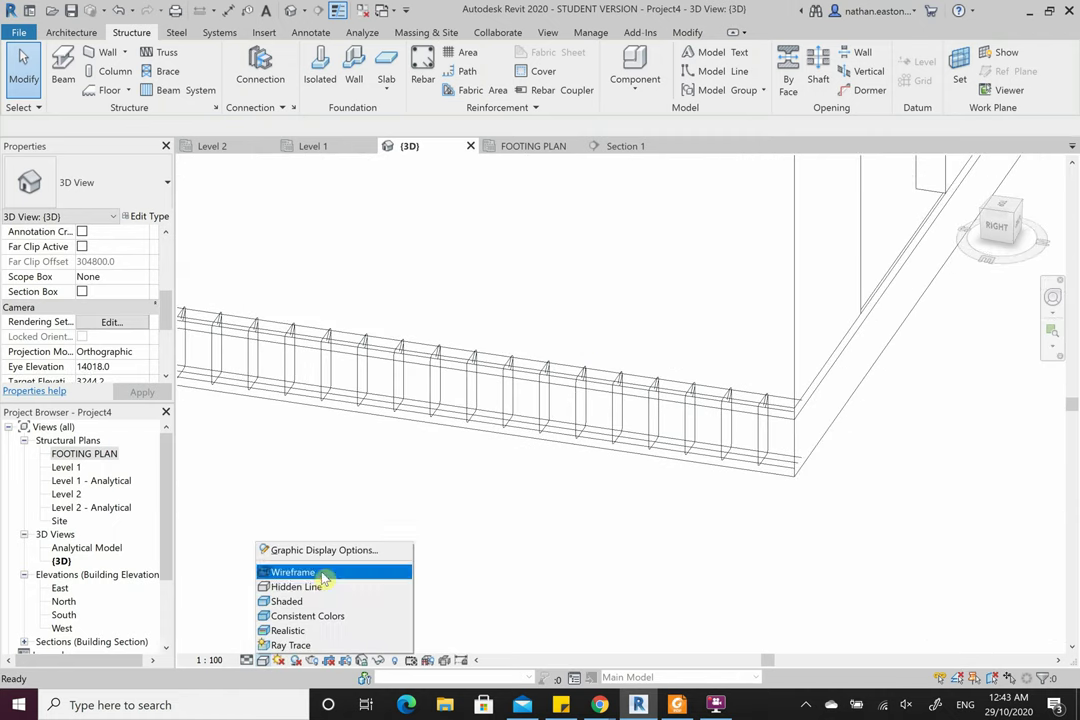
click(325, 588)
click(262, 661)
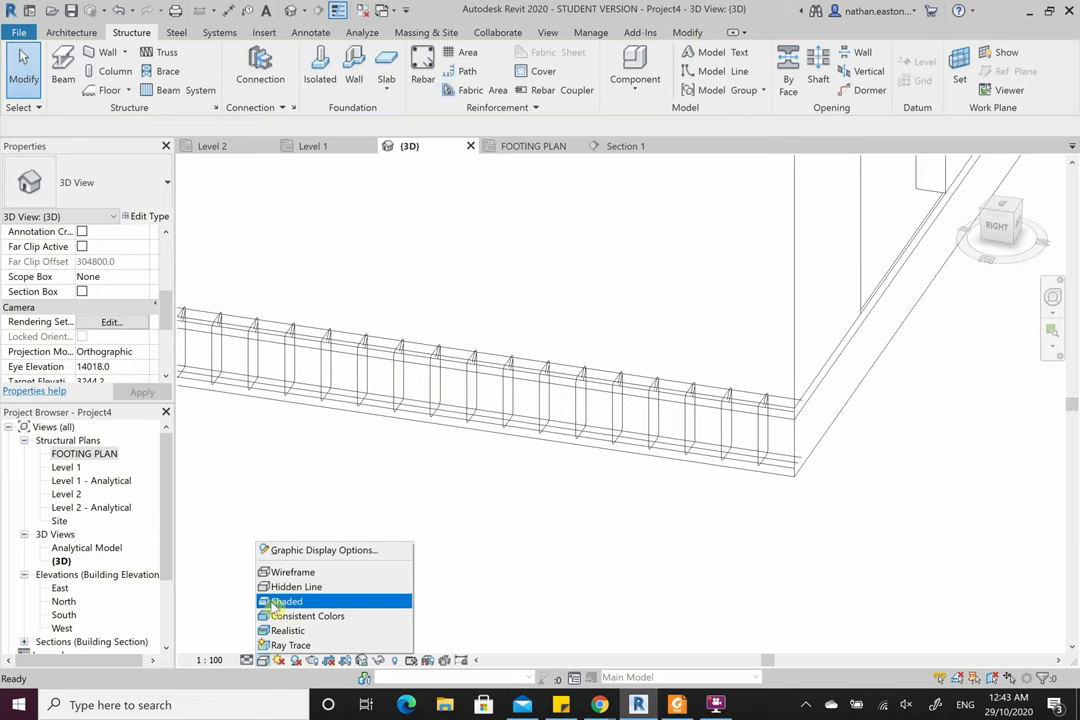
click(276, 532)
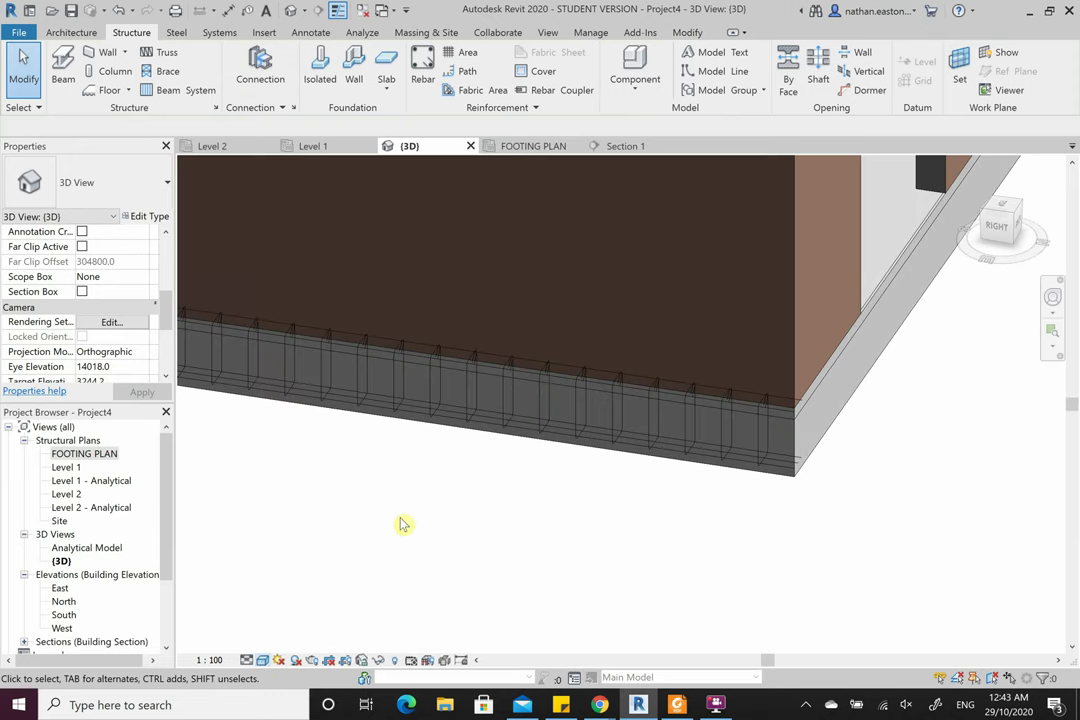
scroll(622, 462, up, 3)
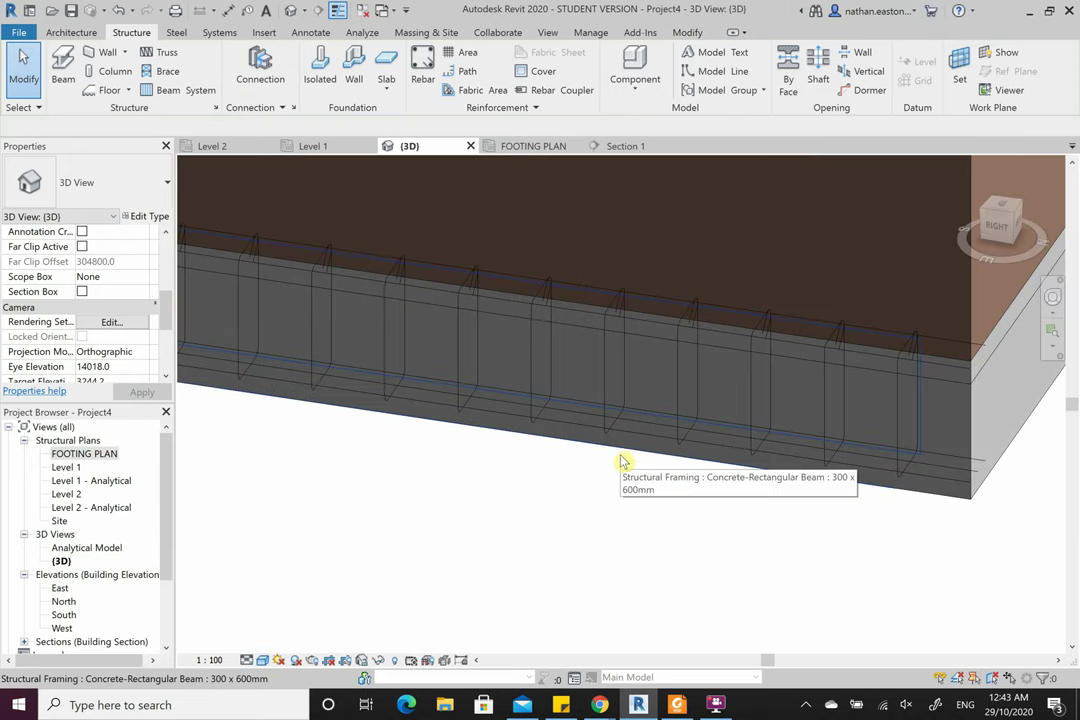
- Set the 3D view's detail level to Fine so the edge beam's bars display as solid rebar
click(264, 661)
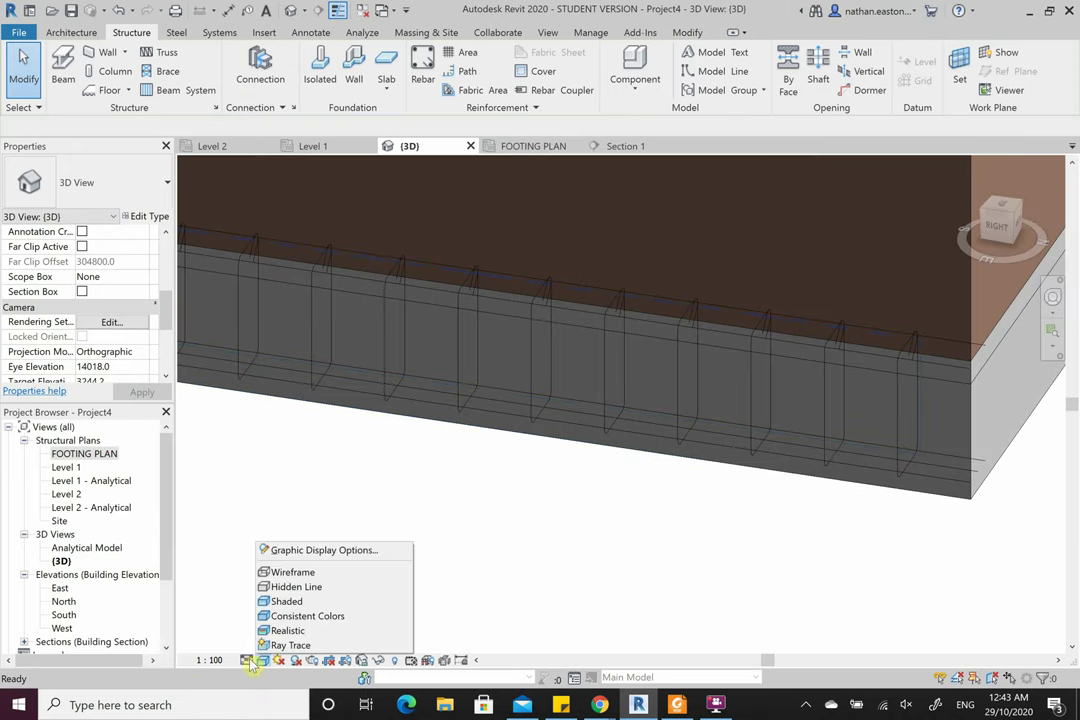
click(247, 661)
click(260, 646)
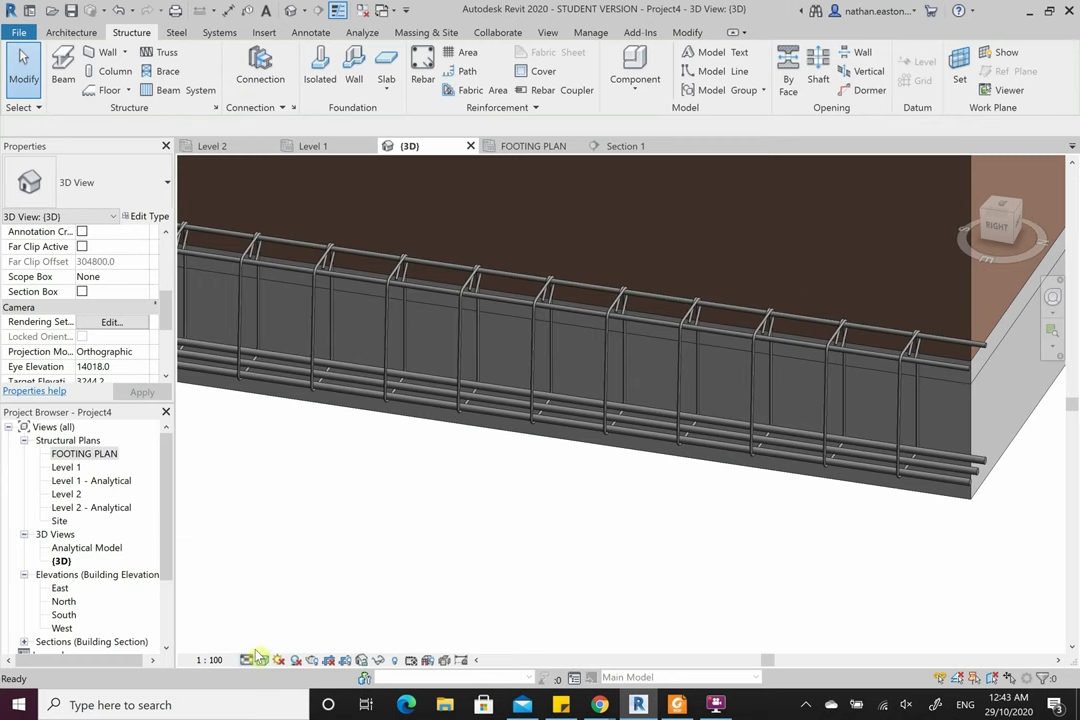
scroll(554, 434, up, 4)
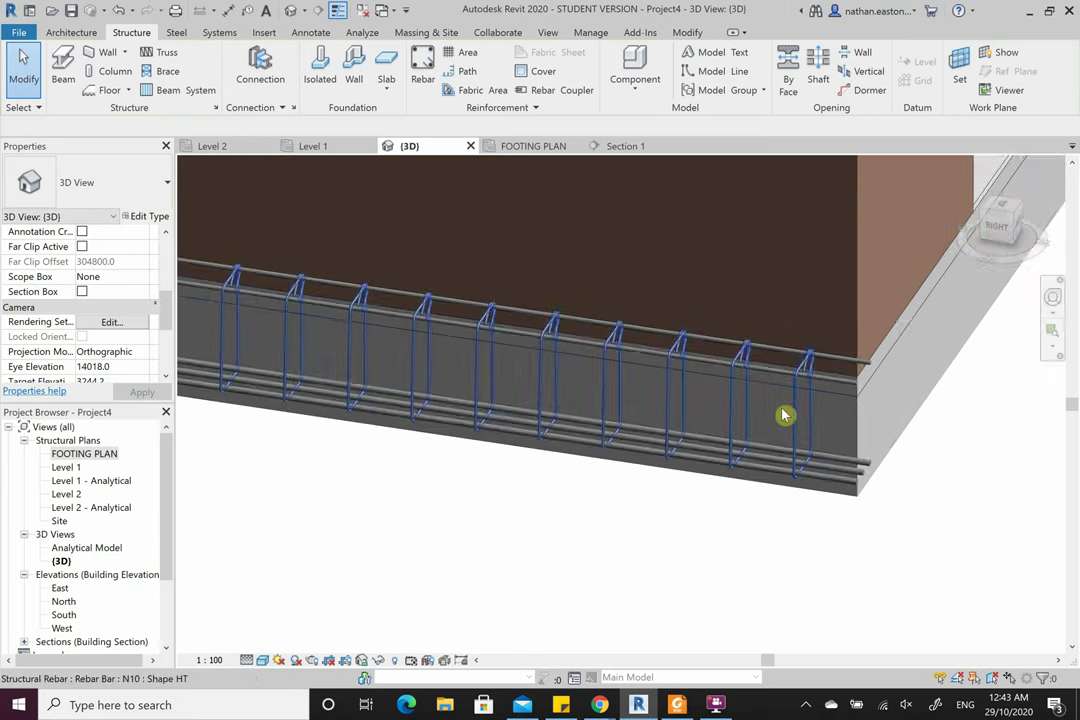
scroll(798, 344, up, 3)
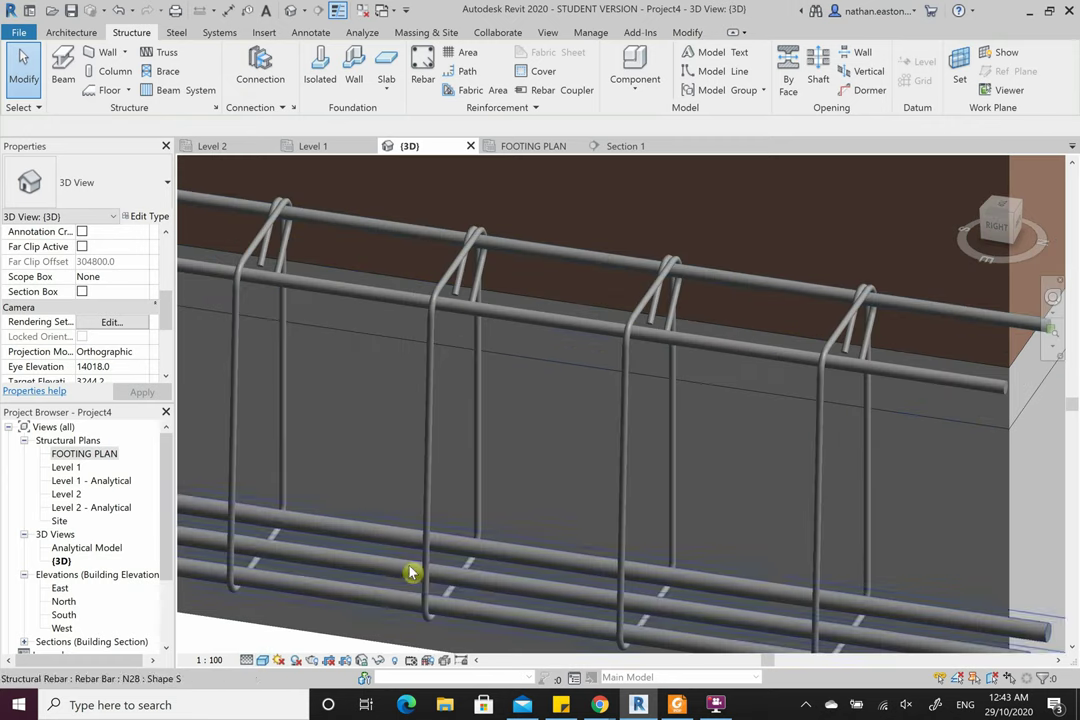
- Try the Wireframe visual style on the 3D view, and return it to Shaded
click(262, 660)
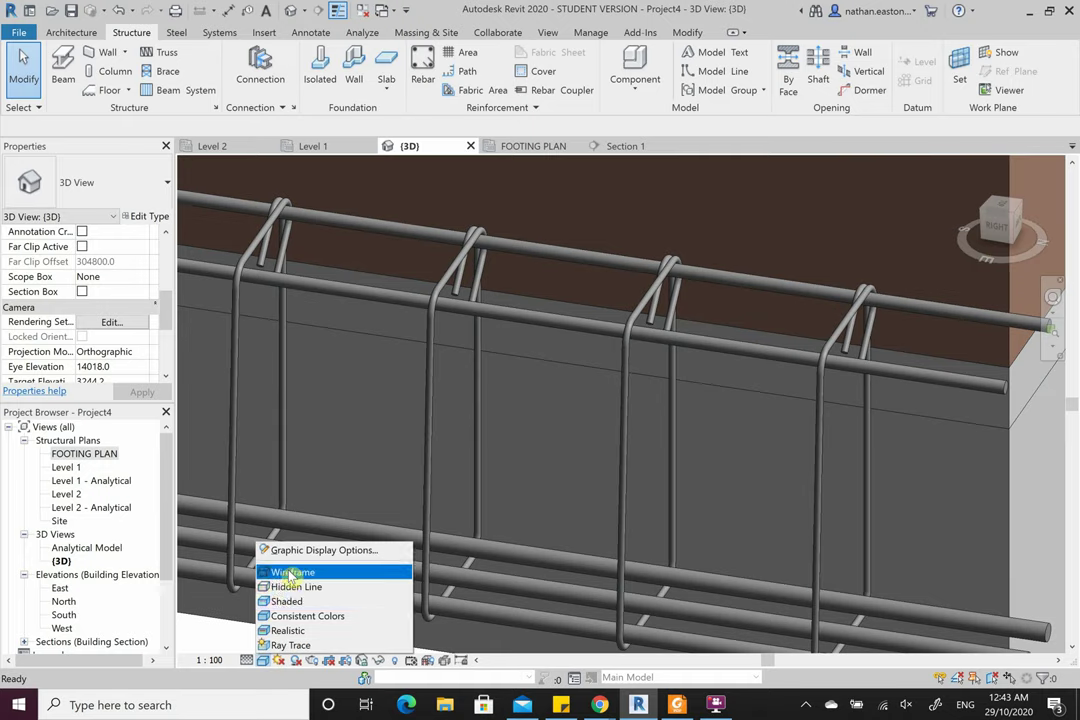
click(290, 572)
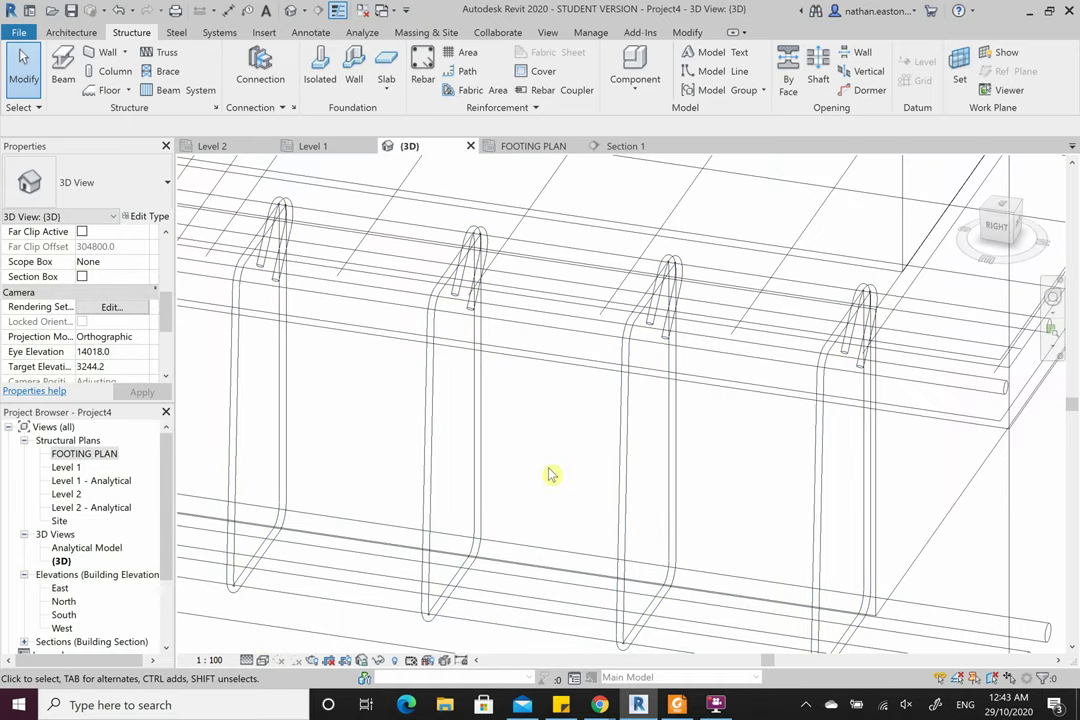
click(266, 660)
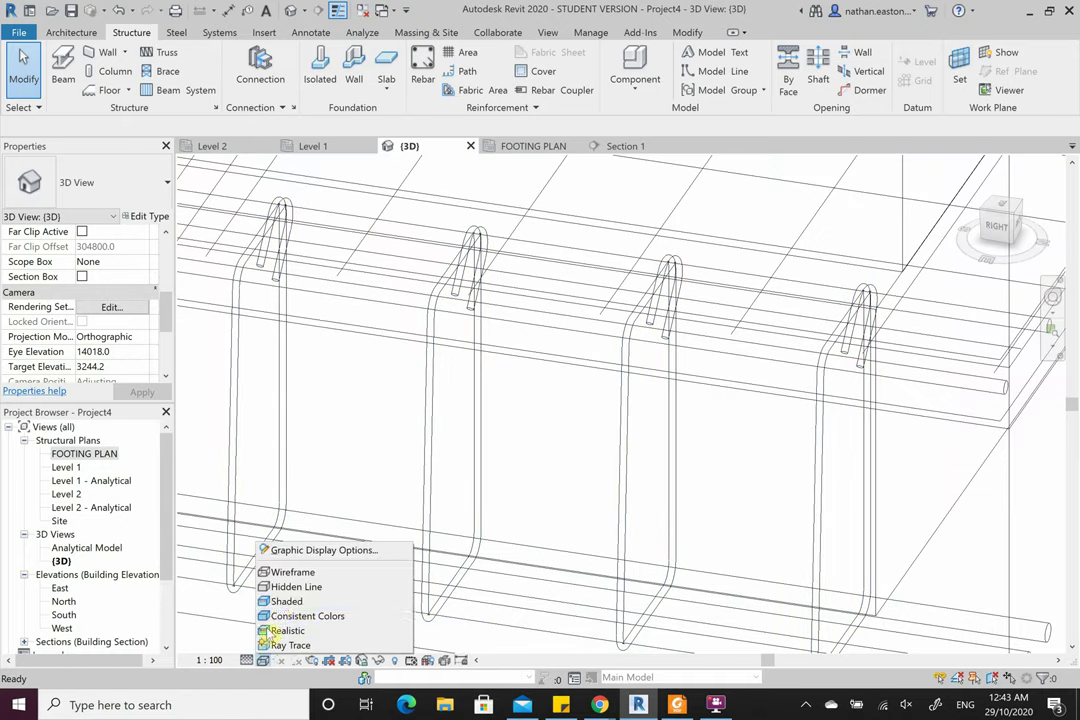
click(284, 602)
- Examine the solid stirrups and the top and bottom bars at the beam ends, and the whole building from another angle
scroll(530, 350, down, 3)
scroll(517, 334, down, 3)
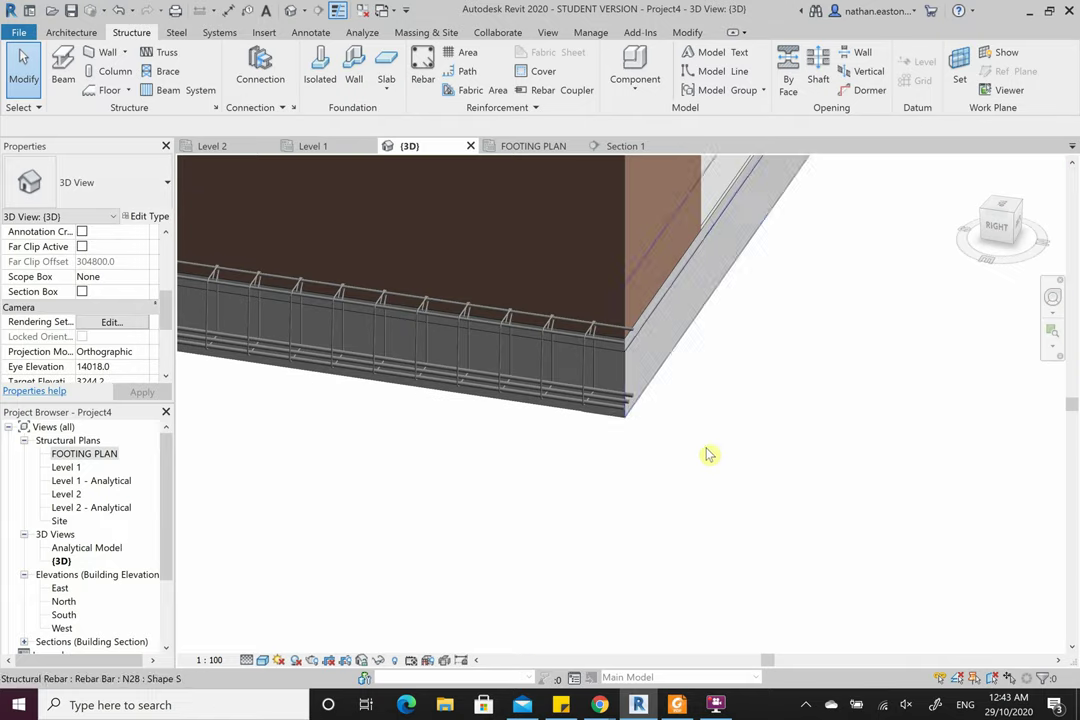
shift+middle_drag(742, 494, 728, 475)
scroll(836, 248, up, 6)
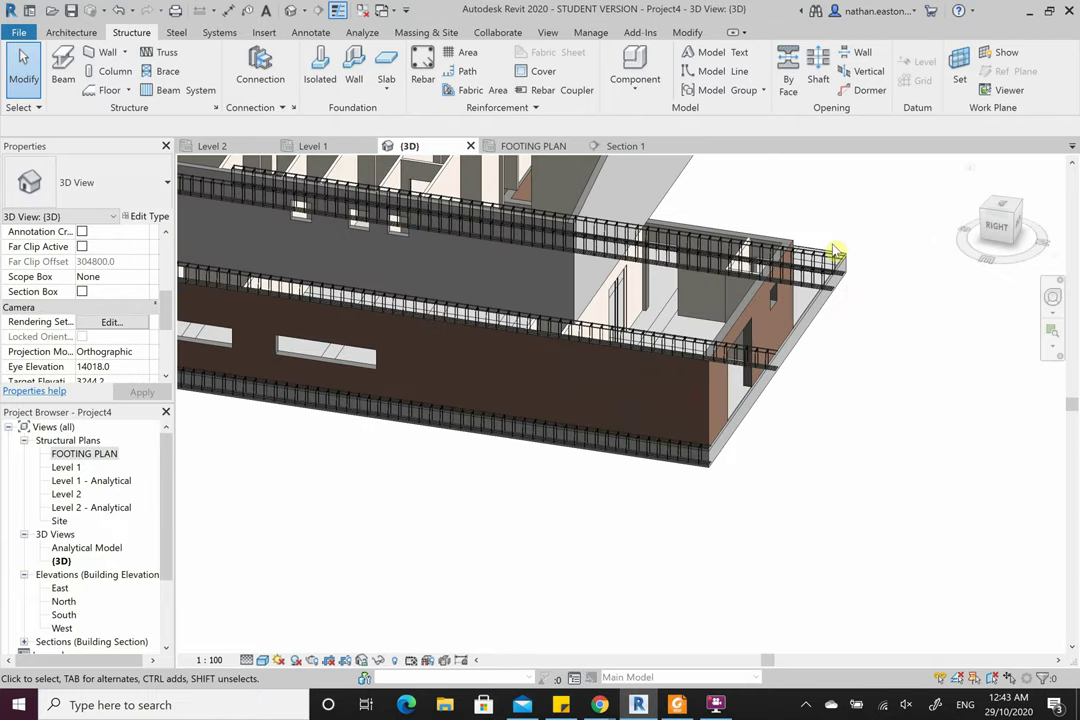
scroll(770, 273, up, 3)
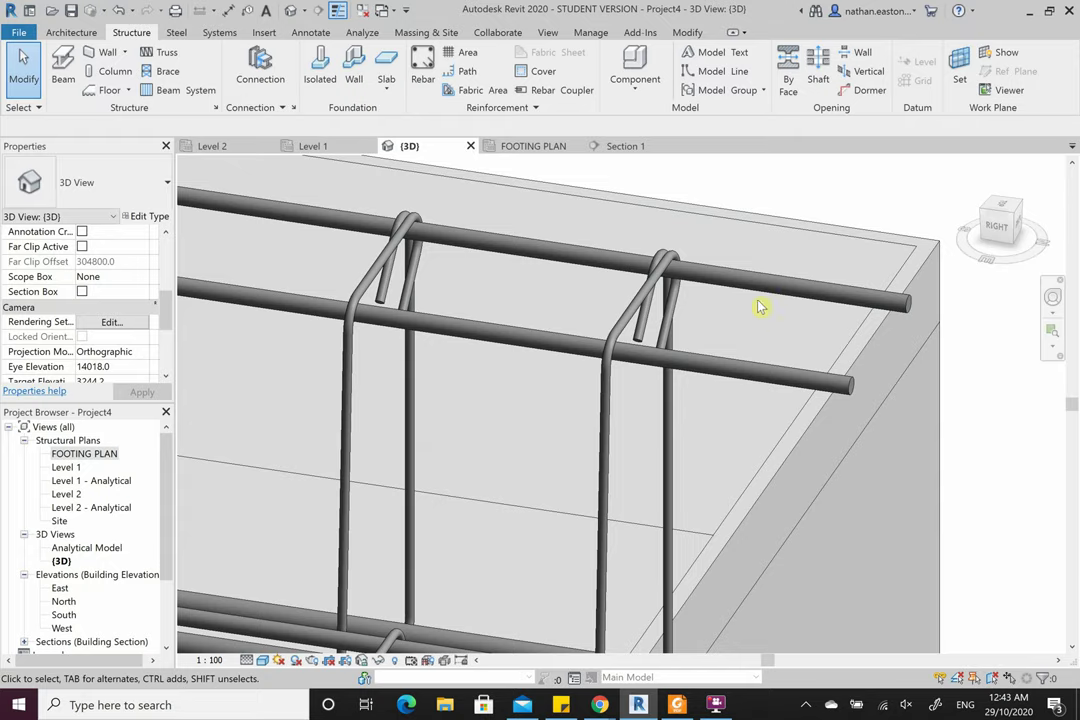
scroll(775, 265, down, 4)
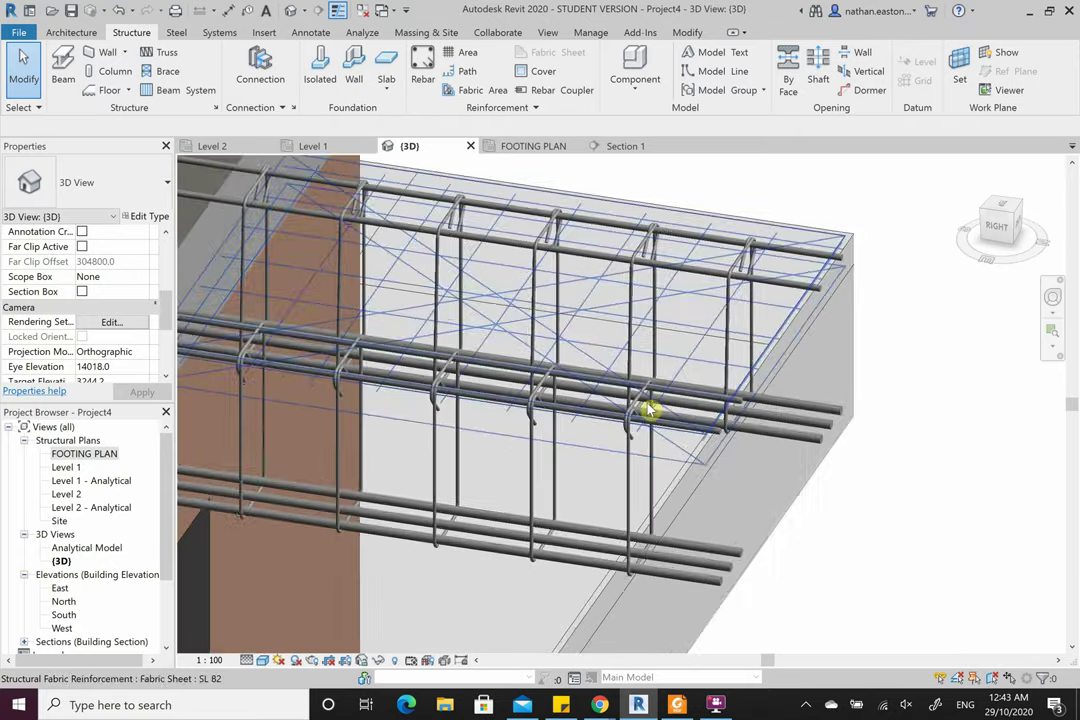
scroll(650, 412, up, 5)
scroll(722, 388, down, 5)
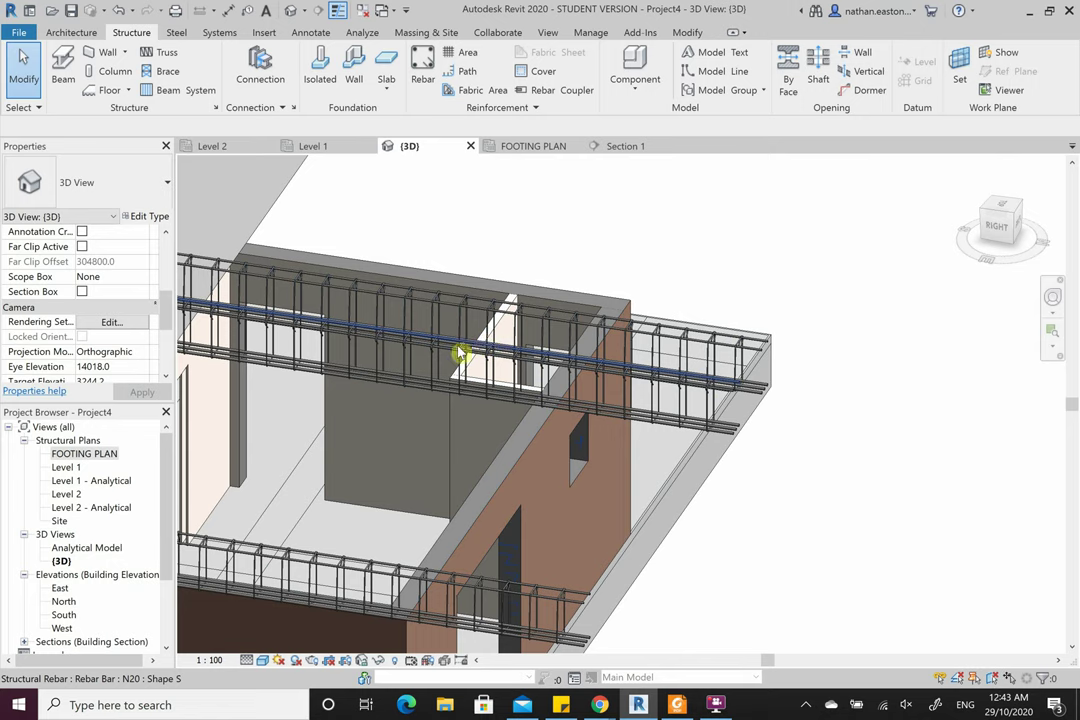
scroll(680, 295, down, 8)
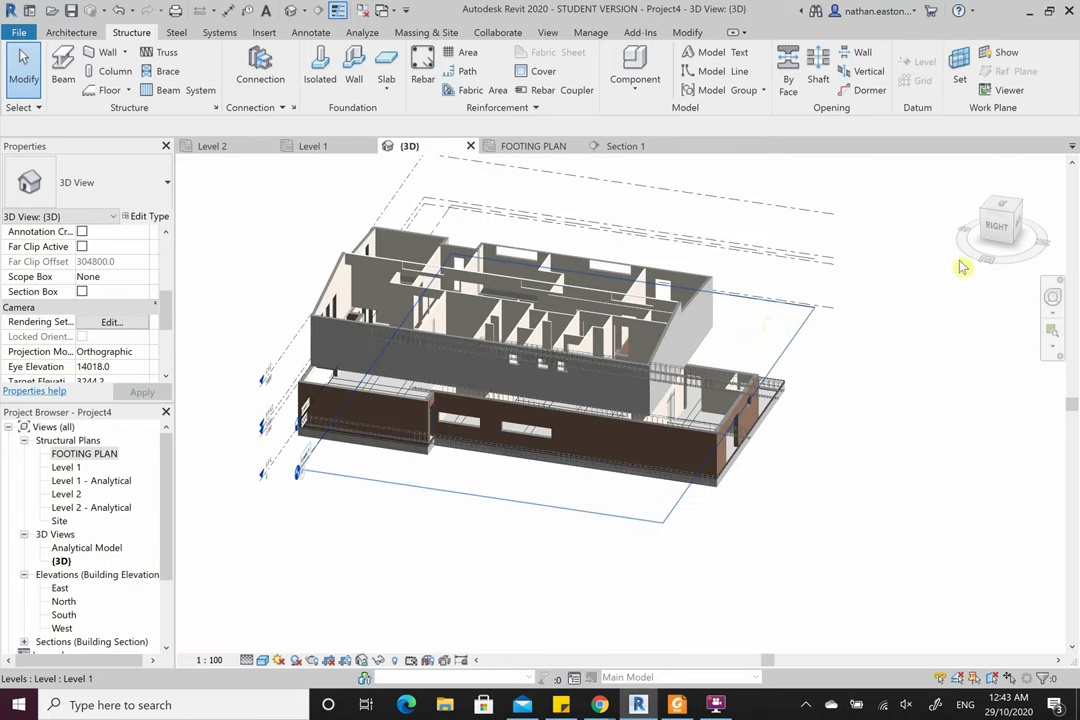
click(1052, 297)
drag(930, 362, 888, 338)
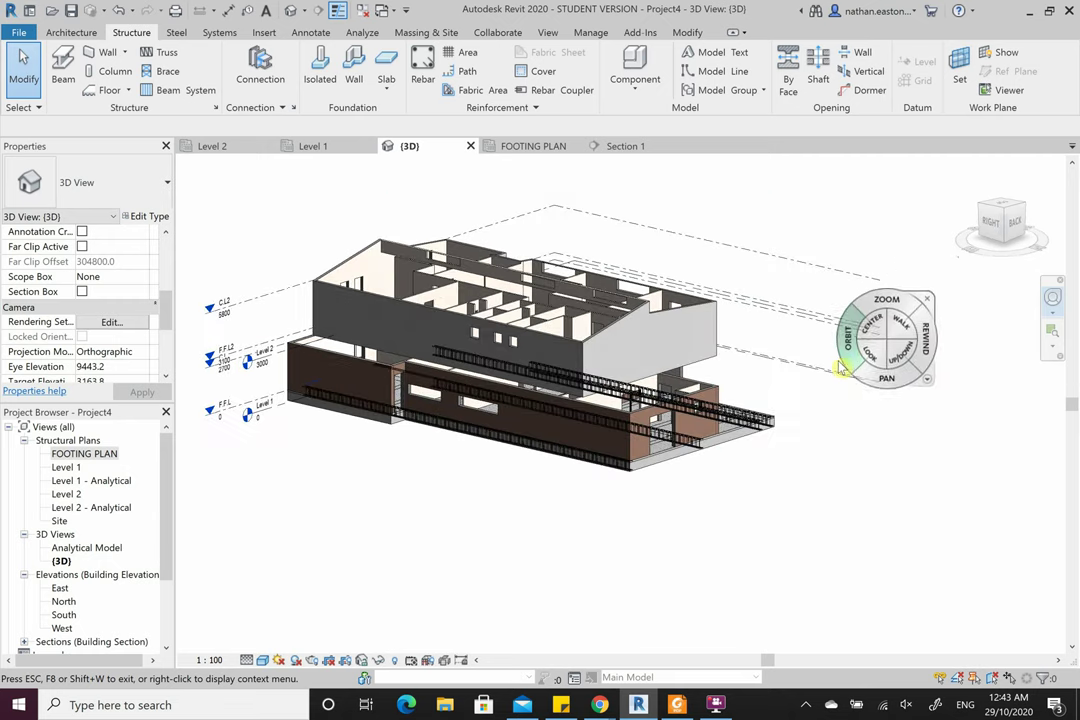
key(Escape)
- Open the Section 1 view and examine the slab and beam reinforcement along the whole section
click(624, 146)
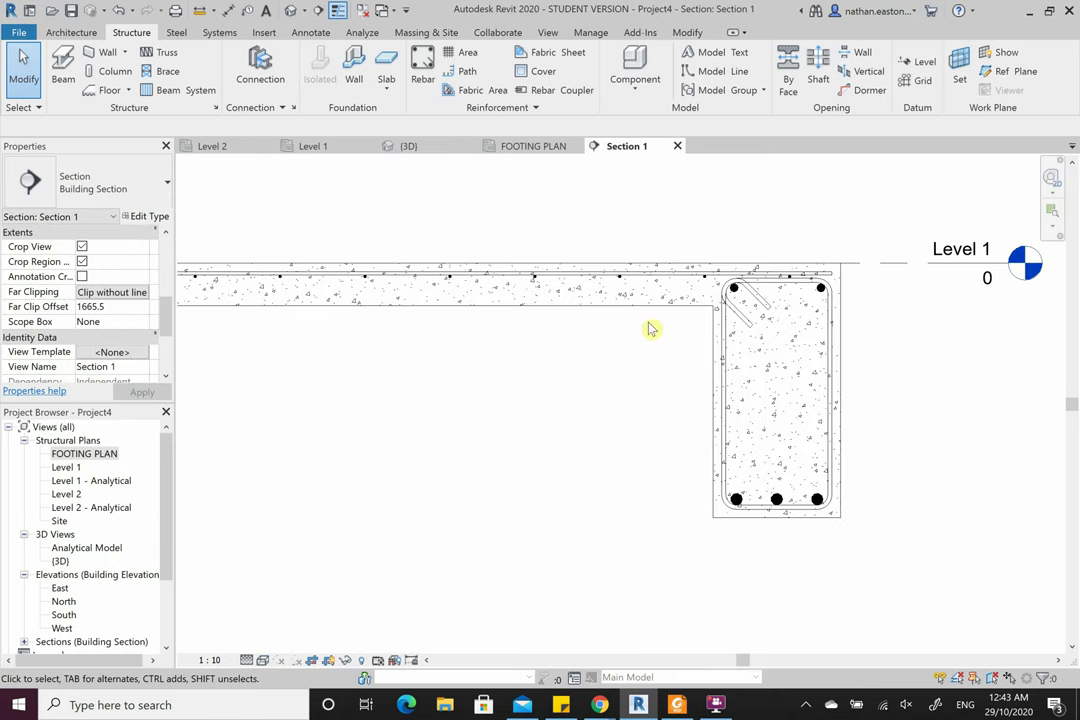
scroll(650, 328, down, 4)
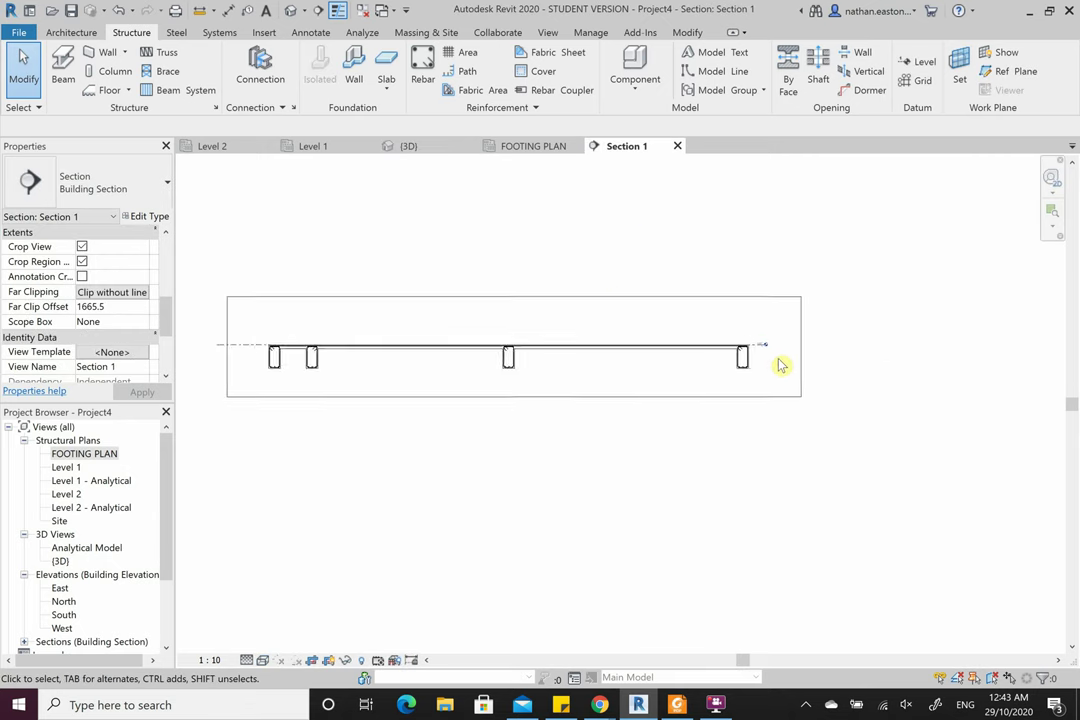
scroll(781, 366, down, 1)
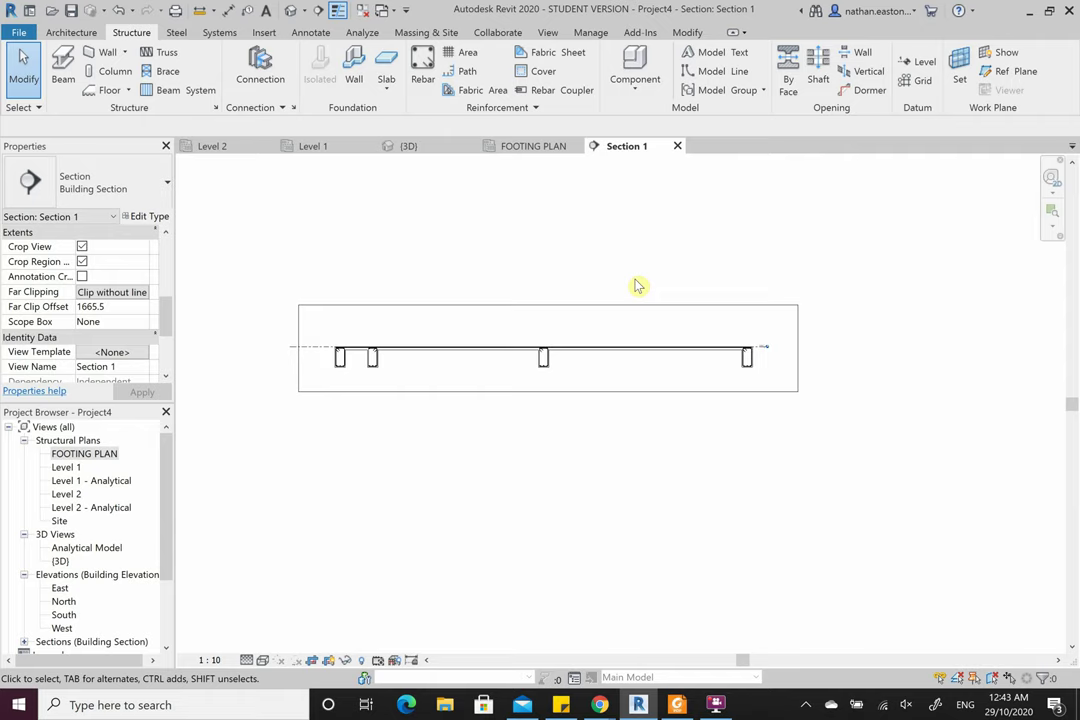
scroll(670, 330, up, 3)
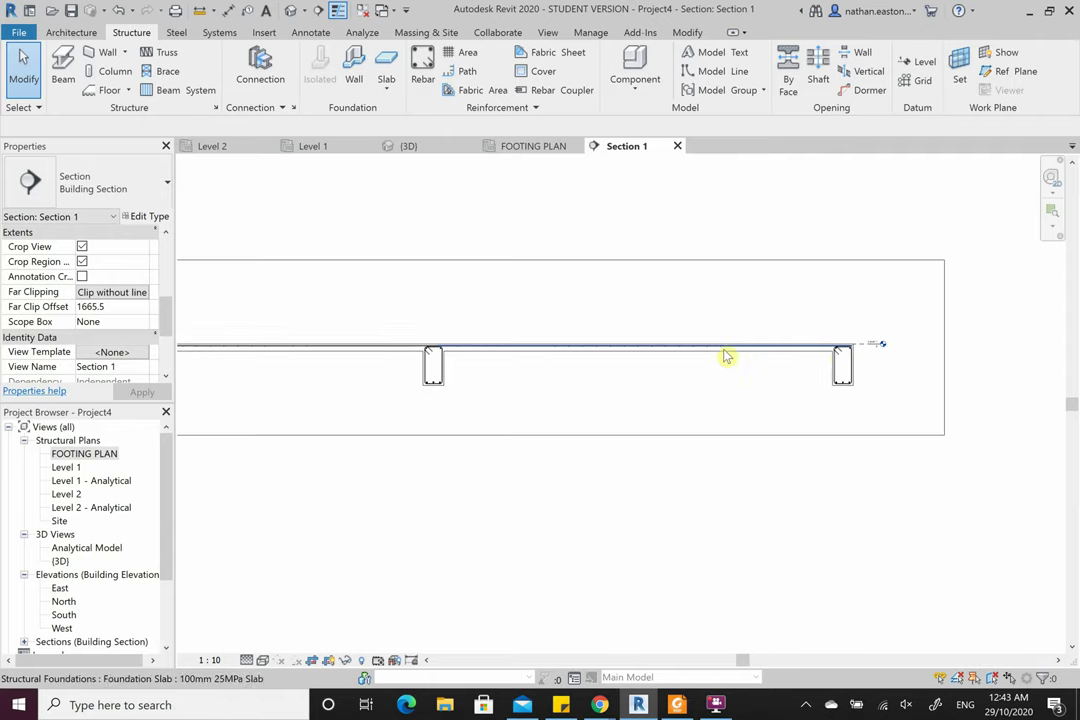
scroll(815, 360, up, 1)
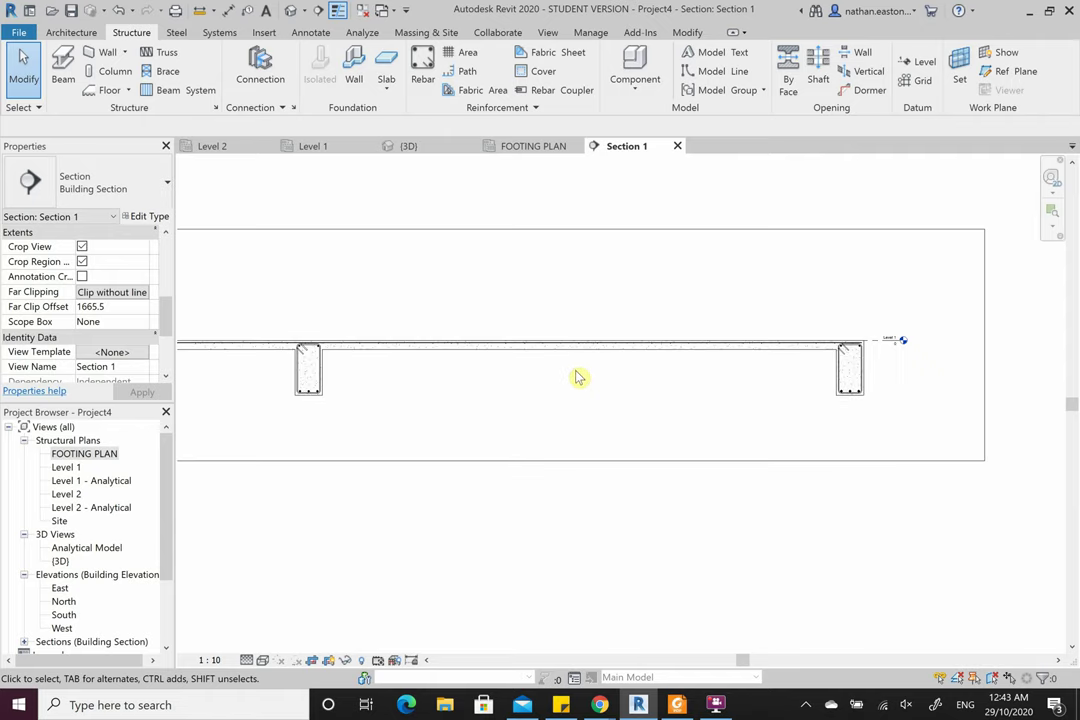